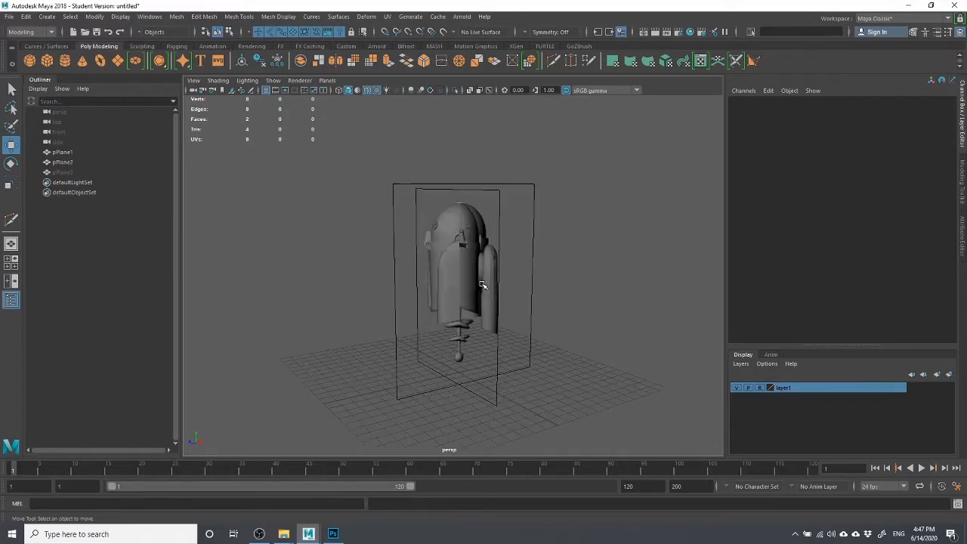
Examine the crossed robot reference planes from several angles and distances in the perspective view.
left_click_drag(482, 285, 542, 297, "alt")
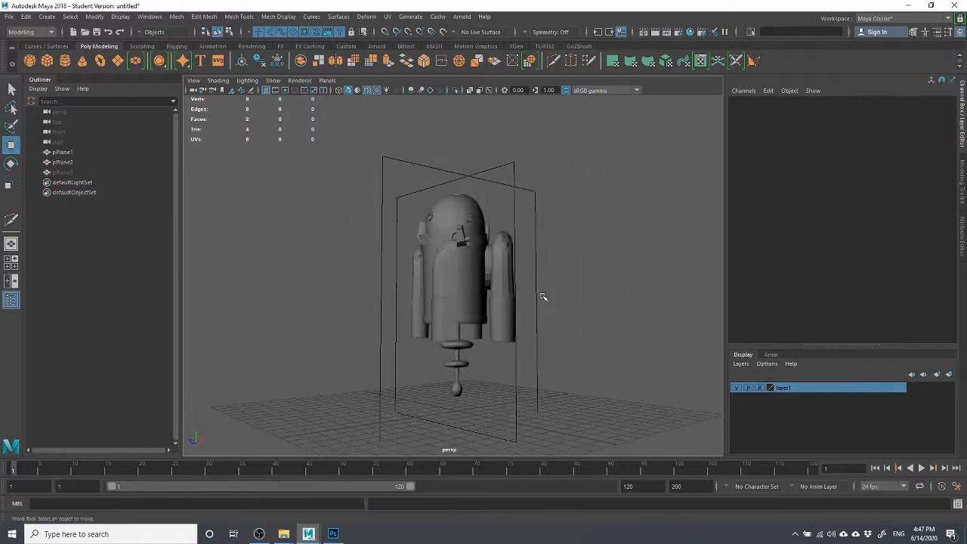
scroll(627, 368, "down", 3)
left_click_drag(542, 409, 431, 401, "alt")
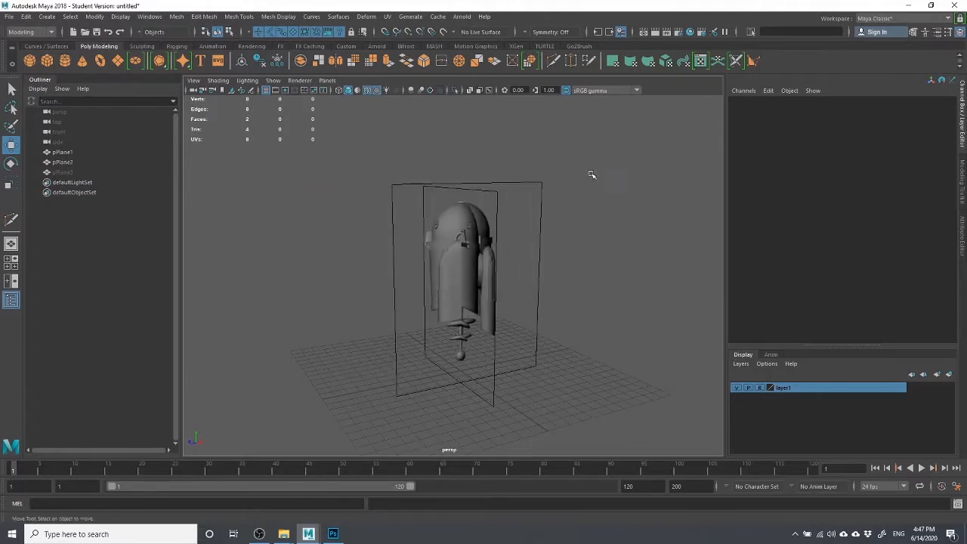
left_click_drag(592, 175, 581, 249, "alt")
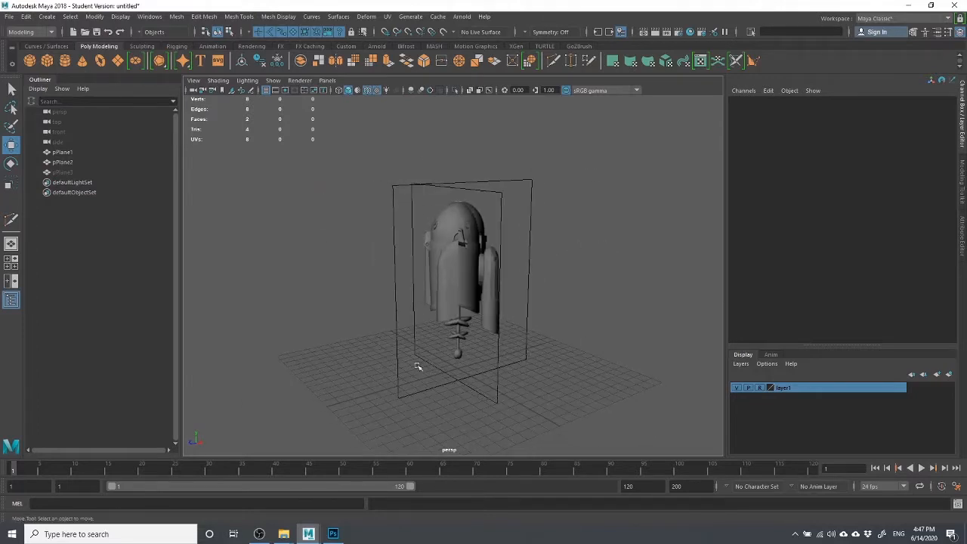
left_click_drag(305, 306, 573, 171)
scroll(574, 238, "up", 3)
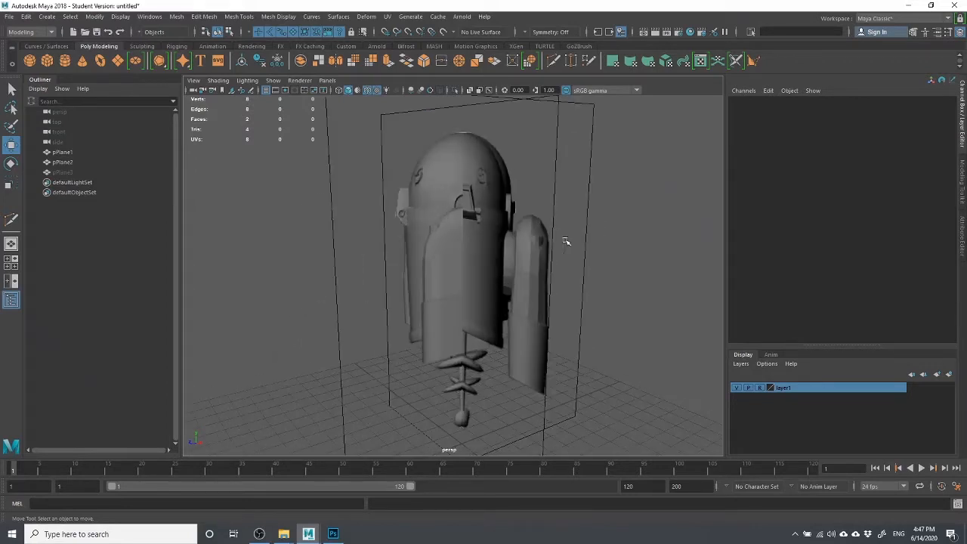
scroll(487, 259, "down", 4)
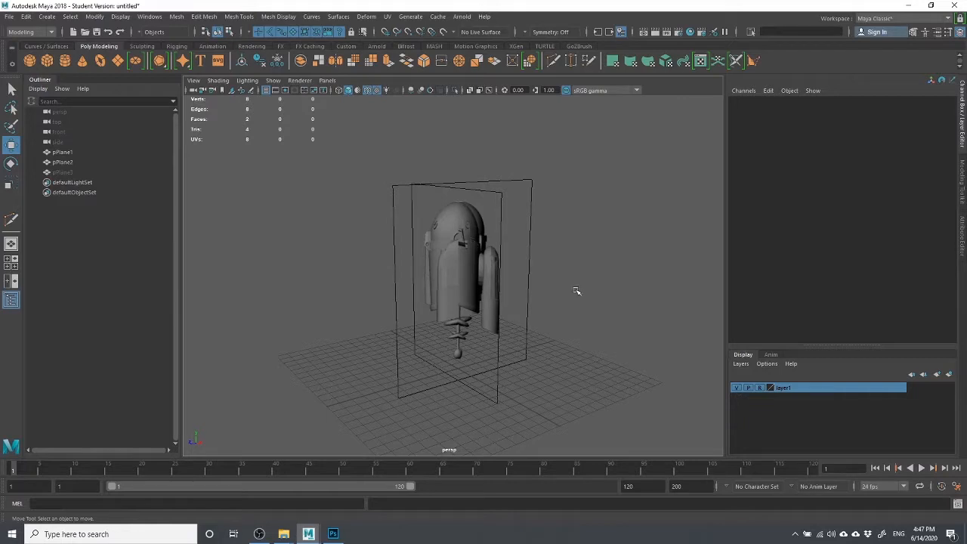
Cycle layer1's display type from Reference to normal so its reference planes can be selected.
left_click(760, 387)
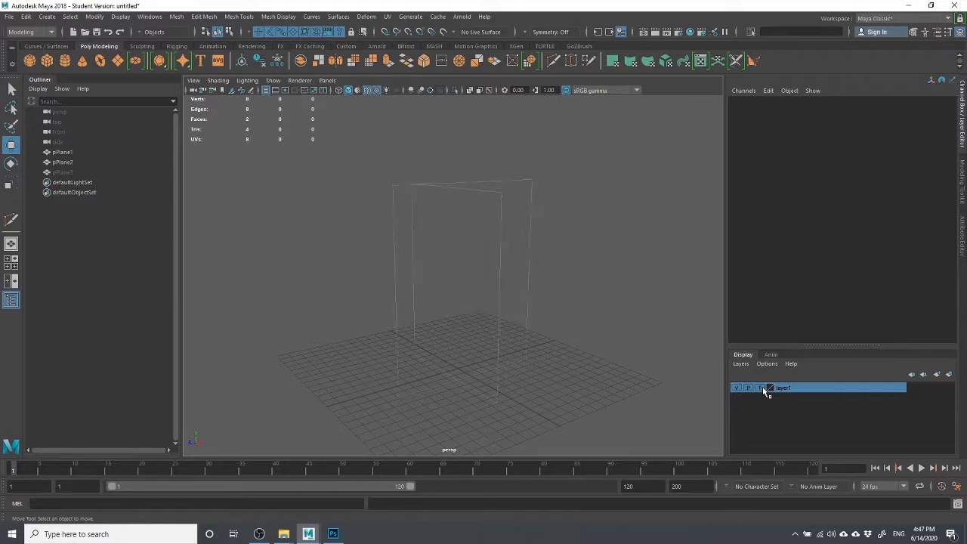
left_click(761, 386)
left_click(762, 389)
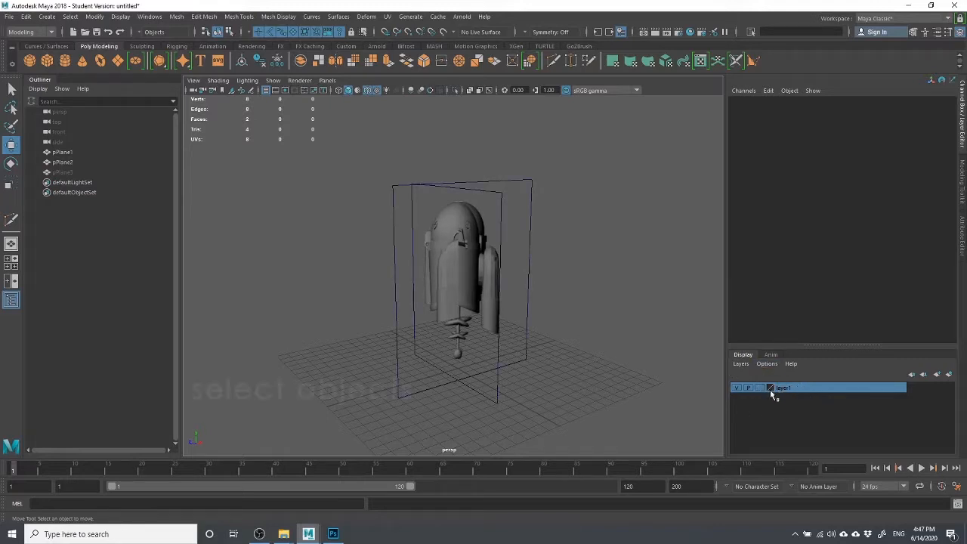
Select both reference planes and bring up layer1's options for adding or removing selected objects.
left_click_drag(395, 181, 529, 315)
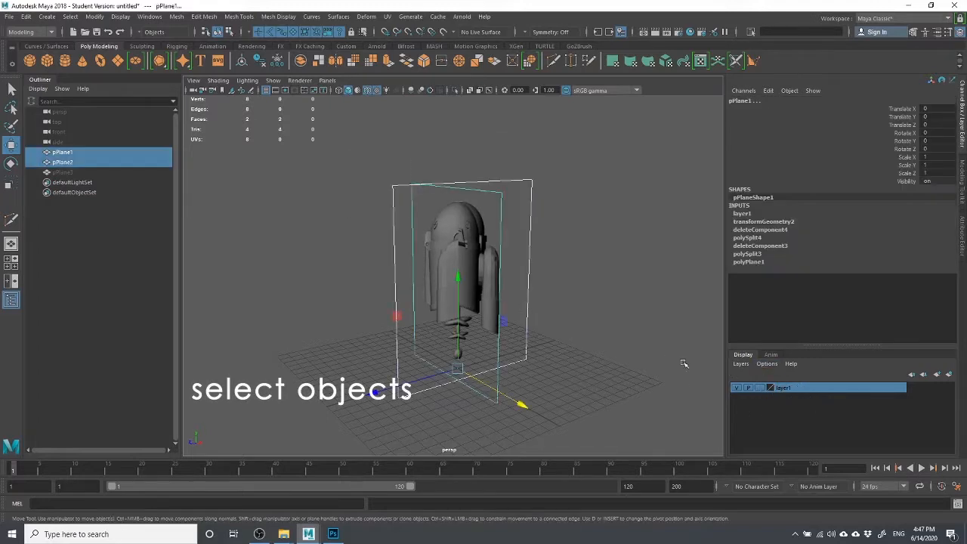
right_click(812, 388)
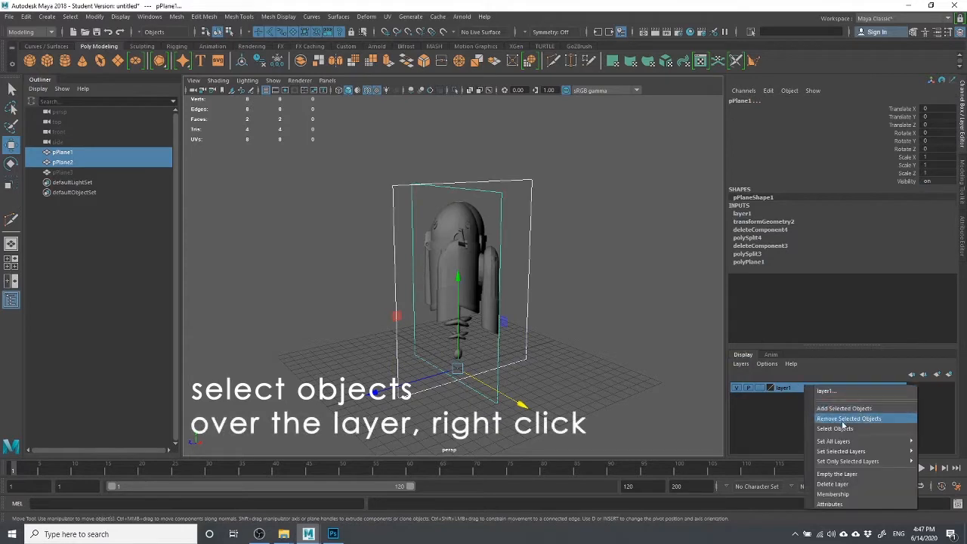
left_click(750, 424)
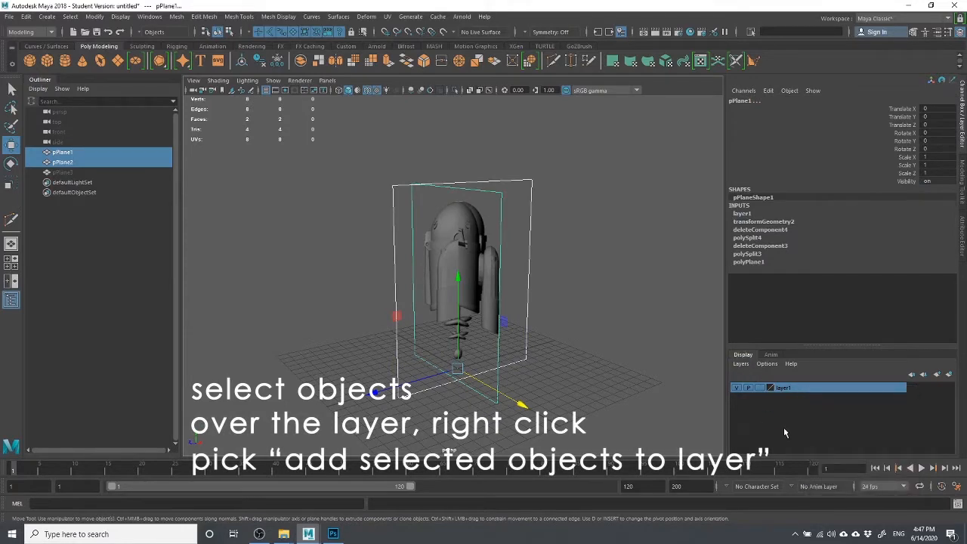
Clear the selection, select only the reference plane pPlane1, and open its material attributes.
left_click(568, 301)
left_click_drag(409, 160, 454, 203)
left_click(582, 272)
left_click(461, 241)
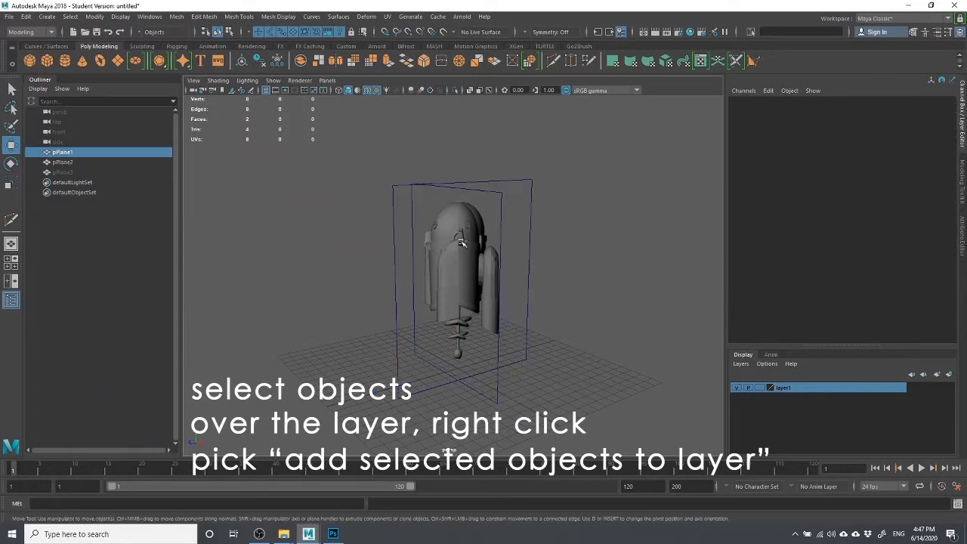
right_click(441, 243)
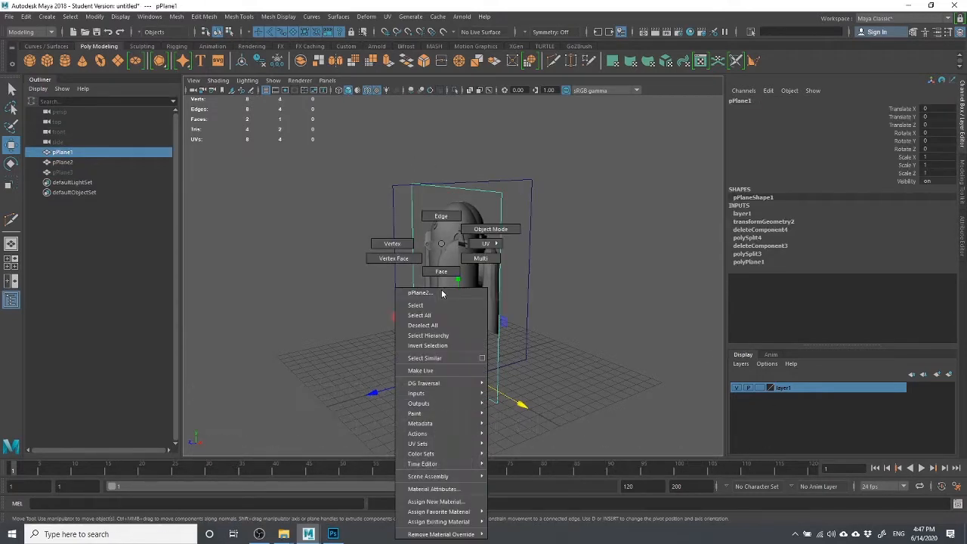
left_click(441, 491)
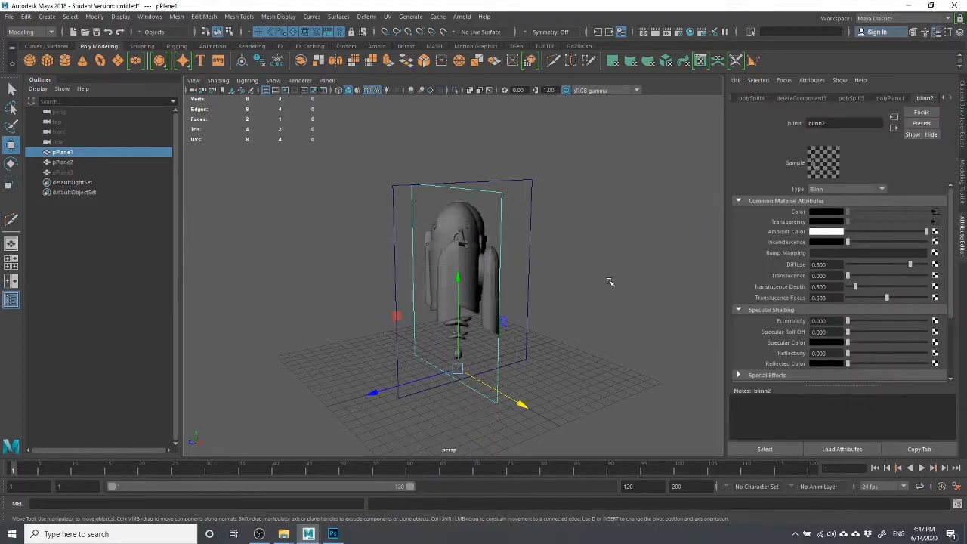
Examine the textured reference planes from several angles alongside the Color and Transparency attributes of the blinn2 material.
scroll(583, 265, "up", 5)
left_click_drag(502, 273, 542, 258, "alt")
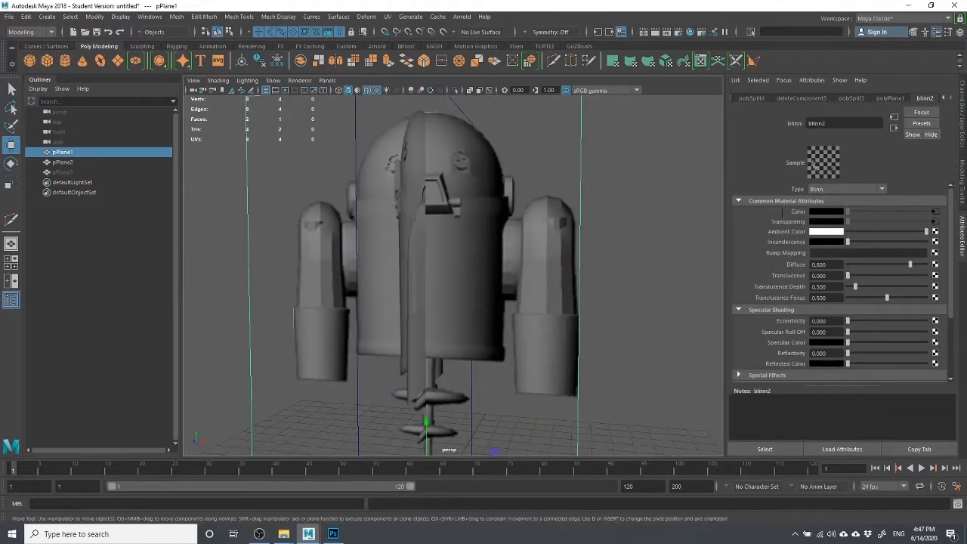
key("f")
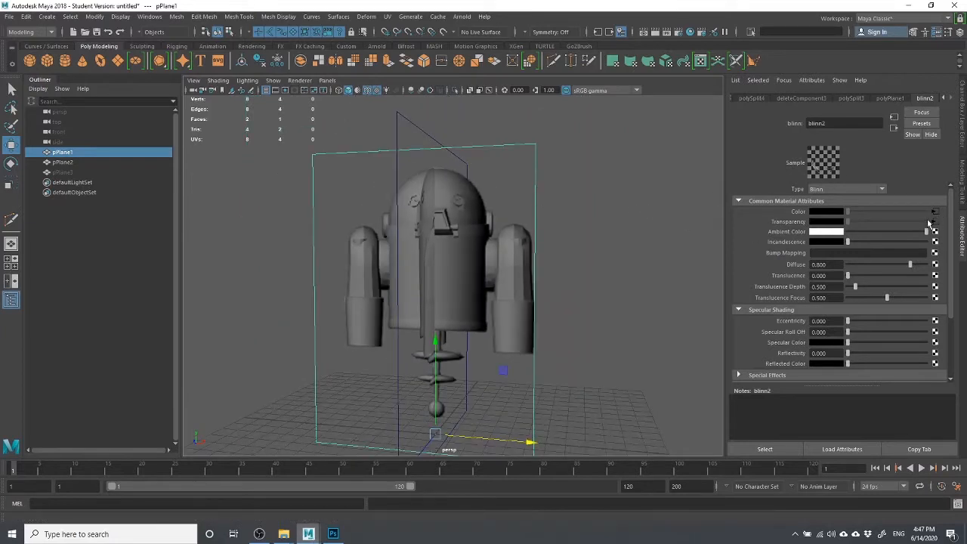
left_click_drag(348, 225, 444, 221, "alt")
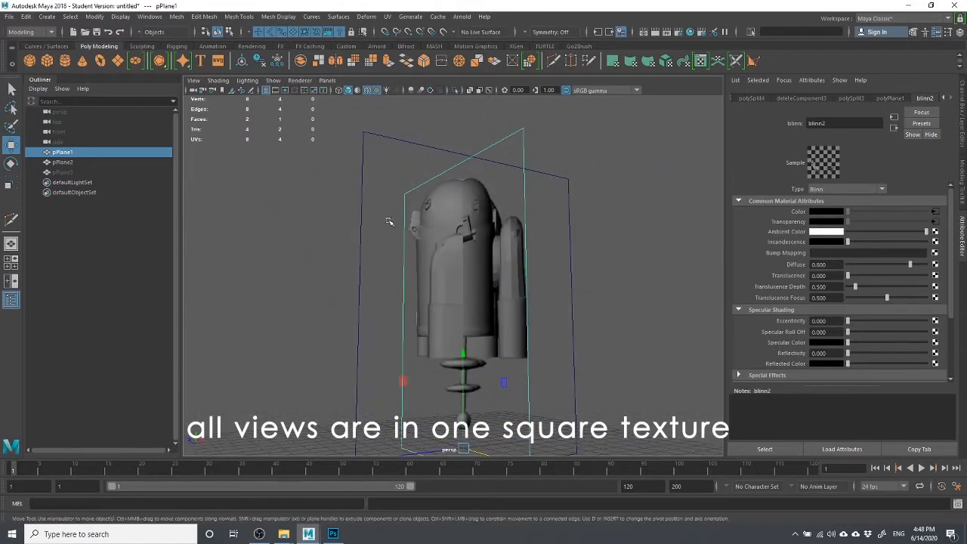
scroll(391, 222, "down", 5)
left_click_drag(453, 266, 537, 259, "alt")
left_click_drag(370, 221, 473, 230, "alt")
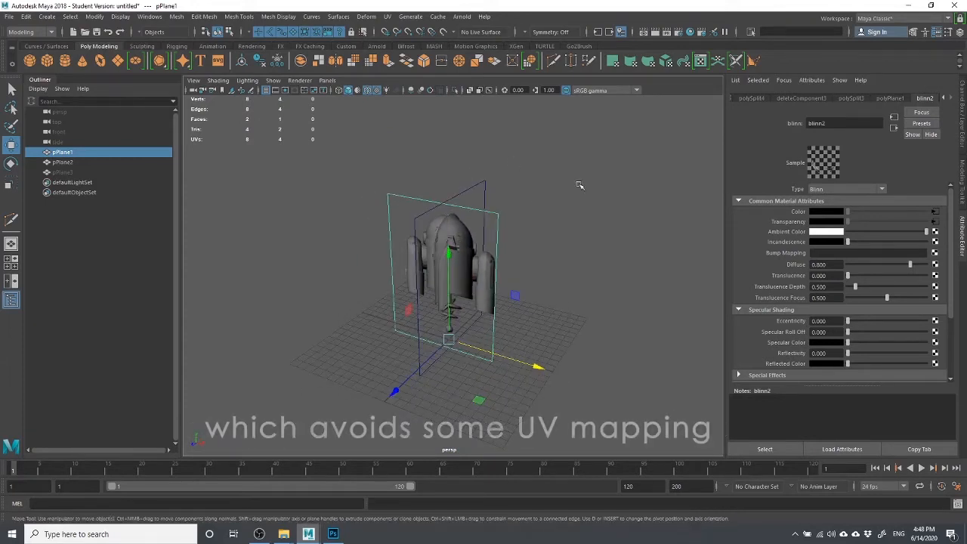
left_click_drag(534, 235, 483, 225, "alt")
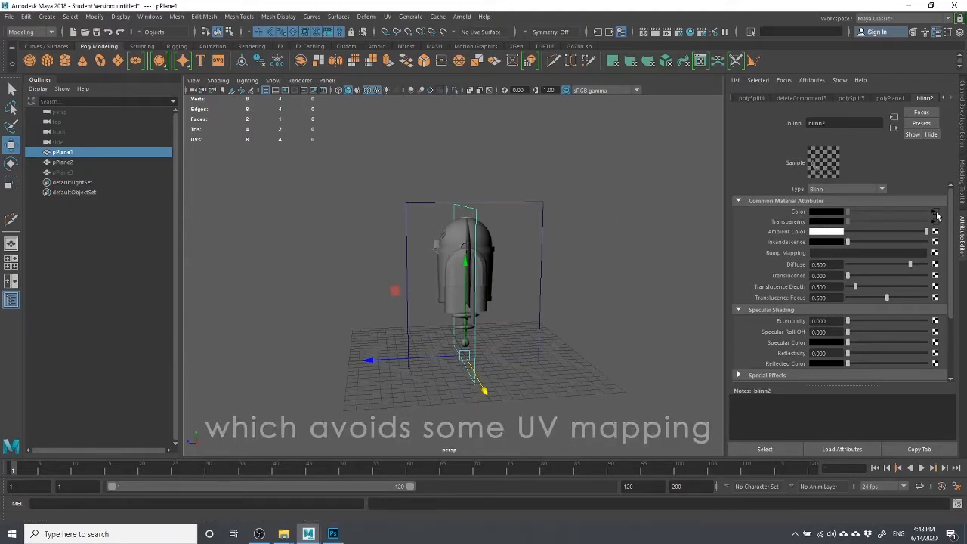
left_click_drag(398, 220, 513, 216, "alt")
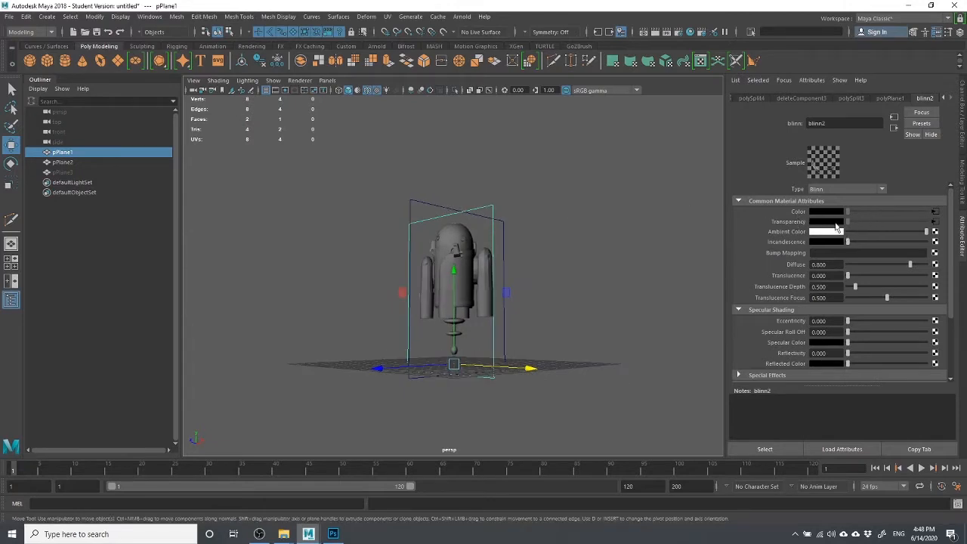
left_click_drag(462, 188, 585, 216, "alt")
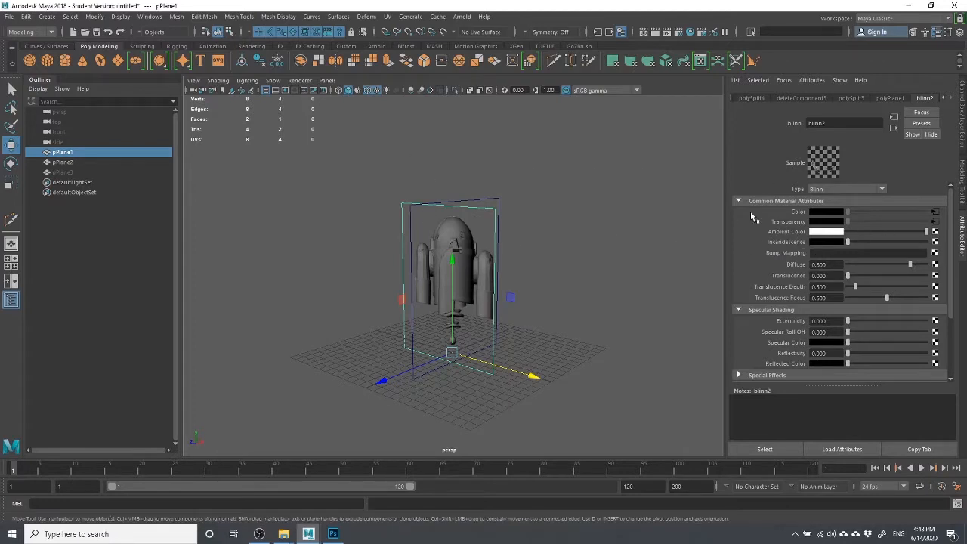
Try breaking the file texture connection on the blinn2 material's Transparency attribute and inspect the planes without it.
right_click(775, 224)
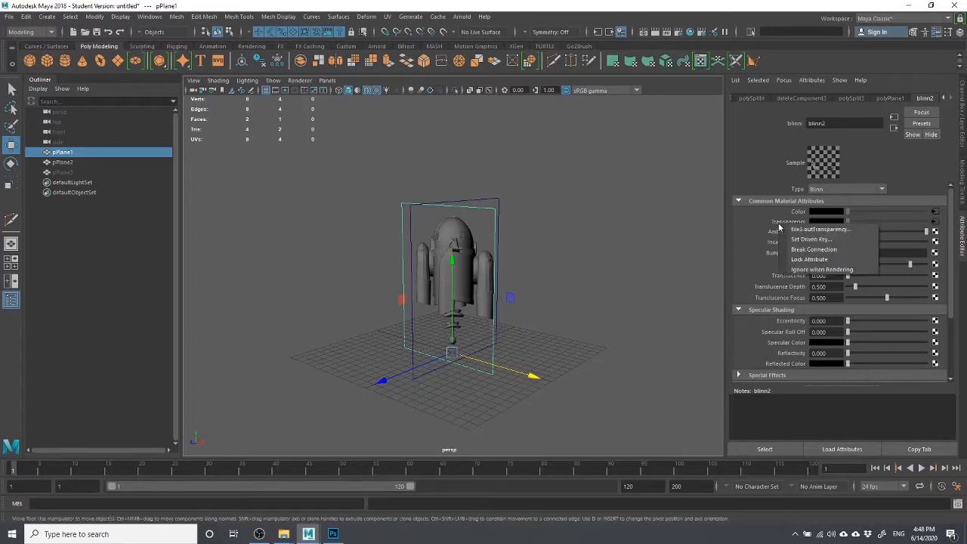
left_click(831, 251)
left_click_drag(571, 267, 531, 264, "alt")
scroll(522, 245, "up", 7)
scroll(555, 242, "down", 4)
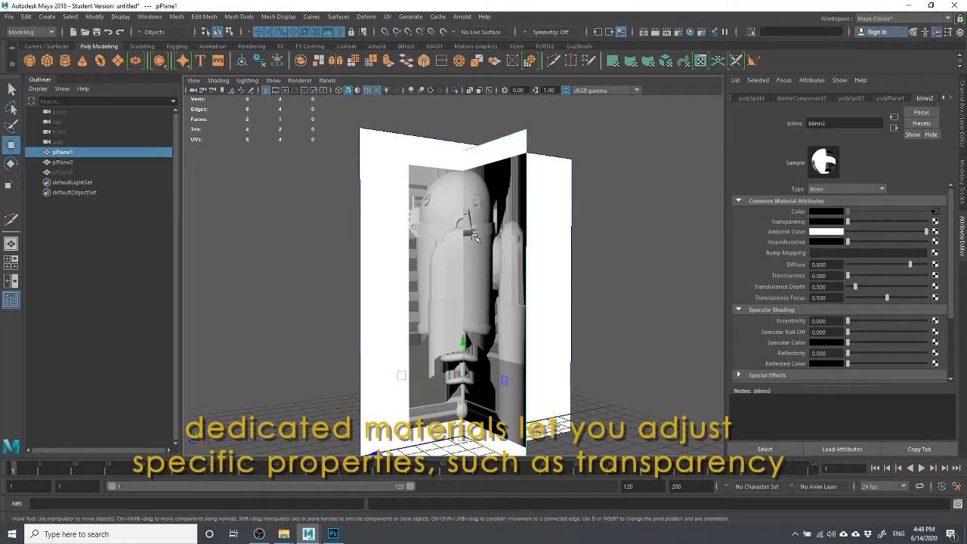
mouse_move(850, 224)
left_mouse_down()
mouse_move(921, 218)
mouse_move(852, 222)
left_mouse_up()
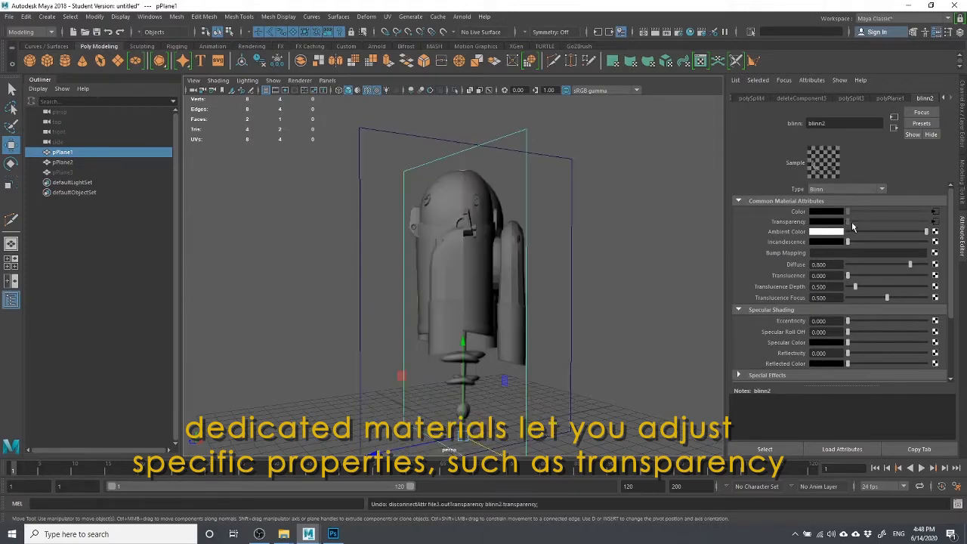
Select both reference planes, set layer1's display type to Reference to lock them, and clear the selection.
left_click(624, 331)
left_click_drag(539, 329, 453, 284, "alt")
left_click_drag(518, 282, 571, 309)
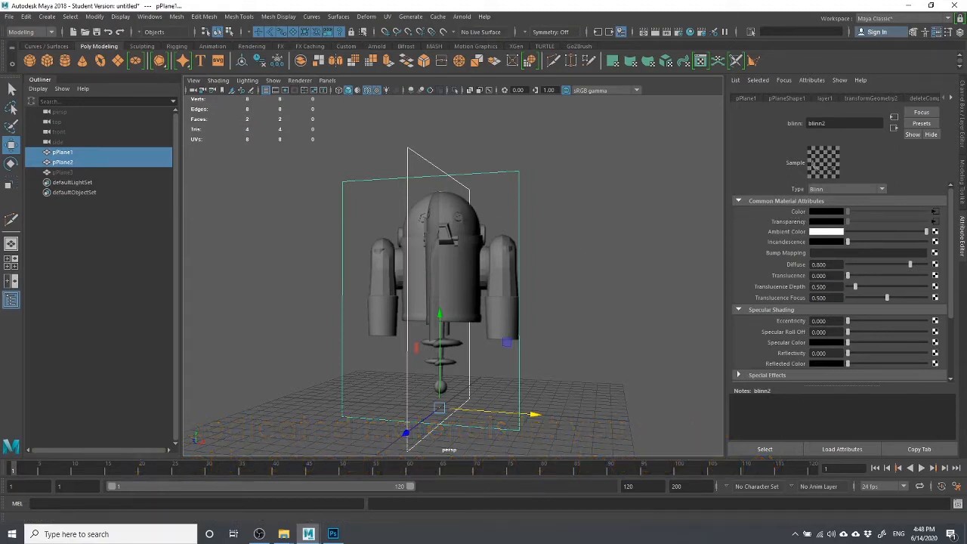
left_click(959, 32)
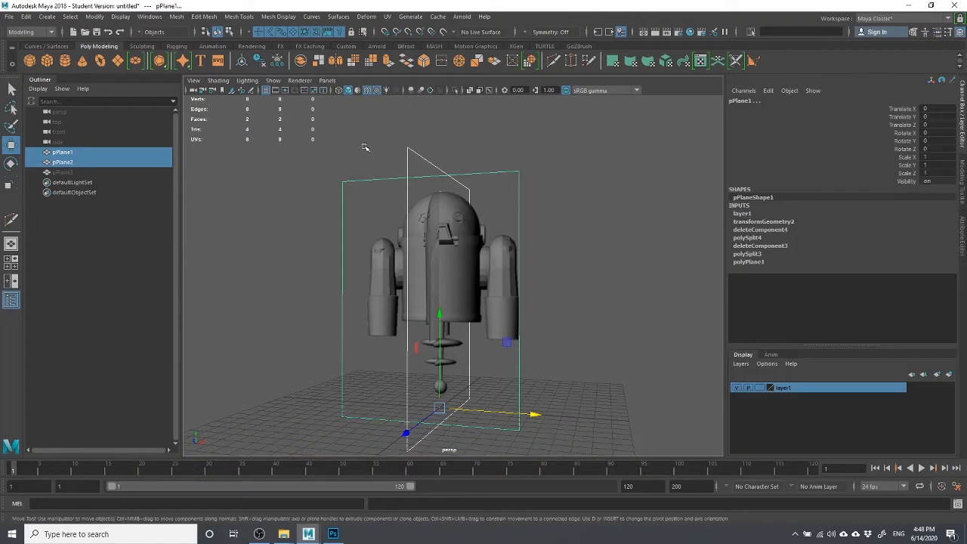
left_click(759, 387)
left_click(759, 388)
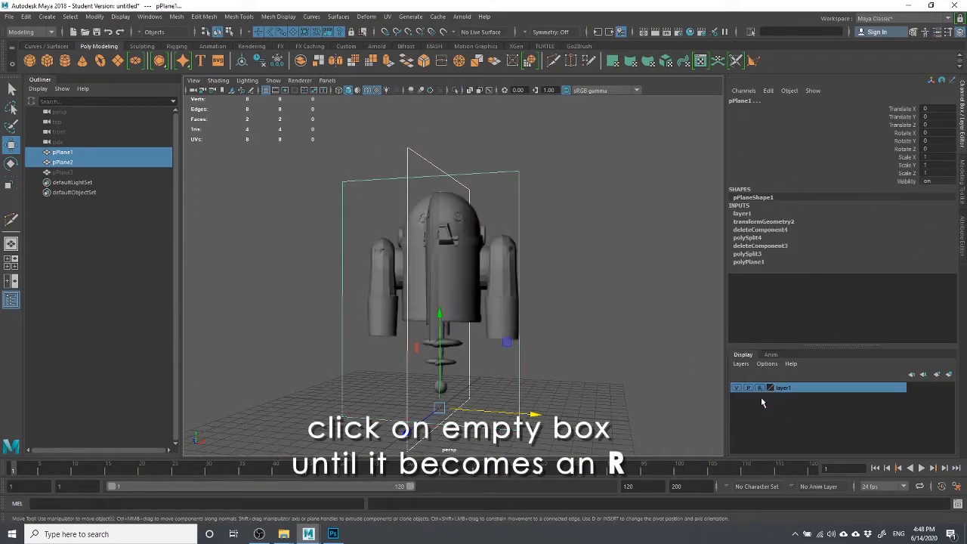
left_click(612, 320)
Examine the locked robot reference planes from the front, side and three-quarter angles.
left_click_drag(567, 339, 571, 359, "alt")
scroll(502, 336, "up", 4)
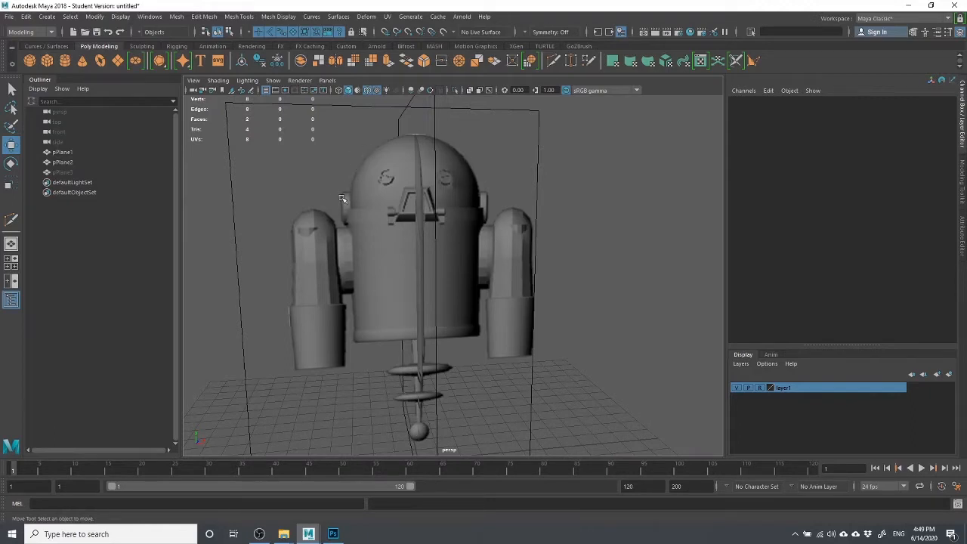
left_click_drag(476, 185, 428, 208, "alt")
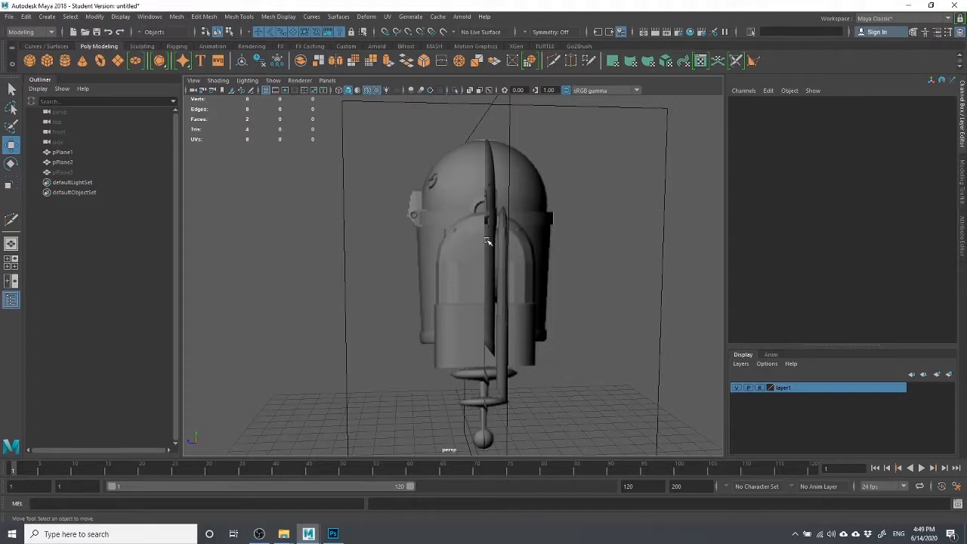
left_click_drag(487, 241, 398, 212, "alt")
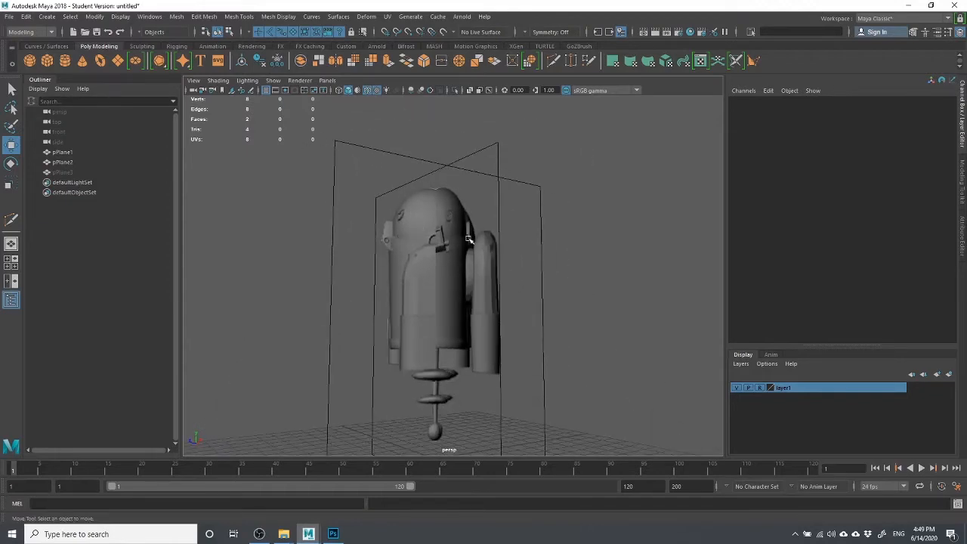
left_click_drag(468, 239, 378, 164, "alt")
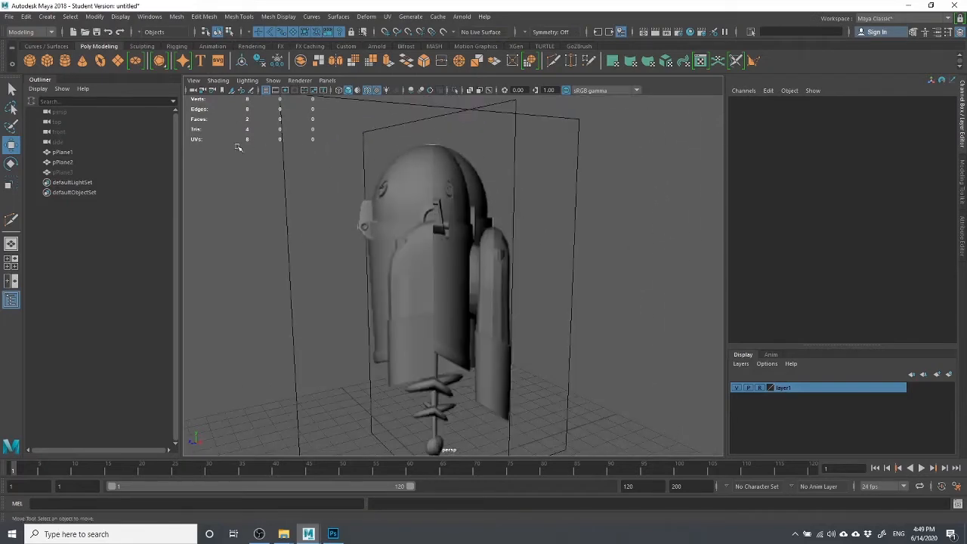
left_click_drag(356, 236, 500, 322, "alt")
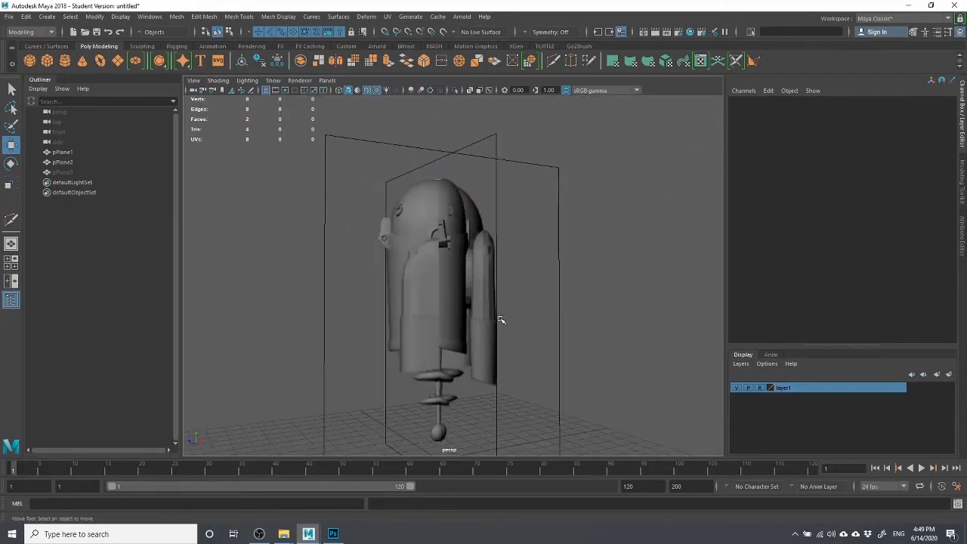
left_click_drag(475, 247, 491, 261, "alt")
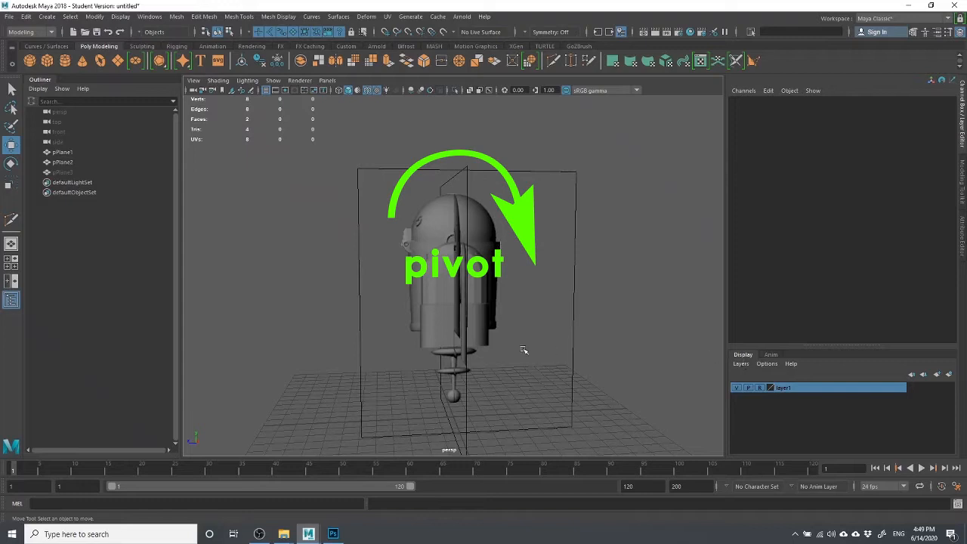
Create a polygon sphere with a radius of about 3.96 near the grid centre and raise it to about 10.2 in Y.
left_click(30, 62)
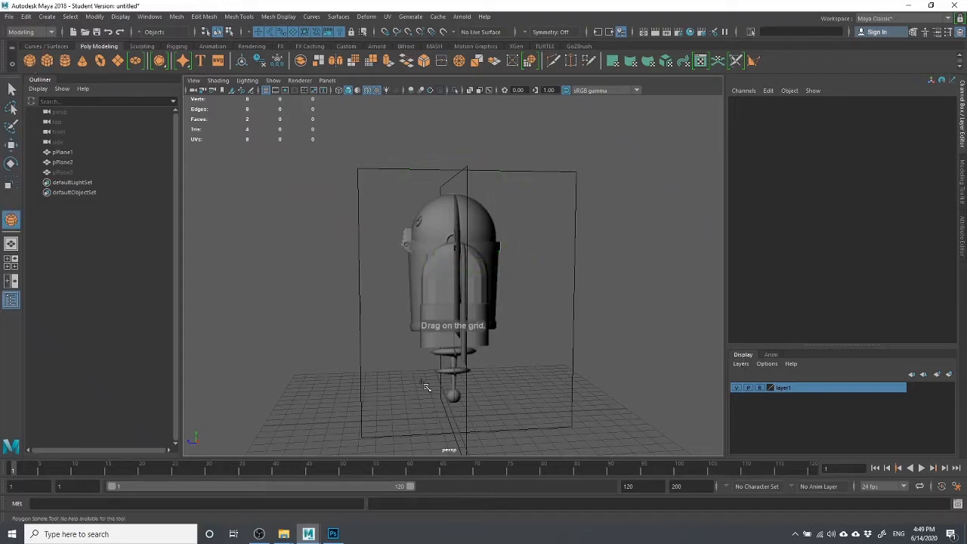
left_click_drag(426, 409, 437, 198, "alt")
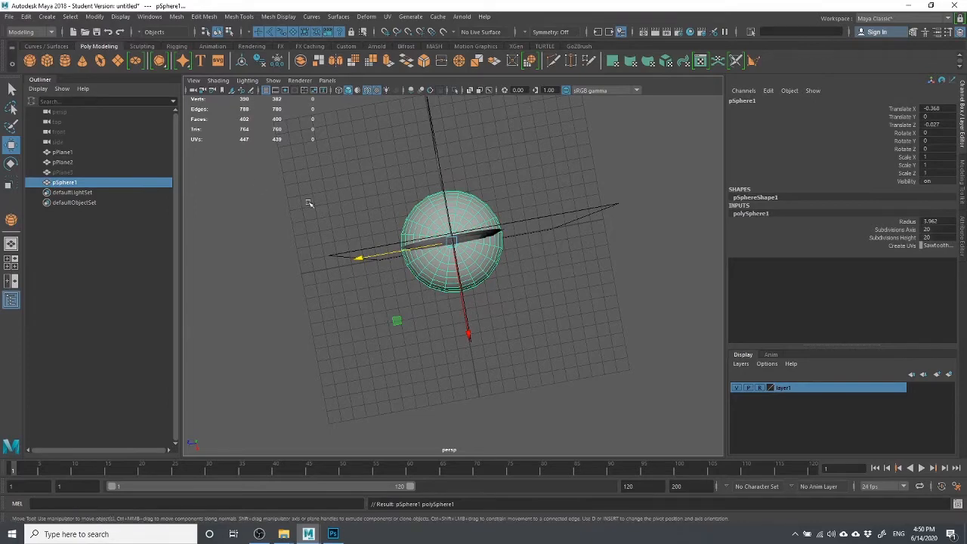
left_click_drag(436, 235, 456, 164, "alt")
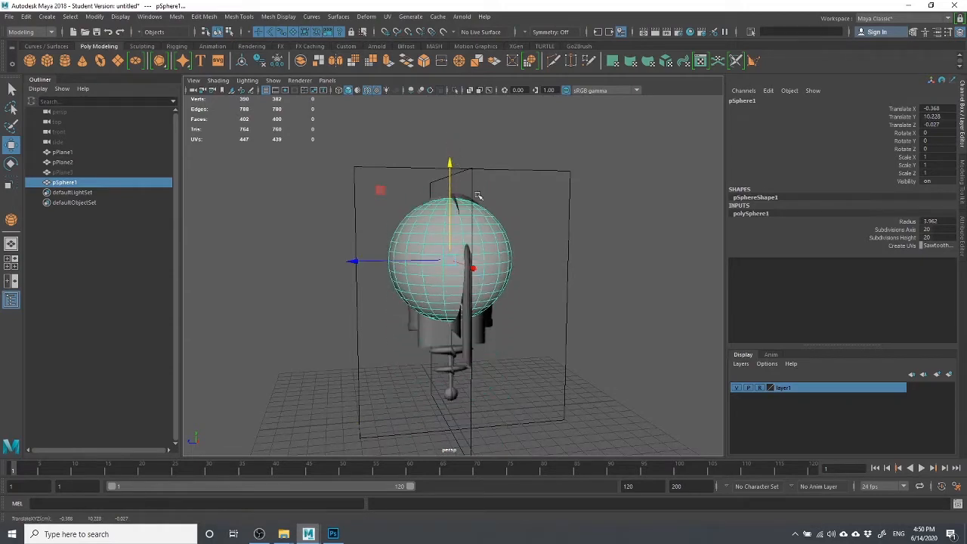
Raise the Transparency of the sphere's lambert1 material to make the mesh see-through, and clear the selection.
scroll(483, 193, "up", 2)
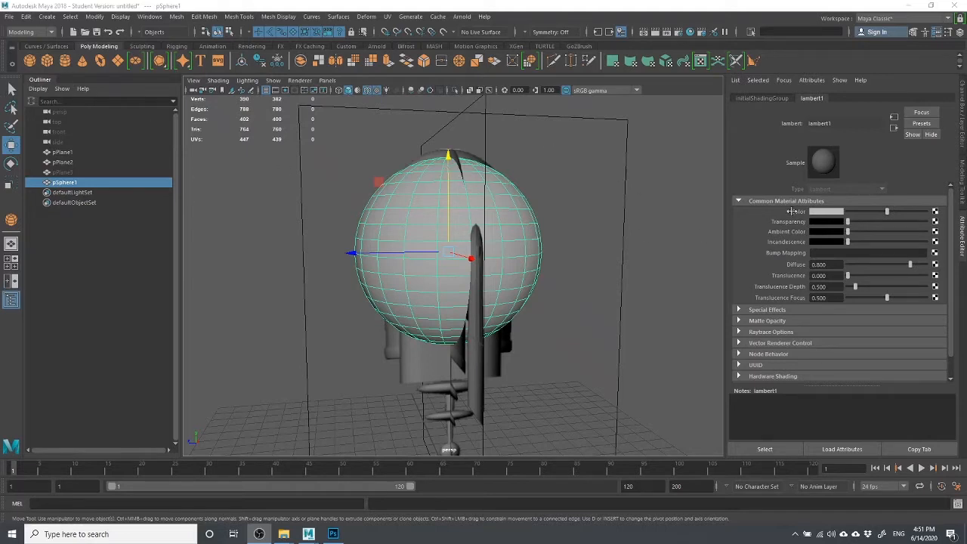
left_click_drag(847, 220, 898, 223)
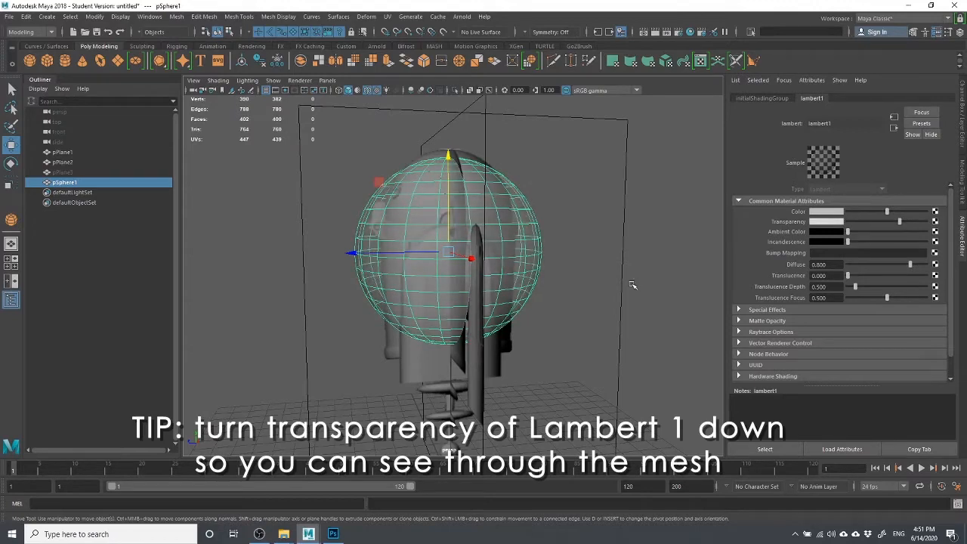
left_click(641, 302)
Examine how the see-through sphere lines up with the robot's head on both reference planes.
left_click_drag(500, 255, 455, 230, "alt")
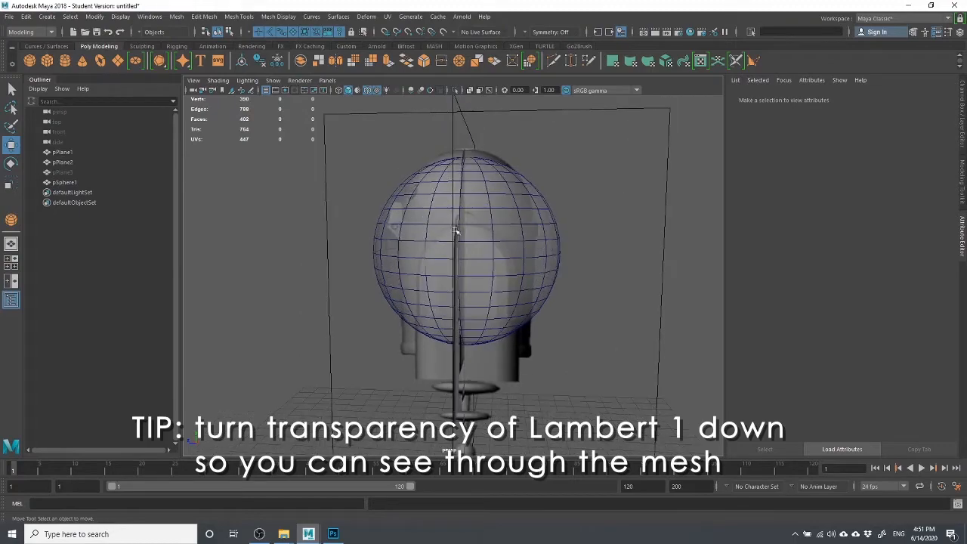
left_click_drag(405, 196, 464, 196, "alt")
scroll(406, 203, "up", 3)
middle_click_drag(421, 224, 424, 288, "alt")
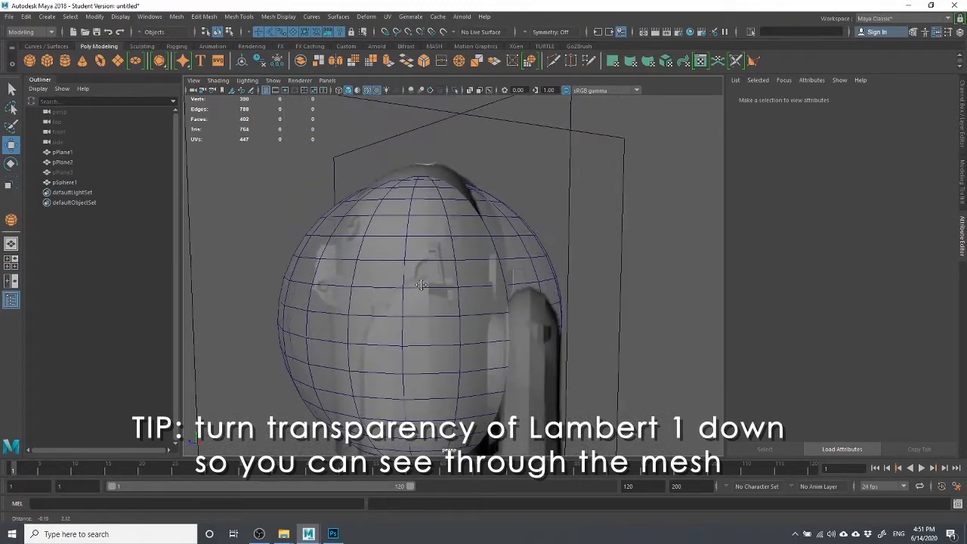
left_click_drag(423, 287, 377, 301, "alt")
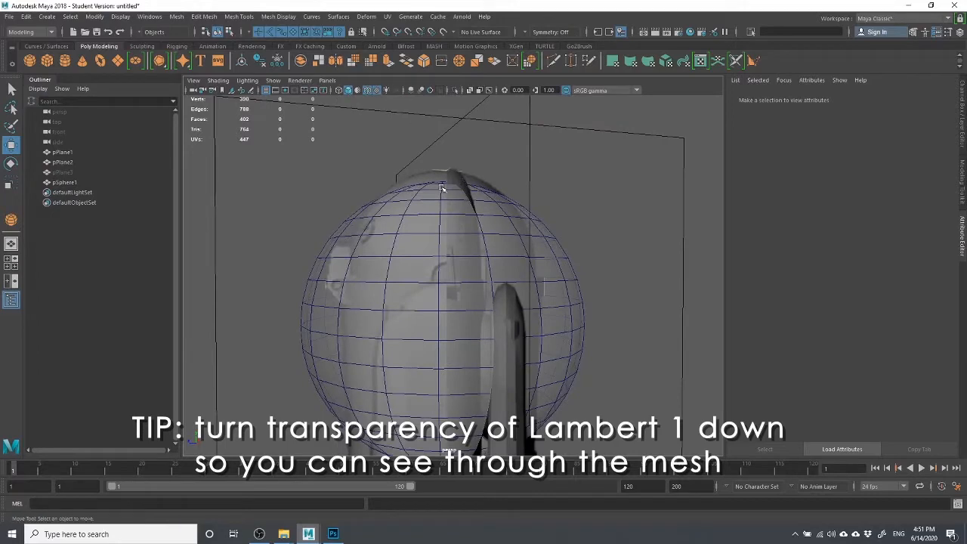
scroll(445, 268, "down", 3)
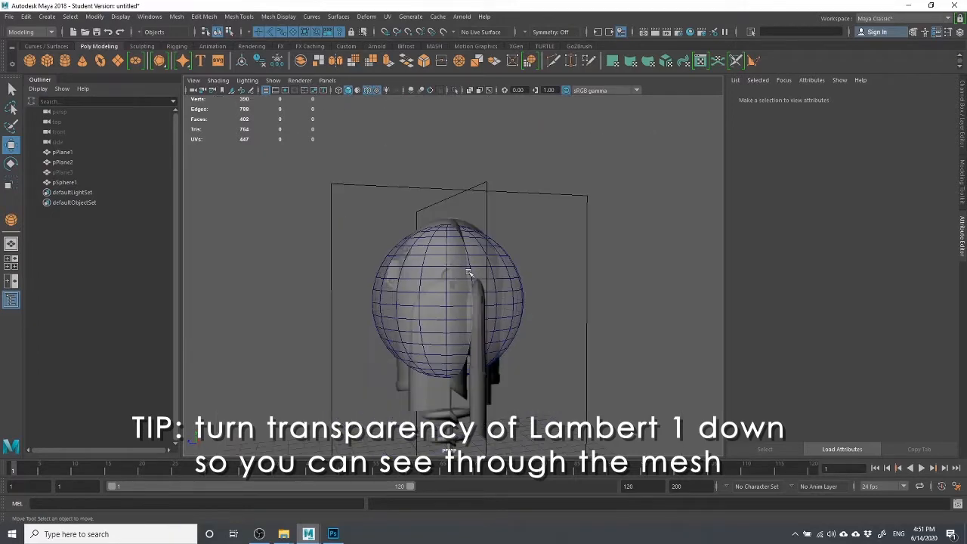
scroll(568, 307, "up", 3)
left_click_drag(462, 193, 442, 203, "alt")
Switch Wireframe on Shaded off and back on in the perspective view to compare the sphere's display.
left_click(444, 200)
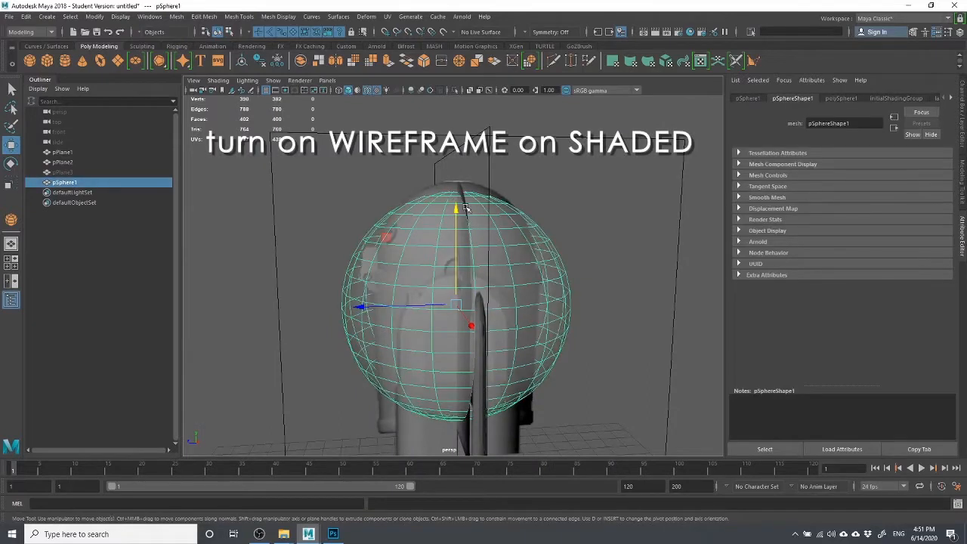
left_click(690, 253)
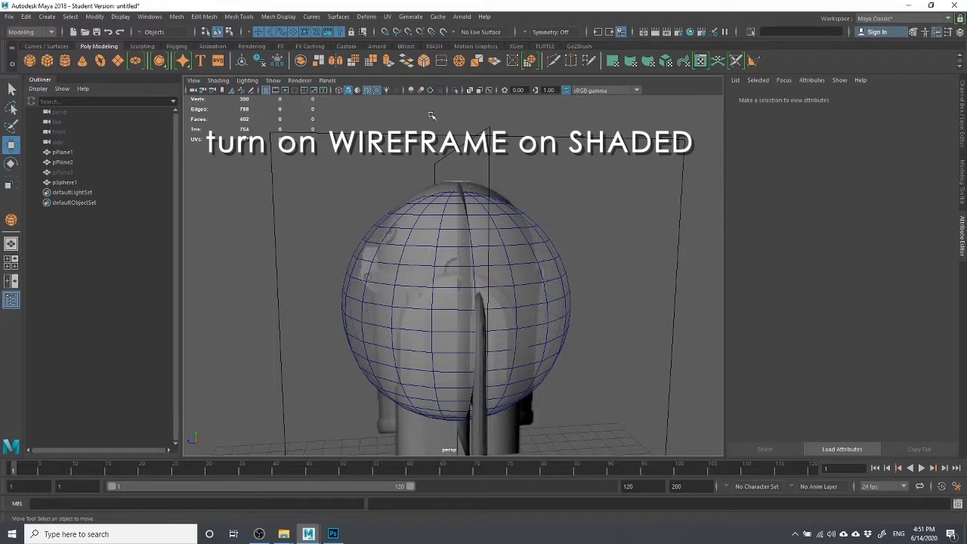
left_click(368, 91)
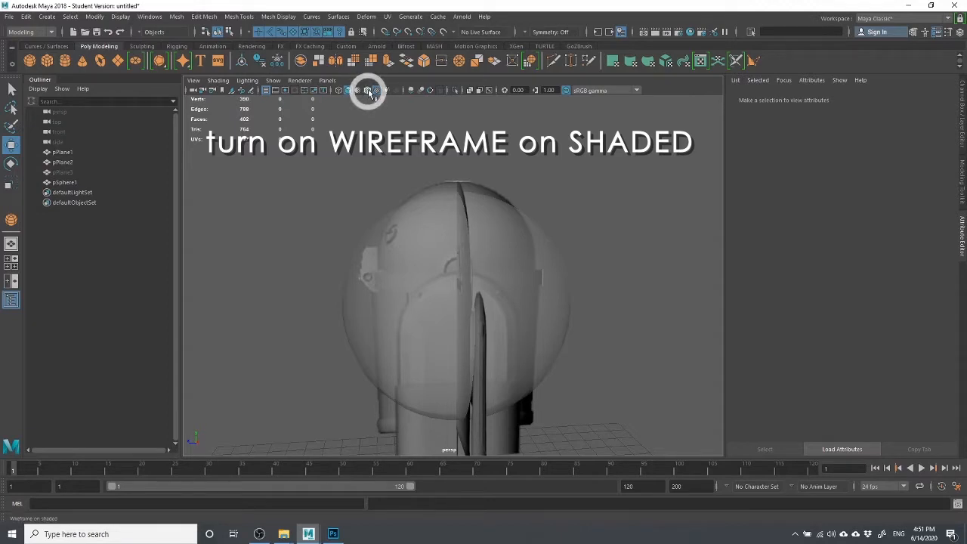
left_click(369, 91)
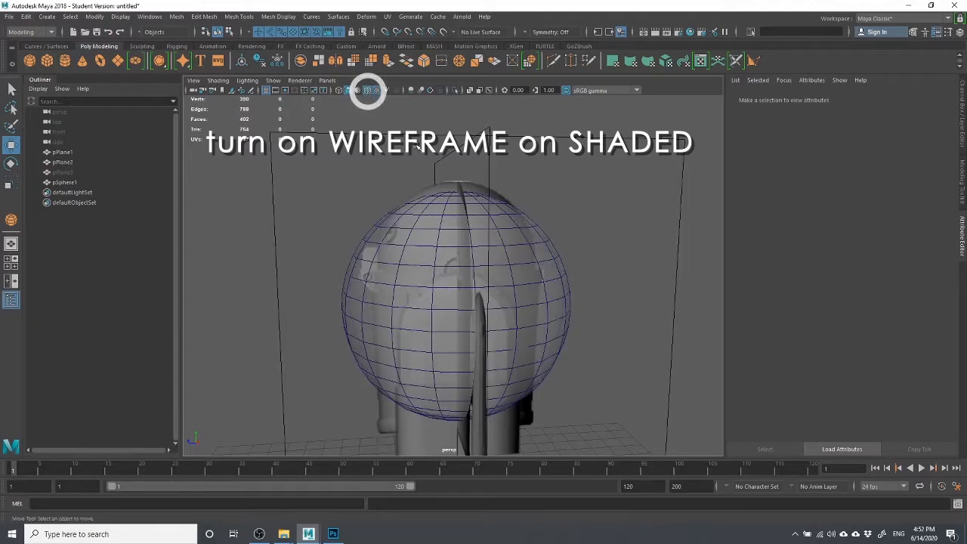
Raise the sphere to about 10.74 in Y to cover the top of the robot's head.
left_click(443, 309)
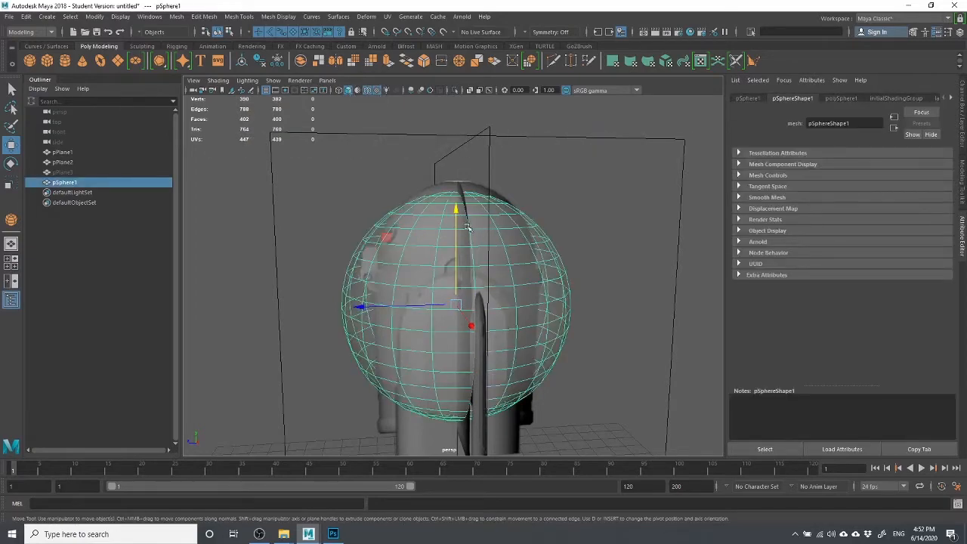
left_click_drag(455, 210, 457, 195)
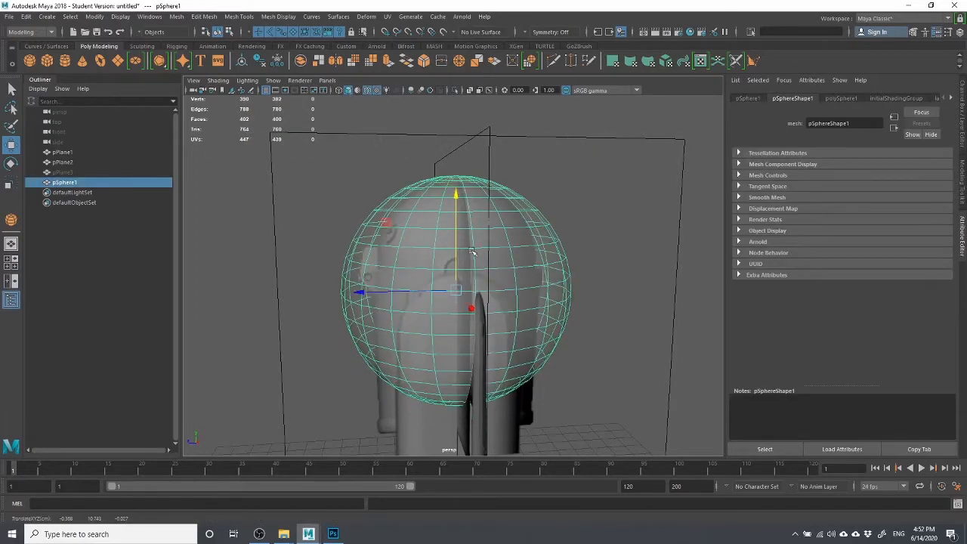
left_click_drag(476, 253, 464, 237, "alt")
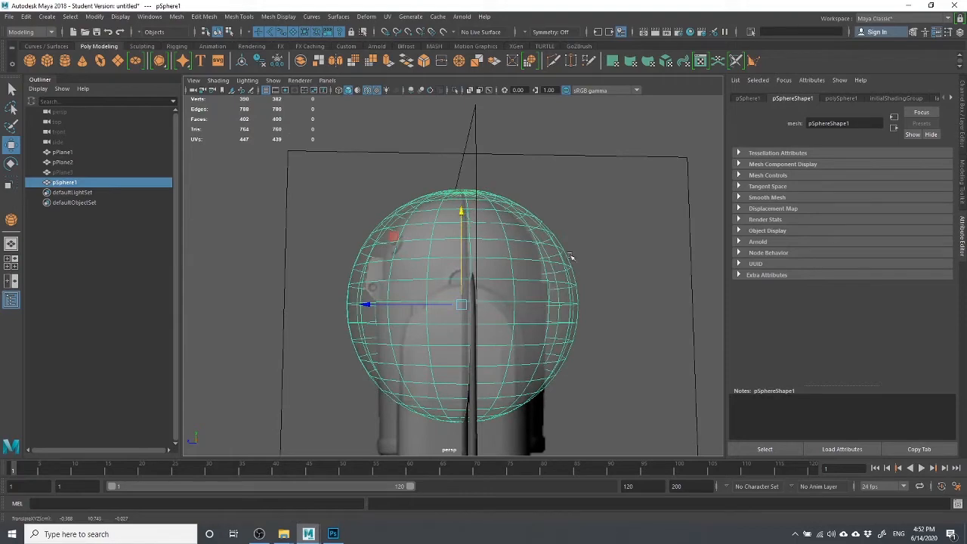
Maximize the side view with textured shading and move the sphere up to about 11.49 in Y over the robot's head.
key("space")
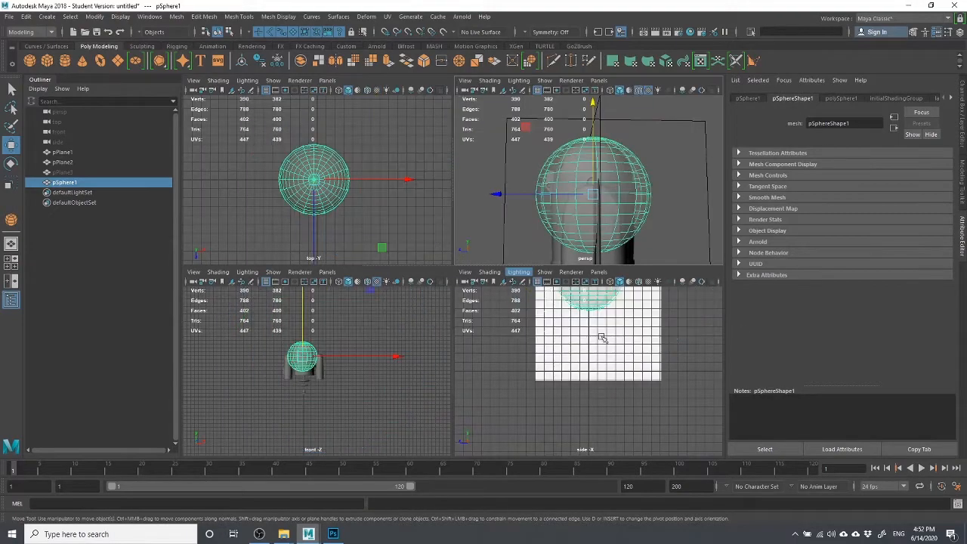
scroll(602, 338, "down", 2)
key("space")
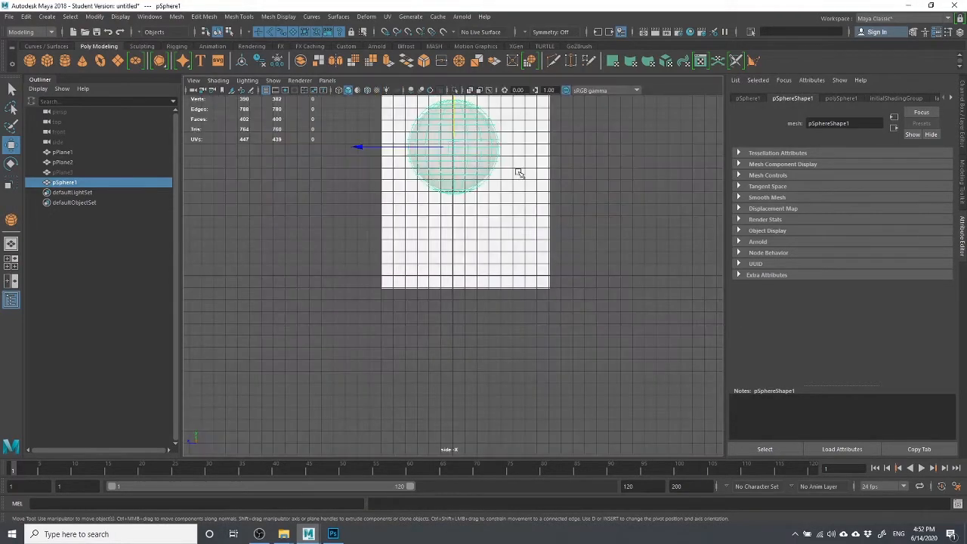
middle_click_drag(477, 160, 502, 248, "alt")
key("6")
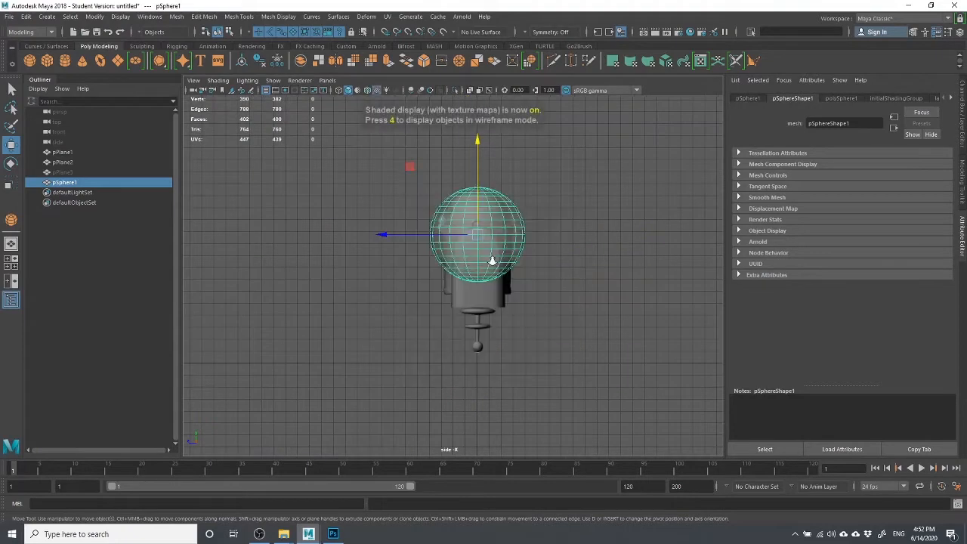
scroll(491, 264, "up", 8)
scroll(483, 318, "up", 5)
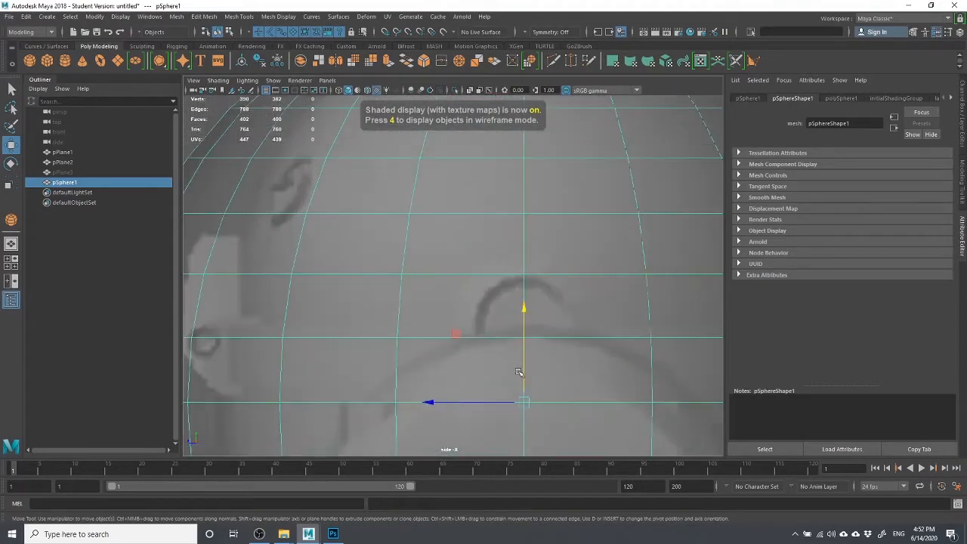
left_click_drag(527, 406, 531, 323)
key("f")
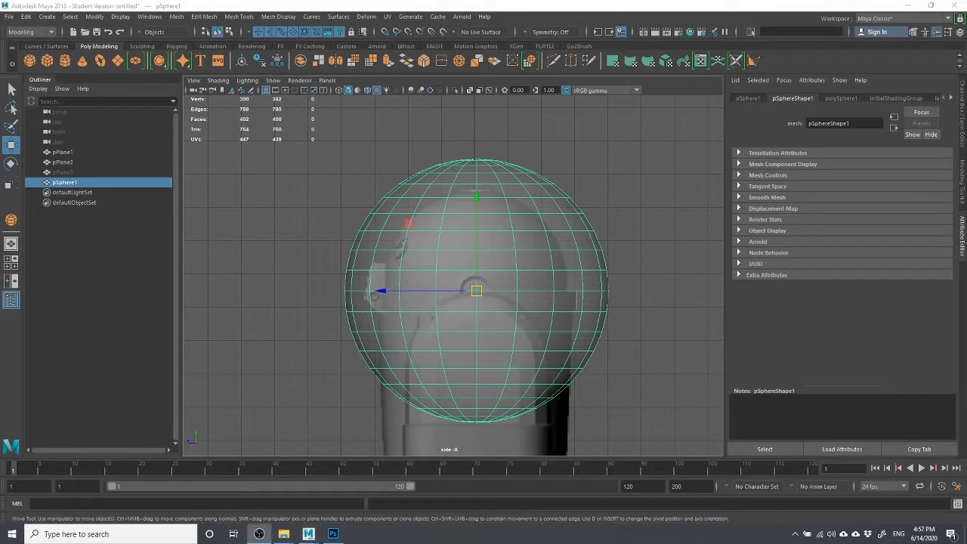
Adjust the sphere in the side view to about 11.401 in Y and -0.011 in Z.
left_click(474, 201)
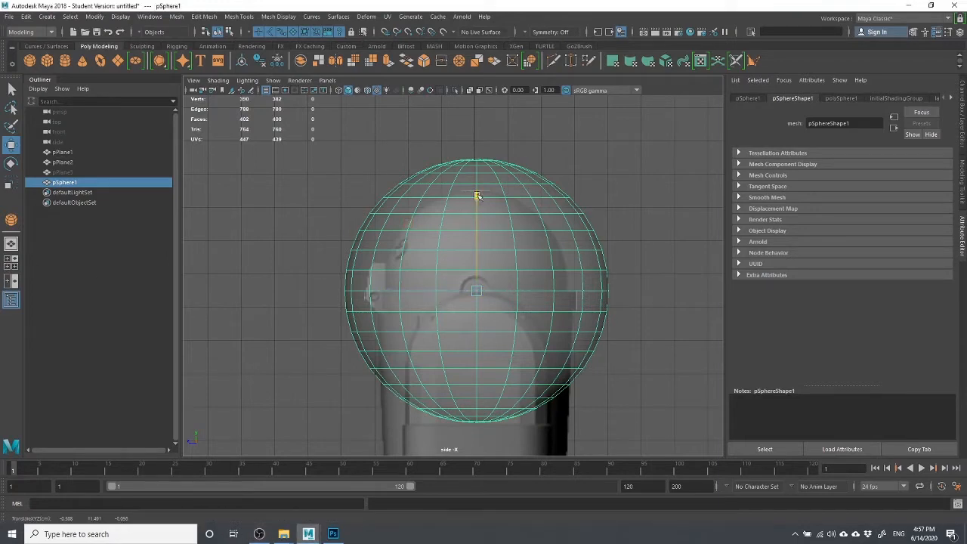
left_click_drag(477, 197, 483, 205)
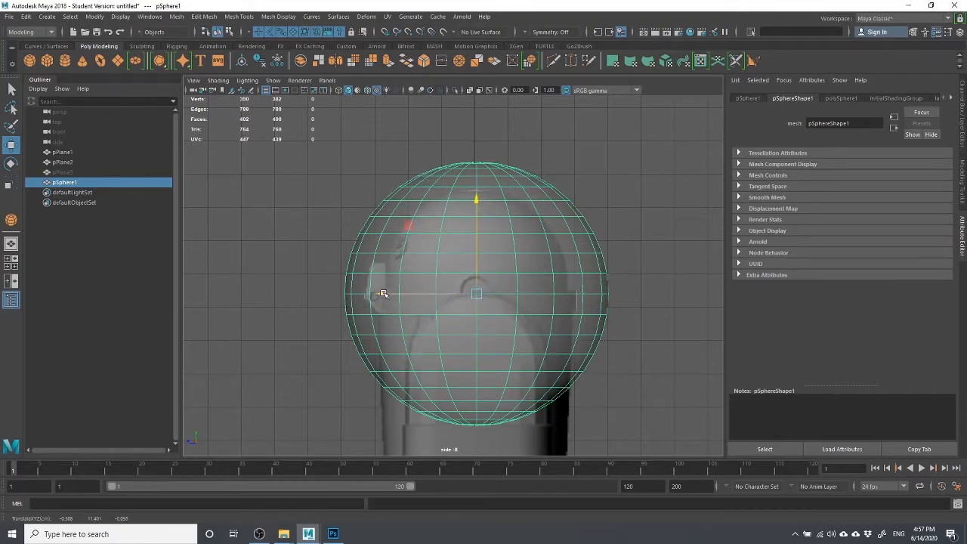
left_click_drag(382, 294, 389, 293)
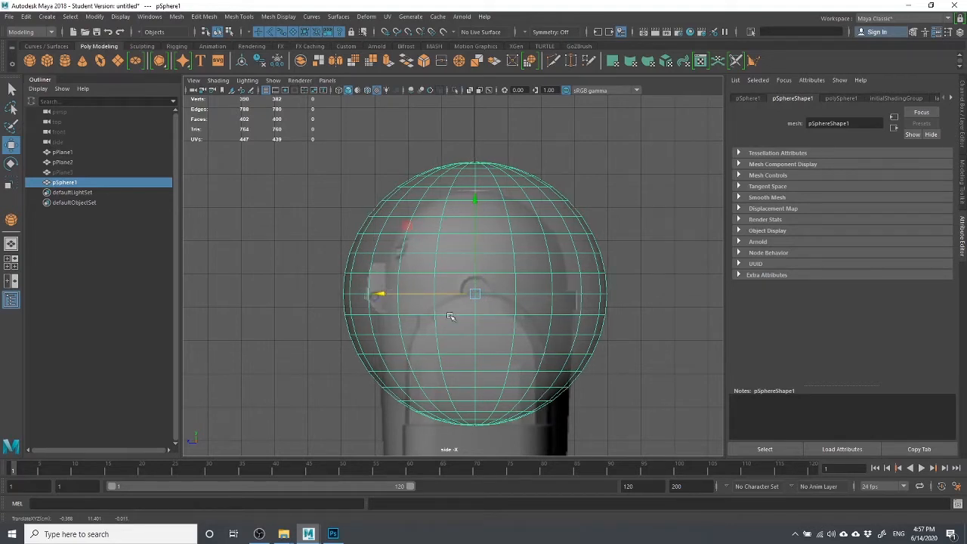
Set the sphere's Subdivisions Axis and Subdivisions Height to 16.
left_click(958, 32)
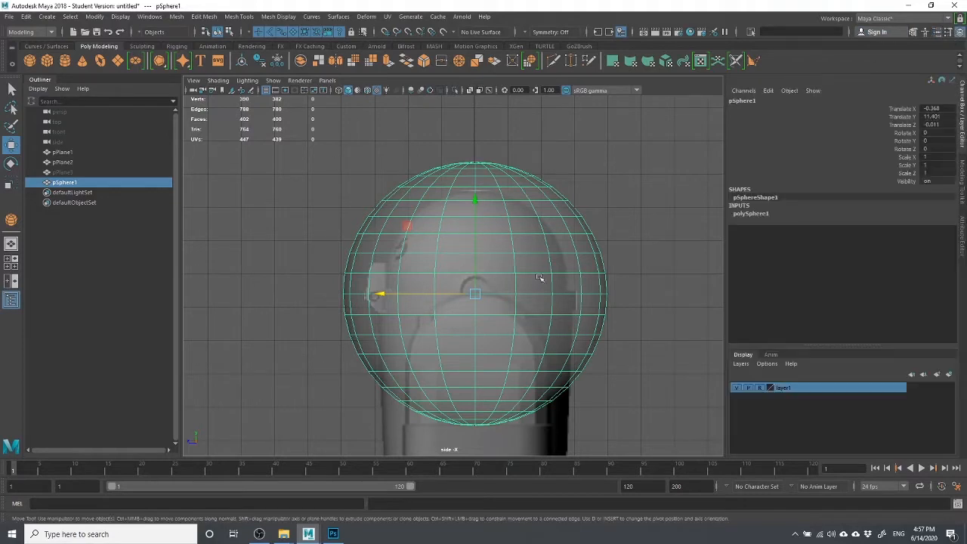
left_click(764, 214)
left_click_drag(899, 232, 906, 239)
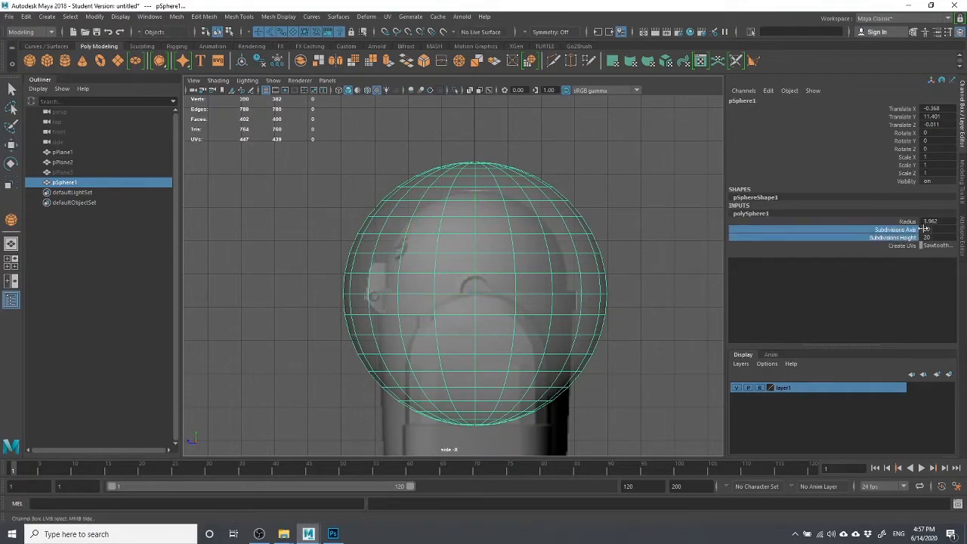
middle_click_drag(658, 257, 635, 253)
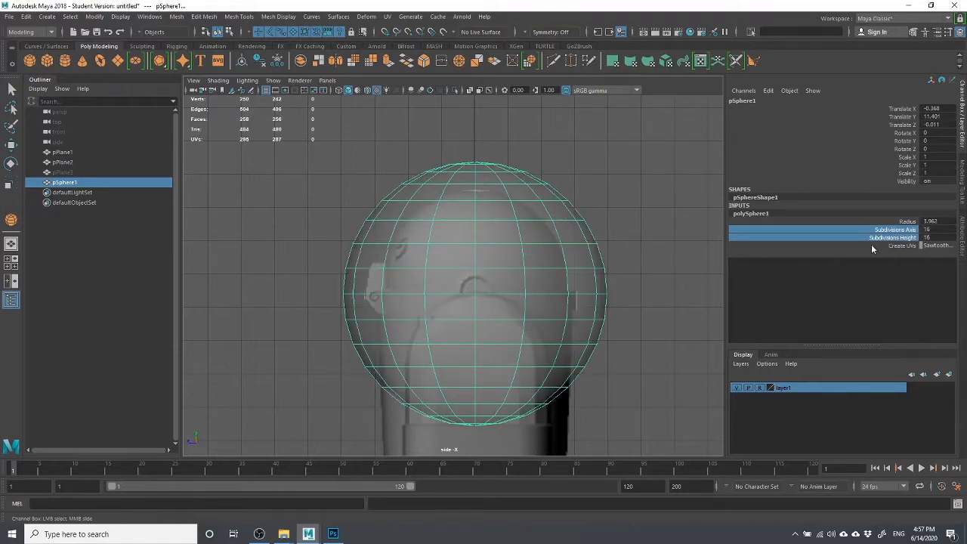
Reduce the sphere's radius to about 3.062 to fit the outline of the robot's head.
left_click(900, 221)
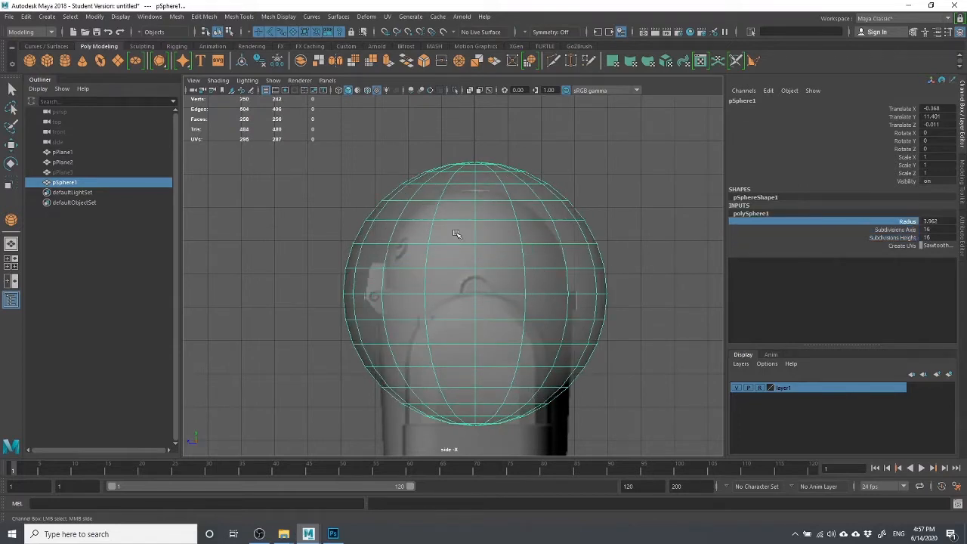
left_click_drag(899, 229, 899, 238)
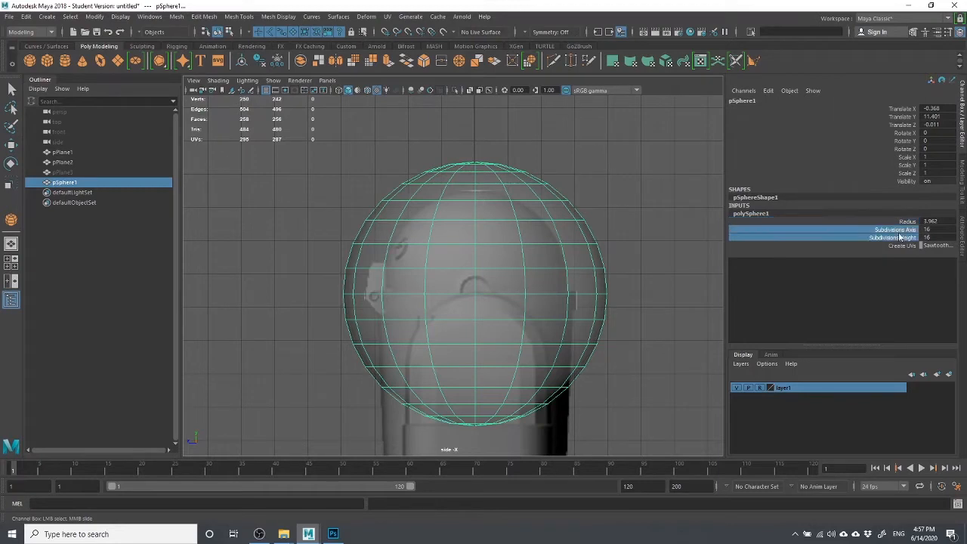
left_click(909, 222)
left_click(909, 237)
left_click(903, 229)
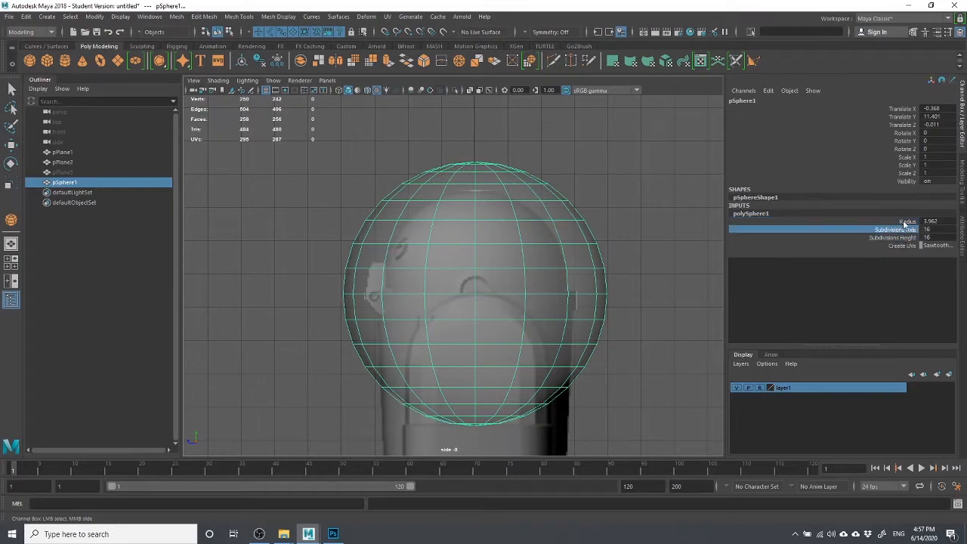
left_click(904, 222)
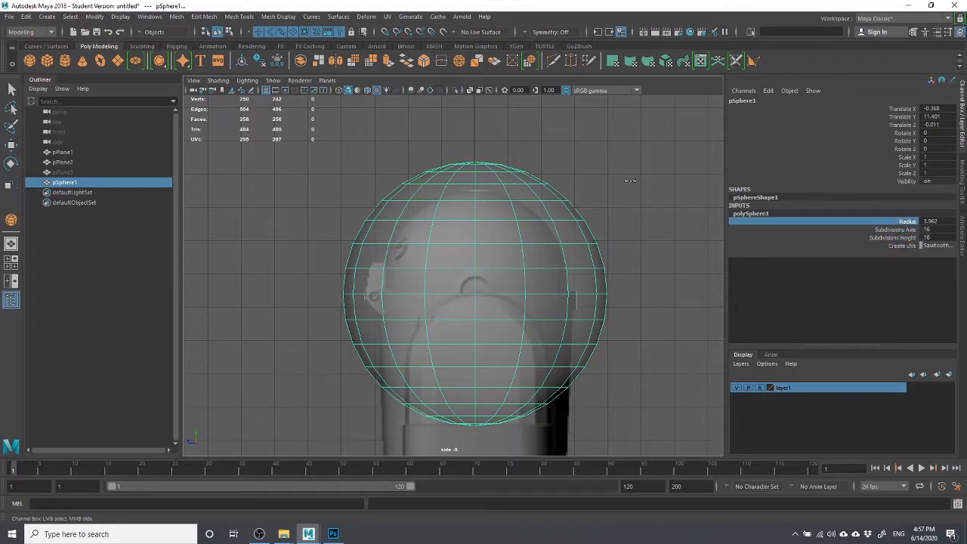
mouse_move(630, 181)
middle_mouse_down()
mouse_move(618, 181)
mouse_move(626, 182)
middle_mouse_up()
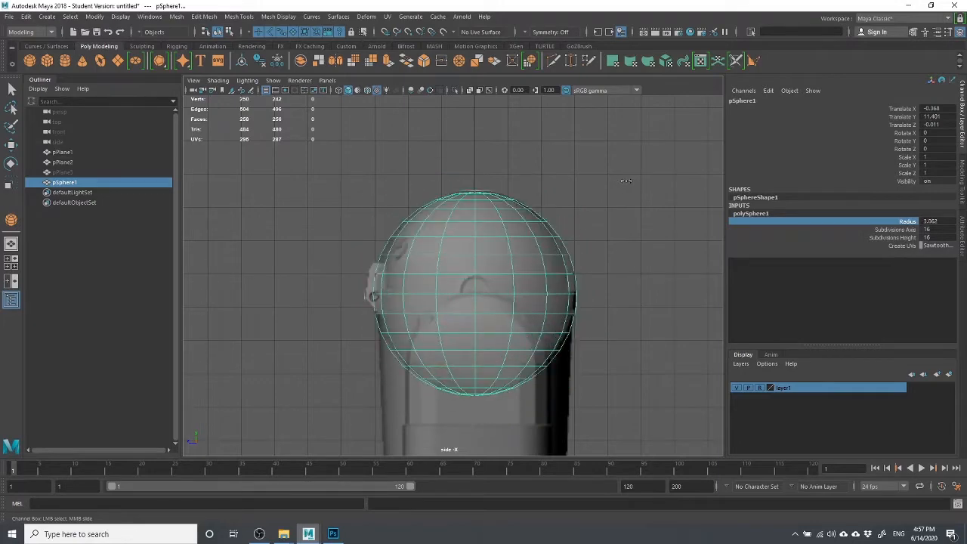
Raise the sphere to about 11.467 in Y to match the top edge of the head reference.
scroll(473, 330, "up", 5)
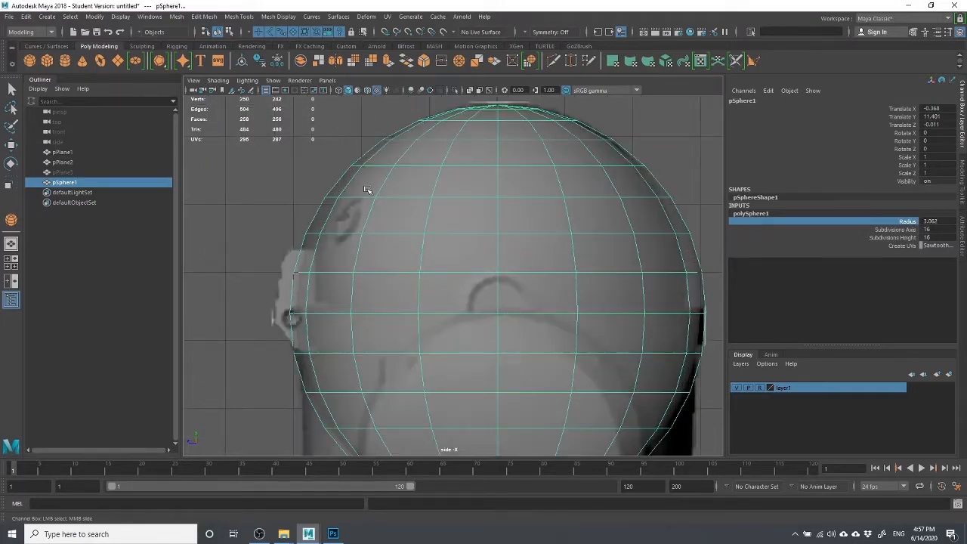
mouse_move(484, 223)
middle_mouse_down()
mouse_move(502, 222)
mouse_move(478, 220)
middle_mouse_up()
key("w")
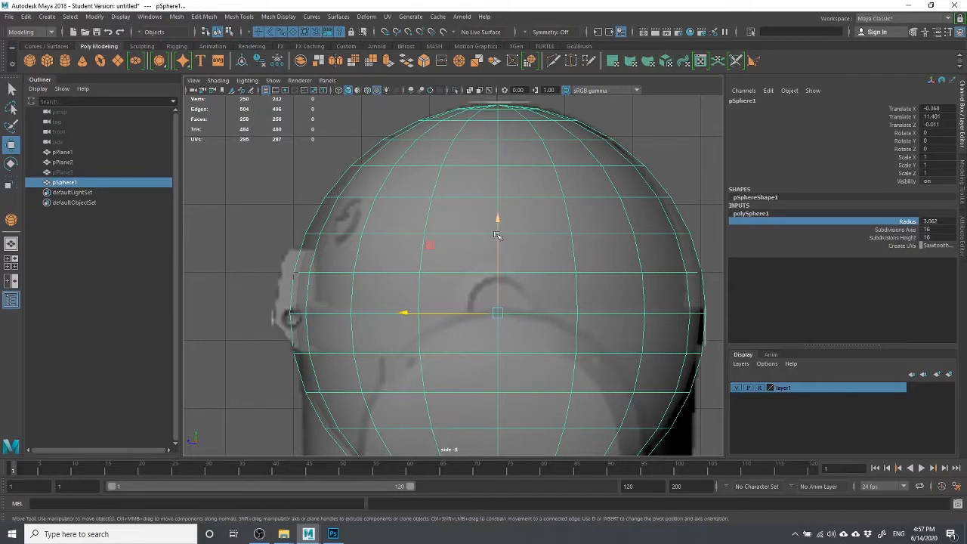
left_click_drag(497, 222, 498, 215)
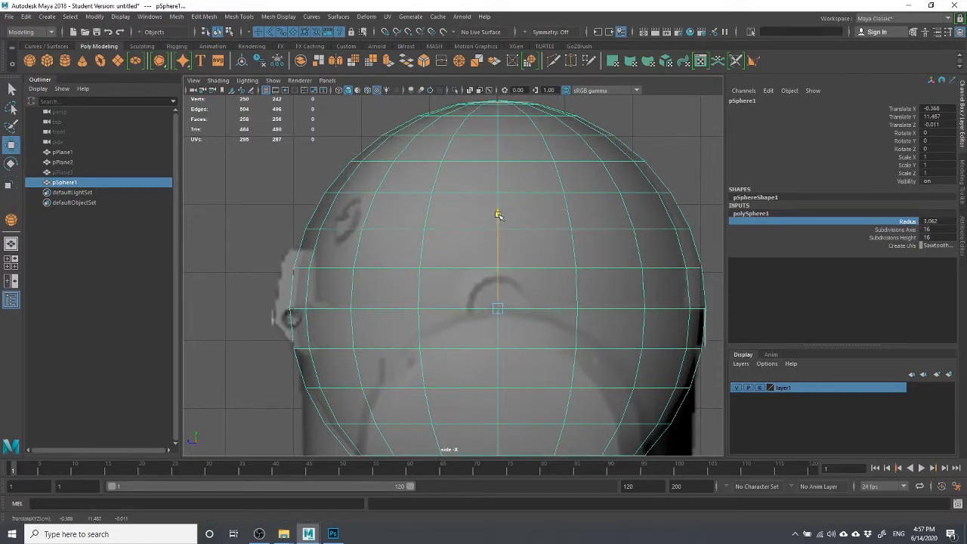
Delete all faces of the sphere's lower half to leave a dome, and return it to object mode.
scroll(499, 215, "down", 5)
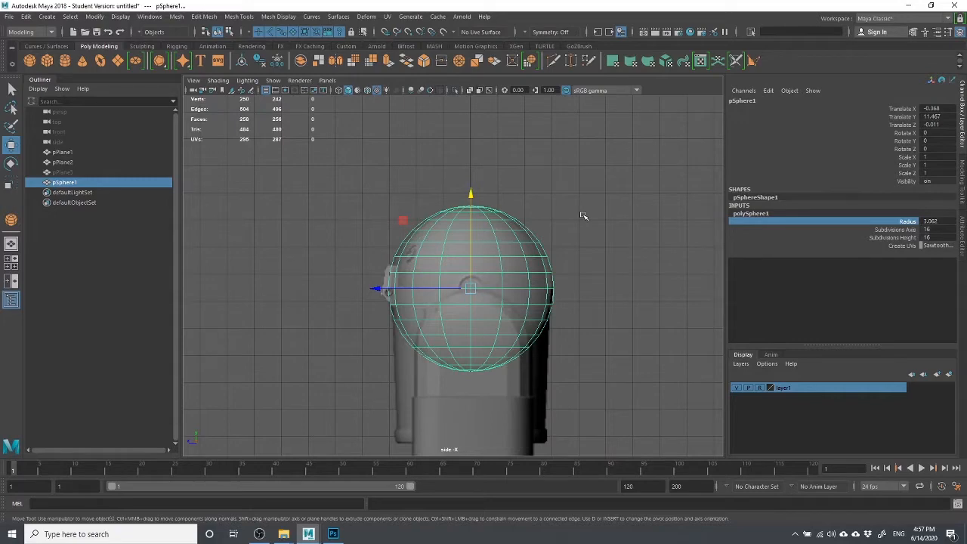
key("space")
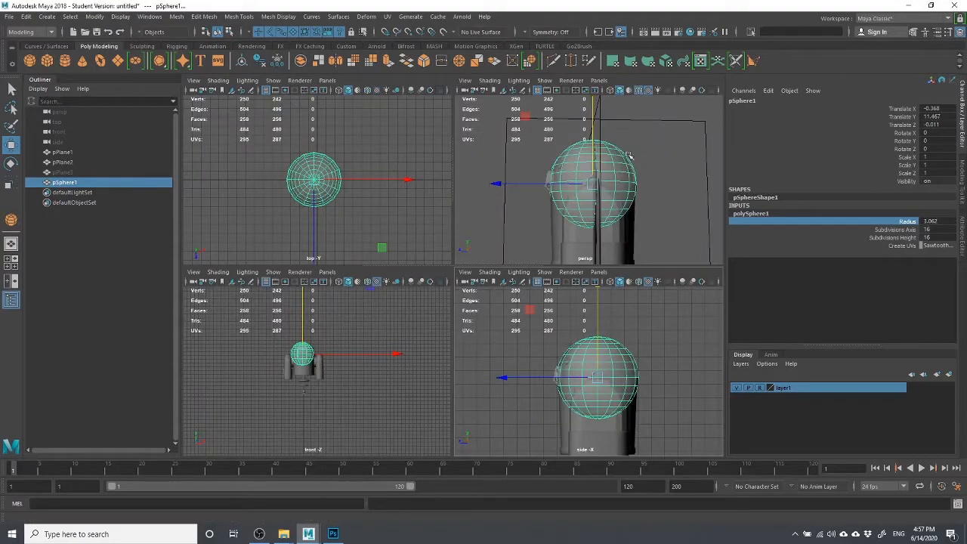
mouse_move(647, 206)
left_mouse_down("alt")
mouse_move(690, 190)
mouse_move(581, 186)
mouse_move(647, 197)
left_mouse_up("alt")
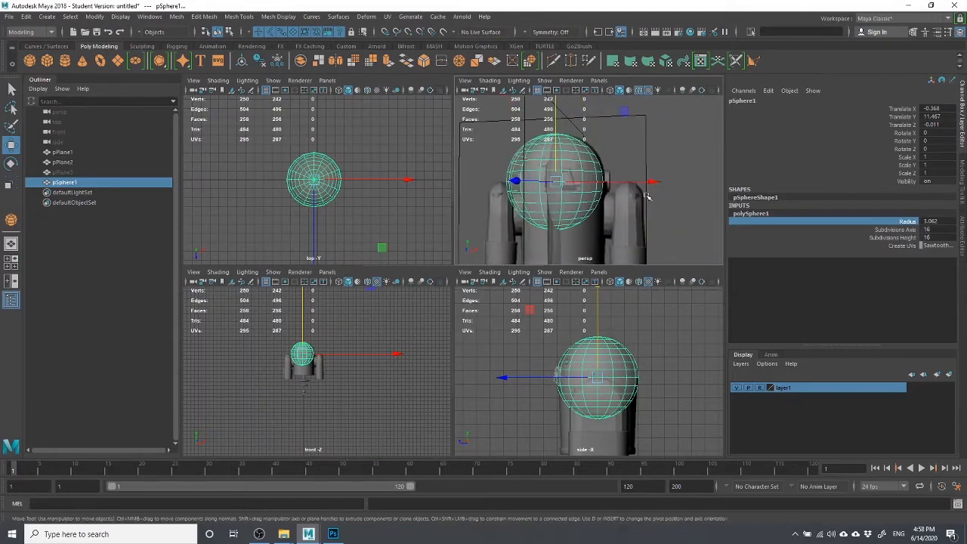
right_click(689, 127)
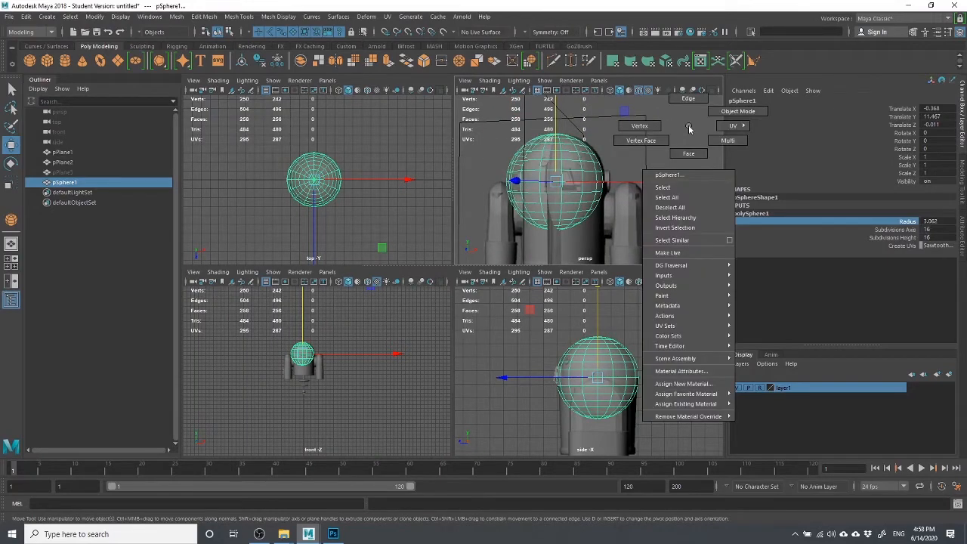
right_click_drag(689, 128, 689, 153)
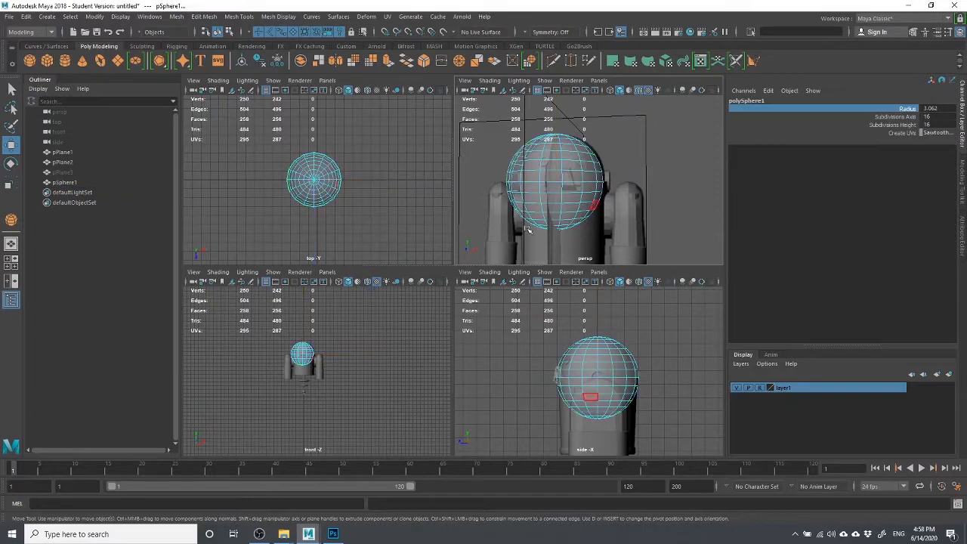
key("space")
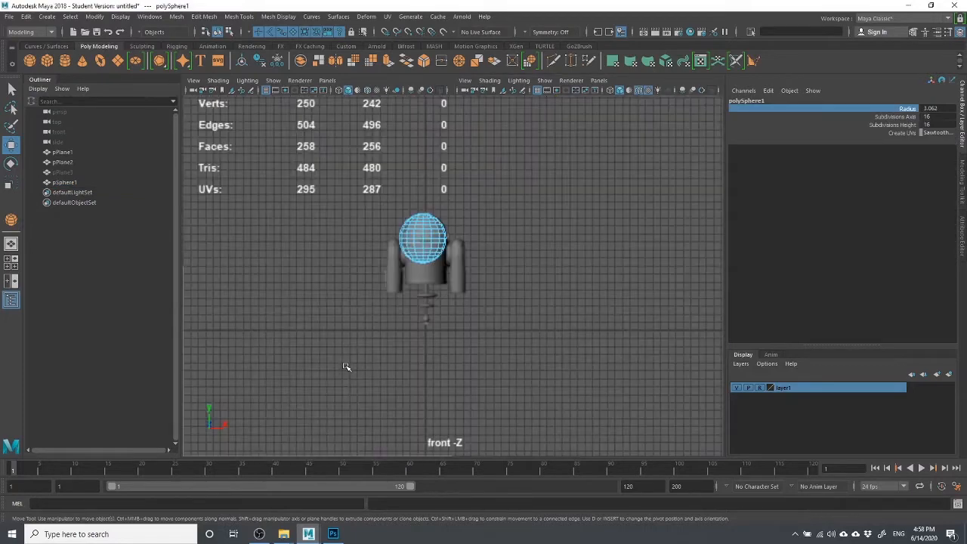
key("space")
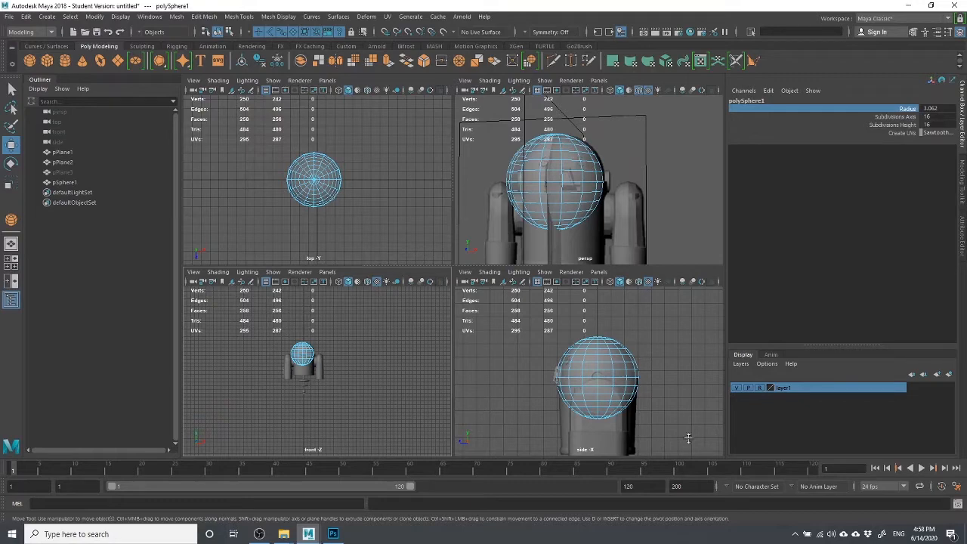
left_click_drag(670, 453, 368, 380)
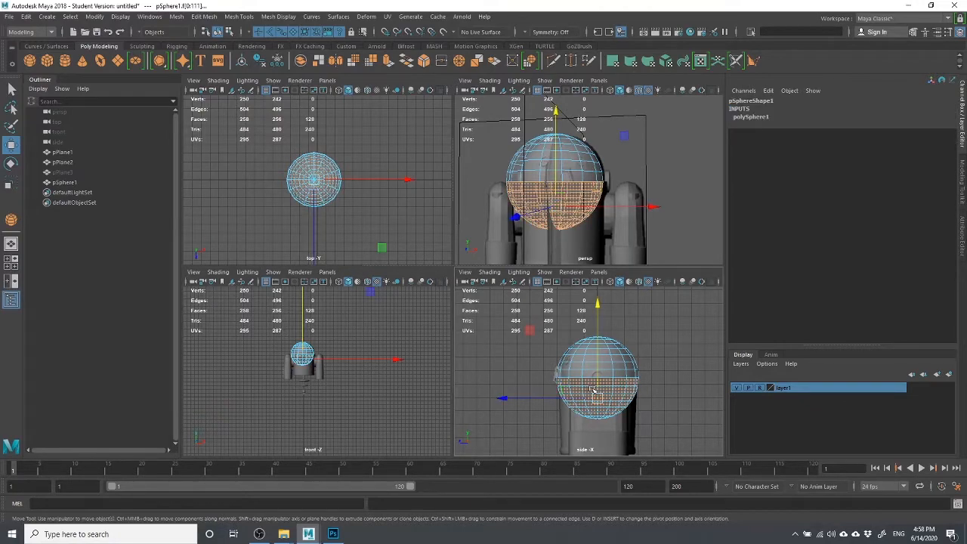
scroll(591, 391, "up", 3)
scroll(592, 390, "down", 2)
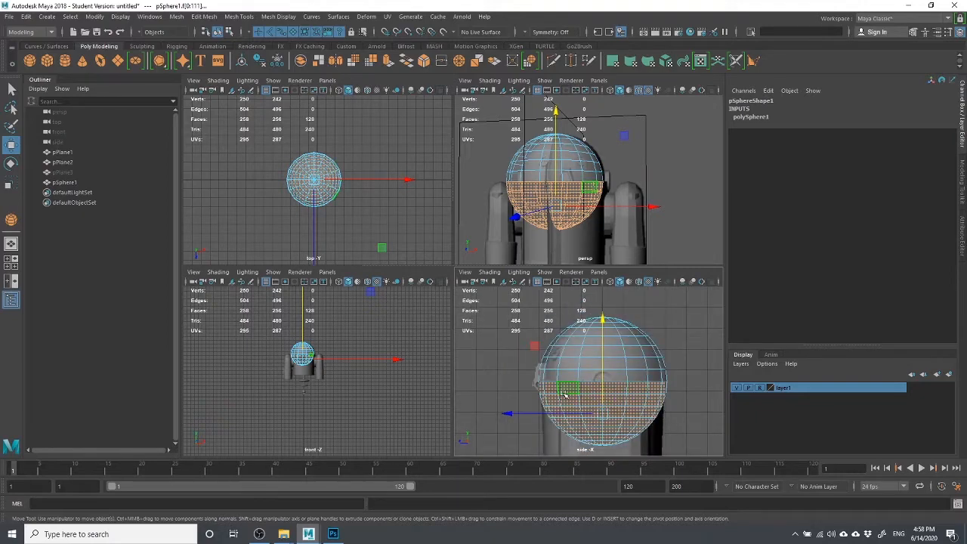
key("Delete")
scroll(306, 363, "up", 5)
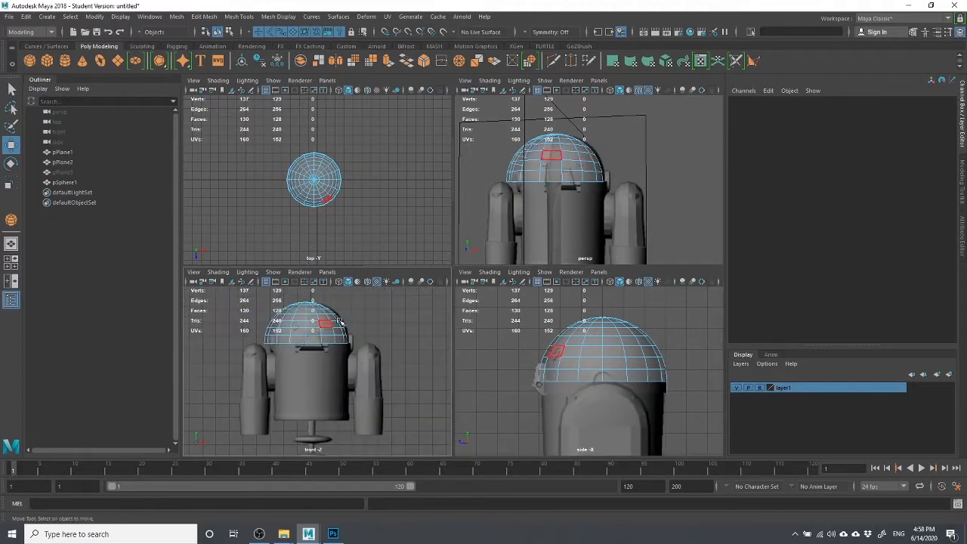
right_click(631, 243)
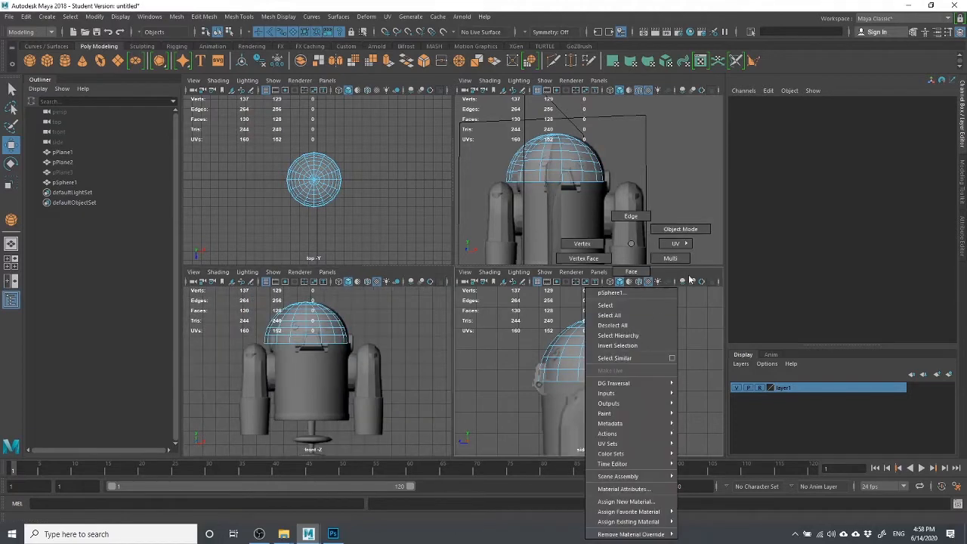
left_click(680, 229)
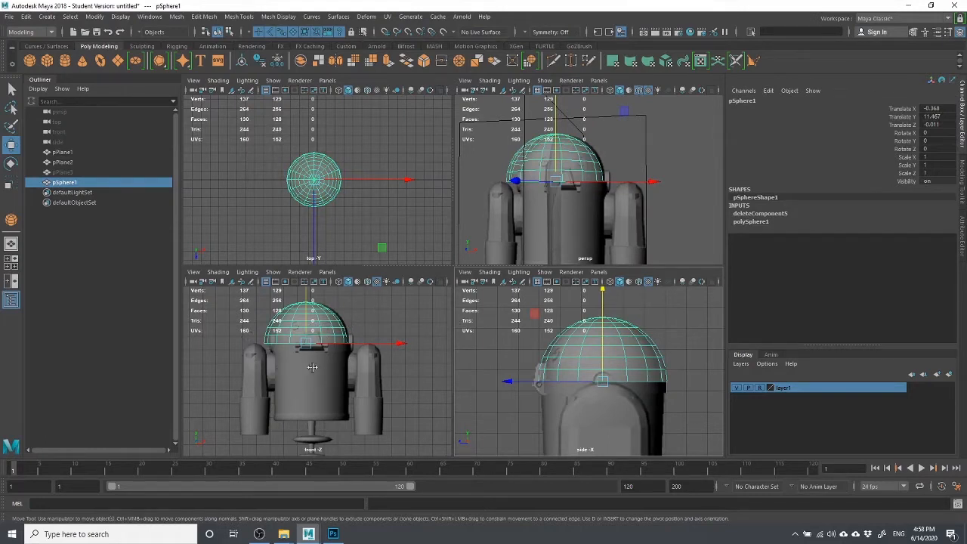
Center the dome horizontally on the front reference by setting its Translate X to 0.
left_click(242, 330)
left_click(298, 324)
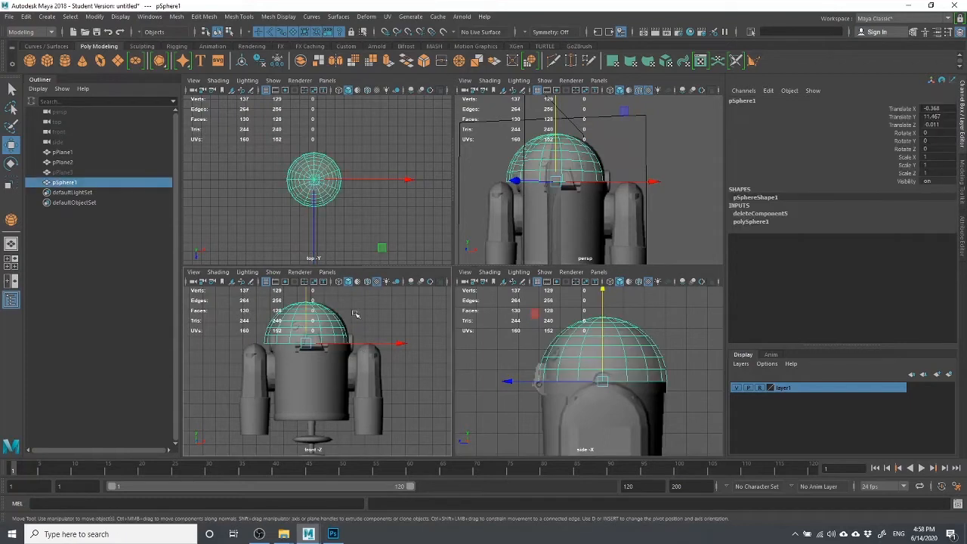
scroll(336, 410, "down", 3)
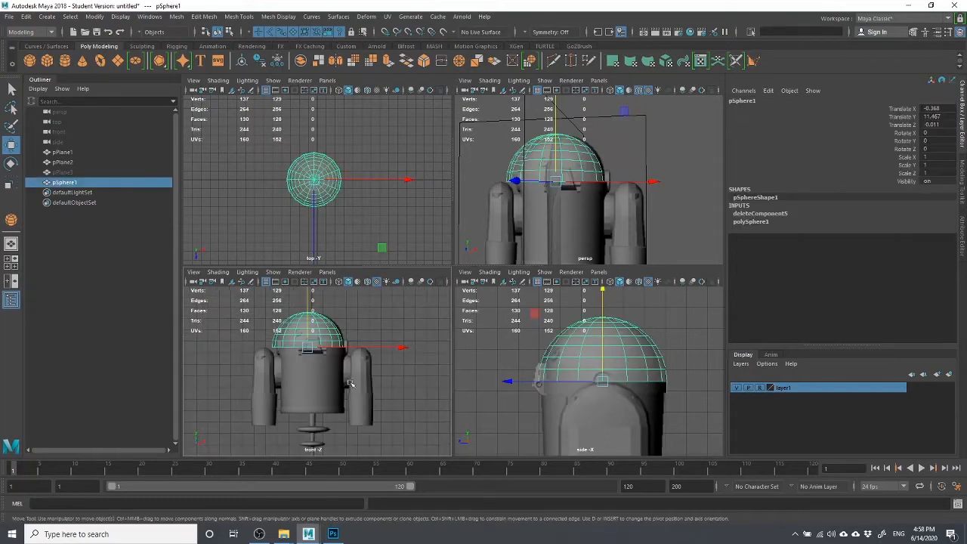
double_click(935, 108)
type("0")
key("Return")
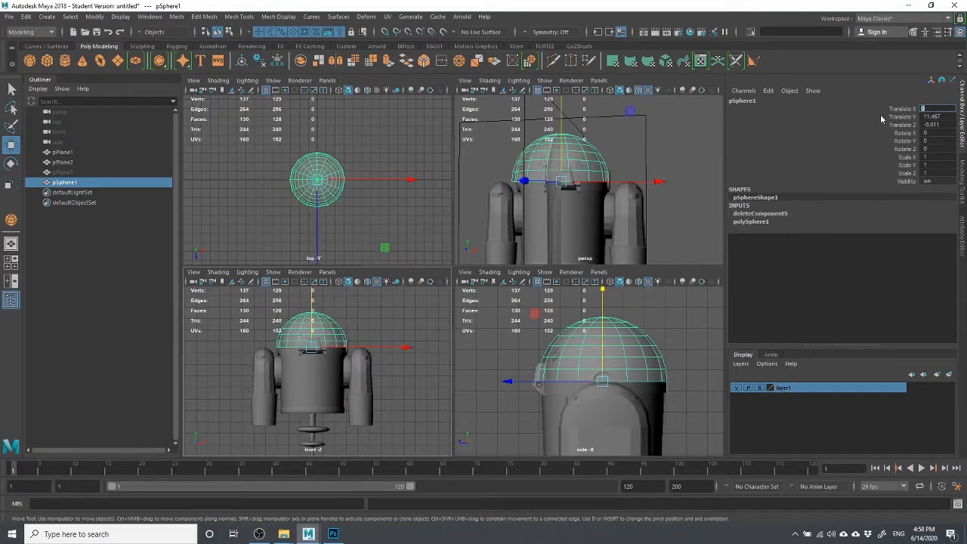
left_click(902, 110)
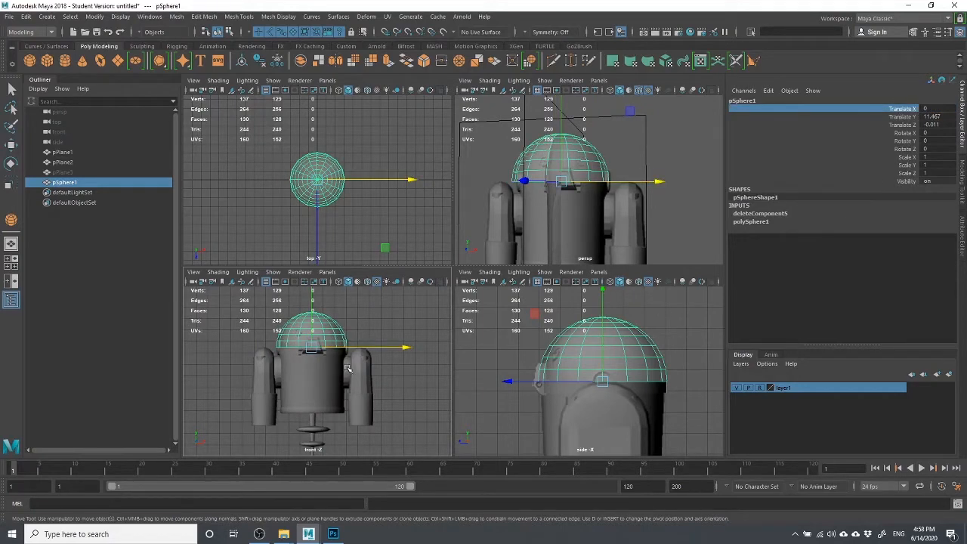
Scale the dome uniformly to about 0.931 to fit the head's width in the front view.
scroll(347, 369, "up", 5)
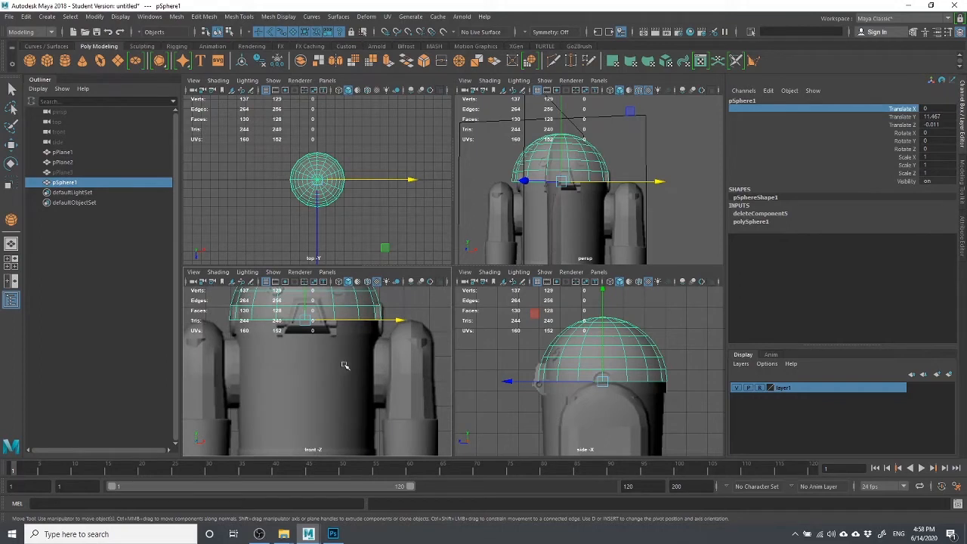
middle_click_drag(344, 366, 356, 399, "alt")
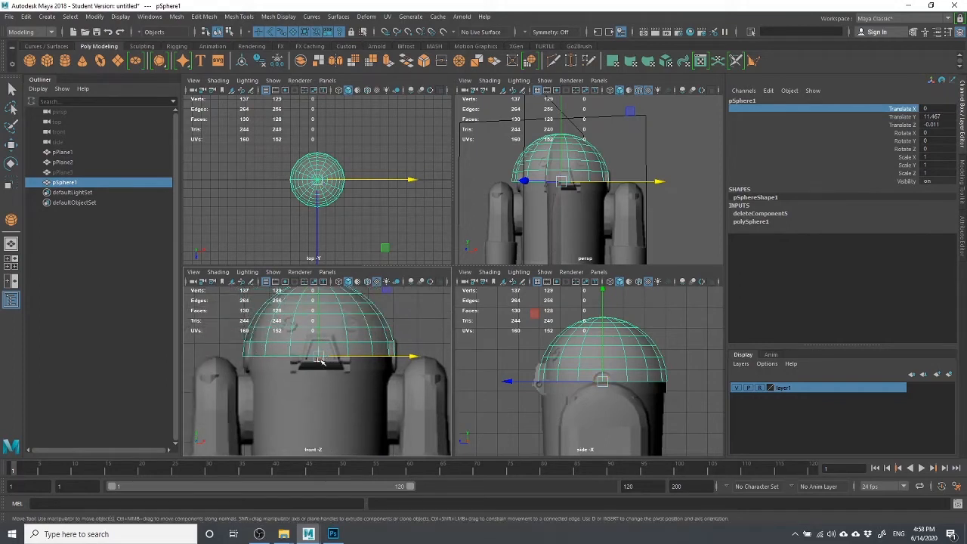
key("r")
left_click_drag(319, 356, 310, 355)
scroll(321, 325, "down", 3)
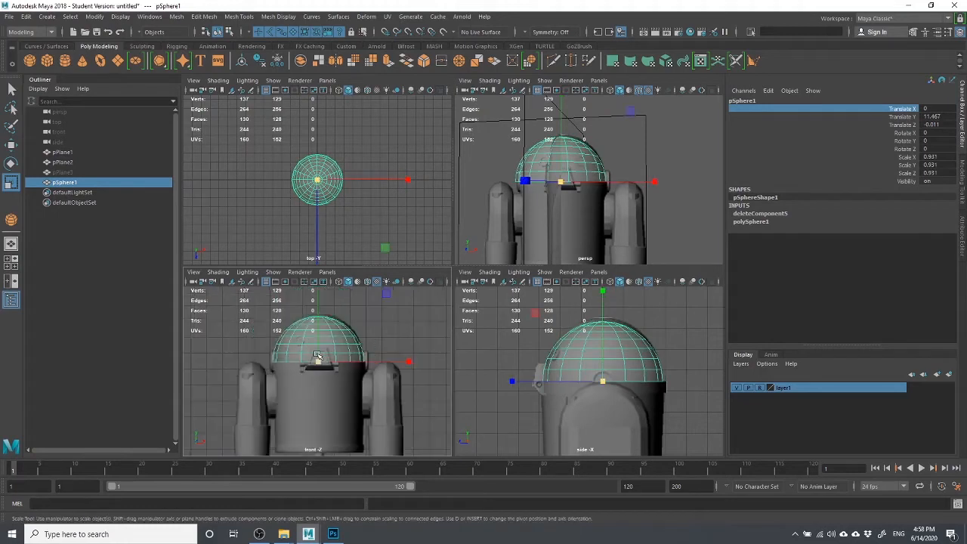
Raise the dome to about 11.562 in Y and compare its fit with the head in the front reference.
key("w")
left_click_drag(318, 306, 320, 304)
scroll(344, 325, "up", 3)
left_click(401, 345)
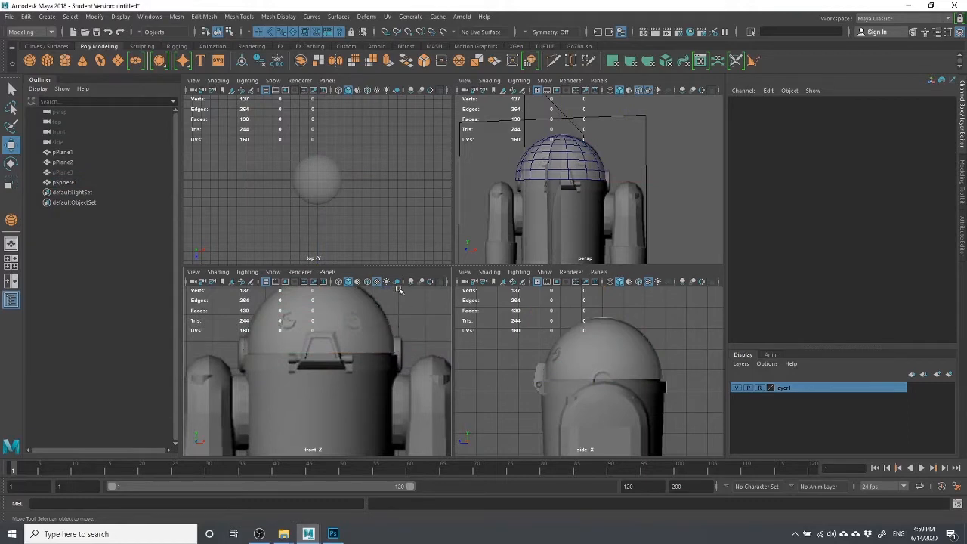
left_click(389, 336)
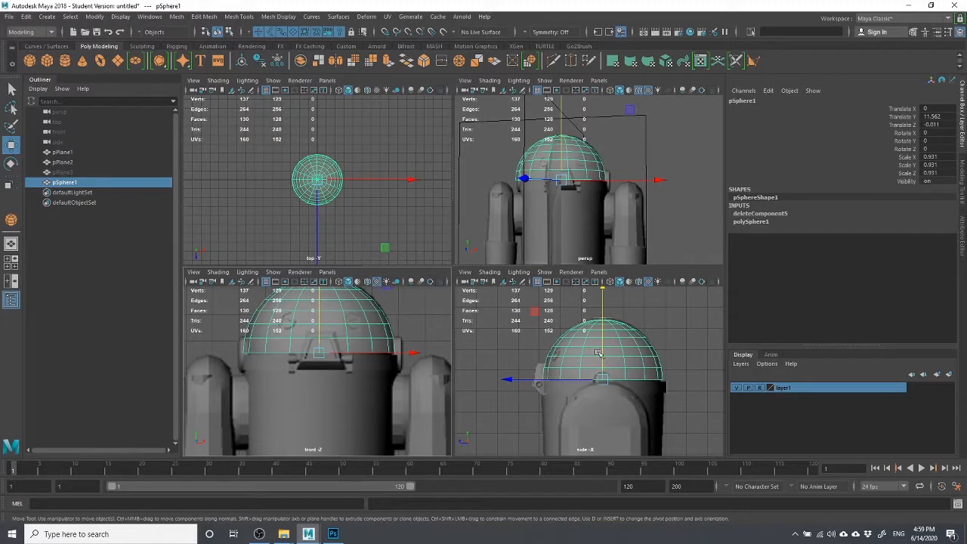
Try to shift the dome to about -0.122 in Z against the side reference.
scroll(598, 354, "up", 2)
left_click(511, 385)
left_click_drag(511, 385, 515, 383)
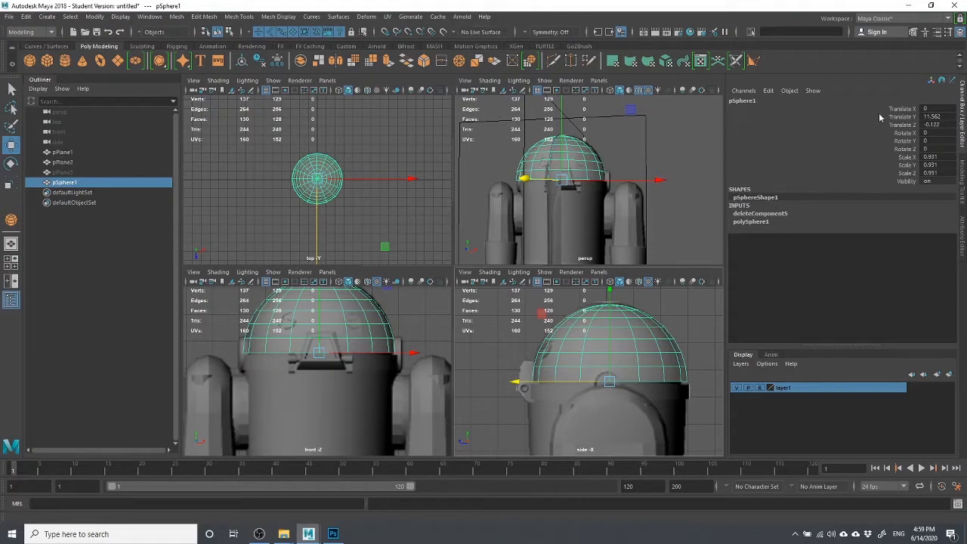
key("ctrl+z")
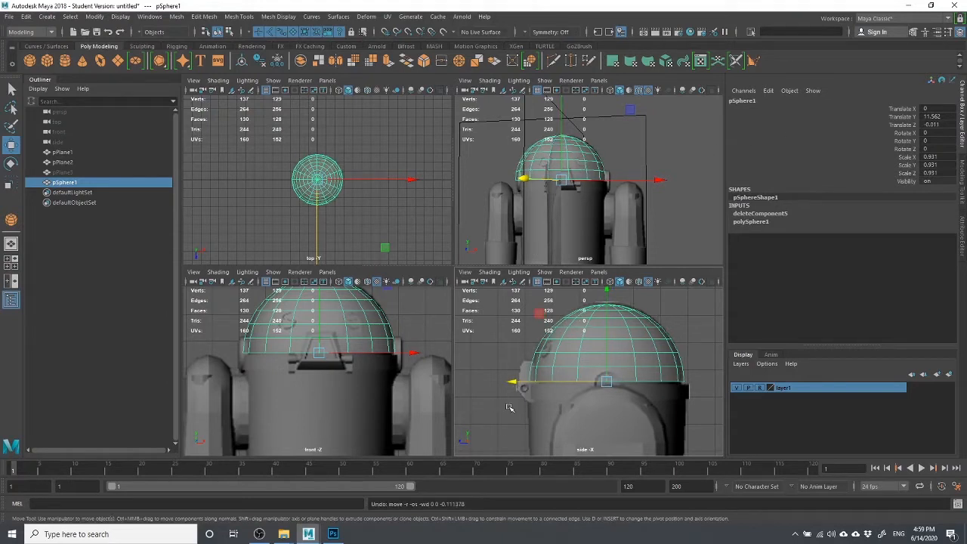
Set the dome's Translate Z to 0 and check its placement in the top and perspective views.
double_click(932, 125)
type("0")
key("Return")
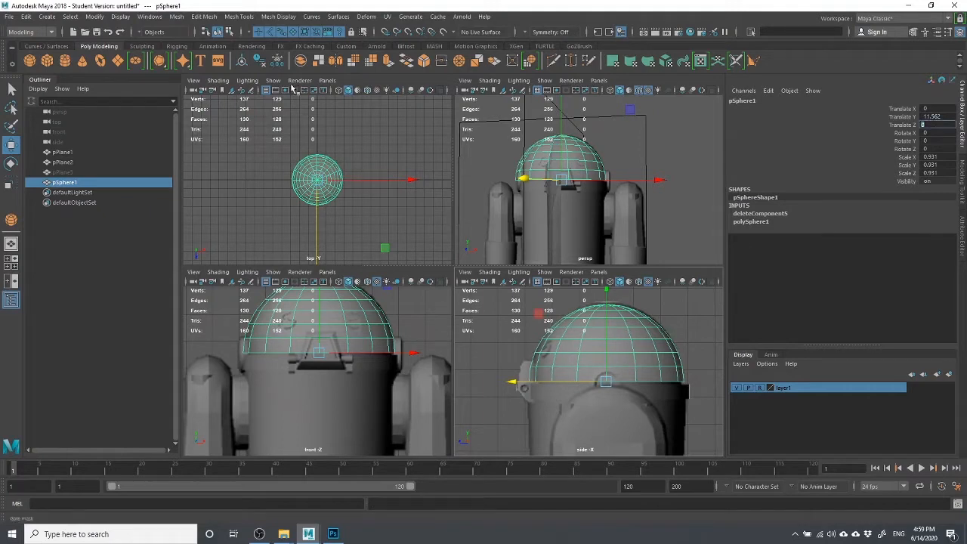
left_click(408, 131)
left_click(333, 173)
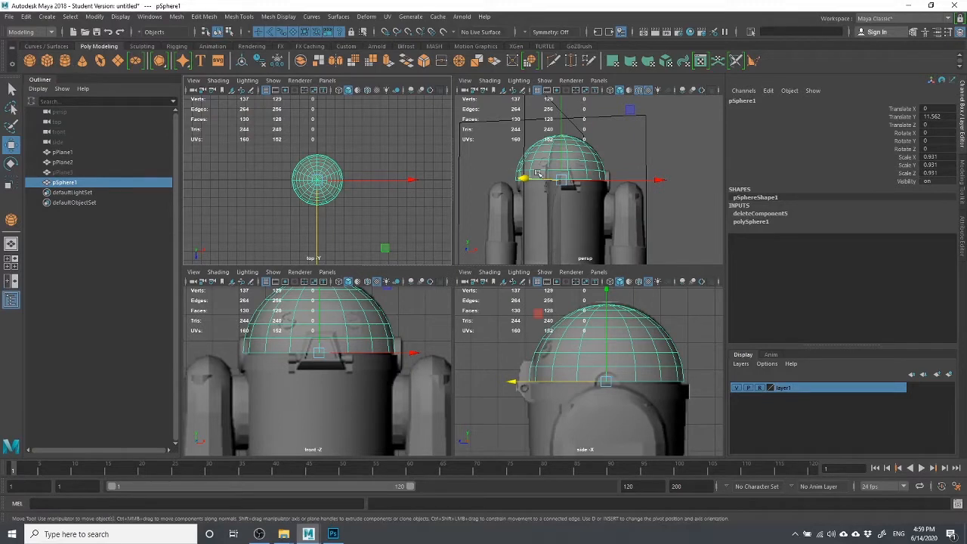
left_click(934, 157)
left_click(654, 107)
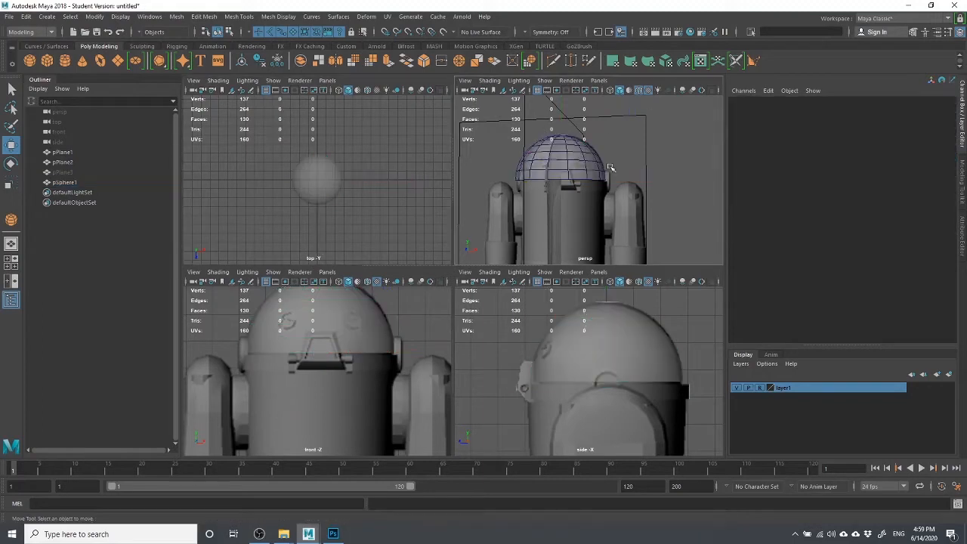
left_click(576, 161)
scroll(576, 161, "up", 2)
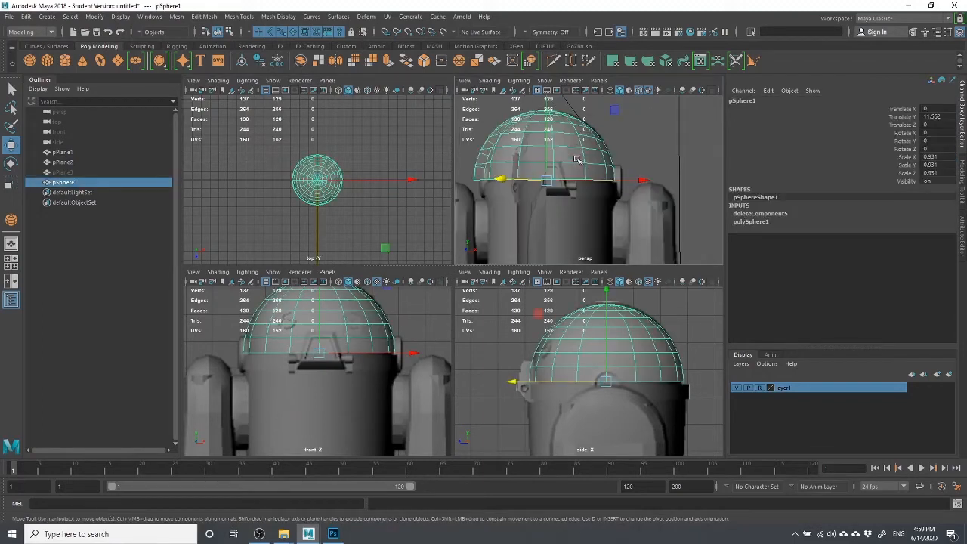
Create a polygon cylinder for the body, snapped to the grid origin, about 2.828 in radius and 6.848 in height.
left_click(65, 61)
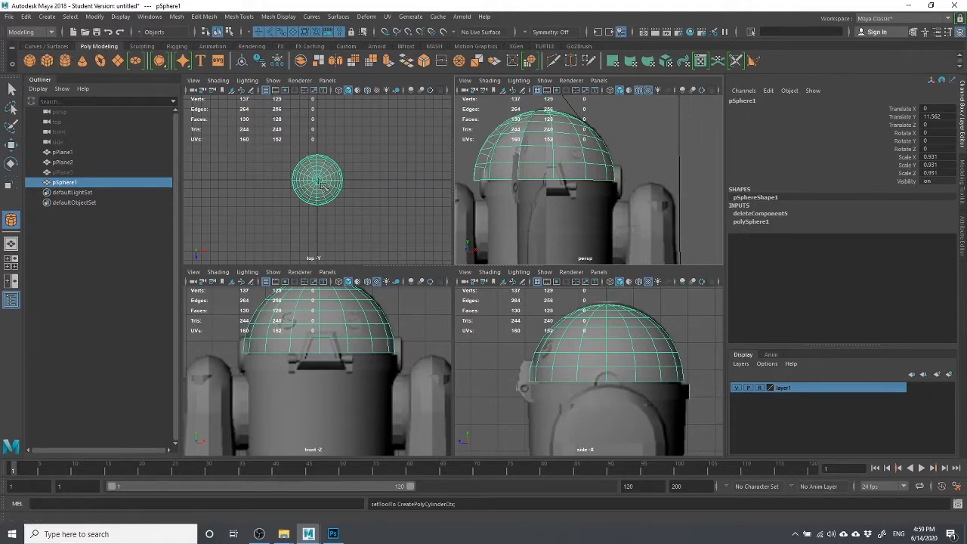
key("x")
left_click_drag(317, 180, 305, 161)
scroll(617, 198, "down", 5)
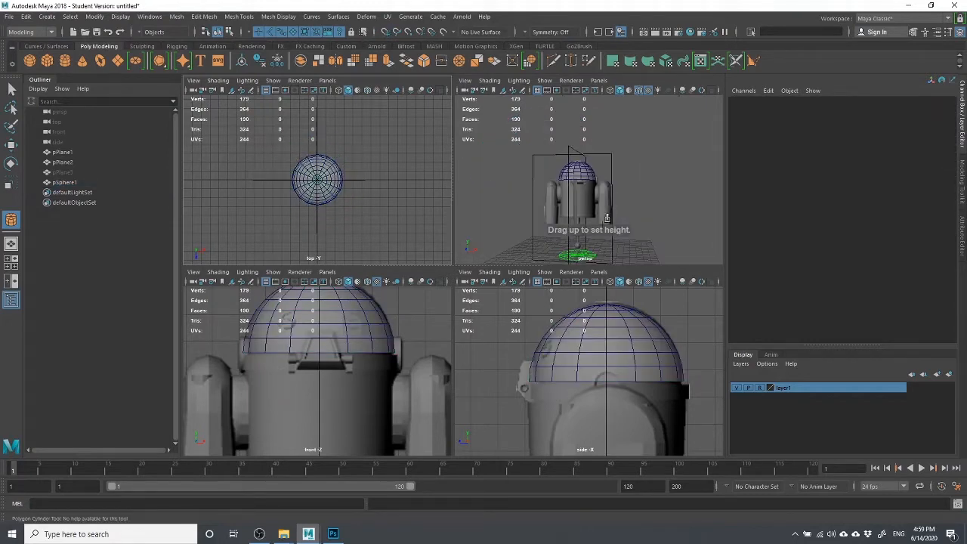
left_click_drag(580, 247, 583, 237)
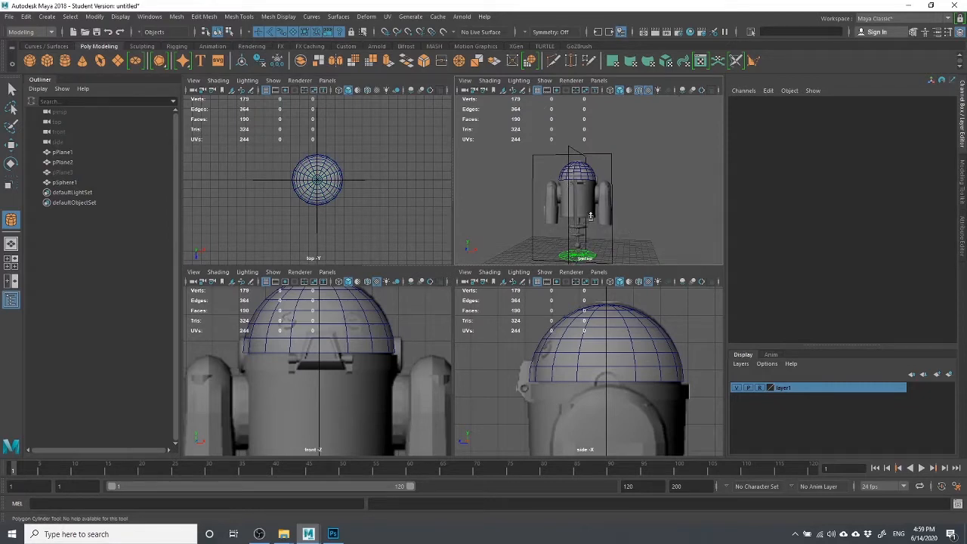
left_click_drag(580, 163, 581, 191, "alt")
scroll(604, 367, "down", 5)
Raise the cylinder to about 8.262 in Y to place it over the robot's body in the side reference.
left_click_drag(603, 367, 589, 332)
left_click_drag(596, 280, 597, 267)
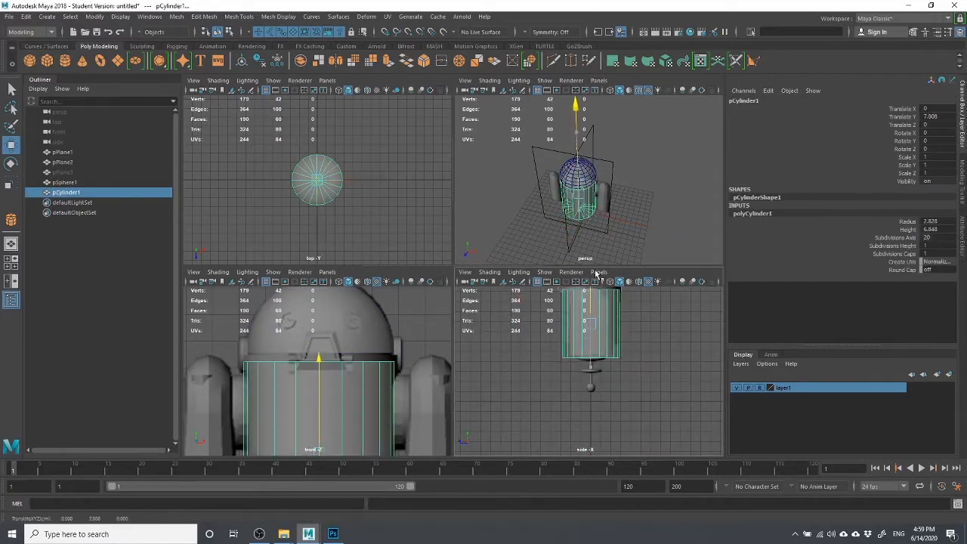
middle_click_drag(607, 388, 602, 429, "alt")
scroll(597, 340, "up", 4)
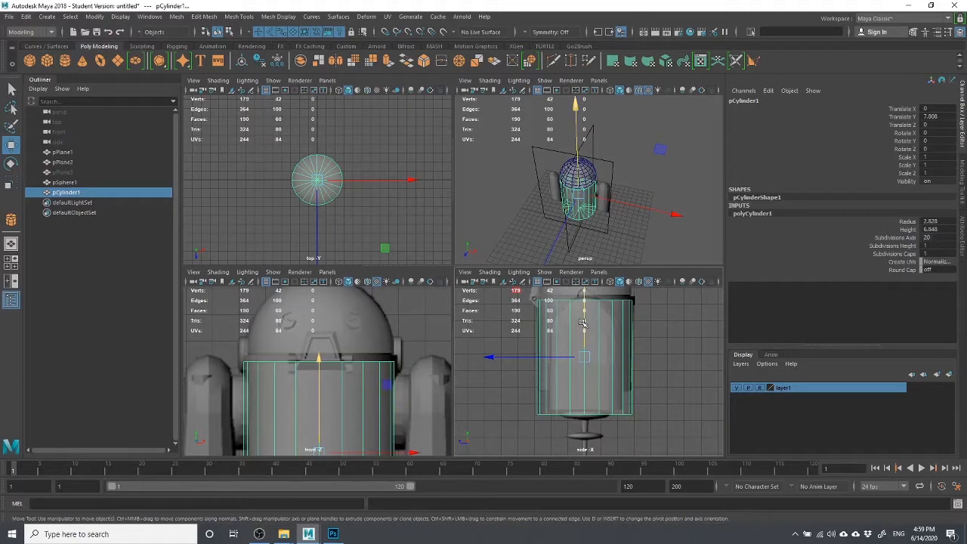
left_click_drag(582, 323, 581, 315)
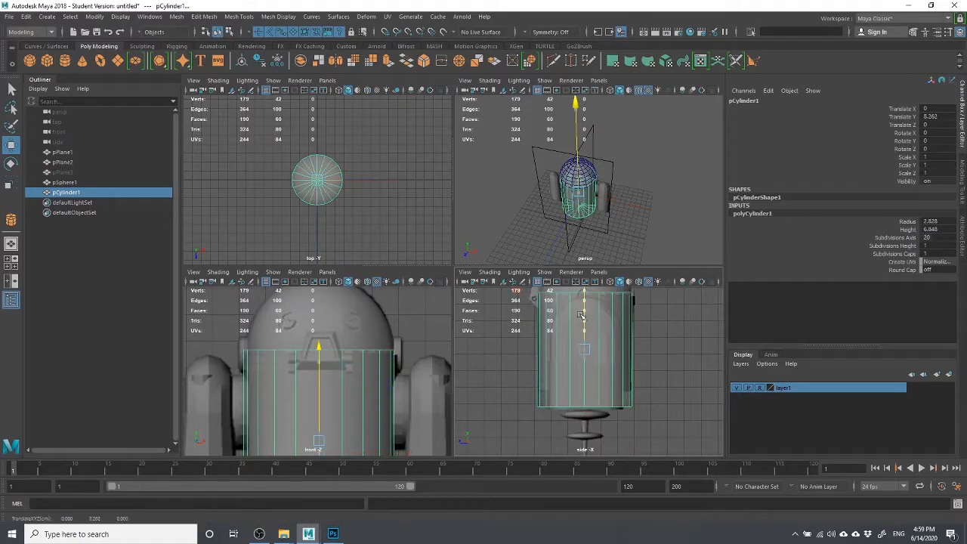
Examine the cylinder's axis subdivisions against the robot reference in an enlarged perspective view.
left_click(901, 239)
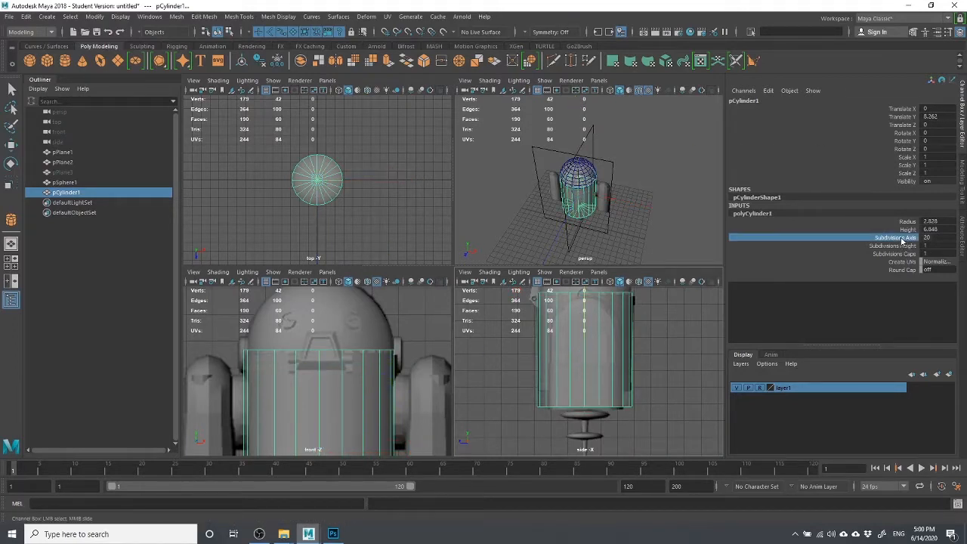
middle_click_drag(632, 192, 663, 176)
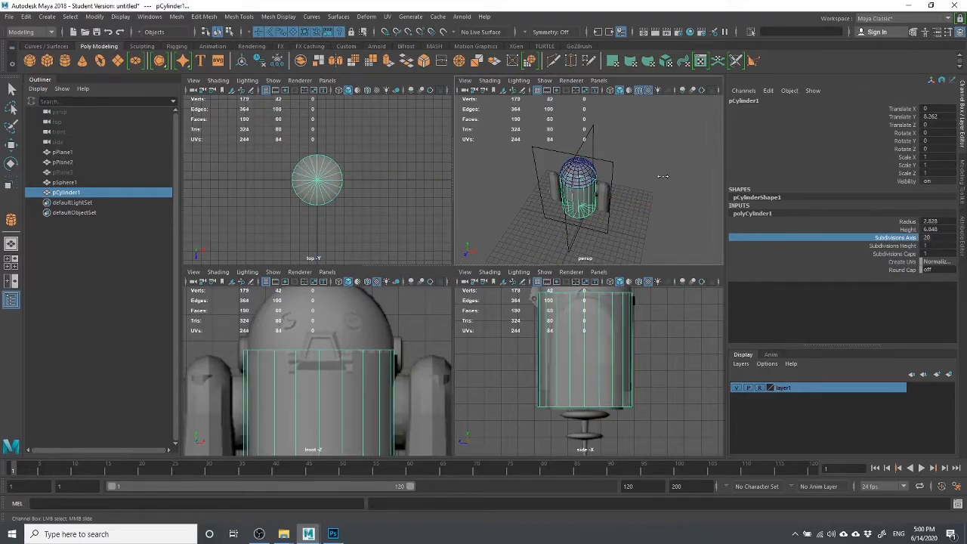
key("space")
scroll(547, 312, "up", 3)
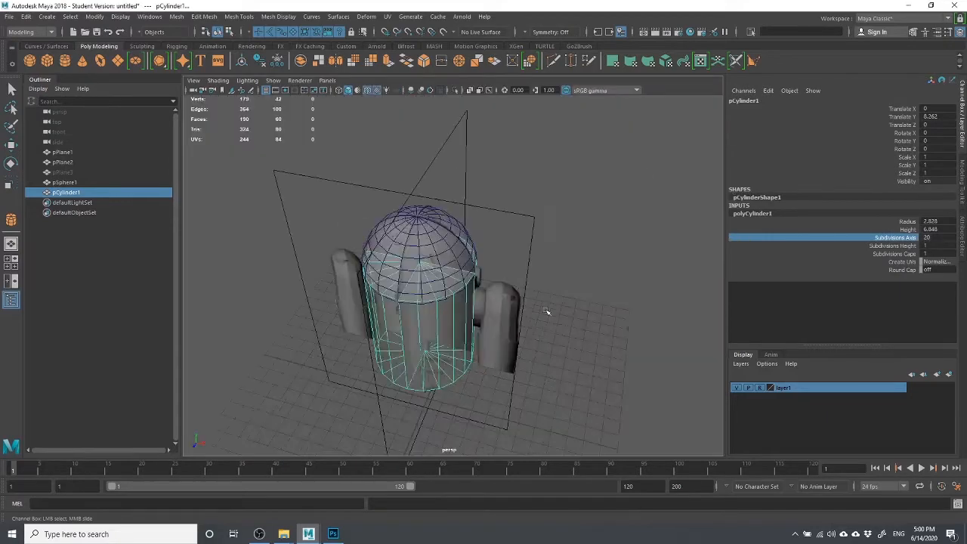
left_click_drag(552, 249, 635, 321, "alt")
scroll(451, 322, "up", 4)
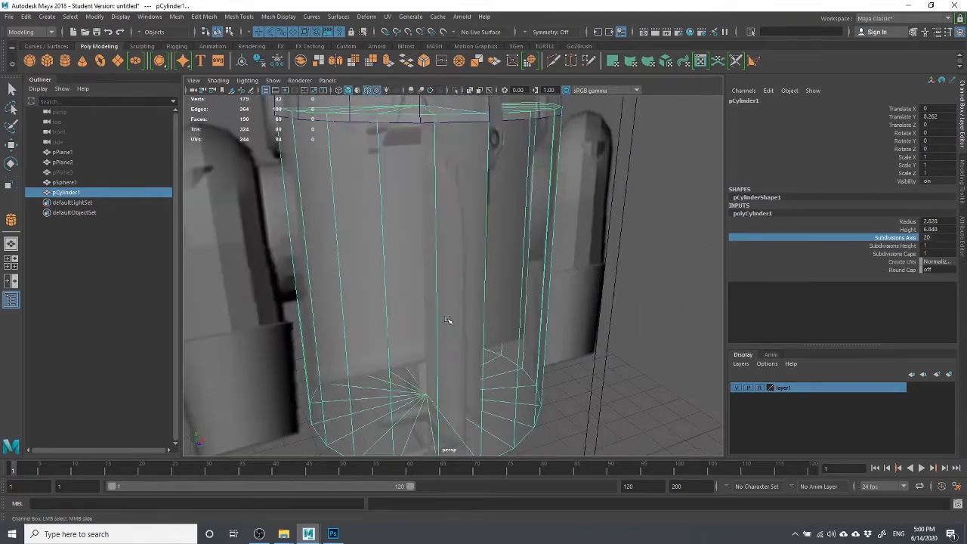
scroll(451, 320, "down", 2)
left_click_drag(453, 260, 433, 256, "alt")
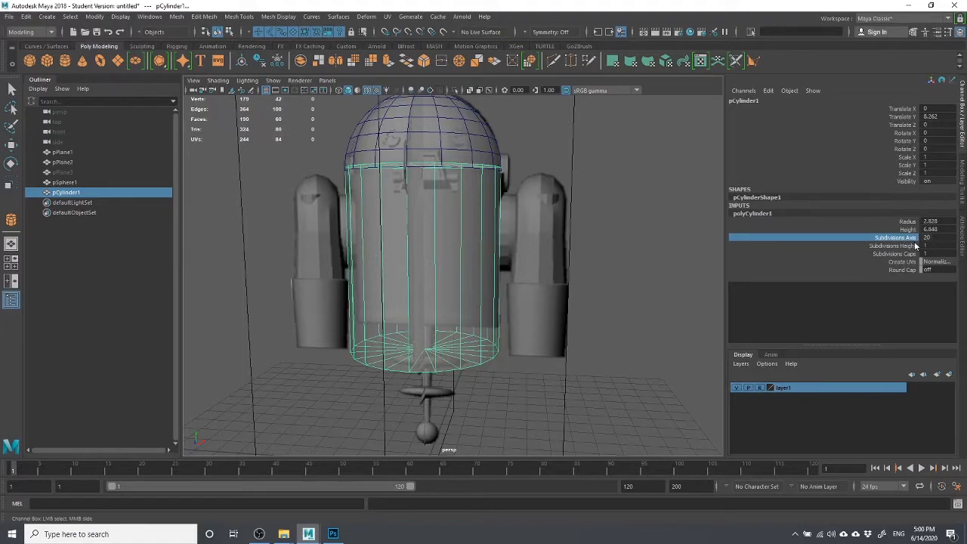
Set the body cylinder's Subdivisions Height to 3.
left_click(892, 255)
left_click(893, 246)
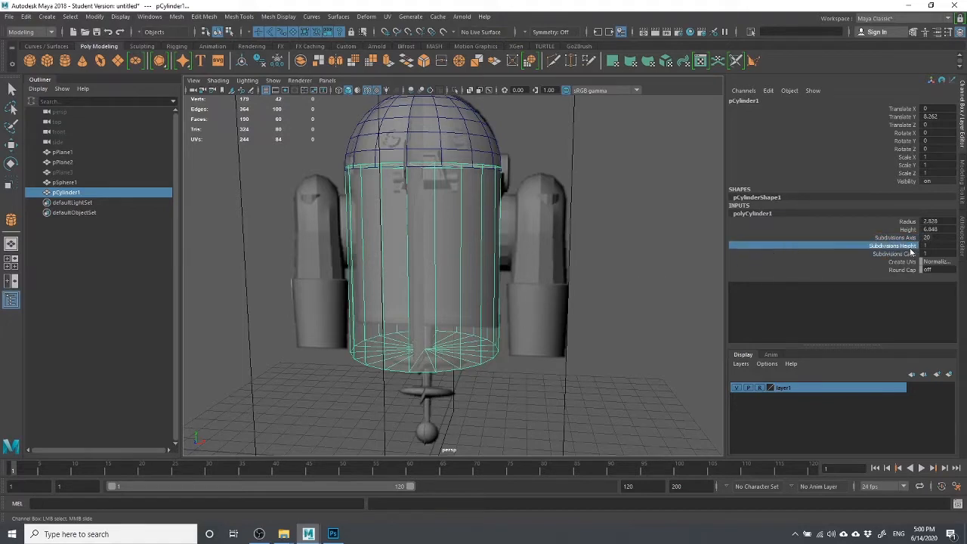
middle_click_drag(414, 234, 427, 231)
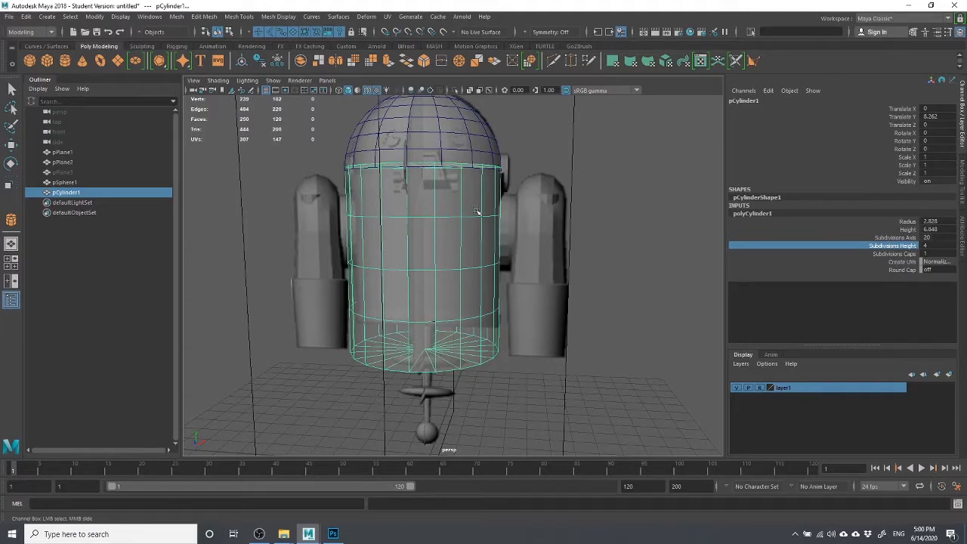
double_click(931, 247)
type("3")
key("Return")
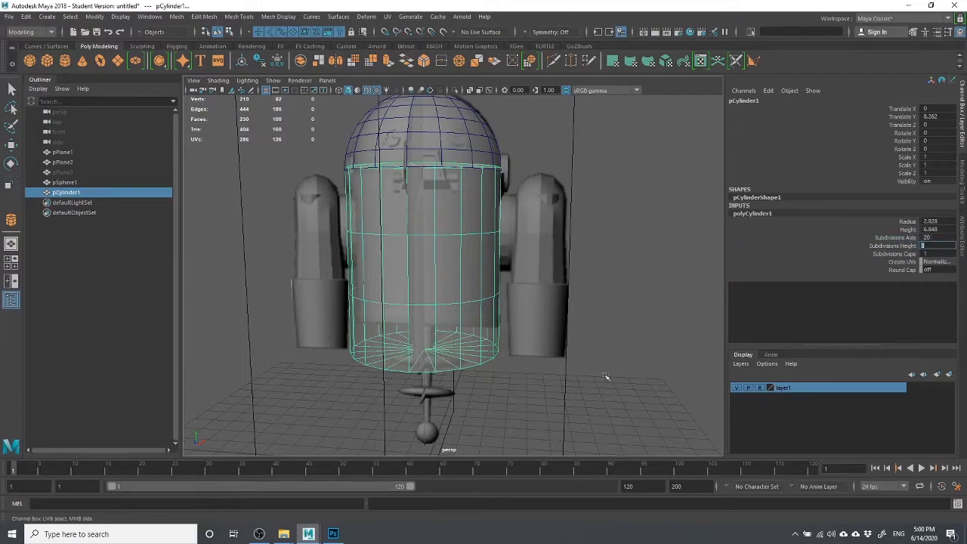
Set the body cylinder's Subdivisions Caps to 2 and check the caps from below and from the front.
left_click_drag(454, 288, 605, 281, "alt")
left_click(897, 255)
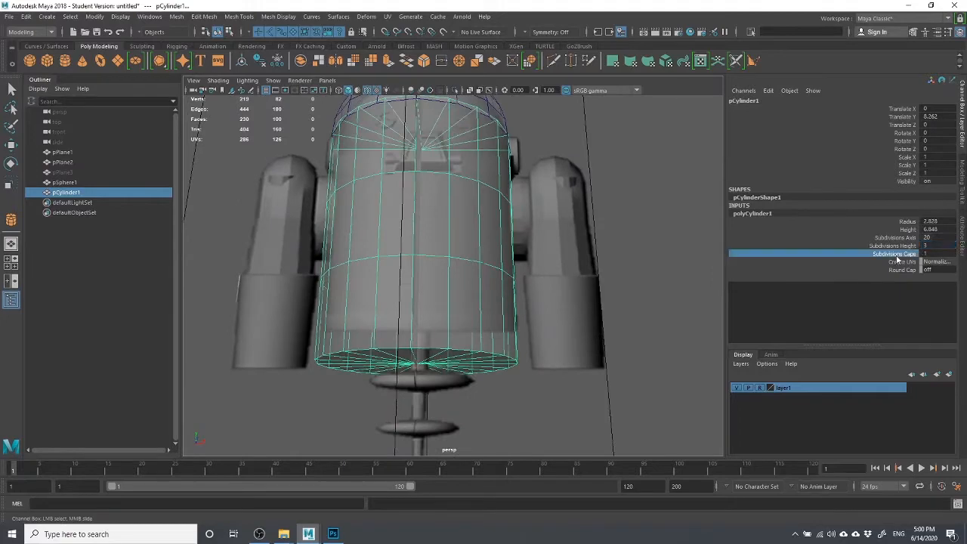
left_click_drag(508, 272, 518, 219, "alt")
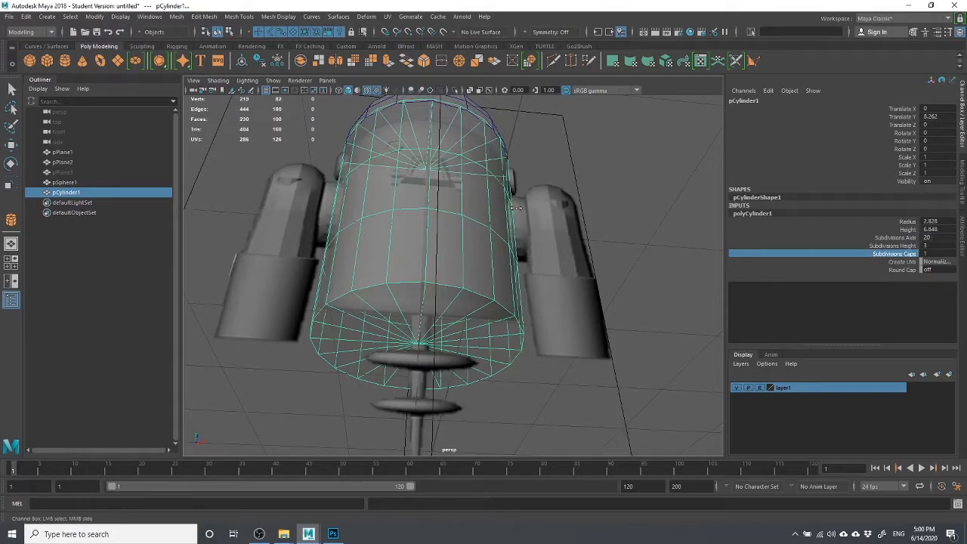
middle_click_drag(516, 207, 521, 209)
left_click_drag(550, 255, 485, 258, "alt")
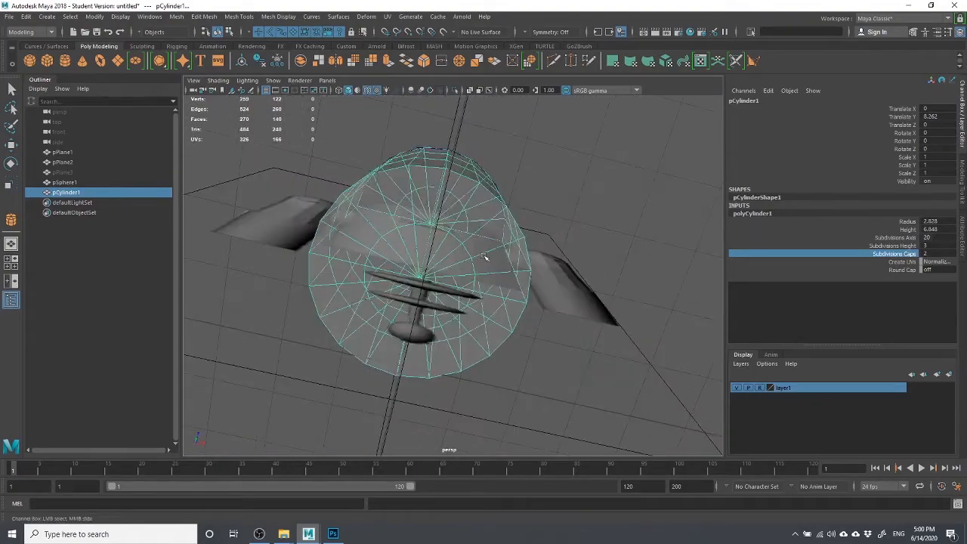
left_click_drag(430, 227, 523, 281, "alt")
scroll(632, 303, "down", 6)
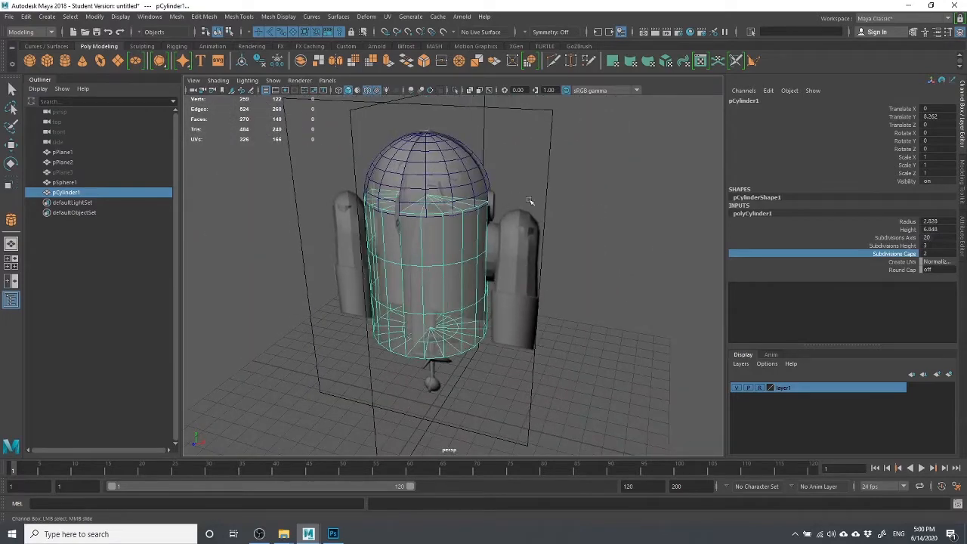
mouse_move(557, 236)
left_mouse_down("alt")
mouse_move(562, 244)
mouse_move(549, 244)
left_mouse_up("alt")
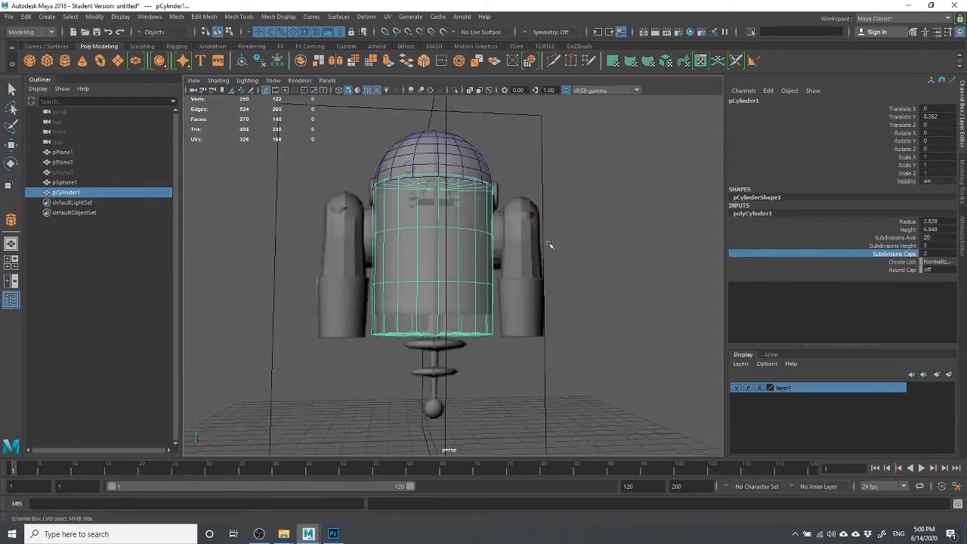
Switch the cylinder to edge selection, pick the top cap's inner edge loop, and hide the reference layer layer1.
right_click_drag(523, 280, 529, 213)
left_click_drag(484, 381, 477, 336, "alt")
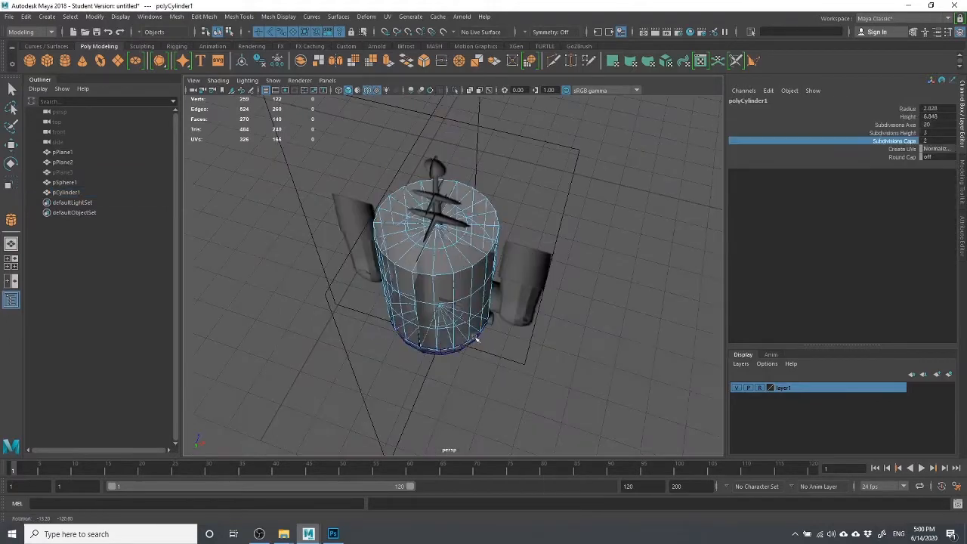
scroll(462, 298, "up", 5)
left_click_drag(462, 298, 452, 229, "alt")
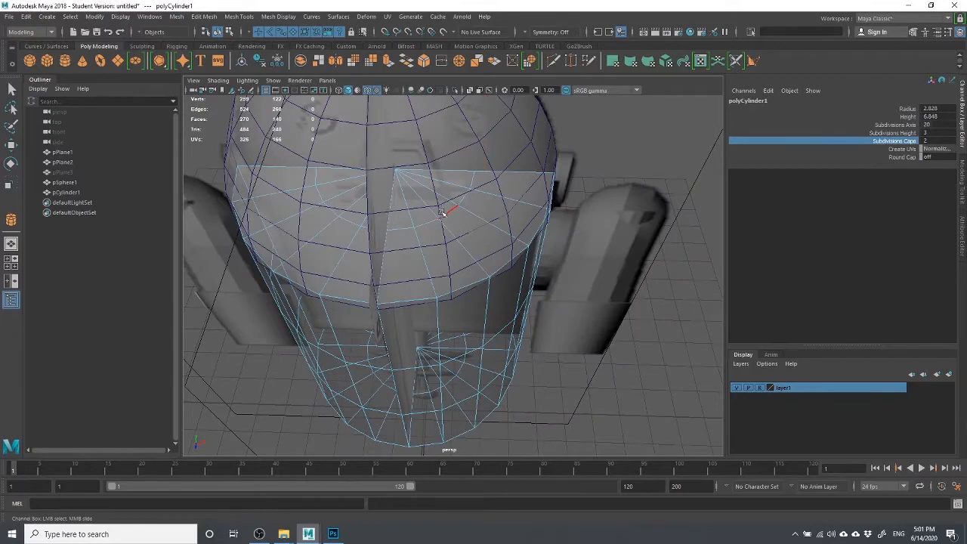
left_click(427, 219)
key("w")
left_click(653, 154)
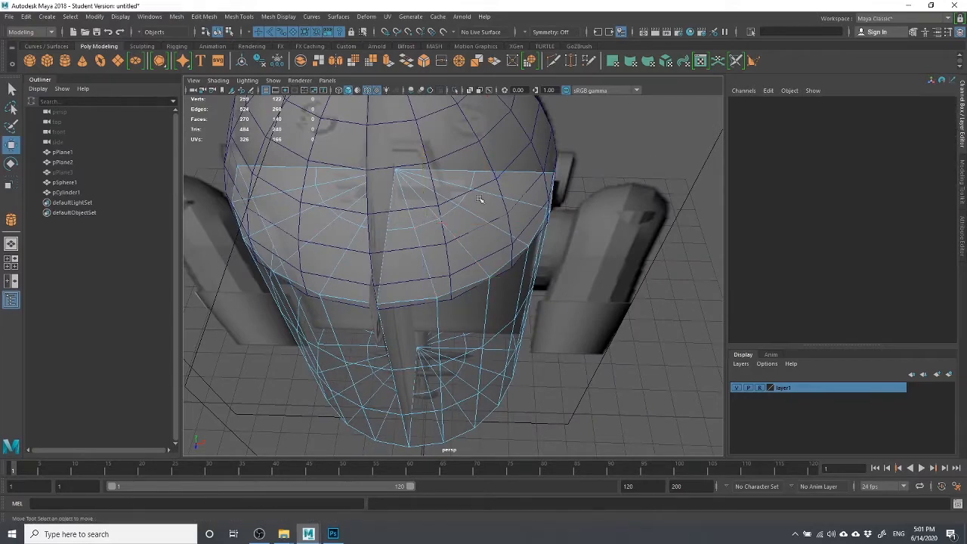
double_click(471, 194)
left_click_drag(474, 199, 715, 375, "alt")
left_click(737, 389)
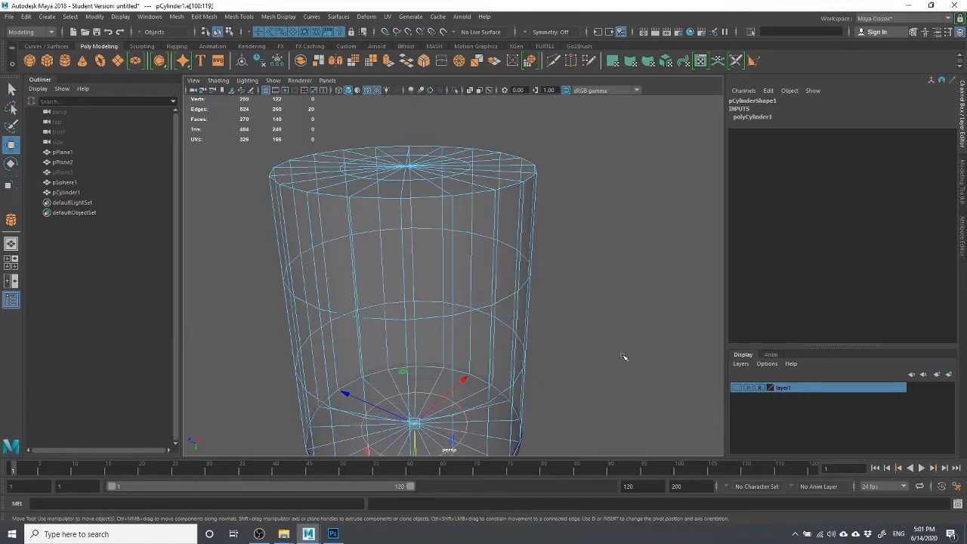
left_click_drag(622, 358, 696, 356, "alt")
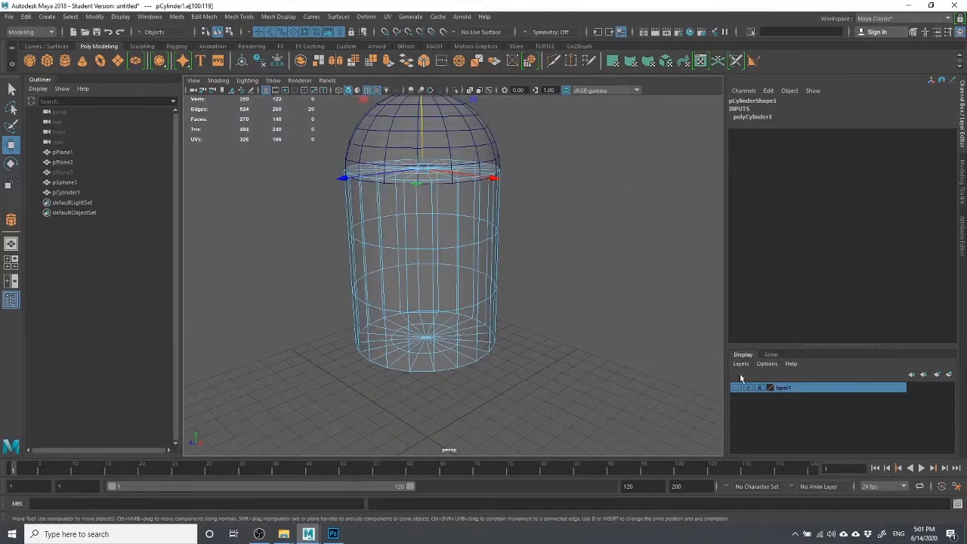
Select the inner edge loop of the cylinder's bottom cap and scale it outward close to the rim.
left_click(489, 391)
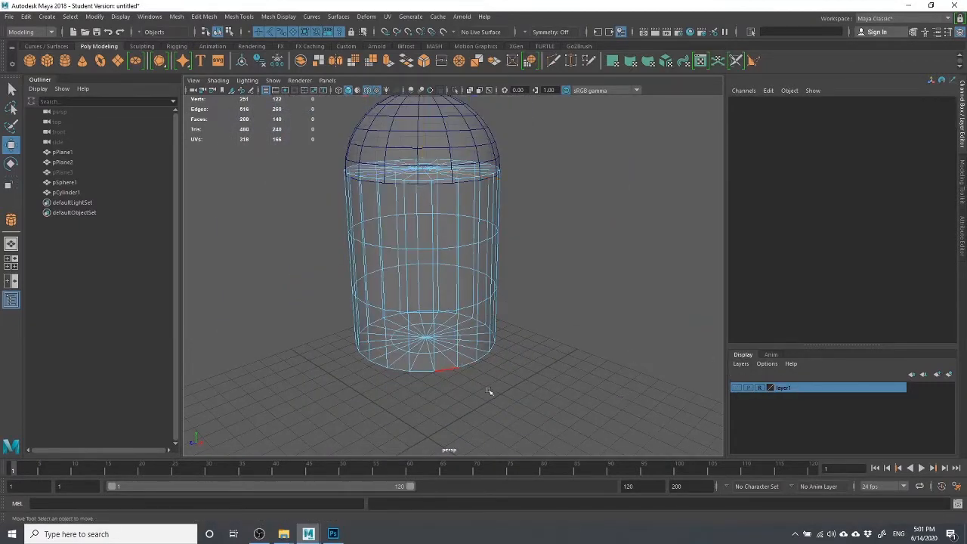
left_click_drag(488, 391, 446, 353, "alt")
double_click(426, 331)
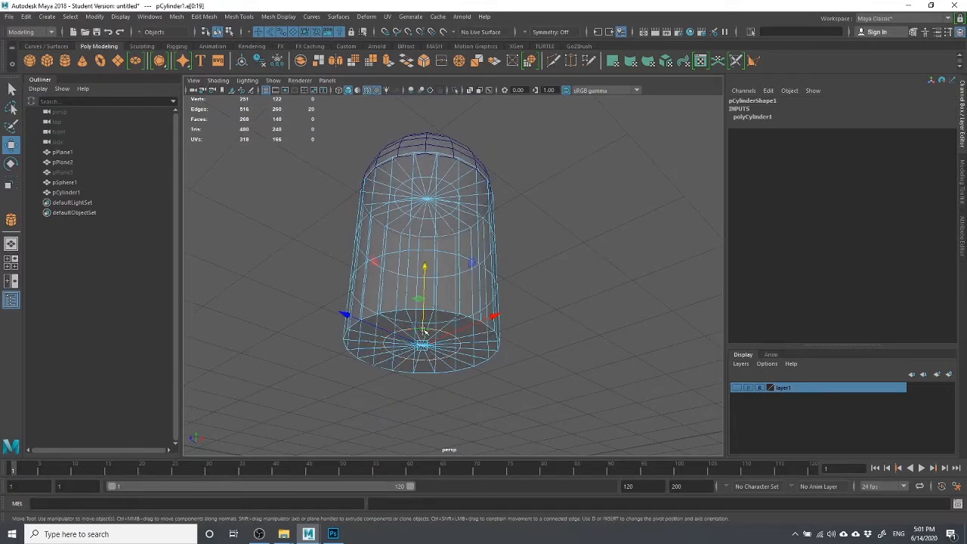
key("r")
left_click_drag(421, 349, 462, 334)
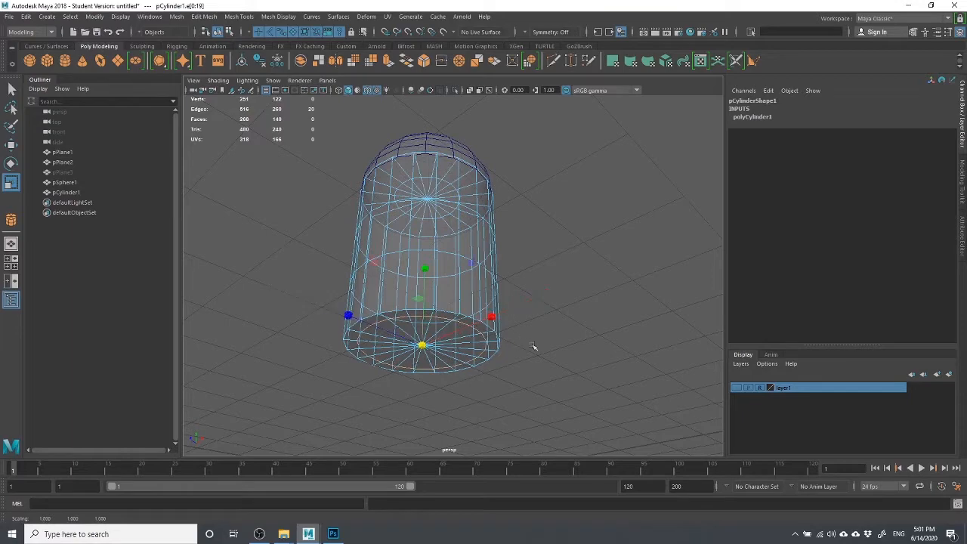
left_click(551, 337)
Delete the triangular centre faces inside the inner loops of the cylinder's bottom and top caps.
right_click_drag(523, 243, 527, 278)
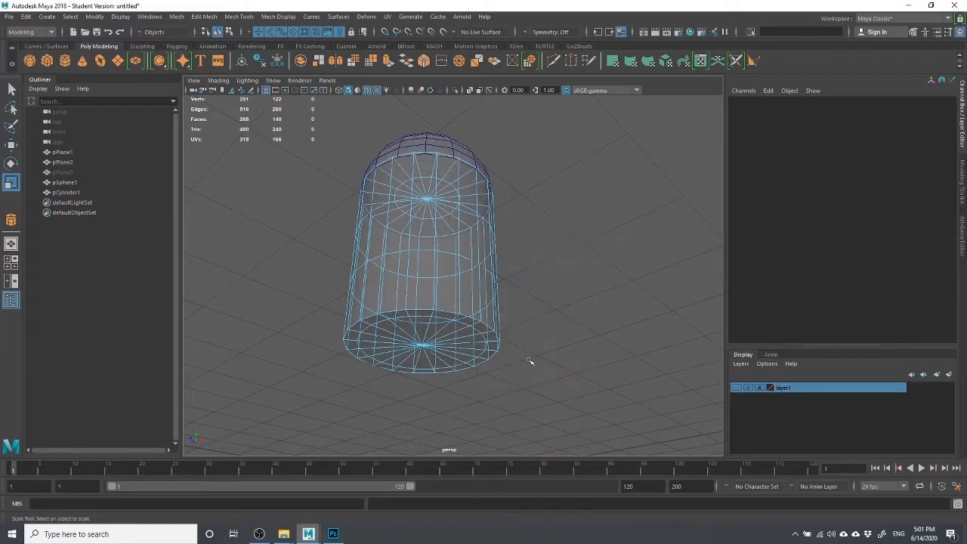
left_click_drag(527, 278, 550, 309, "alt")
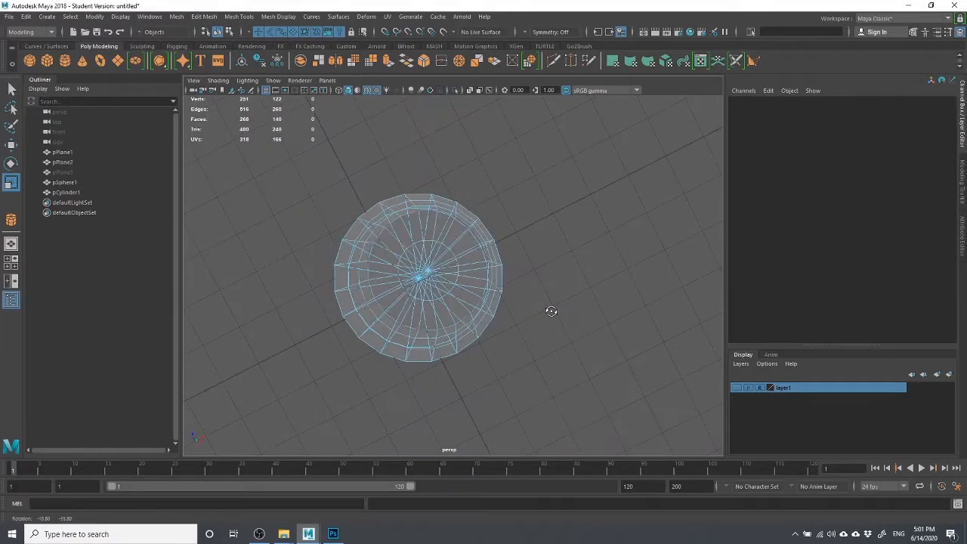
double_click(438, 284)
key("Delete")
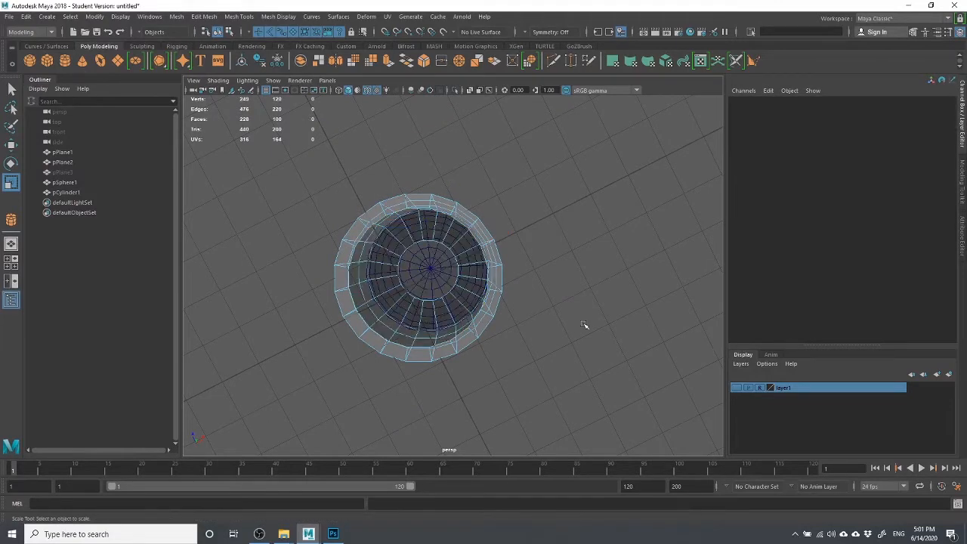
Select the edge loop around the top cap's opening and scale it outward close to the cylinder's rim.
left_click_drag(579, 265, 629, 282, "alt")
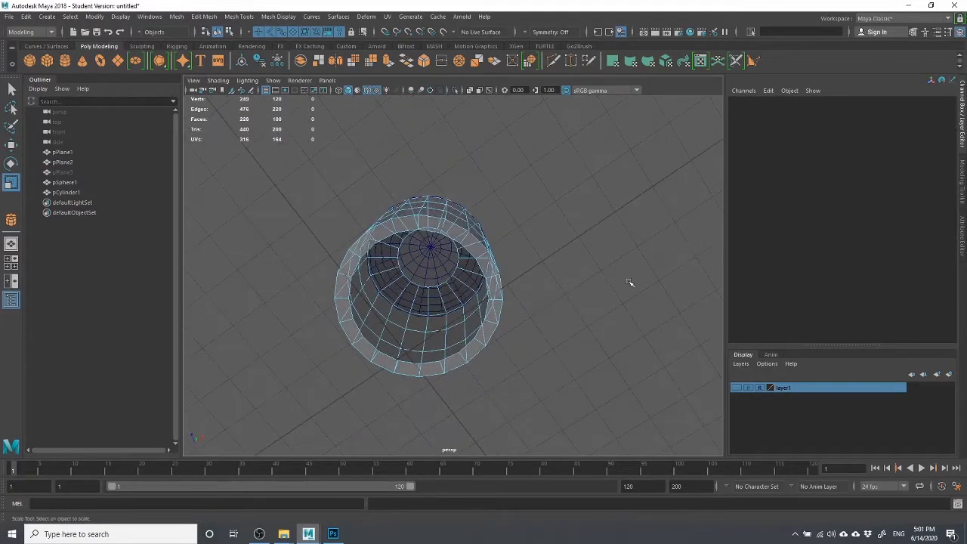
right_click_drag(362, 286, 358, 216)
double_click(399, 255)
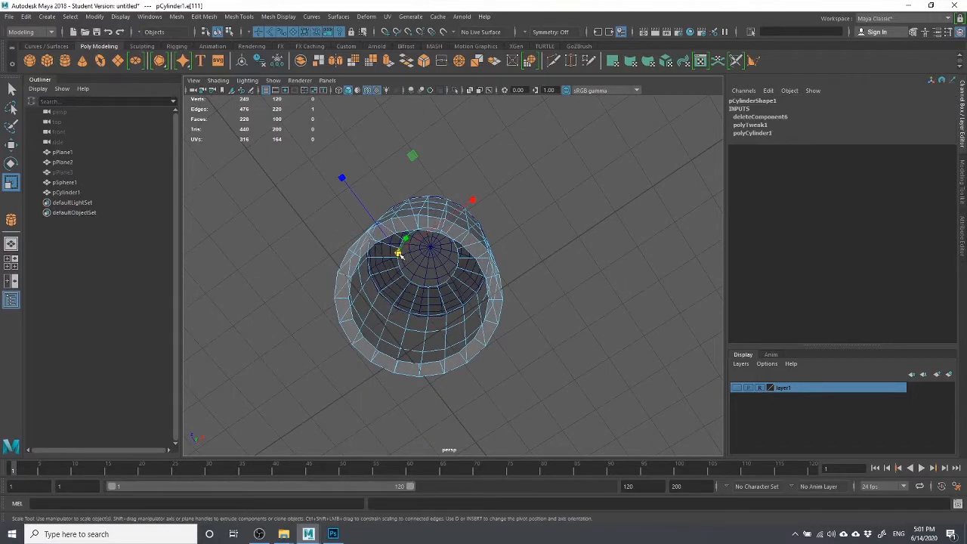
left_click_drag(409, 253, 445, 317, "alt")
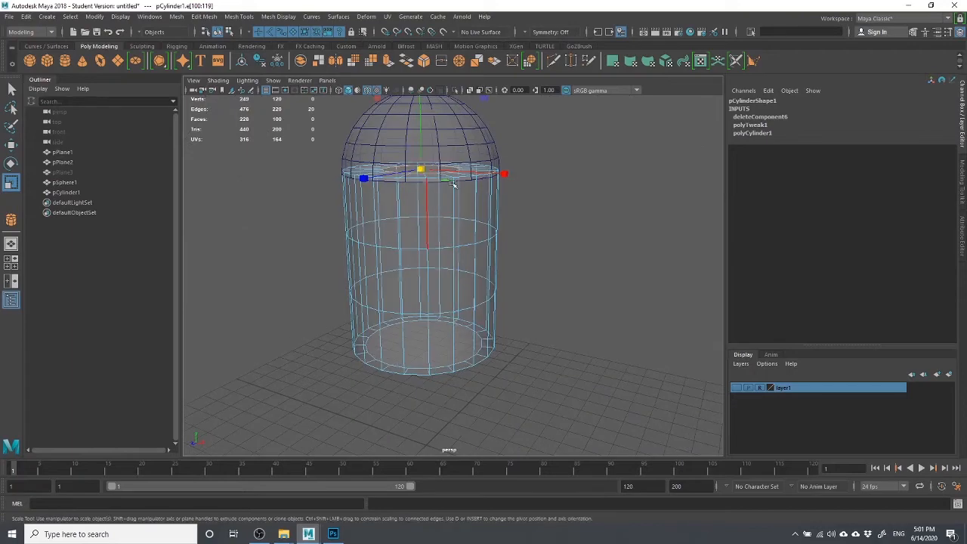
left_click_drag(419, 169, 462, 172)
left_click_drag(510, 204, 579, 220, "alt")
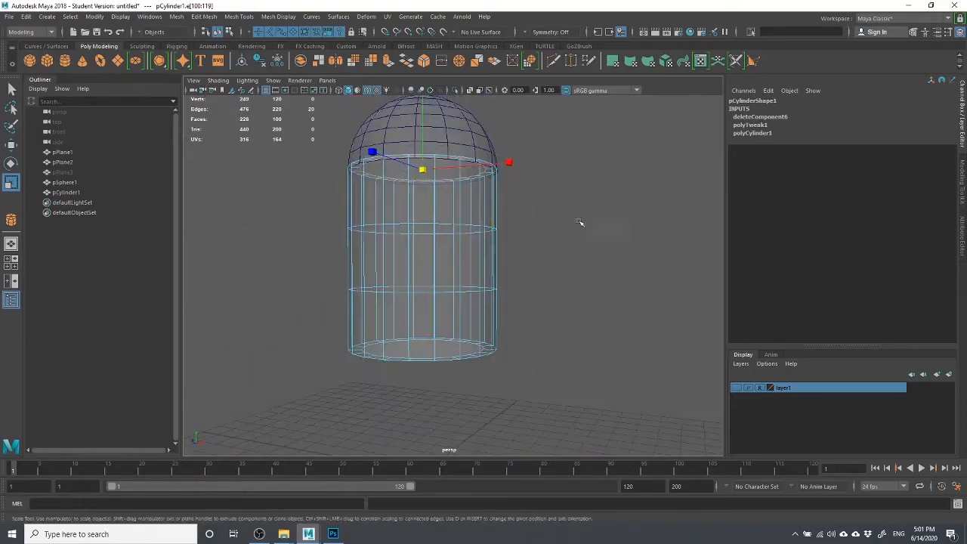
Move the body's upper horizontal edge loop up near the top rim and the lower one down near the base.
left_click(578, 220)
double_click(433, 225)
left_click_drag(473, 223, 453, 174, "alt")
key("w")
double_click(449, 387)
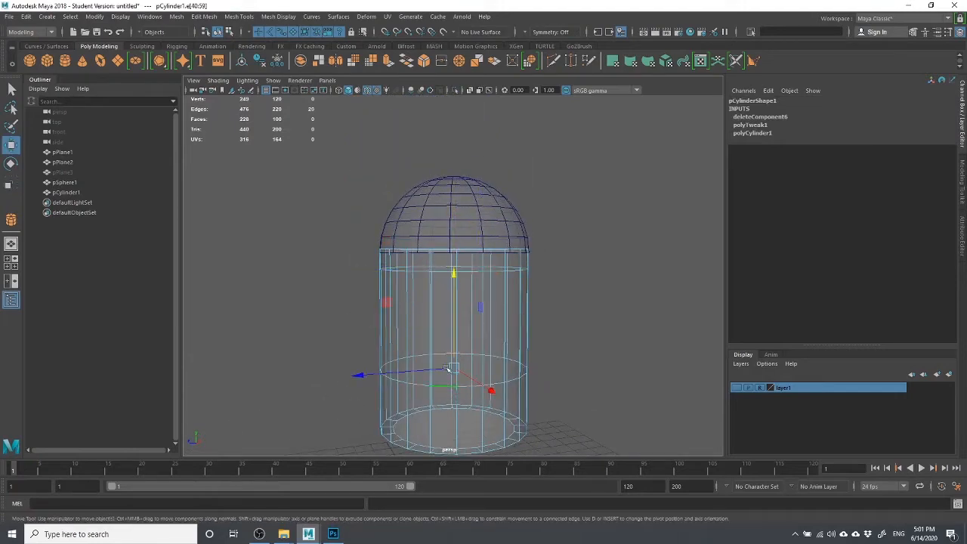
left_click_drag(453, 278, 466, 324)
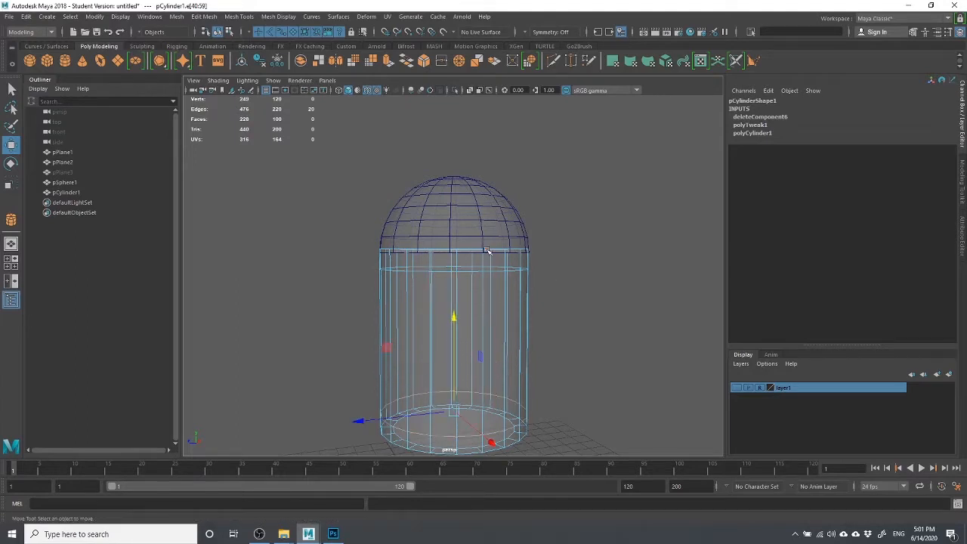
Select the dome and body together for face editing and check their seam in wireframe and shaded display.
right_click_drag(466, 264, 516, 242)
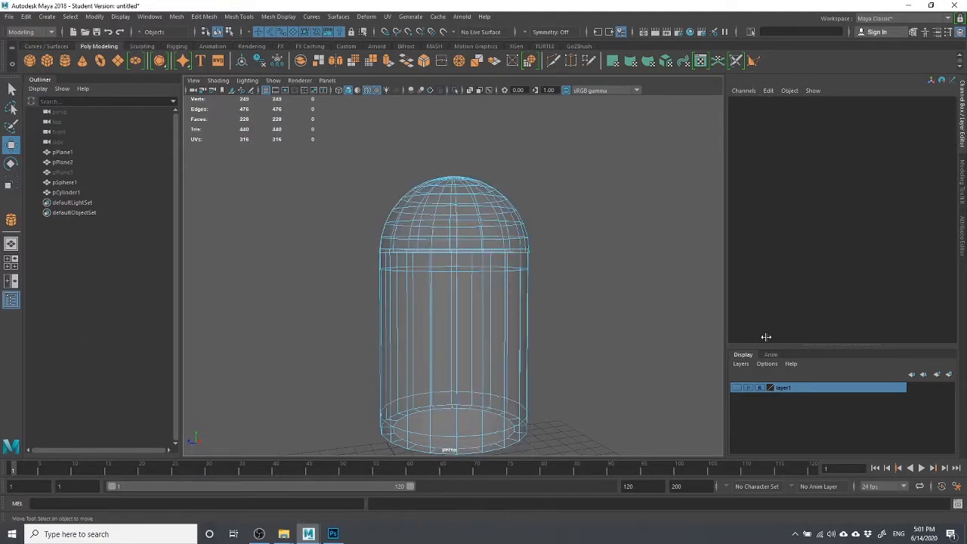
left_click_drag(482, 236, 453, 225)
scroll(612, 285, "up", 3)
left_click_drag(580, 264, 483, 262, "alt")
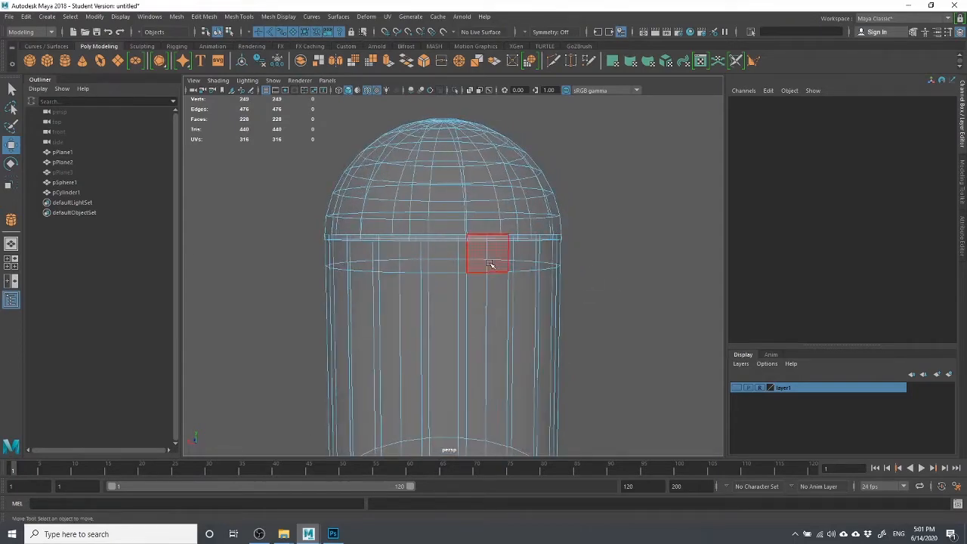
scroll(483, 262, "down", 4)
key("4")
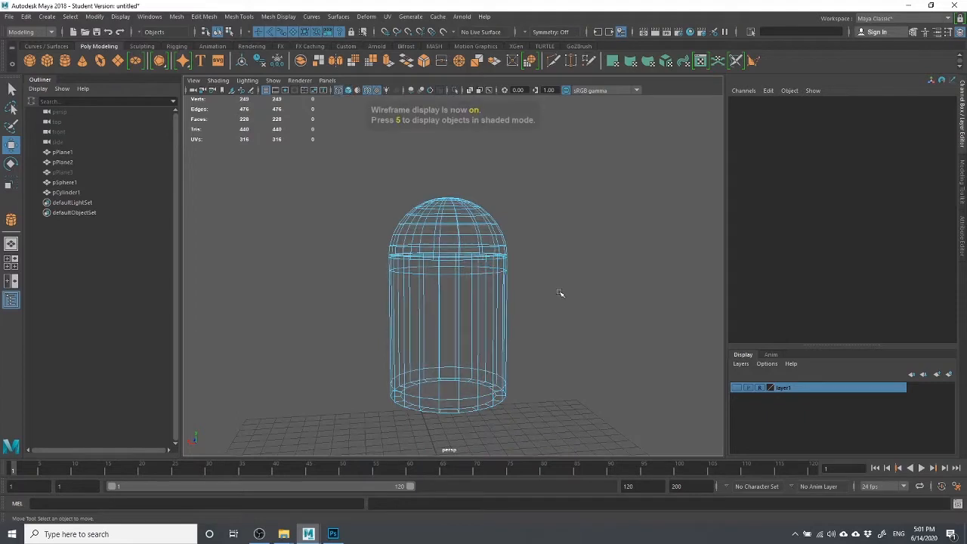
key("5")
Try to select the narrow band of faces at the top of the body, just under the dome.
scroll(431, 263, "up", 3)
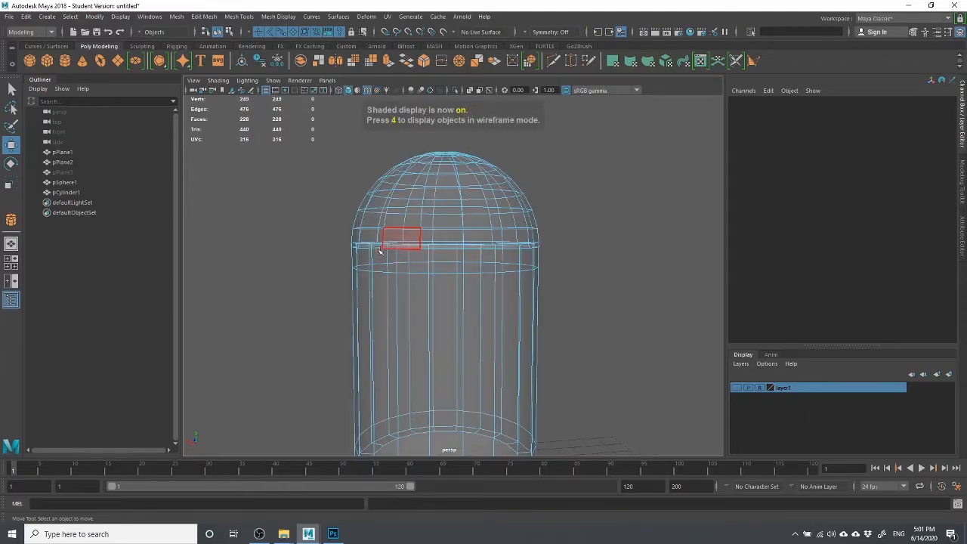
mouse_move(384, 250)
left_mouse_down("alt")
mouse_move(344, 257)
mouse_move(378, 259)
mouse_move(363, 264)
left_mouse_up("alt")
double_click(373, 260)
key("ctrl+z")
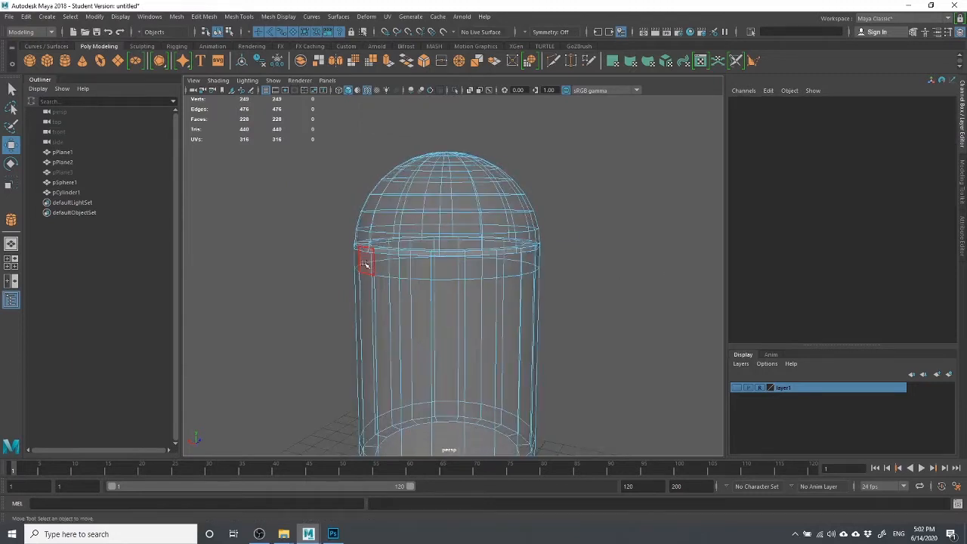
Extrude the full ring of faces at the top of the body, just under the dome, with a thickness of 0.3.
left_click(367, 259)
key("q")
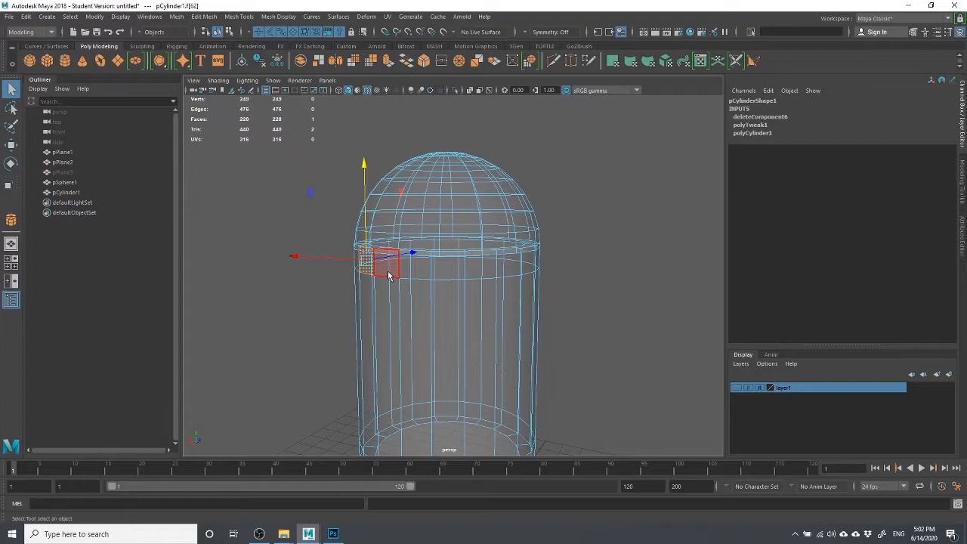
double_click(388, 276, "shift")
left_click_drag(388, 276, 400, 264, "alt")
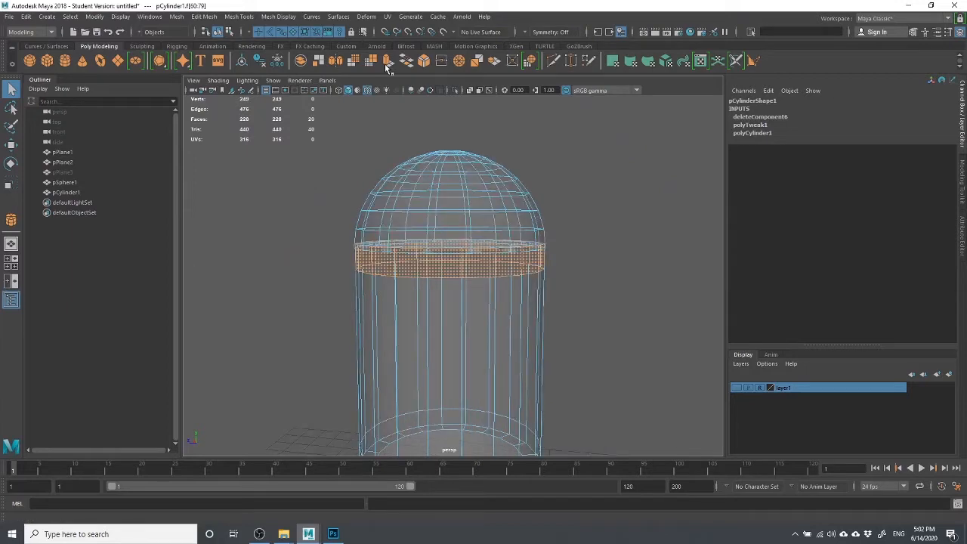
left_click(386, 64)
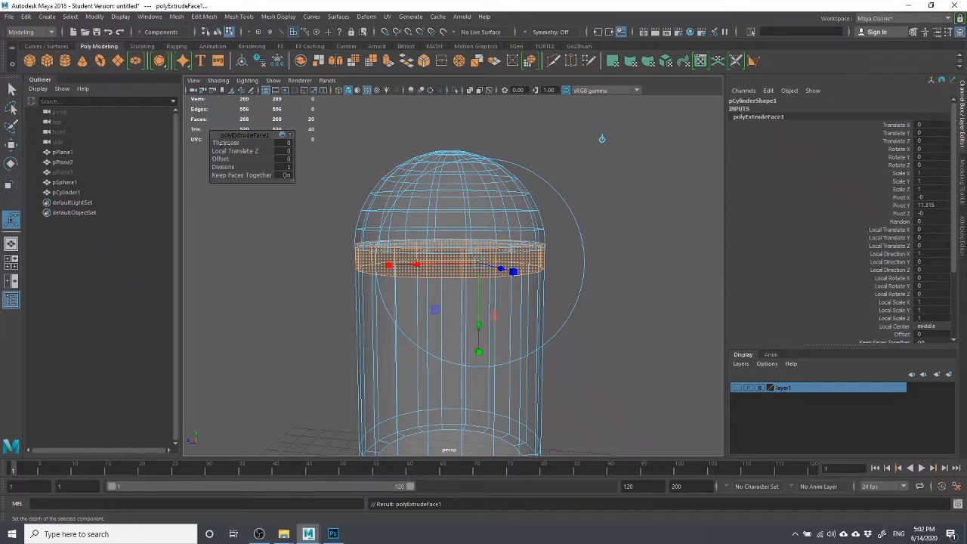
mouse_move(224, 144)
left_mouse_down()
mouse_move(236, 143)
mouse_move(225, 144)
left_mouse_up()
left_click_drag(278, 229, 273, 253, "alt")
scroll(274, 253, "up", 5)
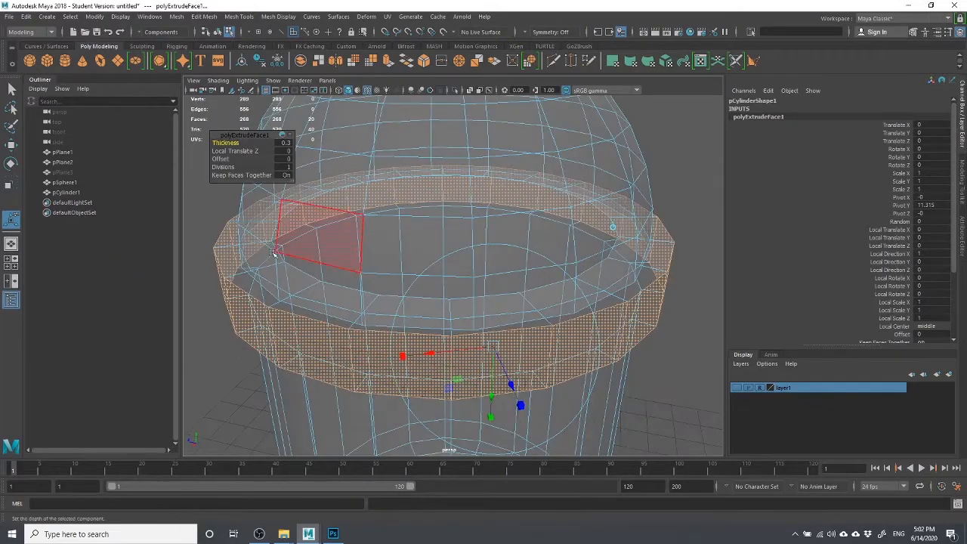
Try pushing the extruded band outward to a Local Translate Z of about 2.189, and undo it.
middle_click_drag(221, 249, 330, 239, "alt")
left_click_drag(330, 239, 331, 199, "alt")
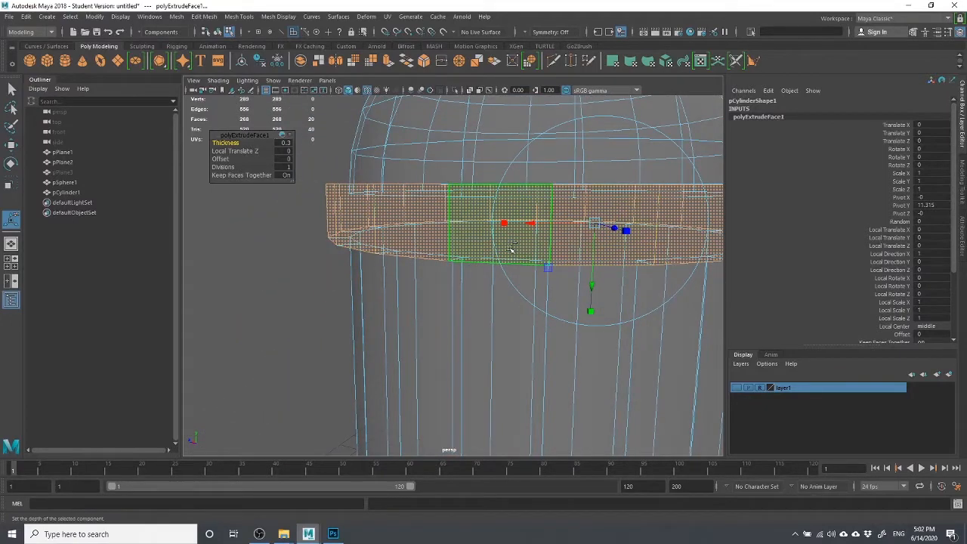
left_click_drag(625, 231, 786, 267)
scroll(587, 250, "down", 3)
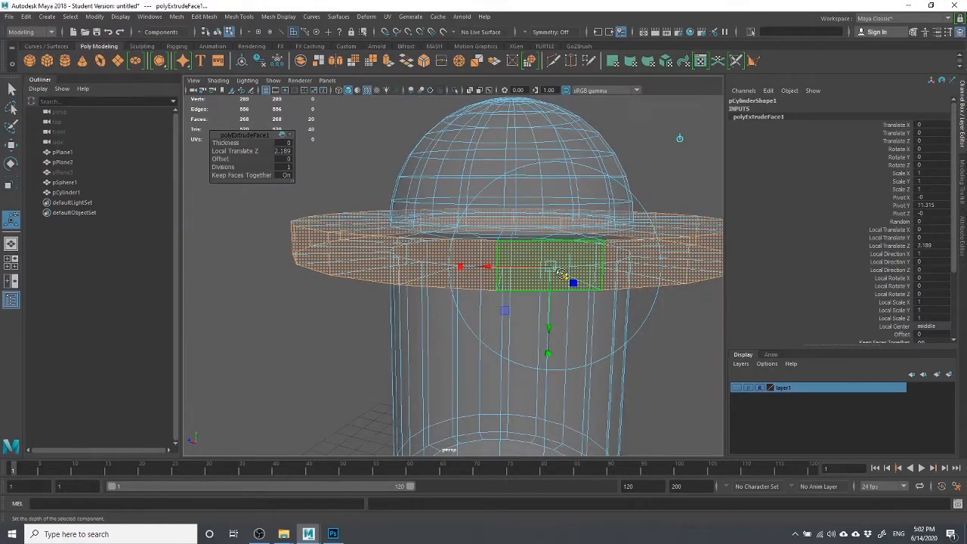
left_click_drag(562, 274, 590, 225, "alt")
key("ctrl+z")
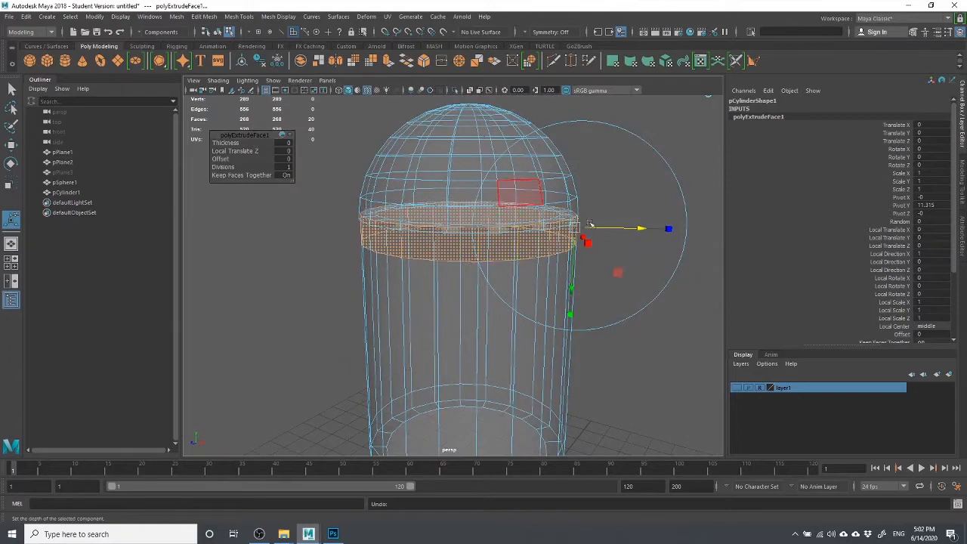
Set the thickness of the extruded band under the dome to 0.3.
left_click_drag(233, 143, 239, 142)
scroll(360, 186, "up", 4)
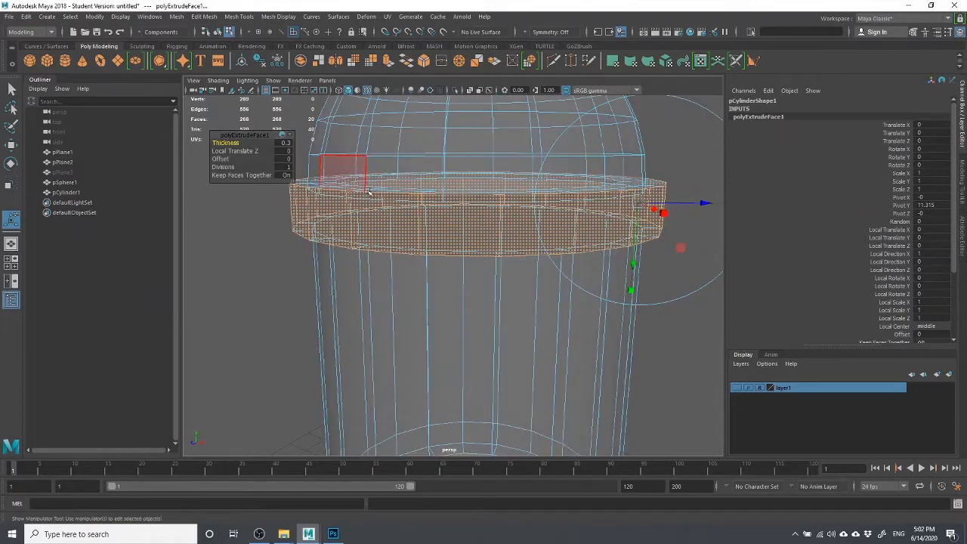
middle_click_drag(364, 208, 376, 261, "alt")
left_click_drag(374, 262, 341, 266, "alt")
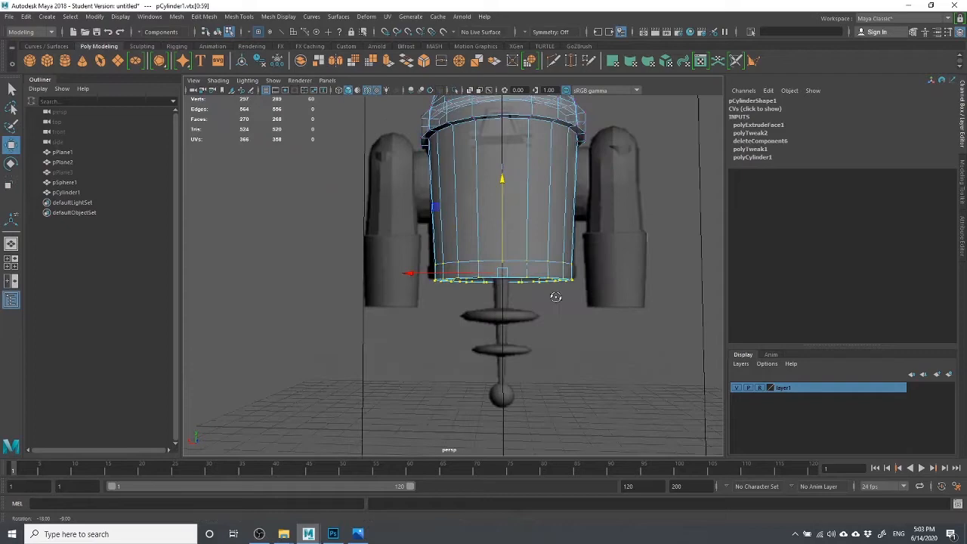
Check the body's lower rim against the front and side references, clear the vertex selection and return the dome to object mode.
left_click_drag(555, 295, 398, 303, "alt")
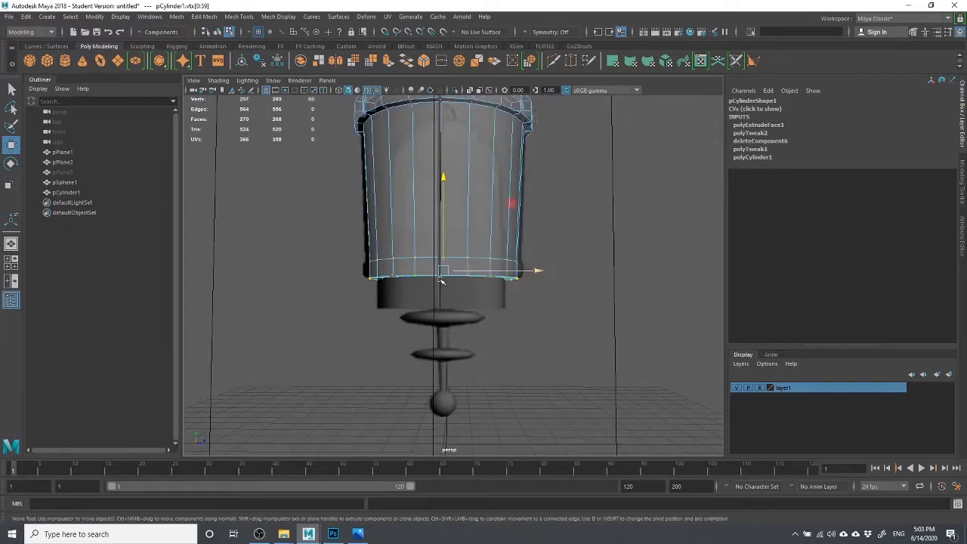
left_click_drag(491, 319, 619, 252, "alt")
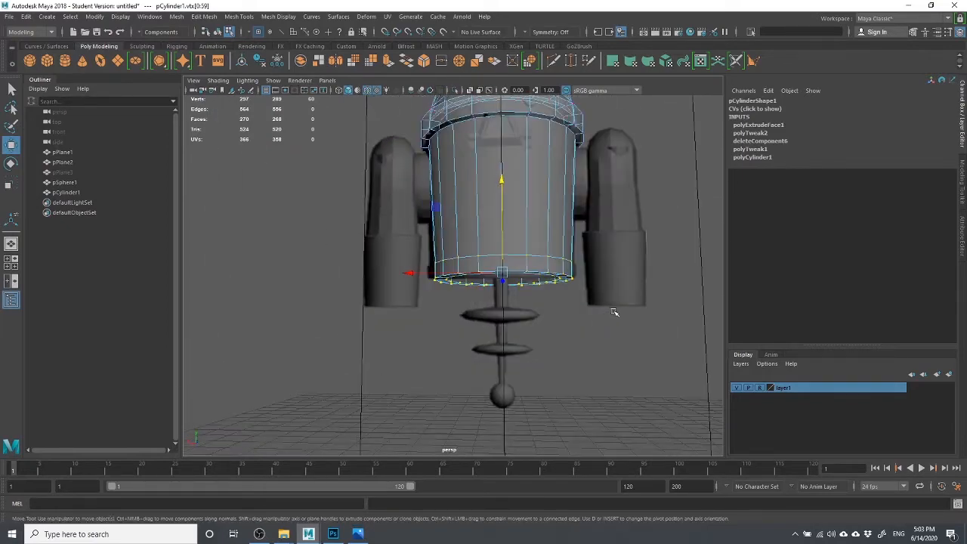
left_click_drag(614, 312, 525, 346, "alt")
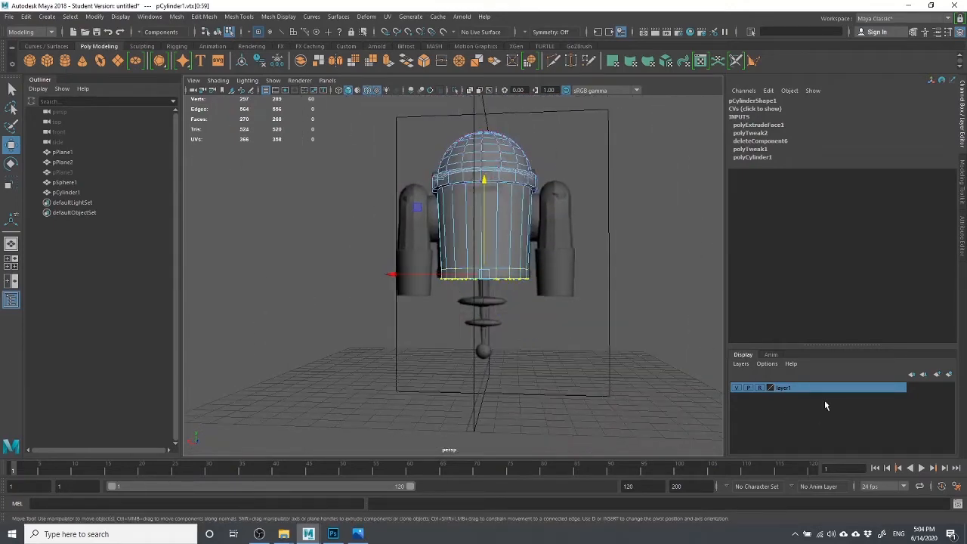
left_click(664, 241)
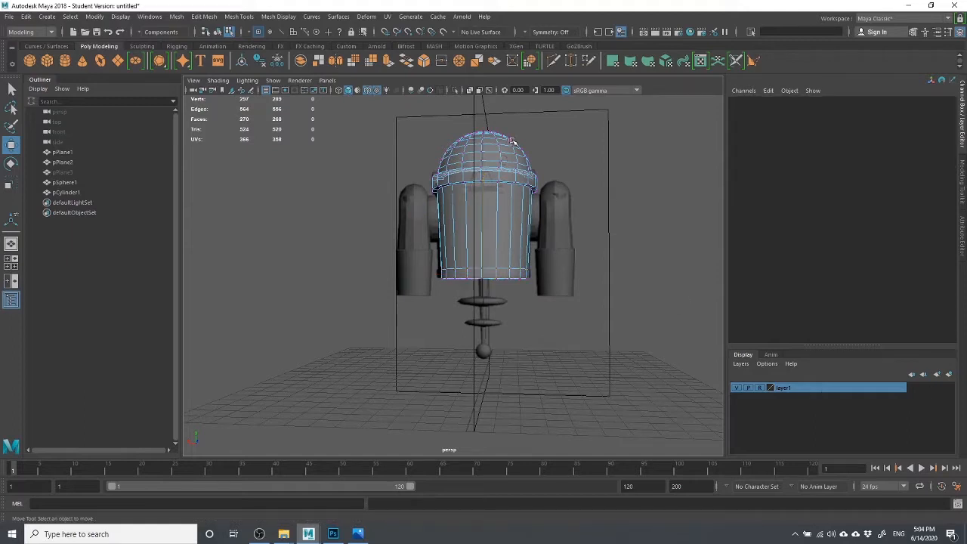
right_click_drag(512, 140, 566, 125)
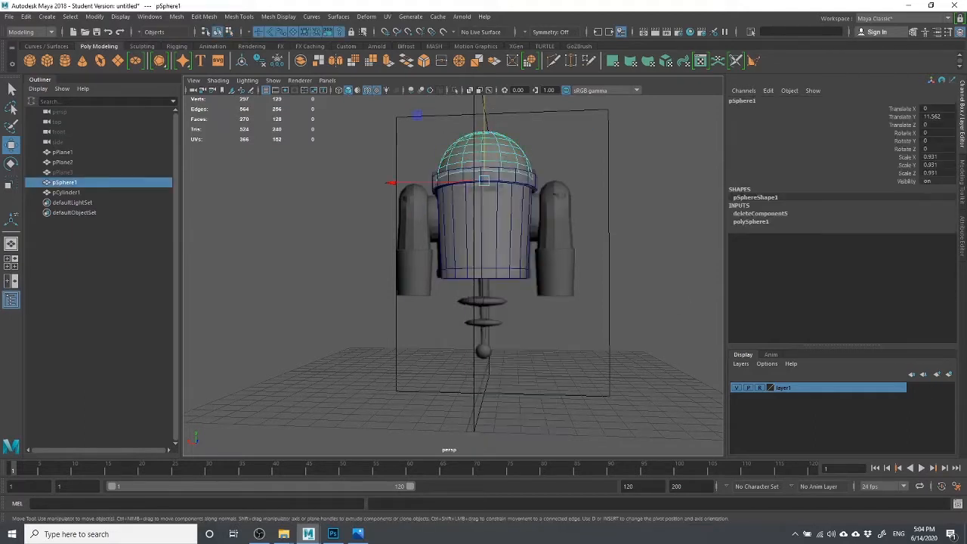
Try rotating the dome about its original pivot, undo the rotations and deselect it.
middle_click_drag(516, 287, 508, 366, "alt")
left_click_drag(515, 281, 446, 271, "alt")
right_click_drag(446, 272, 496, 267, "alt")
left_click_drag(510, 264, 465, 162, "alt")
key("e")
left_click_drag(528, 190, 437, 186, "alt")
left_click_drag(439, 220, 421, 167)
key("ctrl+z")
key("ctrl+z")
key("ctrl+z")
key("ctrl+z")
key("ctrl+z")
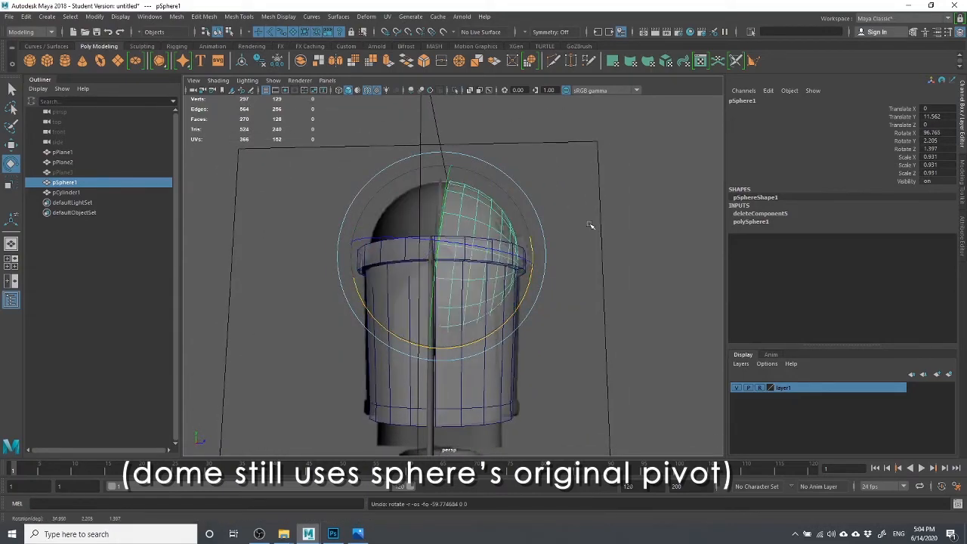
left_click(626, 230)
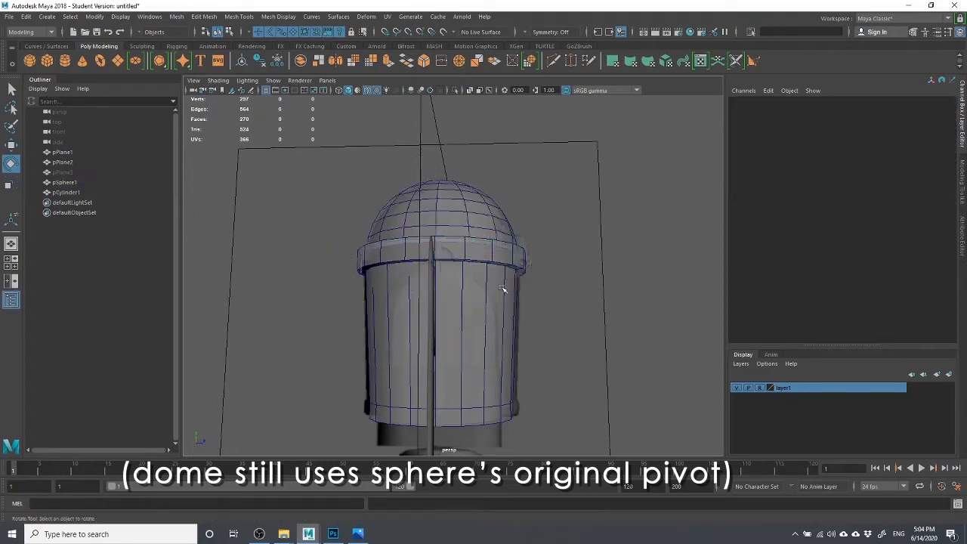
Hide the reference layer and select the body cylinder.
left_click_drag(507, 287, 487, 306, "alt")
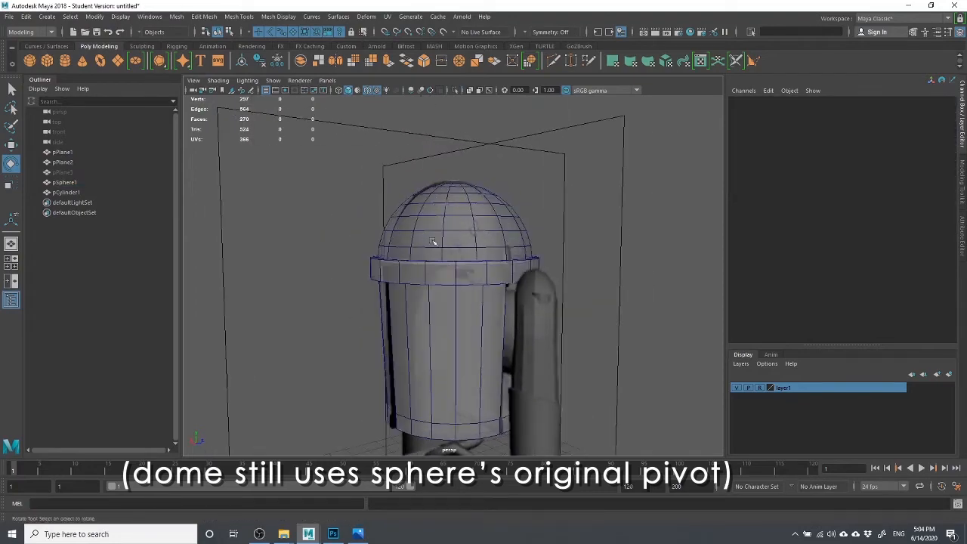
left_click_drag(491, 399, 476, 249, "alt")
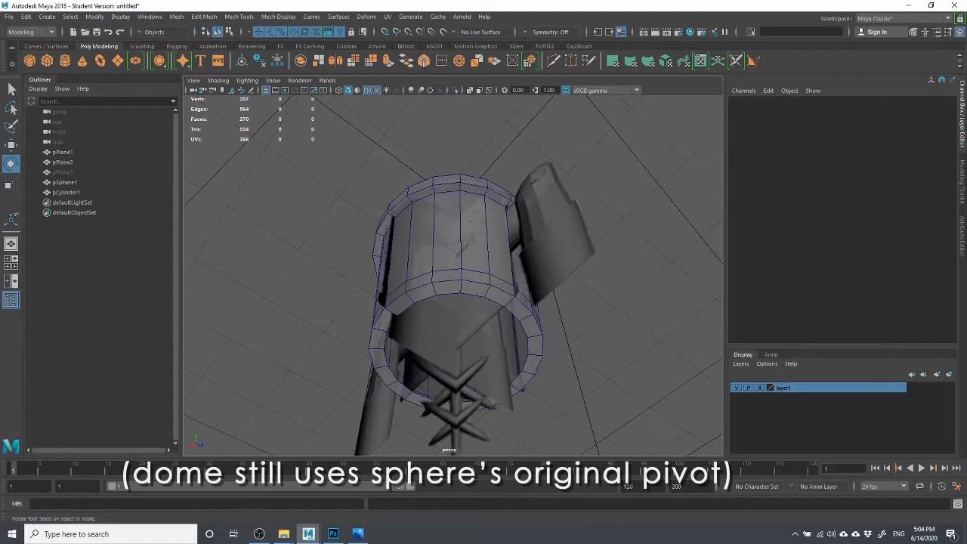
left_click(738, 387)
left_click(493, 294)
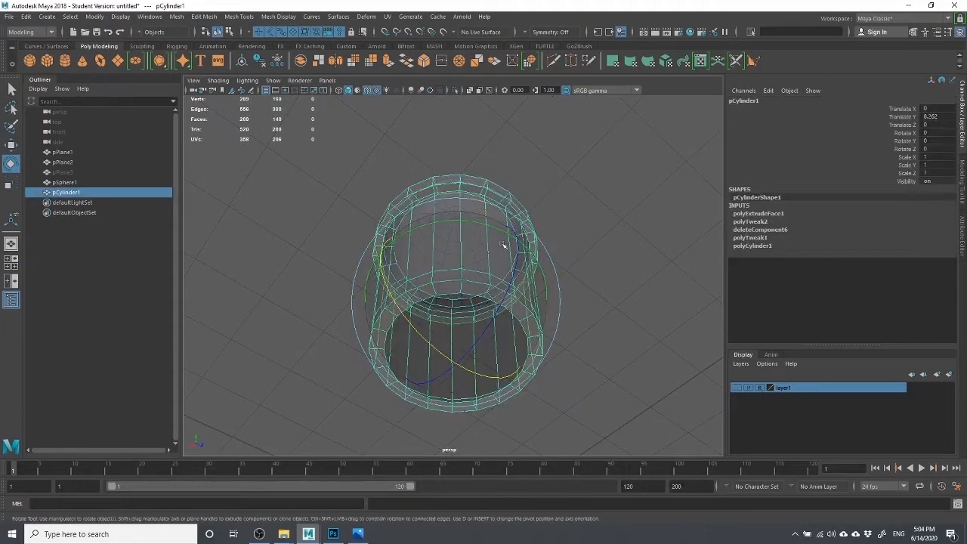
right_click(499, 242)
left_click(704, 365)
left_click(466, 312)
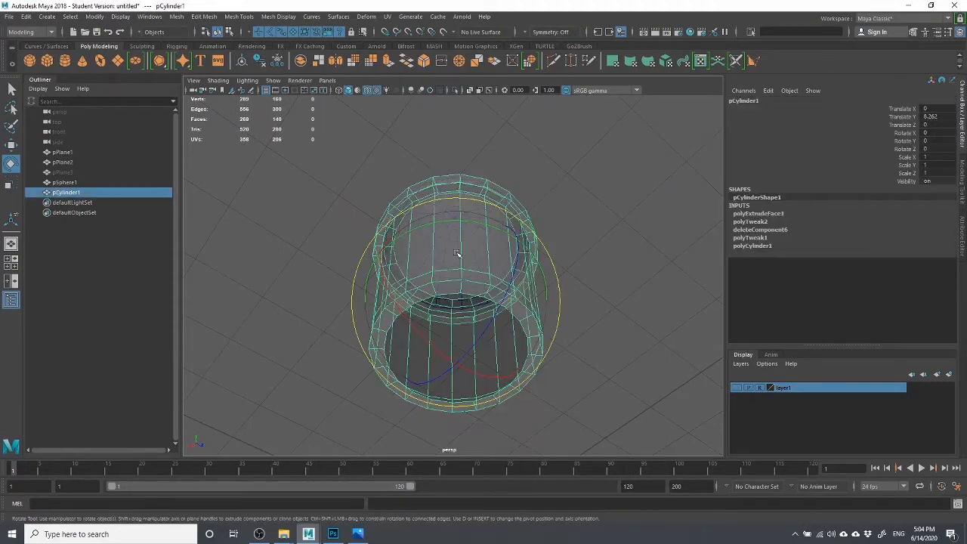
left_click_drag(488, 141, 425, 179, "alt")
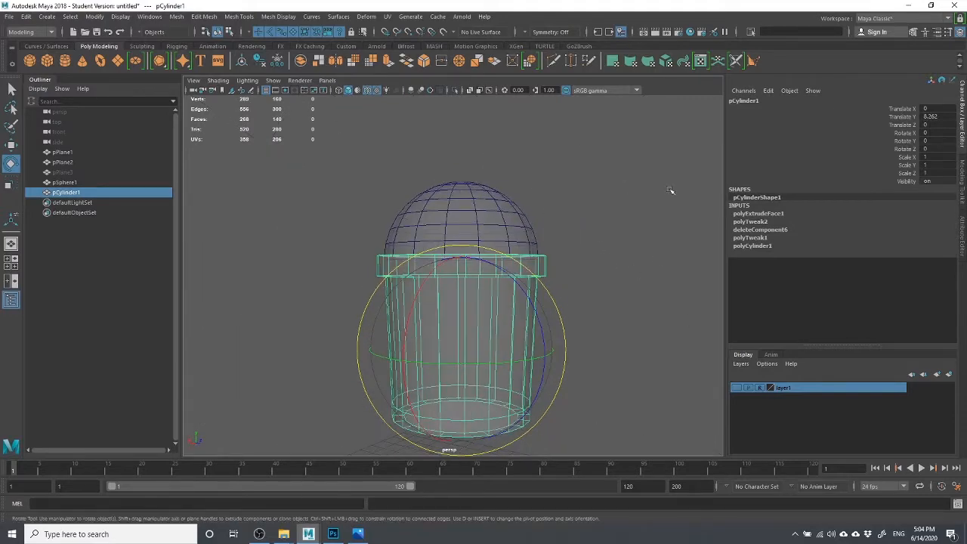
Open the dome's lambert1 material attributes, set Diffuse to 1.000 and remove the transparency.
left_click(491, 174)
left_click(476, 202)
right_click(474, 203)
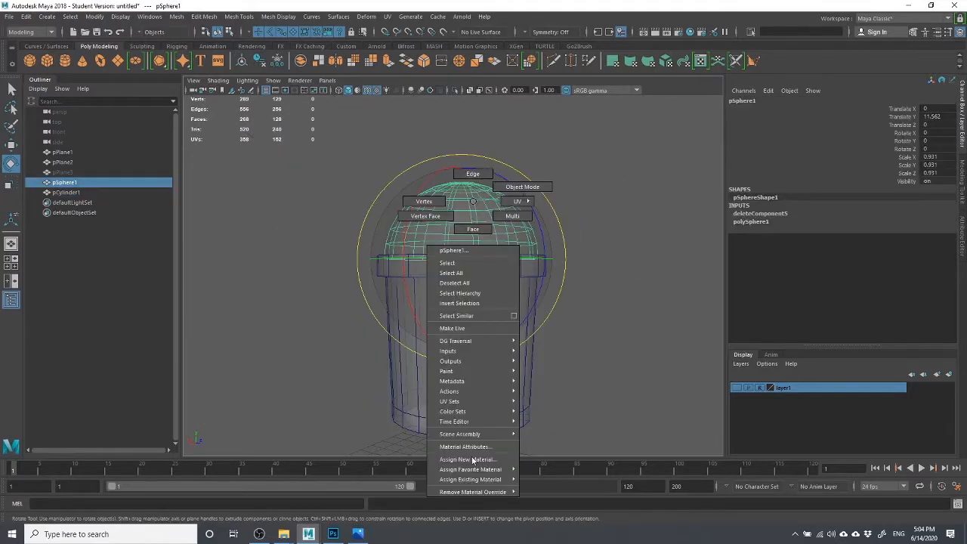
left_click(478, 446)
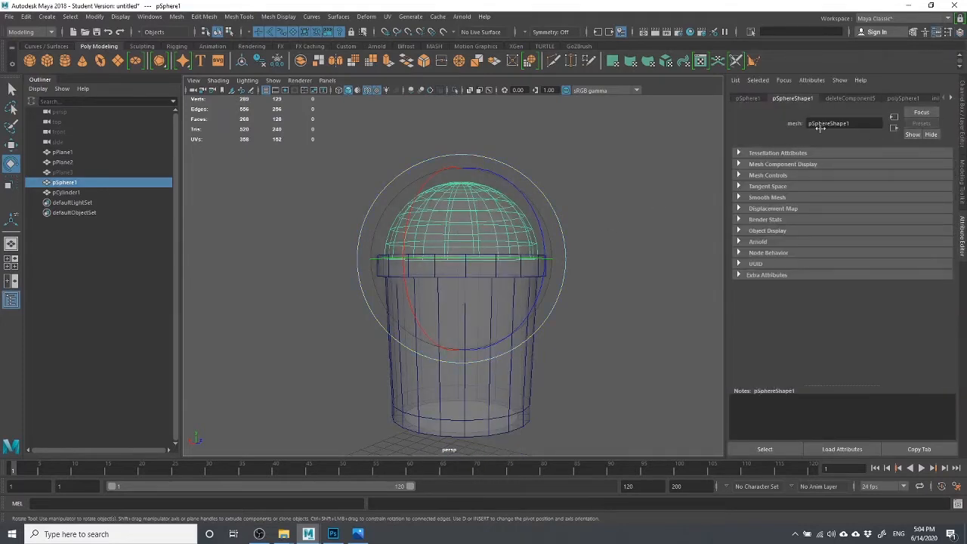
left_click(949, 100)
left_click(948, 98)
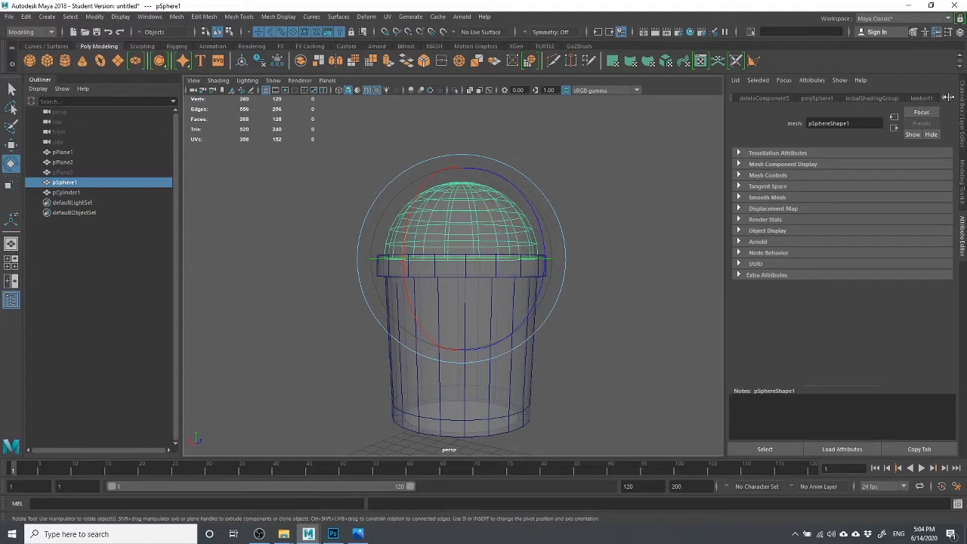
left_click(920, 98)
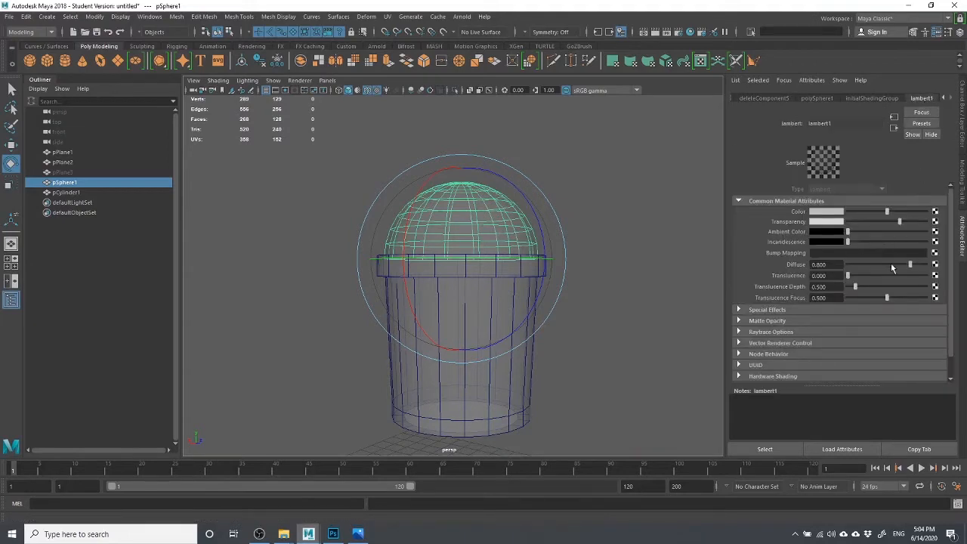
left_click_drag(891, 266, 930, 265)
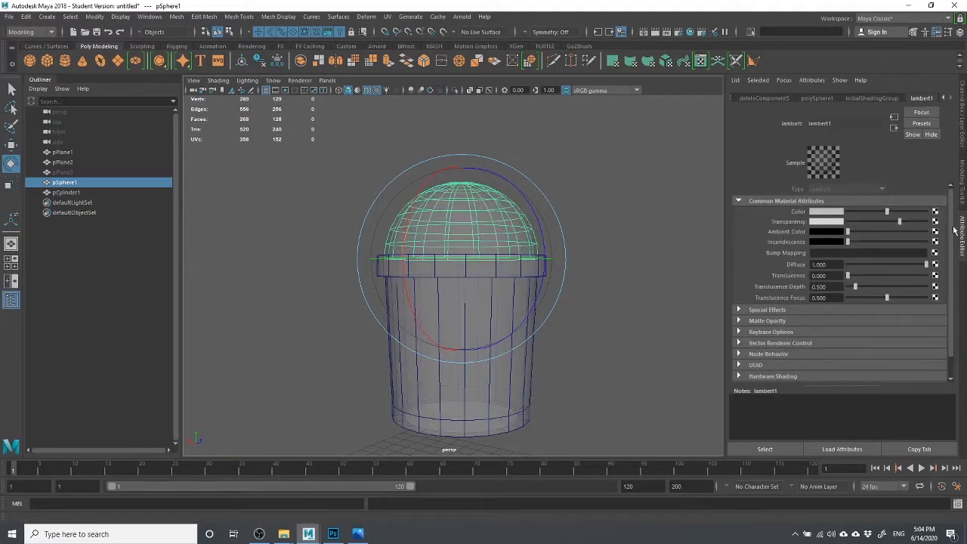
left_click(643, 244)
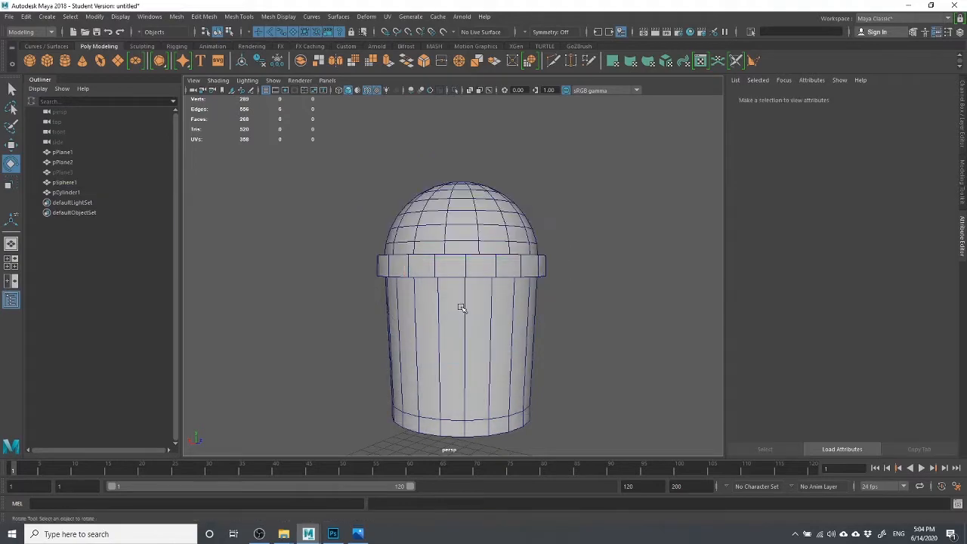
Inspect the opaque dome, raised band and body from above, below and around the sides.
left_click_drag(459, 302, 606, 301, "alt")
scroll(572, 319, "up", 4)
middle_click_drag(557, 285, 554, 214, "alt")
left_click_drag(525, 302, 529, 362, "alt")
left_click(533, 127)
scroll(506, 189, "down", 5)
left_click(622, 332)
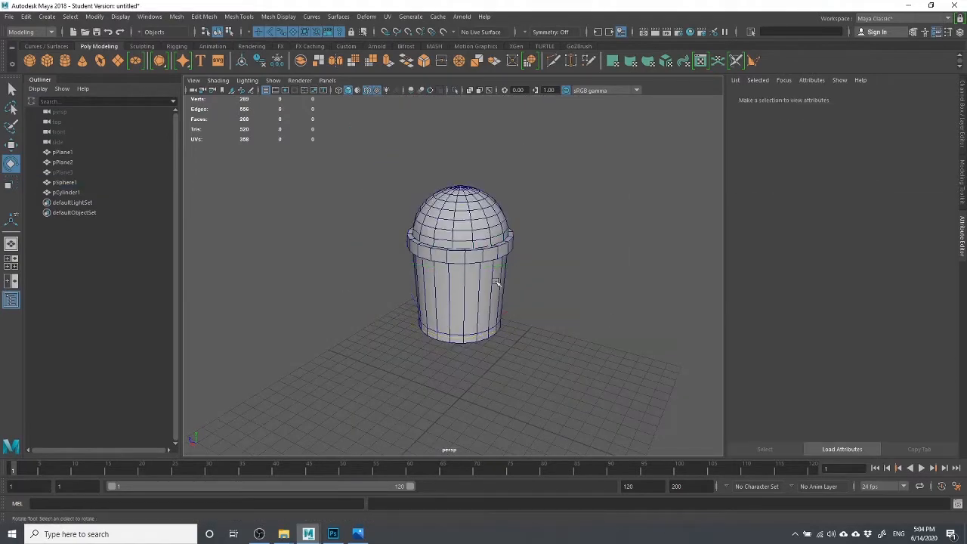
left_click_drag(497, 282, 425, 357, "alt")
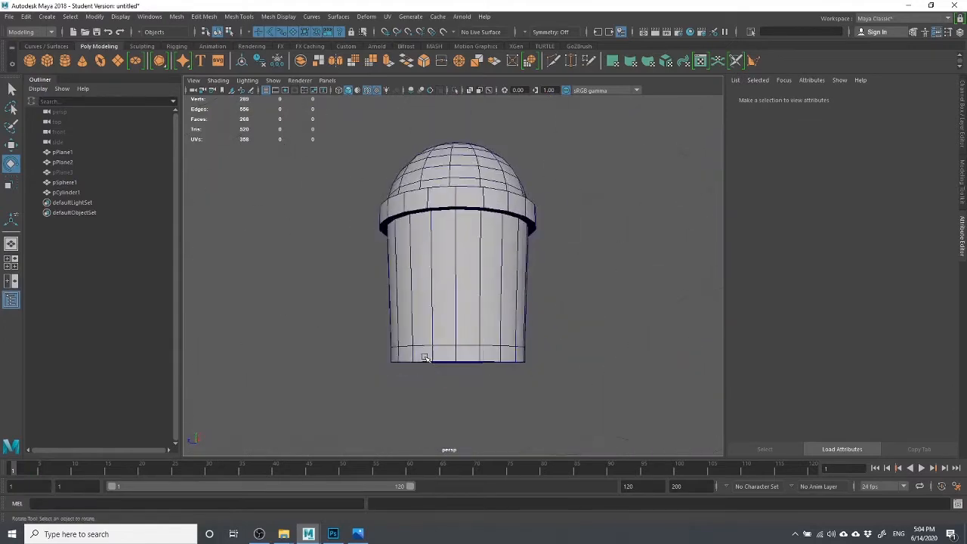
left_click(463, 161)
left_click_drag(463, 161, 433, 383, "alt")
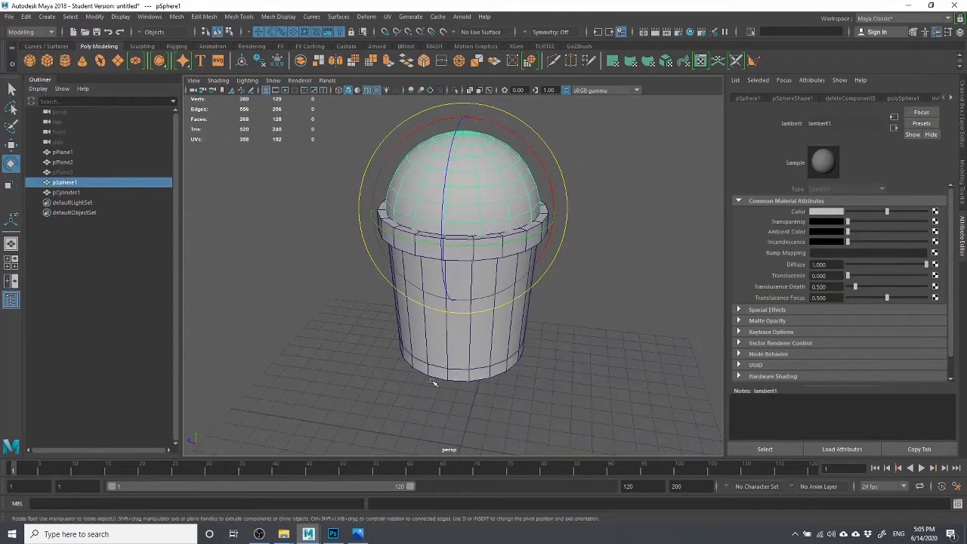
Select the inner edge loop at the open base of the body cylinder and extrude it.
left_click_drag(231, 406, 414, 353, "alt")
left_click(529, 355)
left_click(516, 346)
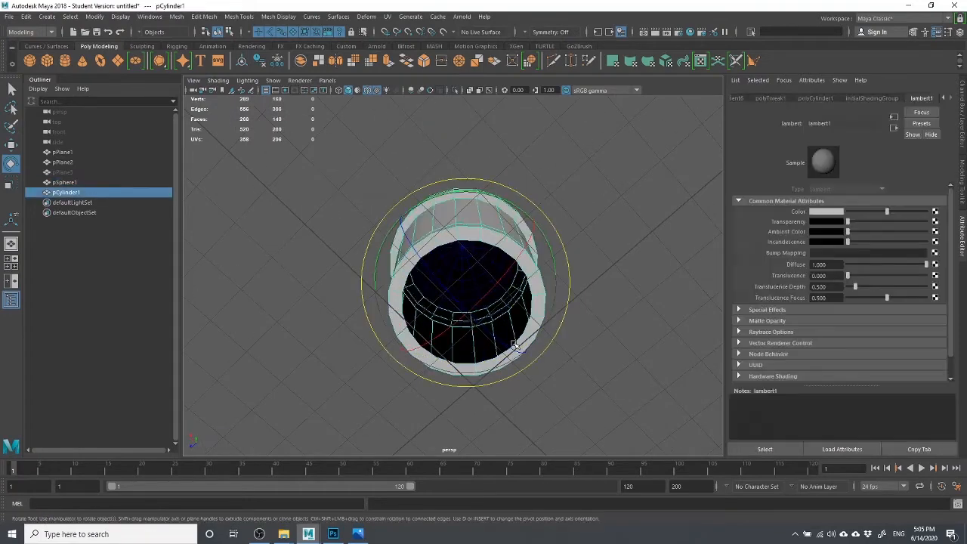
right_click_drag(514, 243, 518, 223)
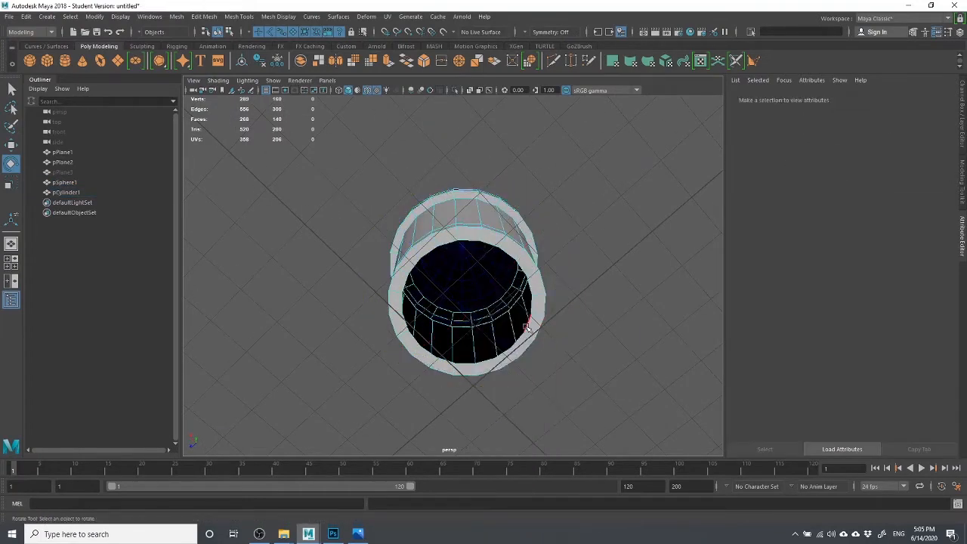
double_click(528, 327)
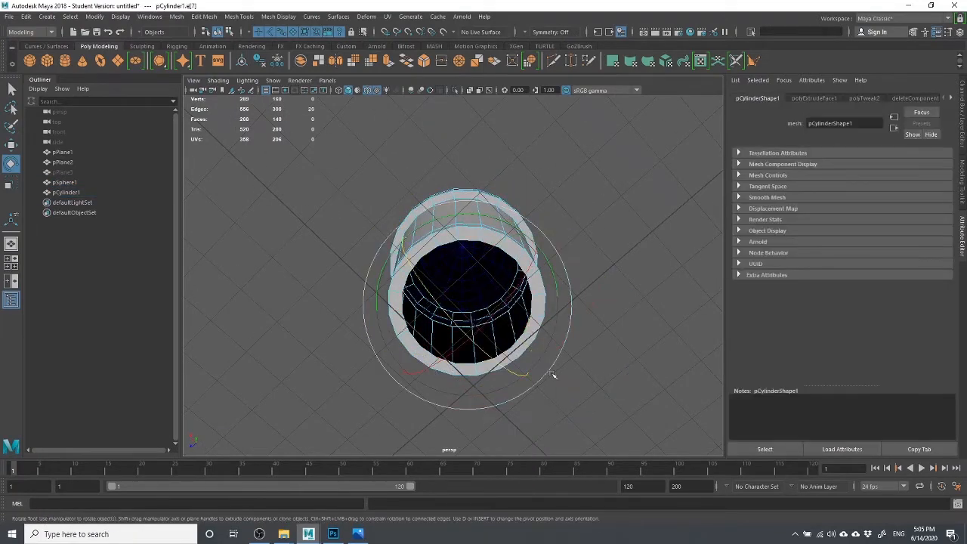
left_click(404, 63)
left_click_drag(505, 291, 443, 349, "alt")
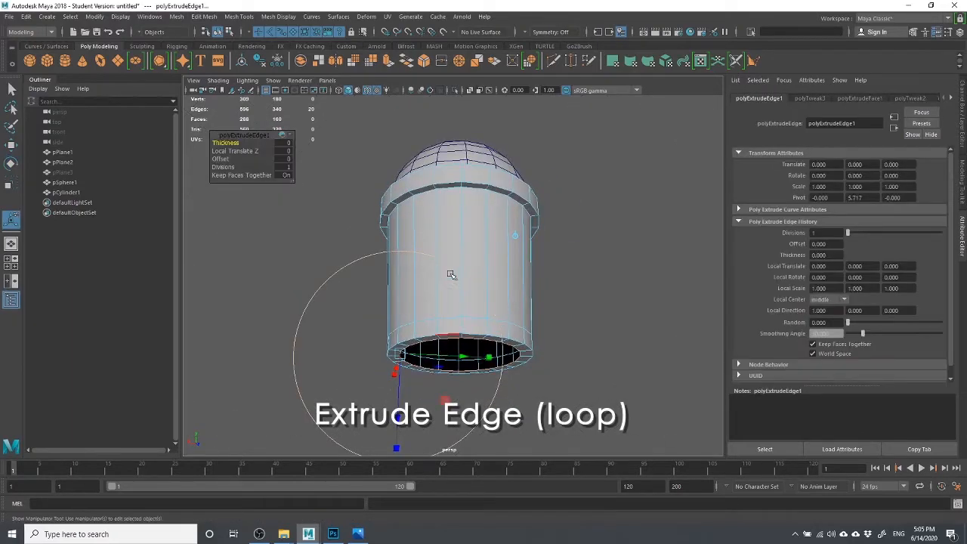
Raise the extruded base loop inside the body and scale it inward to form a sloped inner wall.
key("w")
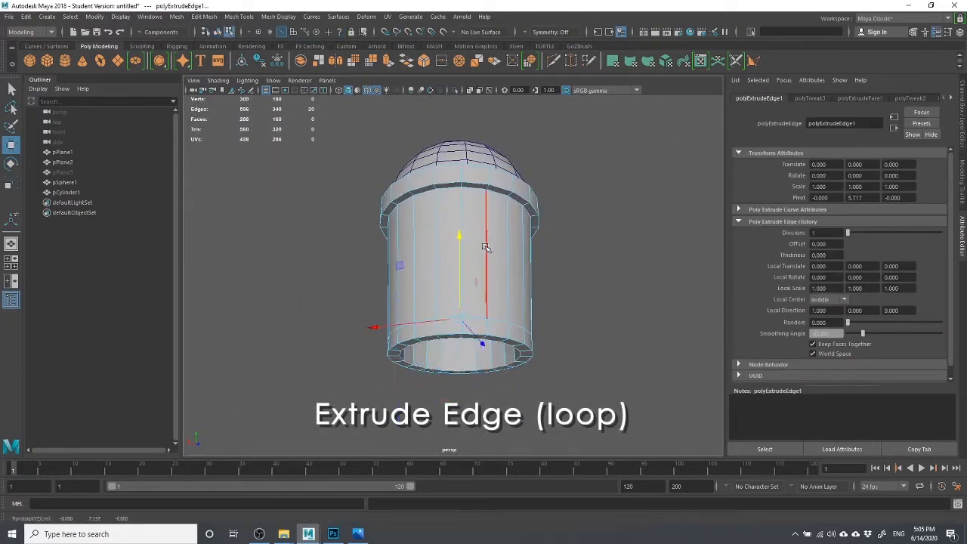
left_click_drag(488, 234, 427, 282, "alt")
key("r")
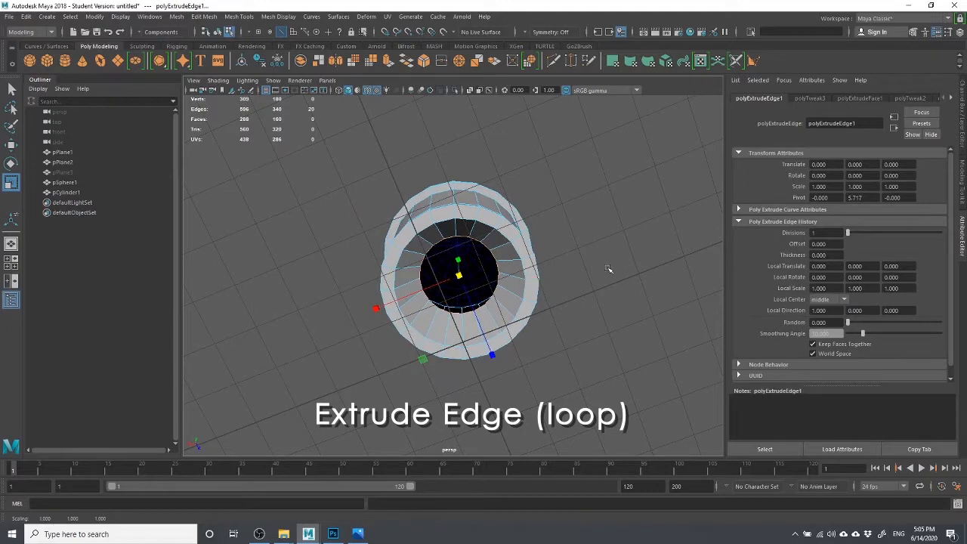
left_click_drag(551, 231, 620, 227, "alt")
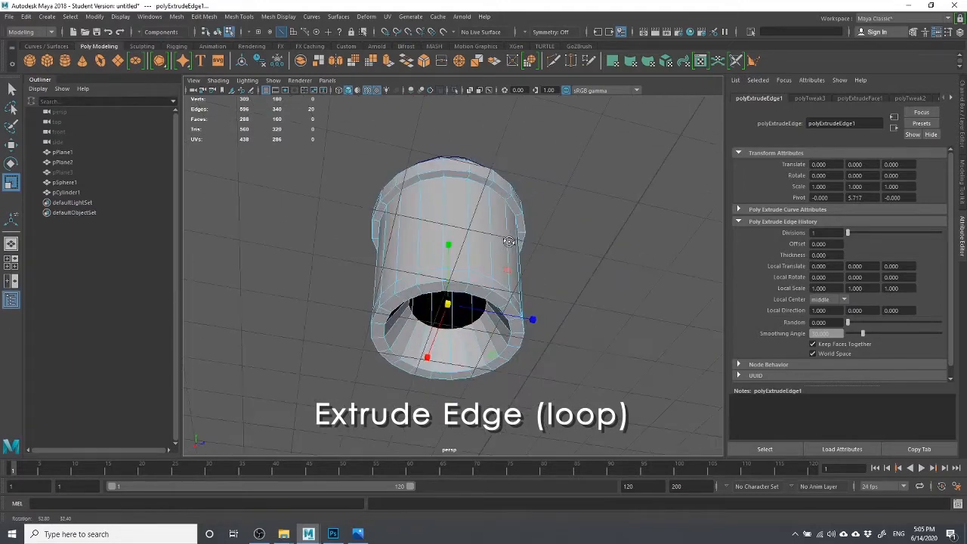
left_click(387, 63)
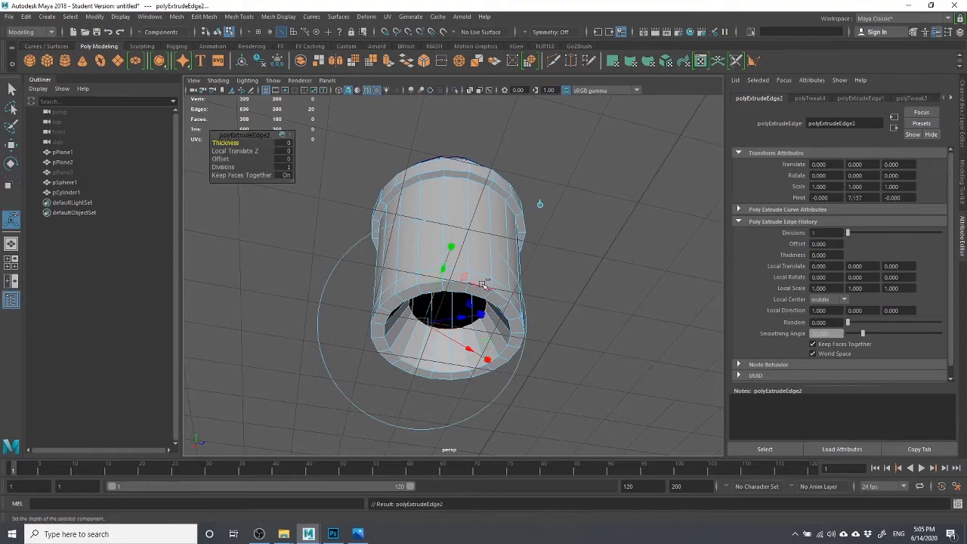
key("ctrl+z")
Return to object selection and hide the dome sphere to expose the open top of the body.
left_click_drag(482, 285, 509, 232, "alt")
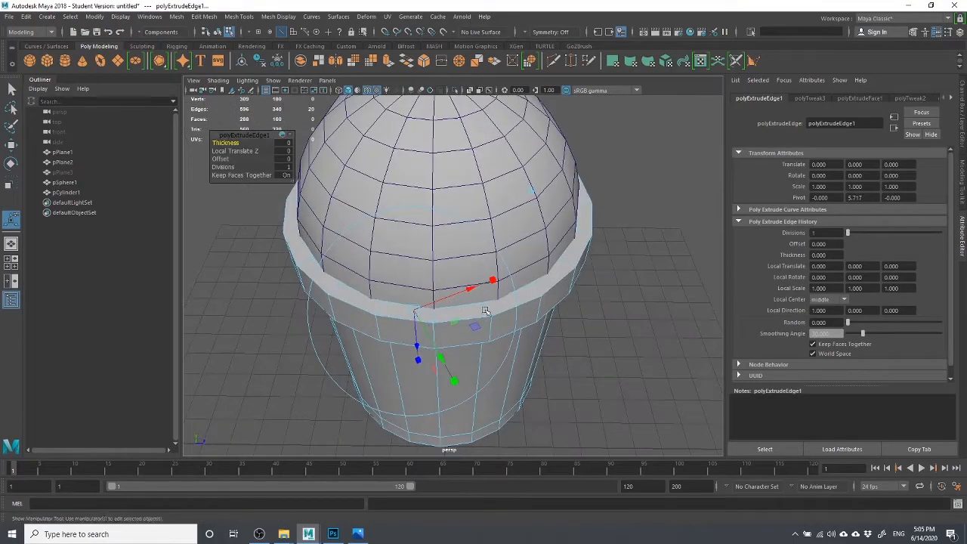
left_click(539, 176)
right_click_drag(505, 149, 559, 129)
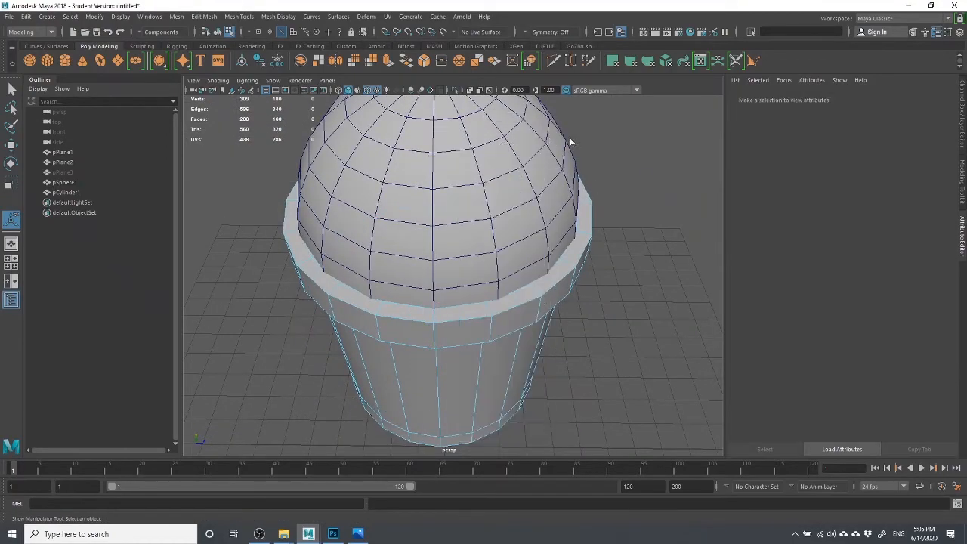
left_click(572, 142)
left_click(508, 154)
key("ctrl+h")
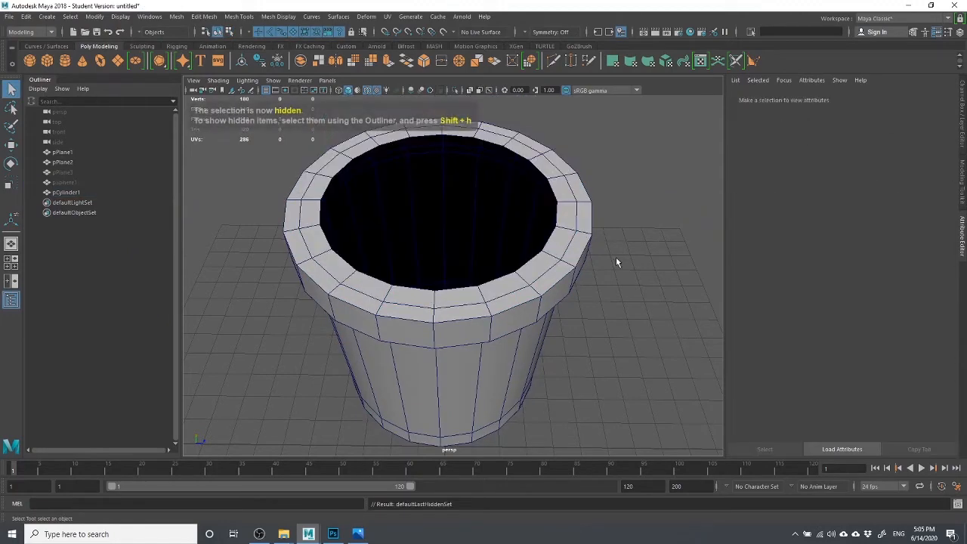
Try removing the middle edge loop on the rim's top face with To Edge Loop and Delete, and undo the removal.
left_click(331, 234)
left_click_drag(261, 266, 244, 282, "alt")
right_click_drag(308, 210, 313, 183)
double_click(298, 253)
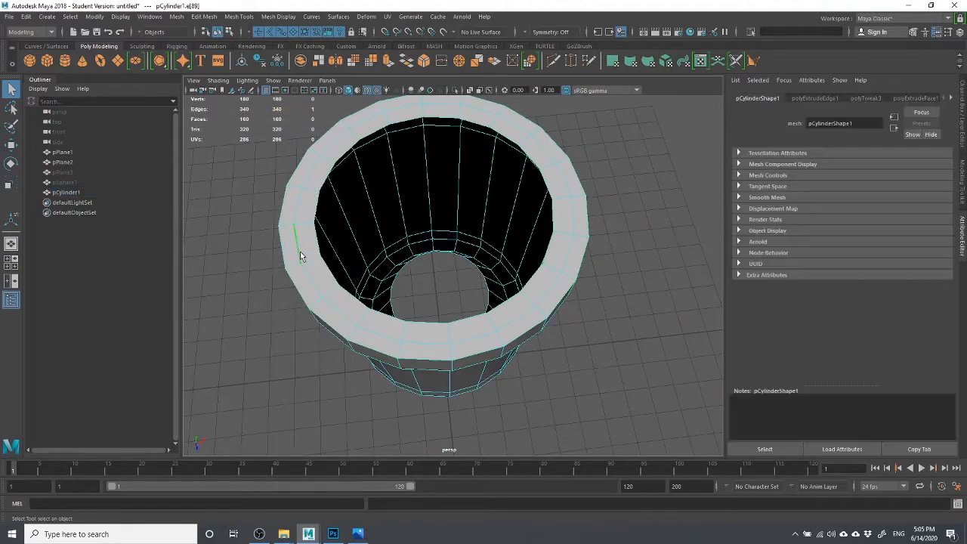
left_click_drag(345, 304, 355, 217, "alt")
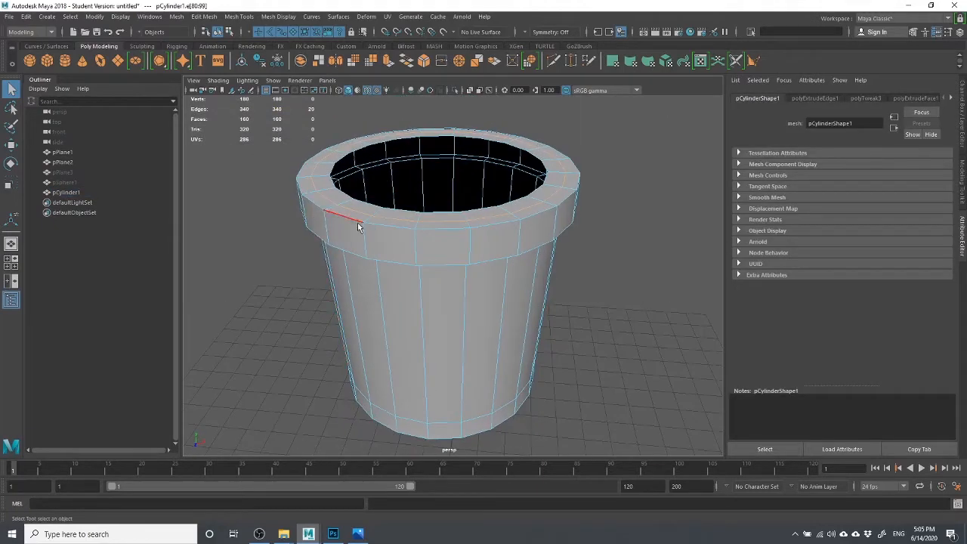
right_click(325, 155, "ctrl")
right_click_drag(332, 158, 389, 153, "ctrl")
key("r")
left_click(275, 323)
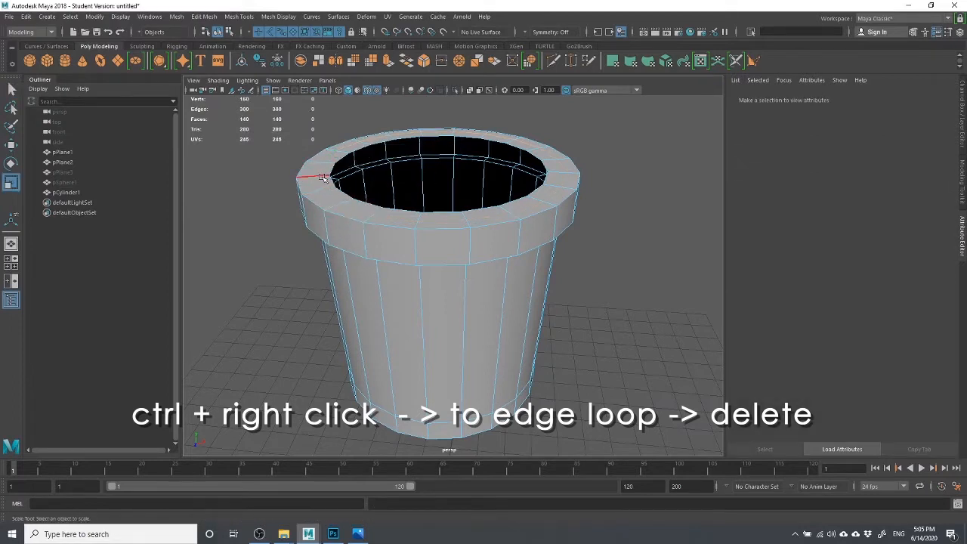
key("ctrl+z")
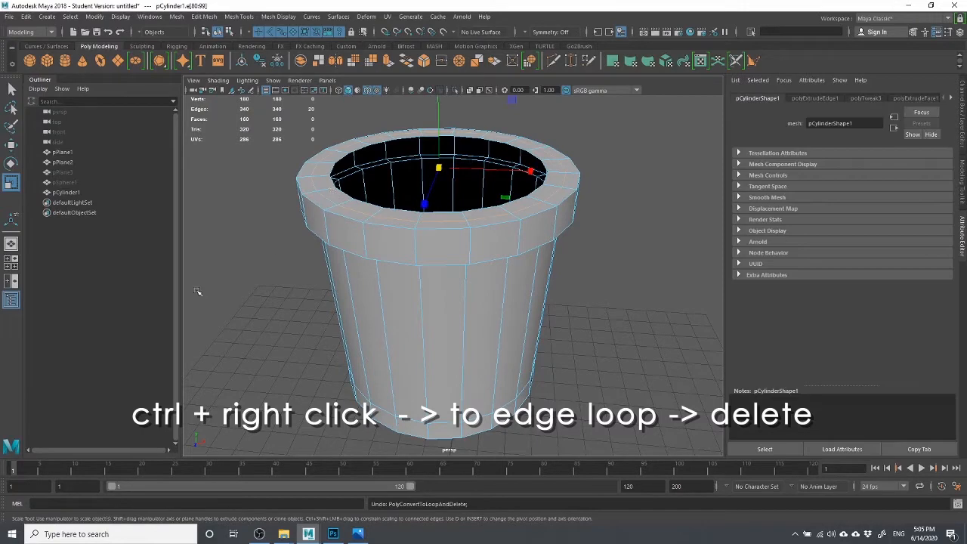
Try a plain deletion of the rim's middle edge loop, check the rim for leftover vertices, and undo the deletion.
left_click(199, 292)
double_click(313, 185)
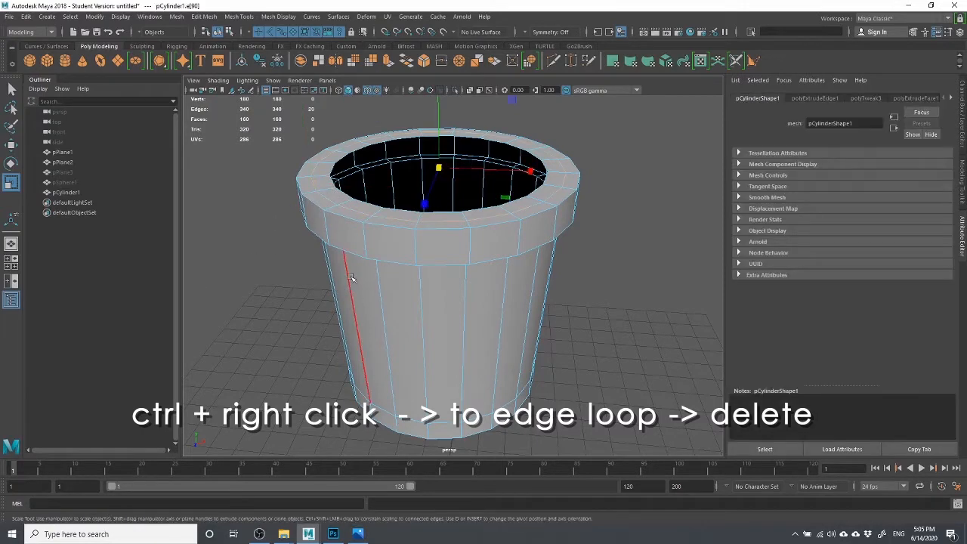
key("Delete")
scroll(354, 301, "up", 6)
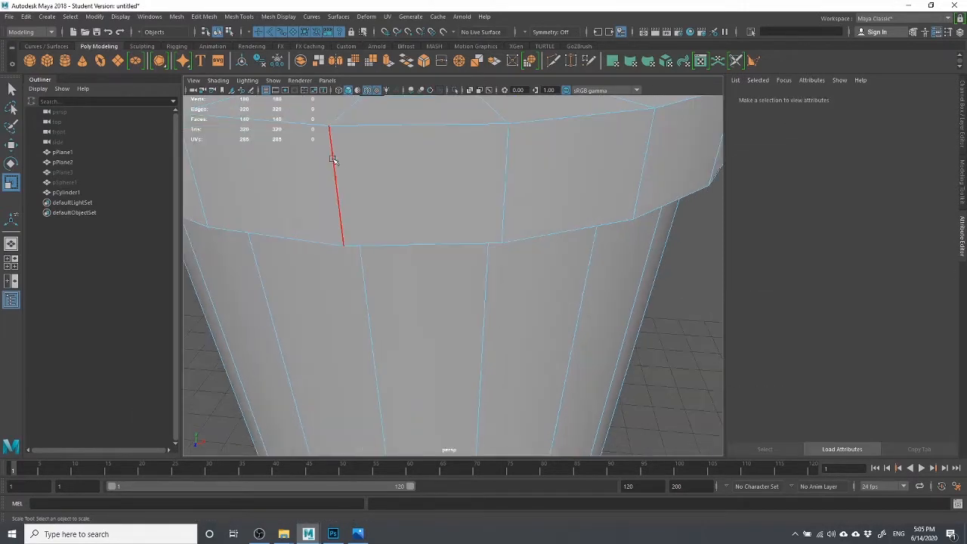
middle_click_drag(332, 156, 398, 235, "alt")
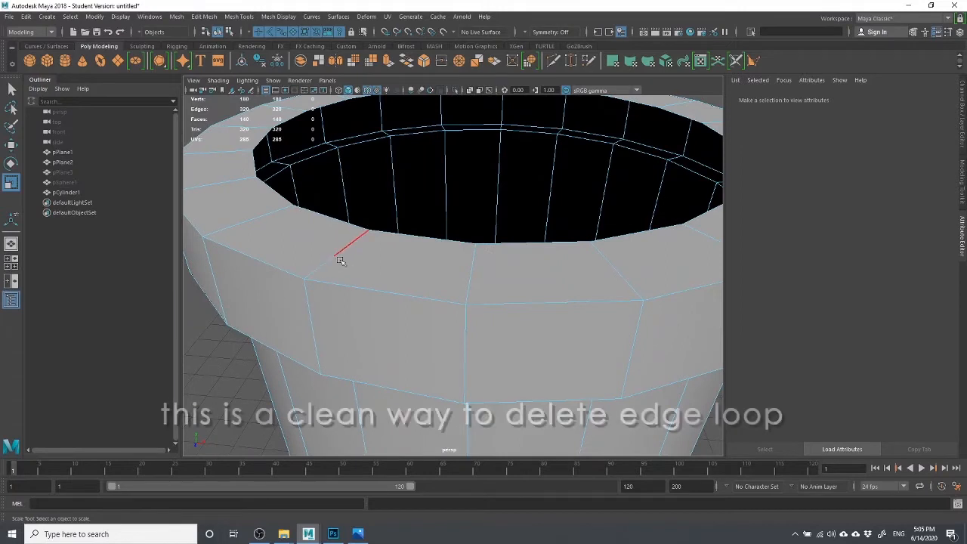
right_click_drag(335, 259, 290, 236)
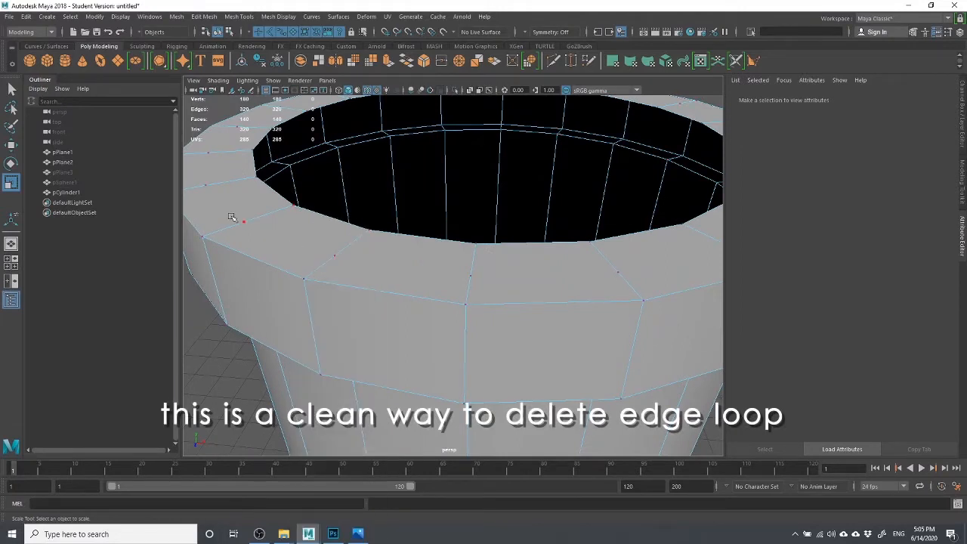
scroll(334, 127, "down", 5)
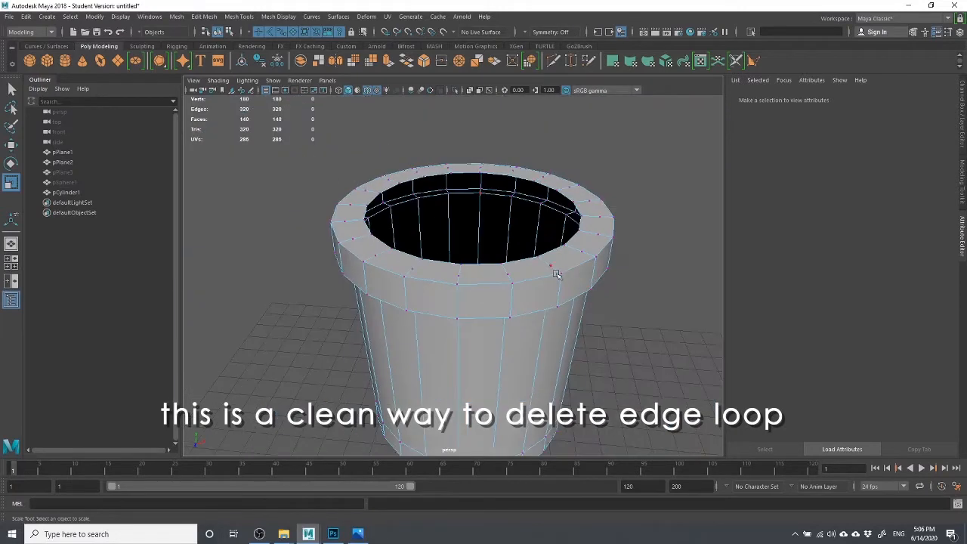
scroll(559, 298, "up", 5)
key("ctrl+z")
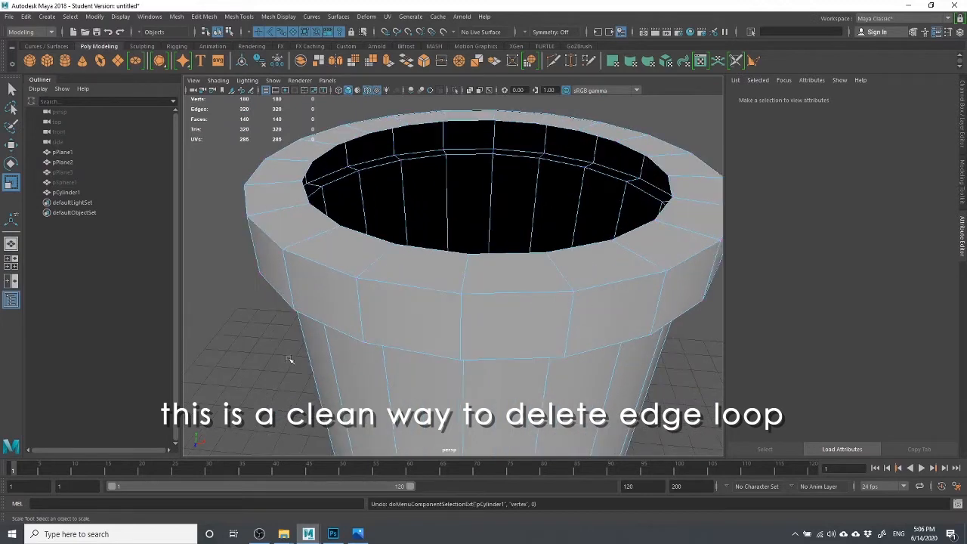
key("ctrl+z")
Remove the middle edge loop on the rim's top face cleanly with To Edge Loop and Delete.
left_click(244, 249)
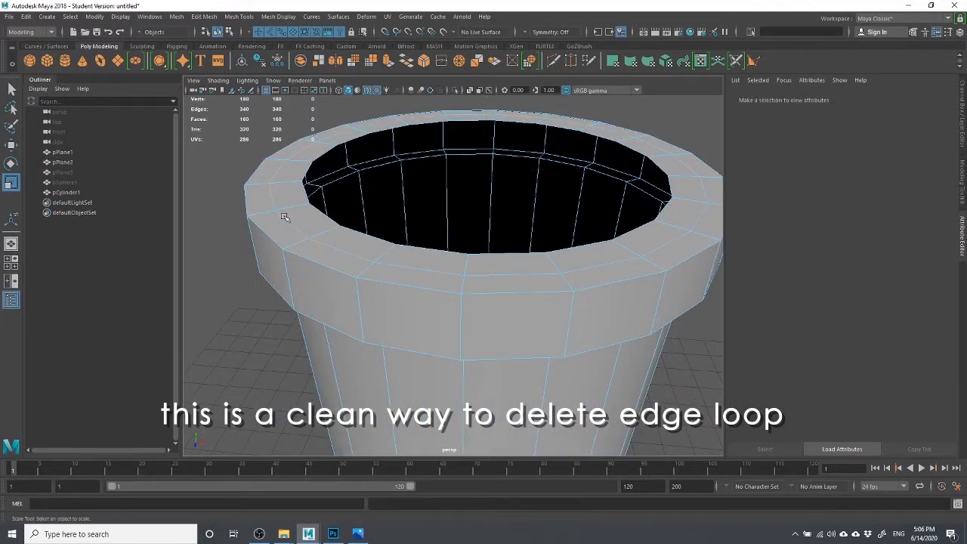
right_click_drag(295, 224, 297, 195)
double_click(295, 224)
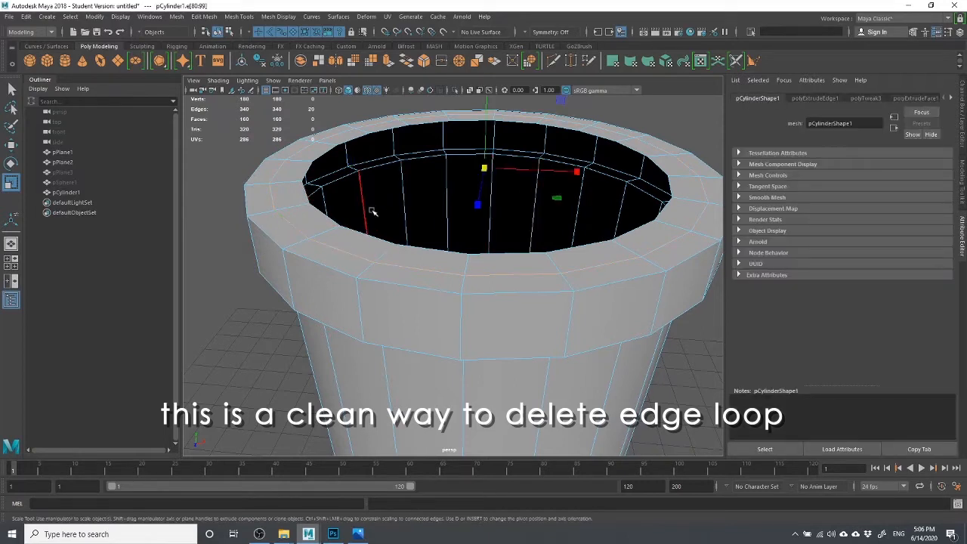
right_click(264, 203, "ctrl")
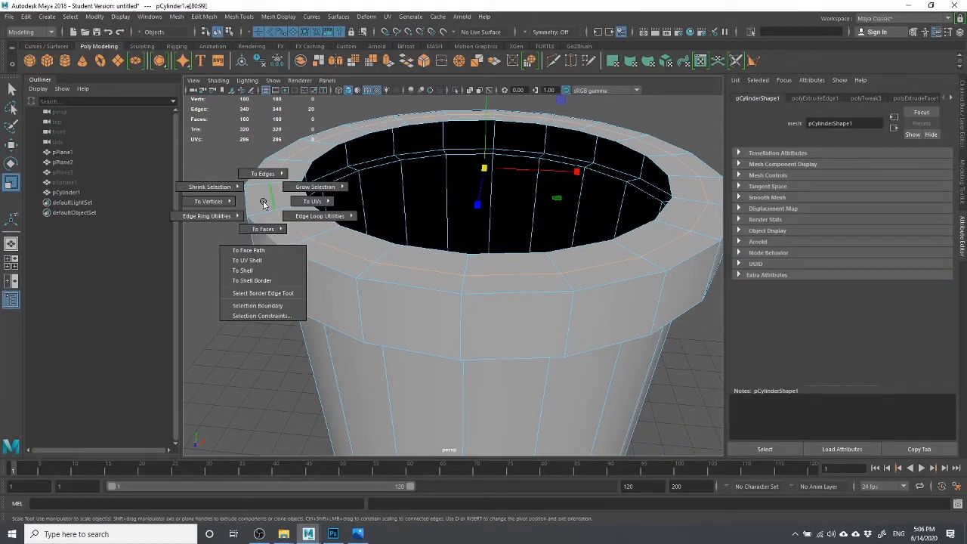
mouse_move(320, 216)
left_click(328, 192)
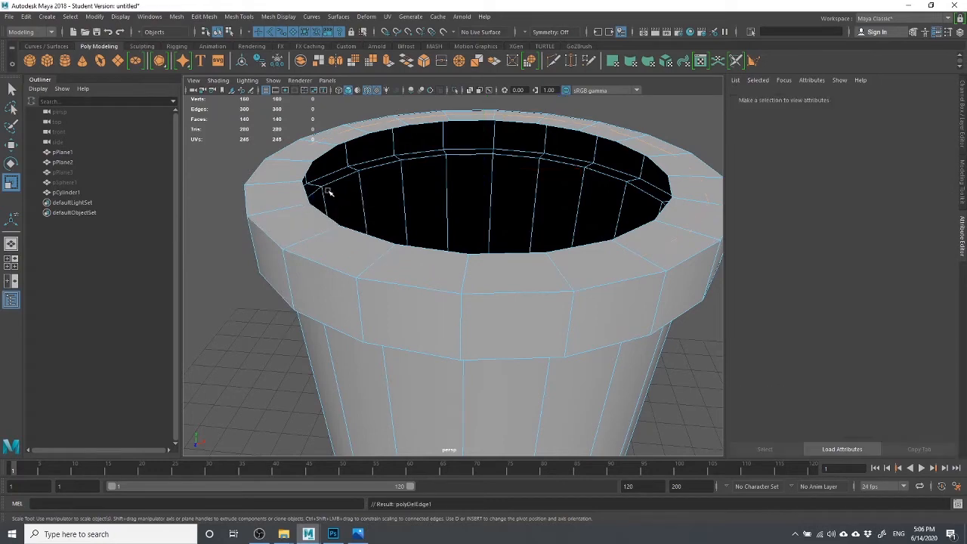
left_click(228, 264)
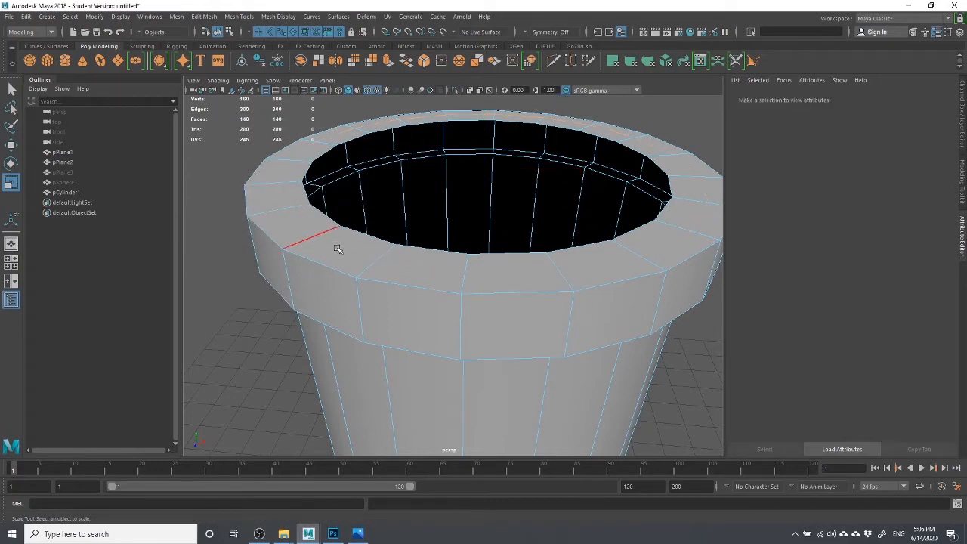
Try bridging the rim's inner edge loop to the extruded loop inside the base, and undo the bridge.
scroll(376, 261, "down", 3)
left_click_drag(421, 270, 383, 206, "alt")
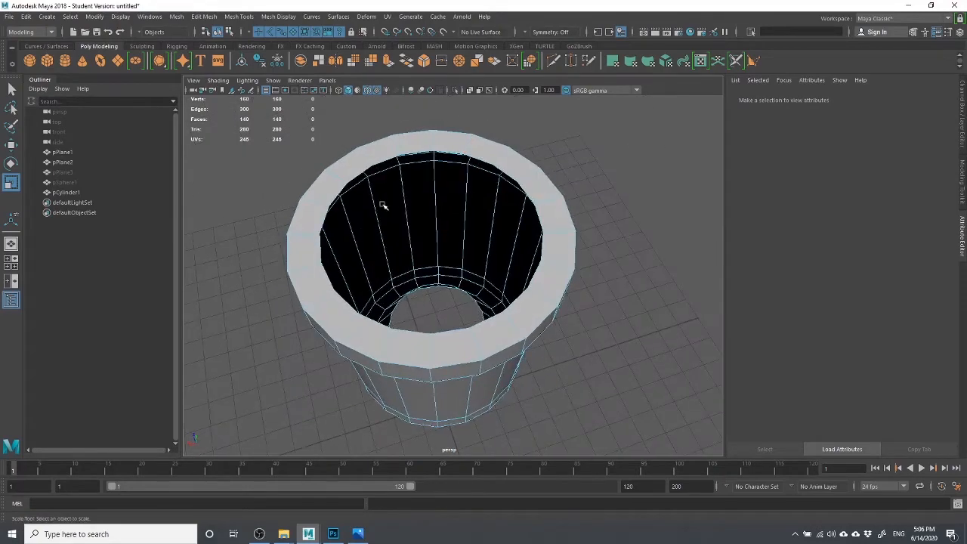
left_click(421, 153)
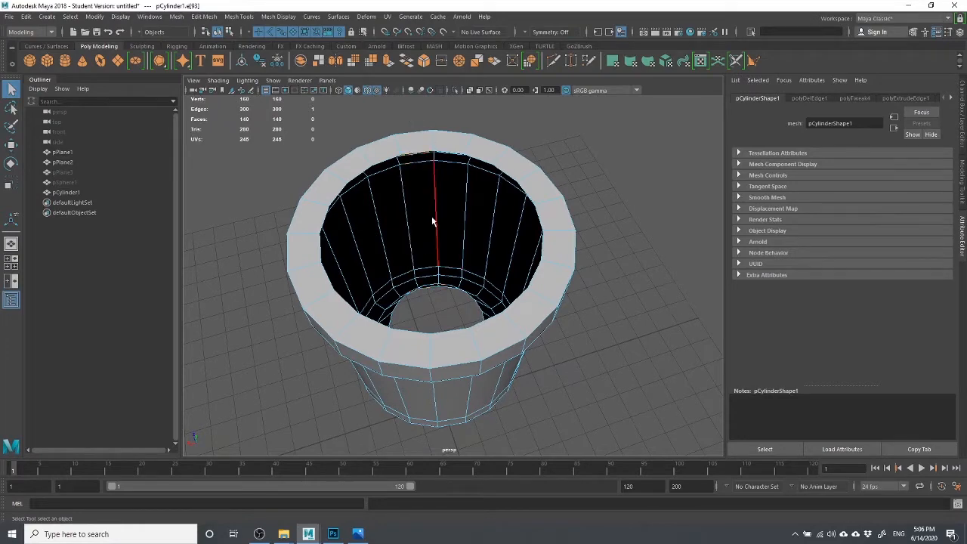
mouse_move(433, 234)
left_mouse_down("alt")
mouse_move(440, 285)
mouse_move(434, 240)
left_mouse_up("alt")
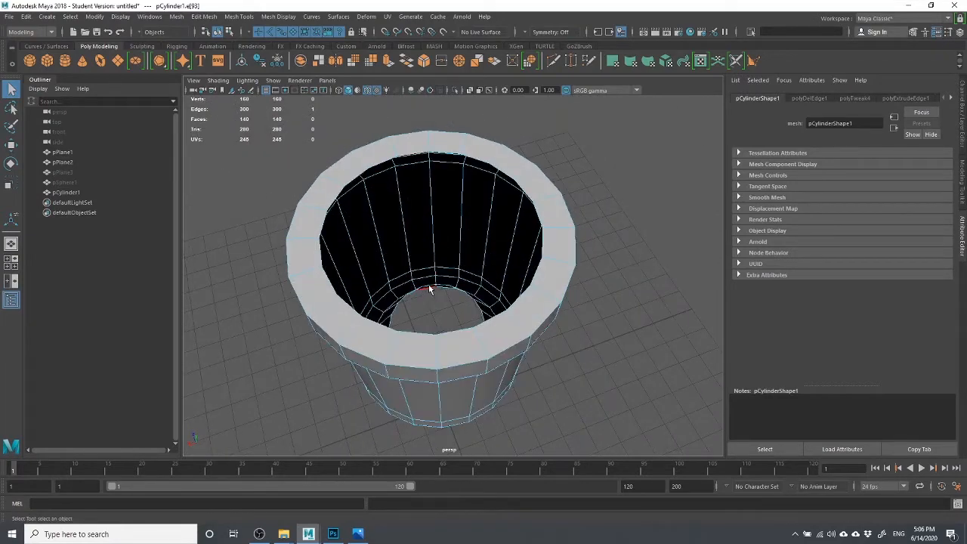
left_click(445, 148, "shift")
left_click_drag(384, 308, 390, 331, "alt")
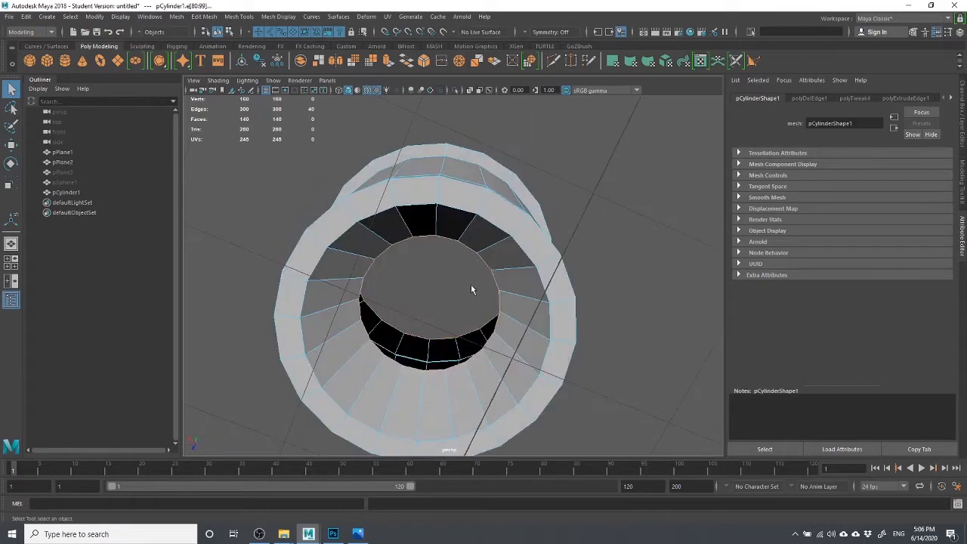
left_click_drag(471, 284, 423, 136, "alt")
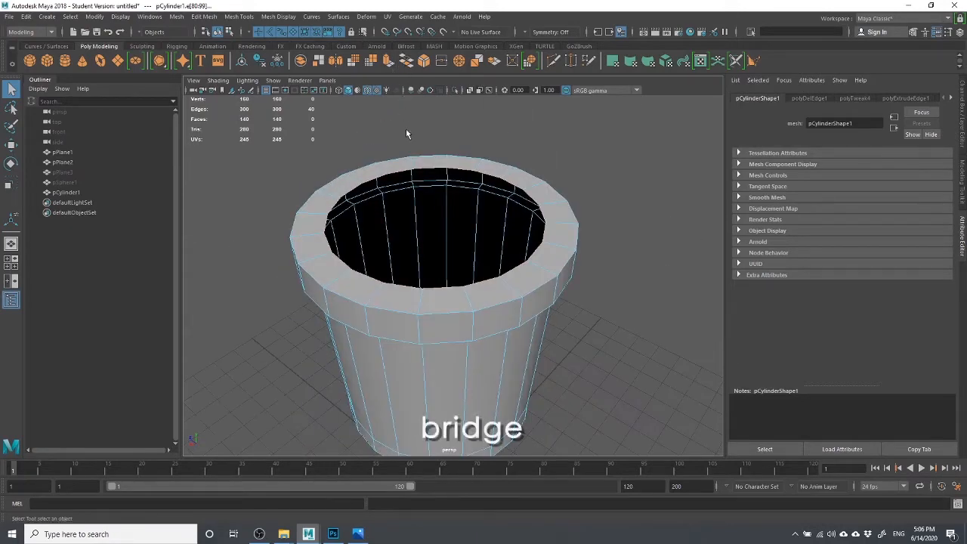
left_click(406, 61)
left_click_drag(493, 238, 472, 261, "alt")
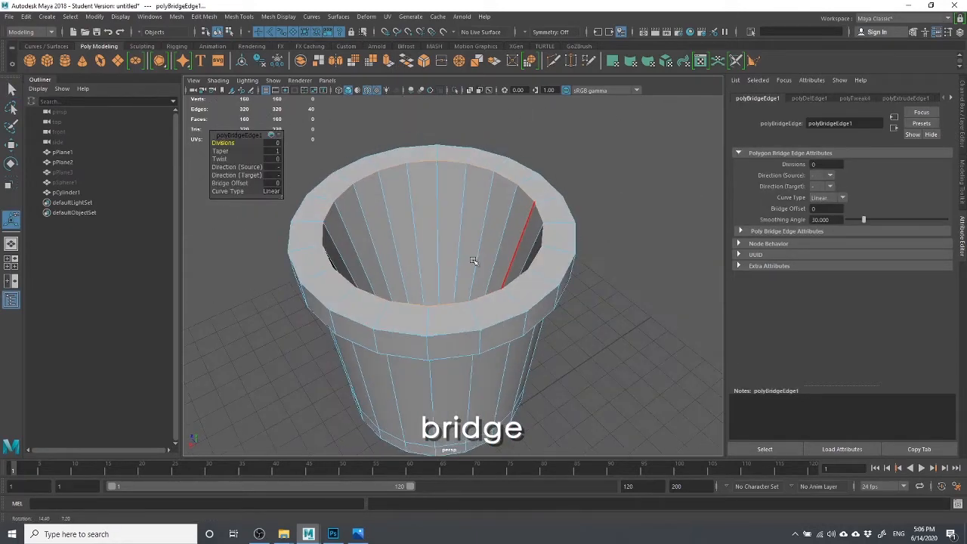
left_click_drag(545, 283, 504, 274, "alt")
key("ctrl+z")
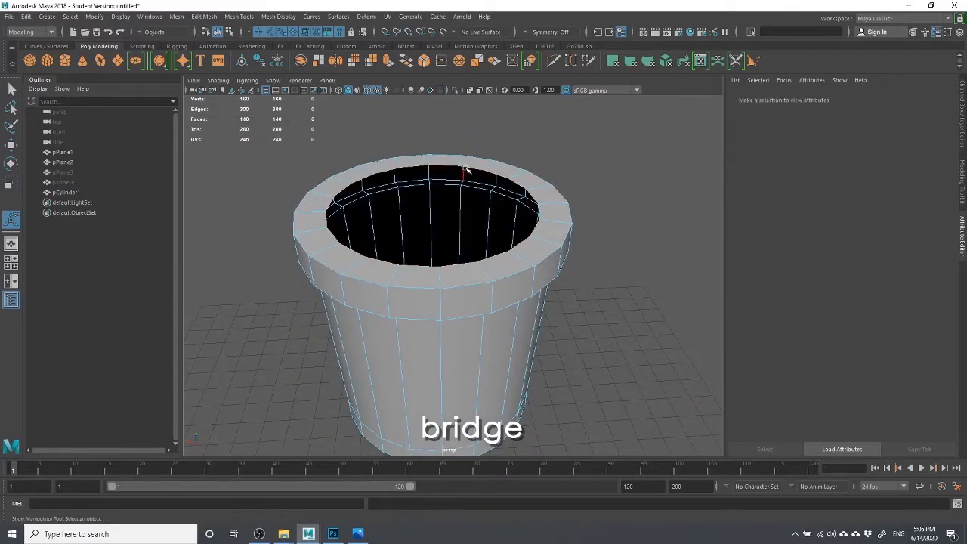
Extrude the rim's inner top edge loop and lower the new loop into the body to a height of about 8.62.
left_click(466, 167)
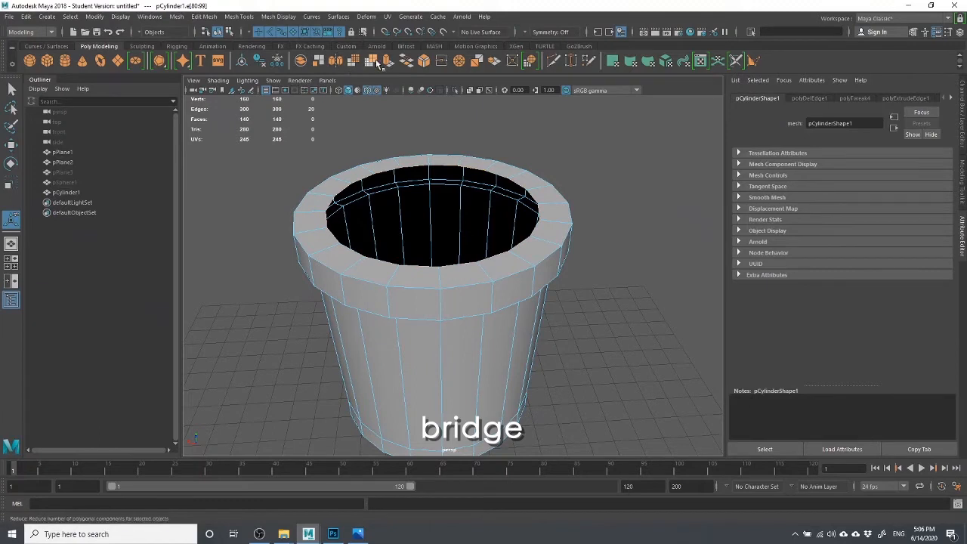
key("ctrl+e")
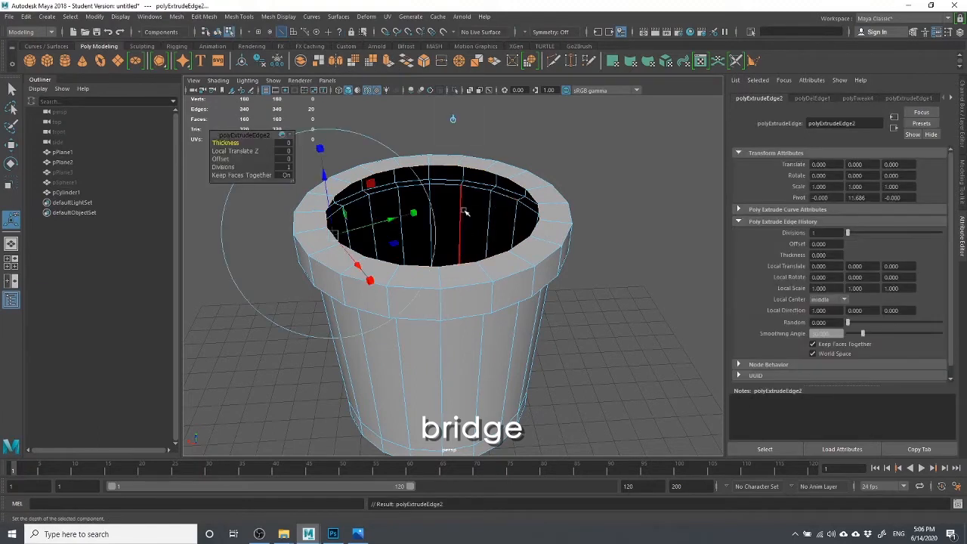
key("w")
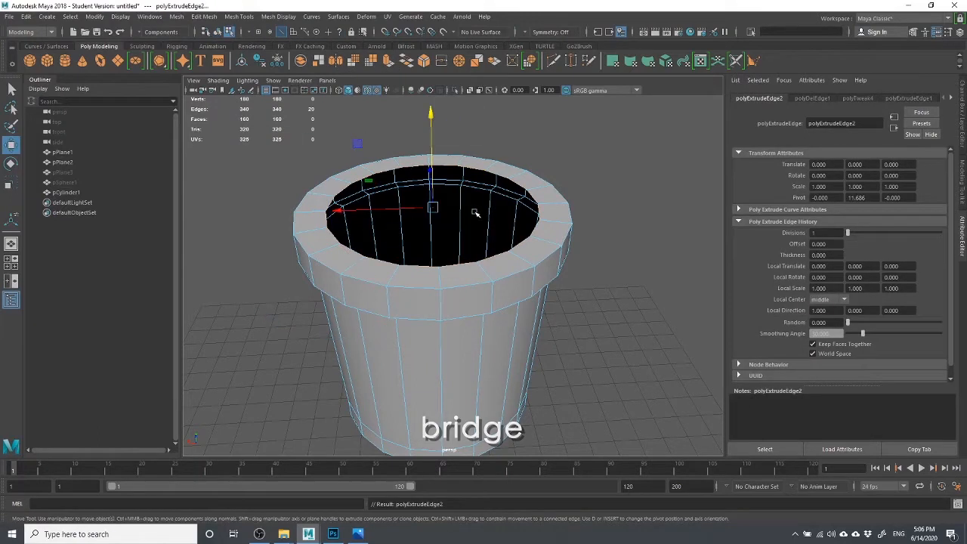
left_click_drag(430, 112, 434, 243)
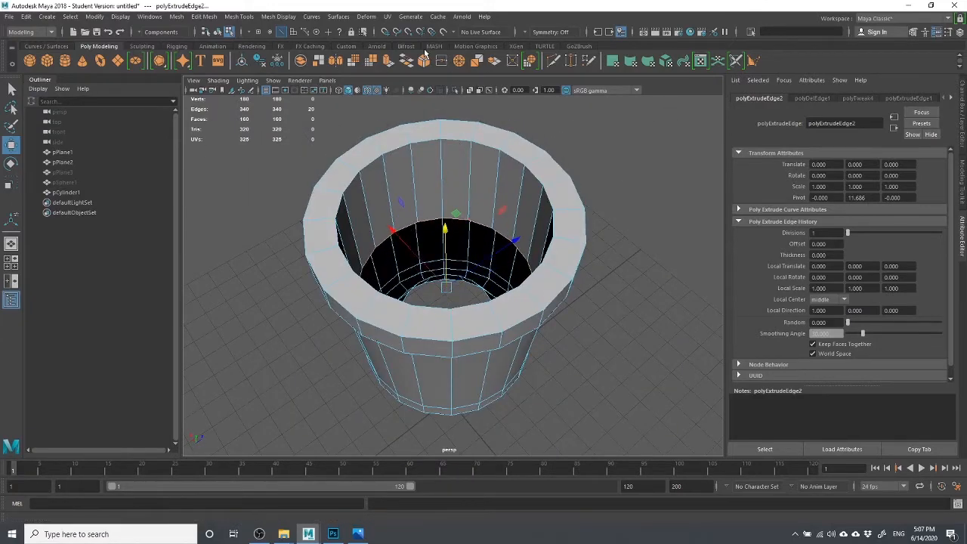
Extrude the lowered inner loop again and scale it inward into a flat floor with a small central hole.
left_click(384, 64)
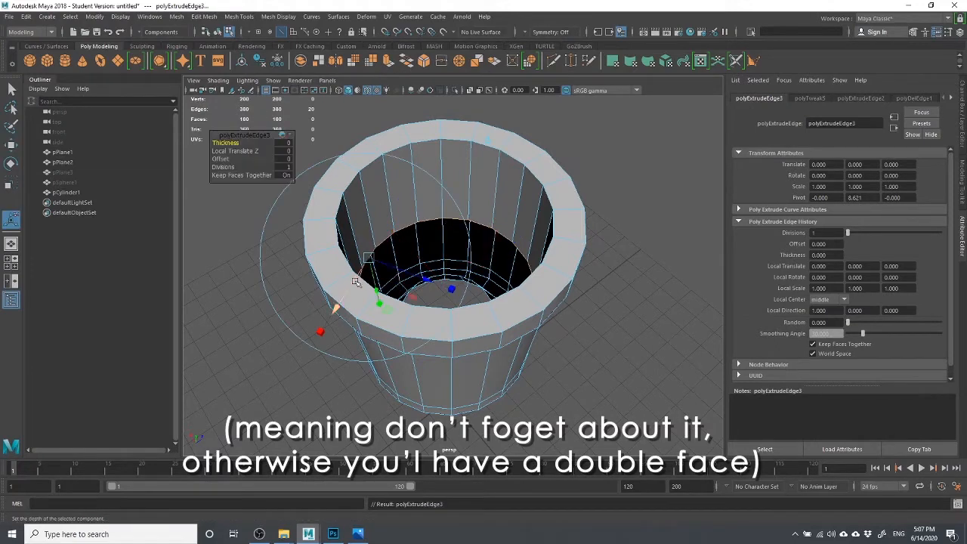
key("r")
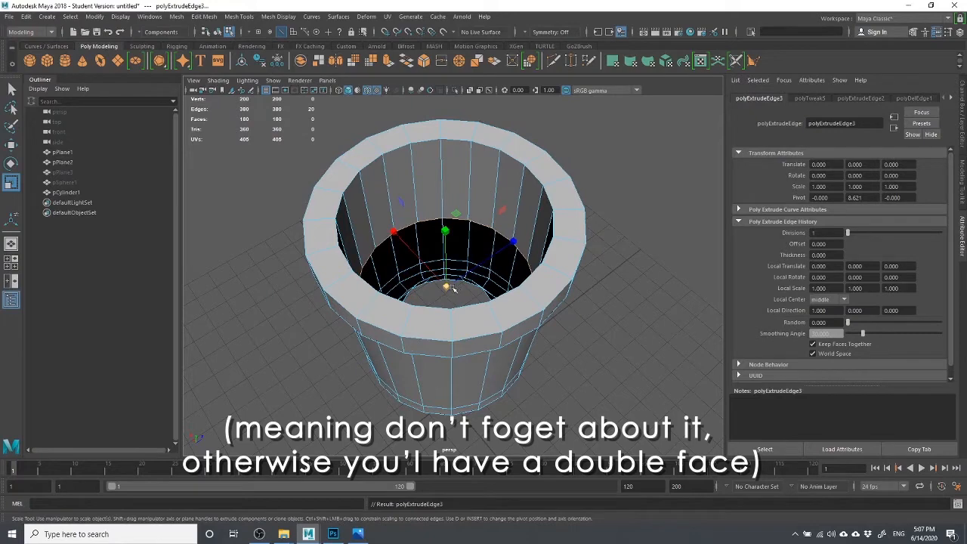
left_click_drag(447, 287, 348, 305)
Extrude the inner edge loop inside the body's base and scale it inward, leaving only a small central hole.
left_click_drag(470, 308, 521, 238, "alt")
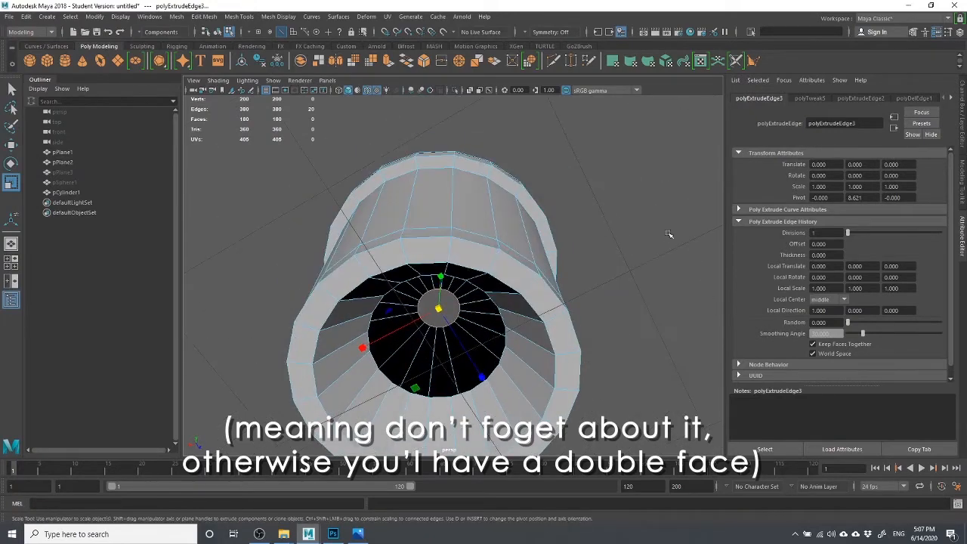
left_click(669, 235)
double_click(395, 373)
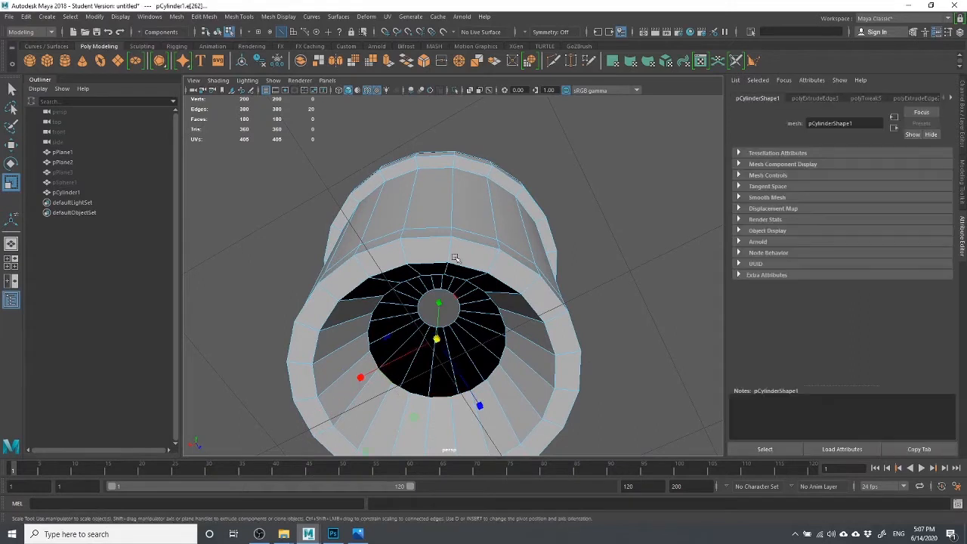
left_click(387, 60)
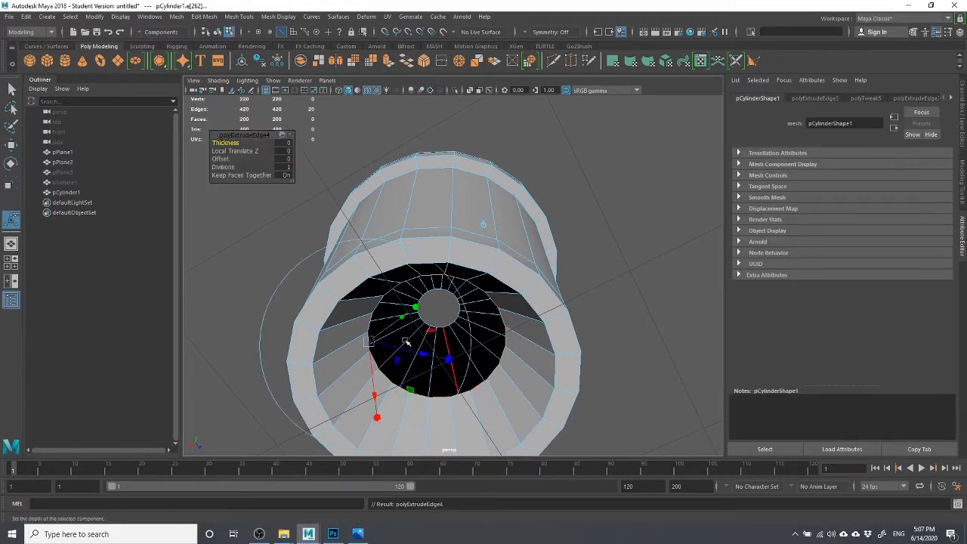
key("r")
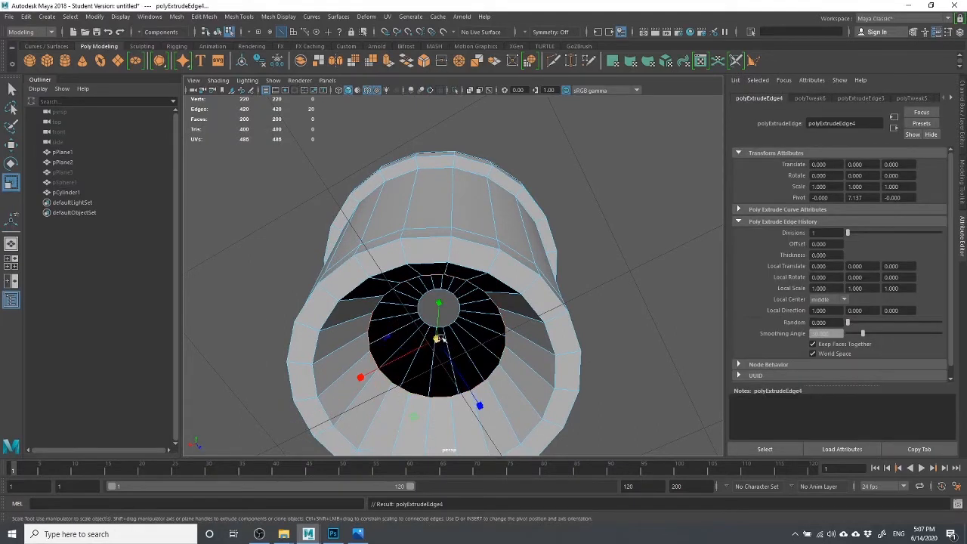
left_click_drag(435, 340, 372, 356)
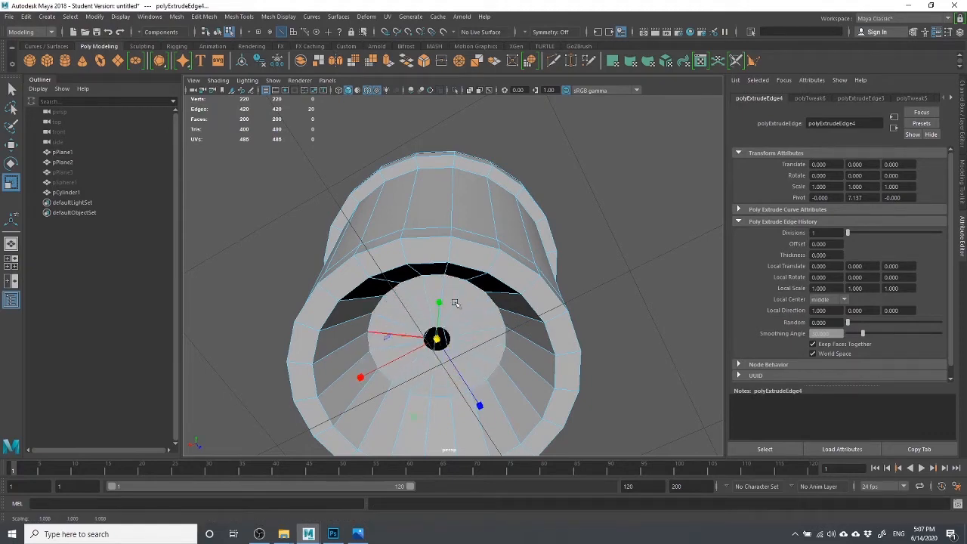
scroll(620, 326, "up", 3)
scroll(606, 326, "down", 3)
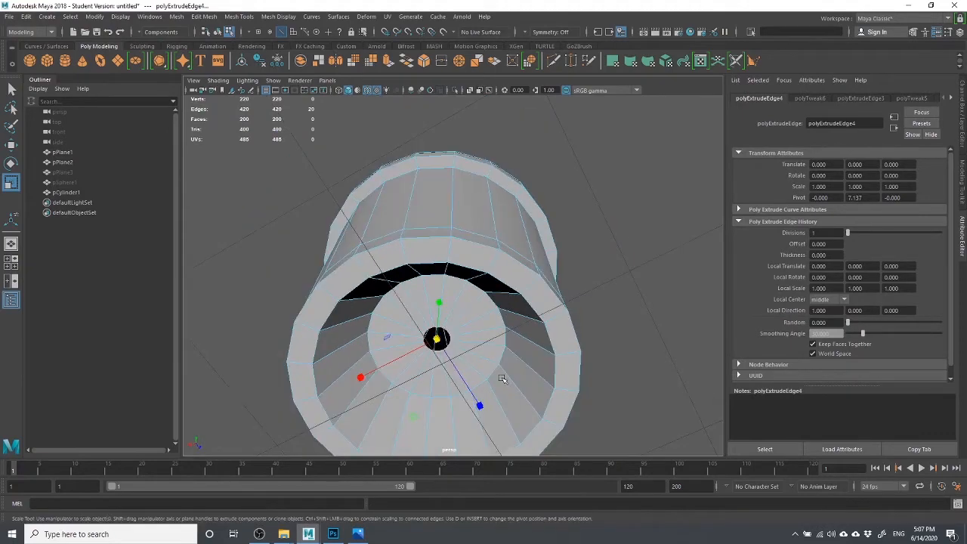
Collapse the small central hole loops of the base cap and the upper floor into single vertices.
left_click_drag(507, 382, 468, 274, "alt")
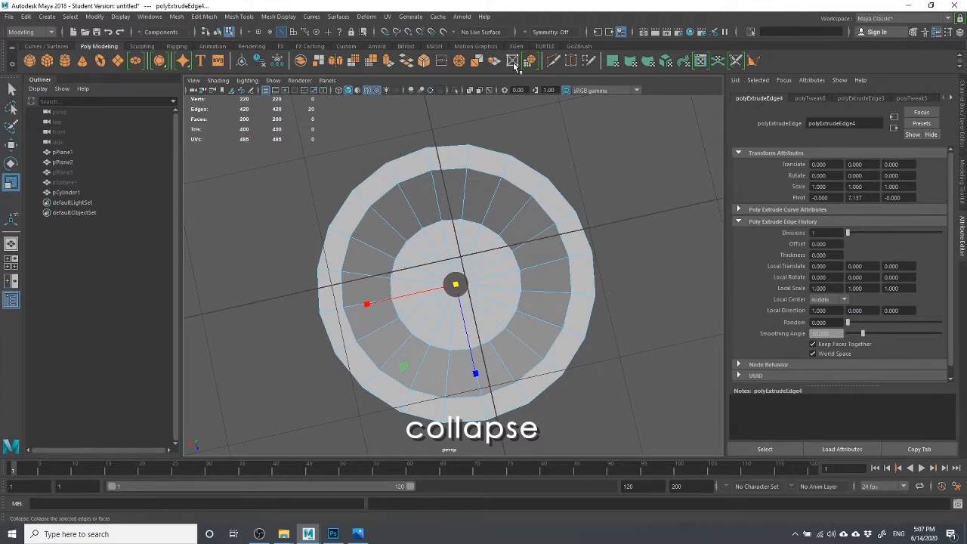
left_click(201, 18)
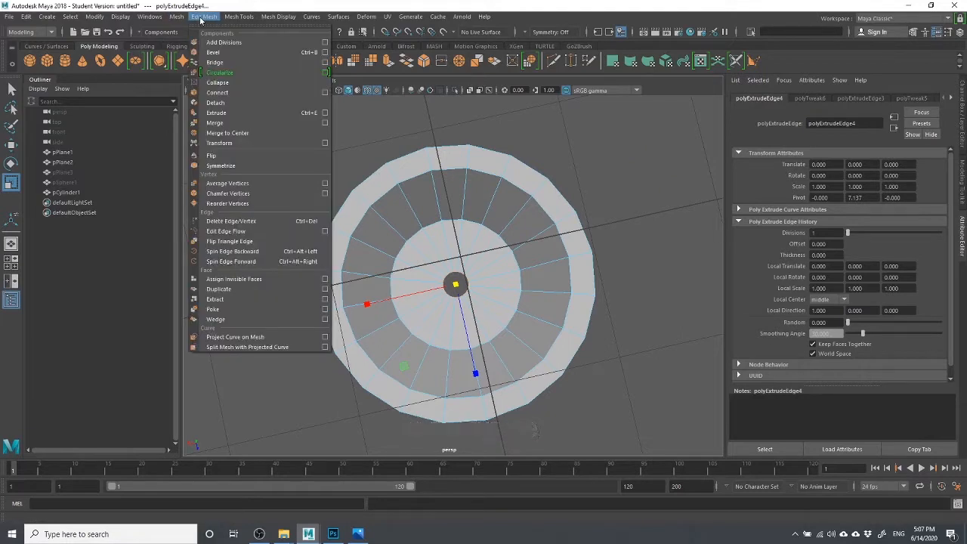
left_click(208, 83)
left_click_drag(536, 192, 466, 261, "alt")
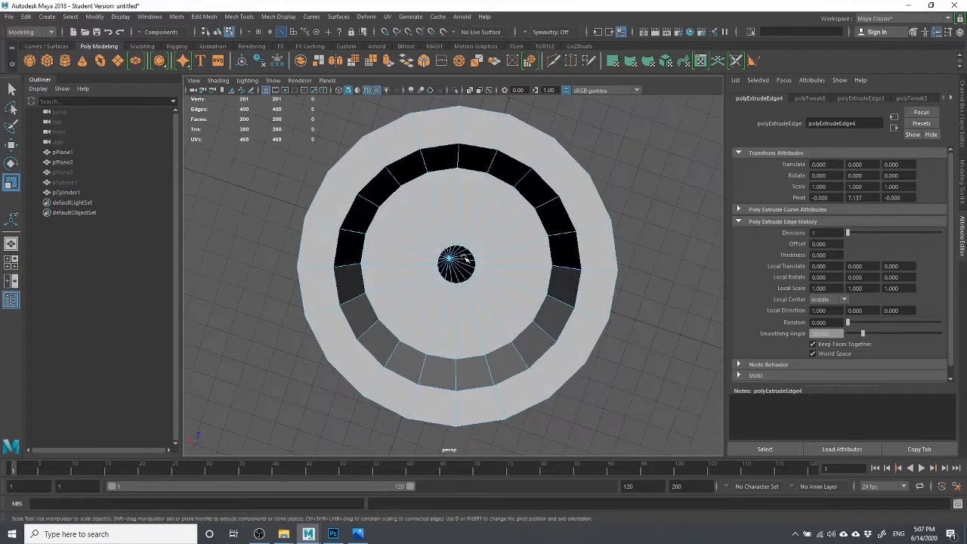
scroll(465, 261, "up", 5)
left_click(491, 238)
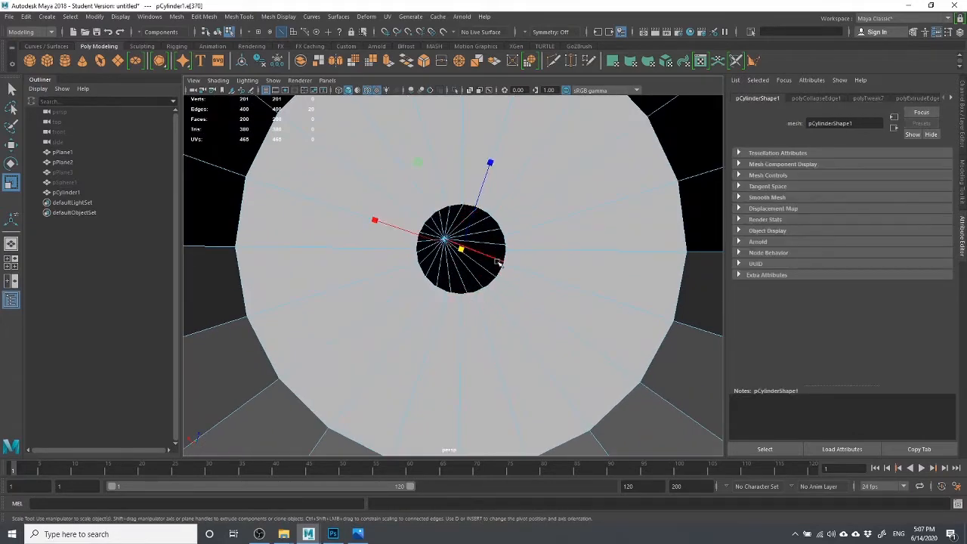
left_click(512, 61)
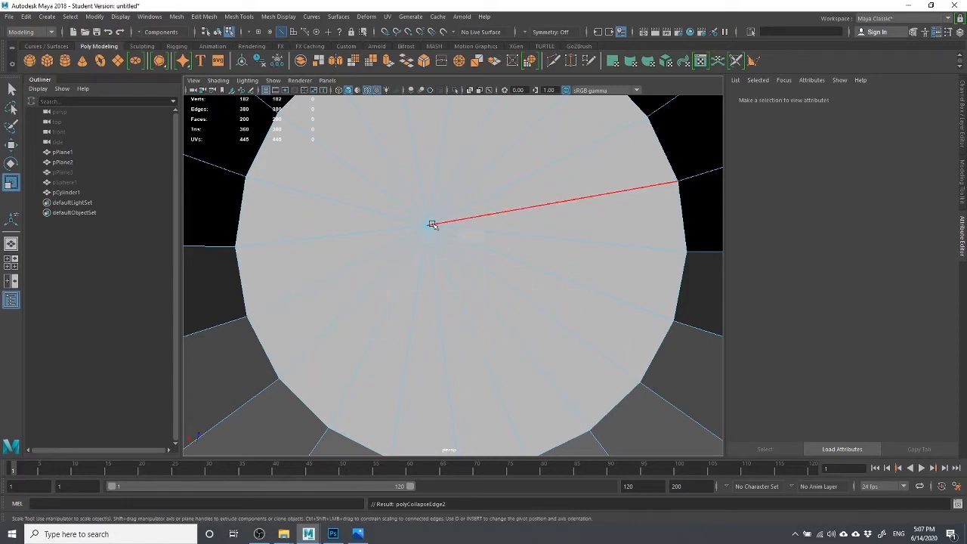
Select the centre vertex of the upper floor and show the Modeling Toolkit's transform settings.
right_click_drag(431, 224, 375, 225)
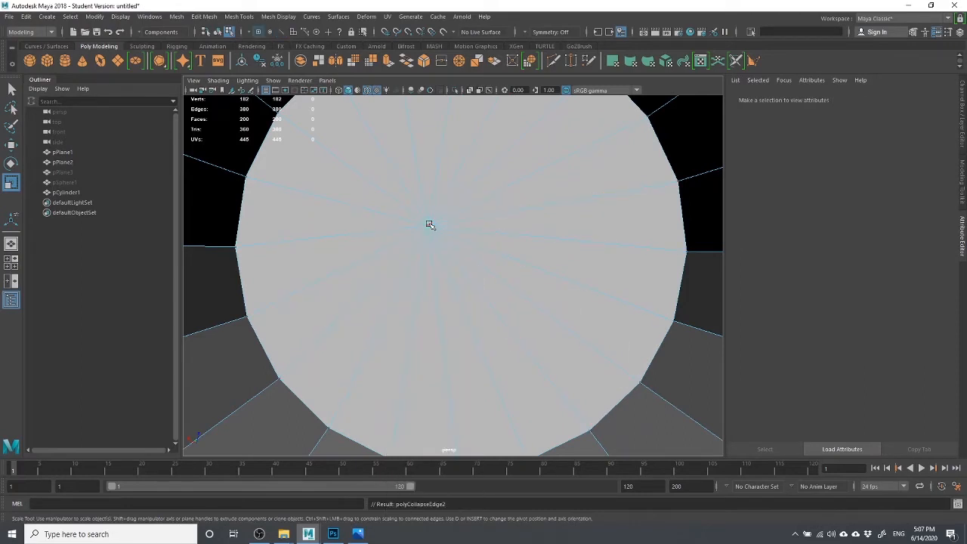
left_click(430, 224)
scroll(434, 261, "down", 3)
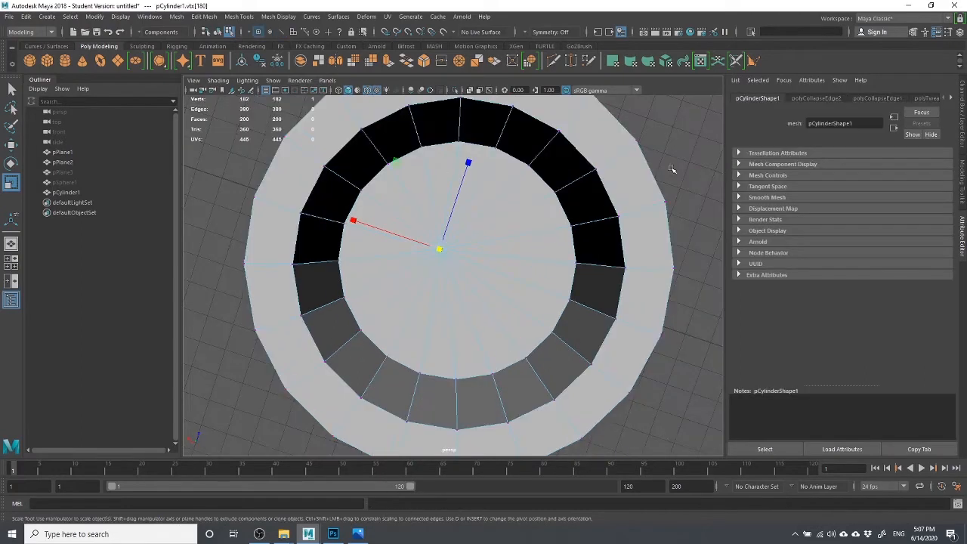
left_click(948, 32)
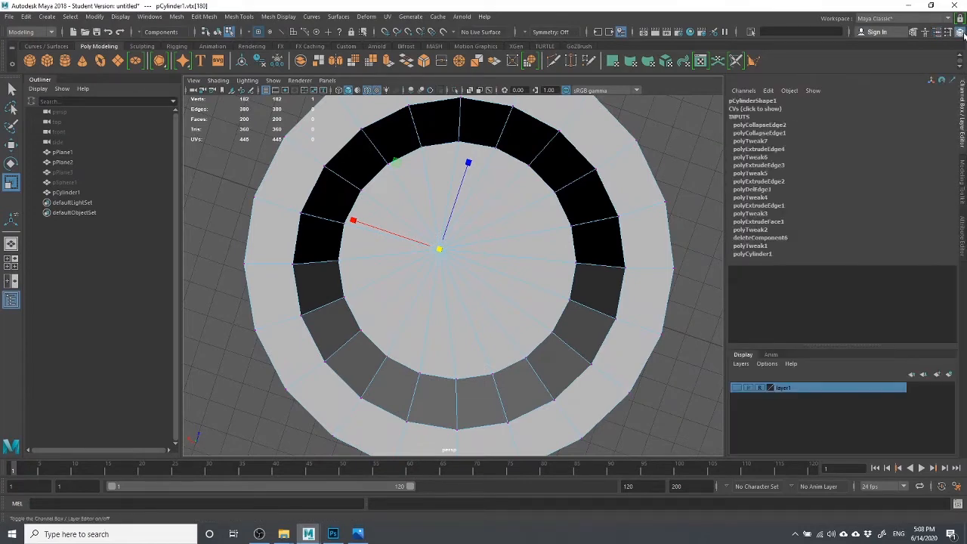
left_click_drag(605, 285, 437, 294, "alt")
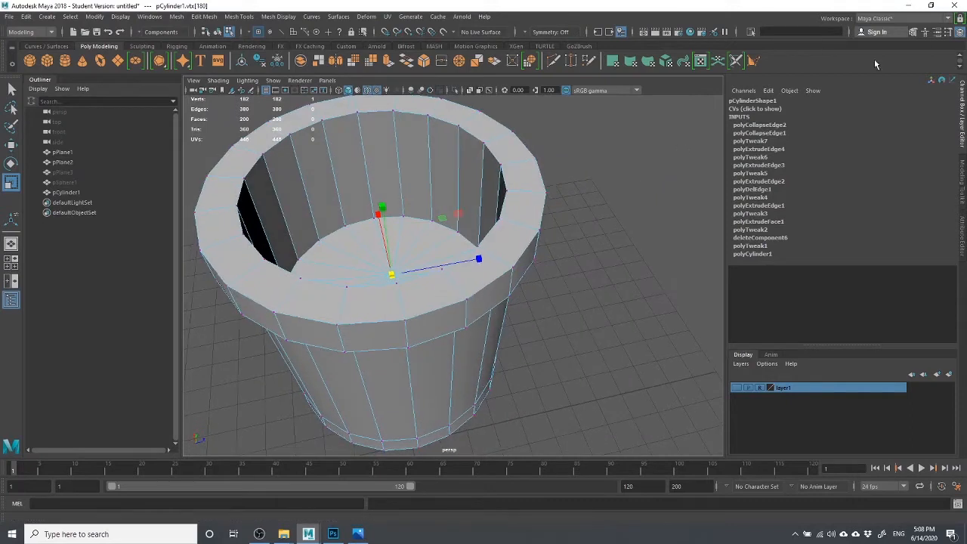
left_click(915, 35)
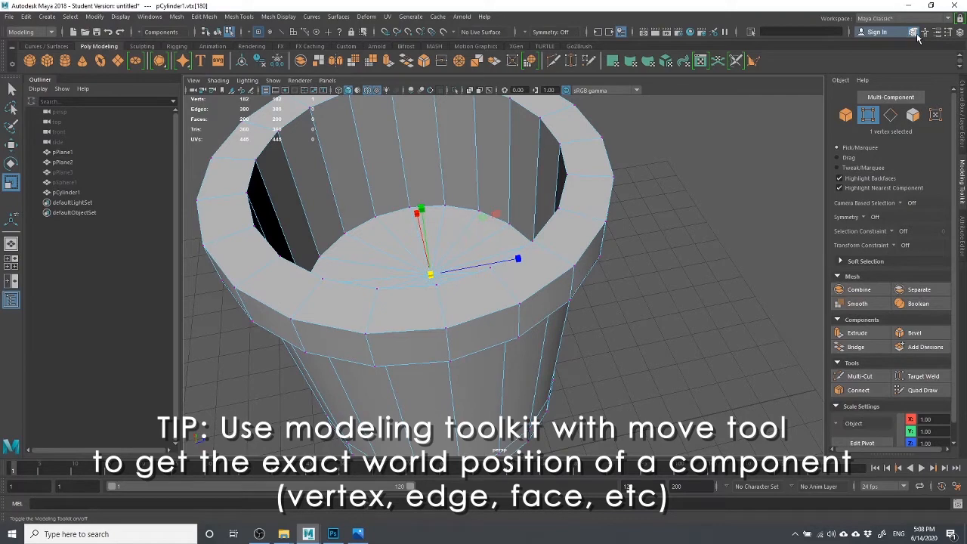
scroll(899, 413, "down", 1)
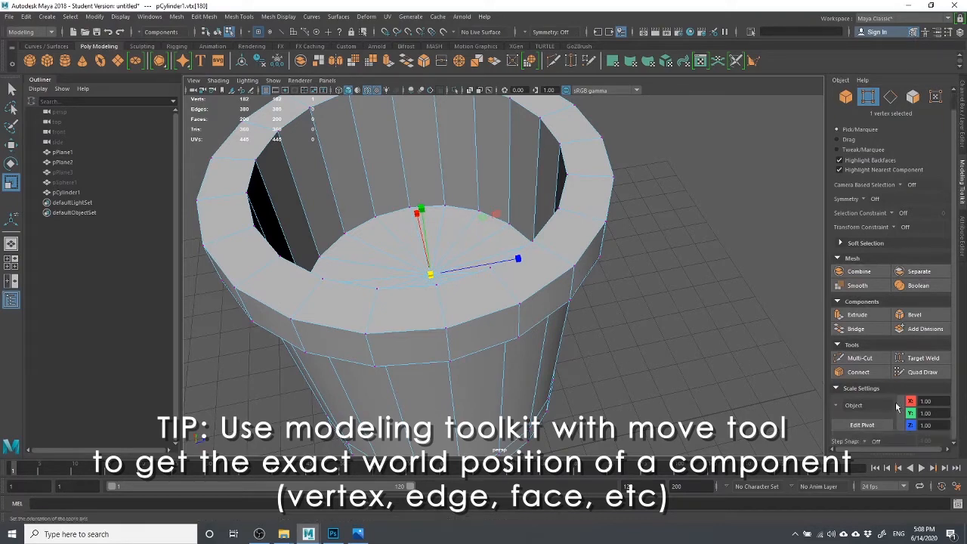
Activate the Move tool and set the upper floor's centre vertex to X 0 and Z 0.
left_click(933, 401)
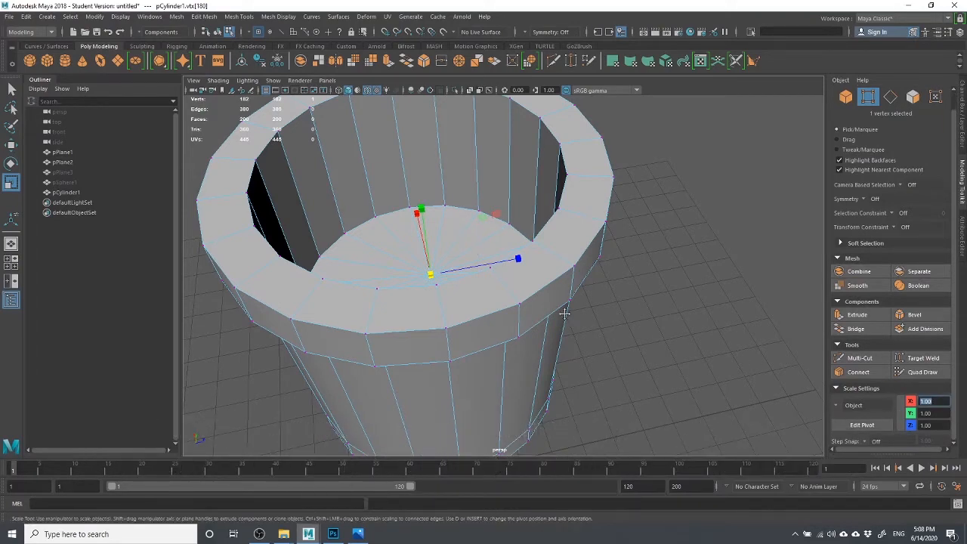
left_click_drag(565, 314, 537, 303, "alt")
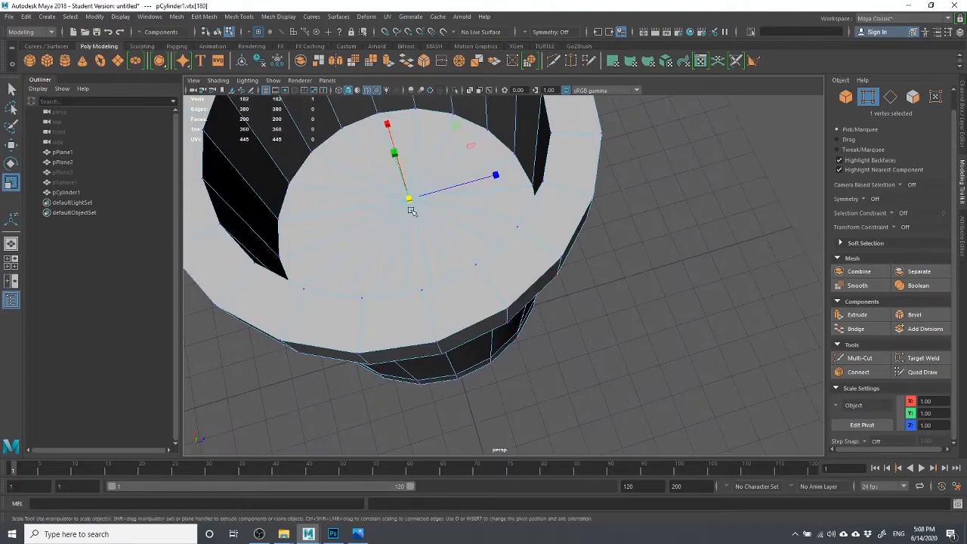
left_click_drag(411, 210, 438, 227, "alt")
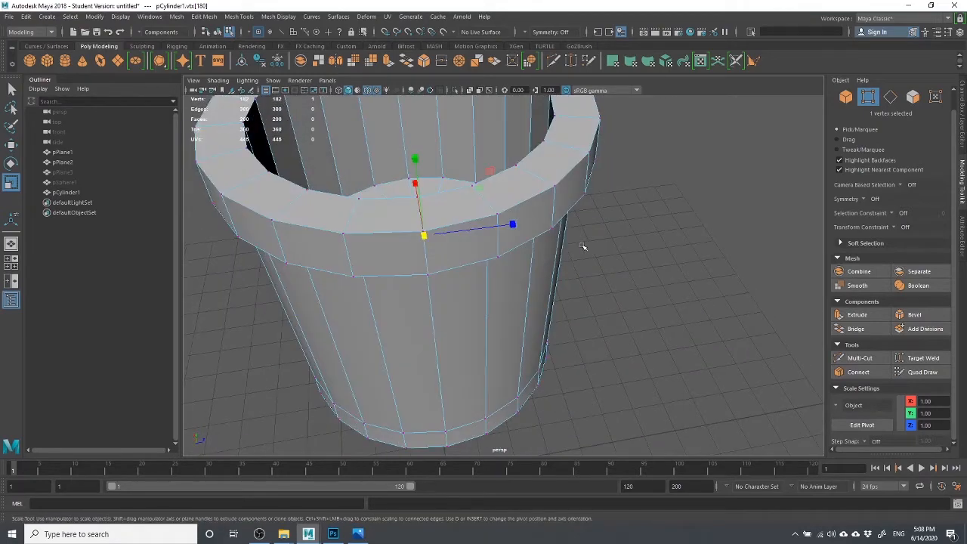
left_click_drag(583, 247, 445, 220, "alt")
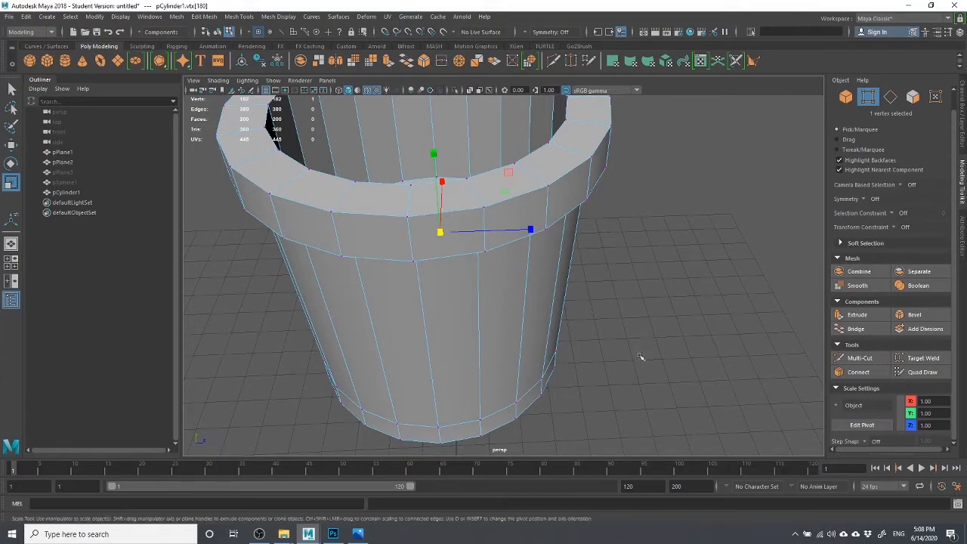
scroll(689, 330, "down", 1)
key("w")
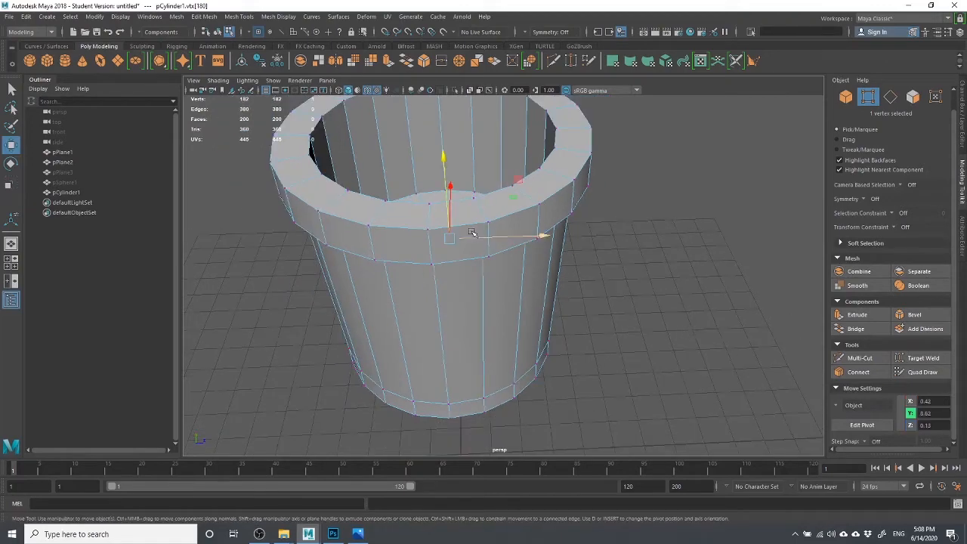
scroll(498, 228, "up", 2)
left_click_drag(503, 227, 503, 300, "alt")
scroll(435, 246, "up", 2)
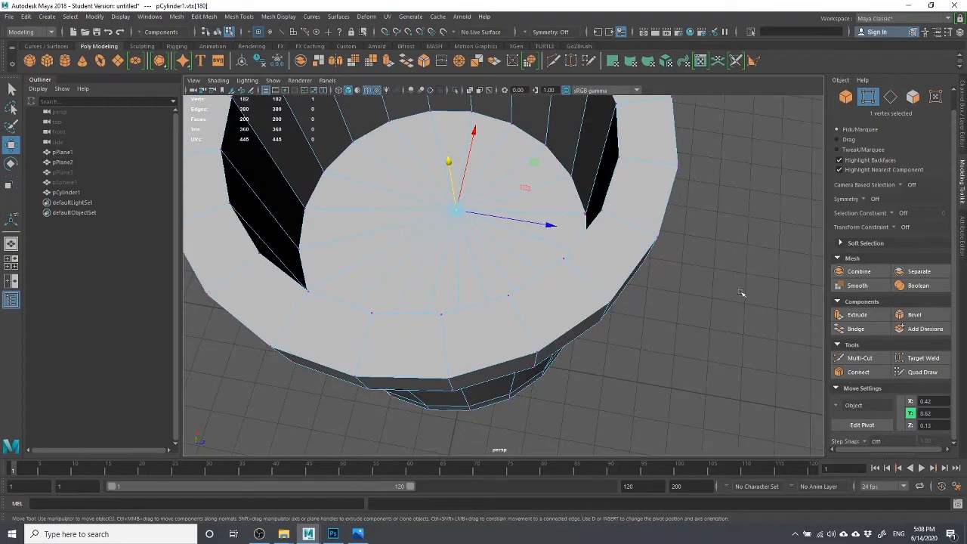
left_click_drag(941, 402, 896, 402)
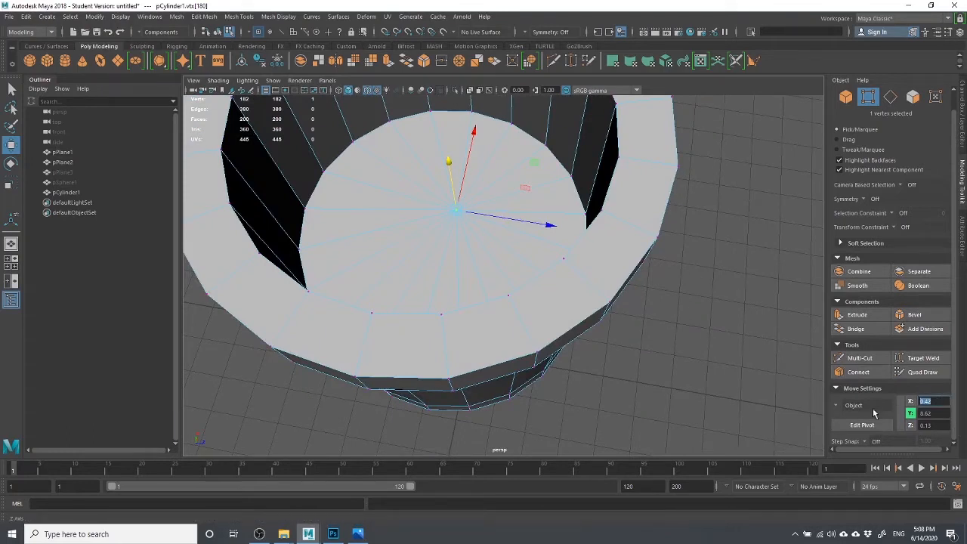
key("Tab")
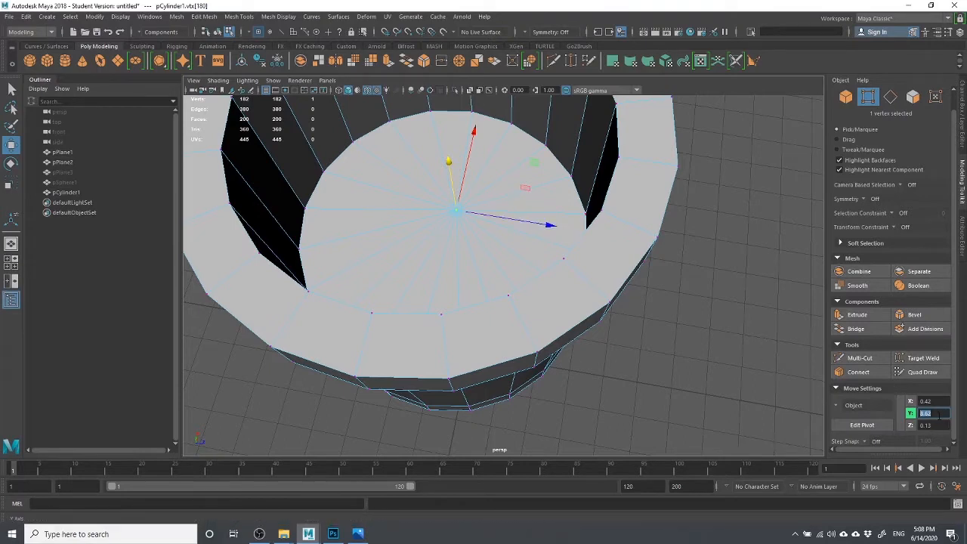
left_click(935, 402)
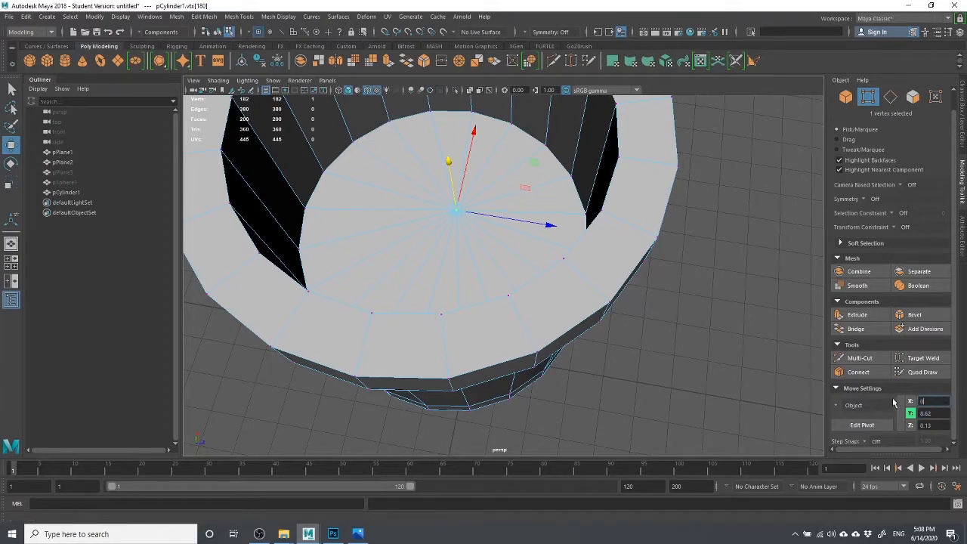
key("Return")
left_click_drag(935, 426, 817, 423)
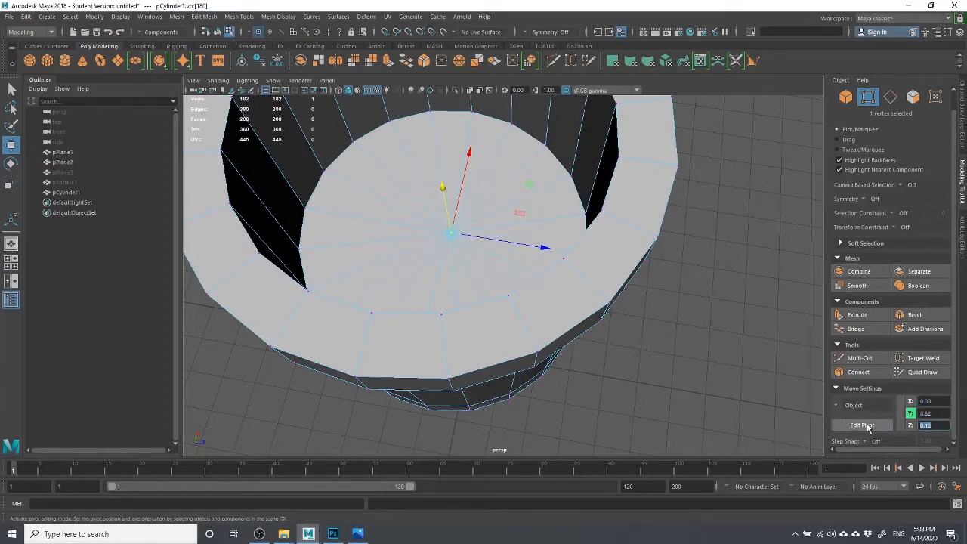
type("0")
key("Return")
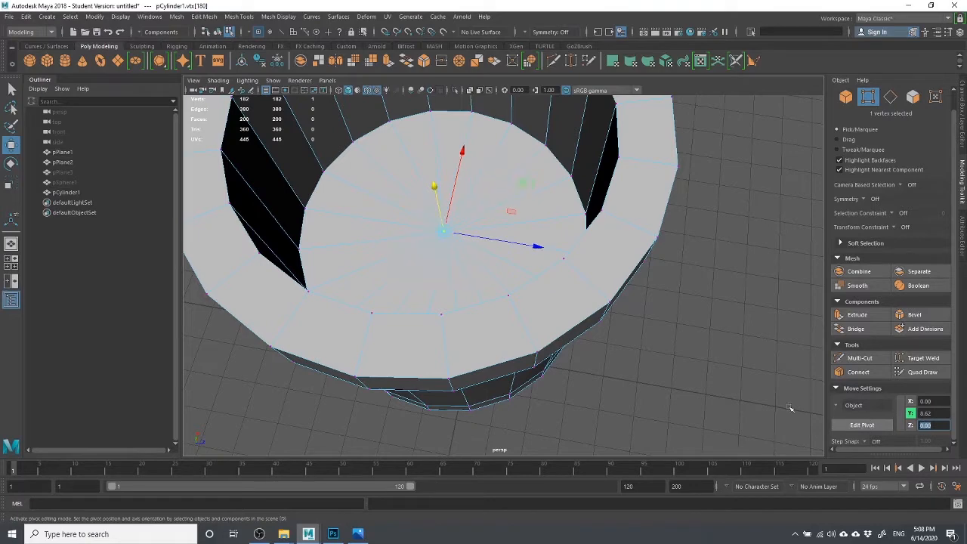
Select the centre vertex of the body's base cap and set it to X 0 and Z 0.
left_click_drag(734, 388, 491, 244, "alt")
left_click(473, 261)
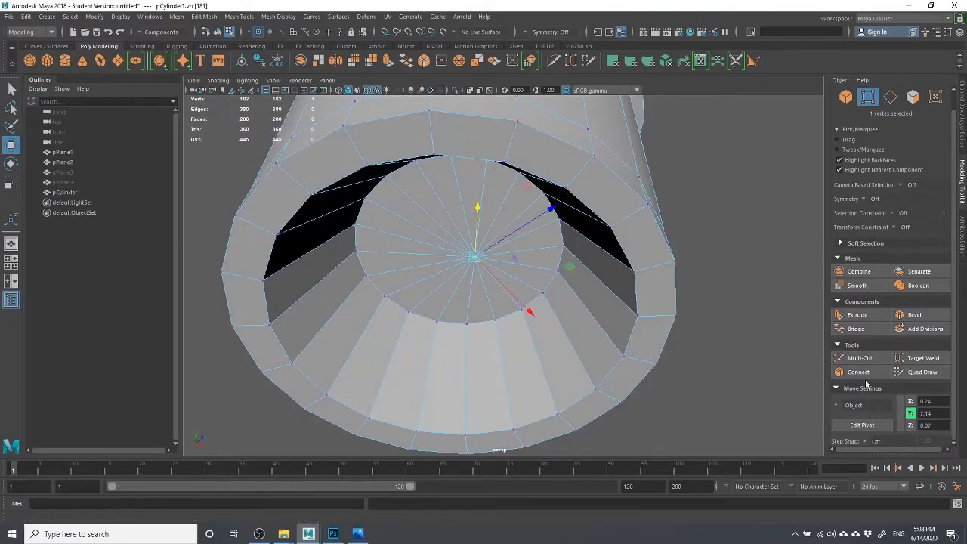
left_click(929, 402)
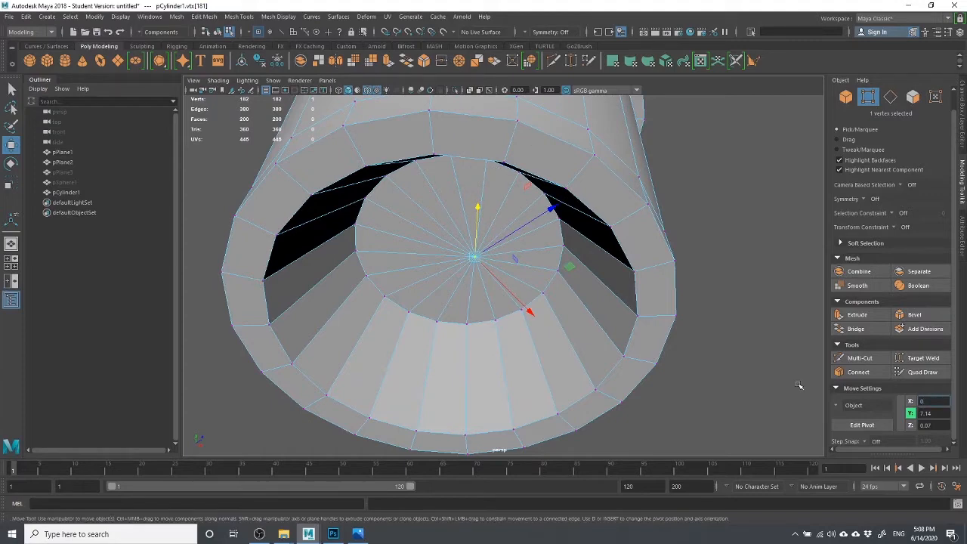
key("Tab")
key("Tab")
type("0")
key("Return")
scroll(567, 173, "down", 7)
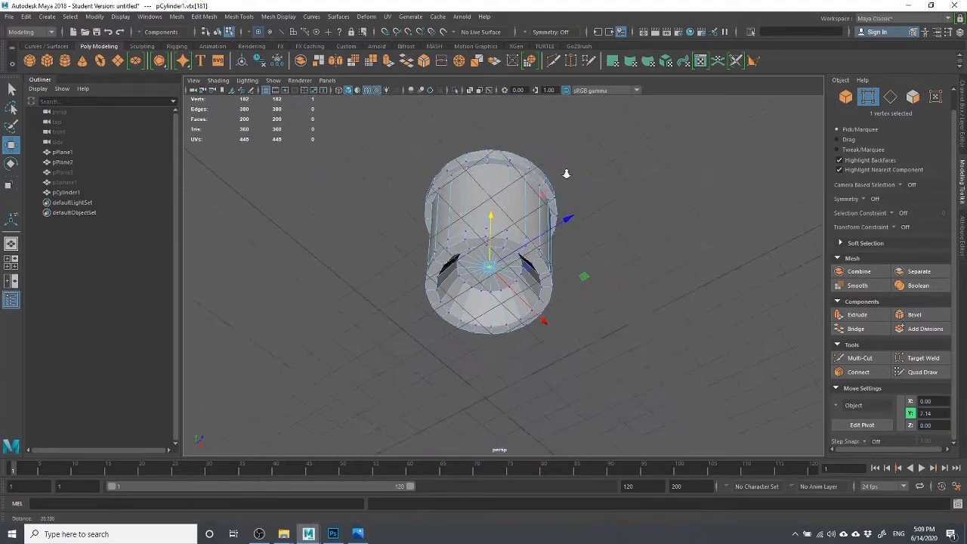
Undo the last centre-vertex moves and delete all triangular faces of the upper floor and base cap.
left_click_drag(567, 174, 553, 321, "alt")
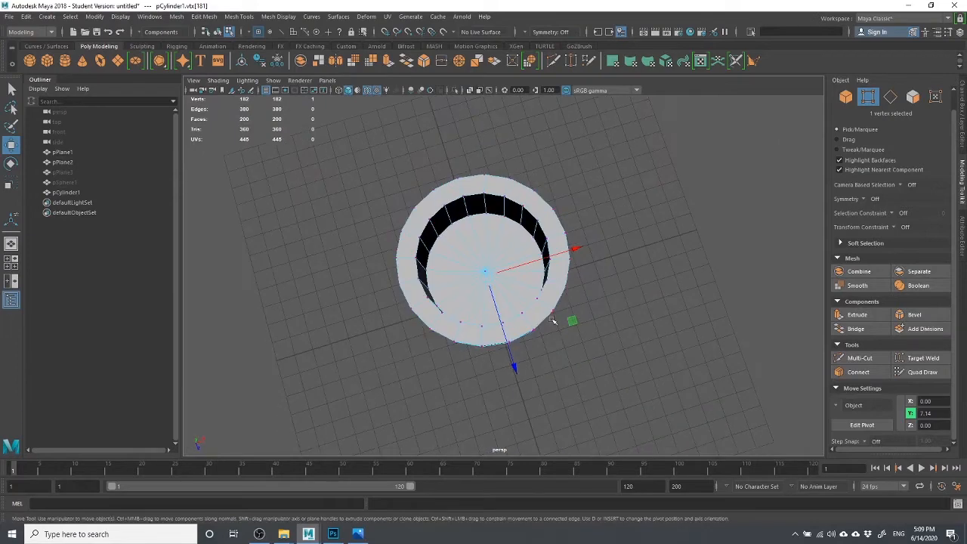
scroll(553, 321, "up", 5)
left_click_drag(518, 266, 599, 237, "alt")
right_click_drag(706, 255, 708, 270)
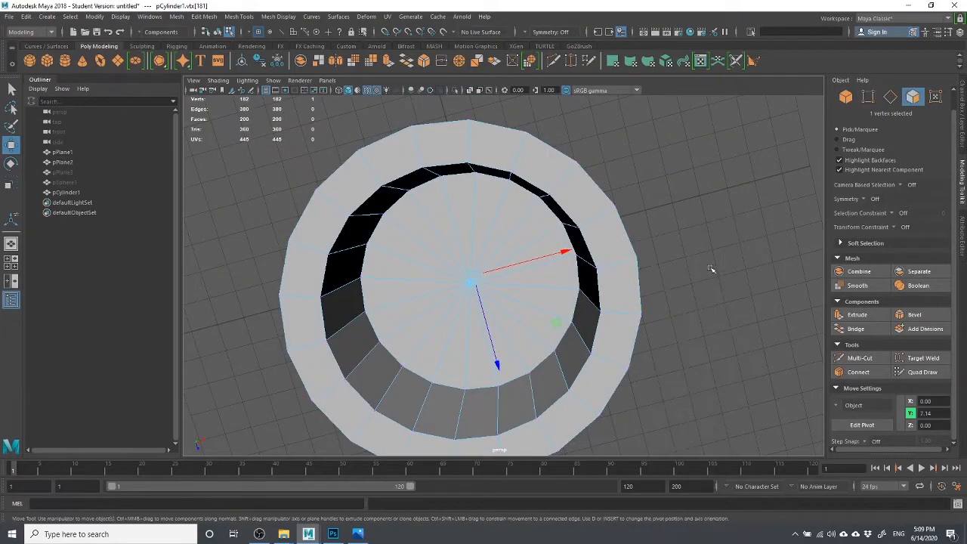
key("ctrl+z")
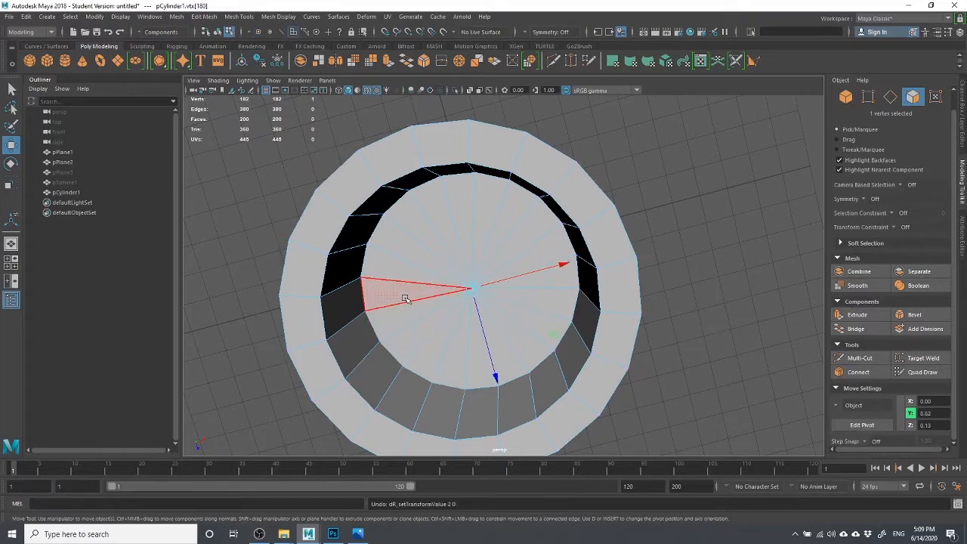
key("4")
left_click(470, 268)
left_click_drag(457, 258, 489, 292)
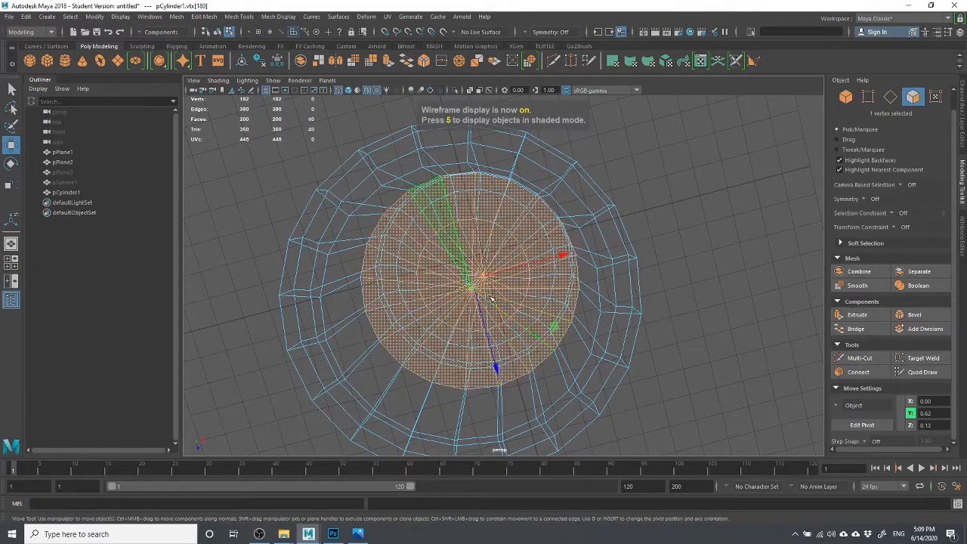
key("Delete")
right_click_drag(629, 220, 676, 203)
left_click(729, 183)
scroll(610, 285, "down", 3)
scroll(605, 284, "up", 3)
key("5")
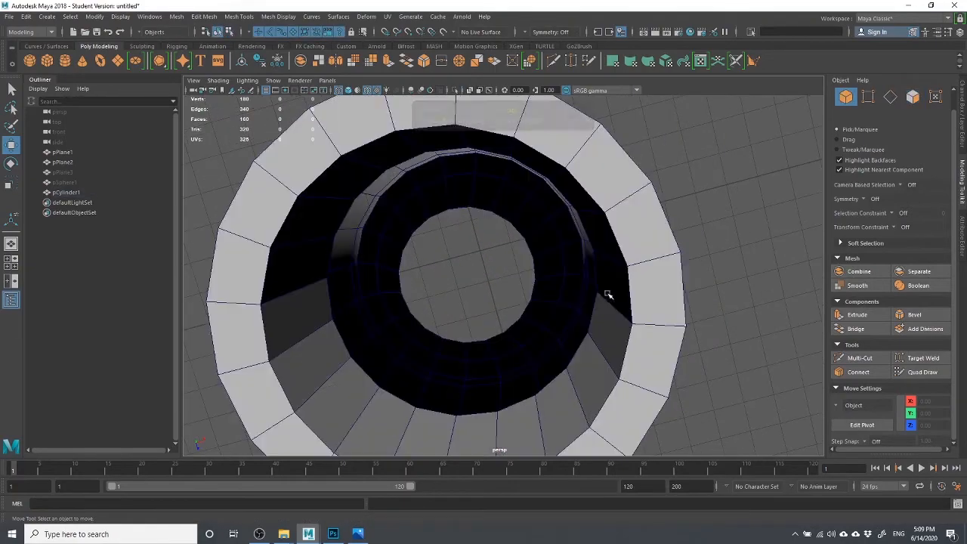
Close the openings in the body's base and inner floor with Fill Hole and examine the resulting caps.
left_click(633, 338)
left_click_drag(633, 338, 503, 309, "alt")
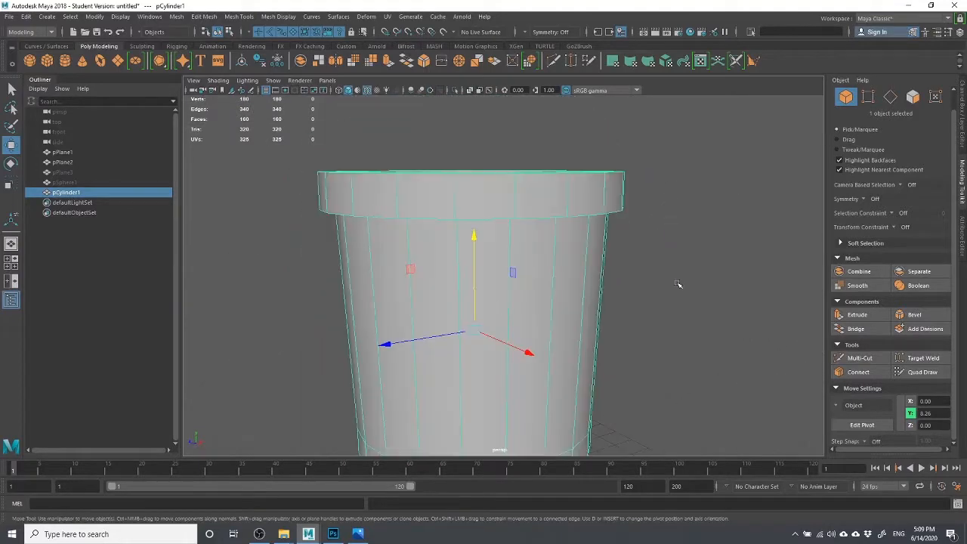
left_click(639, 324)
scroll(639, 324, "down", 3)
left_click_drag(639, 325, 590, 316, "alt")
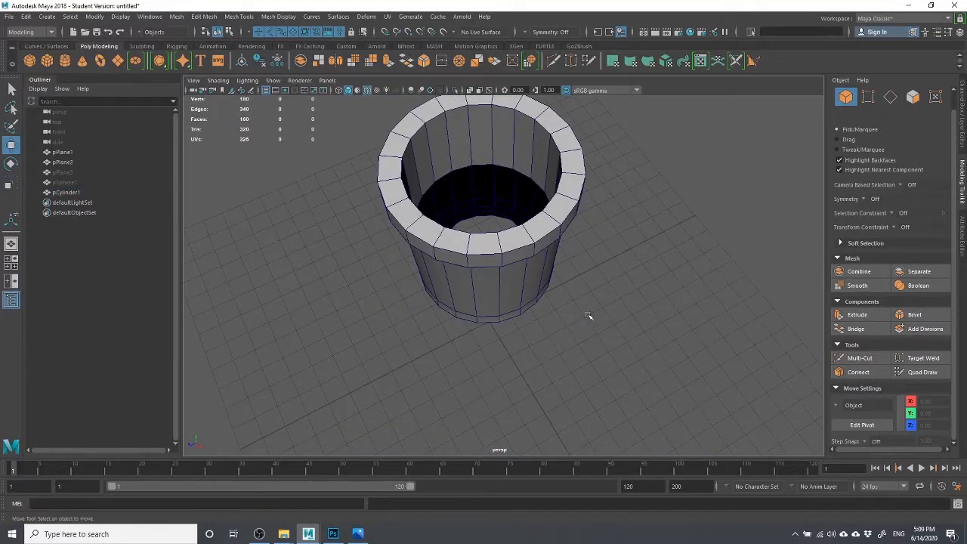
left_click(178, 18)
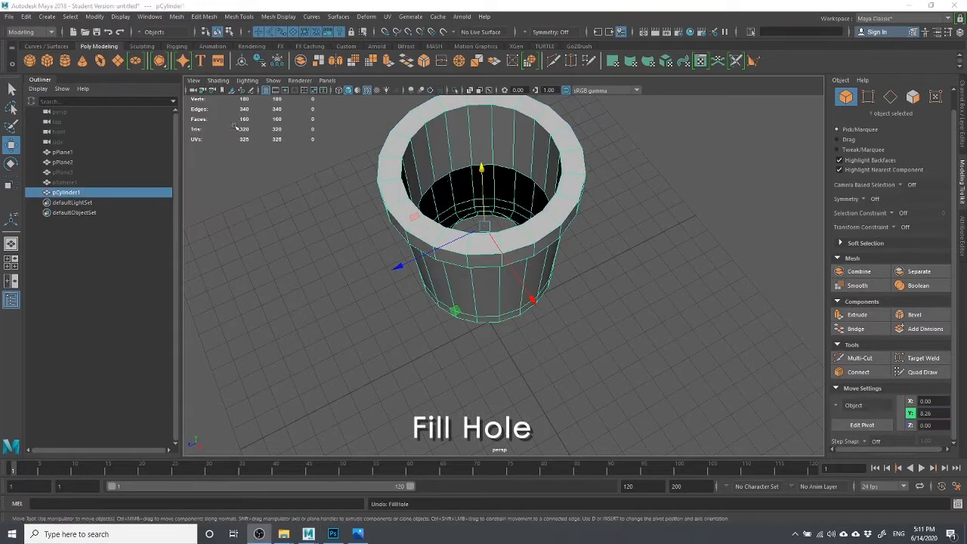
left_click(176, 17)
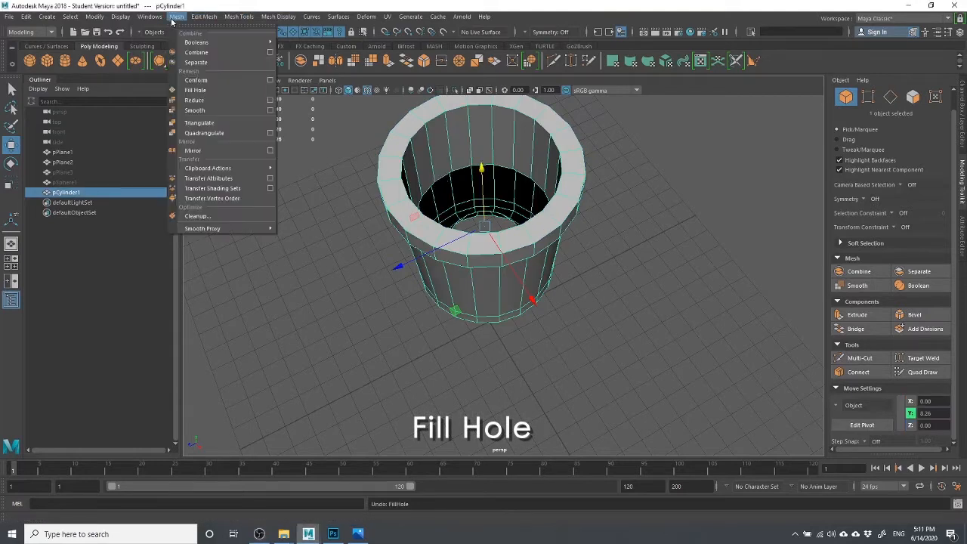
left_click(205, 92)
left_click_drag(505, 240, 574, 240, "alt")
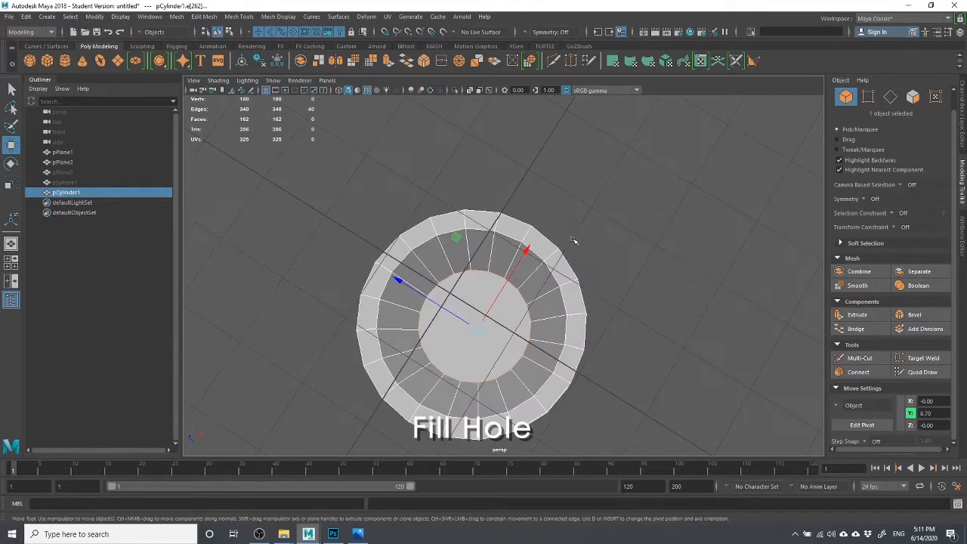
right_click_drag(574, 240, 599, 247, "alt")
left_click(717, 203)
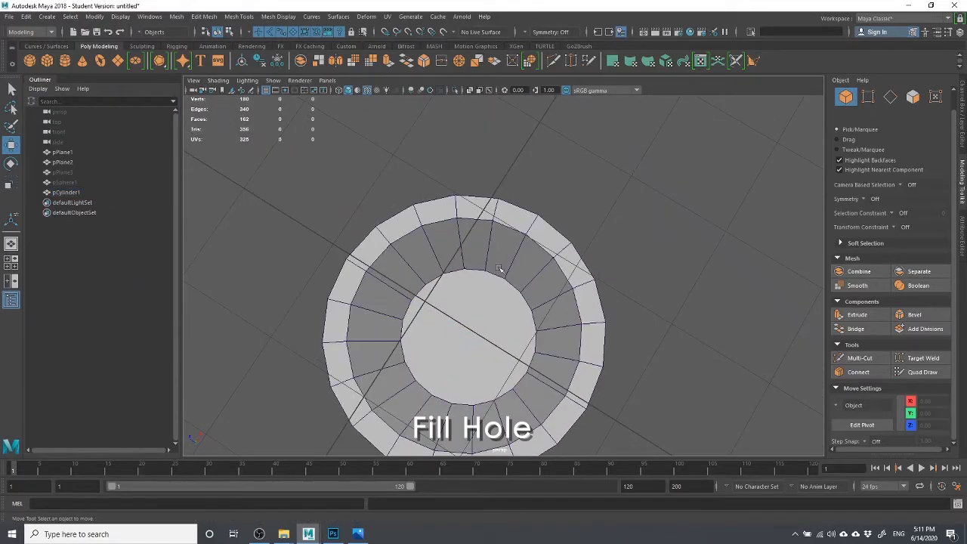
left_click_drag(478, 278, 475, 298, "alt")
right_click_drag(474, 298, 493, 281)
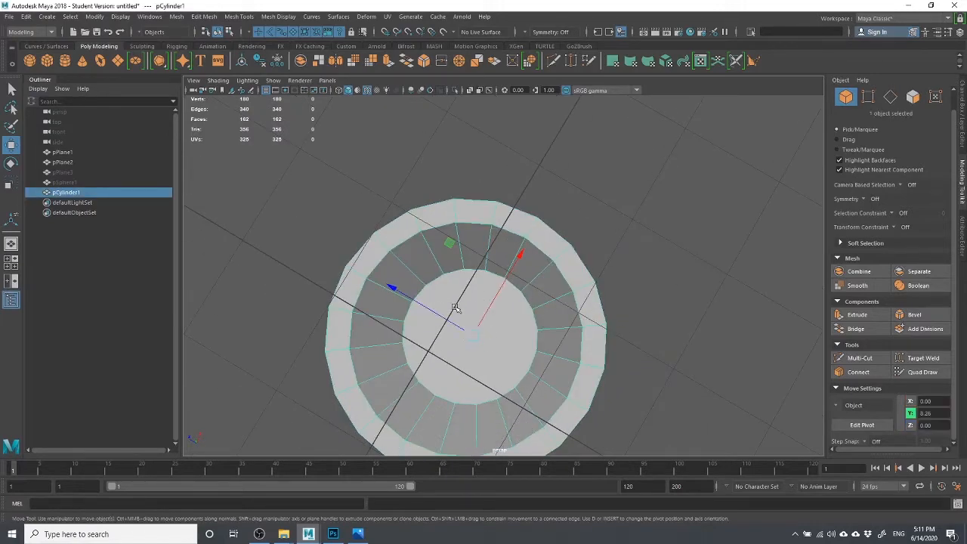
left_click(615, 181)
left_click(446, 348)
left_click_drag(474, 372, 526, 362, "alt")
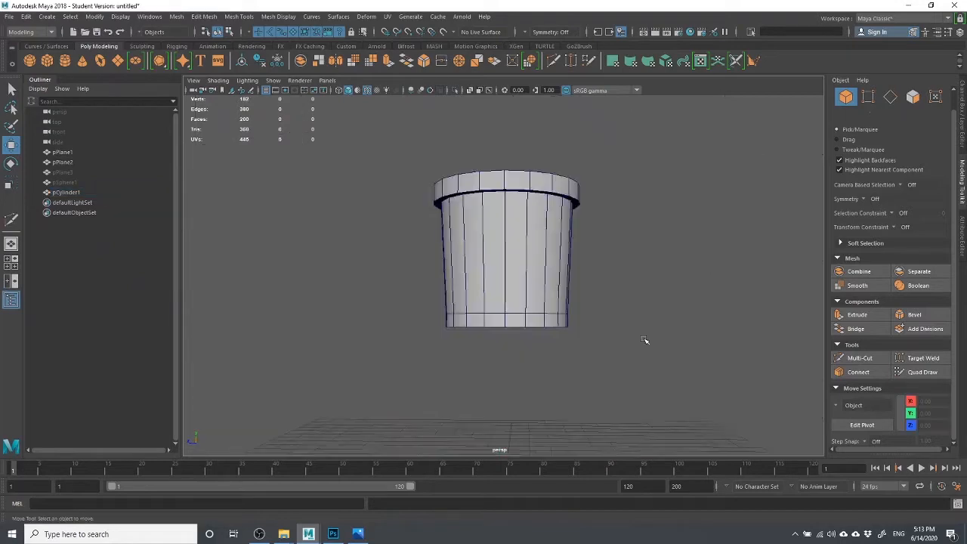
Unhide the dome object pSphere1 above the body.
left_click_drag(643, 339, 649, 272, "alt")
scroll(648, 271, "up", 2)
left_click(596, 187)
scroll(668, 219, "down", 1)
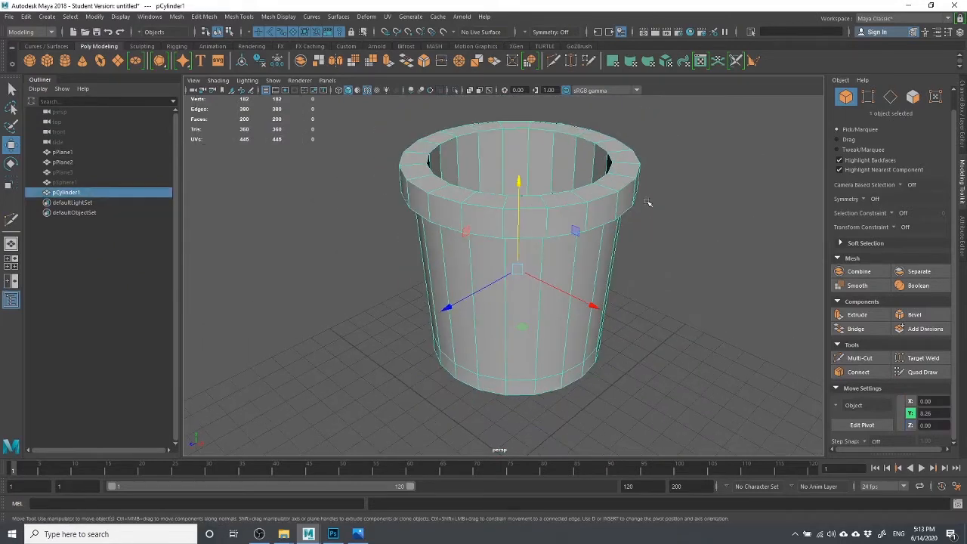
scroll(648, 202, "down", 3)
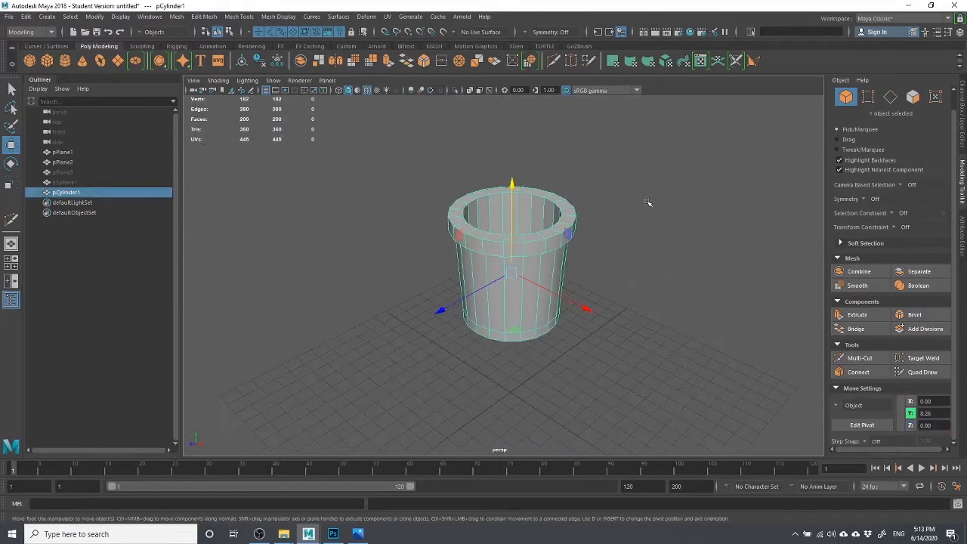
left_click(76, 152)
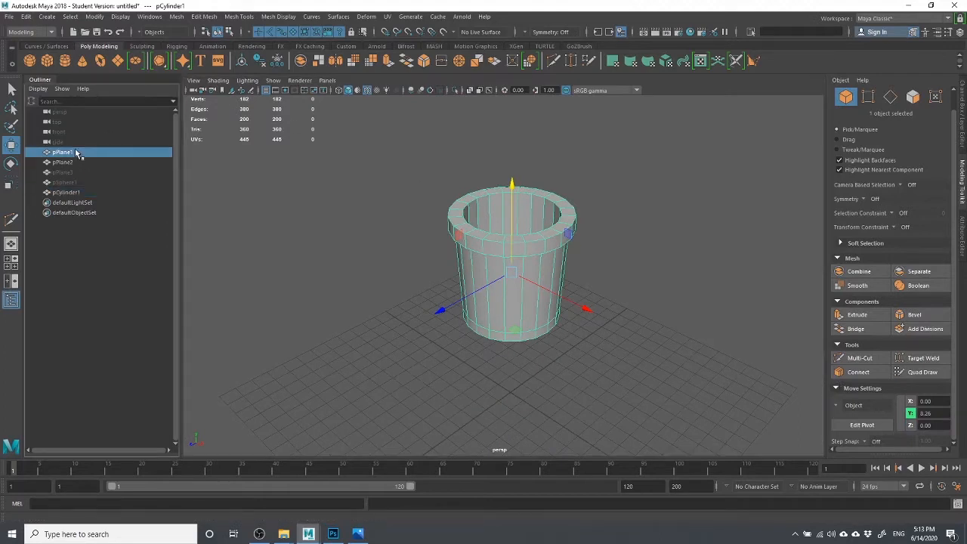
left_click(72, 194)
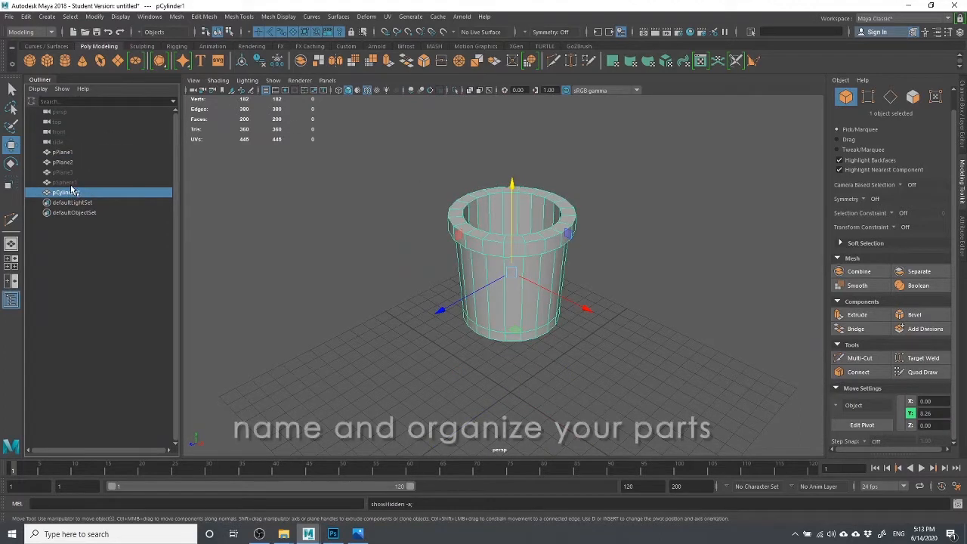
left_click(65, 183)
key("shift+h")
left_click(634, 206)
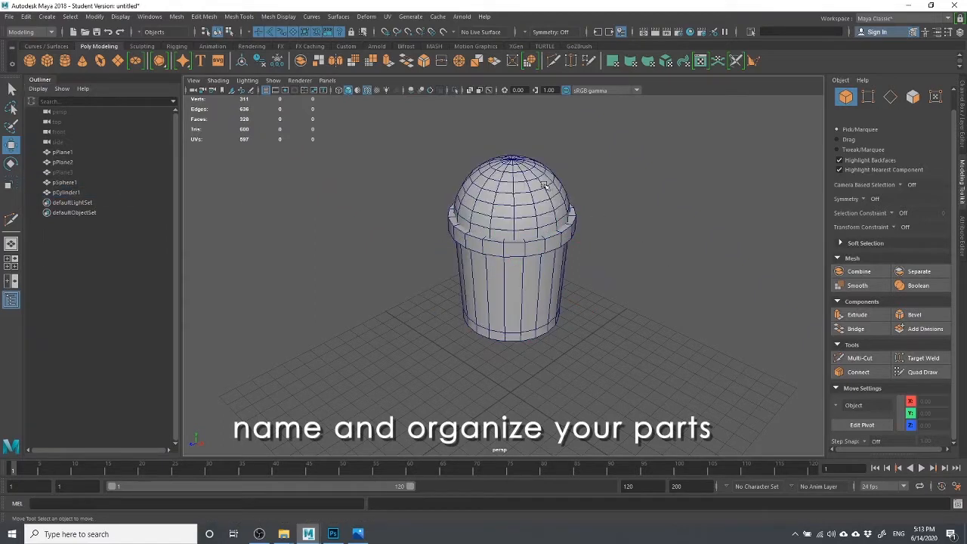
Select the dome and rename it HeadDome.
left_click(538, 190)
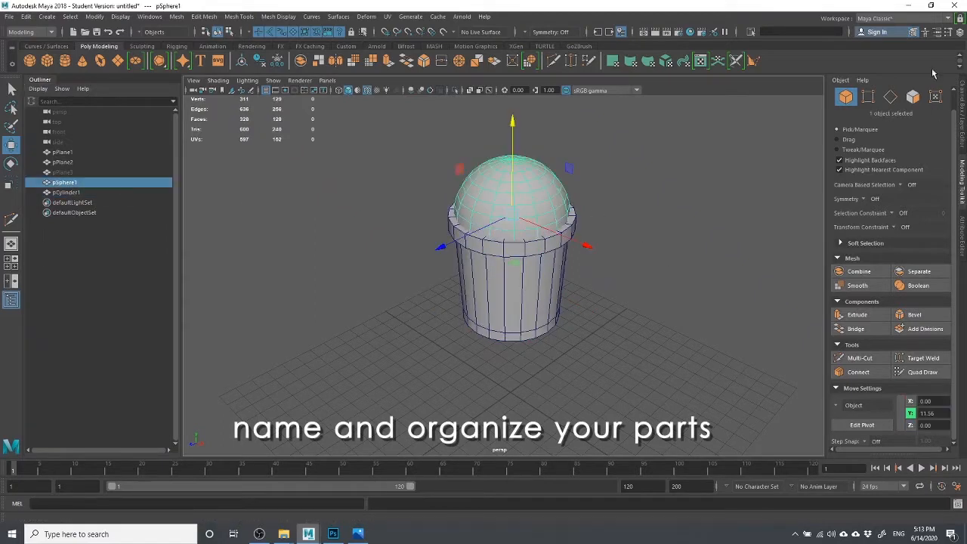
left_click(959, 31)
double_click(768, 101)
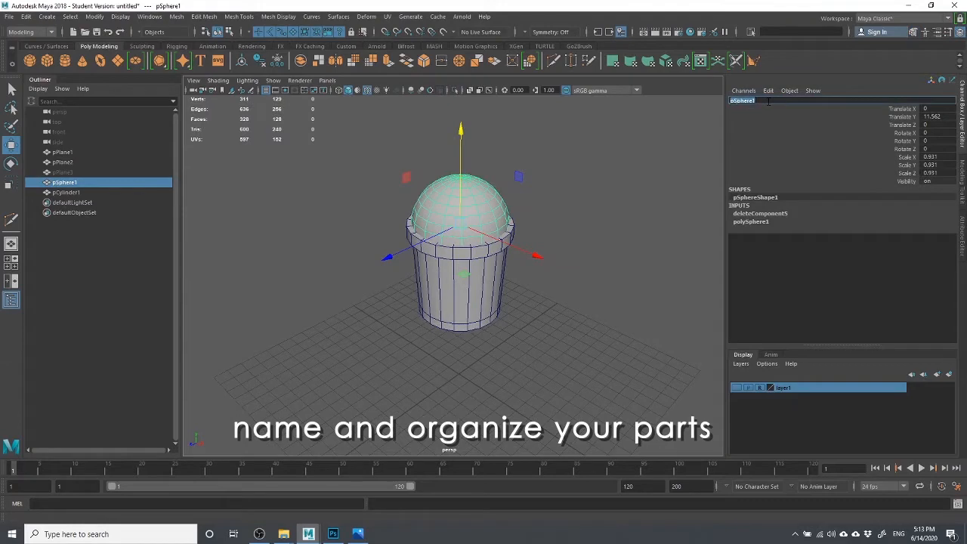
type("HeadDome")
key("Return")
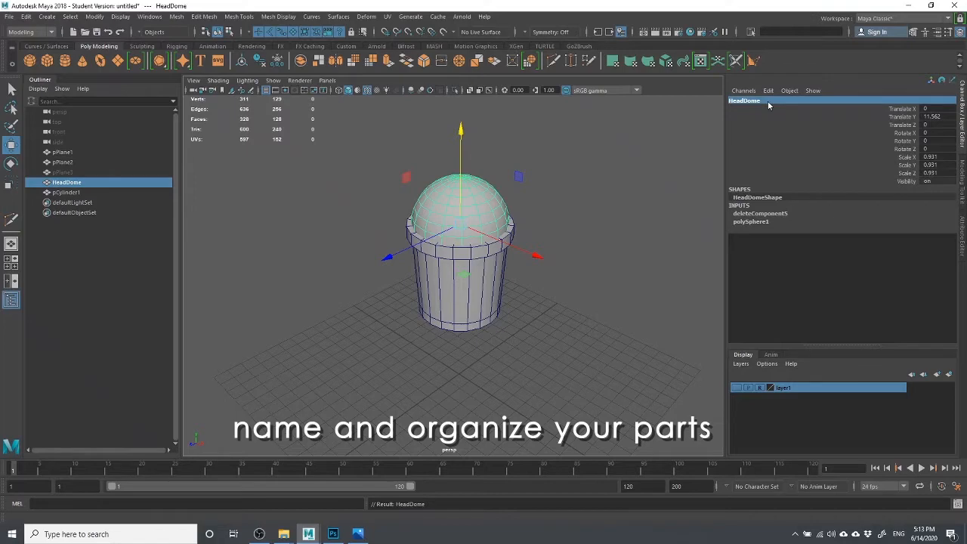
Rename the body cylinder pCylinder1 as Body.
left_click(620, 213)
scroll(498, 313, "up", 5)
left_click_drag(478, 270, 485, 307, "alt")
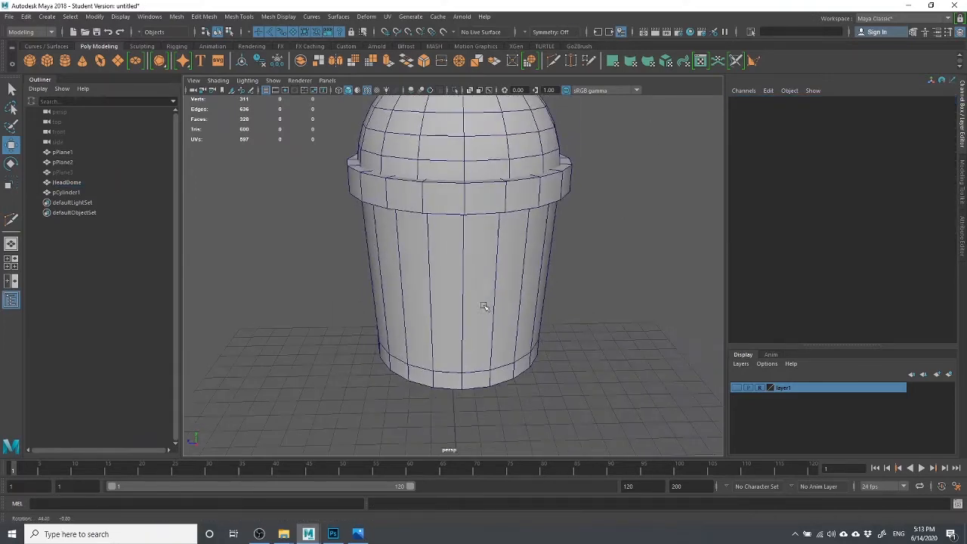
left_click(483, 125)
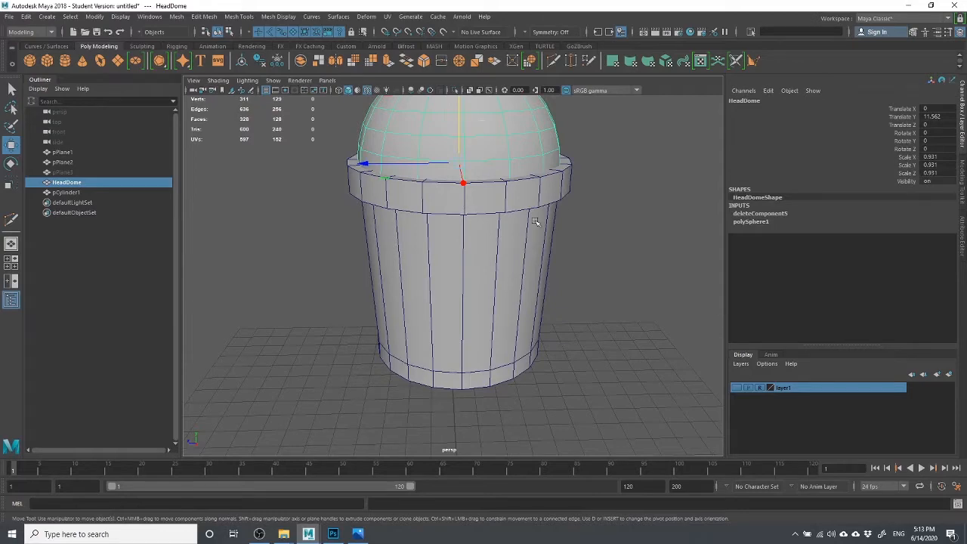
left_click_drag(509, 253, 543, 251, "alt")
middle_click_drag(543, 251, 547, 312, "alt")
left_click_drag(548, 311, 513, 276, "alt")
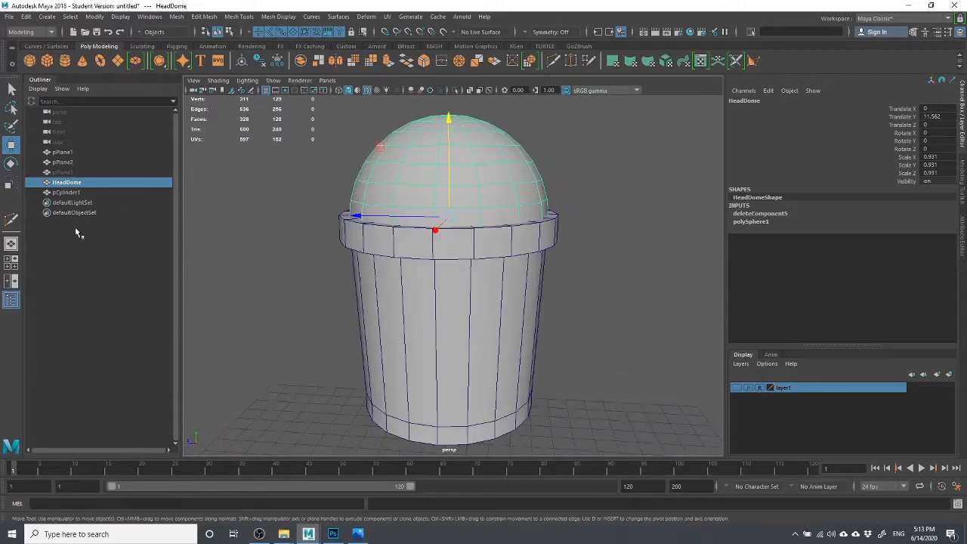
left_click(67, 193)
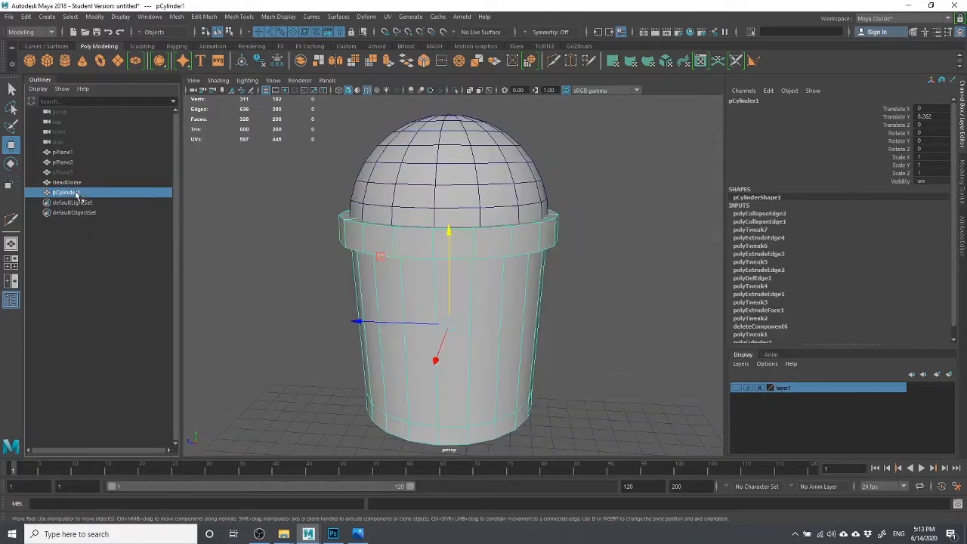
double_click(76, 193)
type("lody")
key("Return")
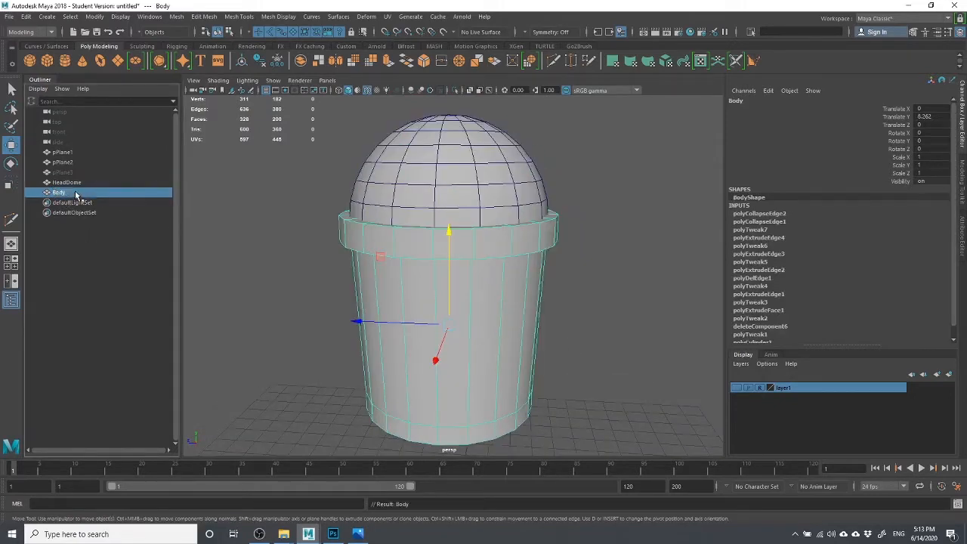
left_click(605, 273)
Delete the construction history of the Body object.
left_click(528, 295)
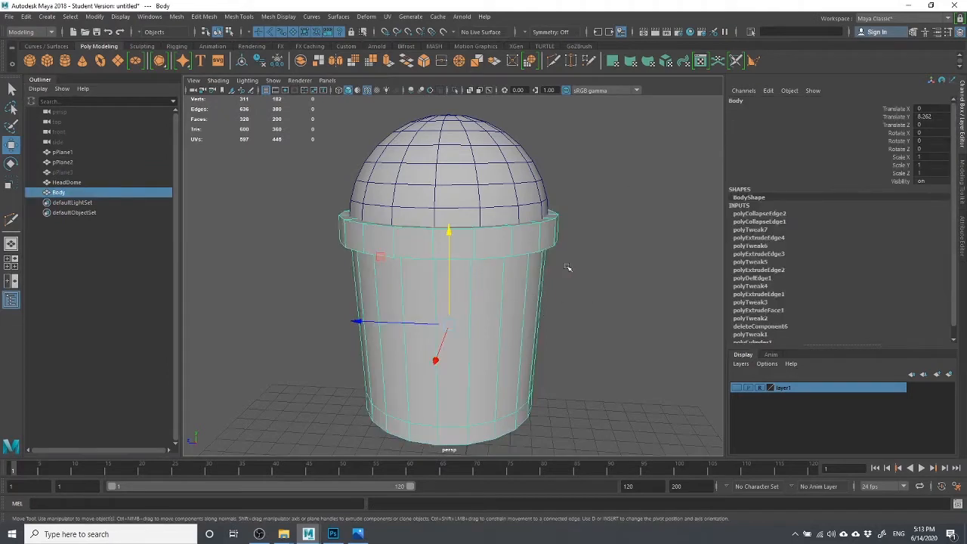
scroll(567, 268, "down", 3)
scroll(829, 266, "down", 1)
scroll(800, 314, "up", 1)
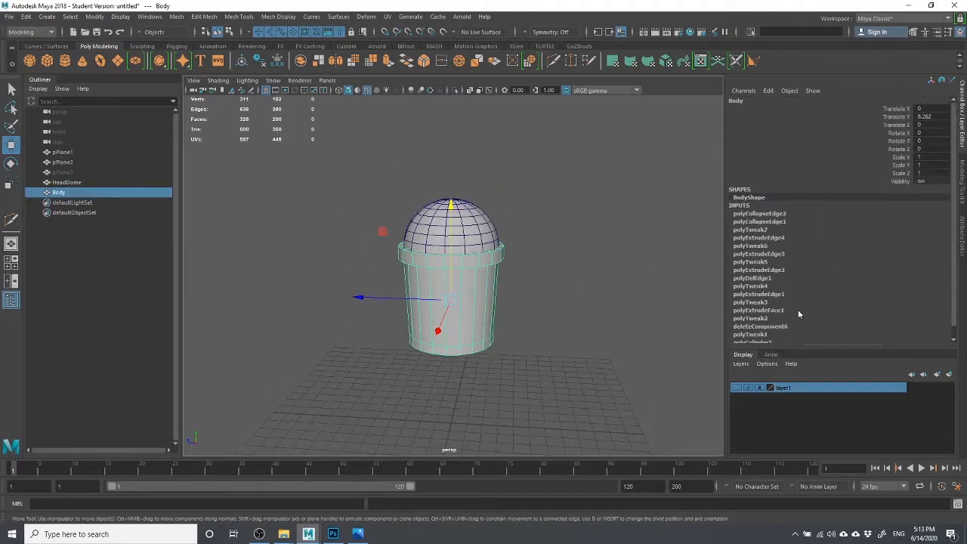
left_click(27, 16)
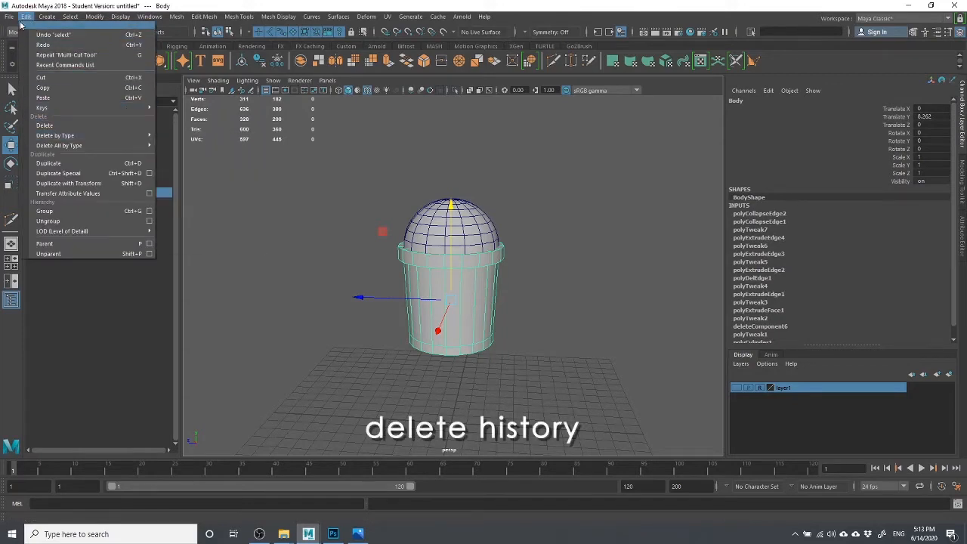
mouse_move(68, 137)
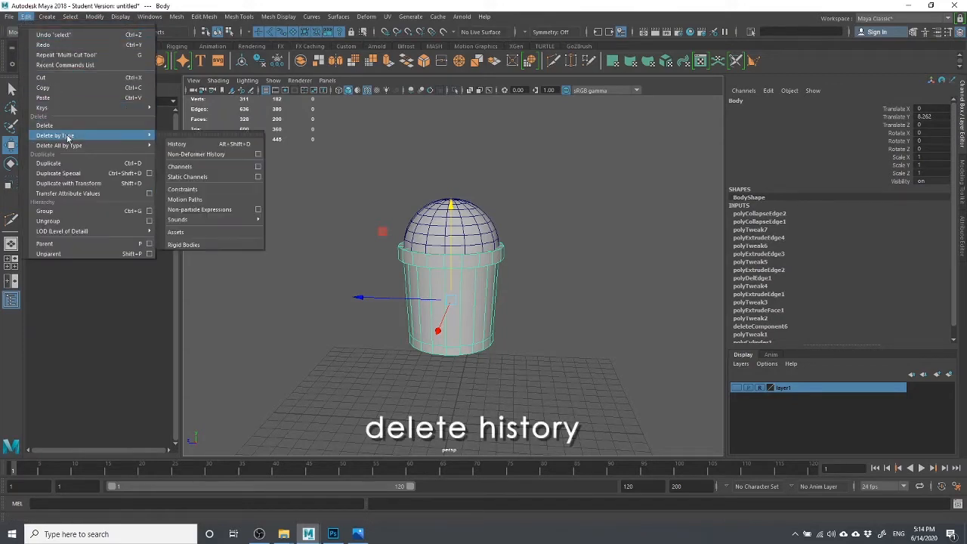
left_click(198, 144)
left_click(581, 308)
left_click(444, 272)
scroll(450, 313, "up", 5)
left_click_drag(450, 314, 565, 307, "alt")
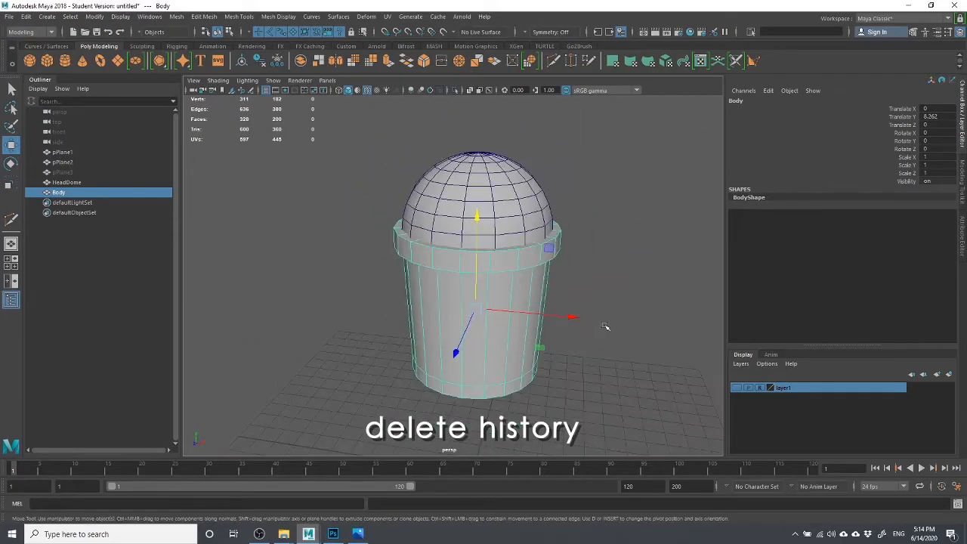
left_click(639, 319)
scroll(570, 298, "up", 3)
scroll(479, 248, "up", 2)
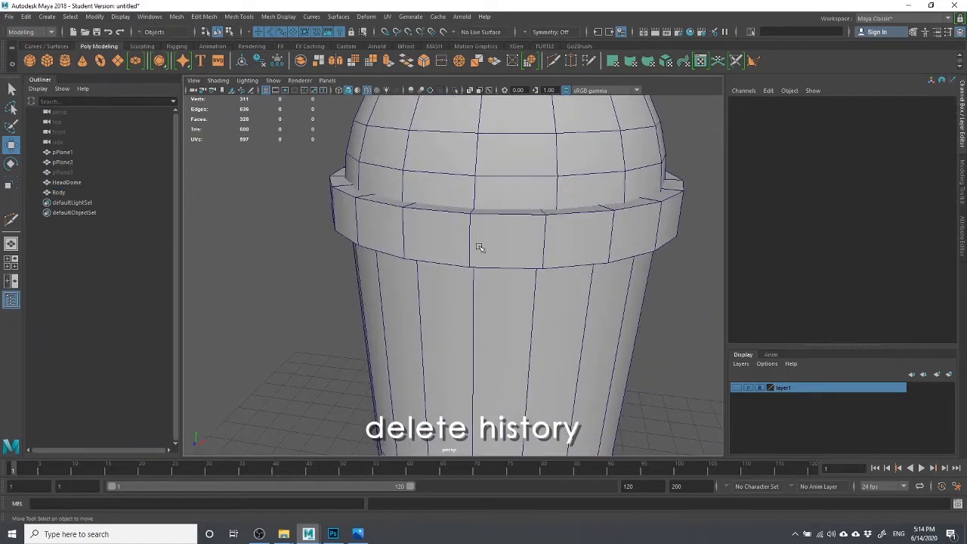
Try rotating the HeadDome about its Z axis, undo the rotation and deselect the dome.
left_click_drag(522, 253, 516, 274, "alt")
scroll(516, 274, "down", 5)
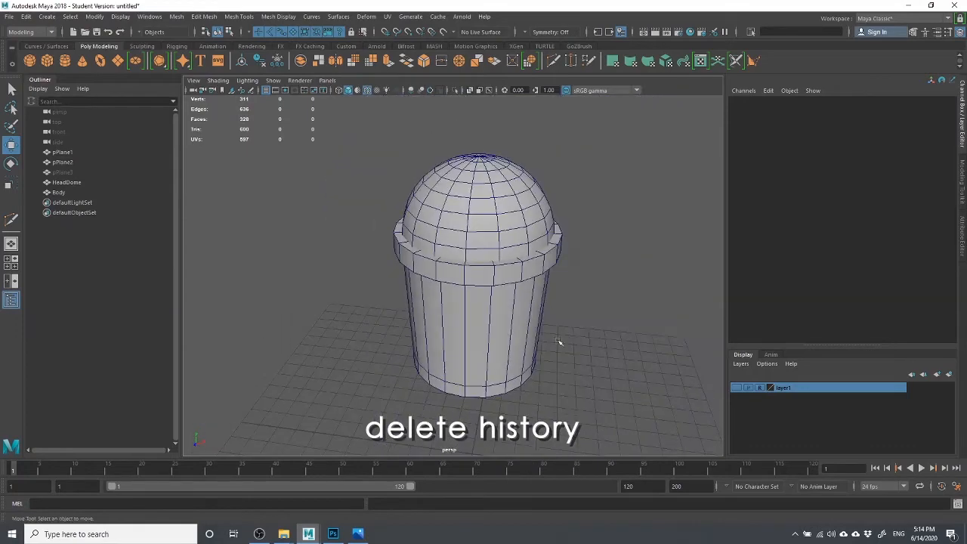
left_click(485, 198)
key("e")
left_click_drag(518, 151, 541, 172)
key("ctrl+z")
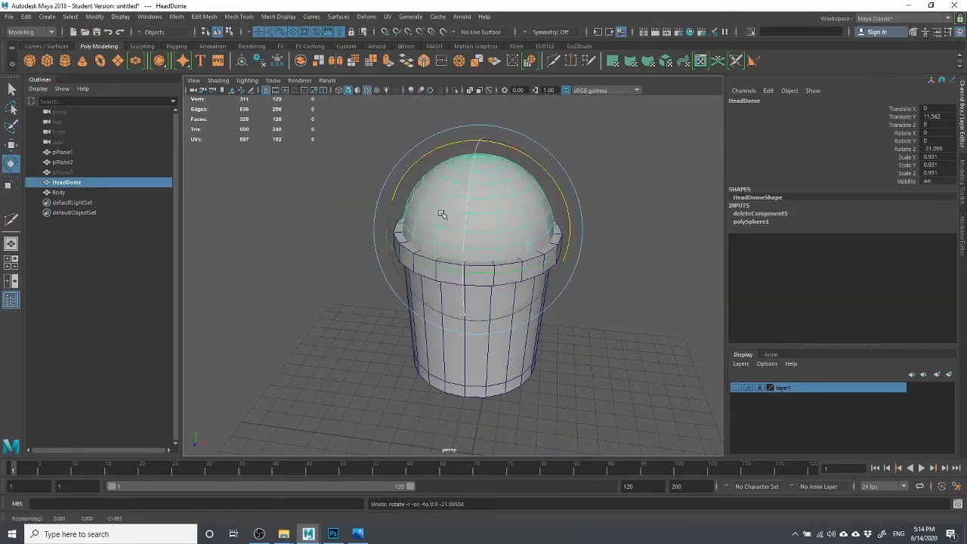
left_click(610, 207)
scroll(602, 250, "up", 3)
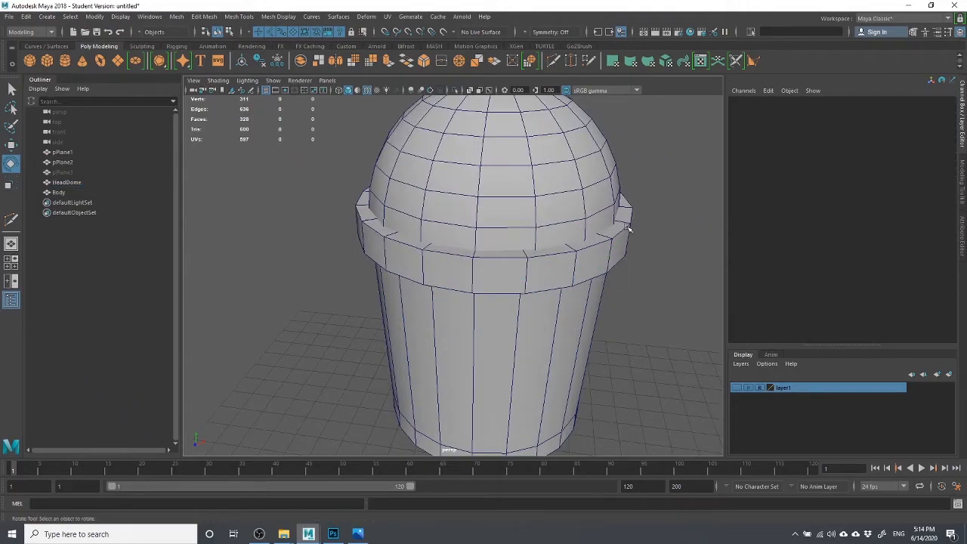
Scale the inner top edge loop of the Body's rim uniformly to adjust its fit around the dome.
left_click(627, 229)
key("4")
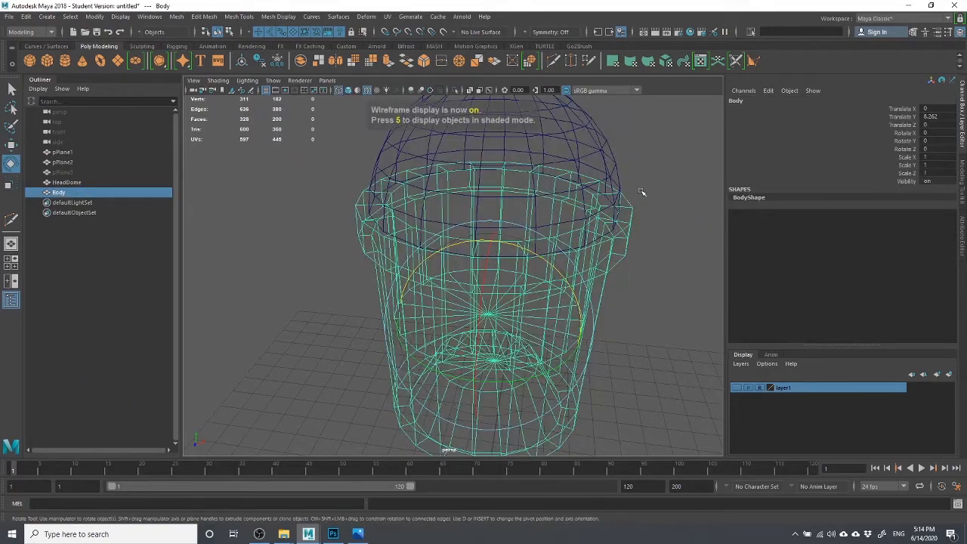
right_click_drag(642, 193, 640, 161)
left_click(454, 174)
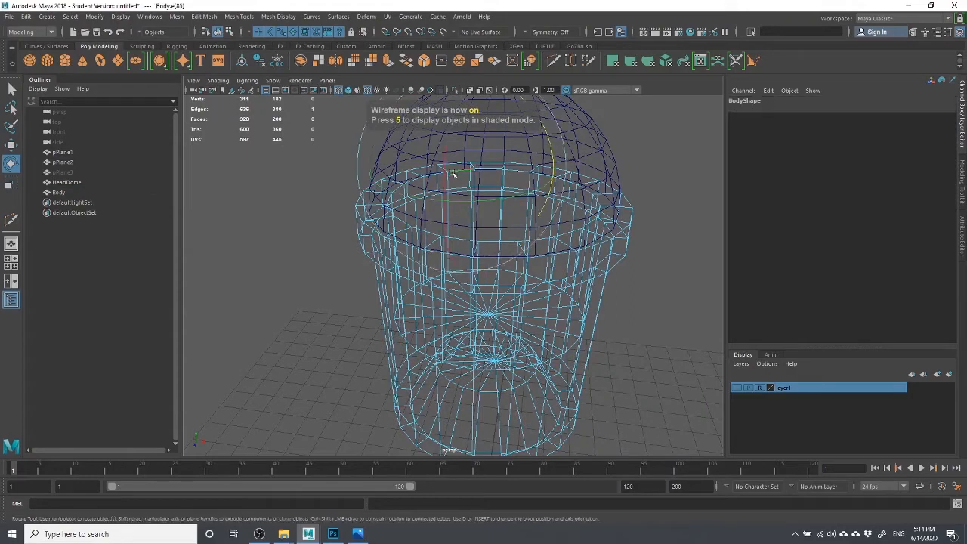
double_click(492, 217)
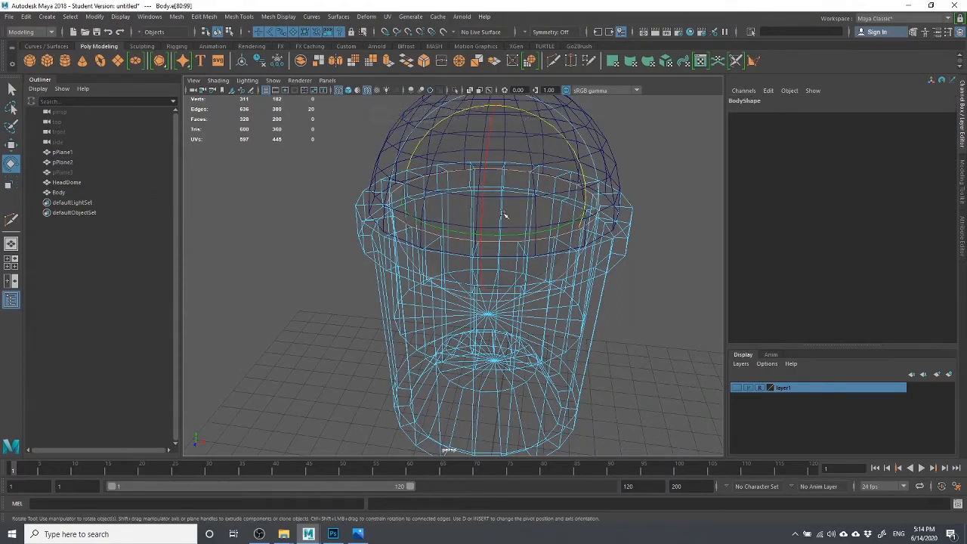
key("4")
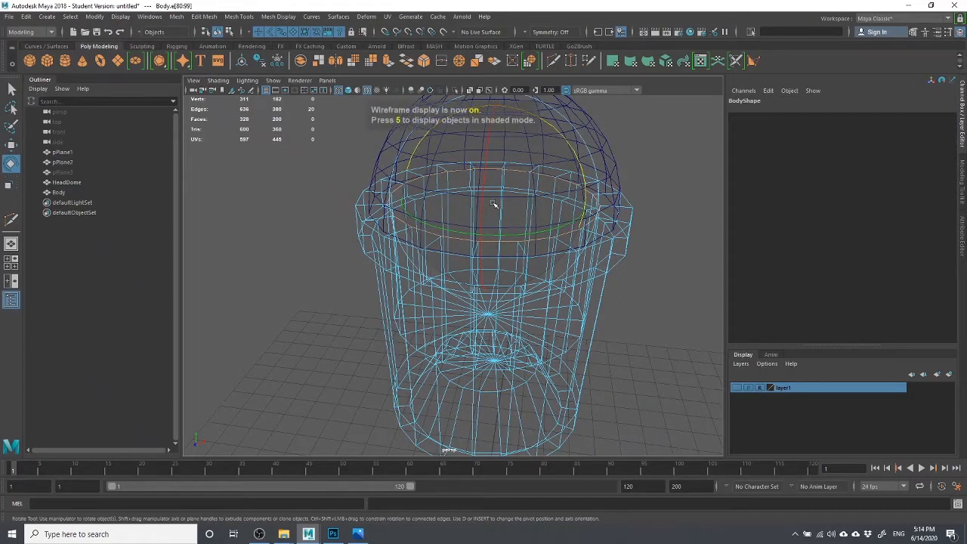
key("r")
mouse_move(493, 199)
left_mouse_down()
mouse_move(529, 201)
mouse_move(483, 205)
left_mouse_up()
key("5")
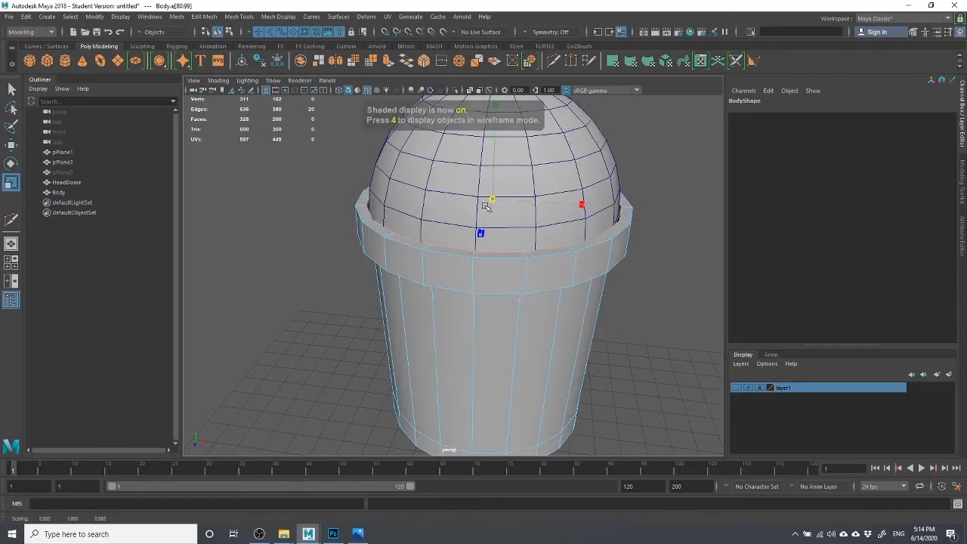
Swing the HeadDome fully open about its Z axis as a test and undo that rotation.
left_click(546, 156)
key("e")
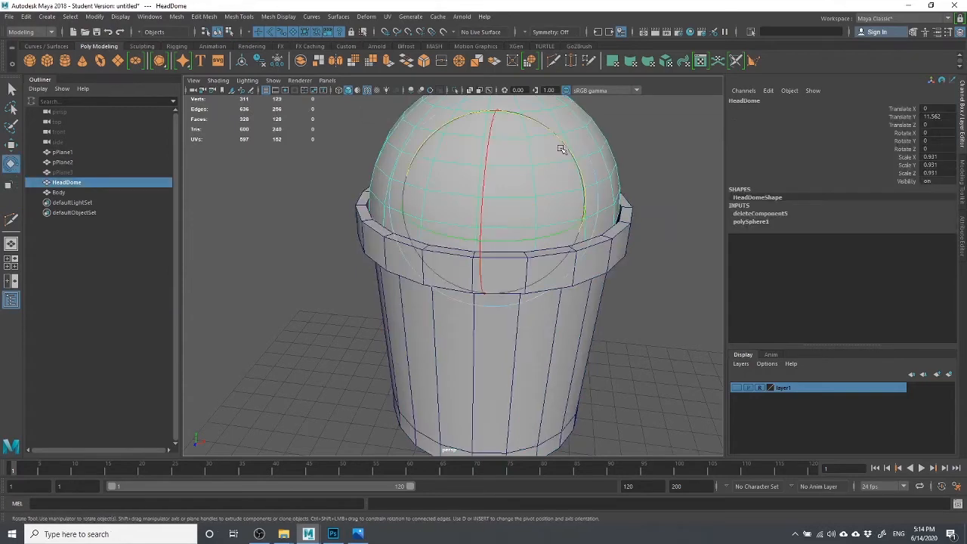
left_click_drag(561, 146, 529, 541)
key("ctrl+z")
key("ctrl+z")
key("ctrl+z")
key("ctrl+z")
key("ctrl+z")
key("ctrl+z")
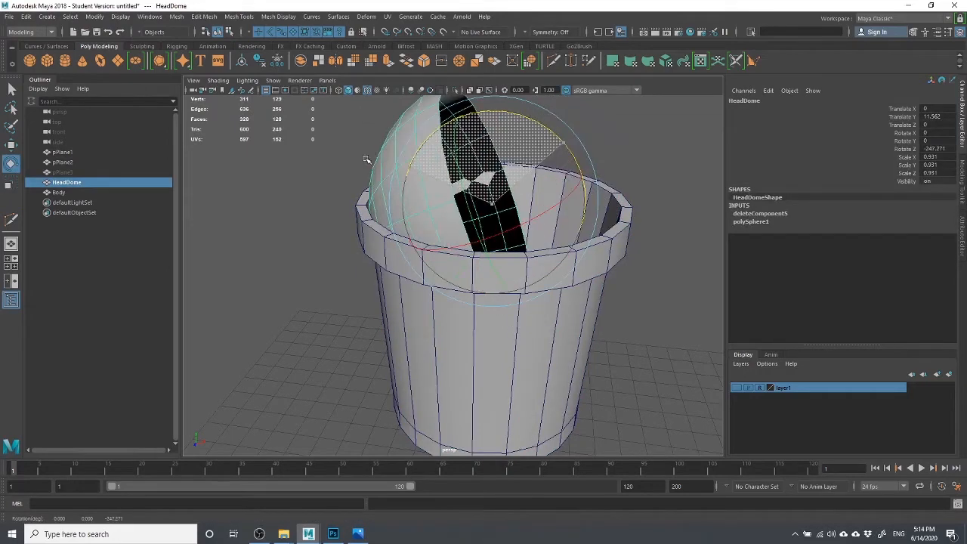
left_click(658, 331)
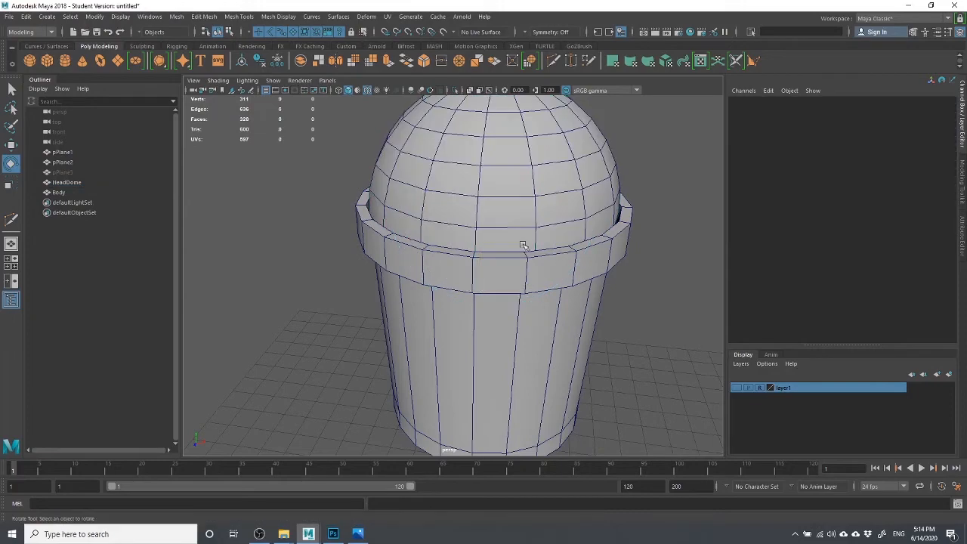
Try a slight Z-axis tilt of the HeadDome, undo it and clear the selection.
left_click_drag(528, 295, 520, 275, "alt")
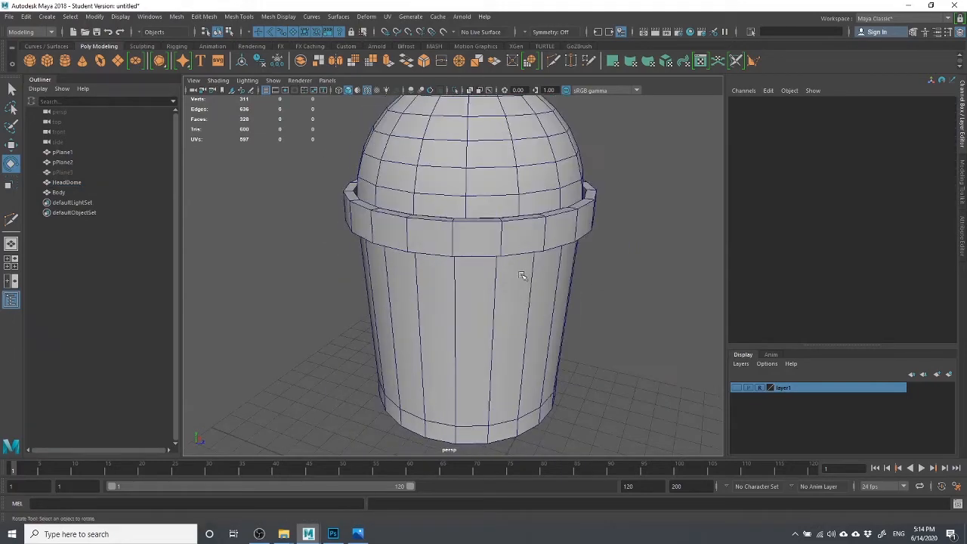
left_click(514, 234)
left_click(520, 176)
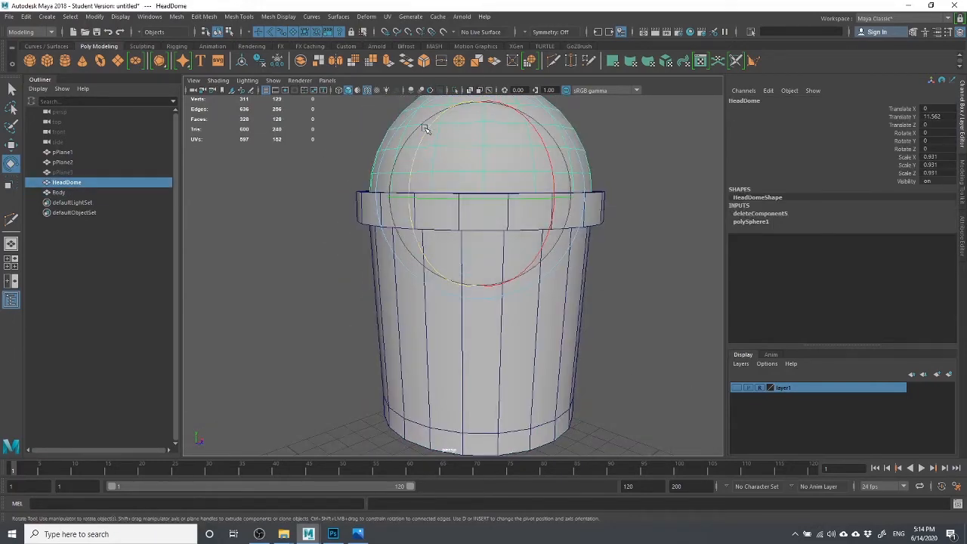
left_click_drag(426, 125, 465, 151)
key("ctrl+z")
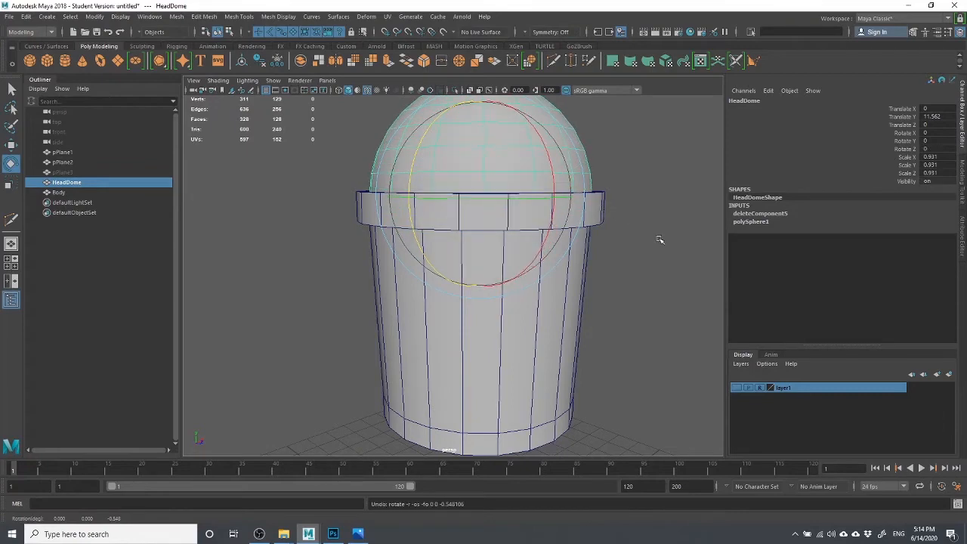
left_click_drag(658, 237, 596, 233, "alt")
key("q")
left_click(664, 296)
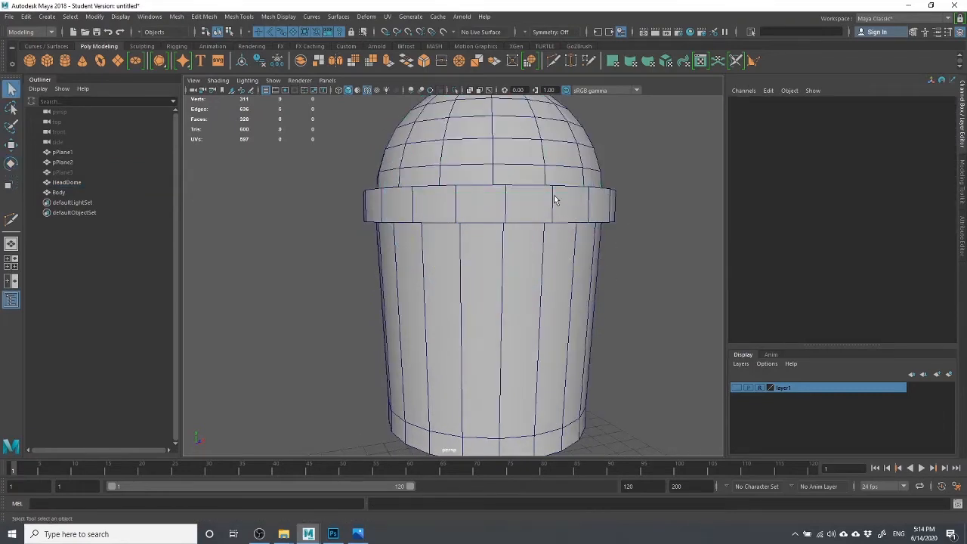
Select the Body and switch to the four-view layout with the Move tool active.
left_click(557, 200)
key("space")
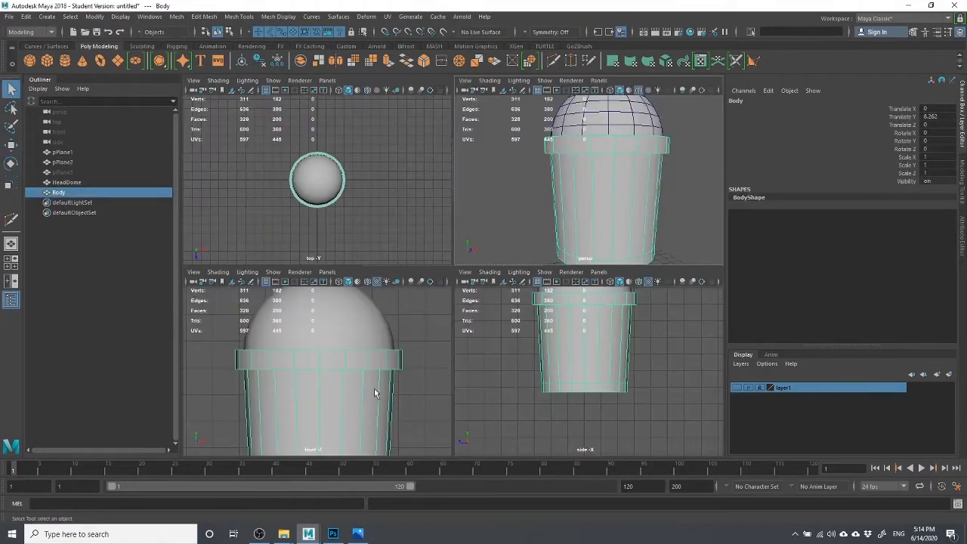
scroll(318, 355, "up", 8)
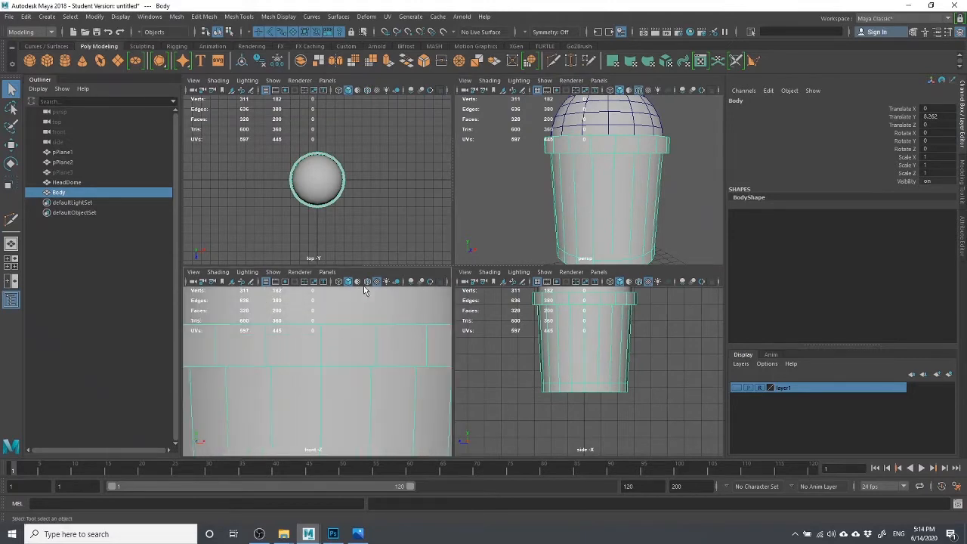
key("w")
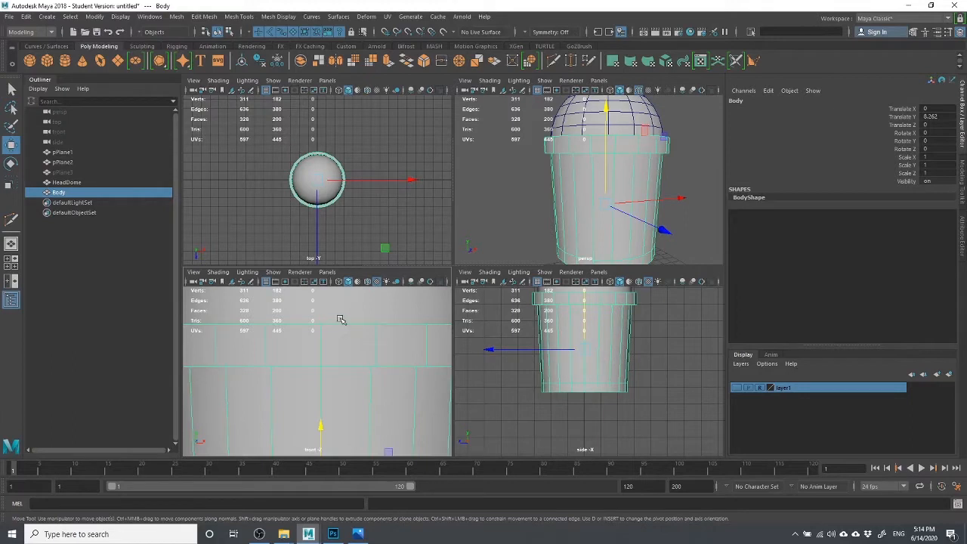
left_click_drag(604, 212, 530, 179, "alt")
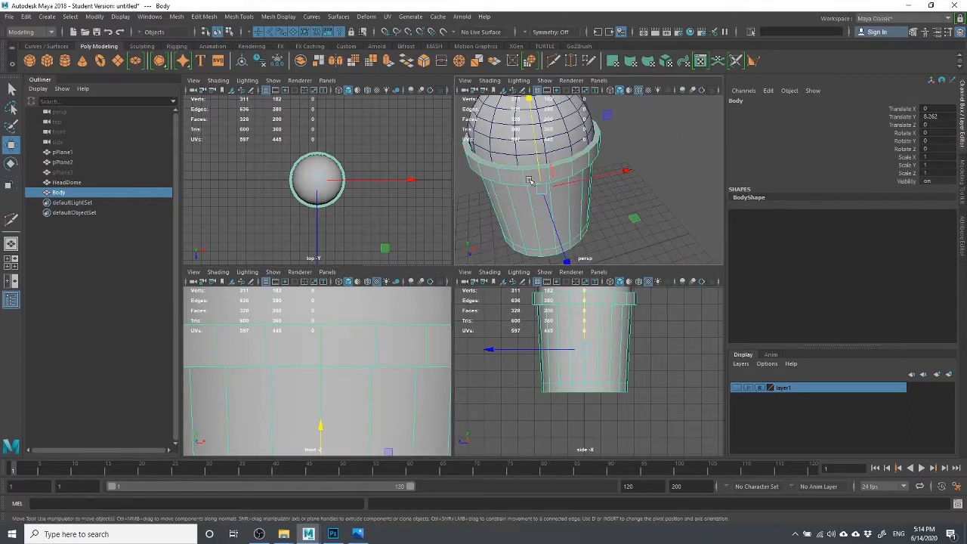
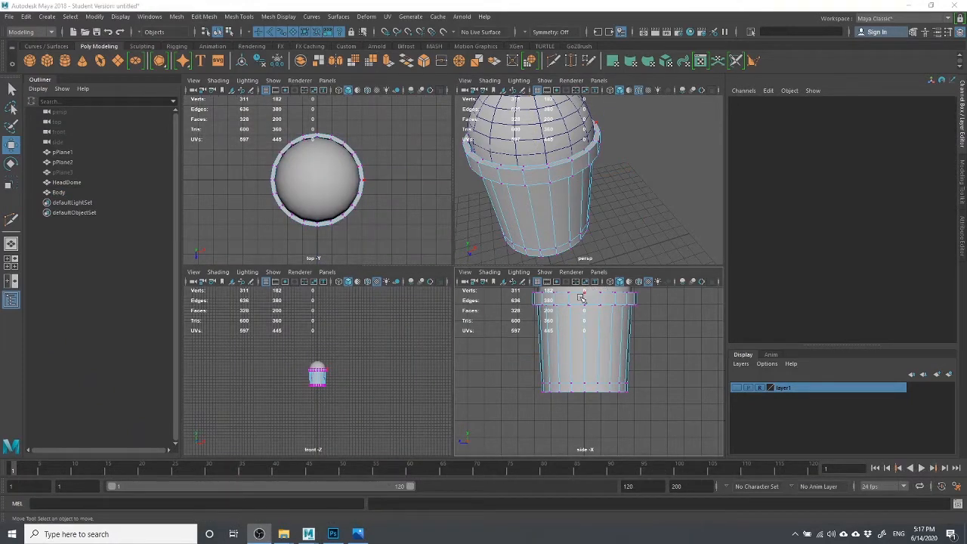
Select one outer top vertex on the side of the Body's rim that lies on the X axis.
left_click(584, 303)
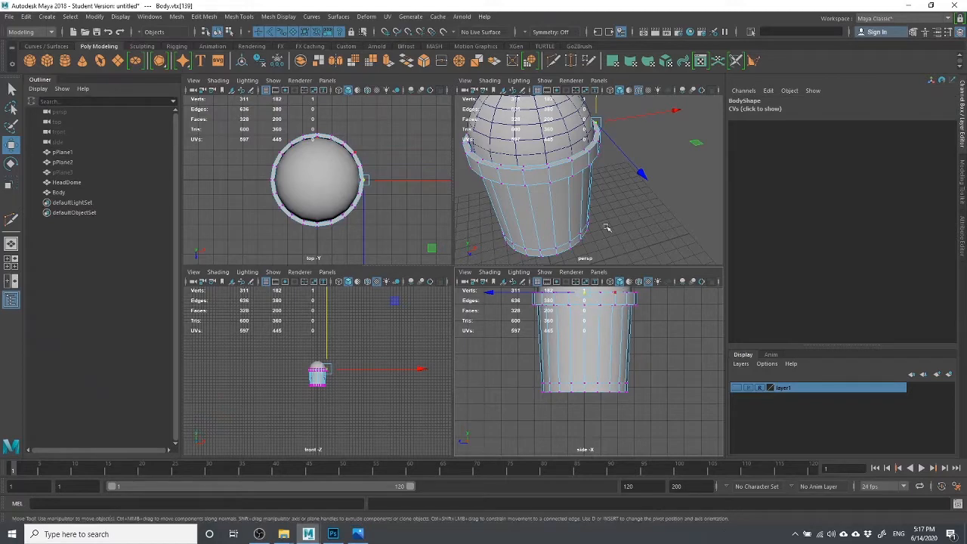
left_click(656, 354)
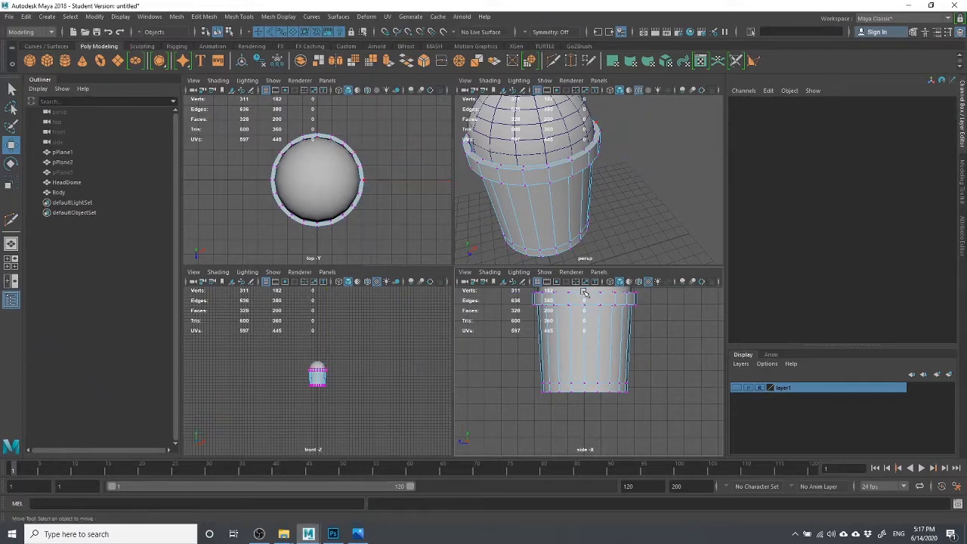
left_click(583, 292)
left_click_drag(637, 161, 540, 161, "alt")
scroll(577, 176, "up", 5)
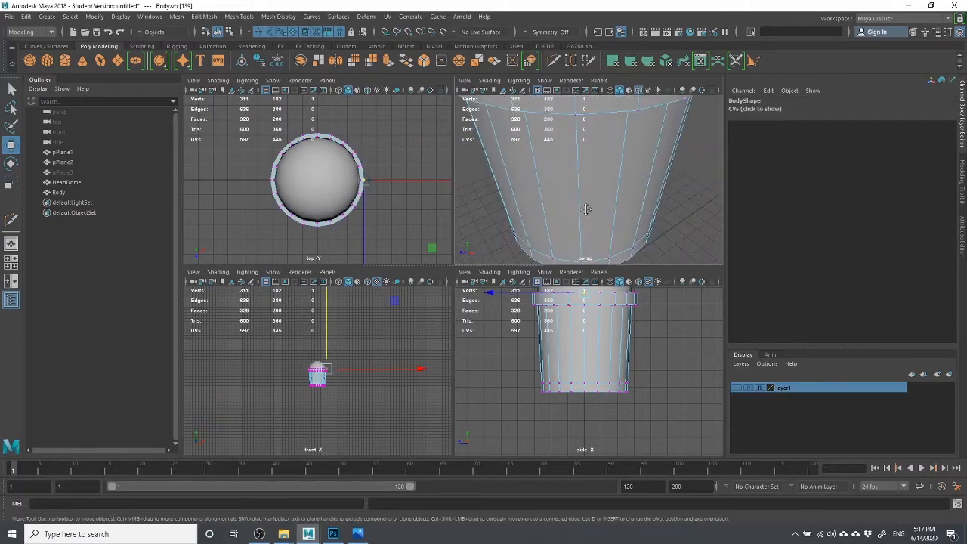
middle_click_drag(587, 209, 533, 336, "alt")
key("q")
left_click(616, 178)
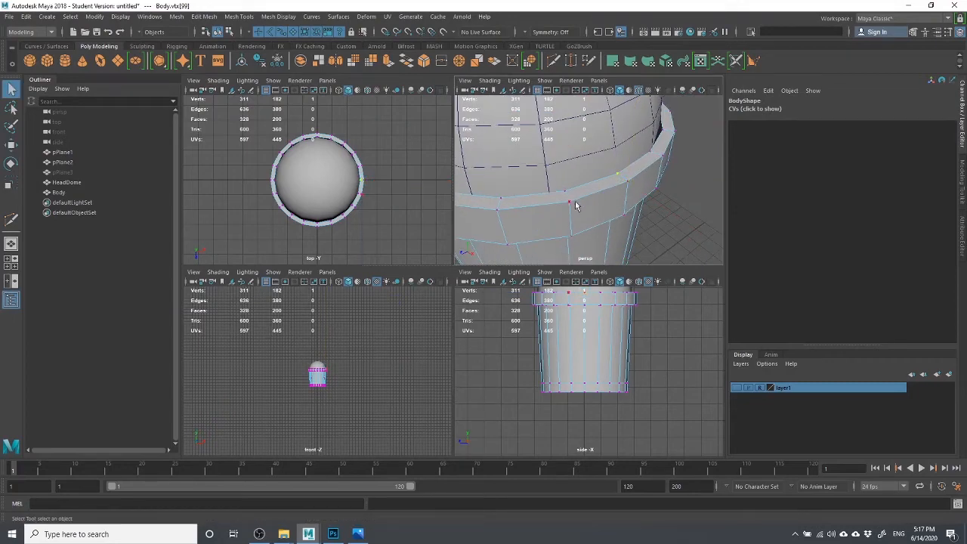
Add the diametrically opposite outer top rim vertex to the Body's vertex selection.
left_click_drag(585, 229, 624, 237, "alt")
scroll(621, 232, "down", 5)
left_click_drag(592, 208, 591, 258, "alt")
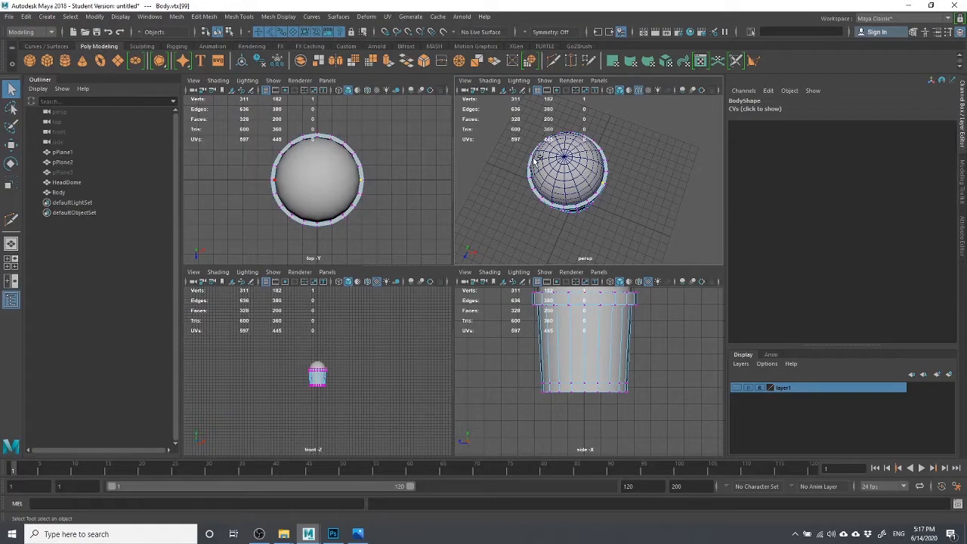
left_click_drag(586, 218, 614, 243, "alt")
scroll(603, 179, "up", 5)
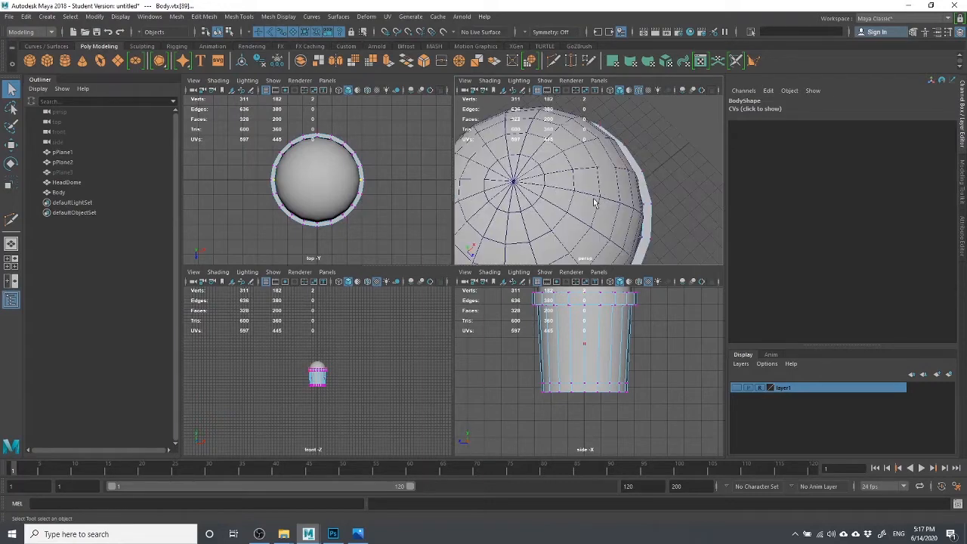
scroll(593, 198, "down", 5)
left_click_drag(567, 220, 523, 246, "alt")
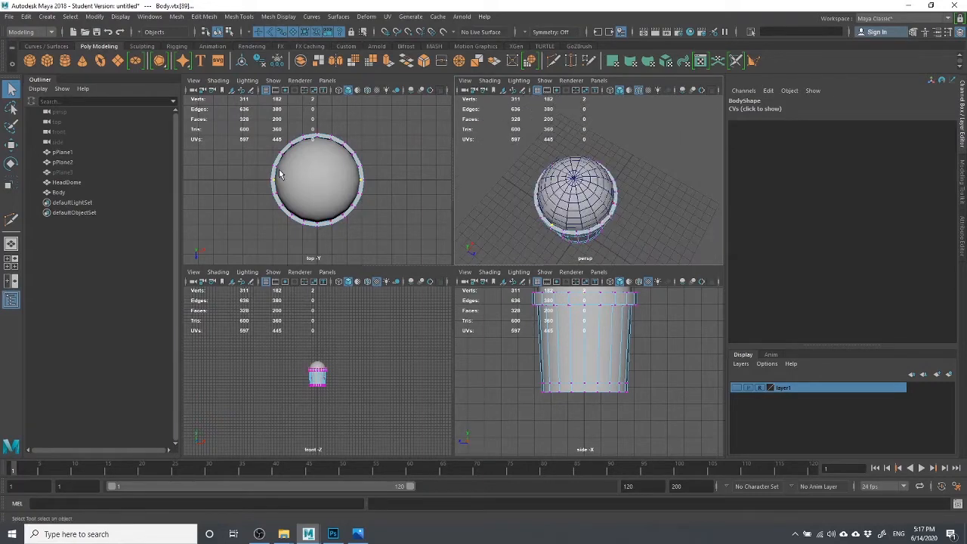
Restore the selection of the two opposite rim vertices and create a Cluster deformer from them.
scroll(279, 174, "up", 3)
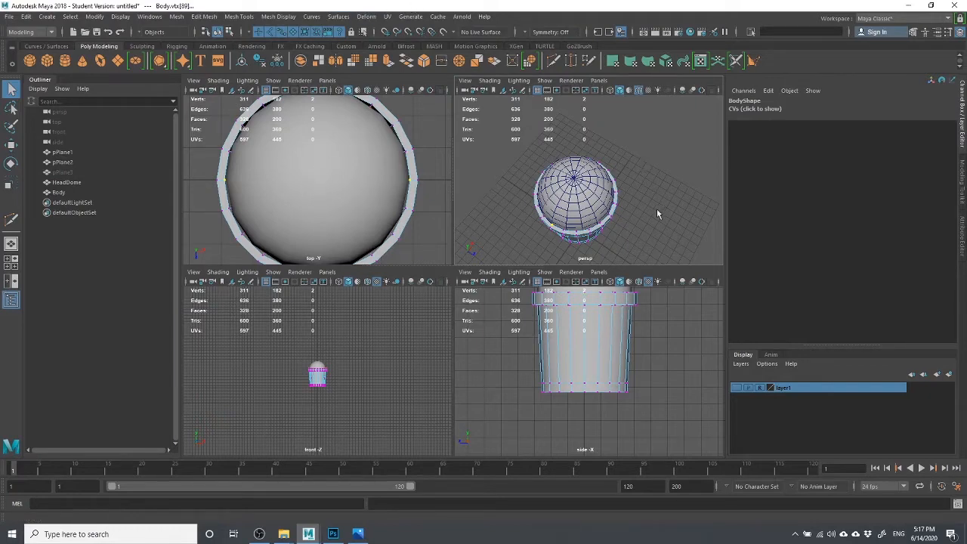
left_click_drag(657, 215, 637, 216, "alt")
left_click(626, 215)
scroll(624, 212, "up", 6)
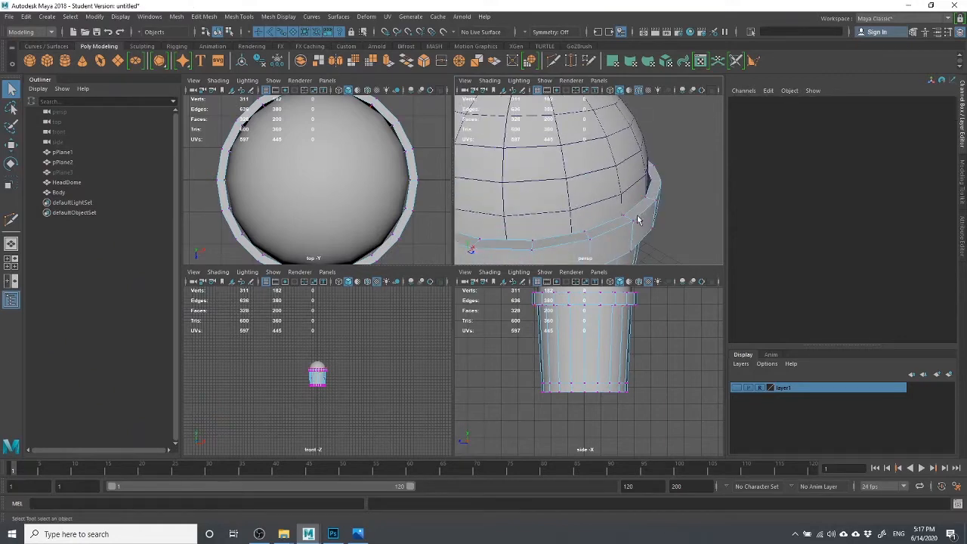
key("ctrl+z")
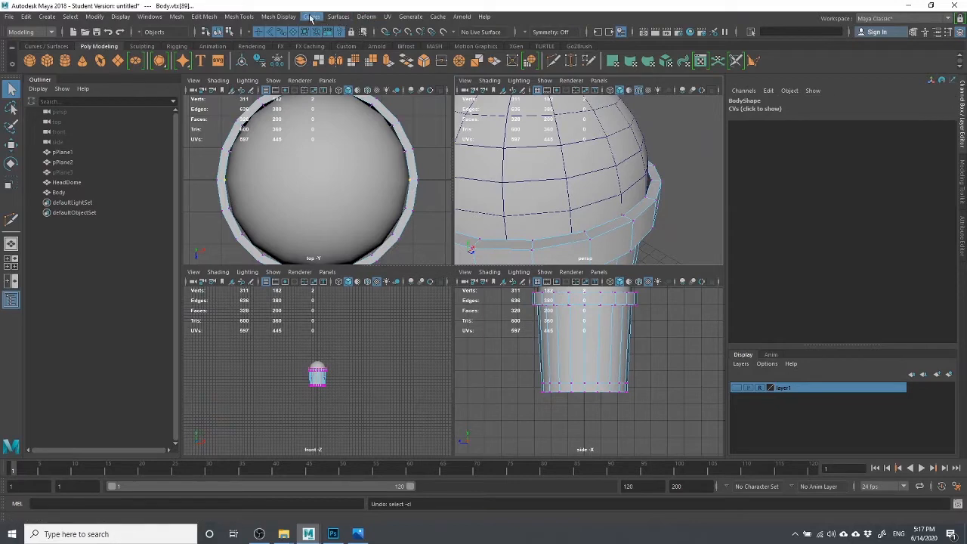
left_click(367, 16)
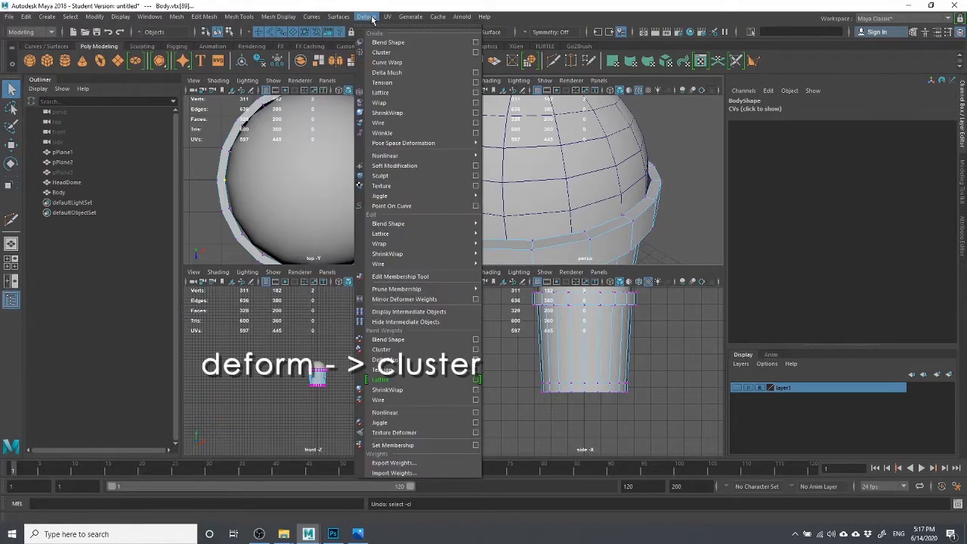
left_click(381, 52)
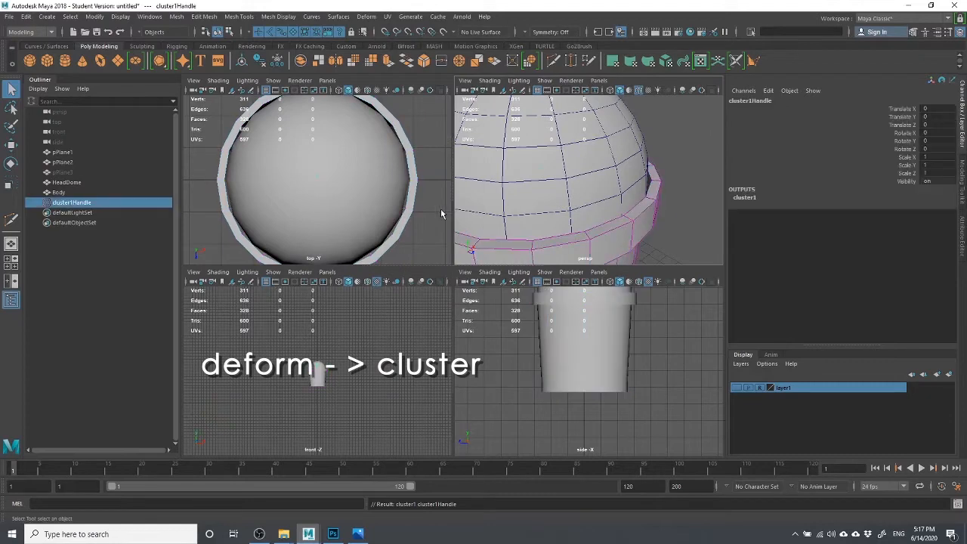
Test-move the cluster handle freely with the Move tool and undo the move and the stray dome selection.
scroll(575, 175, "down", 6)
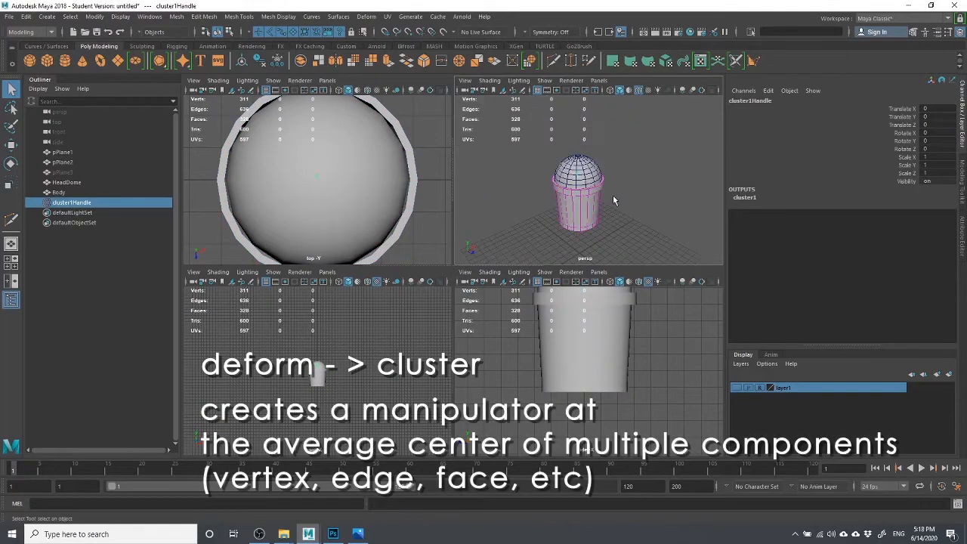
scroll(613, 198, "up", 4)
key("w")
left_click_drag(560, 171, 542, 189)
key("ctrl+z")
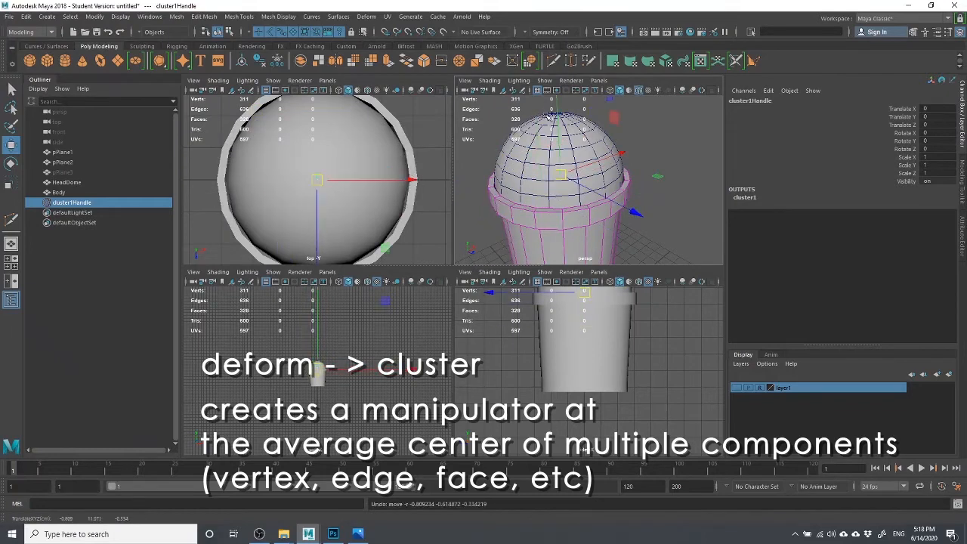
left_click(557, 135)
key("ctrl+z")
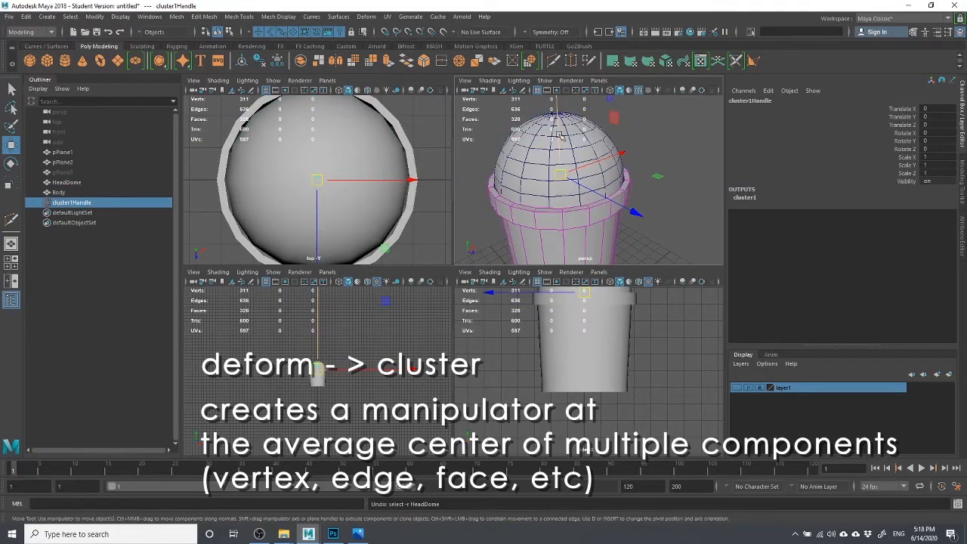
Try raising the cluster handle along the Y axis and undo each of the moves.
left_click_drag(560, 133, 580, 121)
key("ctrl+z")
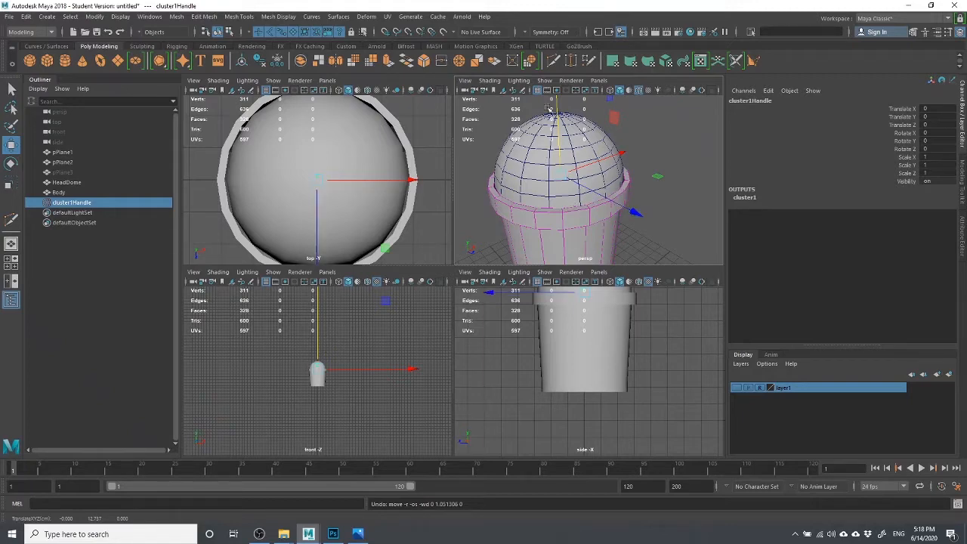
mouse_move(555, 110)
left_mouse_down()
mouse_move(557, 81)
mouse_move(556, 105)
left_mouse_up()
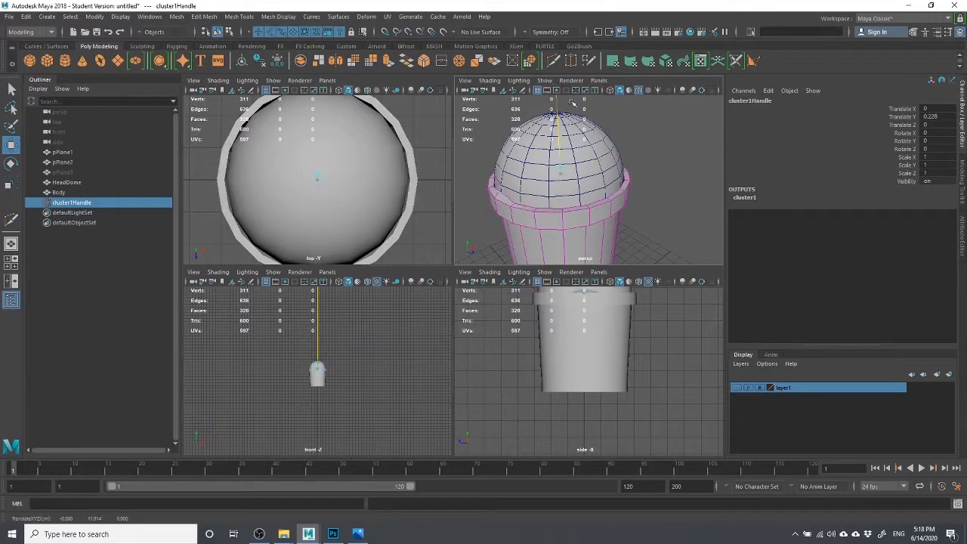
key("ctrl+z")
left_click_drag(557, 142, 561, 125)
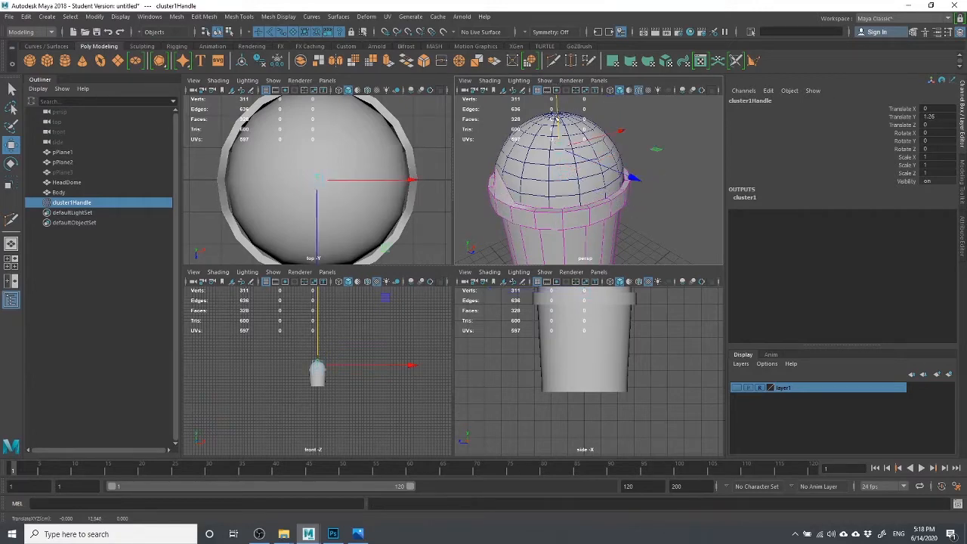
key("ctrl+z")
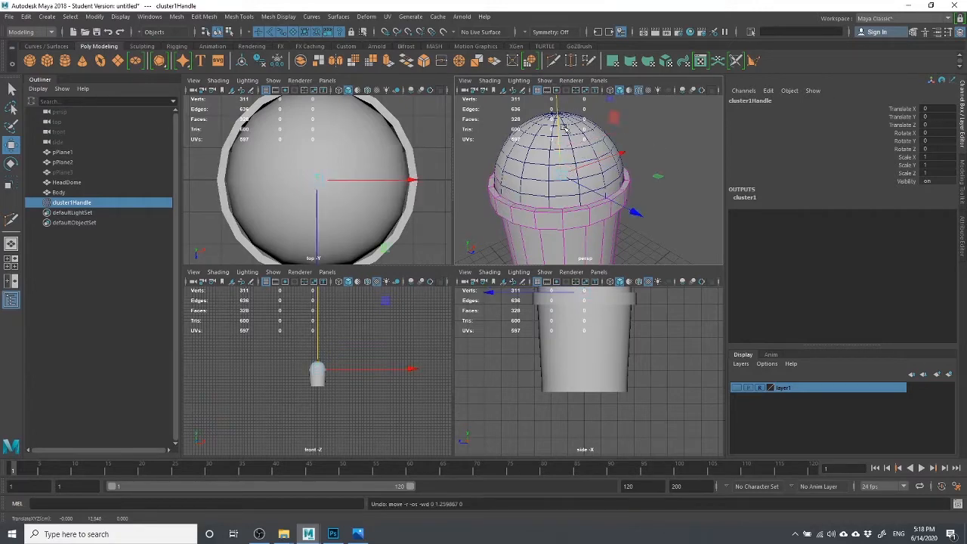
left_click(589, 141)
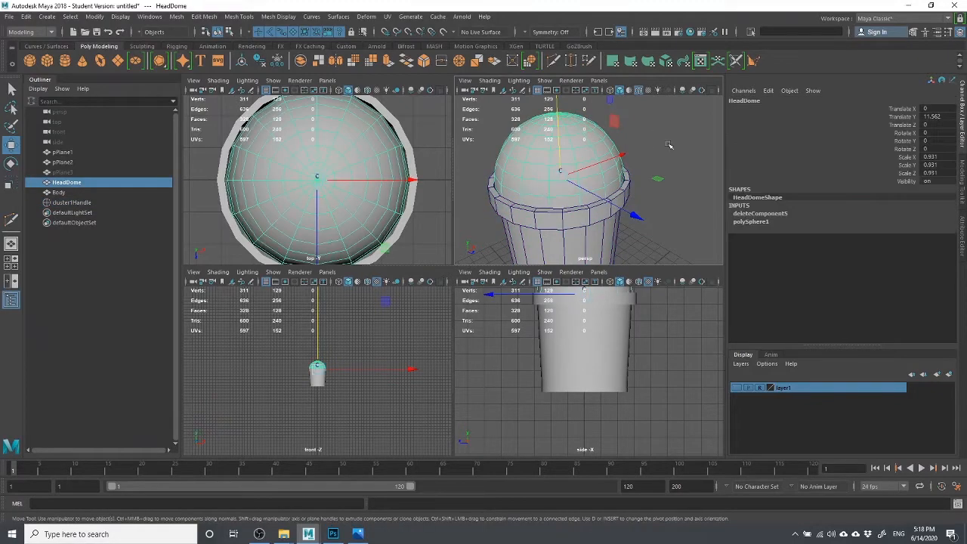
left_click(669, 146)
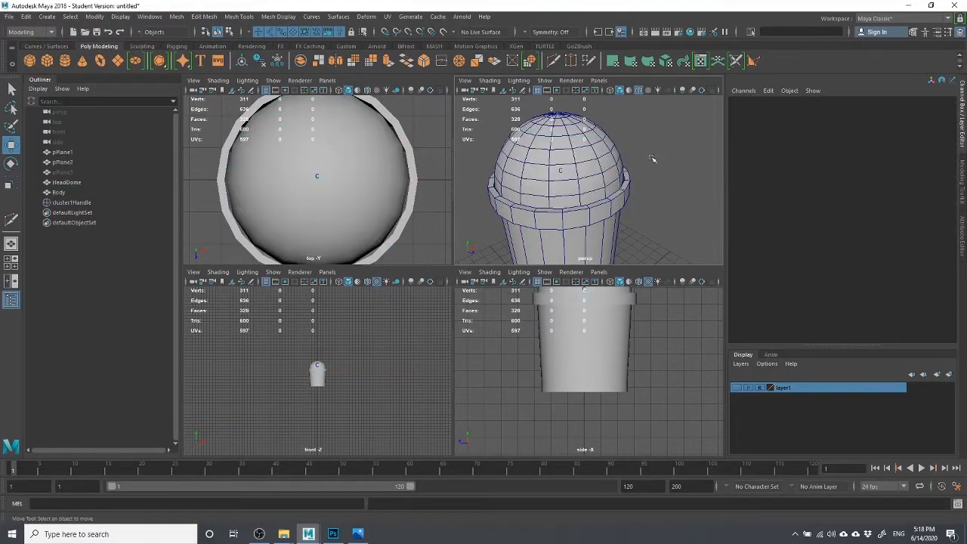
left_click(562, 173)
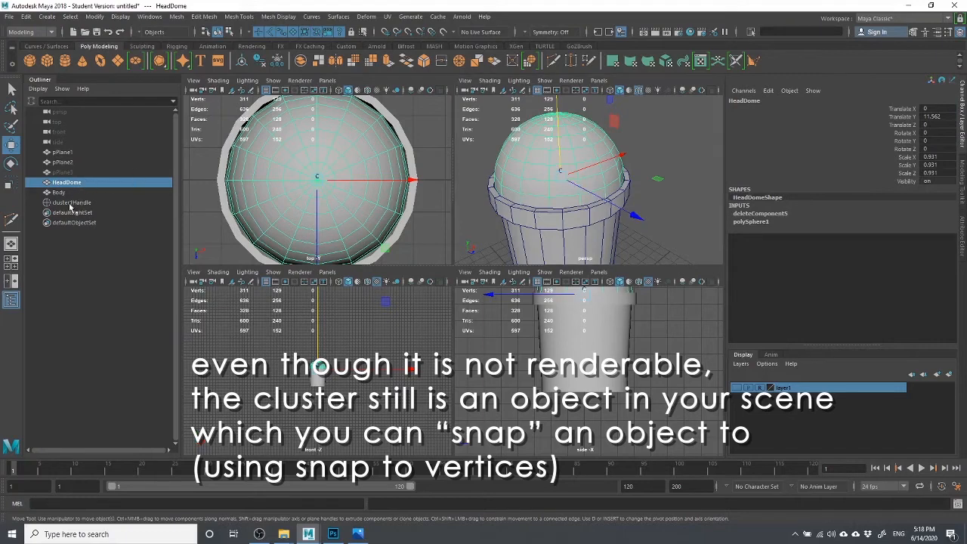
left_click(113, 202)
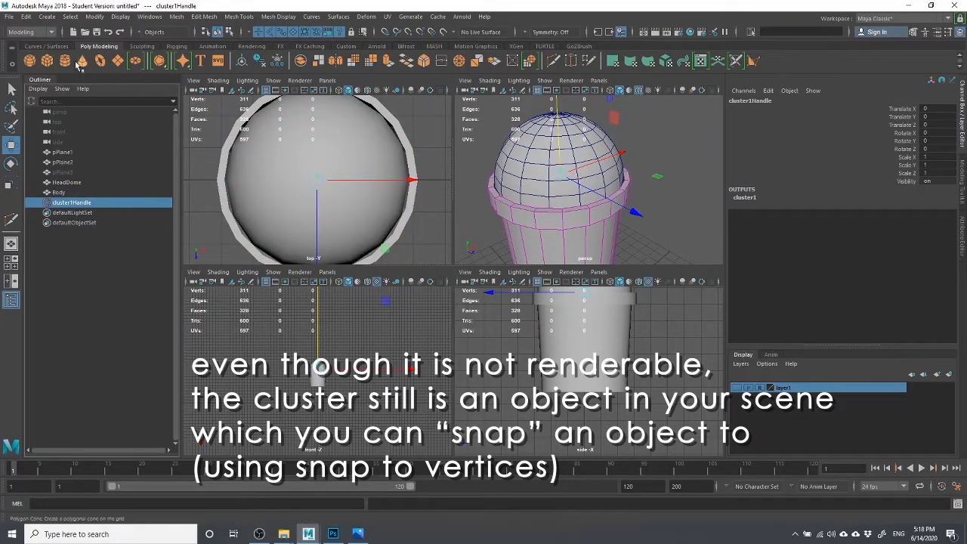
Hide HeadDome and draw a polygon cylinder beside the Body in the side view, with radius about 0.72 and height about 0.5.
left_click(563, 139)
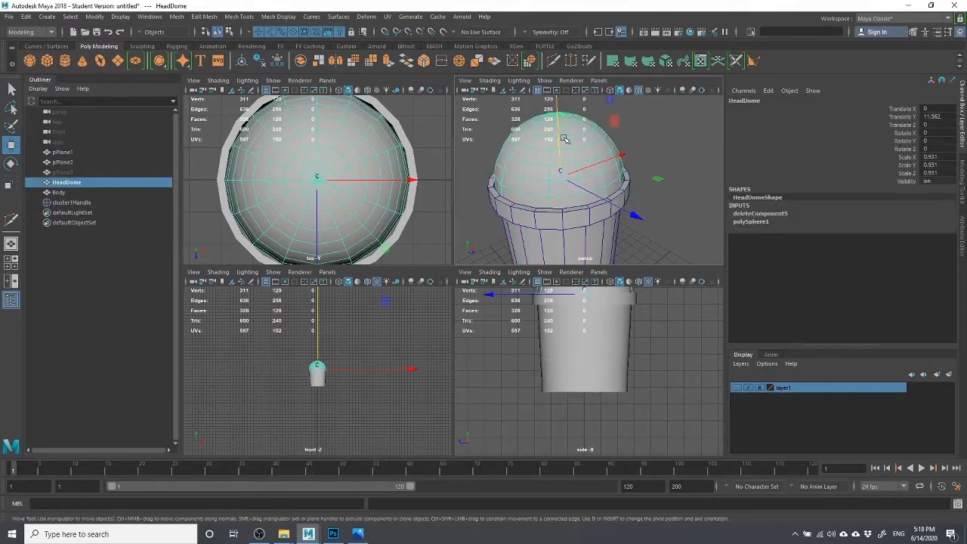
key("ctrl+h")
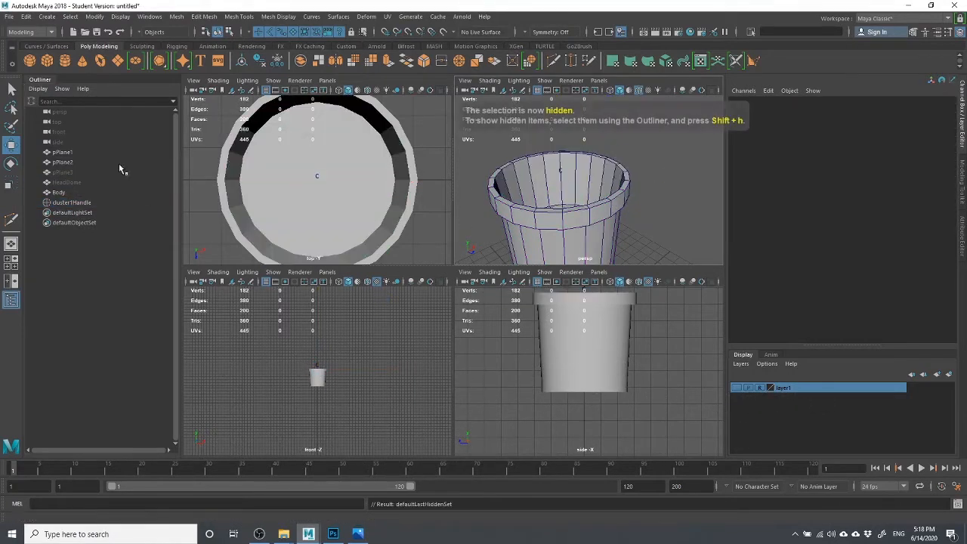
left_click(64, 61)
scroll(284, 370, "up", 5)
key("space")
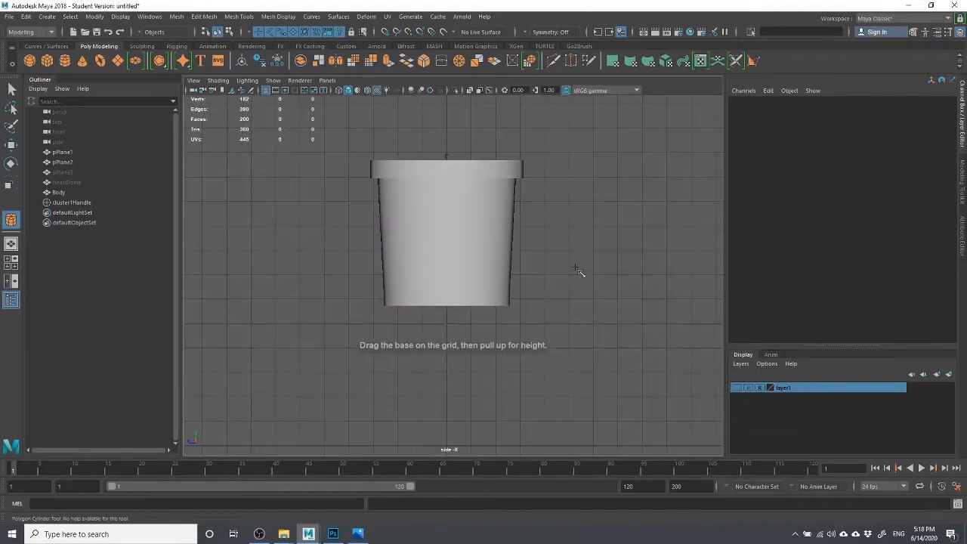
left_click(626, 175)
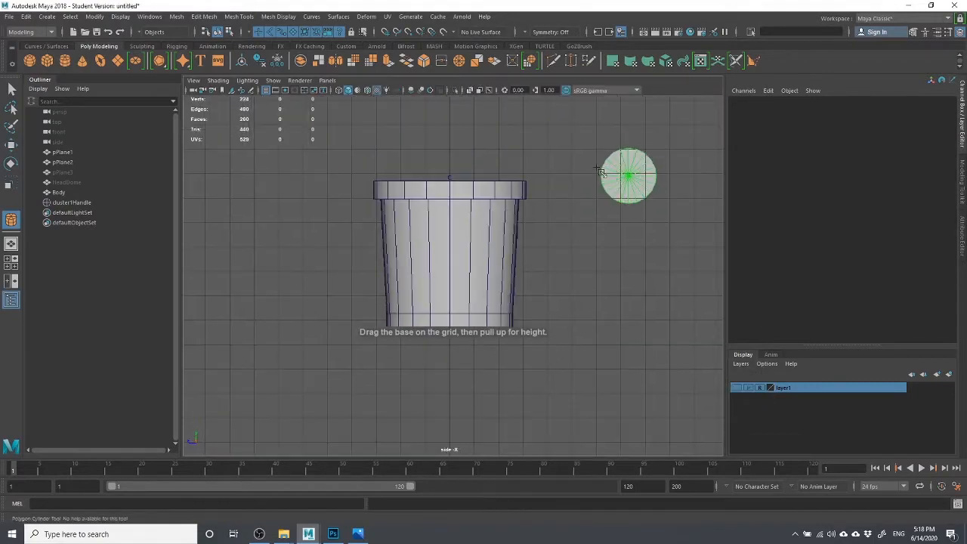
left_click_drag(618, 171, 613, 168)
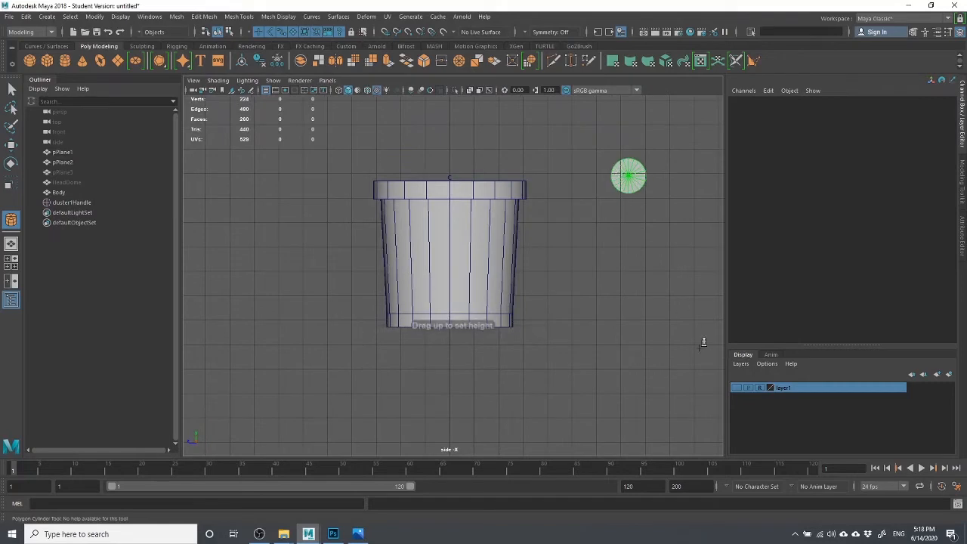
left_click(627, 172)
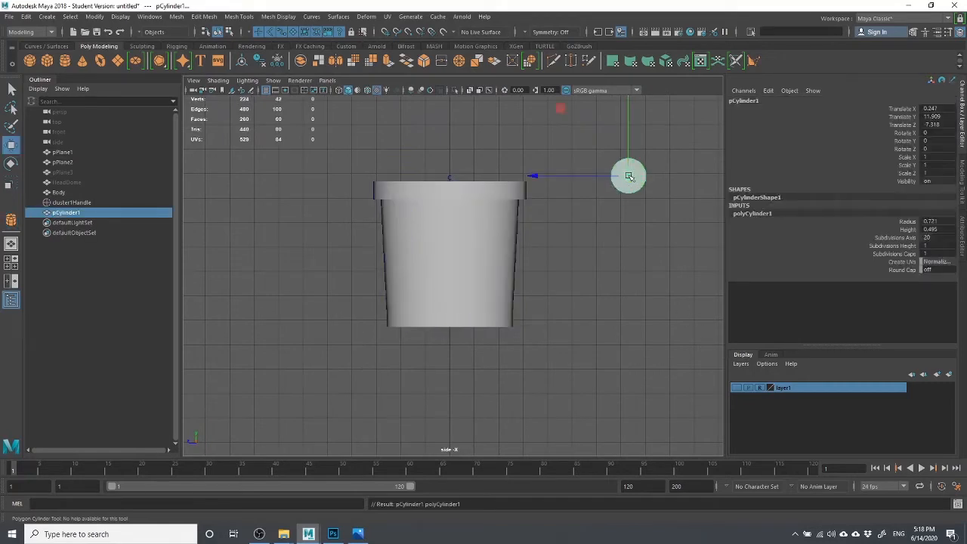
Briefly show layer1 to compare with the reference robot, and set the new cylinder's Subdivisions Axis to 16.
left_click(737, 387)
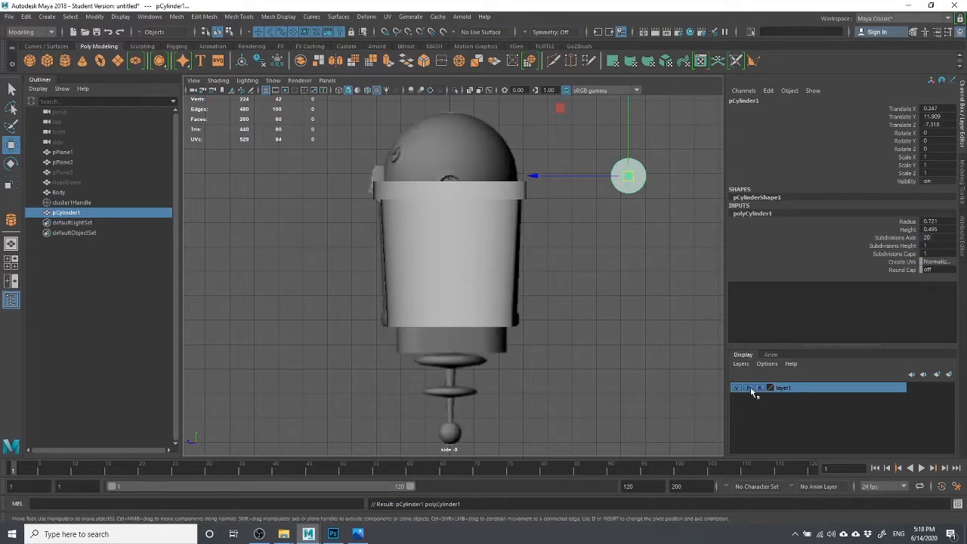
left_click(737, 388)
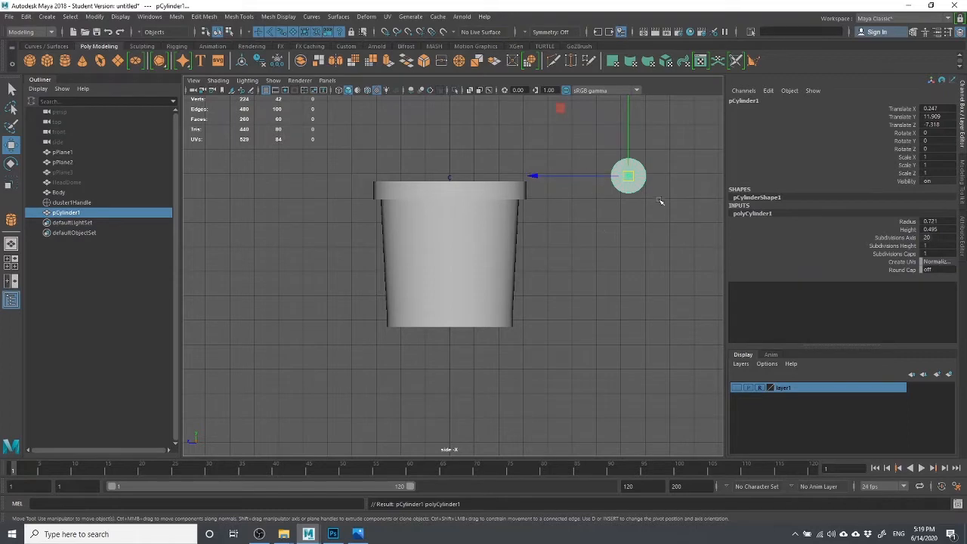
left_click(898, 237)
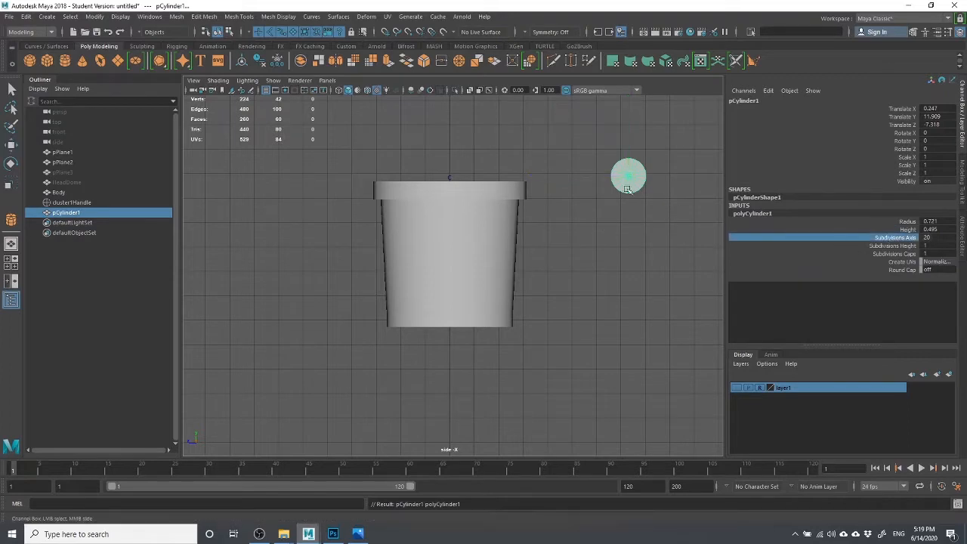
middle_click_drag(626, 184, 568, 167)
key("w")
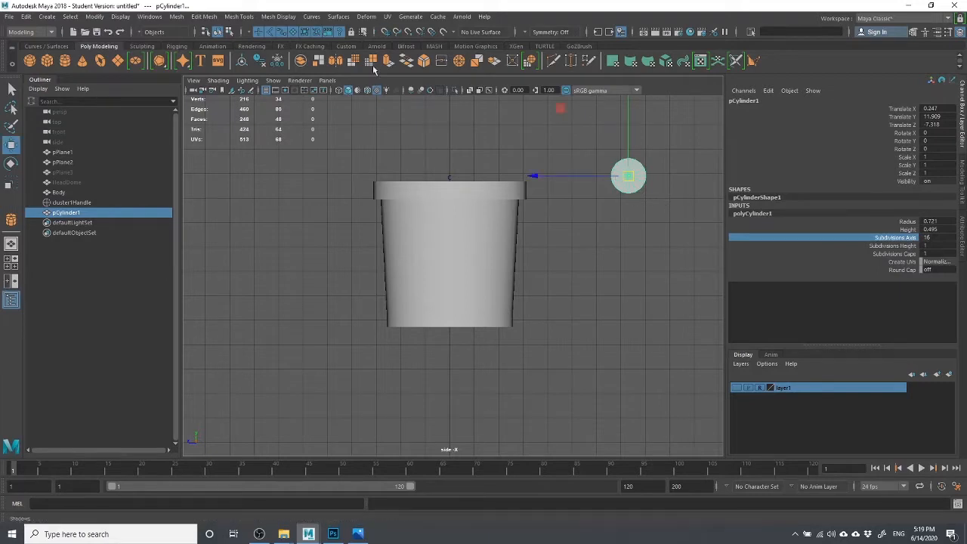
Vertex-snap the cylinder in the side view to the cluster point at the rim's top center, at X 3.132, Y 11.686, Z 0.
key("v")
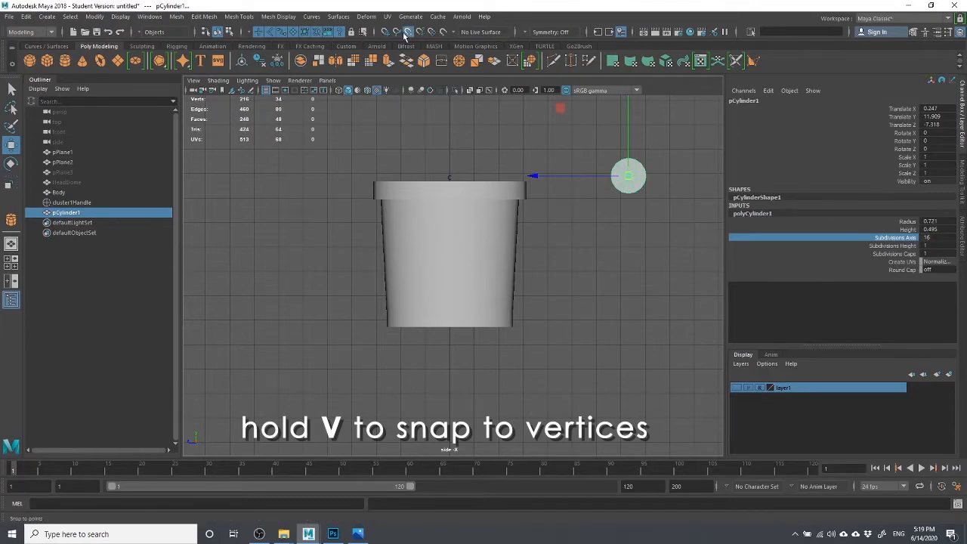
scroll(464, 169, "up", 3)
scroll(473, 155, "down", 4)
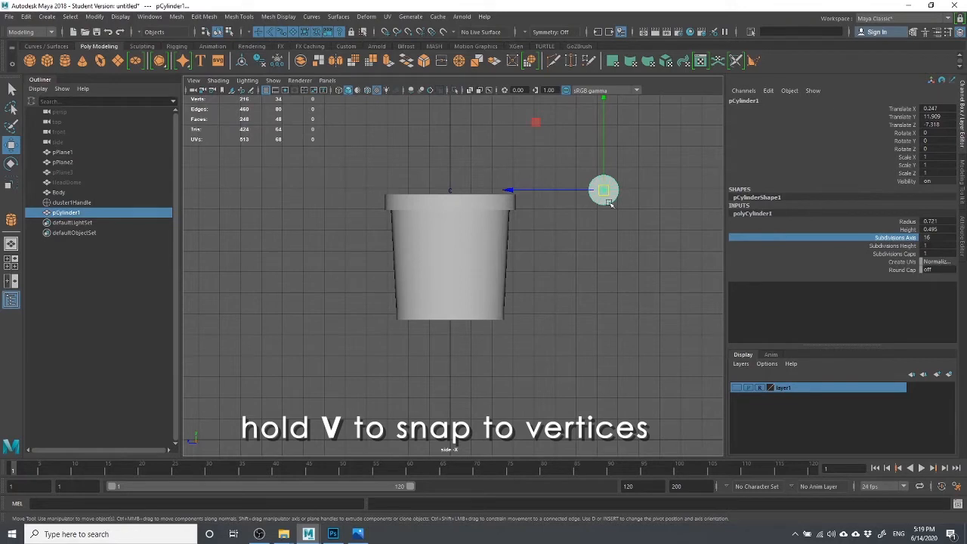
key("v")
left_click_drag(609, 204, 453, 185)
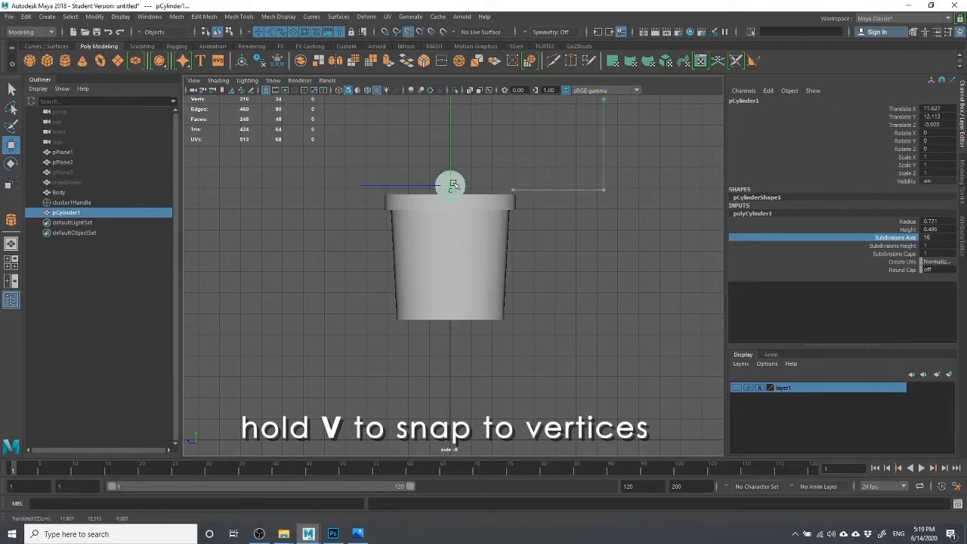
scroll(453, 184, "up", 5)
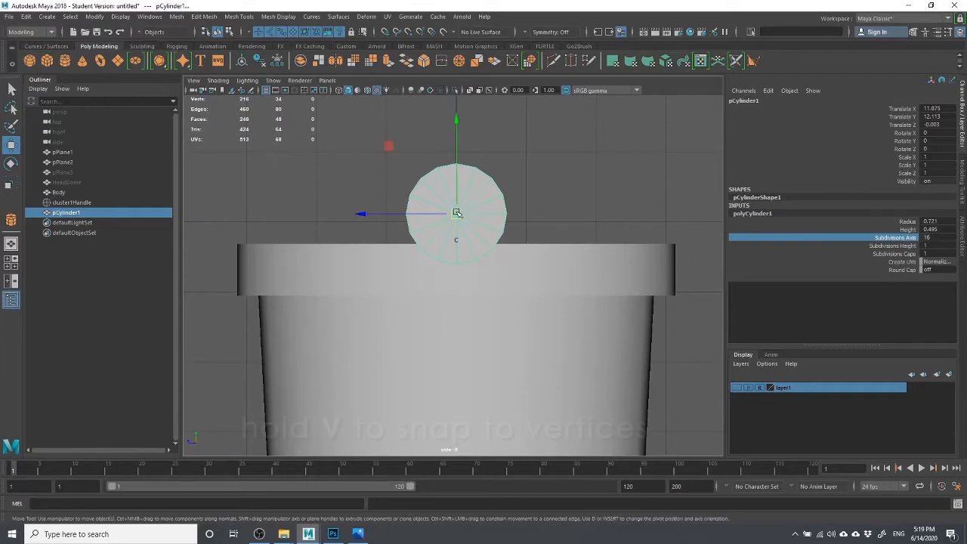
key("v")
left_click_drag(457, 215, 455, 242)
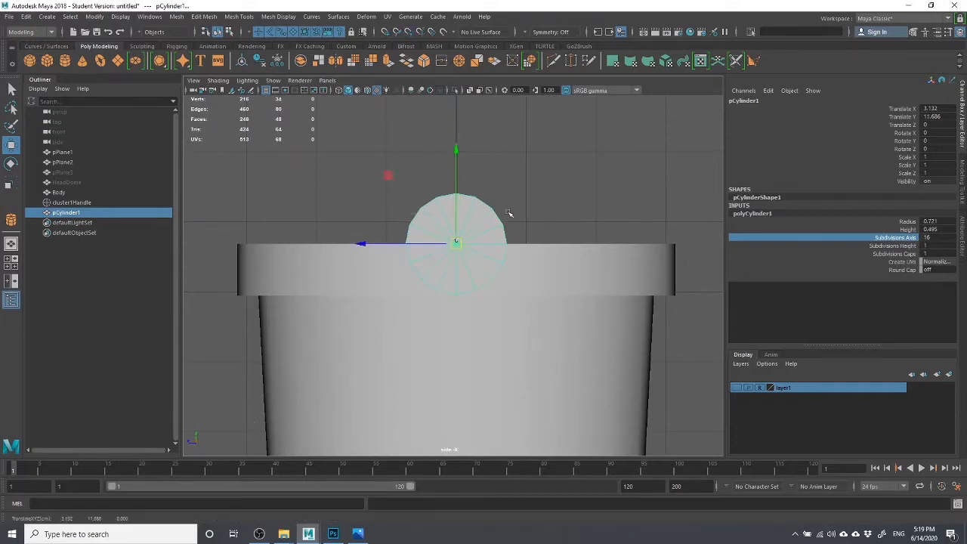
Move the cylinder outward along the X axis to about 3.34 so it sits against the outside of the Body's rim.
scroll(582, 165, "down", 5)
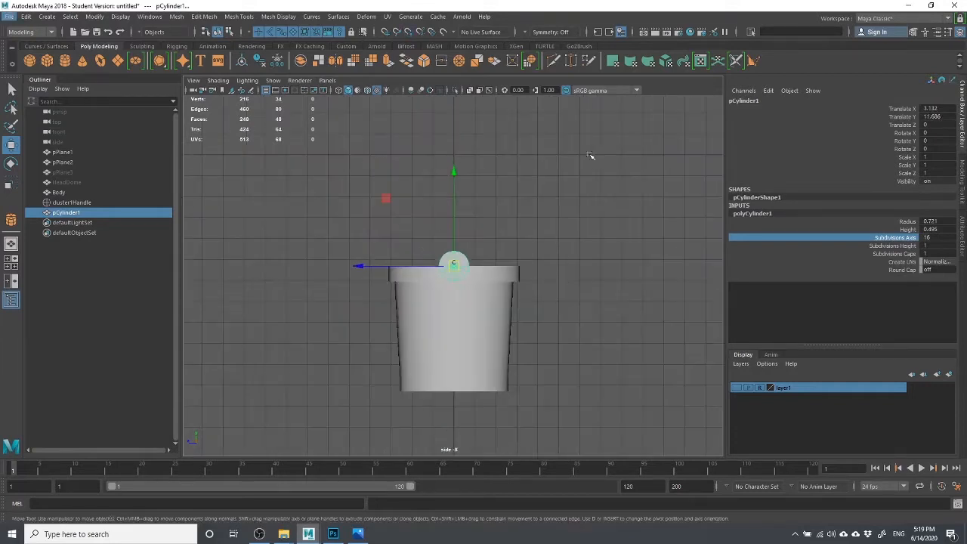
left_click_drag(561, 216, 557, 264, "alt")
key("space")
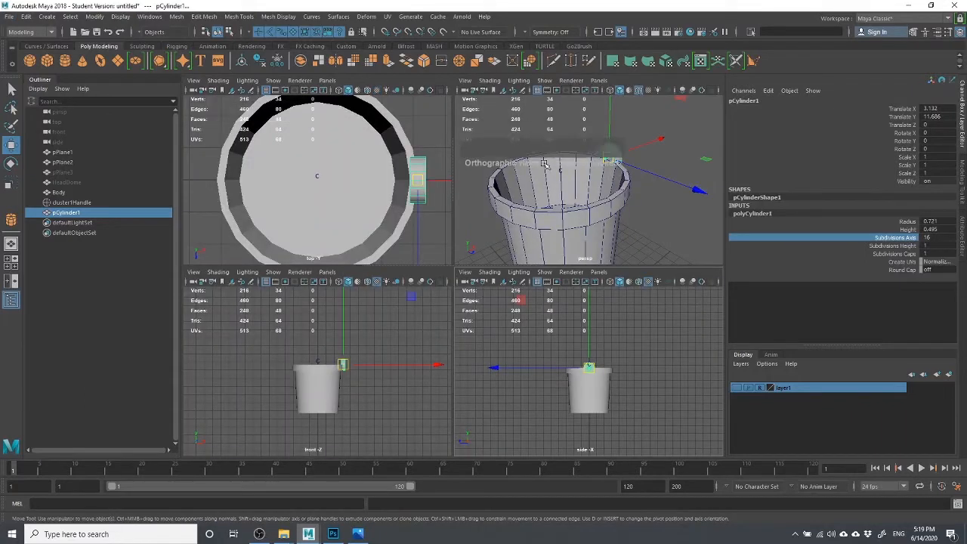
left_click_drag(545, 162, 554, 168, "alt")
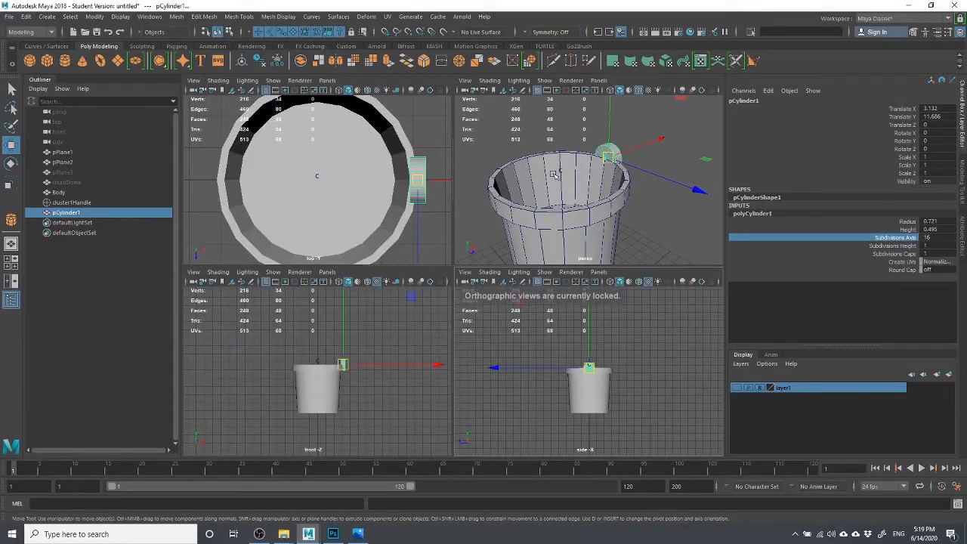
scroll(622, 156, "up", 5)
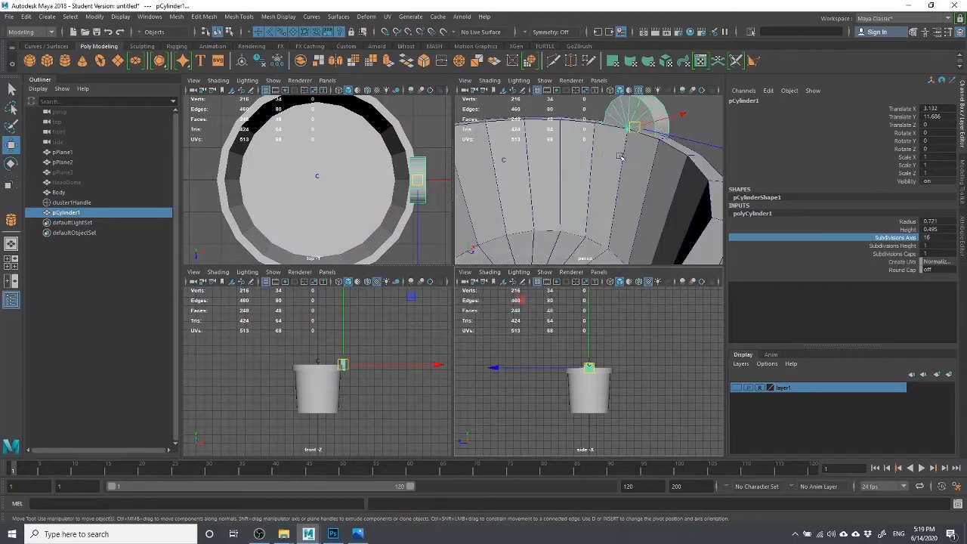
scroll(636, 149, "down", 5)
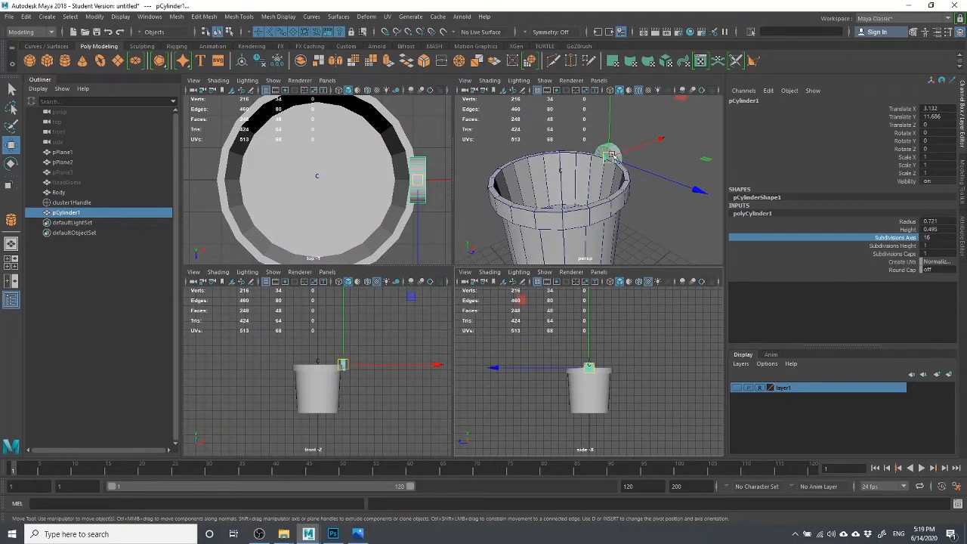
left_click_drag(611, 156, 557, 196)
scroll(561, 183, "up", 5)
left_click_drag(580, 146, 756, 127)
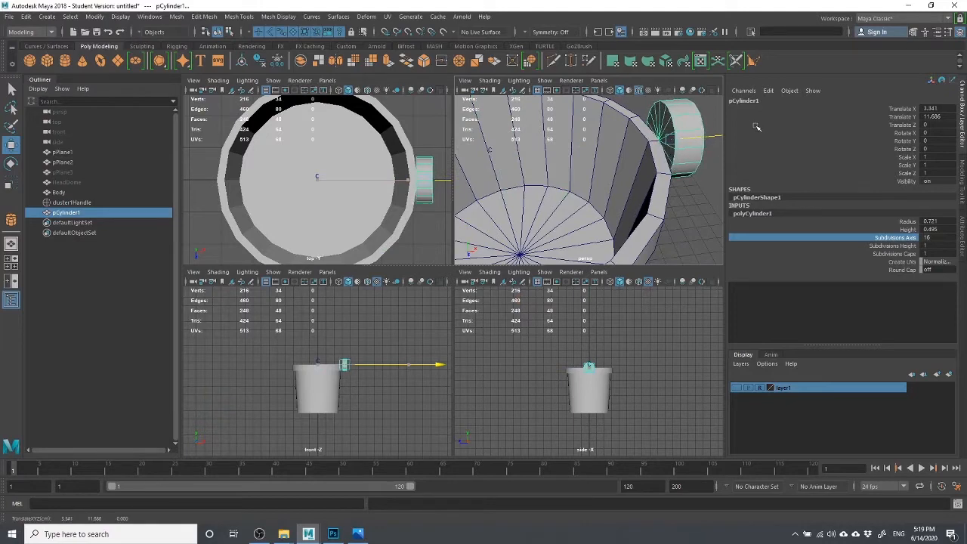
left_click_drag(665, 200, 616, 184, "alt")
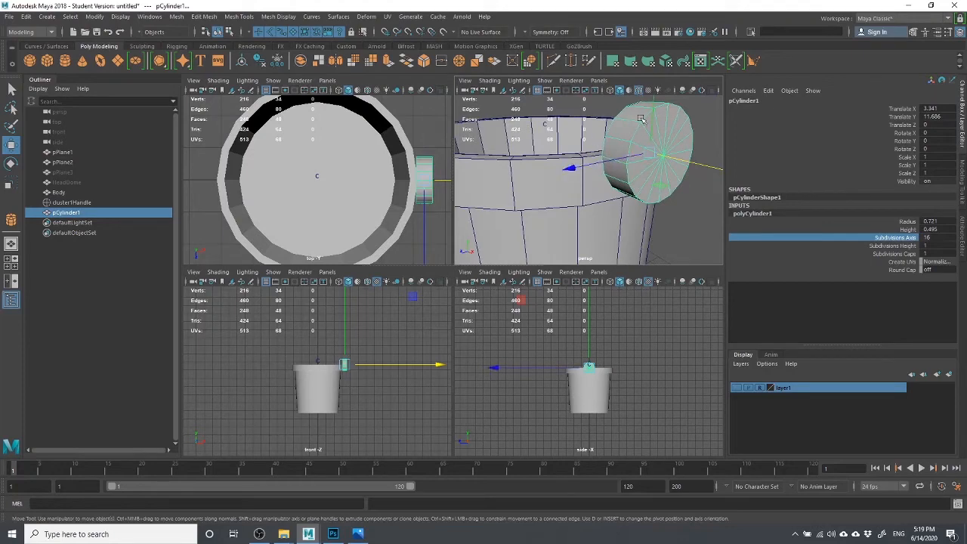
scroll(702, 187, "down", 5)
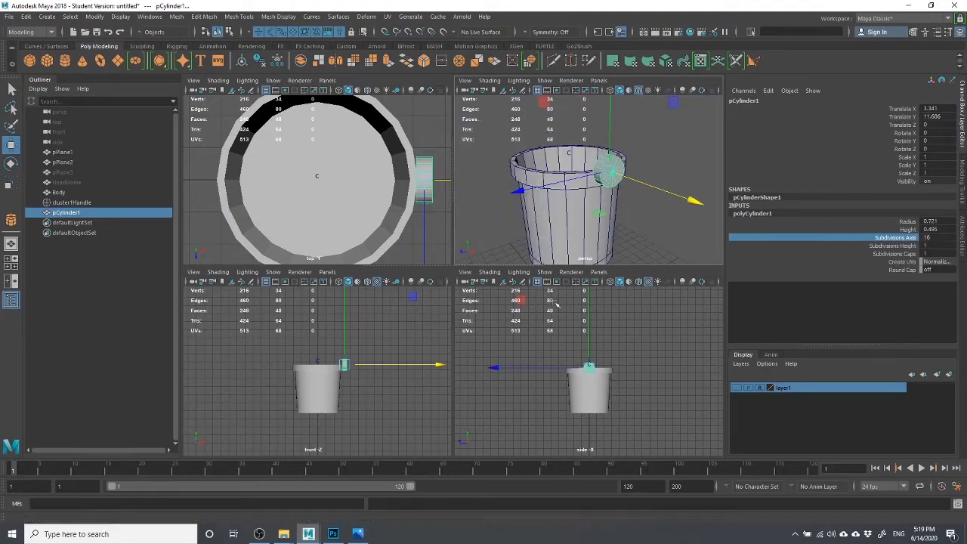
scroll(397, 369, "up", 6)
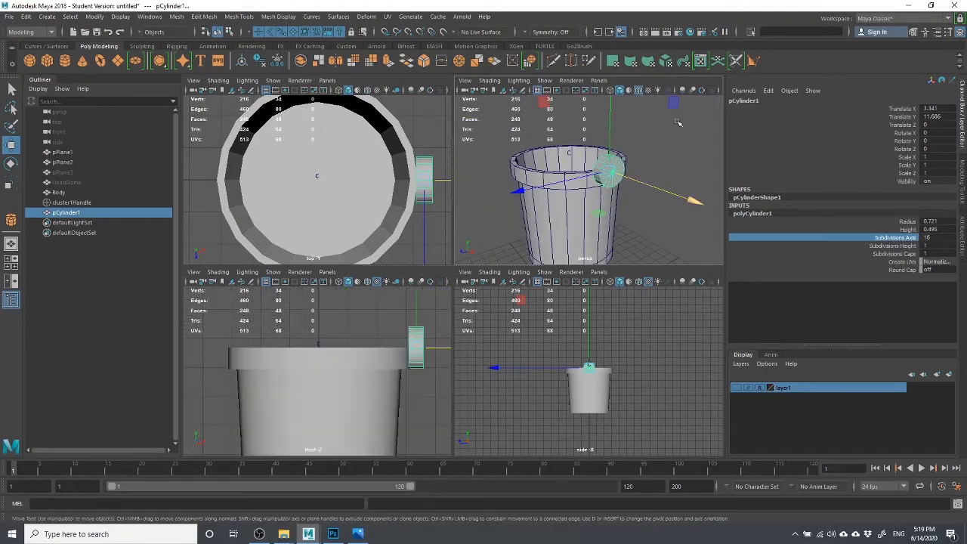
Select the edge loop around the cylinder's outer cap and scale it down slightly and uniformly to taper the outward end.
left_click(645, 194)
scroll(655, 170, "up", 6)
middle_click_drag(662, 141, 561, 175, "alt")
scroll(559, 174, "down", 3)
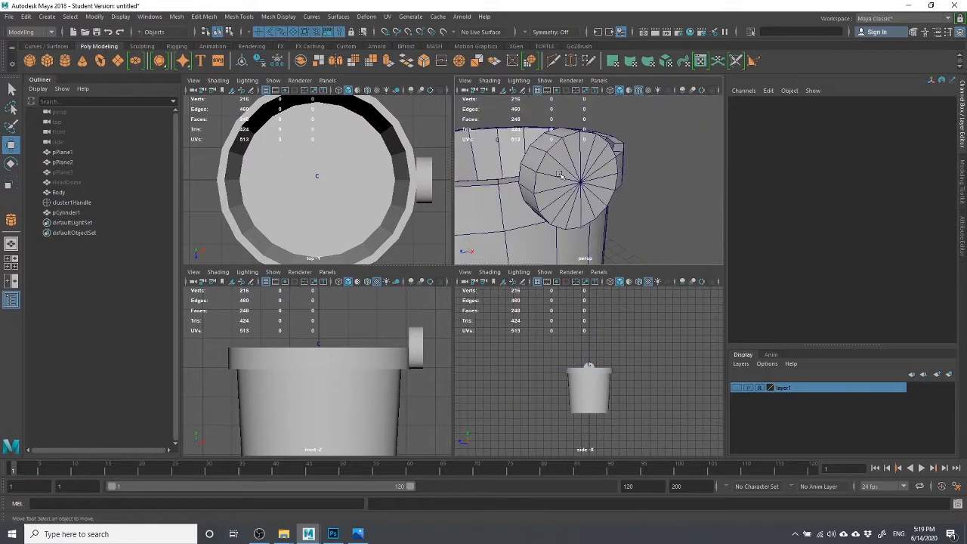
right_click_drag(562, 165, 563, 142)
double_click(556, 145)
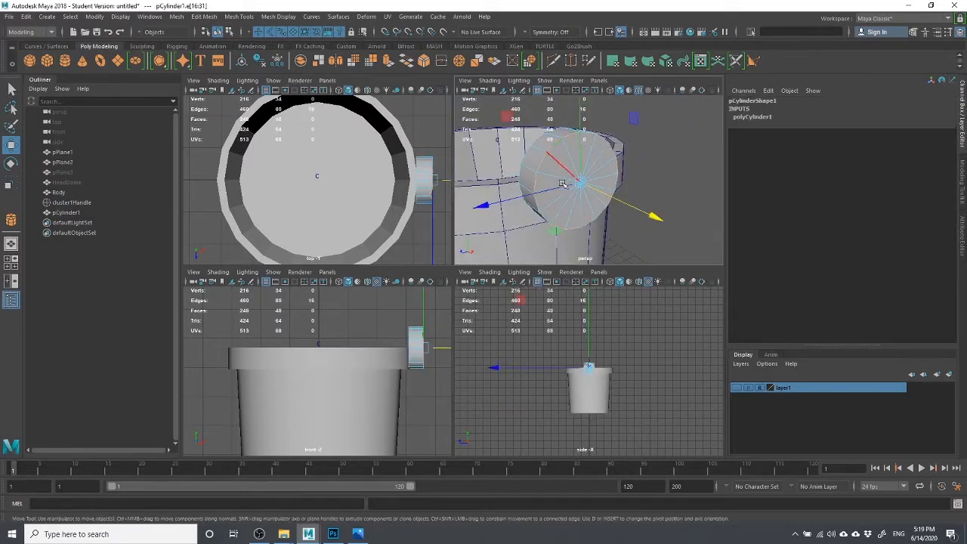
key("r")
left_click_drag(578, 185, 573, 181)
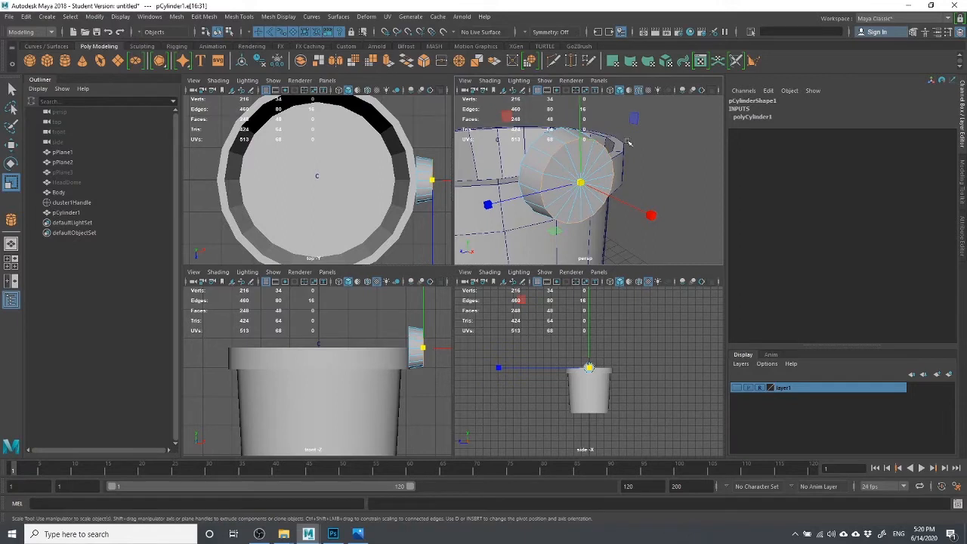
Switch the side cylinder to face selection and try to box-select the faces of its outer end.
left_click_drag(662, 148, 686, 117, "alt")
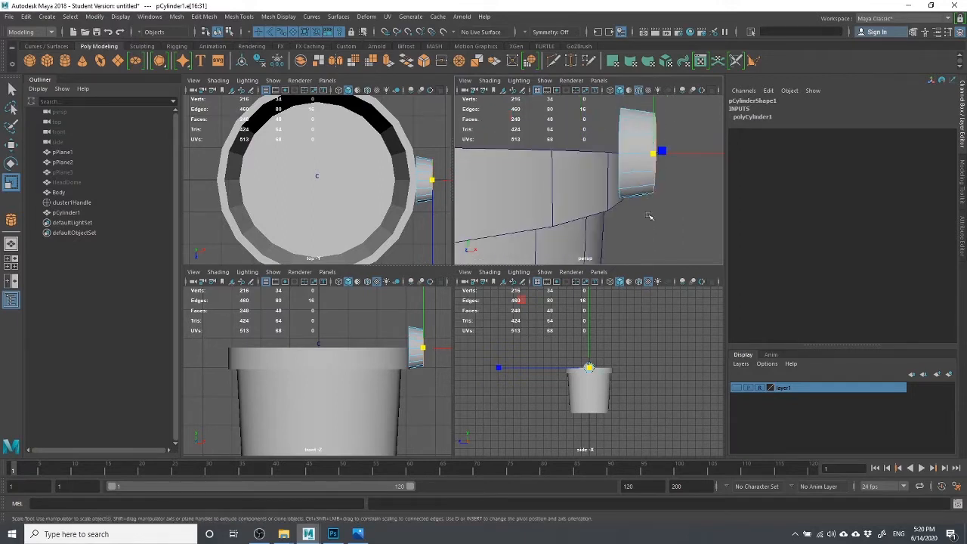
right_click_drag(693, 130, 694, 163)
left_click_drag(677, 216, 638, 83)
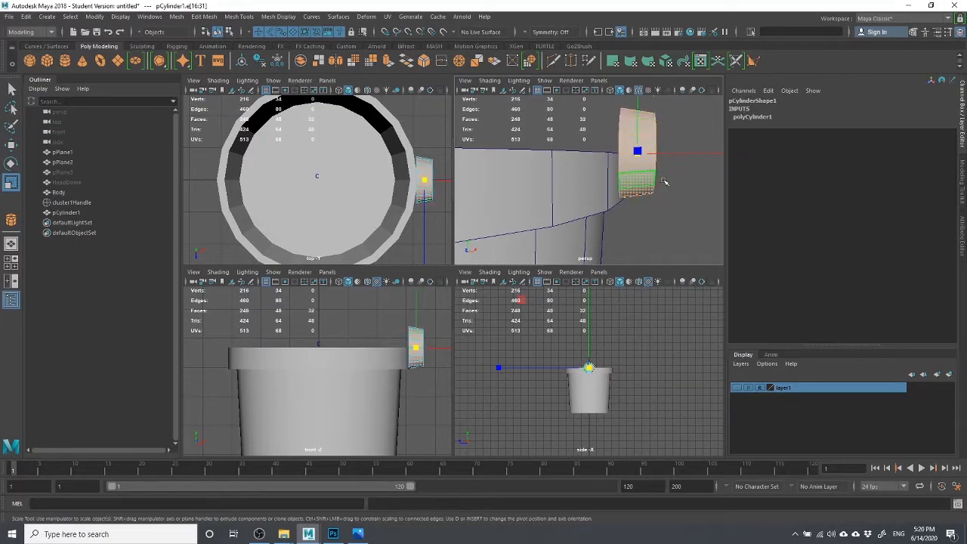
left_click_drag(668, 198, 599, 124, "alt")
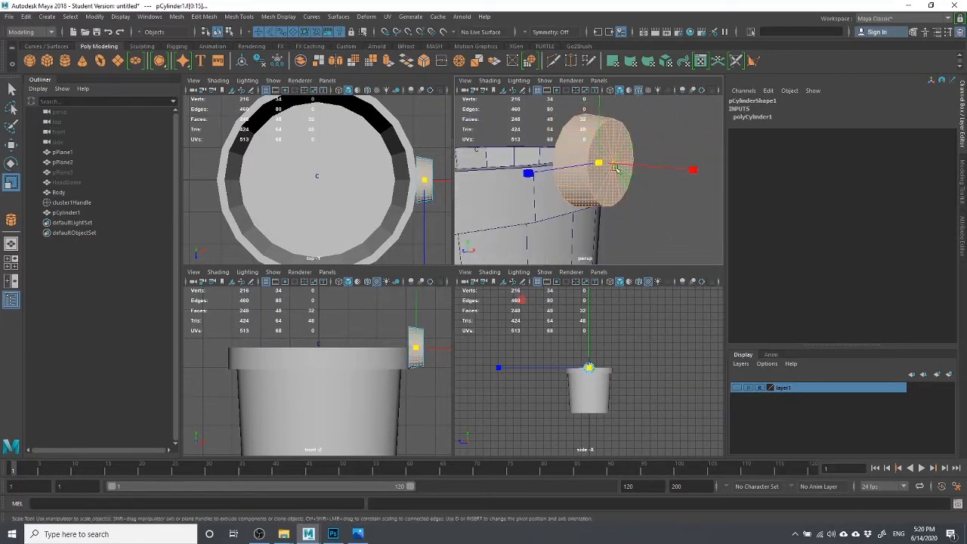
left_click_drag(626, 182, 622, 186, "alt")
left_click(658, 197)
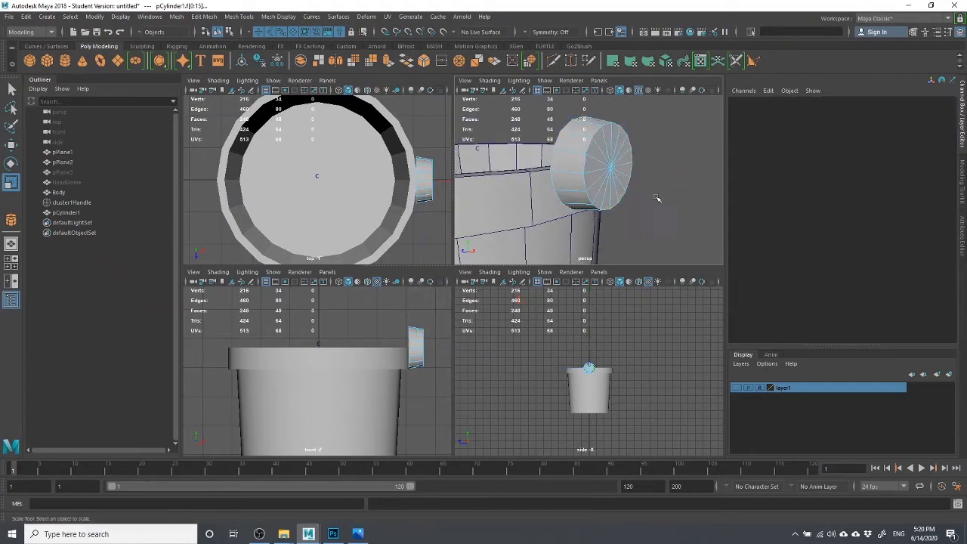
key("q")
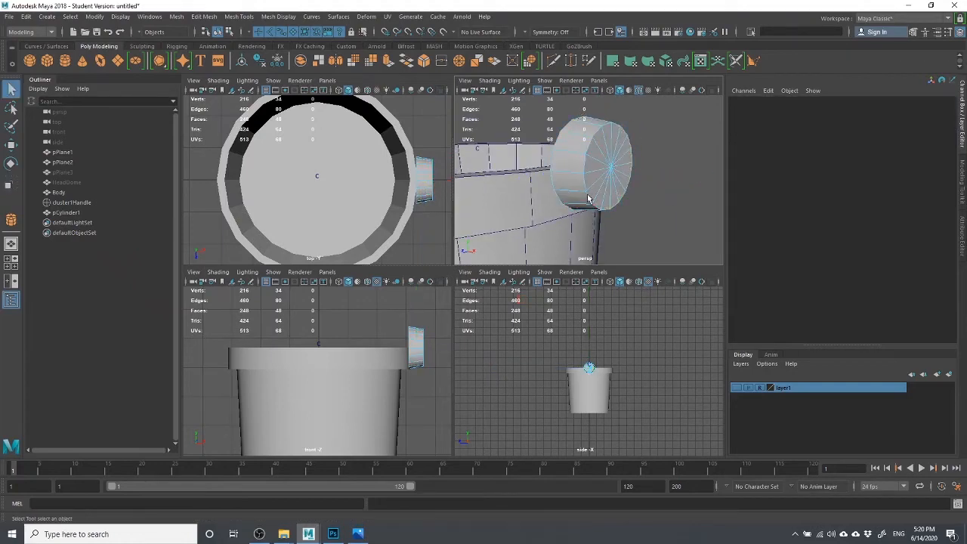
Isolate the cylinder's outer cap faces, extrude them to inset a ring, and extrude again inward with Local Translate Z -0.275.
left_click(595, 147)
left_click_drag(595, 147, 627, 167)
left_click(625, 174, "shift")
mouse_move(665, 207)
left_mouse_down("alt")
mouse_move(693, 205)
mouse_move(679, 201)
left_mouse_up("alt")
left_click_drag(672, 251, 650, 87)
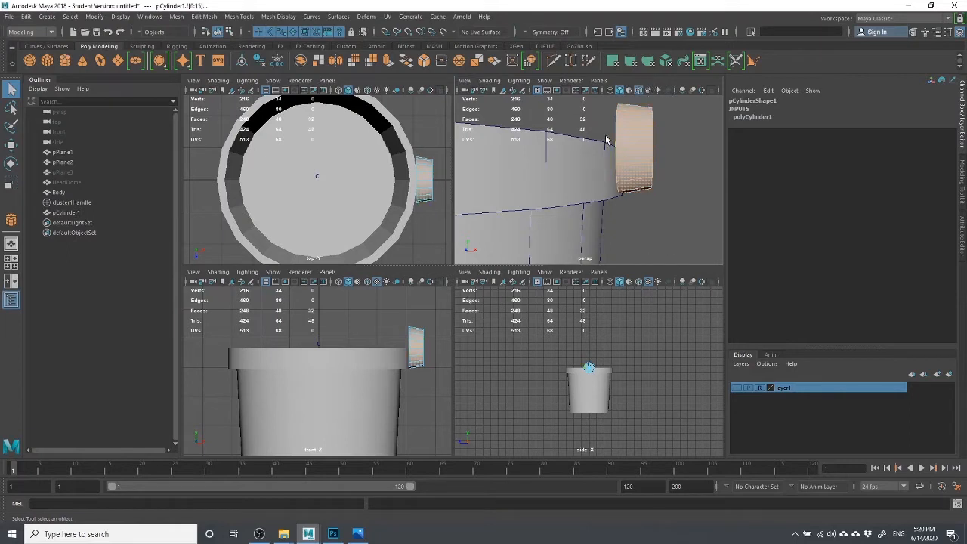
left_click_drag(605, 135, 608, 167, "alt")
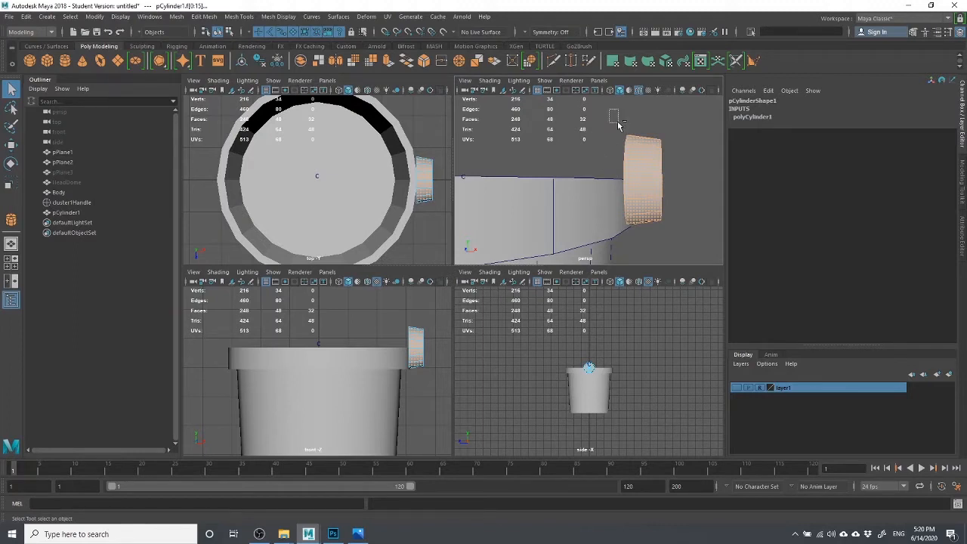
left_click_drag(609, 109, 657, 227)
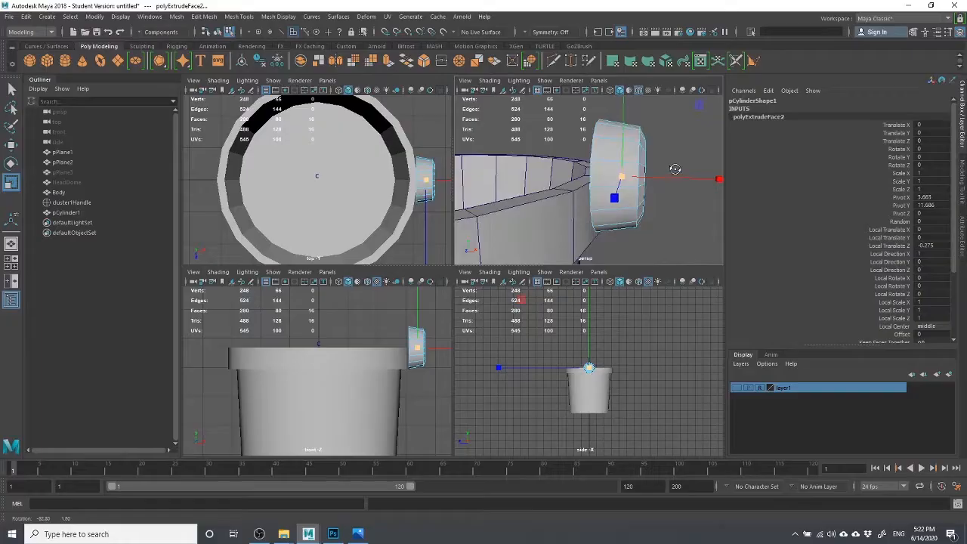
Select the full edge loop around the outer rim of the cylinder's recessed end and bevel it.
left_click(675, 112)
right_click_drag(643, 144, 644, 117)
left_click(642, 138)
key("f")
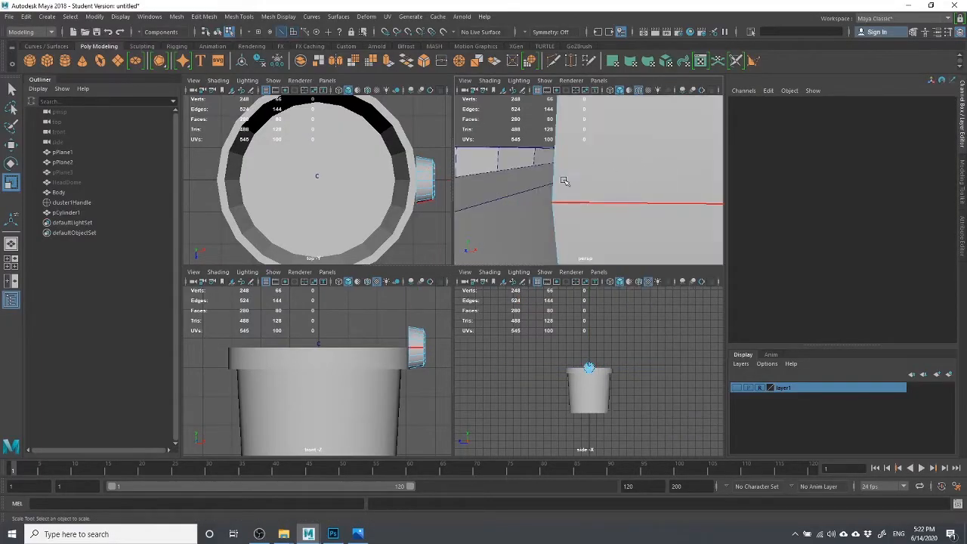
left_click_drag(564, 181, 591, 164, "alt")
double_click(543, 144)
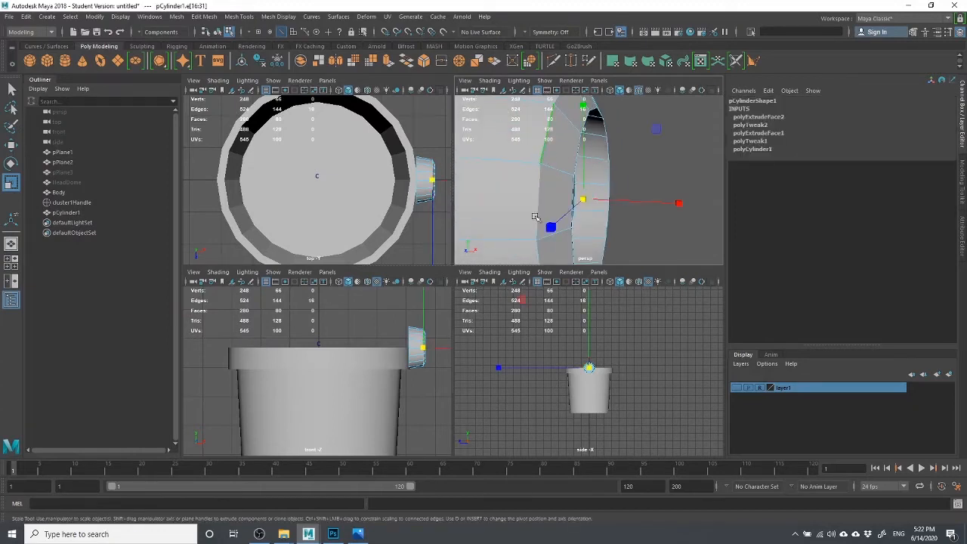
scroll(550, 189, "down", 5)
scroll(551, 188, "up", 5)
mouse_move(572, 183)
left_mouse_down("alt")
mouse_move(606, 198)
mouse_move(574, 189)
left_mouse_up("alt")
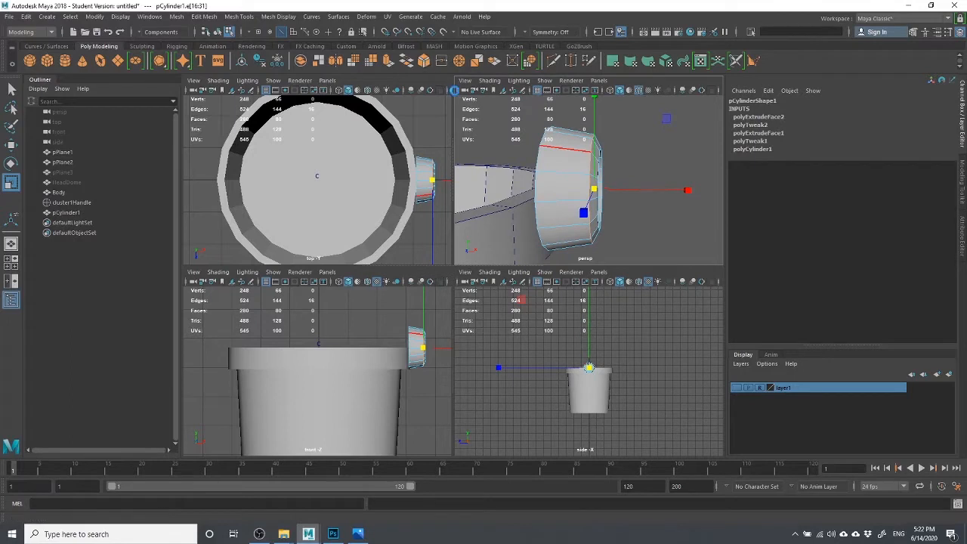
left_click(425, 62)
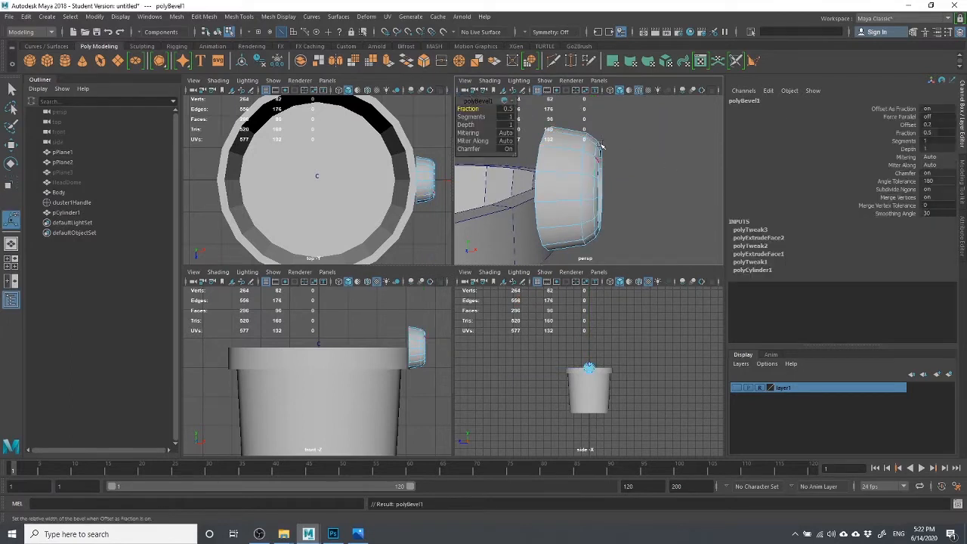
Keep the rim bevel's Fraction at 0.5 and set its Segments to 2.
left_click_drag(576, 134, 594, 130, "alt")
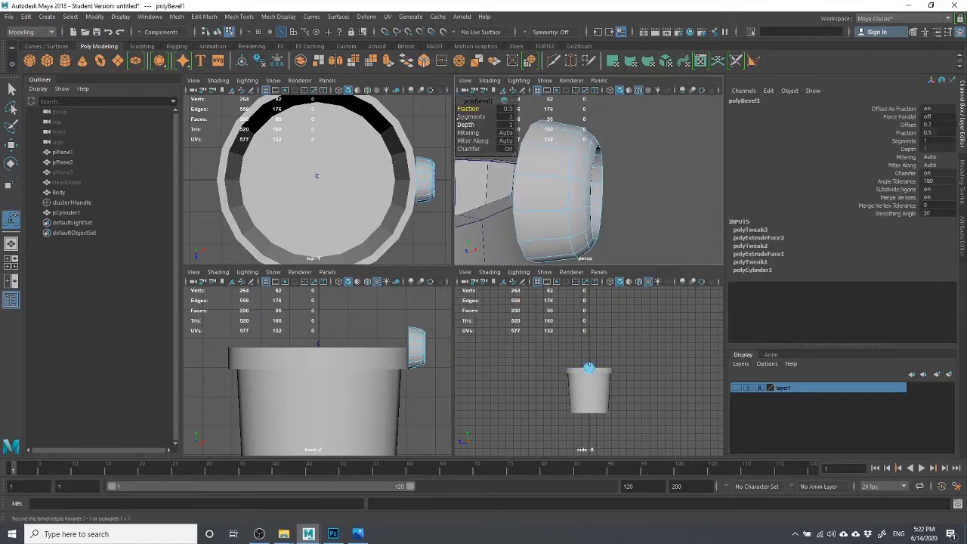
left_click_drag(470, 109, 471, 109)
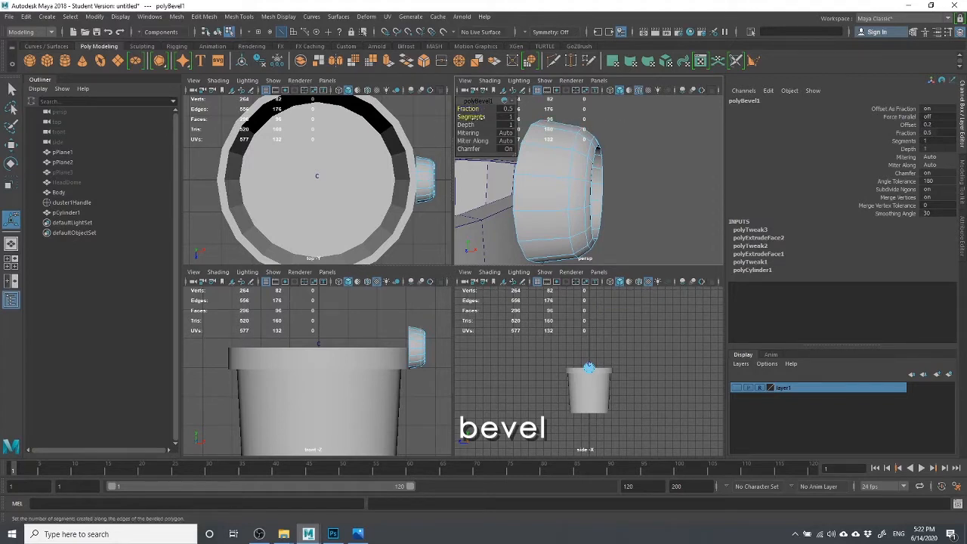
middle_click_drag(476, 117, 487, 117)
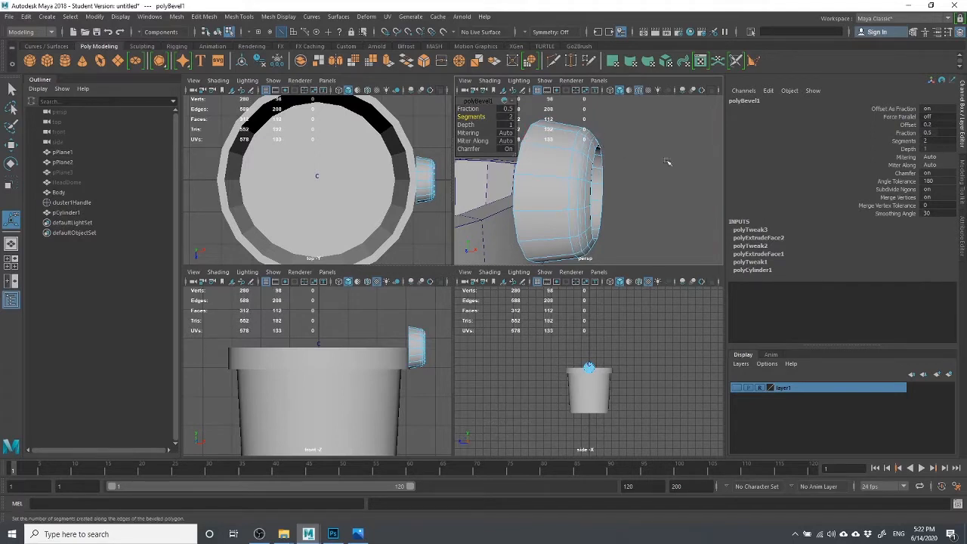
left_click_drag(667, 161, 627, 166, "alt")
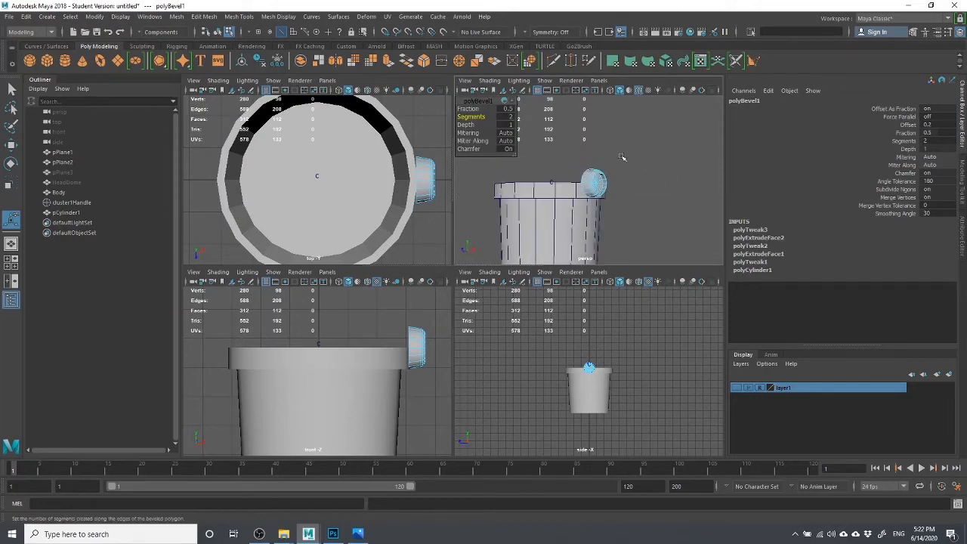
Return the cylinder to object mode, show layer1 and unhide HeadDome.
right_click_drag(624, 156, 672, 141)
left_click(739, 388)
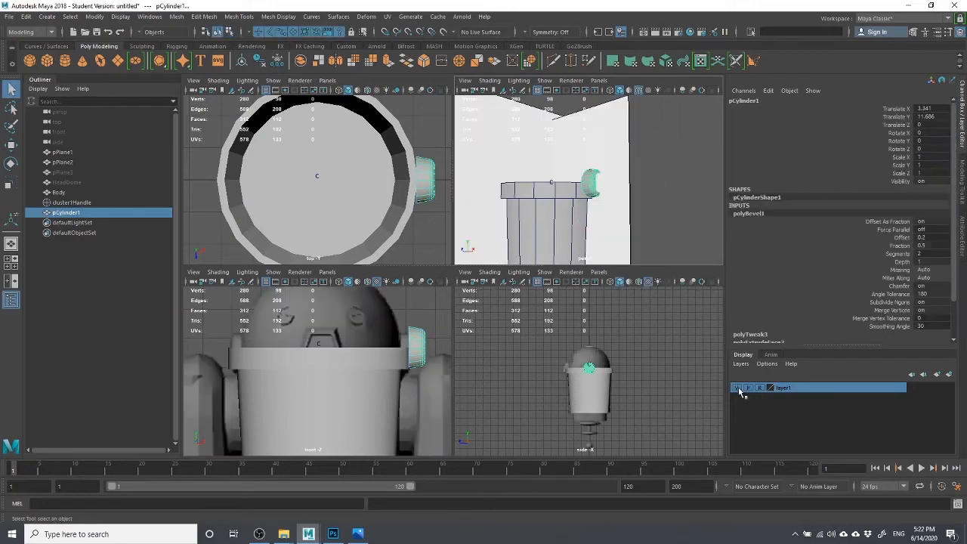
left_click_drag(693, 182, 648, 229, "alt")
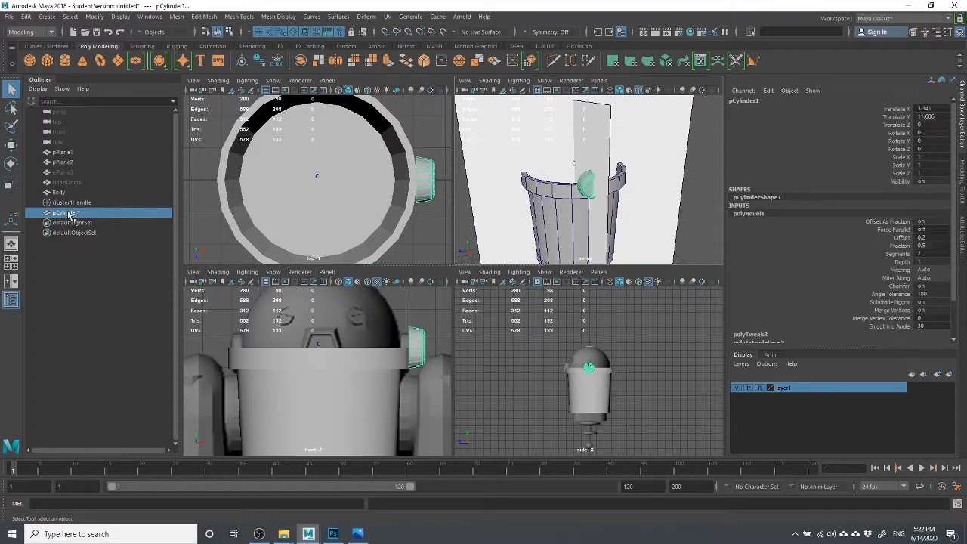
left_click(65, 174)
left_click(64, 183)
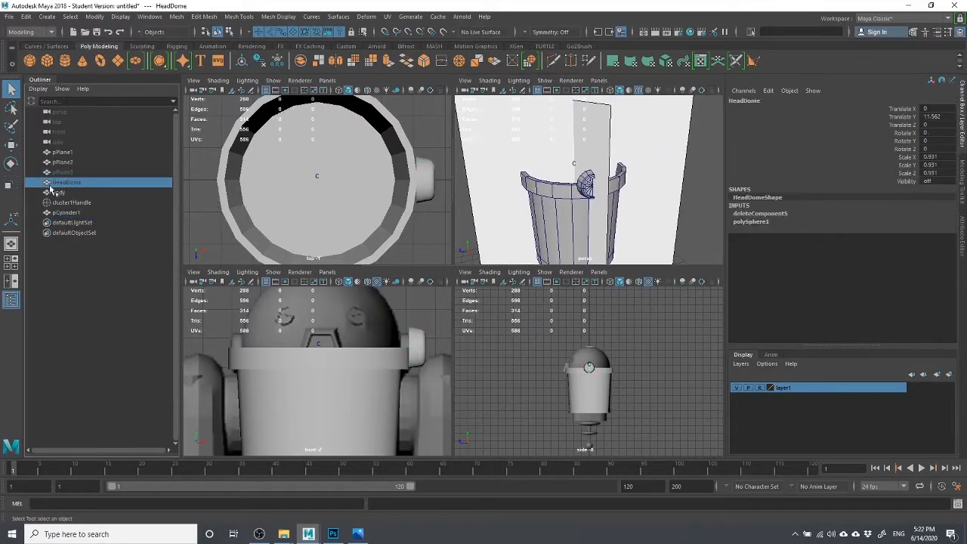
key("shift+h")
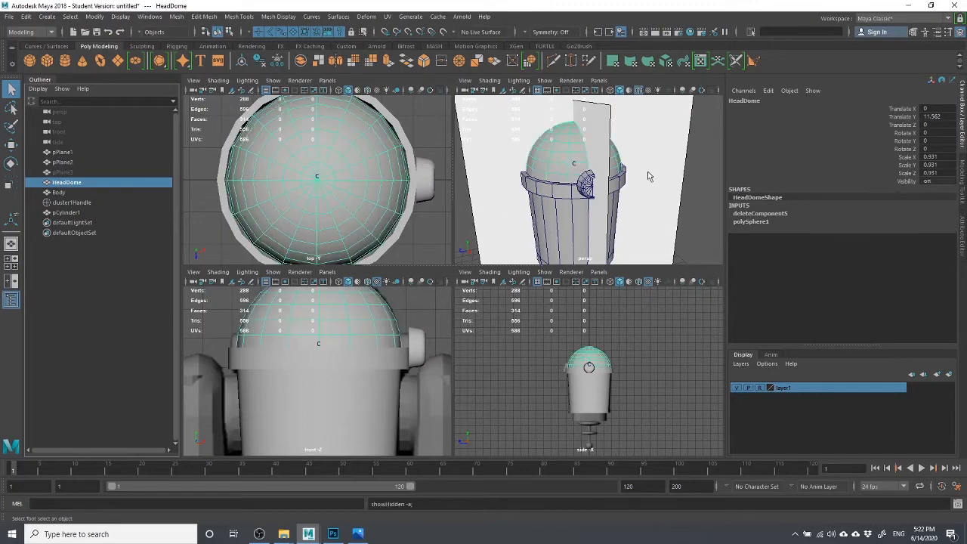
left_click(701, 165)
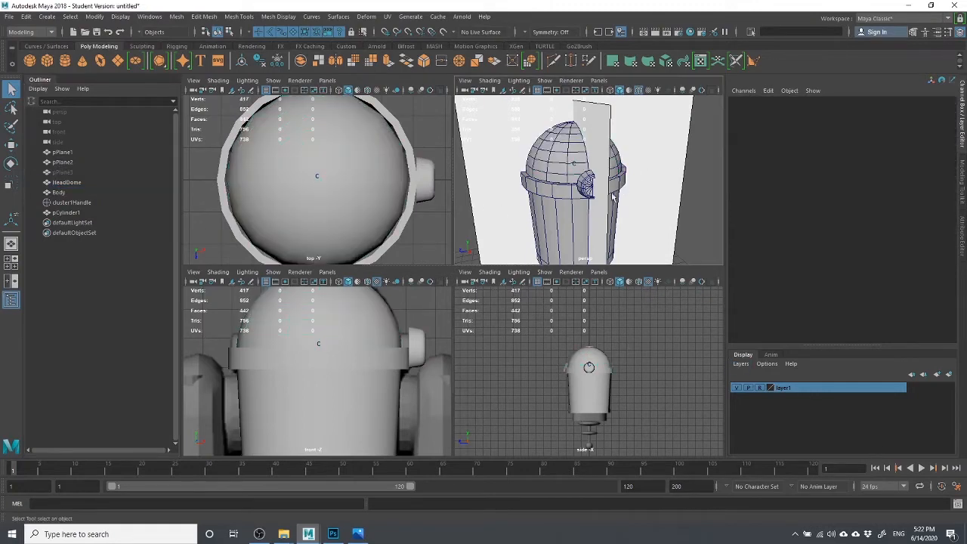
In face mode, select the upper faces of the cylinder's inner cap, above the Body's rim and facing HeadDome.
scroll(585, 197, "down", 3)
left_click_drag(585, 195, 628, 205, "alt")
scroll(629, 204, "up", 5)
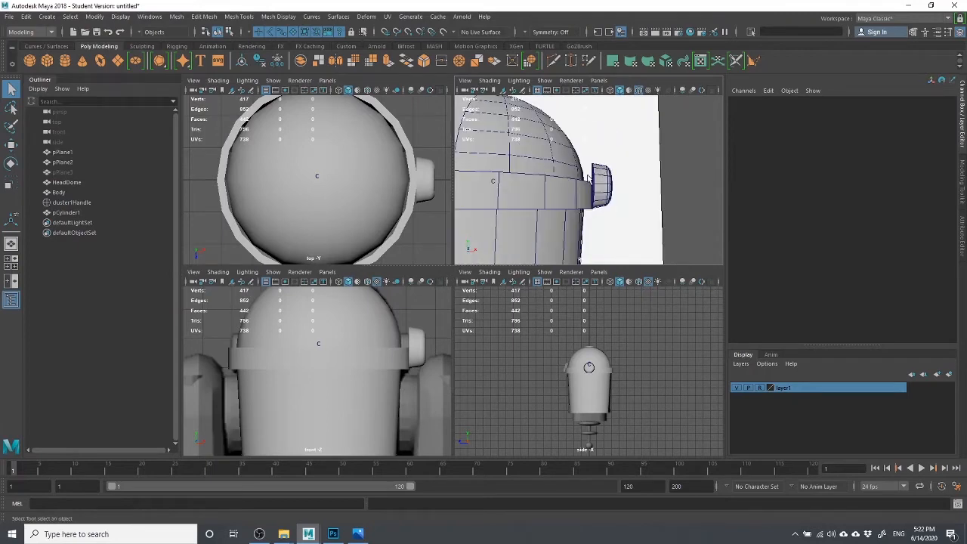
scroll(593, 178, "up", 3)
left_click_drag(582, 158, 611, 187, "alt")
left_click(615, 198)
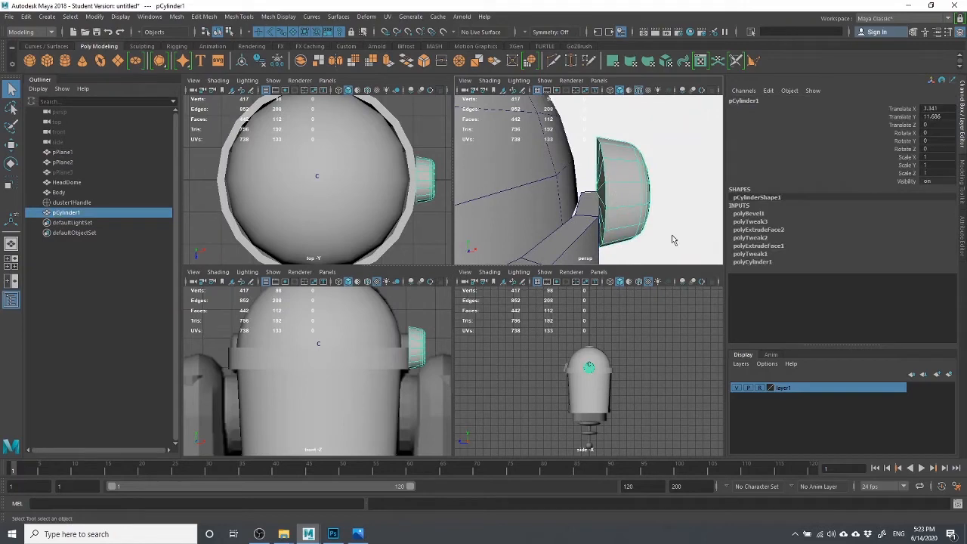
right_click_drag(437, 313, 437, 273)
key("ctrl+z")
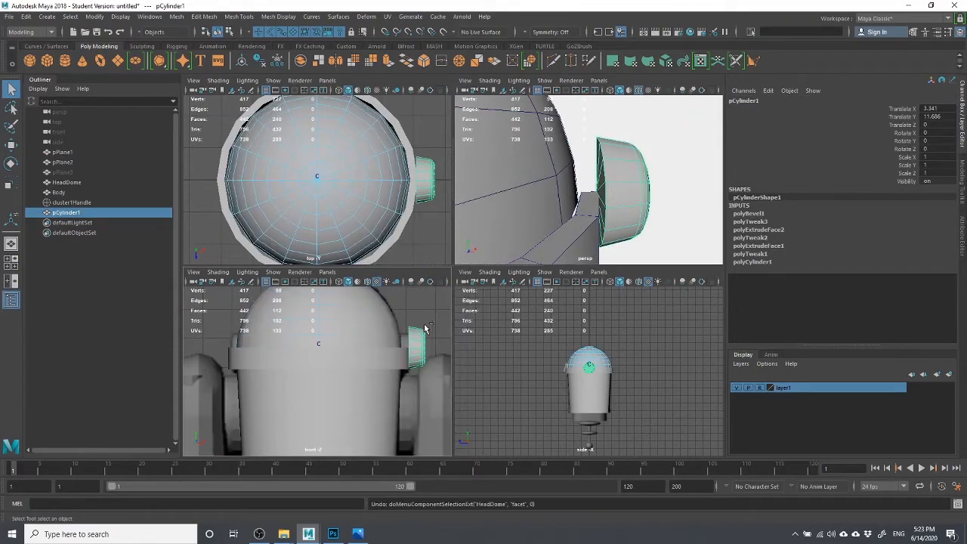
right_click_drag(420, 328, 420, 264)
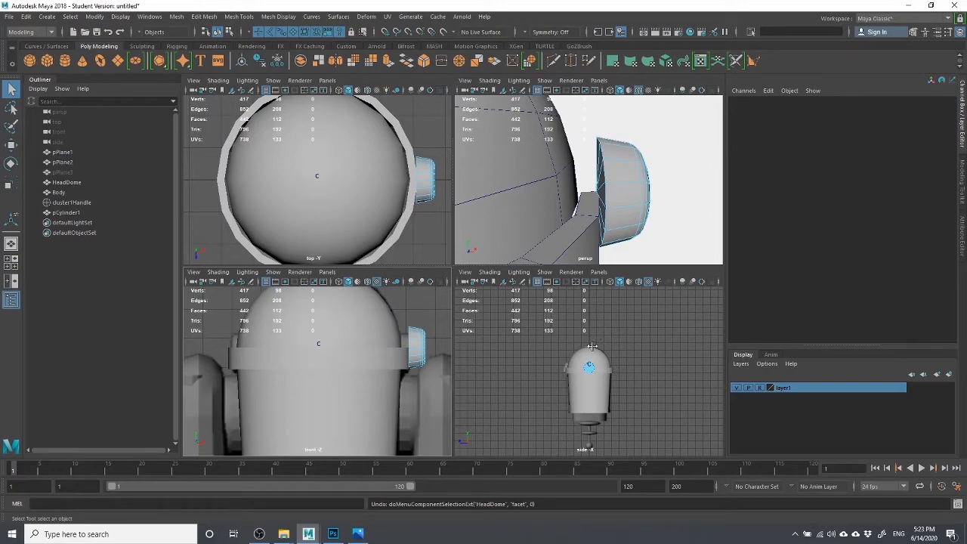
left_click_drag(418, 315, 398, 357)
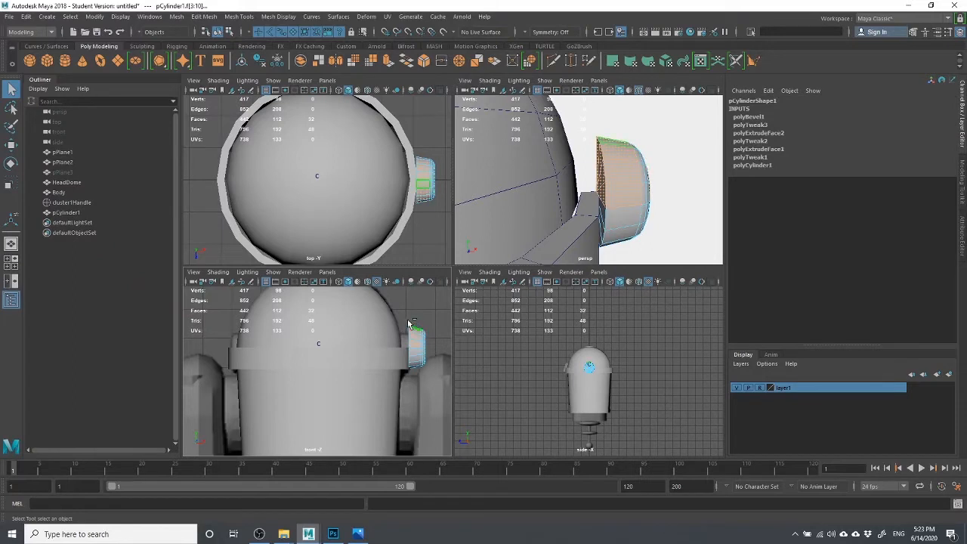
left_click_drag(596, 189, 606, 189, "alt")
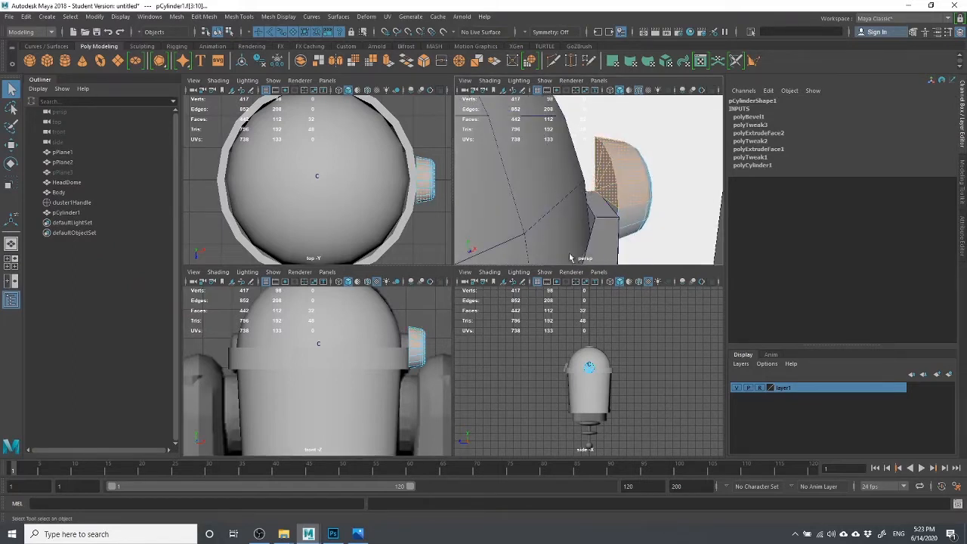
key("f")
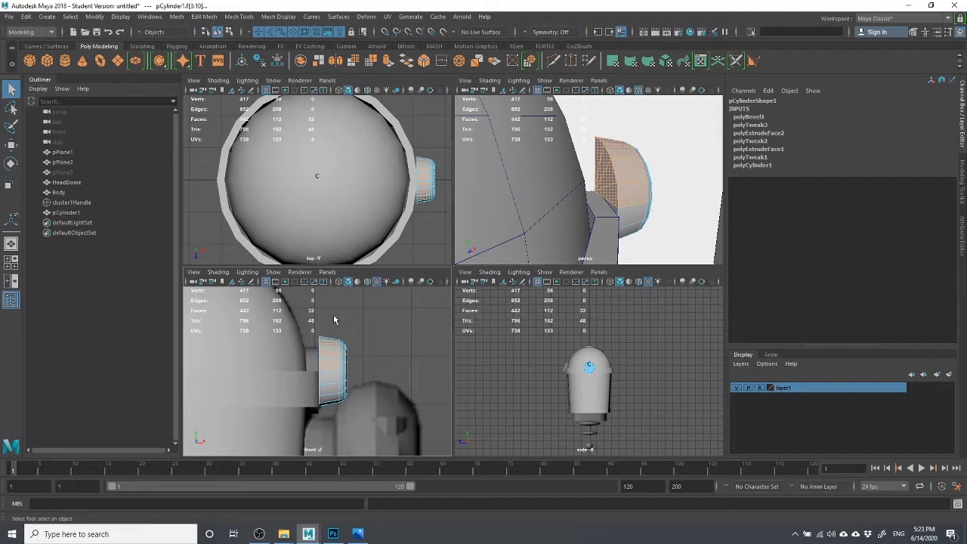
Extrude the upper inner cap faces and move them along X to about 2.75 so they reach into HeadDome.
key("ctrl+e")
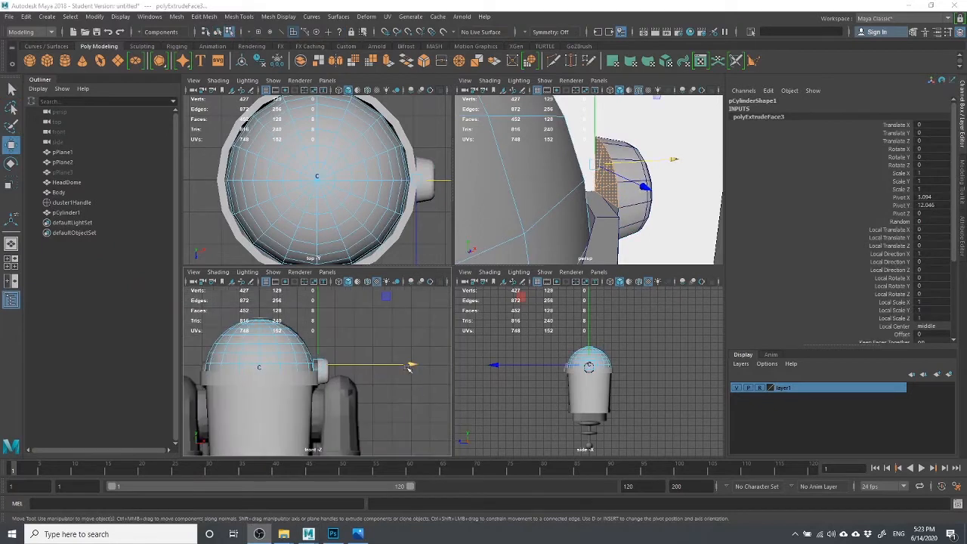
mouse_move(407, 366)
left_mouse_down()
mouse_move(386, 367)
mouse_move(406, 371)
left_mouse_up()
key("w")
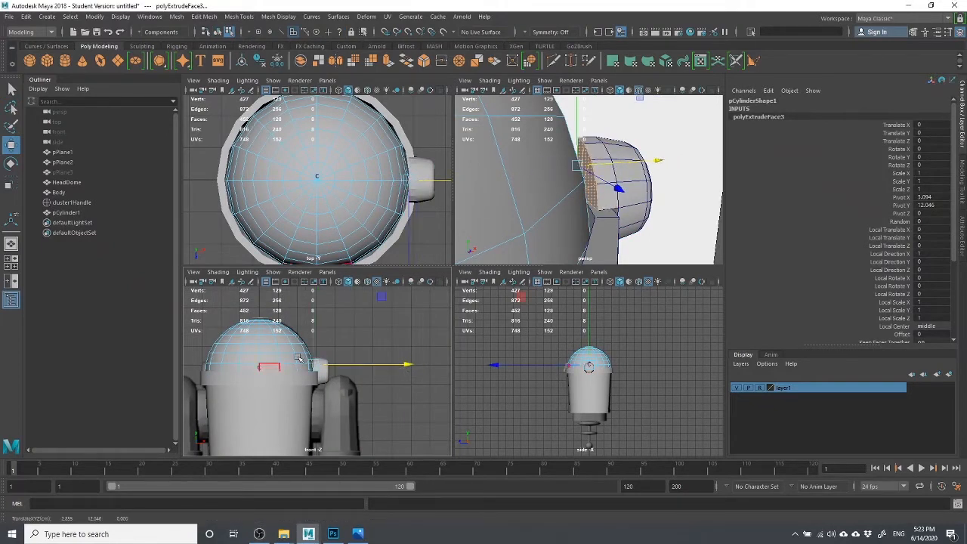
scroll(368, 358, "up", 5)
left_click_drag(396, 344, 391, 341)
left_click_drag(390, 342, 388, 343)
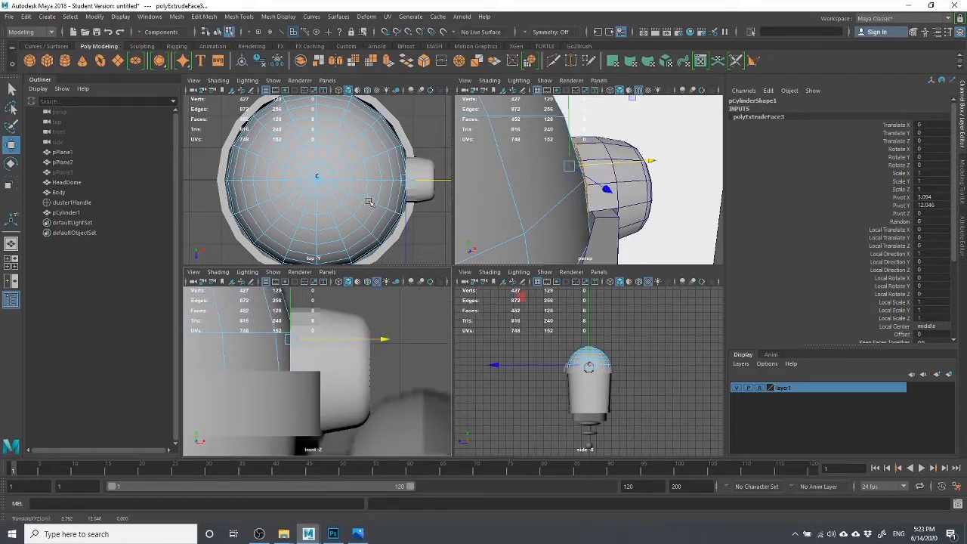
Return HeadDome and the side cylinder to object mode and select the cylinder in the front view.
right_click_drag(567, 165, 642, 132)
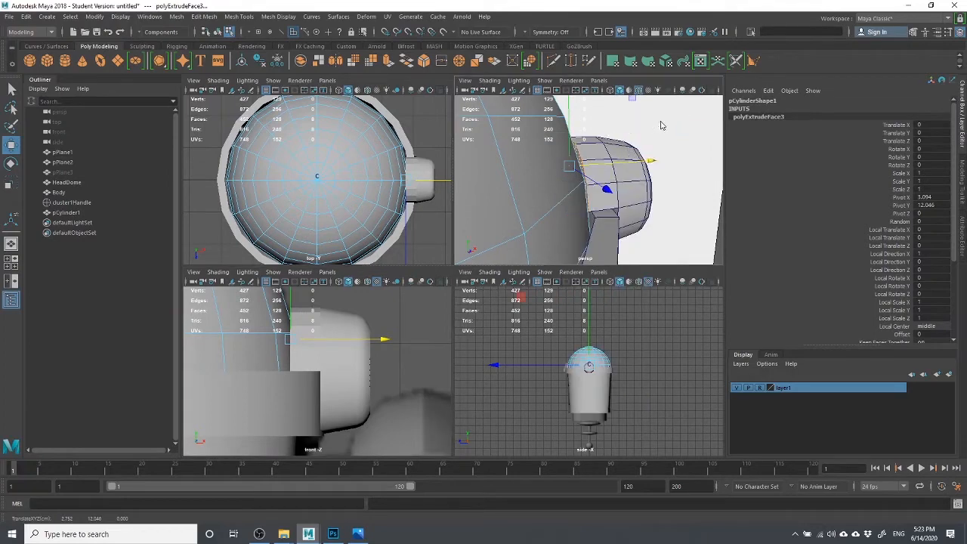
right_click_drag(610, 179, 656, 161)
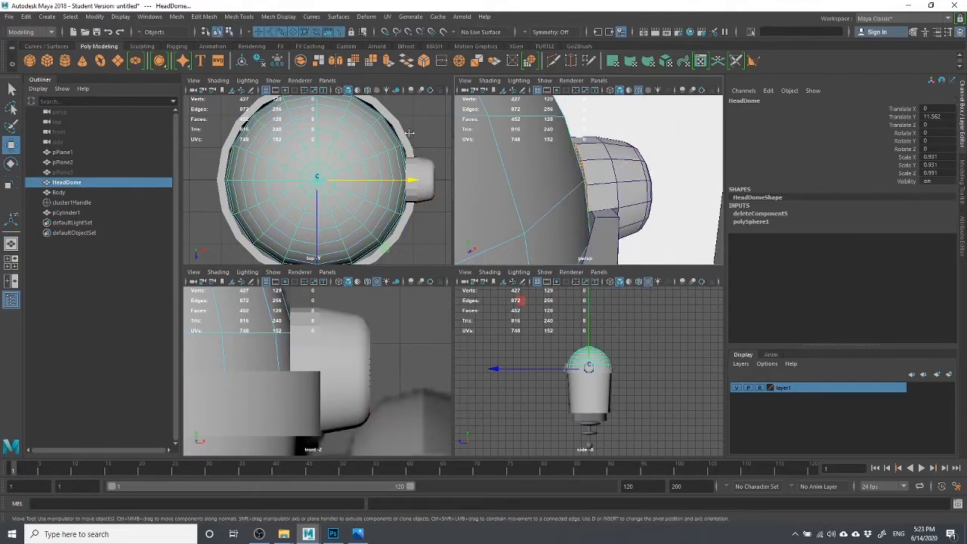
left_click(432, 139)
left_click(618, 153)
left_click(401, 340)
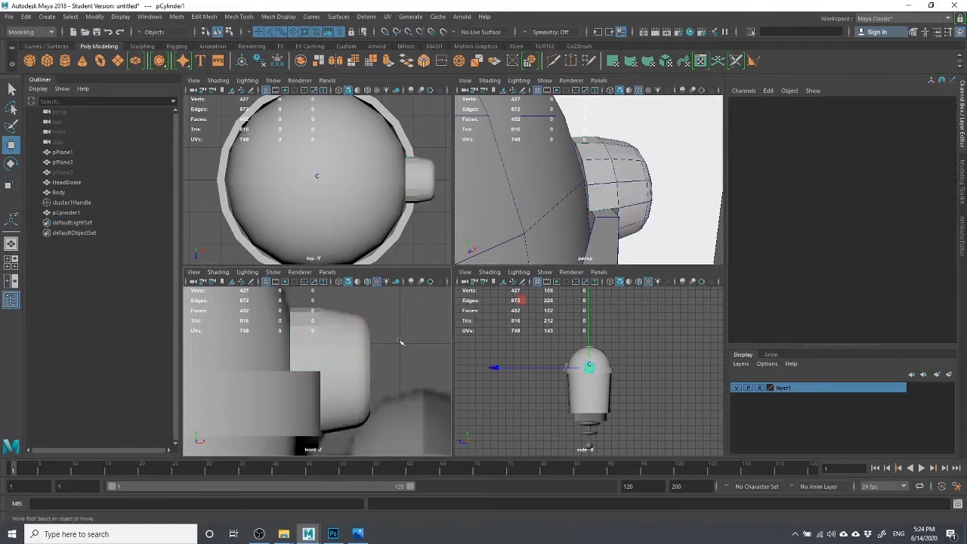
left_click(317, 325)
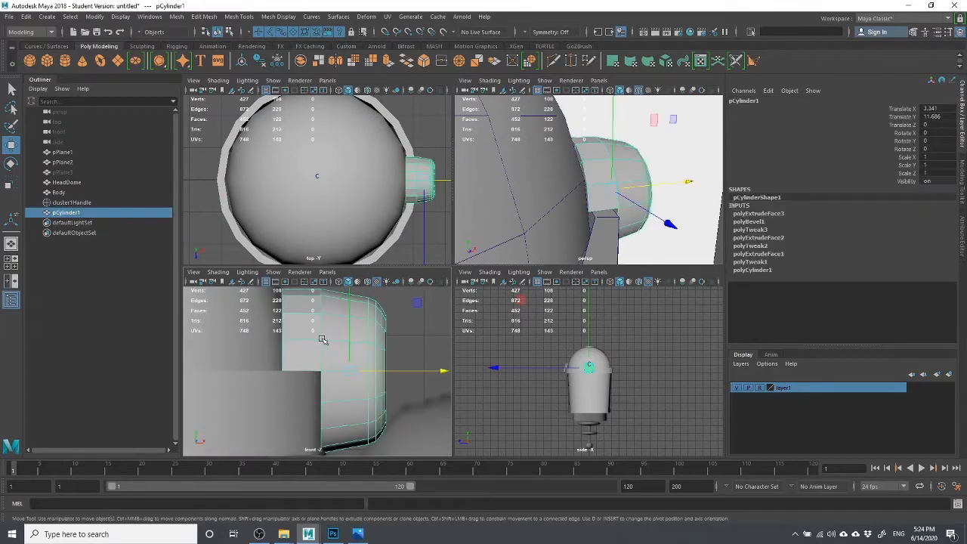
Examine how the side cylinder meets HeadDome and Body, switching layer1 off and back on for comparison.
key("f")
left_click(628, 407)
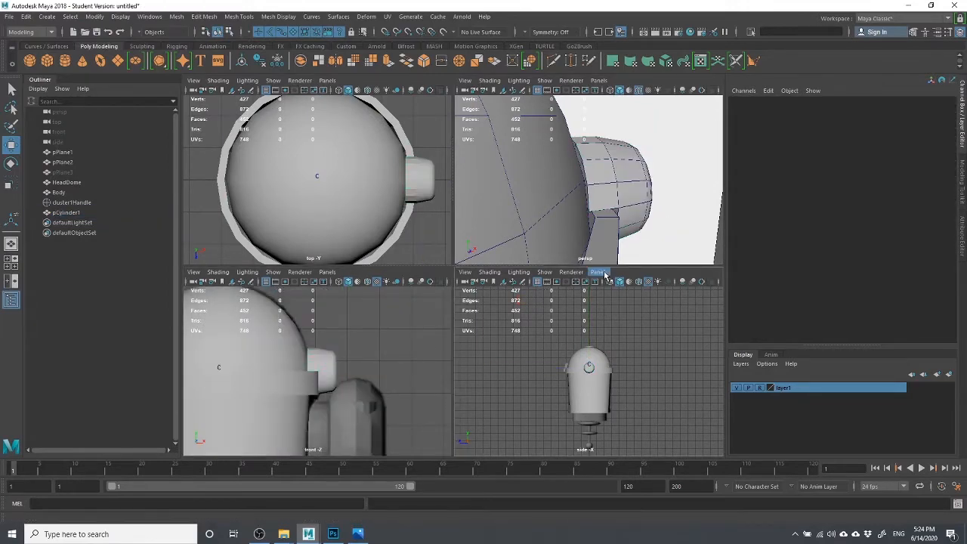
left_click(319, 206)
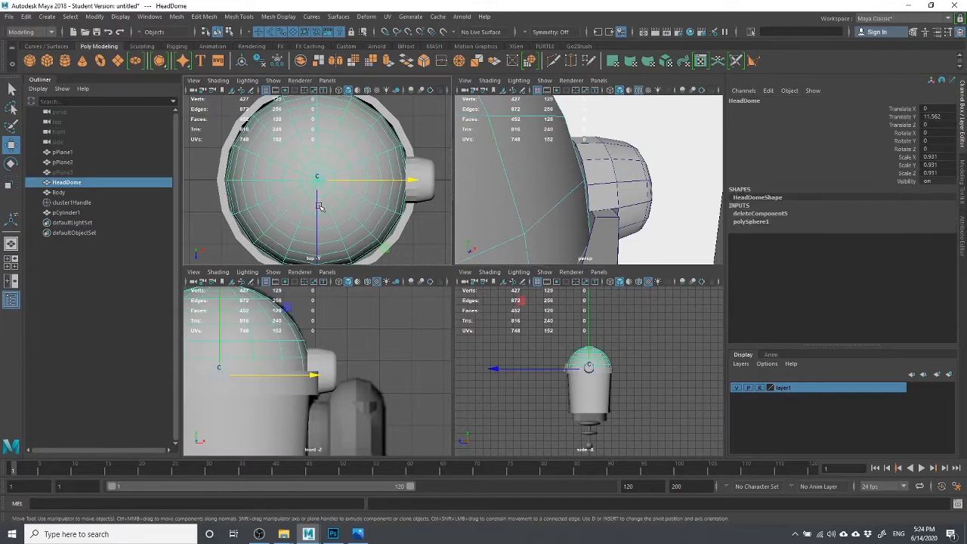
left_click(609, 363)
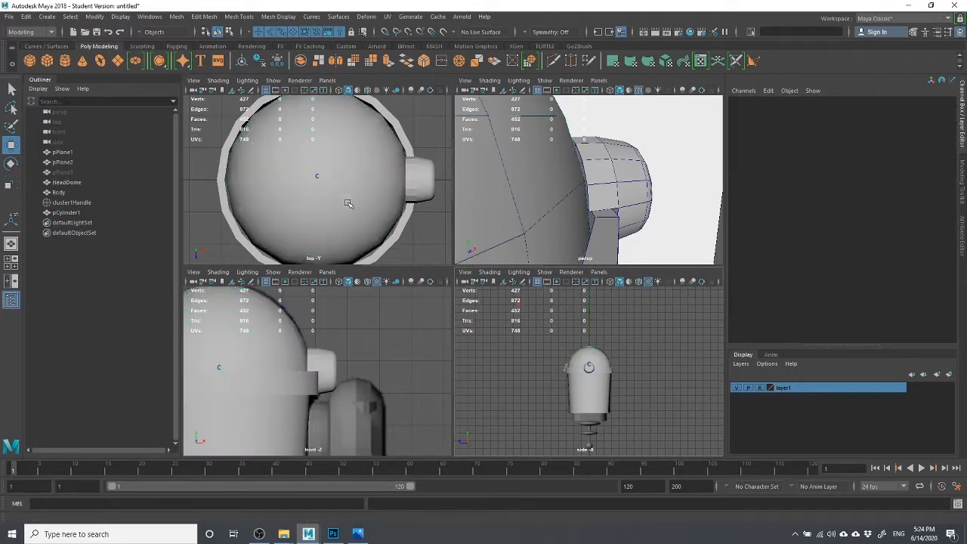
left_click(736, 387)
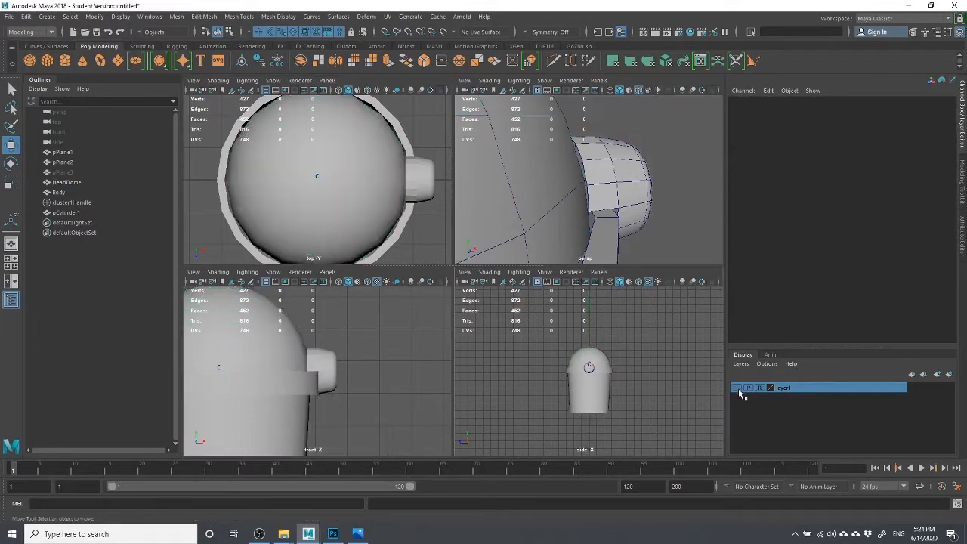
left_click(738, 388)
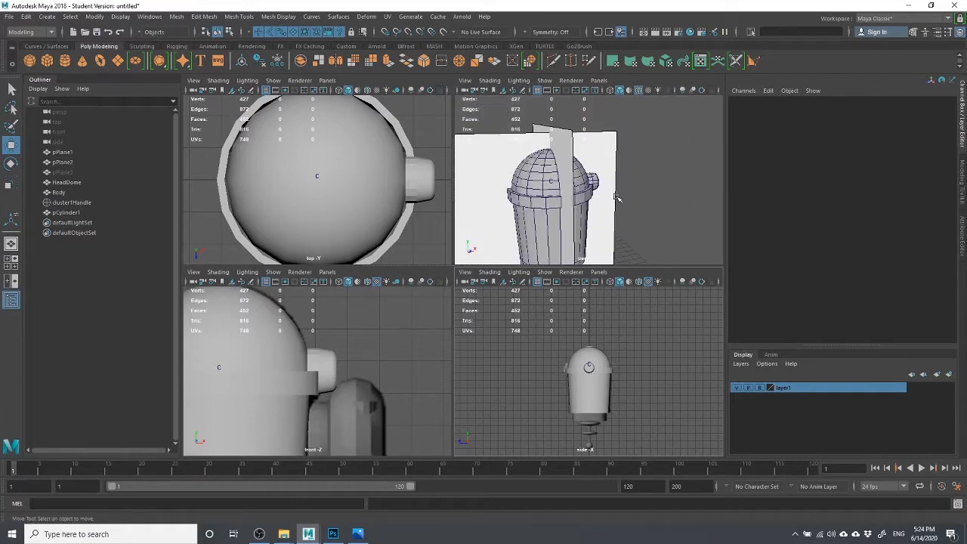
Turn on textured shading in the perspective view and hide the side cylinder, HeadDome and Body so only the reference planes show.
key("6")
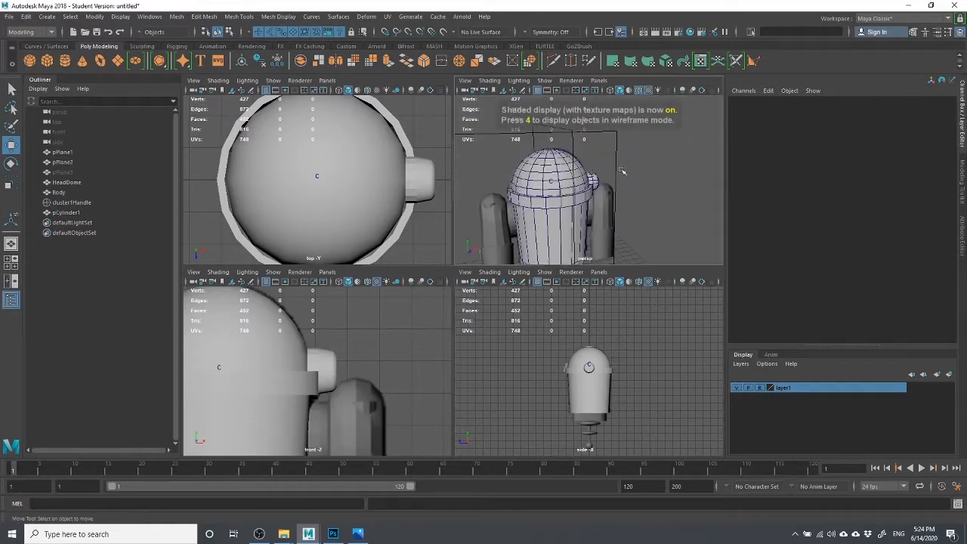
left_click_drag(638, 187, 659, 192, "alt")
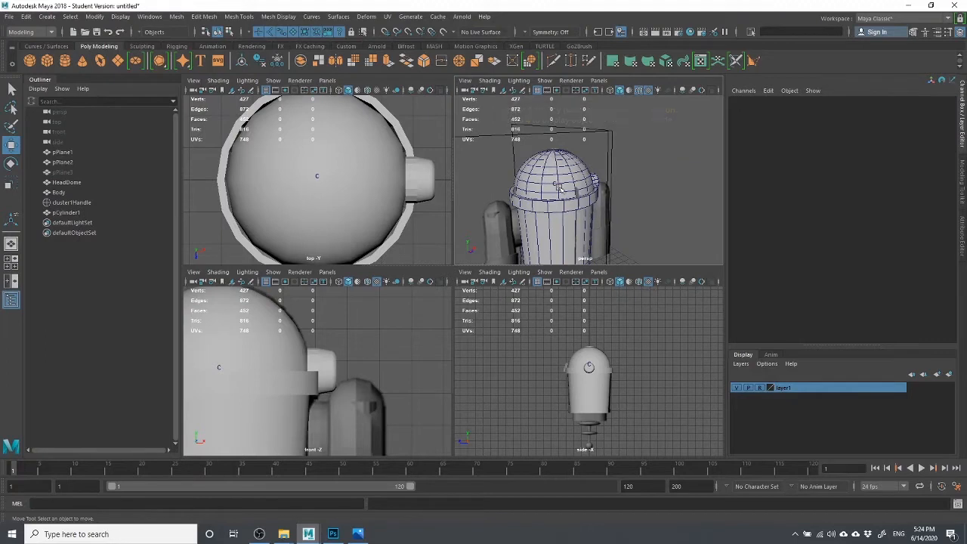
left_click(66, 212)
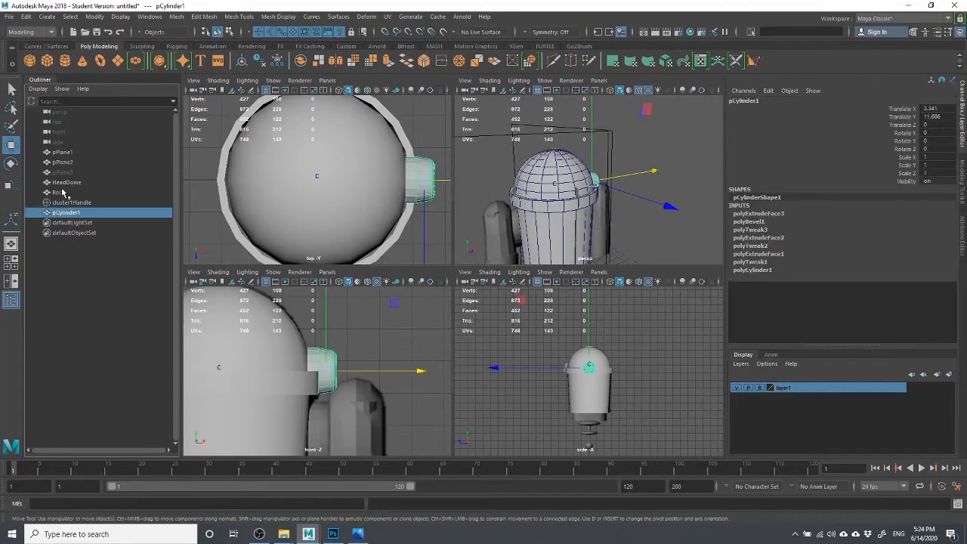
left_click(63, 183, "ctrl")
key("ctrl+h")
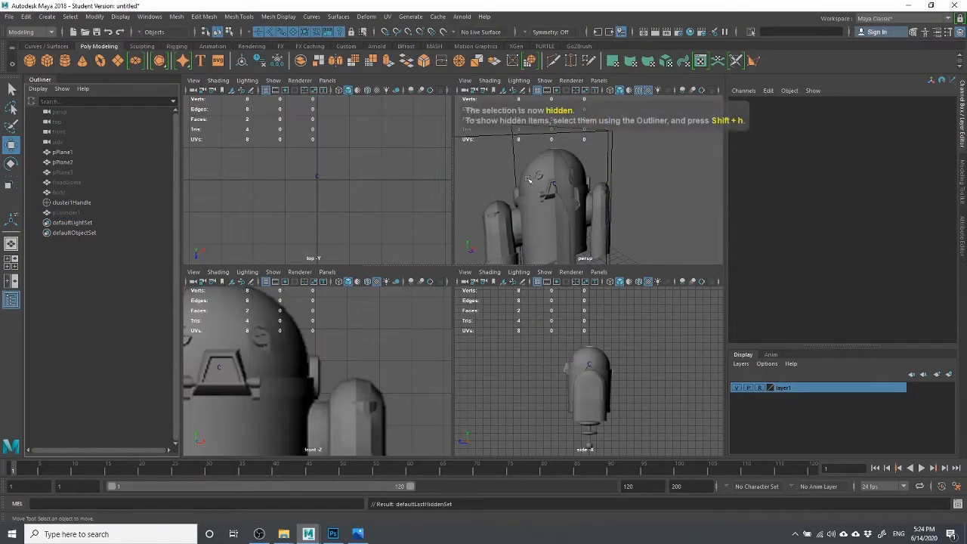
left_click_drag(643, 191, 593, 183, "alt")
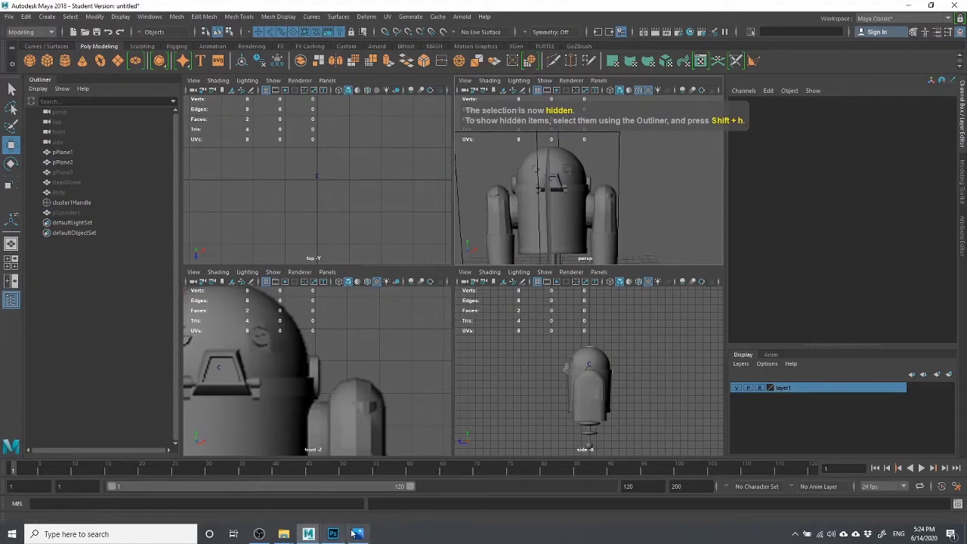
Look over the sketches in RobotSketch.jpg, close it, and examine the eyes and face on the reference planes.
left_click(357, 540)
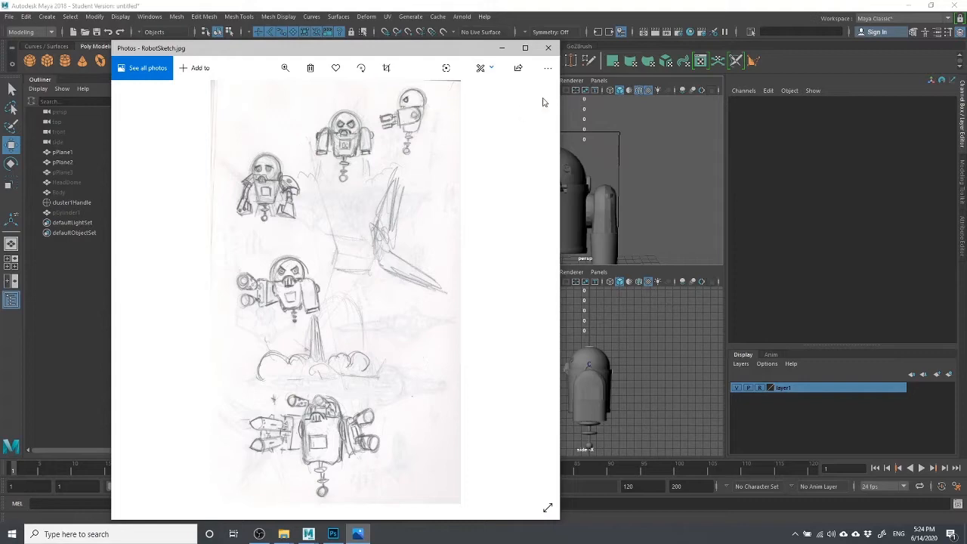
left_click(549, 48)
scroll(560, 188, "up", 5)
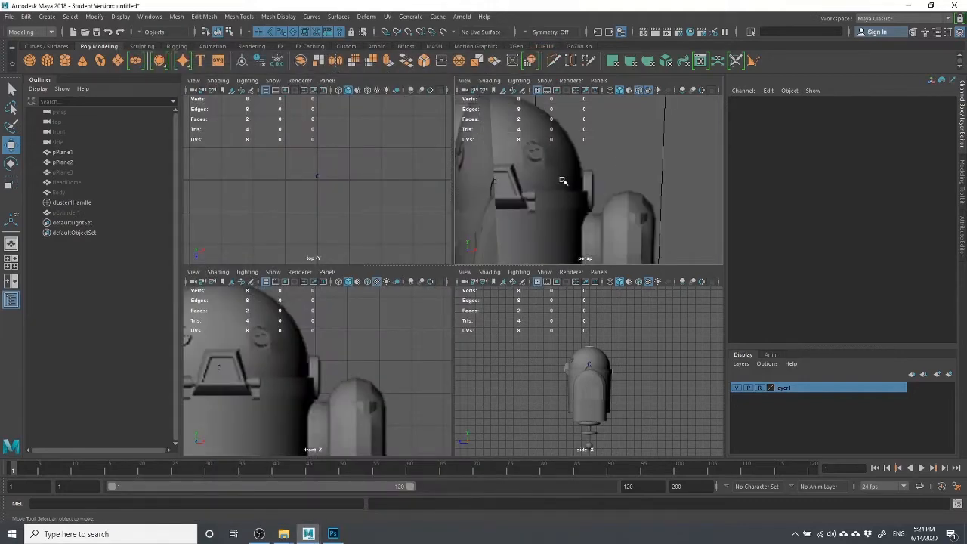
middle_click_drag(597, 186, 656, 196, "alt")
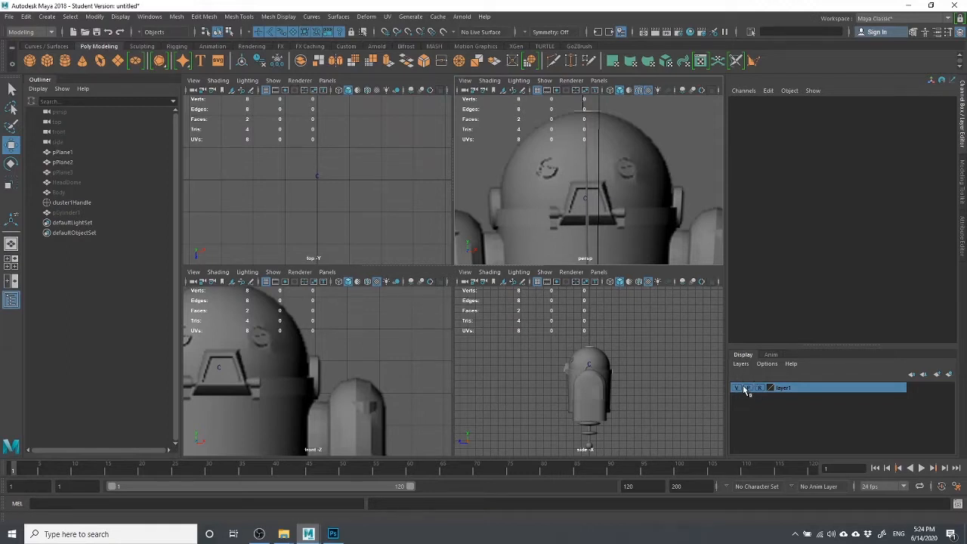
left_click(49, 214)
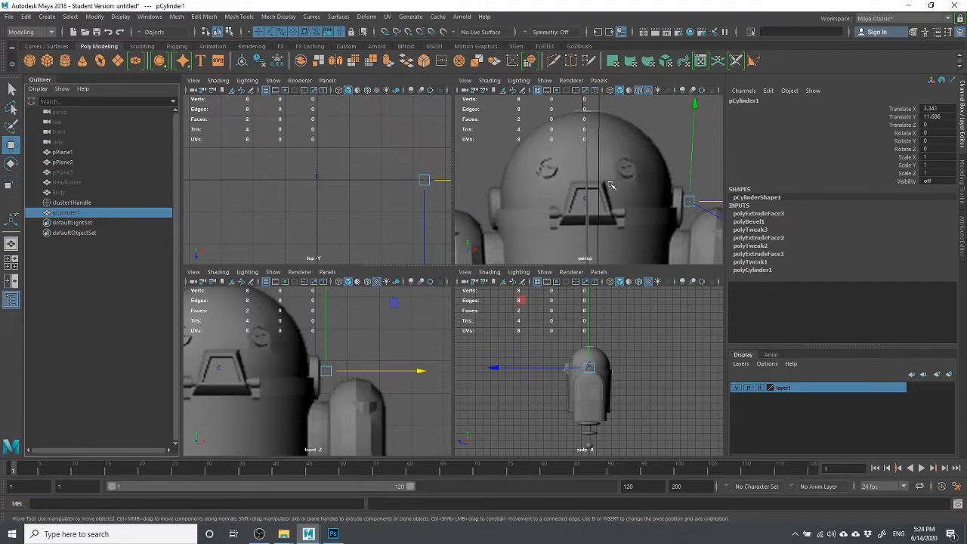
left_click(499, 139)
scroll(501, 139, "down", 5)
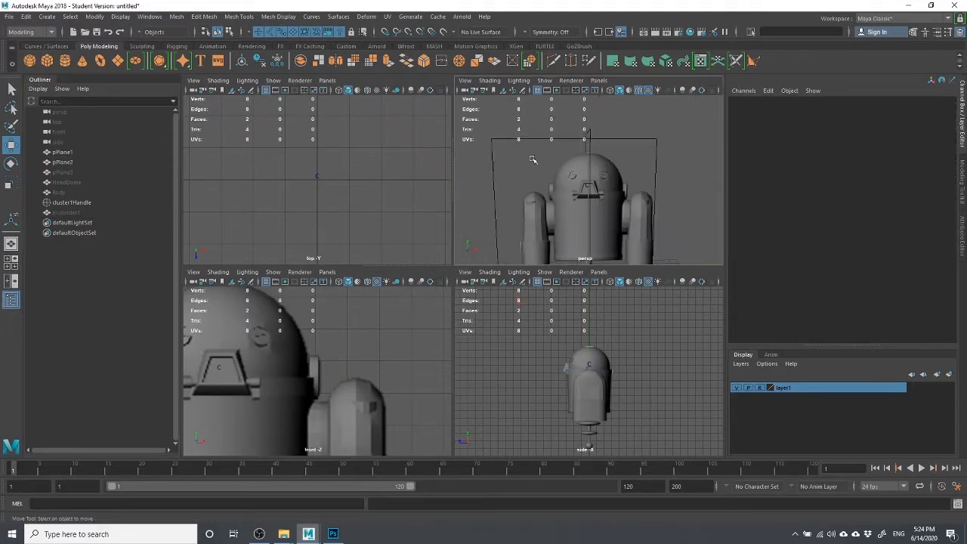
left_click_drag(542, 167, 604, 195)
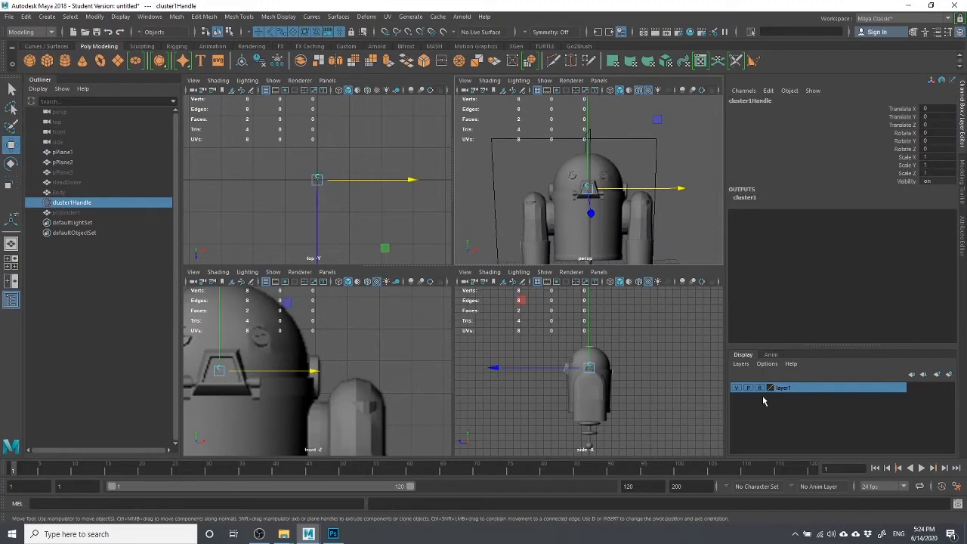
left_click(671, 155)
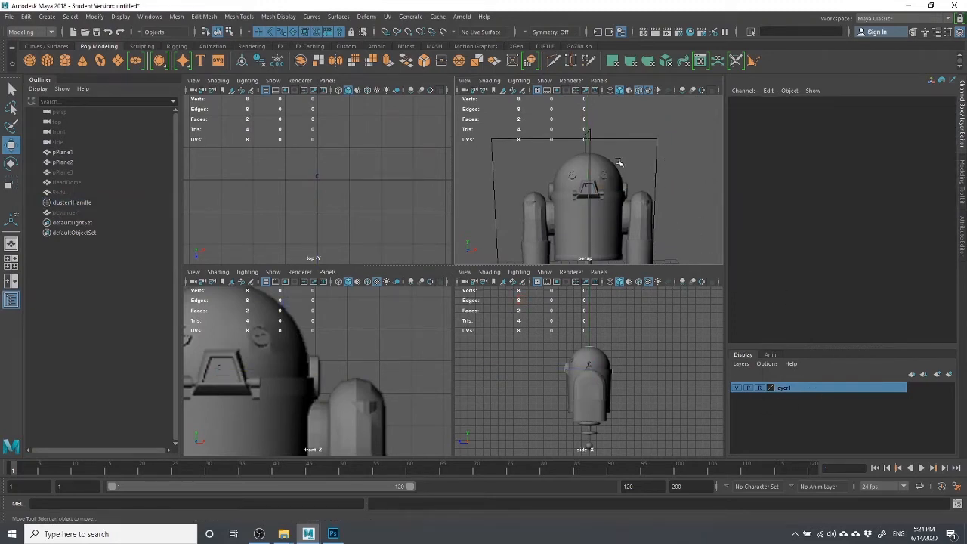
scroll(641, 156, "up", 5)
scroll(640, 157, "down", 5)
mouse_move(646, 183)
left_mouse_down("alt")
mouse_move(591, 180)
mouse_move(650, 185)
left_mouse_up("alt")
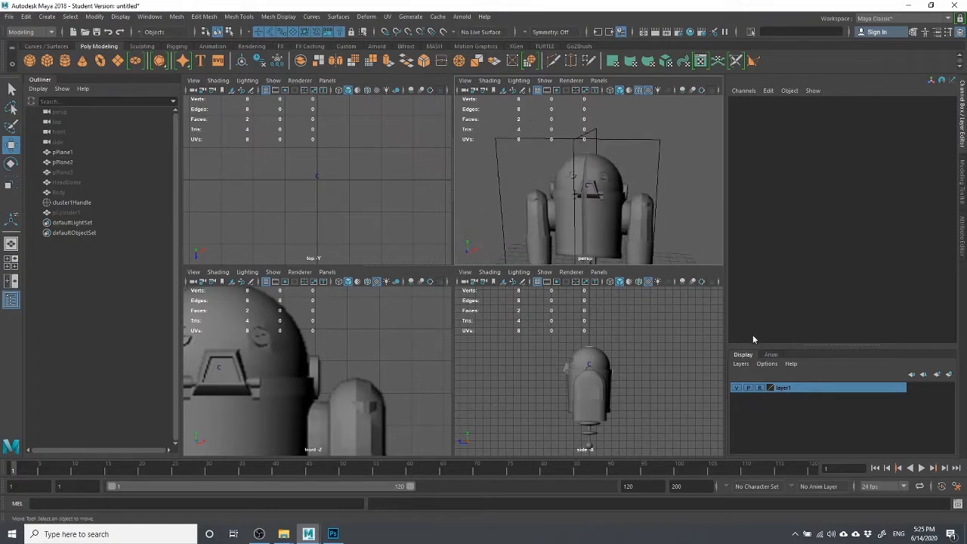
Unhide pPlane3, HeadDome, Body and the side cylinder, and clear the selection.
left_click(83, 213)
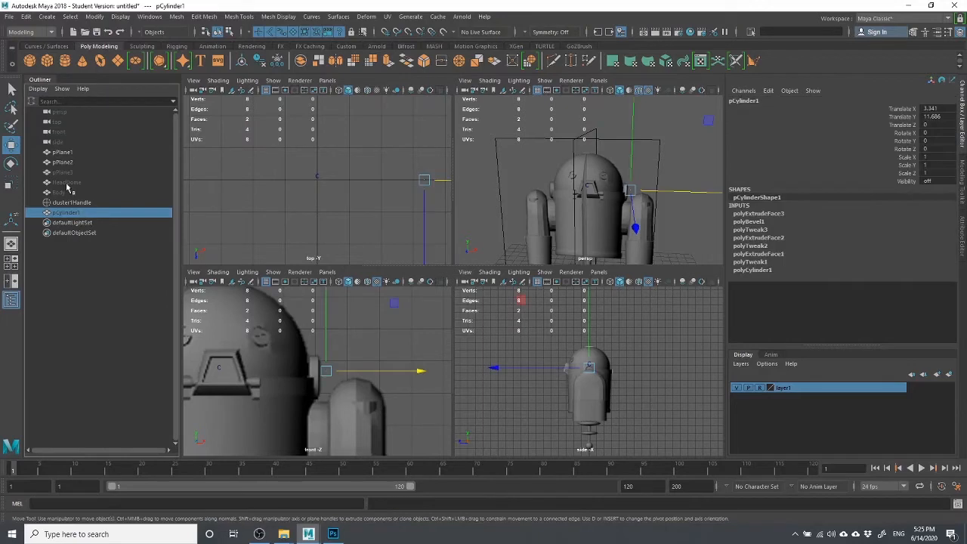
left_click(62, 181, "ctrl")
left_click(62, 175, "ctrl")
left_click(59, 186, "ctrl")
left_click(59, 192, "ctrl")
left_click(62, 179, "ctrl")
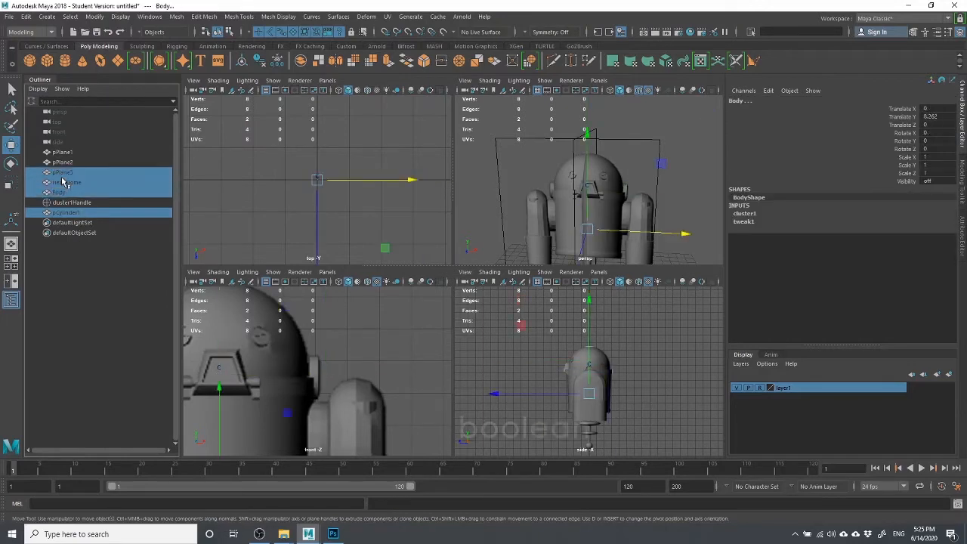
key("shift+h")
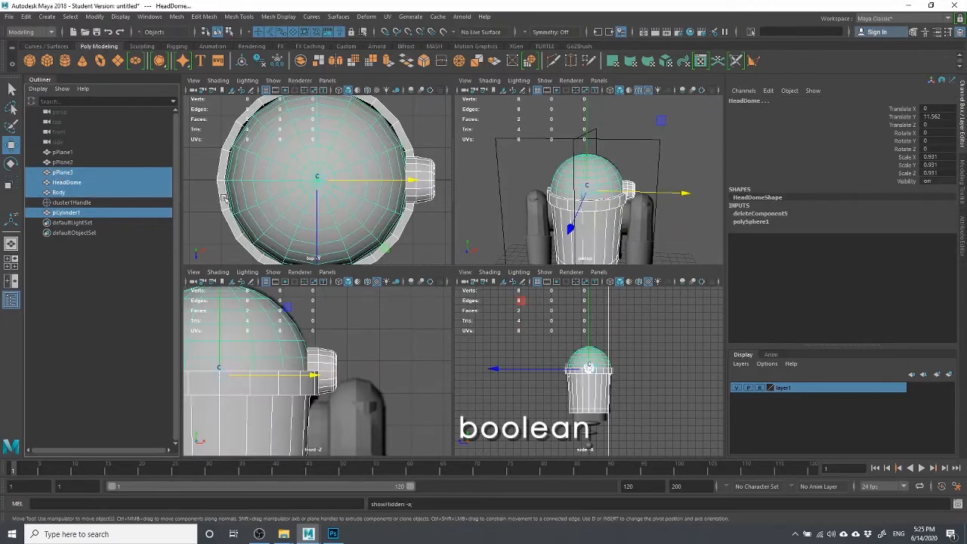
left_click(687, 157)
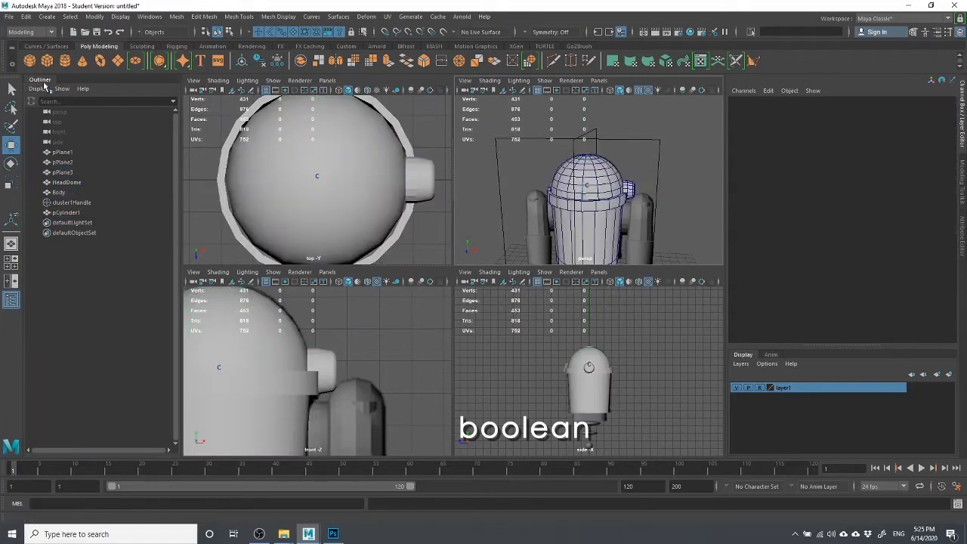
Create a polygon cylinder beside HeadDome in the front view, with a radius of about 1.41 and a height of about 1.97.
left_click(65, 62)
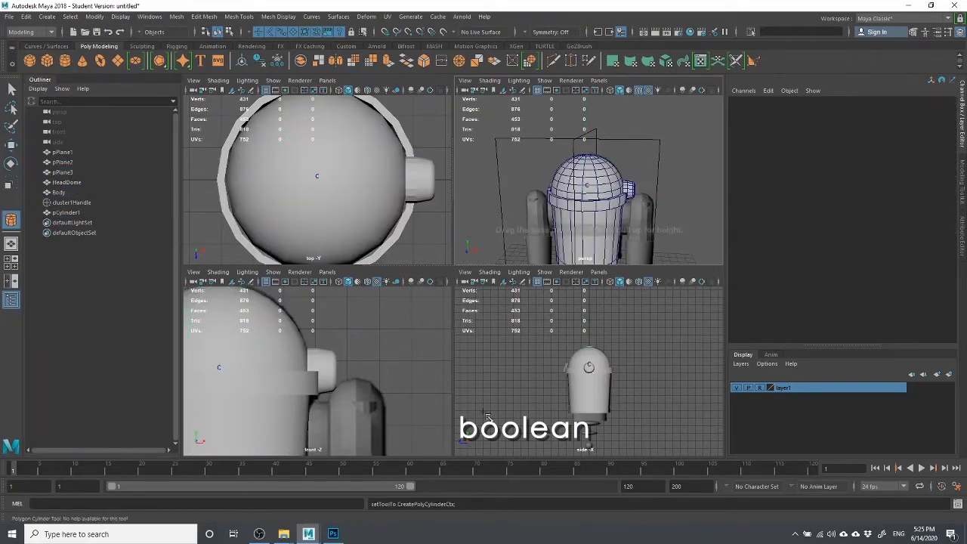
scroll(333, 340, "down", 4)
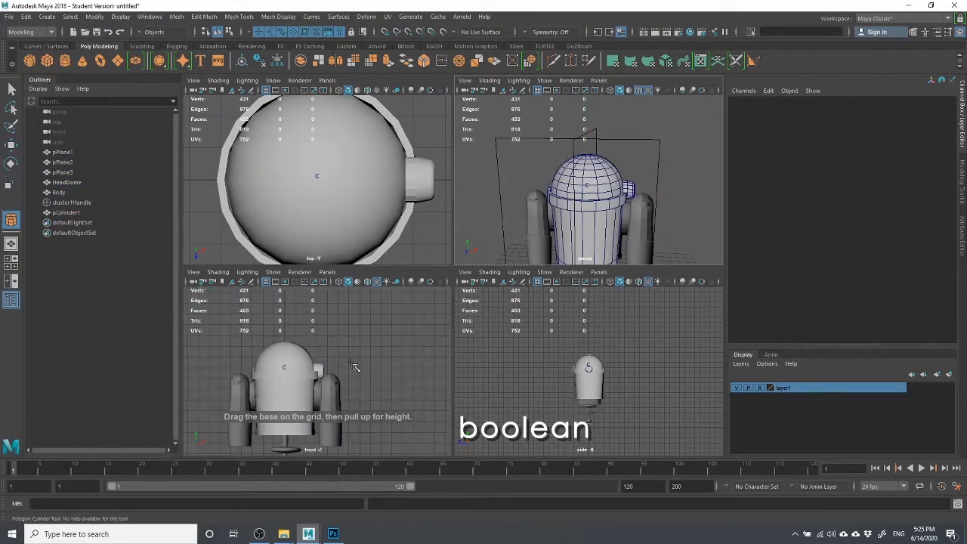
left_click_drag(348, 357, 358, 310)
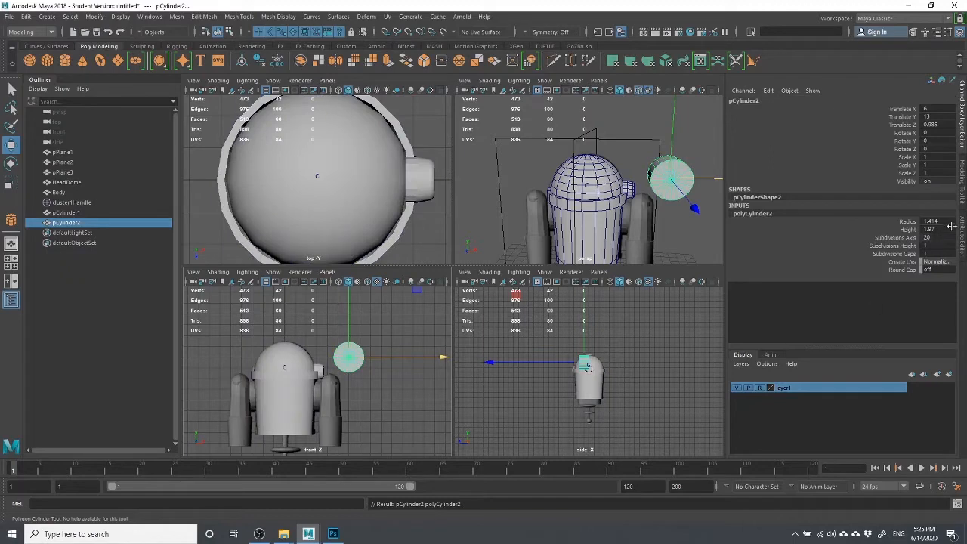
Set both the radius and the height of pCylinder2 to 0.5.
double_click(943, 220)
type(".25")
key("Return")
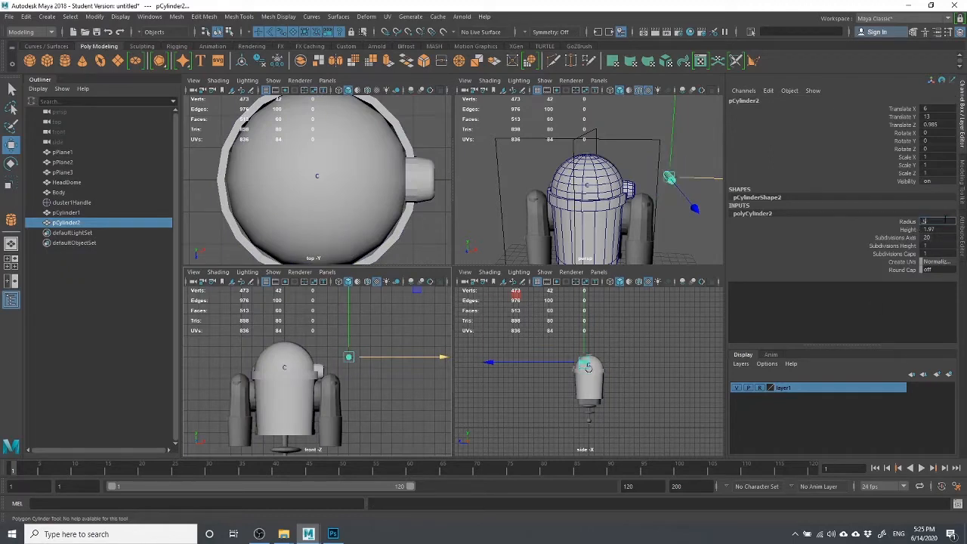
key("Return")
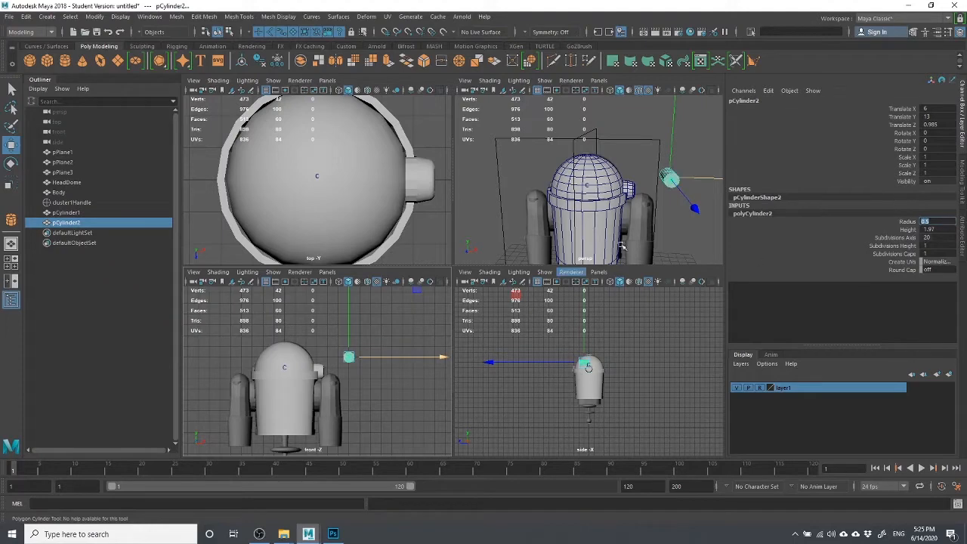
left_click_drag(635, 202, 673, 198, "alt")
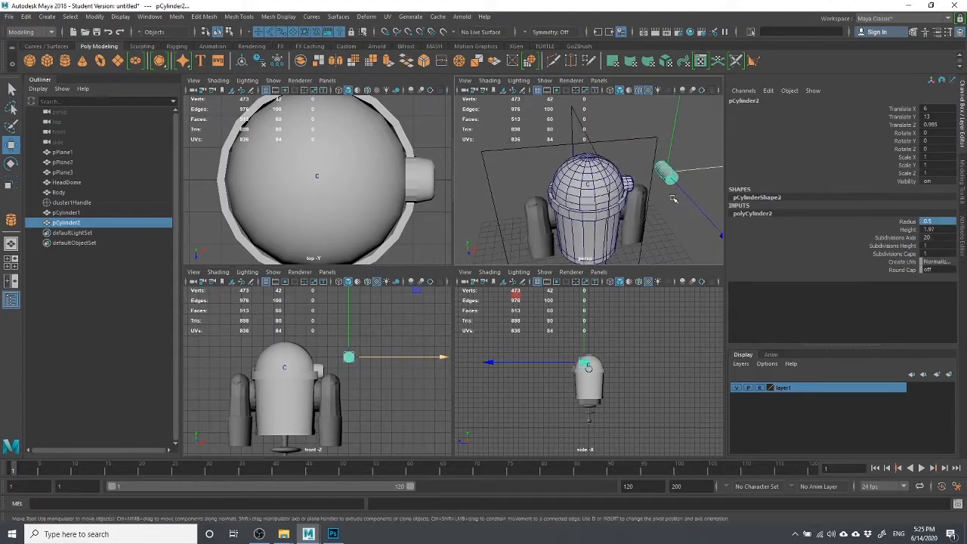
left_click(940, 230)
type("0.5")
key("Return")
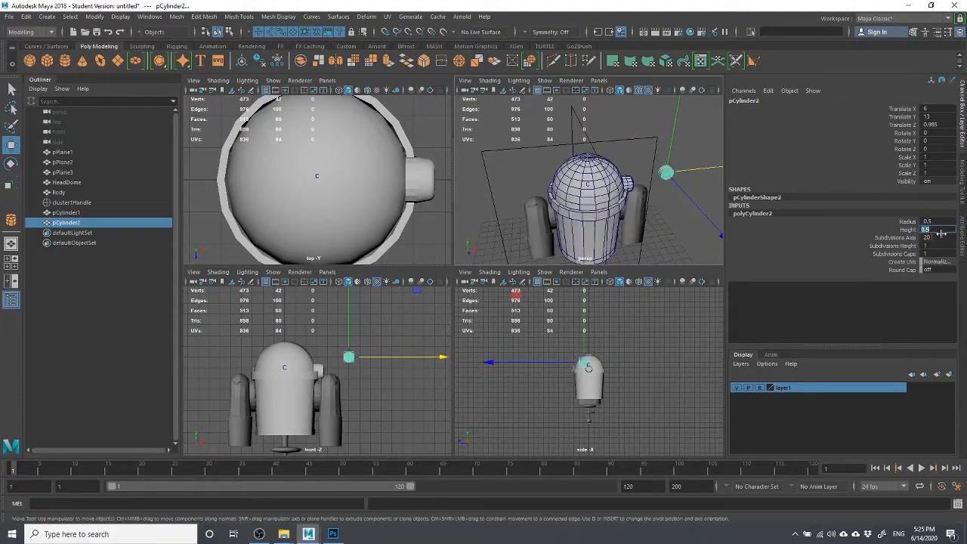
key("f")
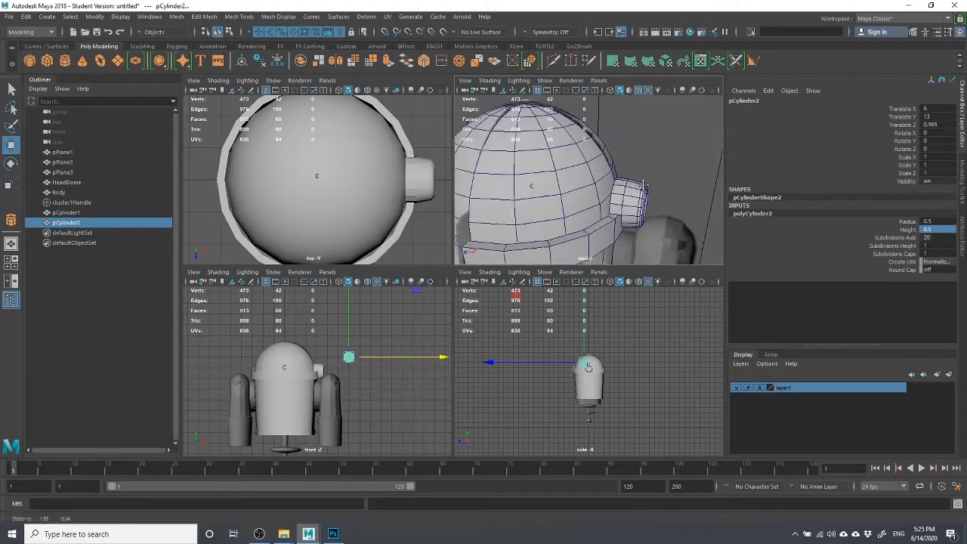
Reduce the number of axis subdivisions on pCylinder2.
left_click(906, 238)
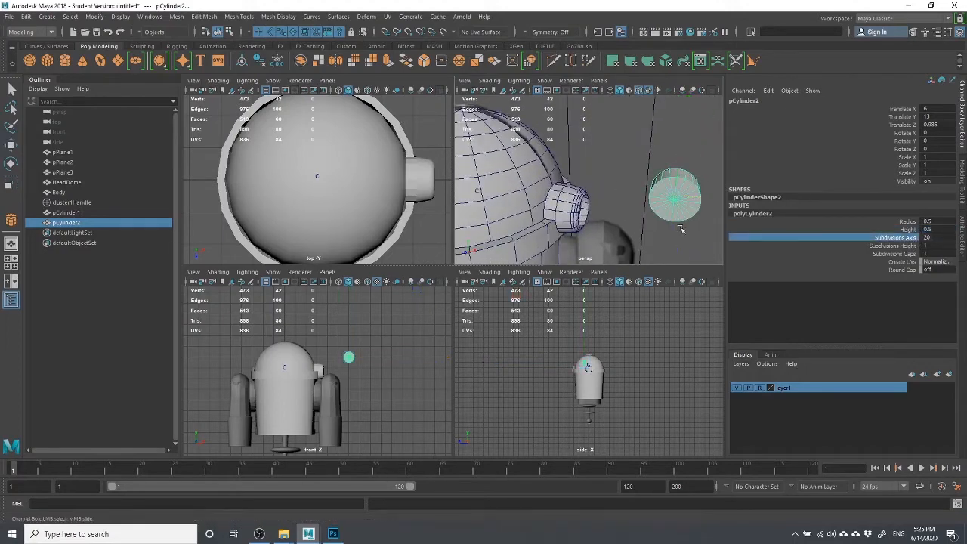
double_click(926, 237)
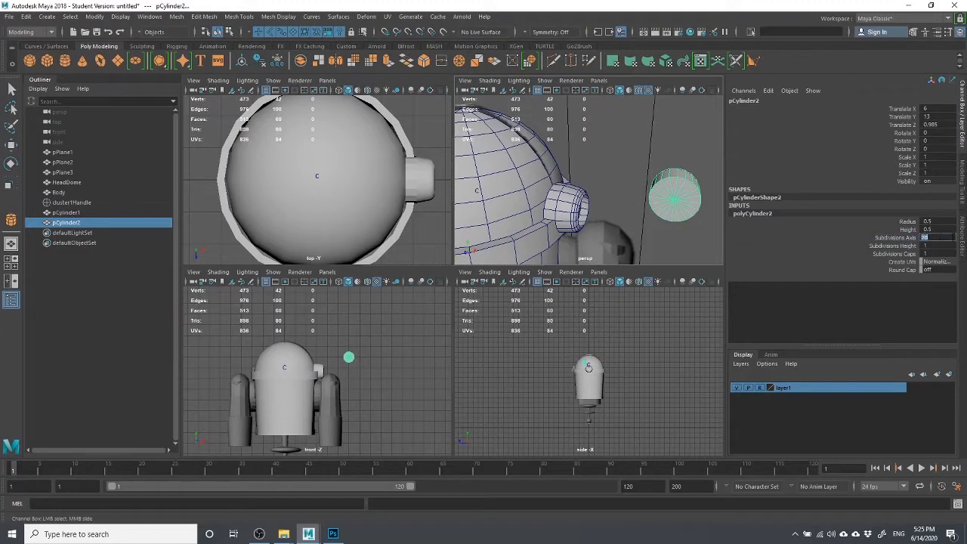
key("Return")
Move pCylinder2 with vertex snapping onto the upper front of the head dome, at about X 0.91, Y 13.15, Z 2.19.
left_click_drag(632, 210, 596, 228, "alt")
scroll(678, 203, "down", 4)
left_click_drag(590, 192, 684, 224, "alt")
left_click(694, 152)
key("w")
left_click(677, 202)
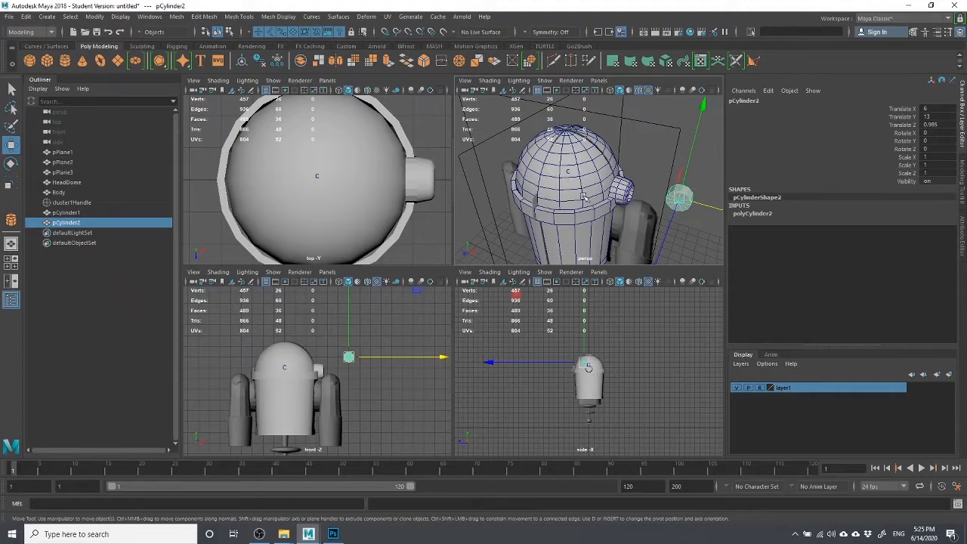
key("v")
left_click_drag(679, 201, 558, 195)
Hide layer1 so that the arms and lower parts no longer obstruct the head.
left_click(736, 387)
left_click(408, 32)
scroll(554, 168, "up", 5)
scroll(554, 168, "down", 5)
scroll(618, 181, "up", 5)
scroll(617, 181, "down", 5)
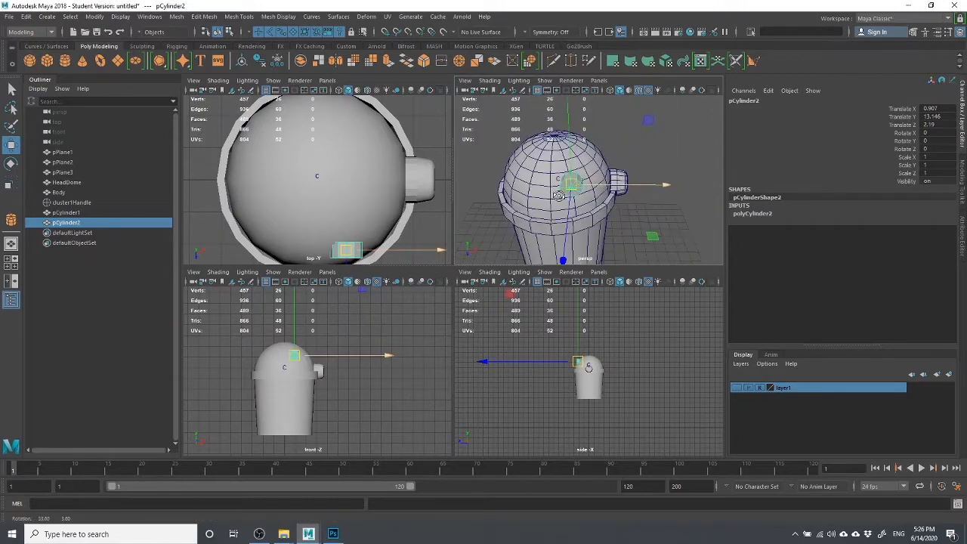
Rotate pCylinder2 to about X -25 and Y 22 so its cap faces outward from the dome.
key("e")
left_click_drag(631, 238, 568, 152)
left_click_drag(628, 167, 576, 148, "alt")
scroll(558, 185, "up", 3)
scroll(559, 185, "down", 5)
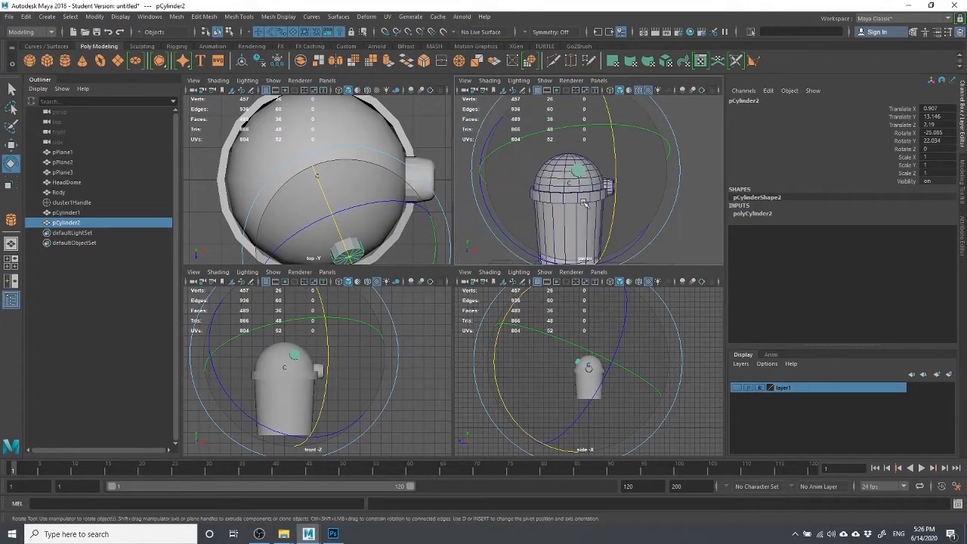
Shift pCylinder2 sideways toward the hinge and sink it into the dome, at about X 1.43, Y 12.97, Z 2.01.
scroll(317, 369, "up", 3)
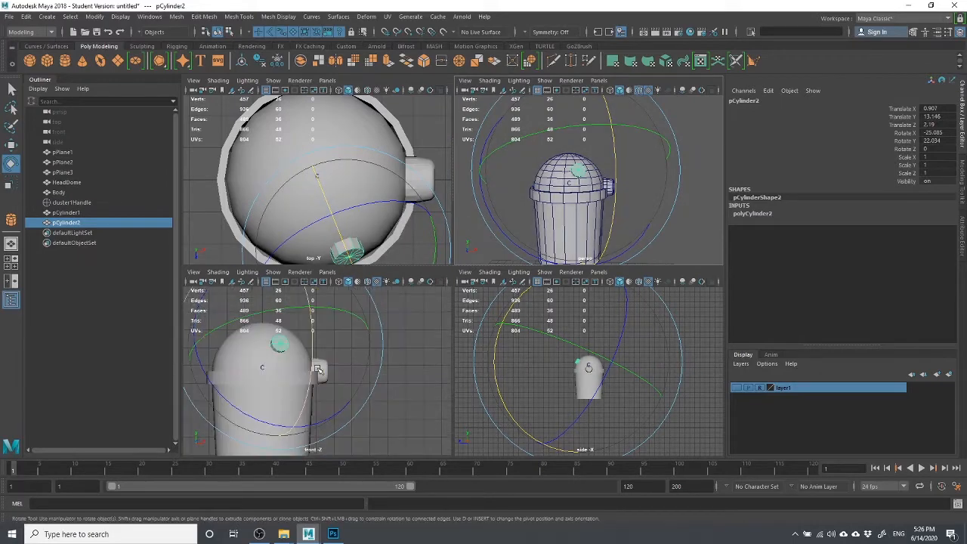
key("w")
left_click_drag(279, 344, 295, 346)
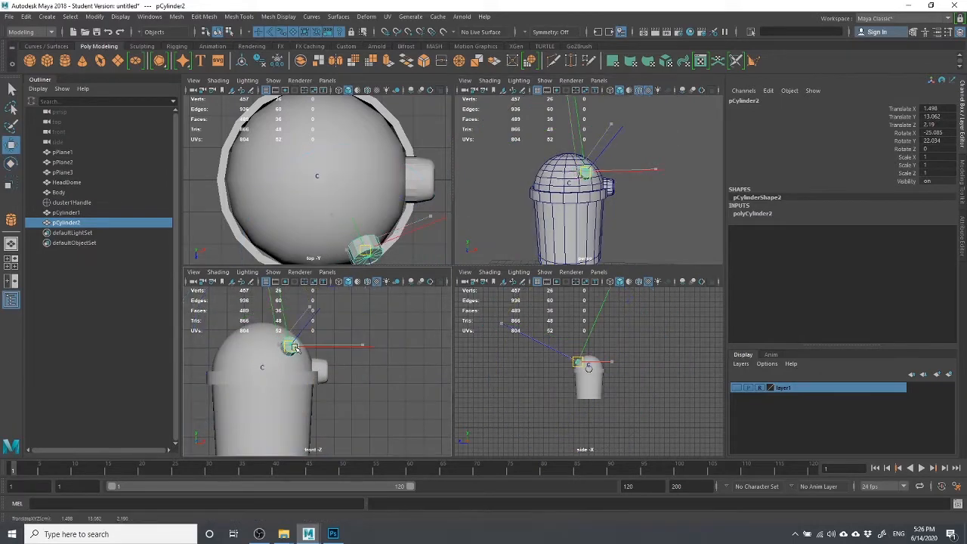
scroll(484, 200, "up", 5)
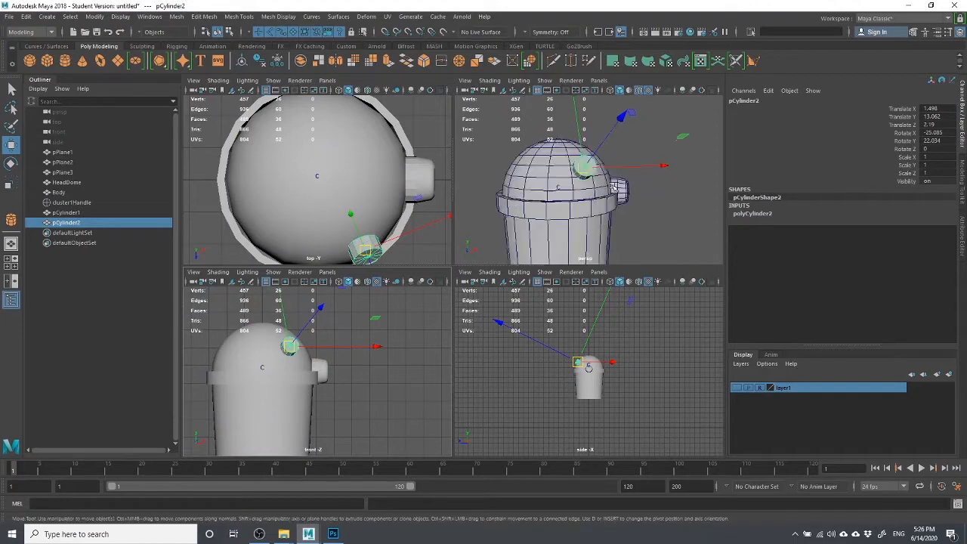
left_click_drag(495, 188, 511, 183, "alt")
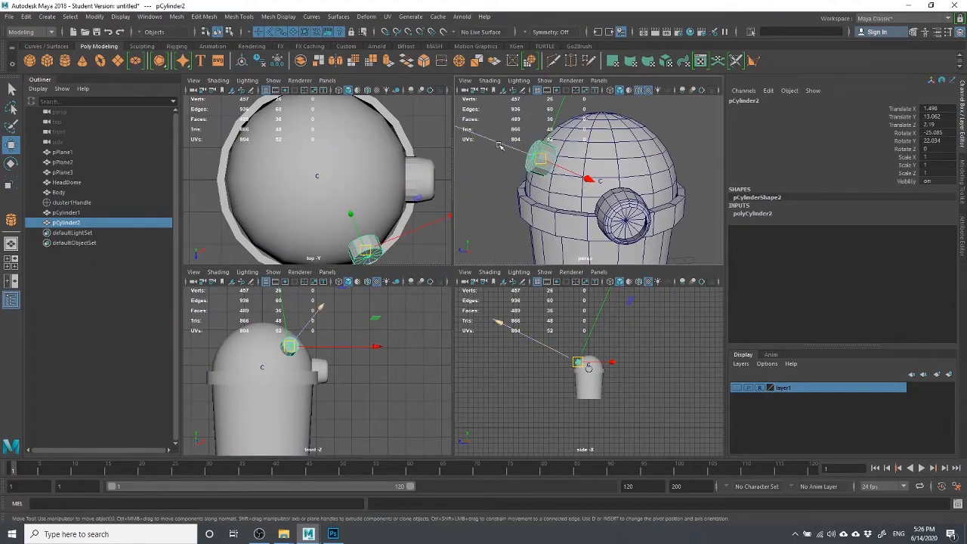
left_click_drag(498, 142, 508, 145)
Fine-tune the rotation of pCylinder2 to about X -26.2, Y 27.2, Z -2.7 to follow the dome's curvature.
key("e")
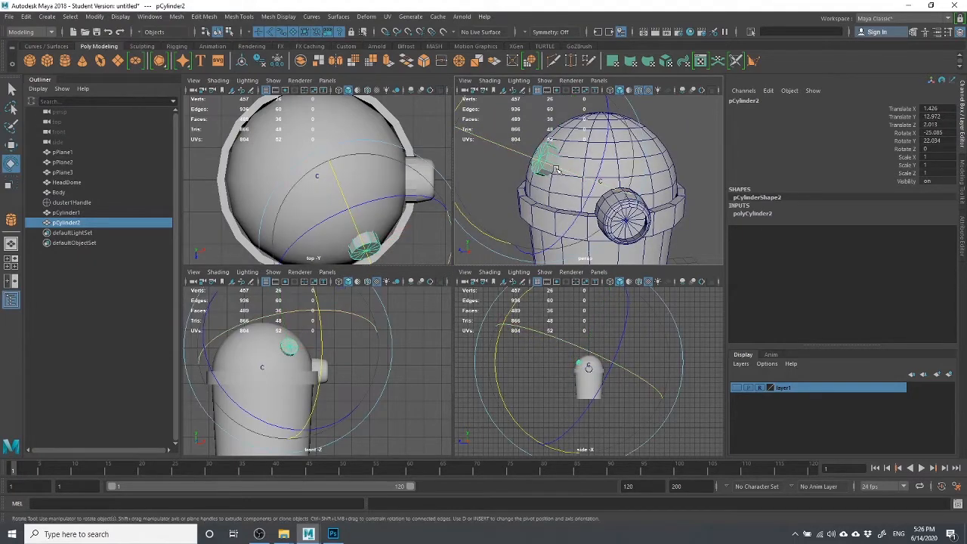
left_click_drag(550, 169, 657, 166)
scroll(420, 227, "down", 5)
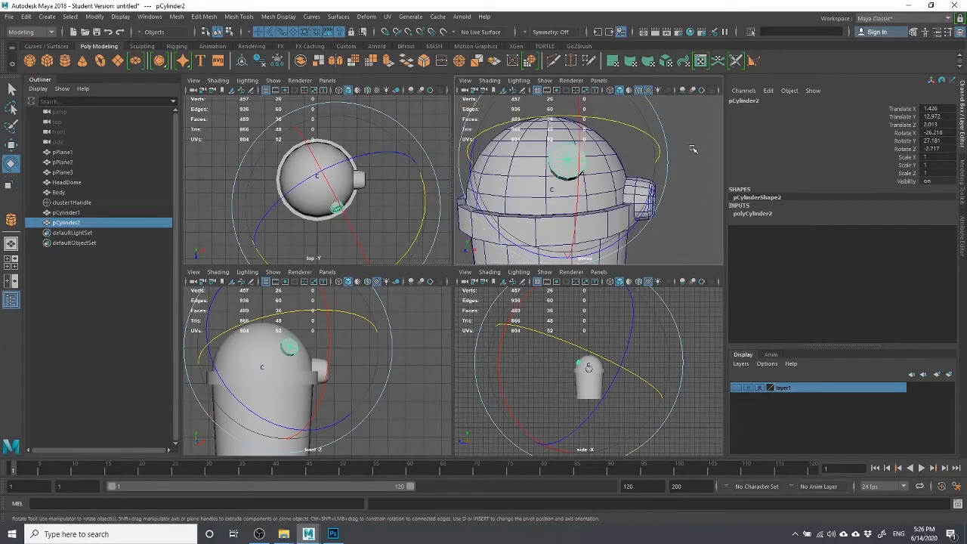
Maximize the perspective view and inspect how the small cylinder sits on the head dome from several angles.
left_click(695, 150)
left_click(555, 151)
scroll(613, 217, "down", 3)
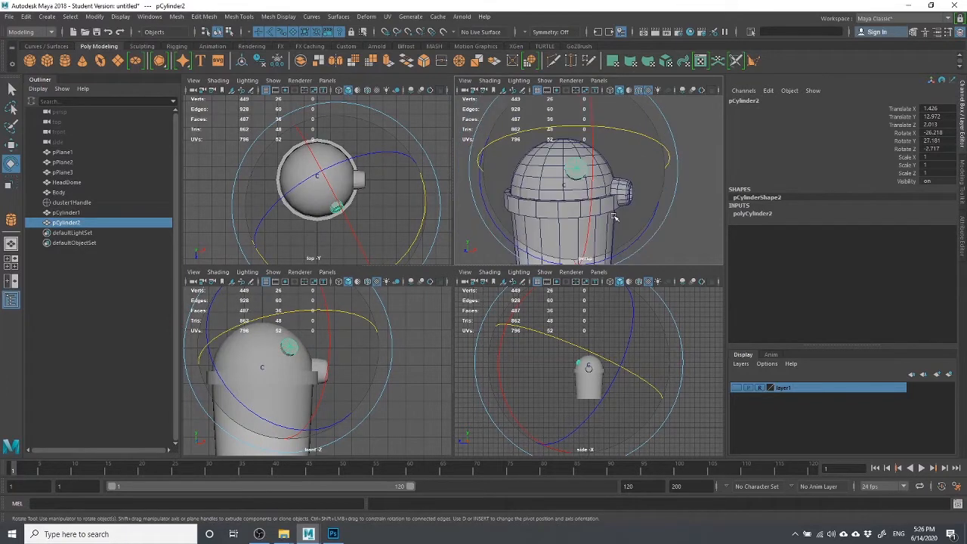
key("space")
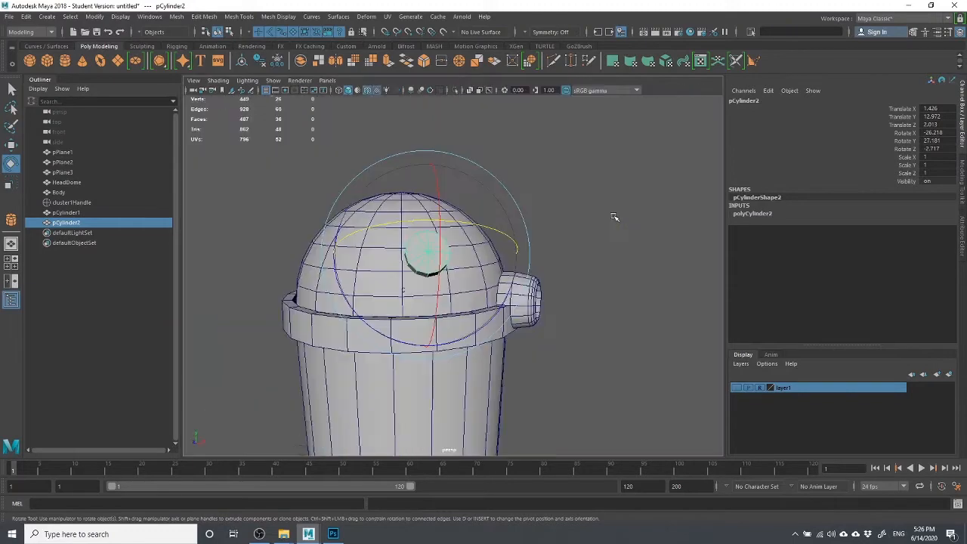
left_click_drag(583, 312, 654, 339, "alt")
left_click(552, 371)
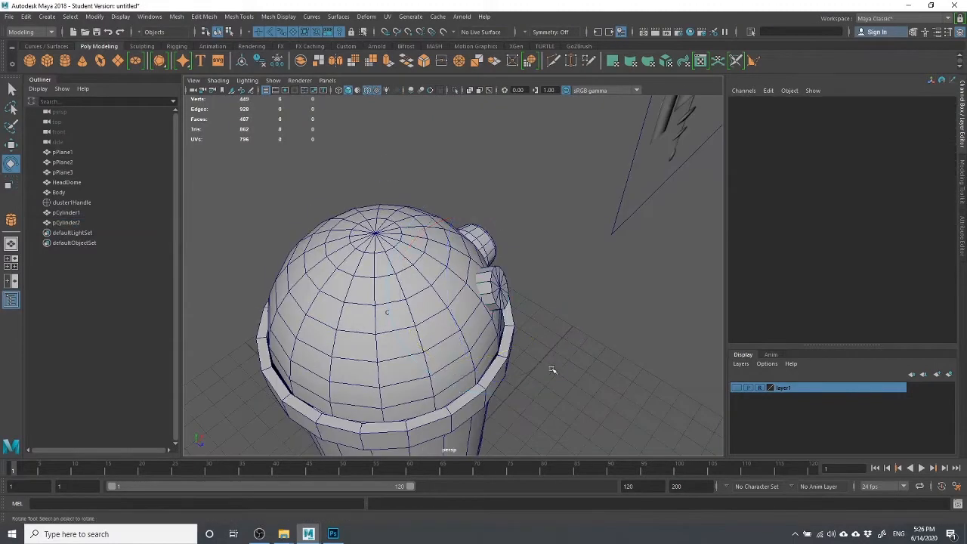
left_click_drag(553, 371, 554, 317, "alt")
left_click(412, 274)
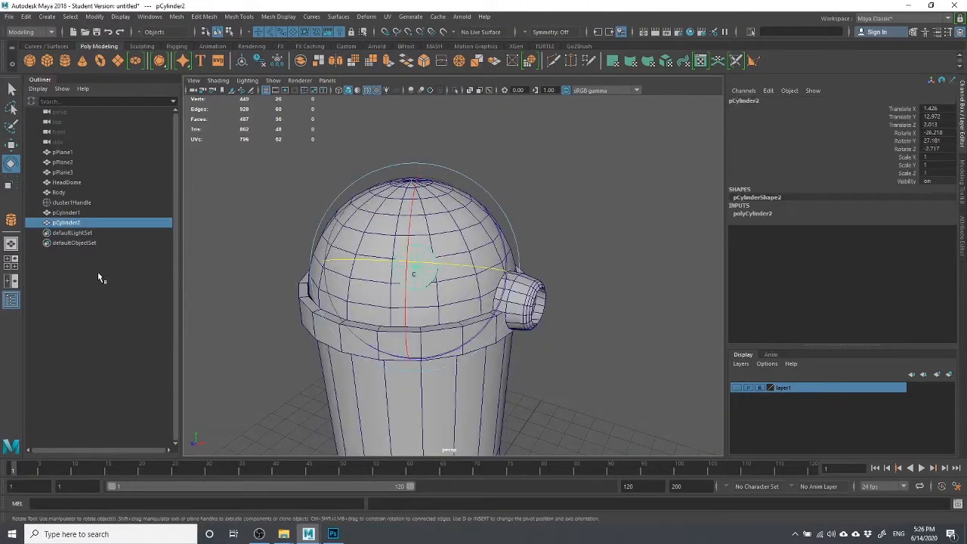
Try hiding pCylinder2 and making a duplicate of it.
left_click(84, 230)
left_click(68, 224)
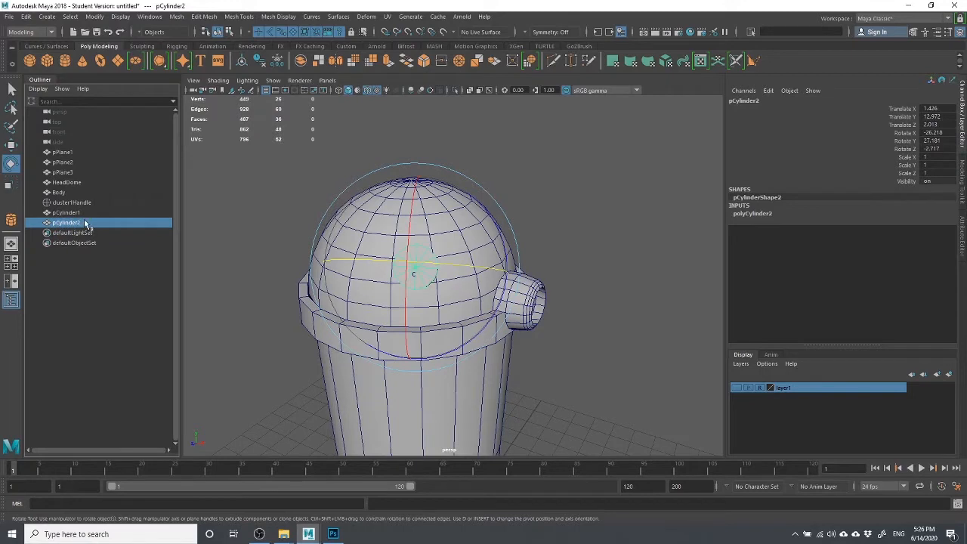
key("ctrl+h")
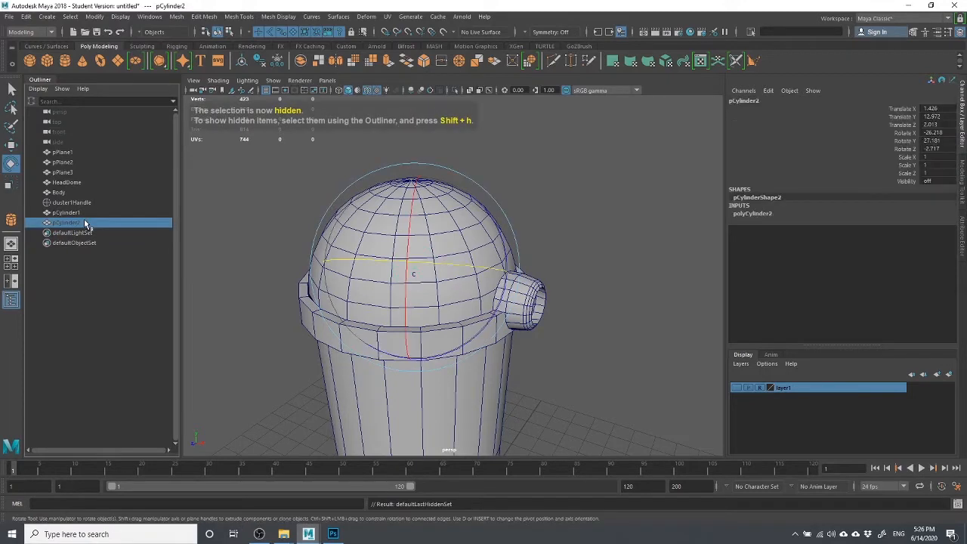
key("ctrl+d")
key("shift+h")
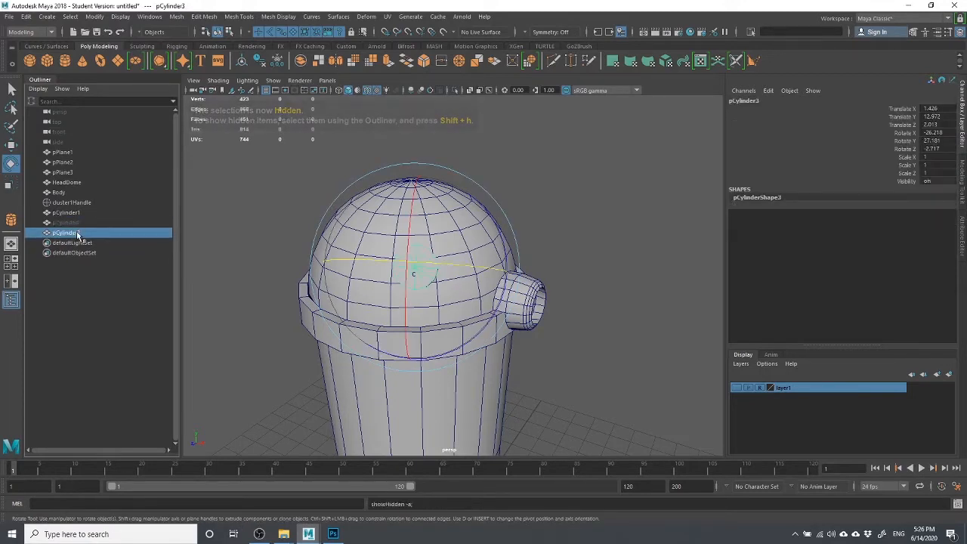
left_click(79, 243)
left_click(117, 233)
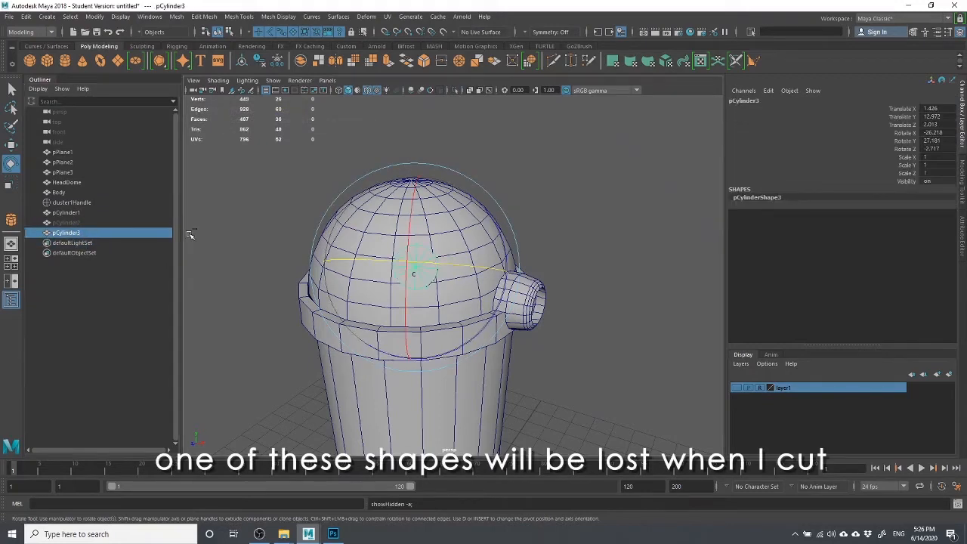
Undo the duplication of pCylinder2 and unhide the original cylinder.
key("ctrl+z")
key("ctrl+z")
key("ctrl+z")
key("ctrl+z")
key("ctrl+z")
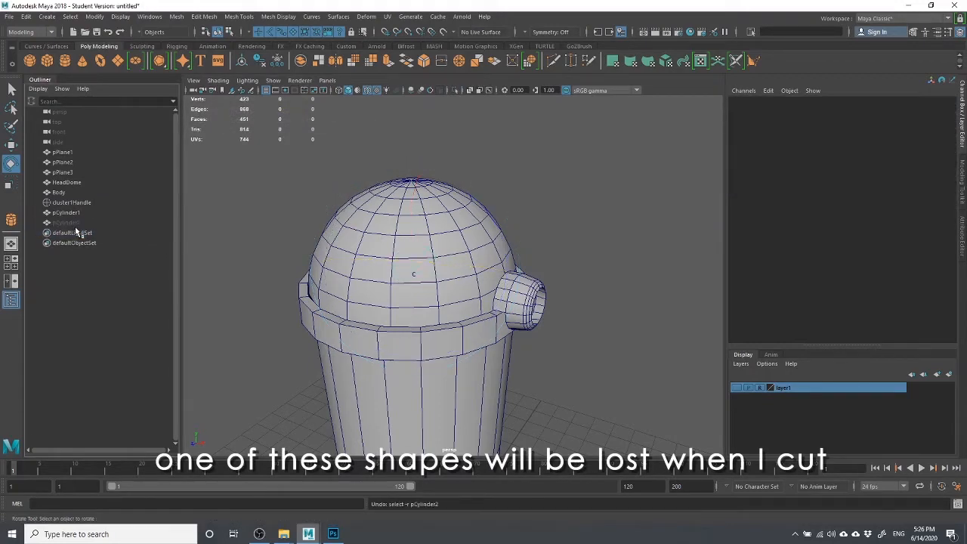
left_click(71, 225)
key("shift+h")
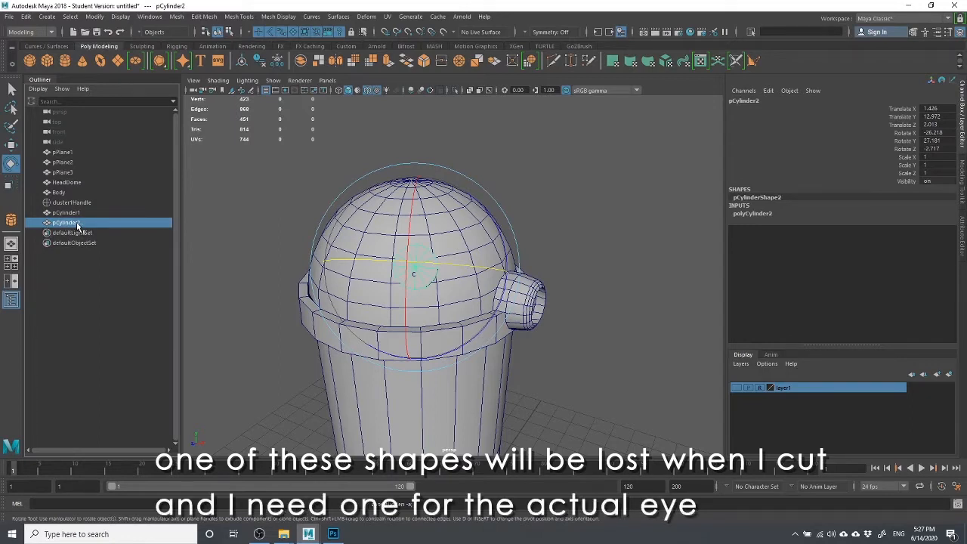
Rename pCylinder1 to Hinge and pCylinder2 to Eye.
left_click(75, 213)
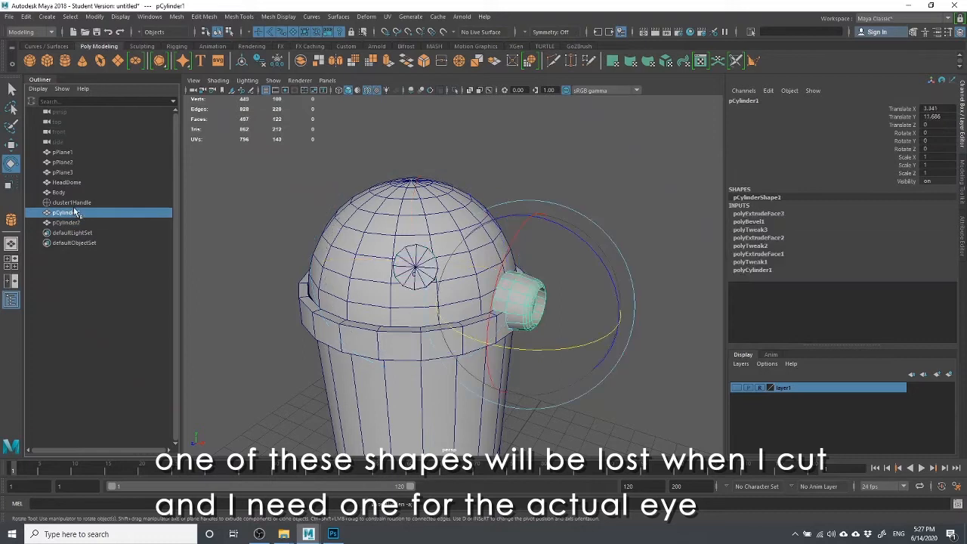
double_click(68, 213)
type("Hinge")
key("Return")
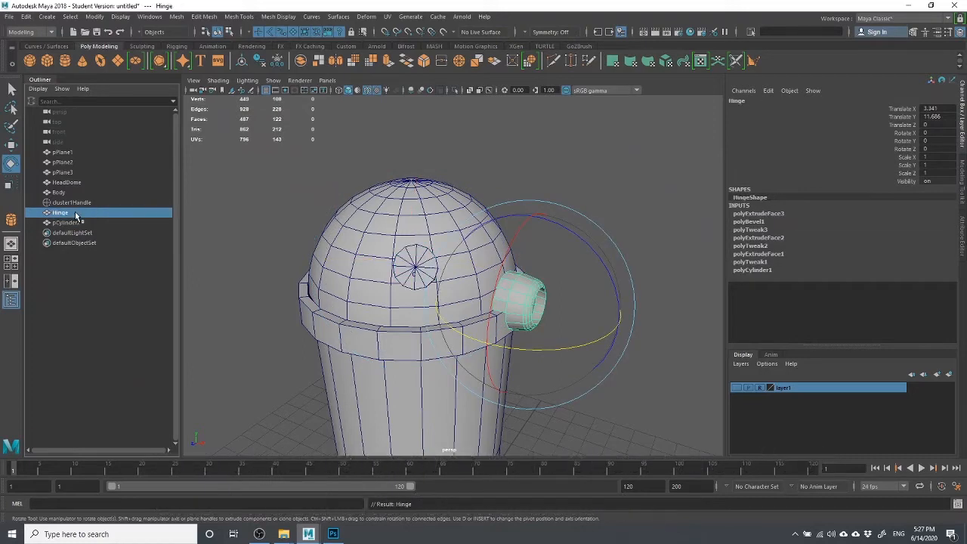
double_click(67, 225)
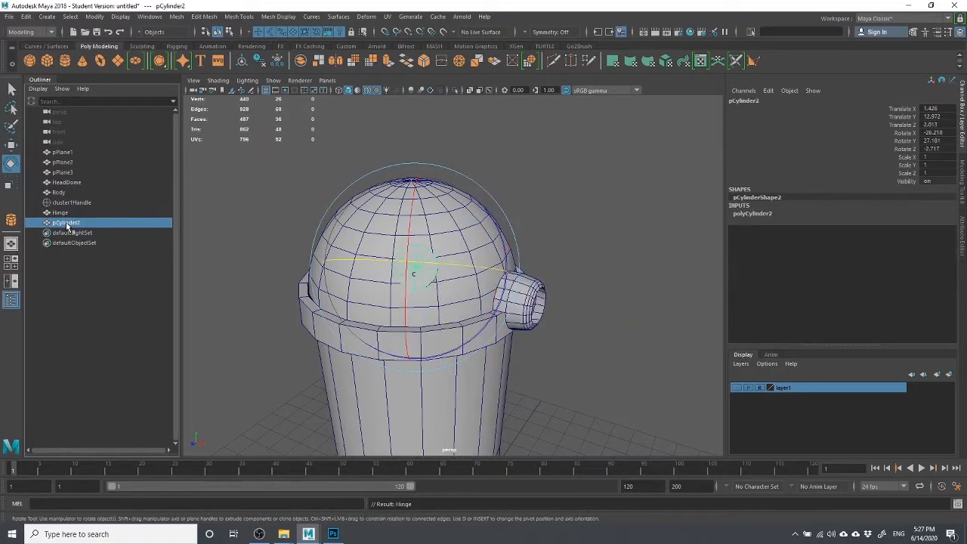
type("L")
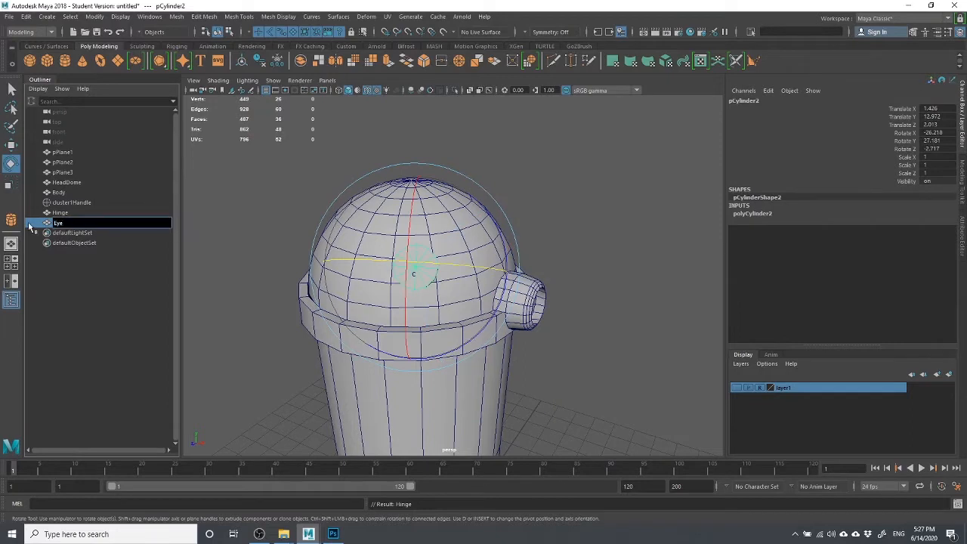
key("Return")
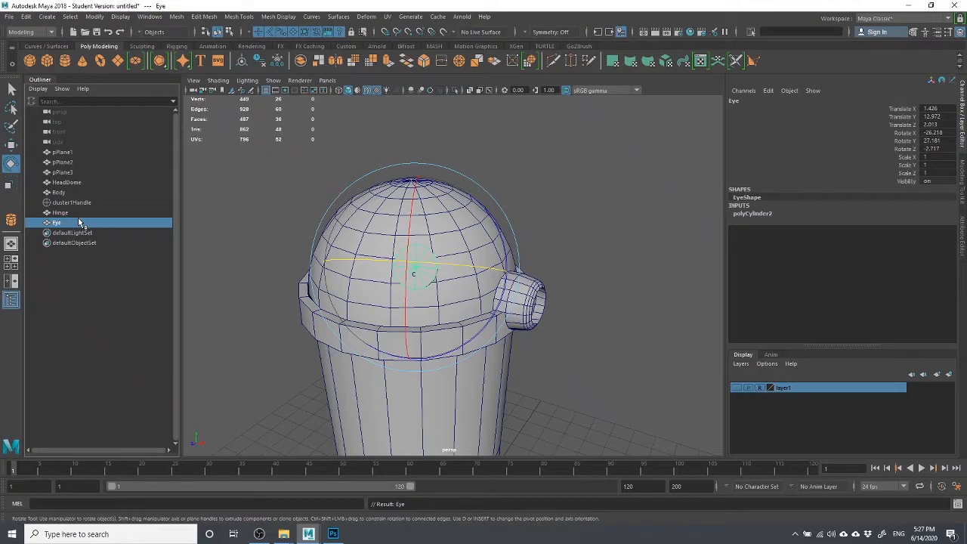
Duplicate the Eye object in place and check both copies in the object list.
key("ctrl+d")
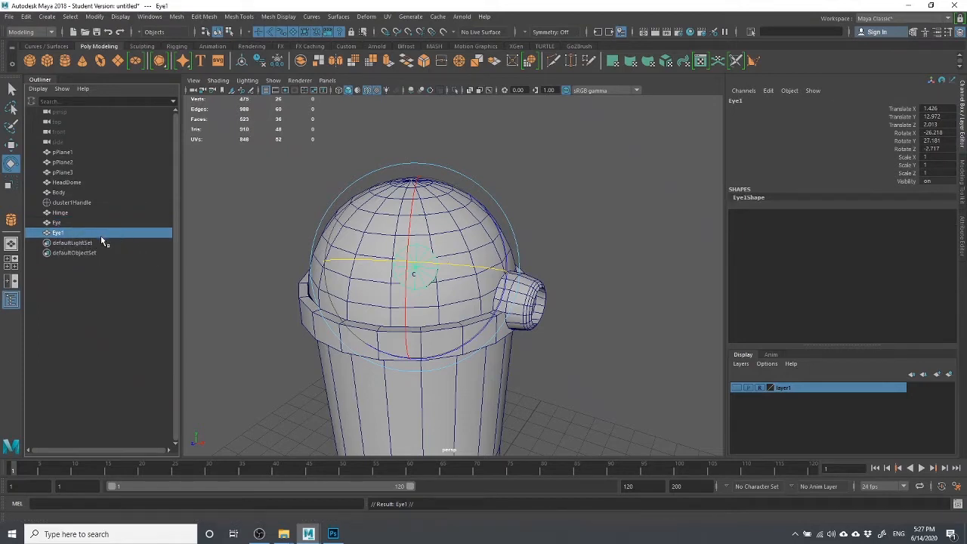
left_click(68, 222)
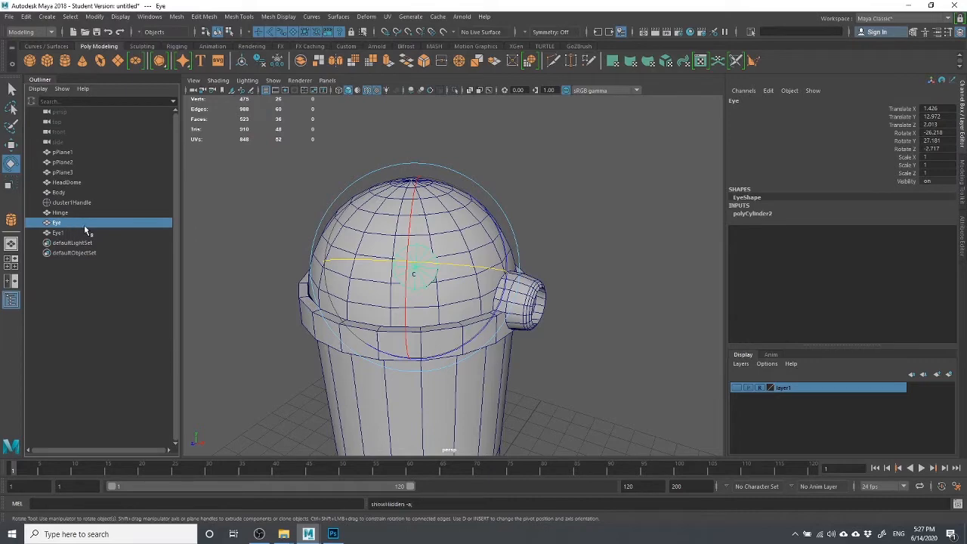
left_click(69, 235)
Subtract the Eye1 copy from HeadDome with a Boolean Difference operation.
left_click(663, 217)
left_click_drag(616, 239, 511, 255, "alt")
left_click(400, 244)
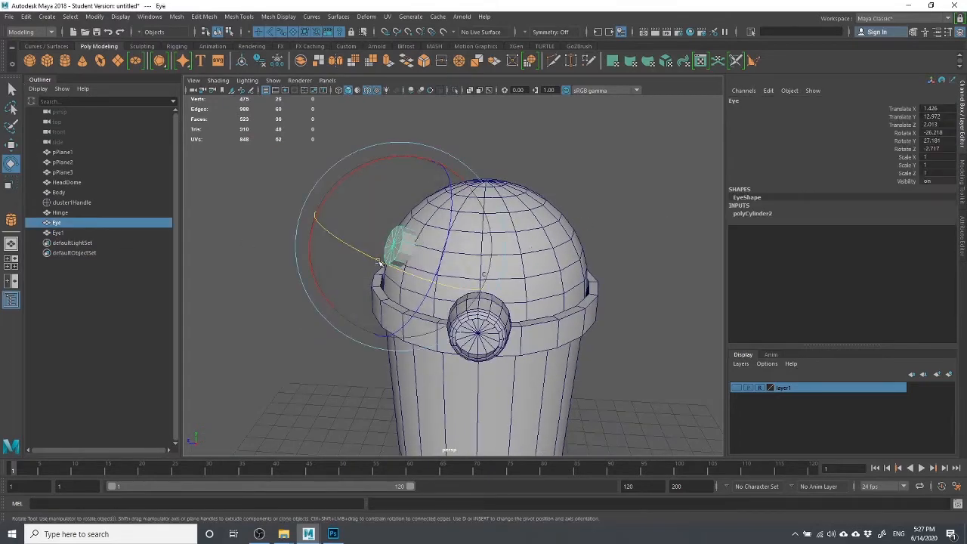
key("q")
left_click(488, 195)
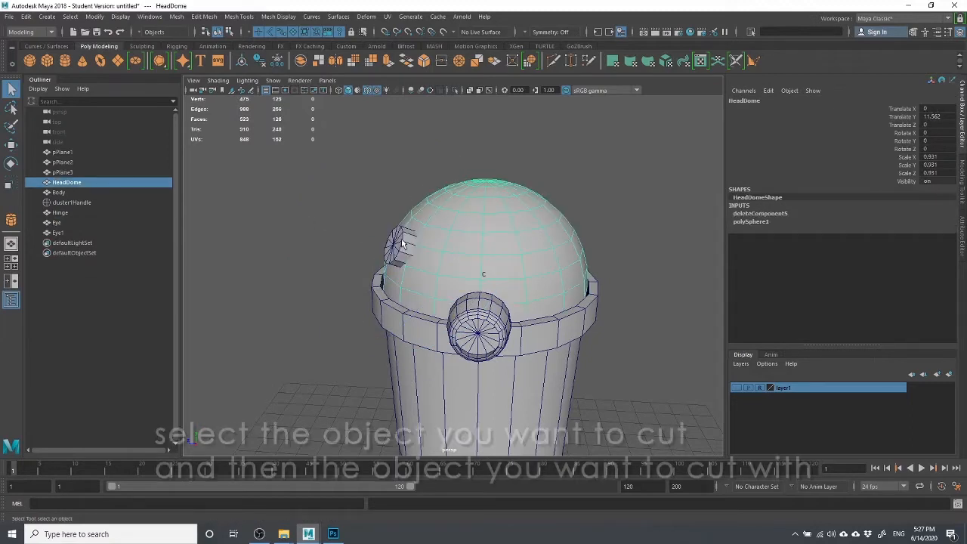
left_click(60, 222, "ctrl")
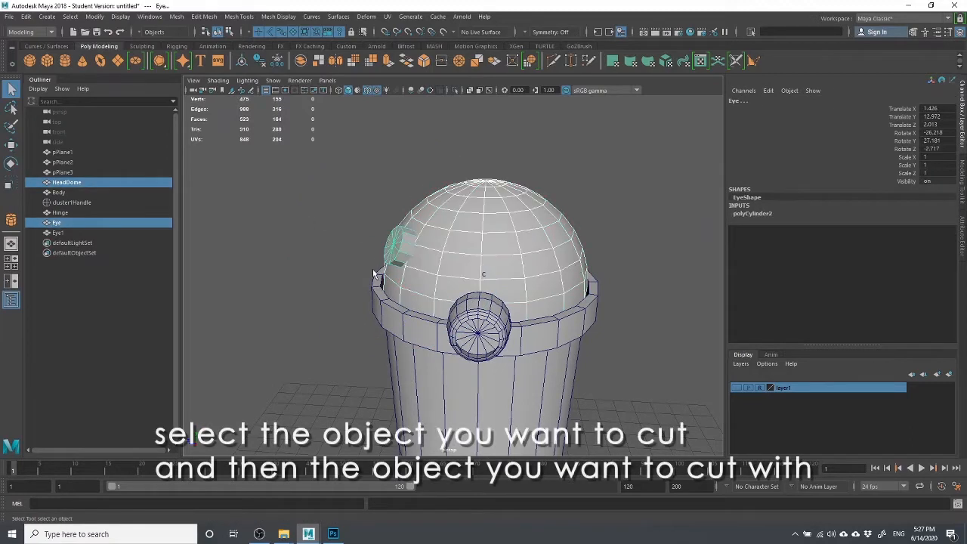
left_click(61, 222, "ctrl")
left_click(59, 232, "ctrl")
left_click_drag(434, 228, 389, 258, "alt")
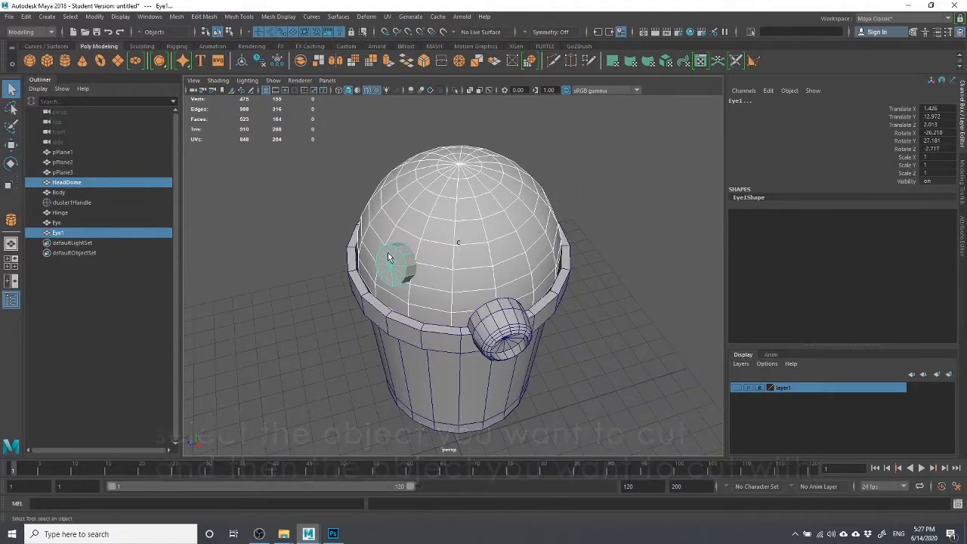
left_click(175, 16)
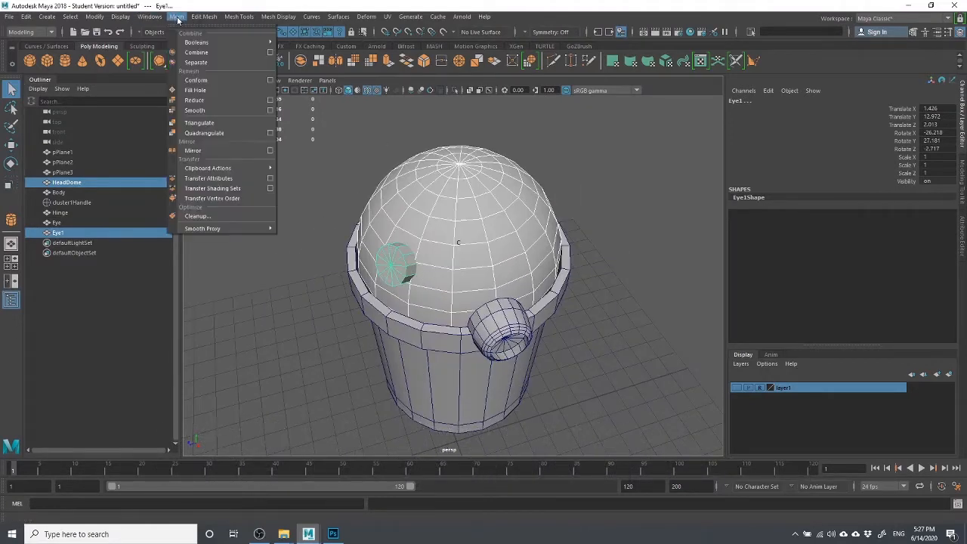
mouse_move(199, 44)
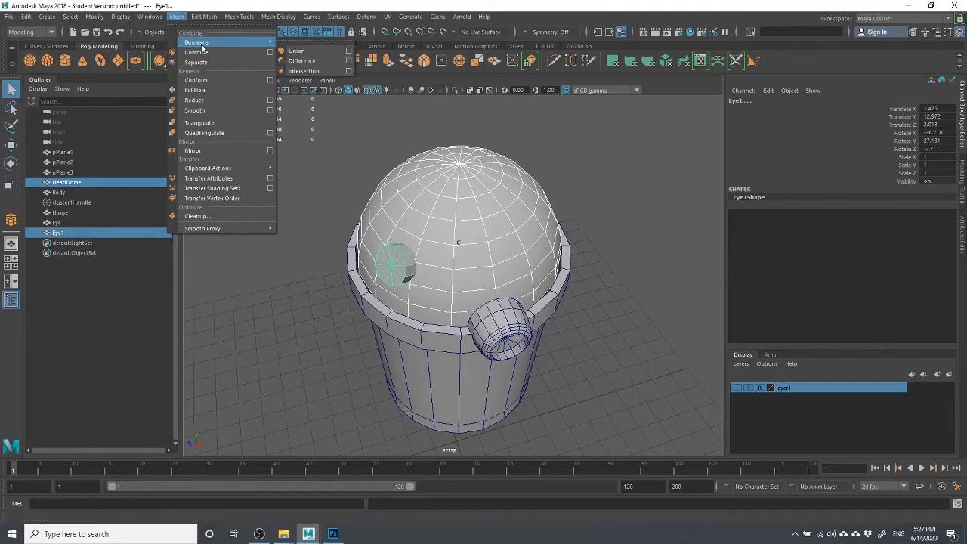
left_click(349, 60)
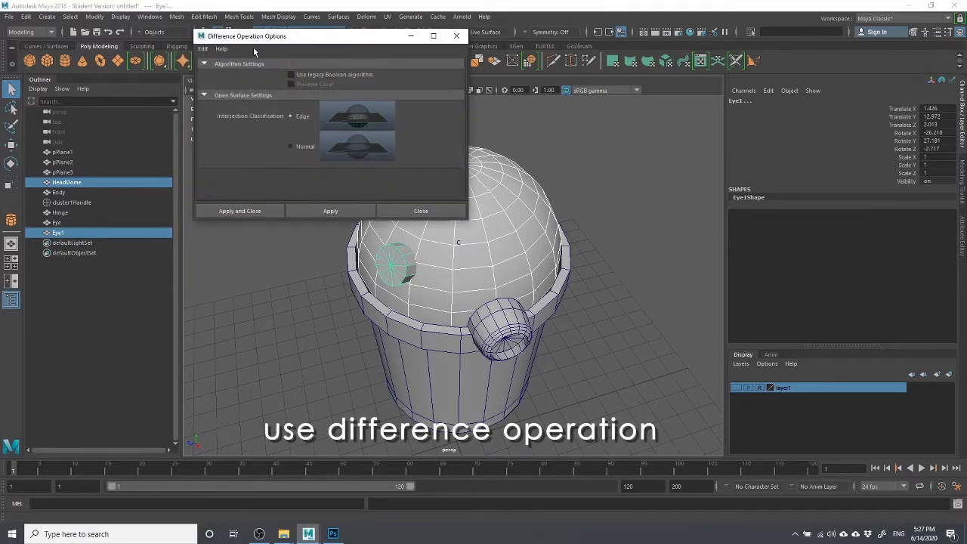
left_click(340, 211)
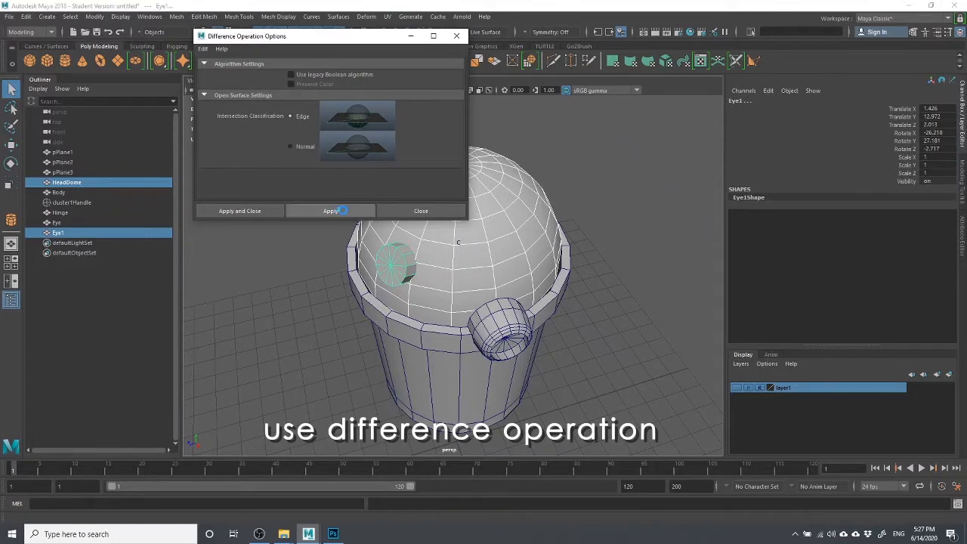
left_click(420, 212)
left_click(341, 264)
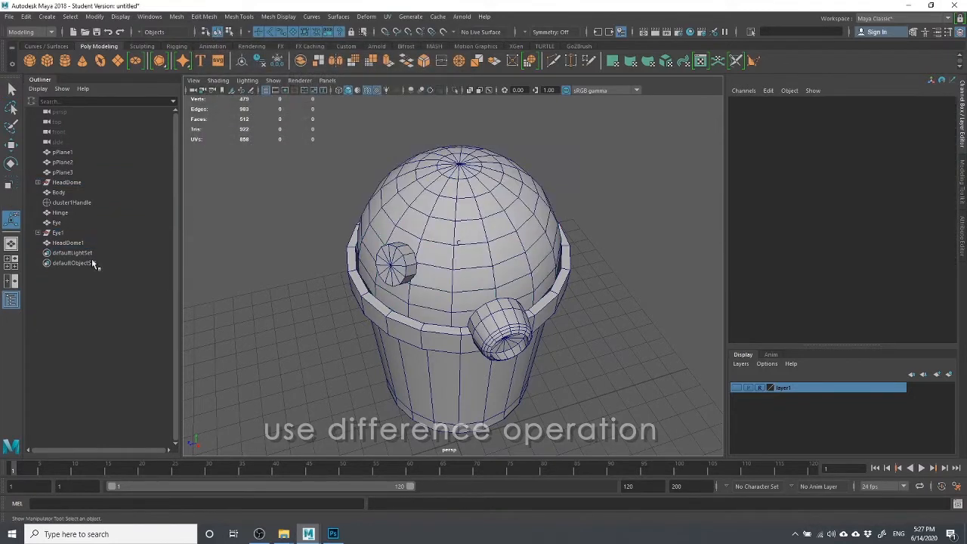
Hide the original Eye cylinder and inspect the hole cut into the dome.
left_click(58, 223)
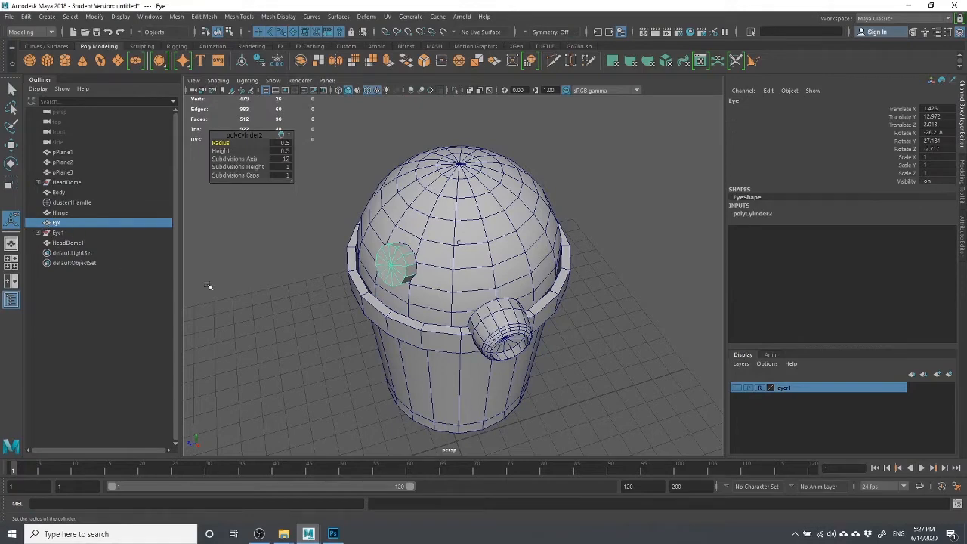
key("ctrl+h")
left_click_drag(294, 294, 437, 251, "alt")
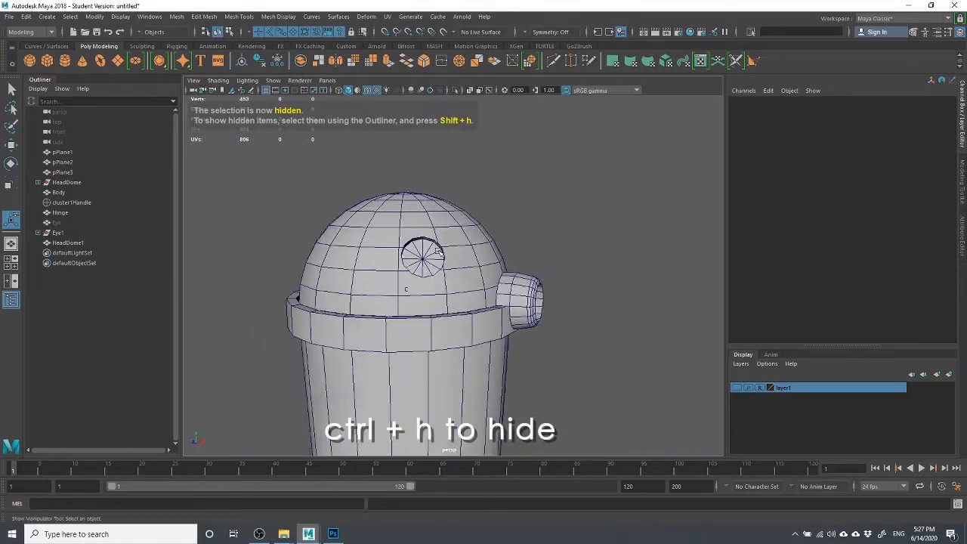
scroll(438, 251, "up", 4)
middle_click_drag(370, 290, 451, 267, "alt")
left_click_drag(451, 267, 487, 252, "alt")
In vertex mode on HeadDome1, cut new edges with Multi-Cut from the eye hole's upper rim to the two dome vertices above it.
left_click(495, 136)
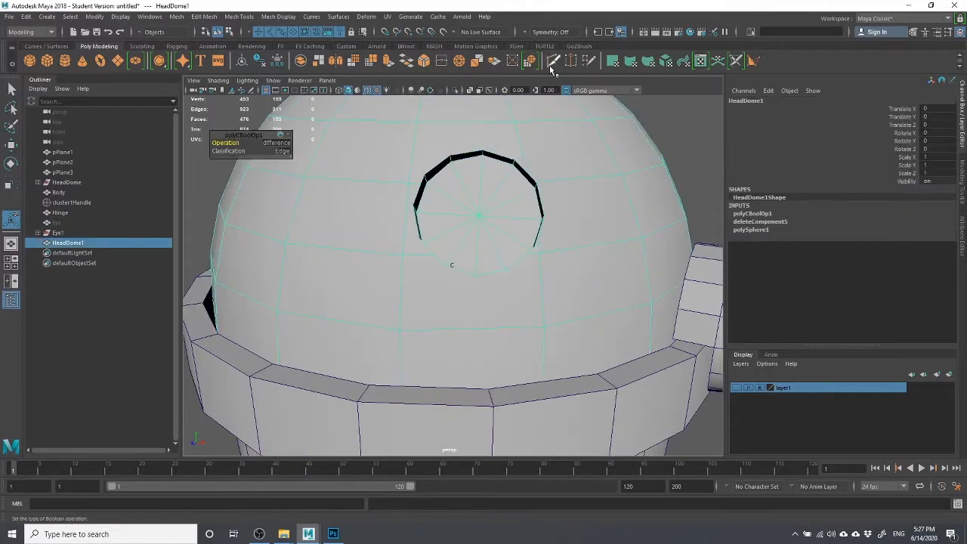
left_click_drag(560, 191, 535, 218, "alt")
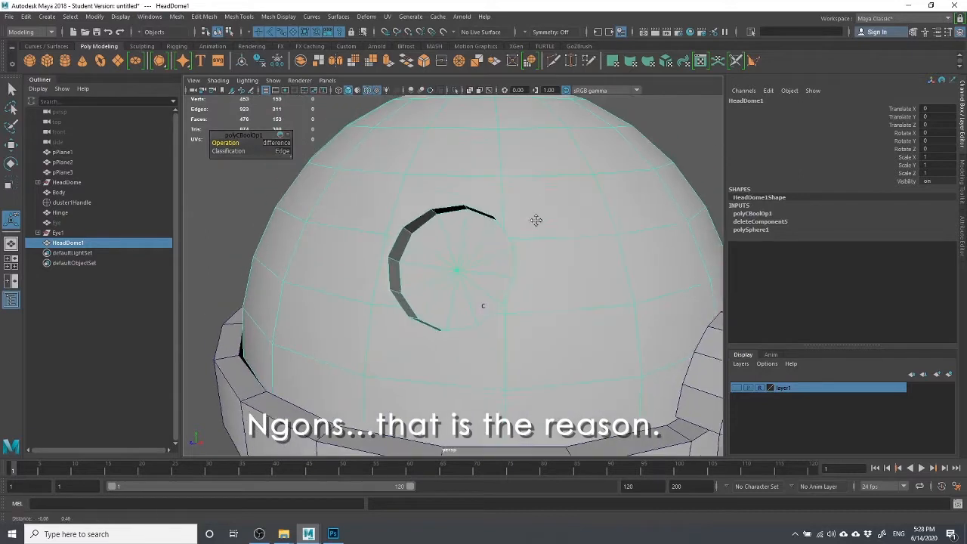
right_click(509, 167)
left_click(460, 166)
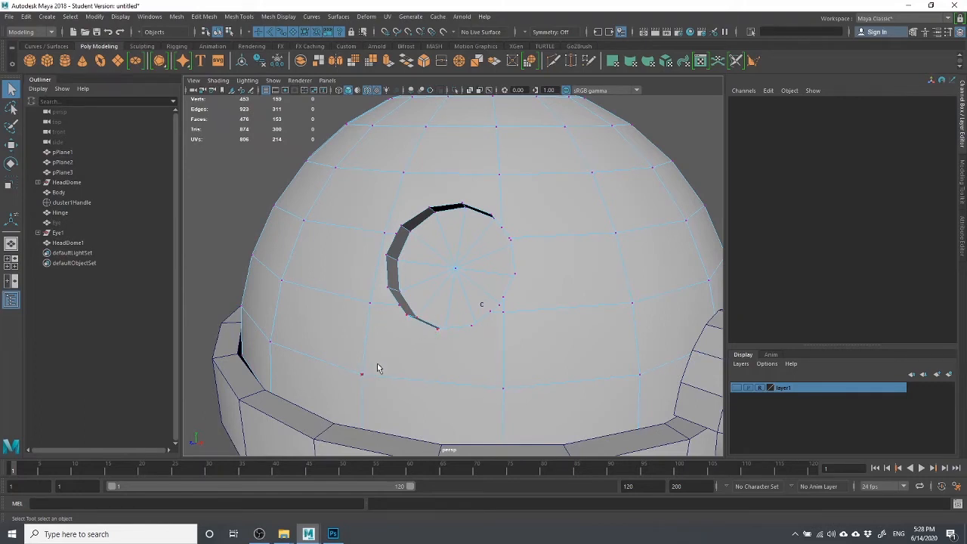
left_click_drag(523, 301, 519, 371, "alt")
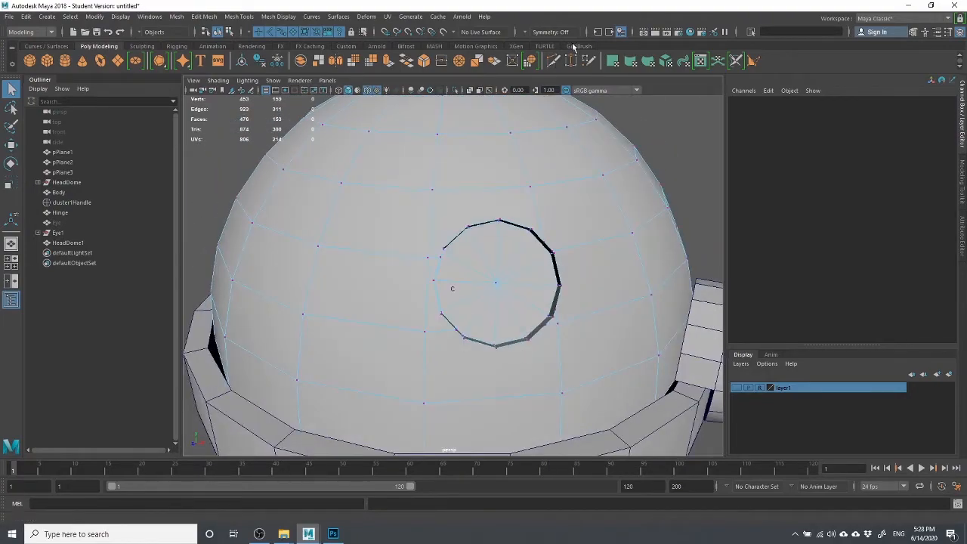
left_click(553, 62)
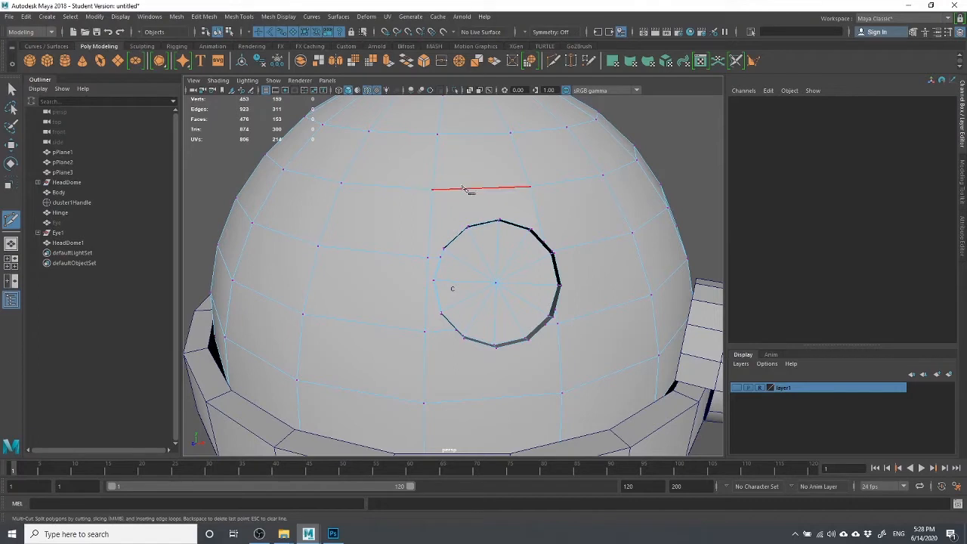
right_click(439, 229)
left_click(530, 187)
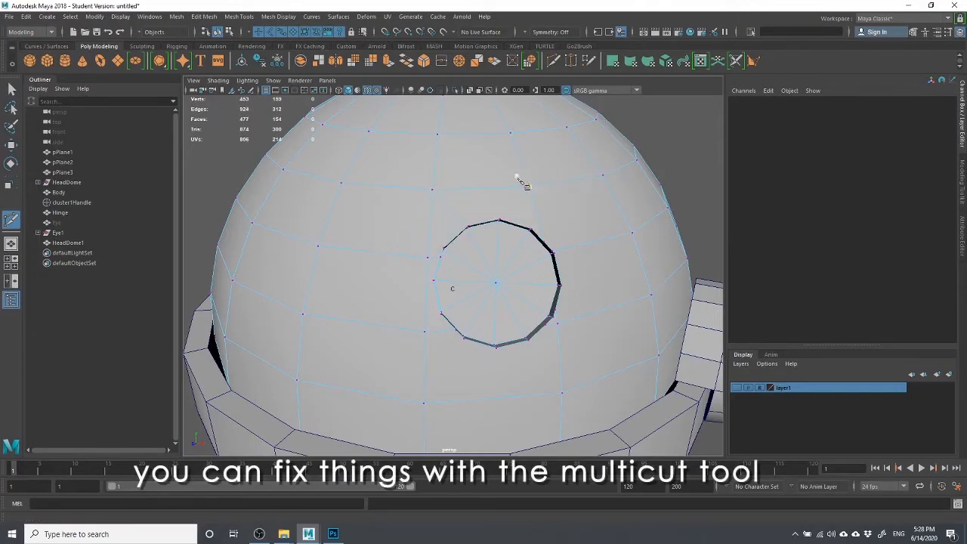
left_click(500, 220)
left_click(529, 229)
left_click(529, 187)
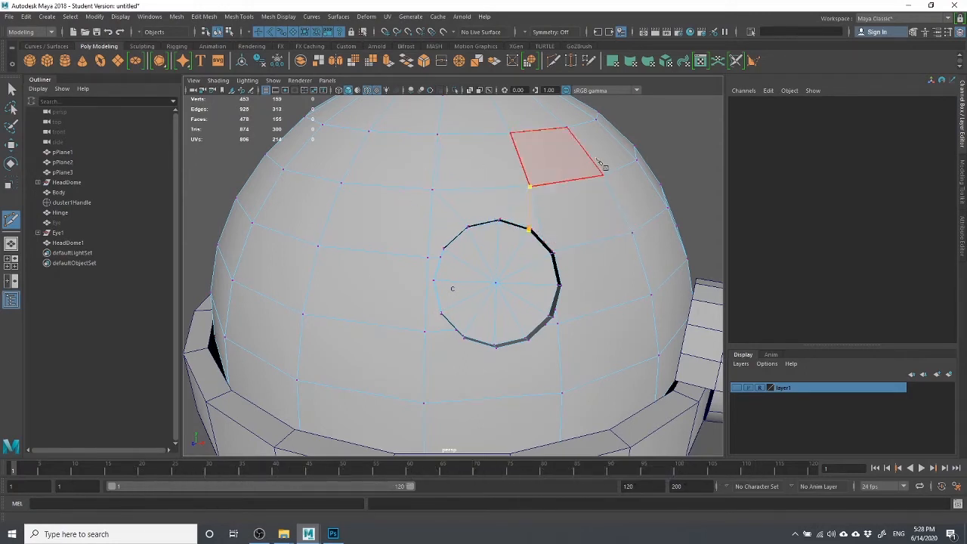
key("Return")
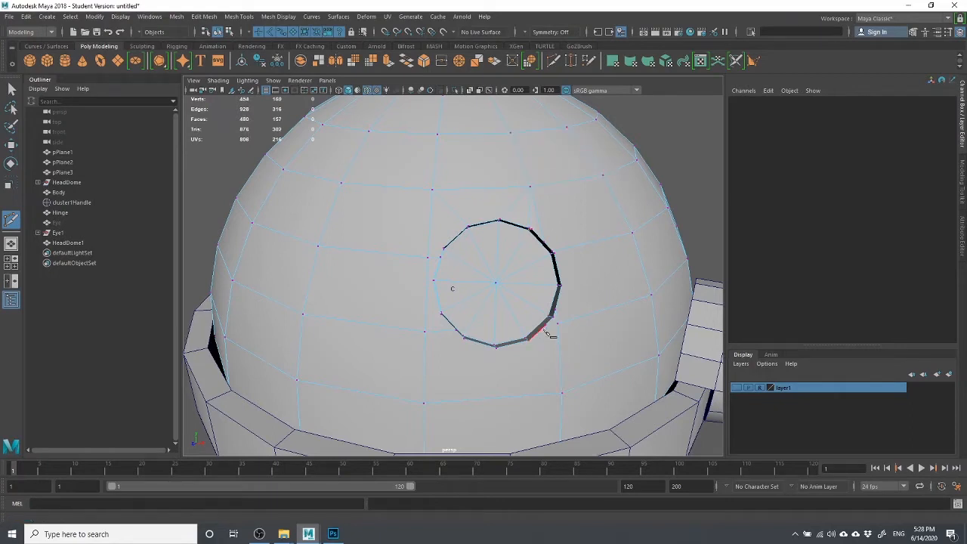
Cut further edges with Multi-Cut from the eye hole's lower rim and side to the nearest surrounding dome vertices.
left_click(567, 391)
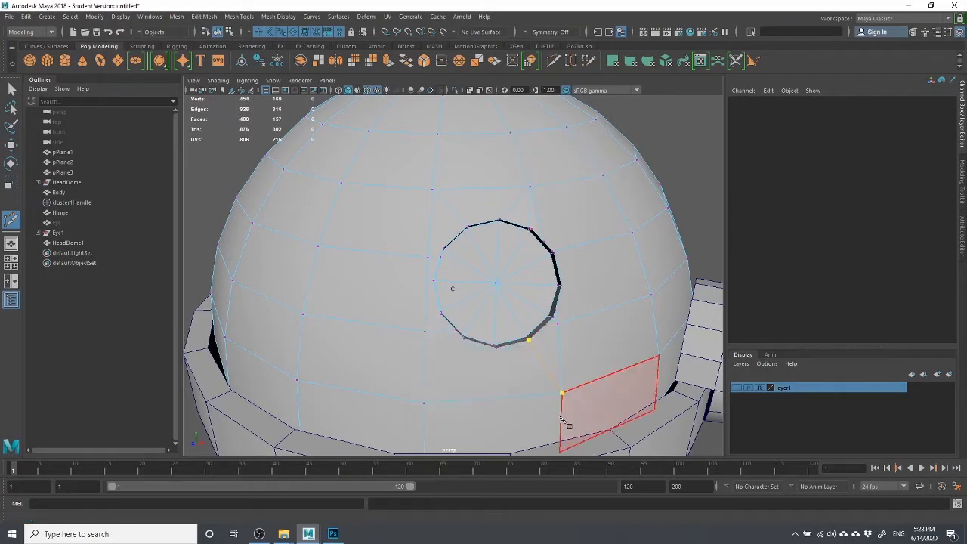
key("Return")
left_click_drag(487, 360, 454, 360, "alt")
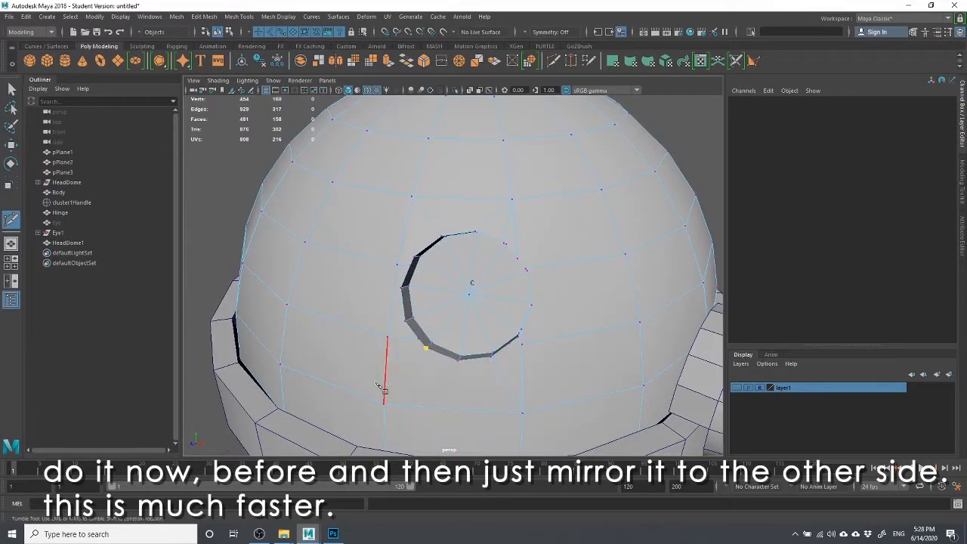
key("Return")
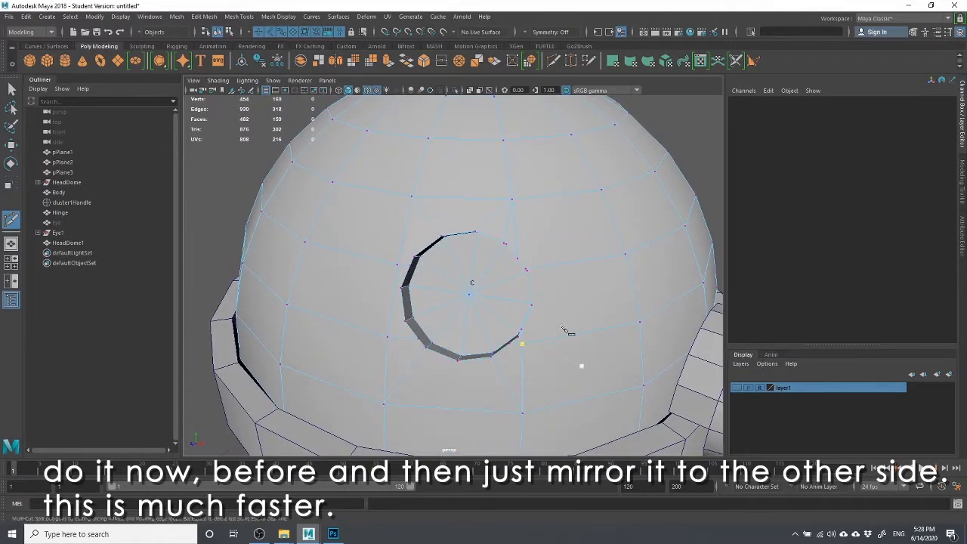
left_click(457, 361)
left_click(384, 404)
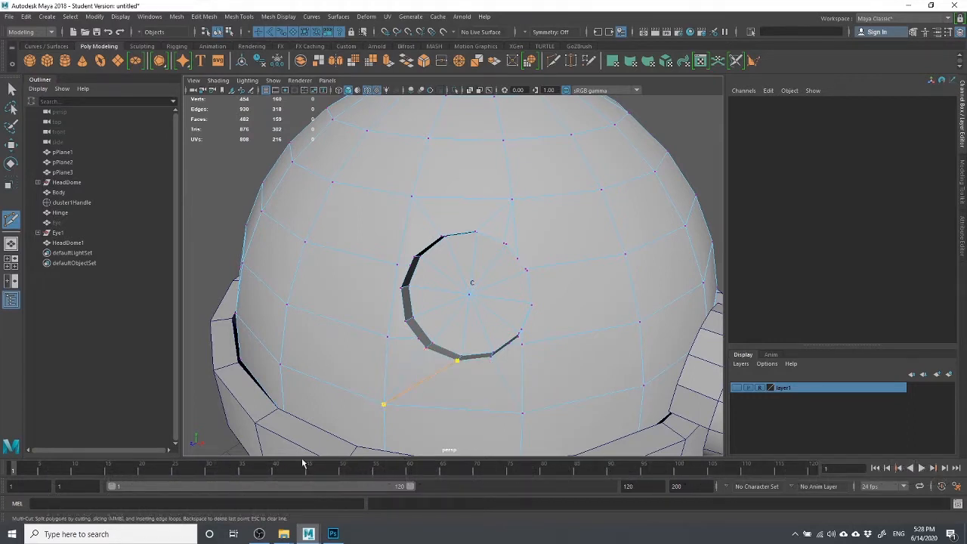
key("Return")
left_click(522, 413)
key("Return")
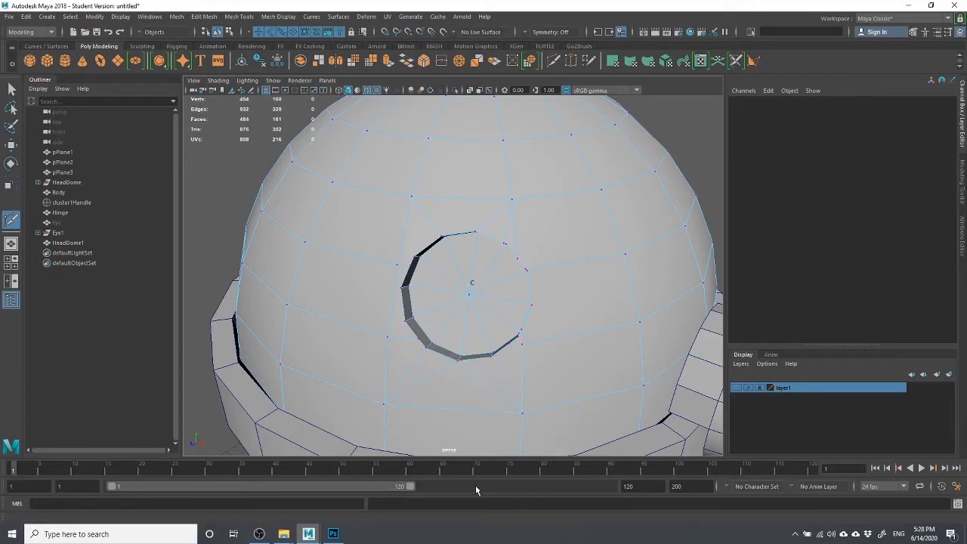
left_click_drag(502, 296, 512, 289, "alt")
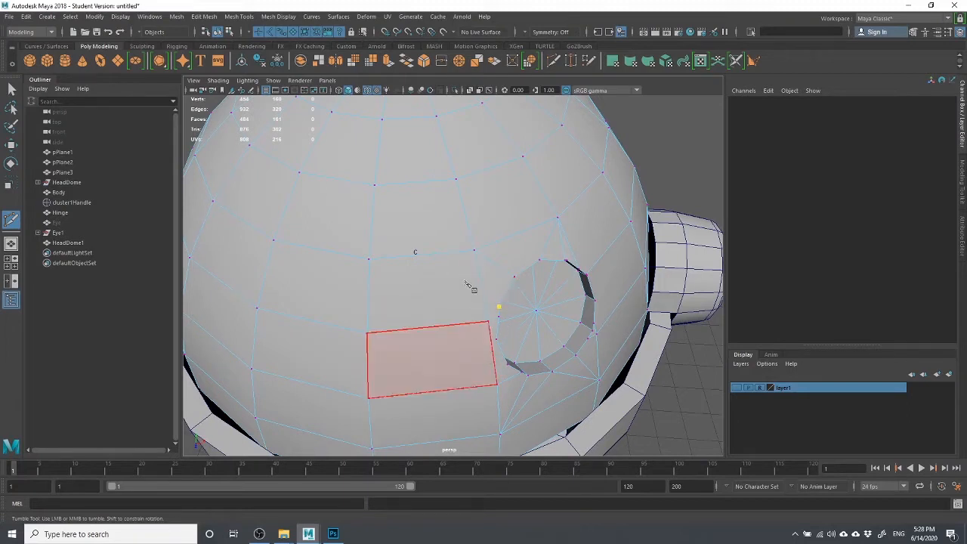
right_click(425, 227)
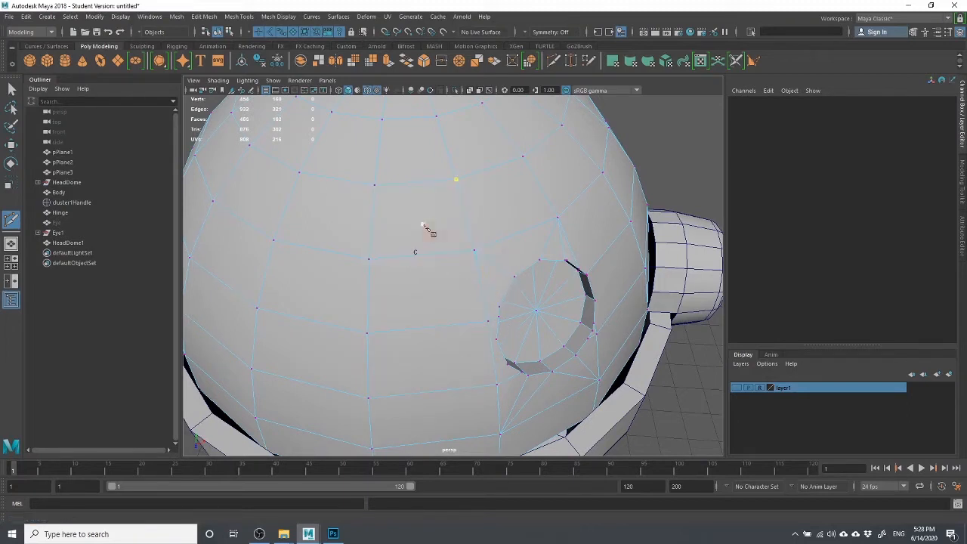
Merge the stray vertex on the eye hole's rim into its neighbour with Target Weld and return HeadDome1 to object mode.
left_click_drag(536, 261, 490, 244, "alt")
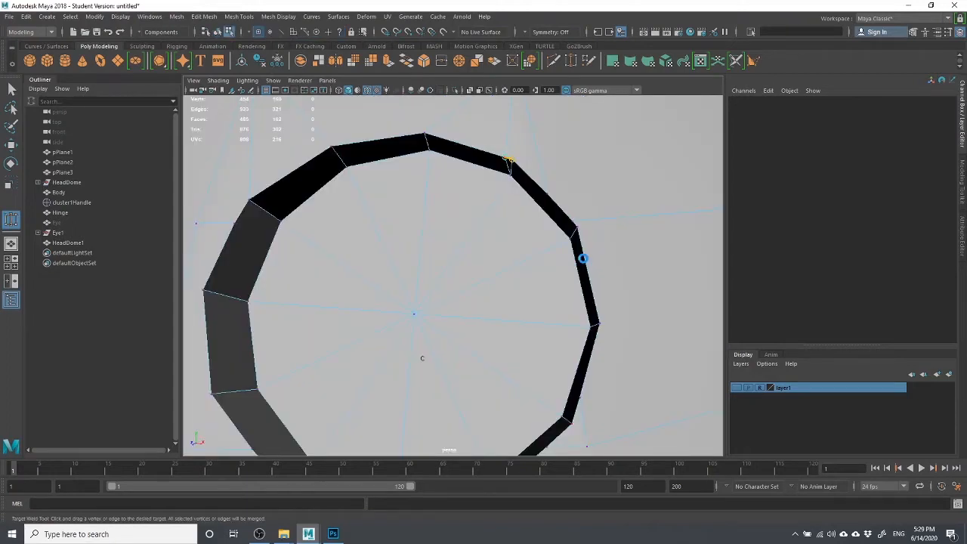
scroll(528, 227, "down", 5)
mouse_move(522, 246)
left_mouse_down("alt")
mouse_move(552, 252)
mouse_move(506, 248)
mouse_move(525, 250)
mouse_move(517, 246)
left_mouse_up("alt")
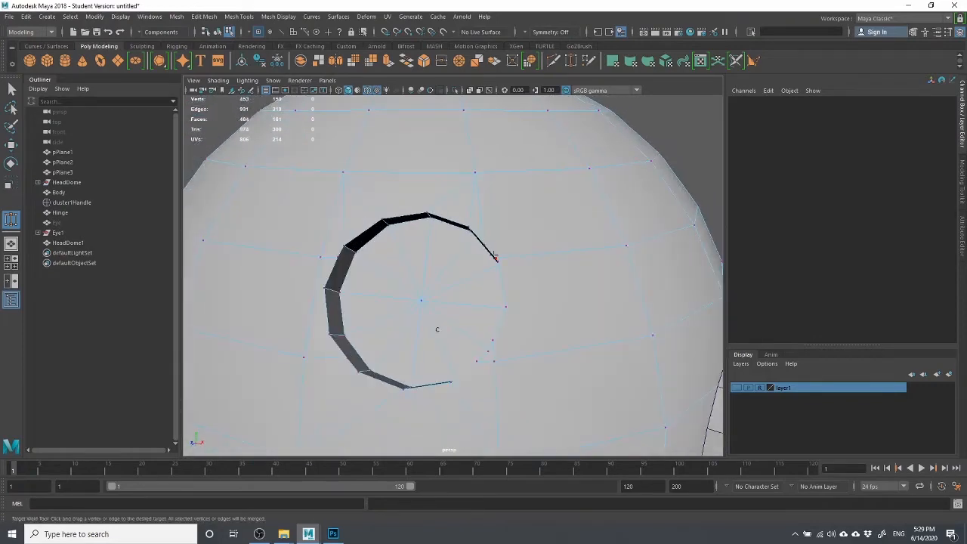
scroll(545, 262, "down", 5)
scroll(524, 329, "up", 5)
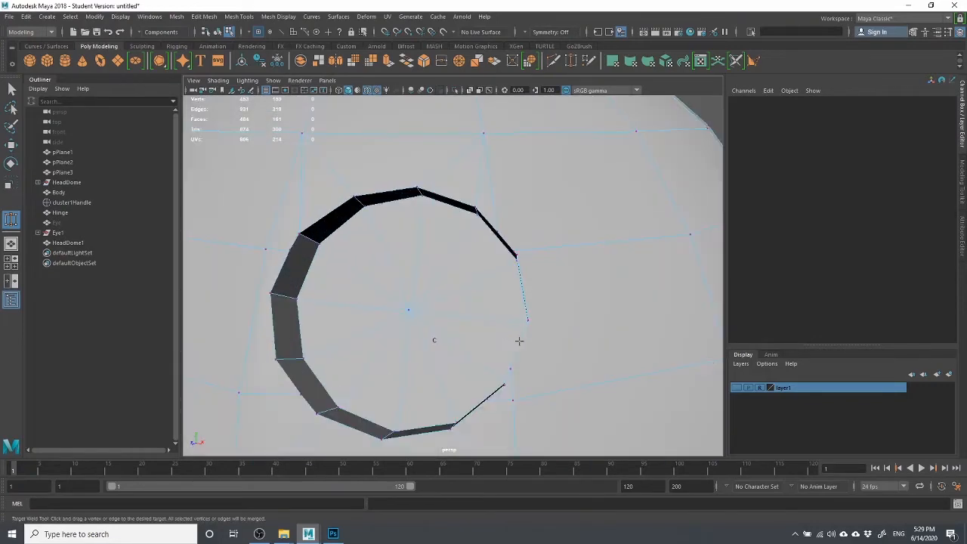
scroll(518, 326, "down", 5)
key("w")
right_click_drag(533, 236, 629, 217)
left_click(638, 283)
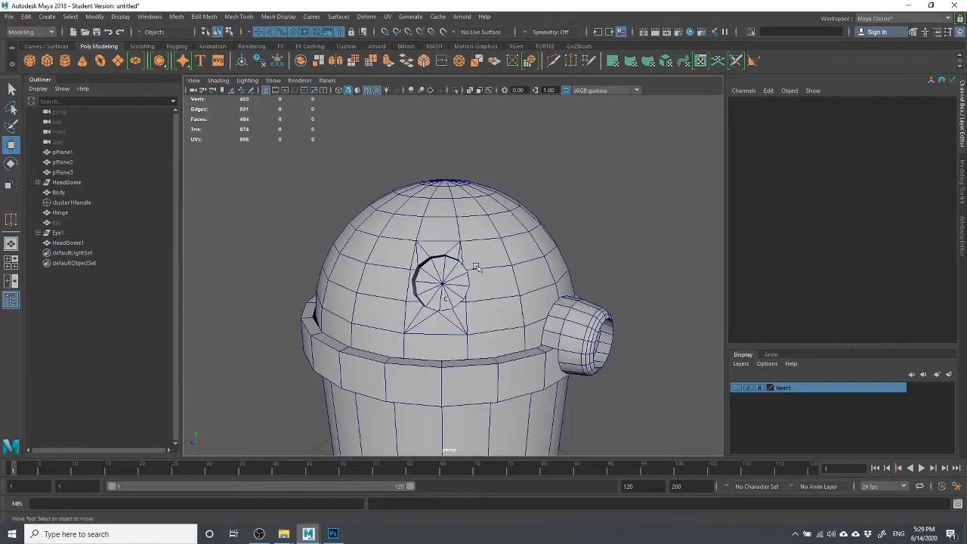
left_click(495, 224)
left_click_drag(542, 299, 494, 298, "alt")
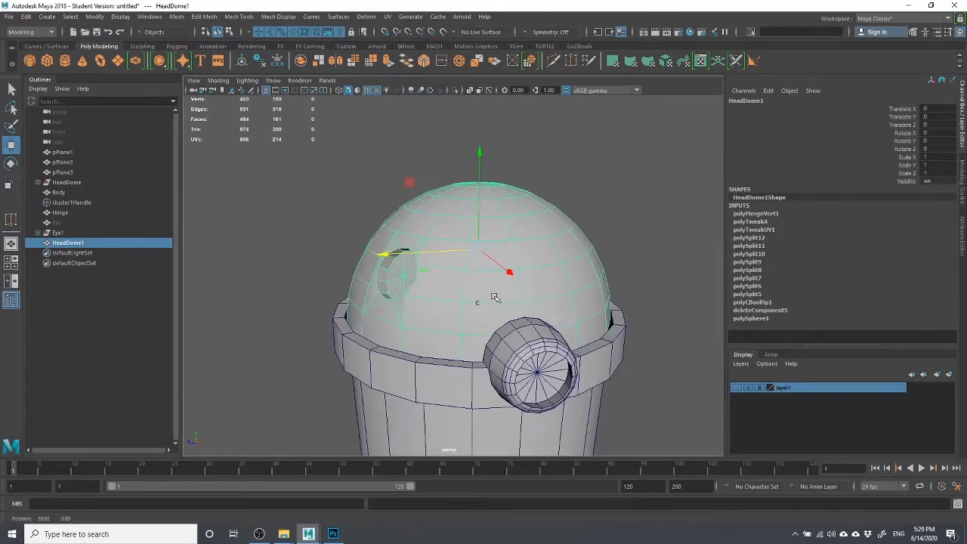
Unhide the original Eye cylinder without altering its transform.
left_click(55, 233)
left_click(56, 222)
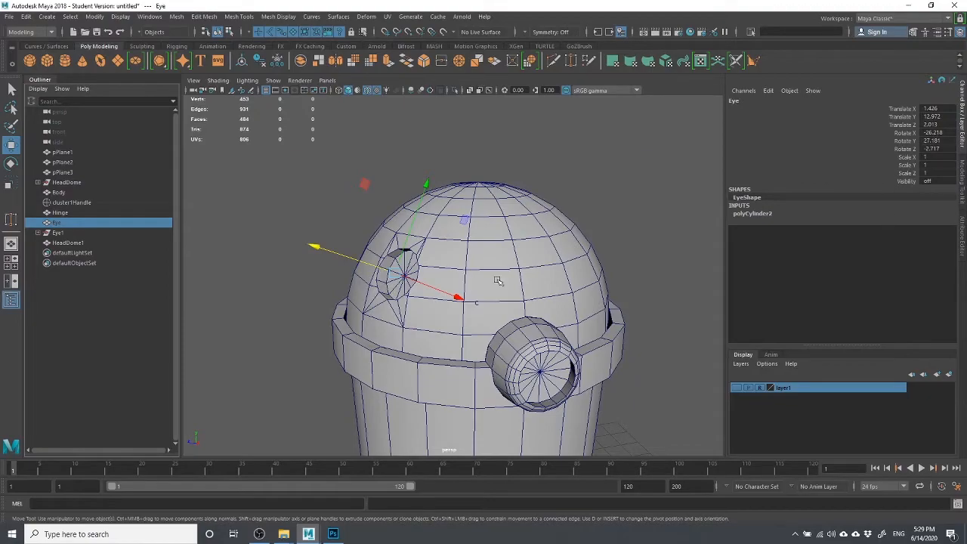
left_click_drag(378, 266, 520, 270, "alt")
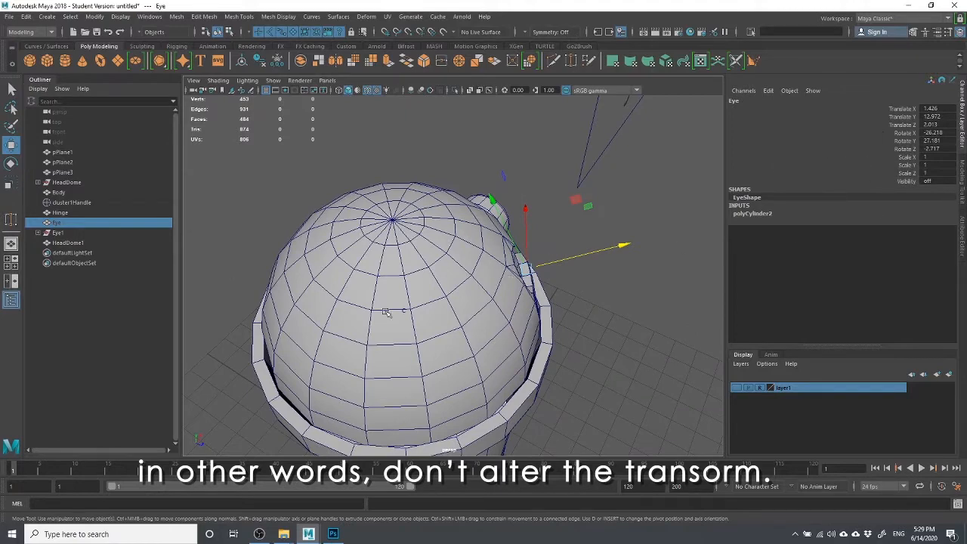
key("shift+h")
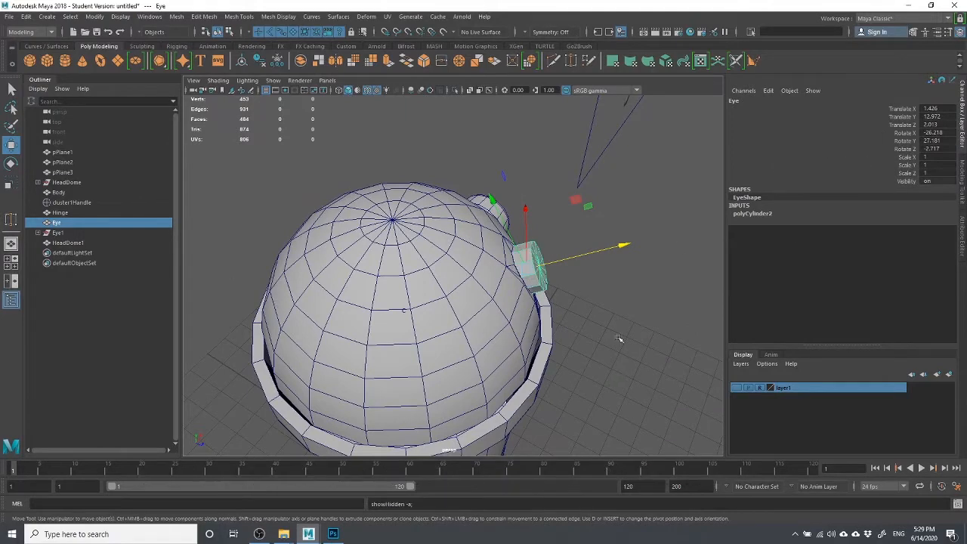
Scale the Eye cylinder uniformly to 0.861 so it fits inside the dome's hole.
left_click_drag(602, 325, 312, 192, "alt")
key("r")
right_click_drag(311, 190, 308, 217)
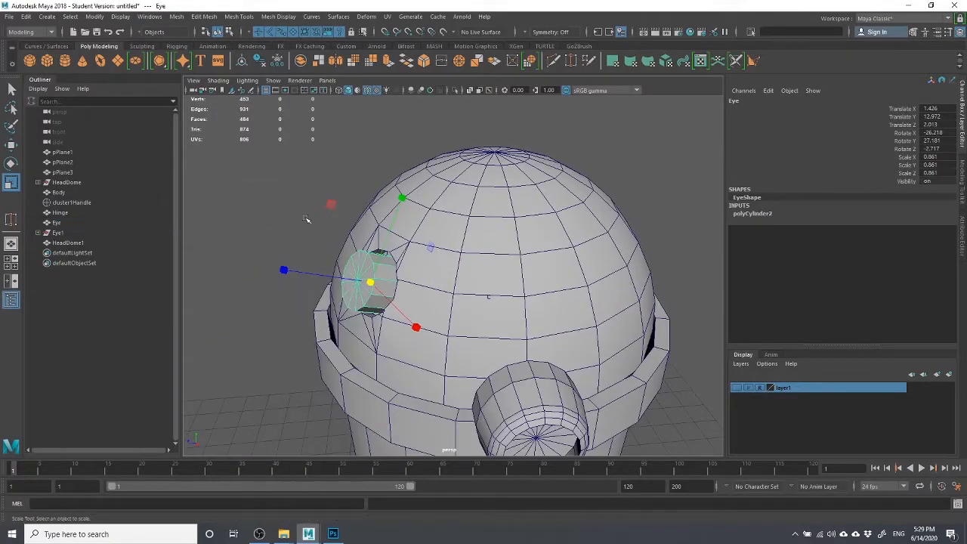
Extrude the Eye cylinder's front cap faces and scale the new faces inward to form an inner ring.
left_click_drag(306, 219, 278, 242, "alt")
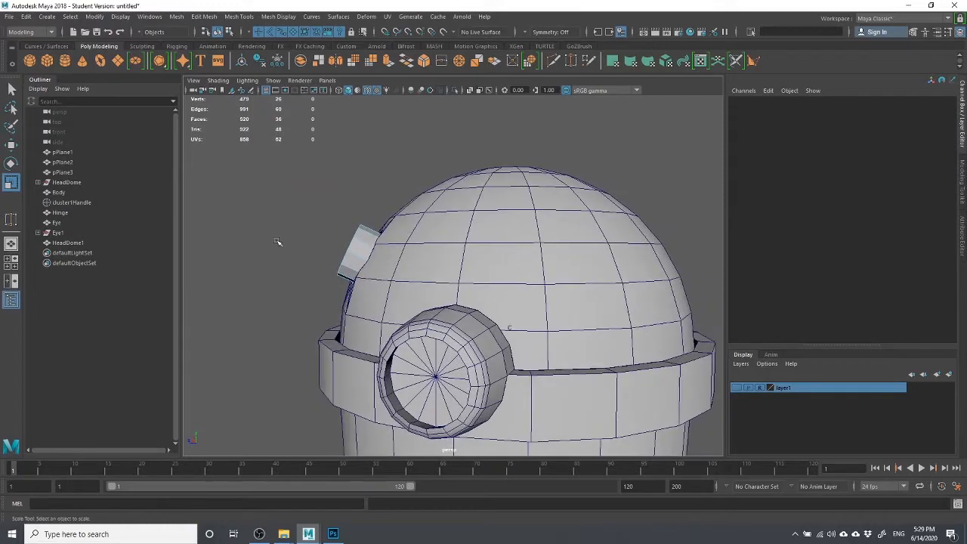
left_click_drag(307, 191, 352, 327)
left_click_drag(285, 278, 581, 254, "alt")
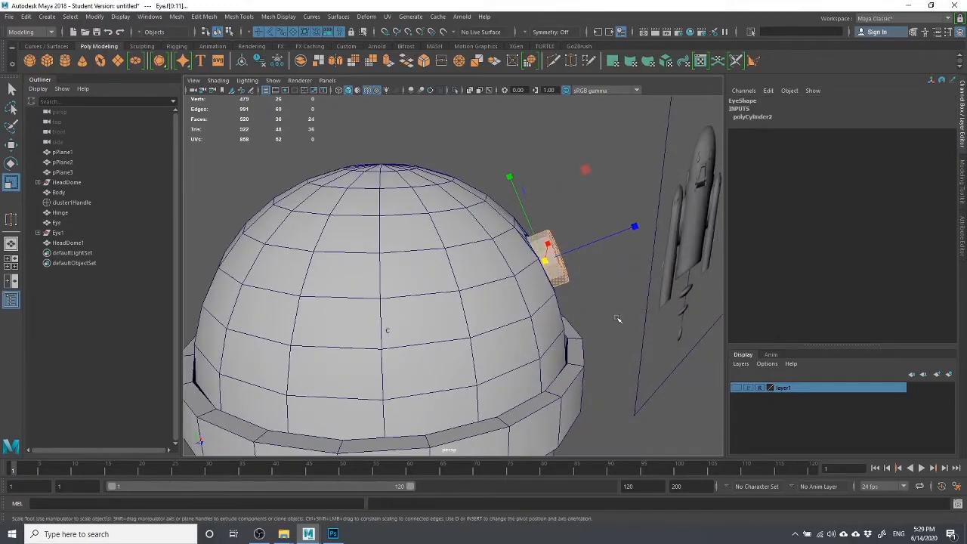
scroll(612, 320, "up", 3)
left_click_drag(507, 189, 572, 328, "ctrl")
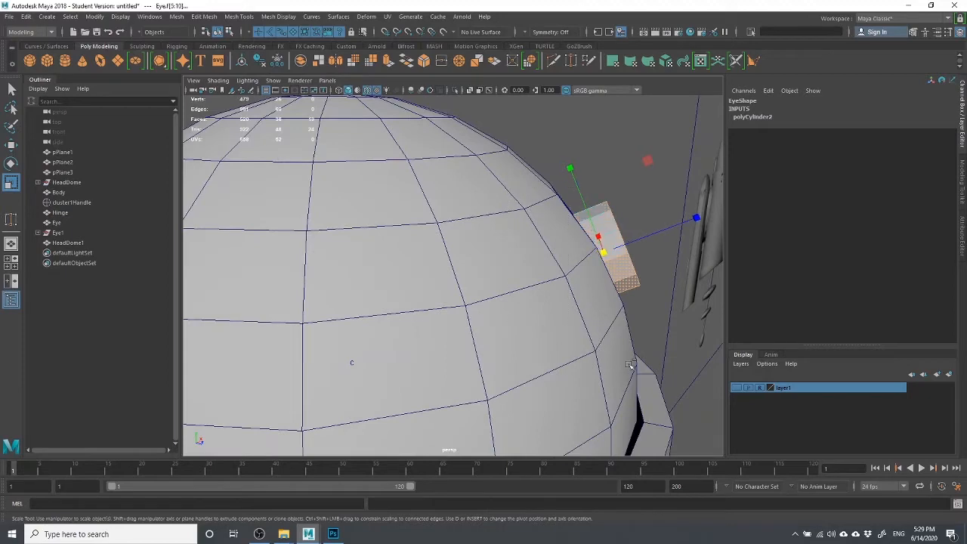
left_click_drag(621, 359, 546, 296, "ctrl")
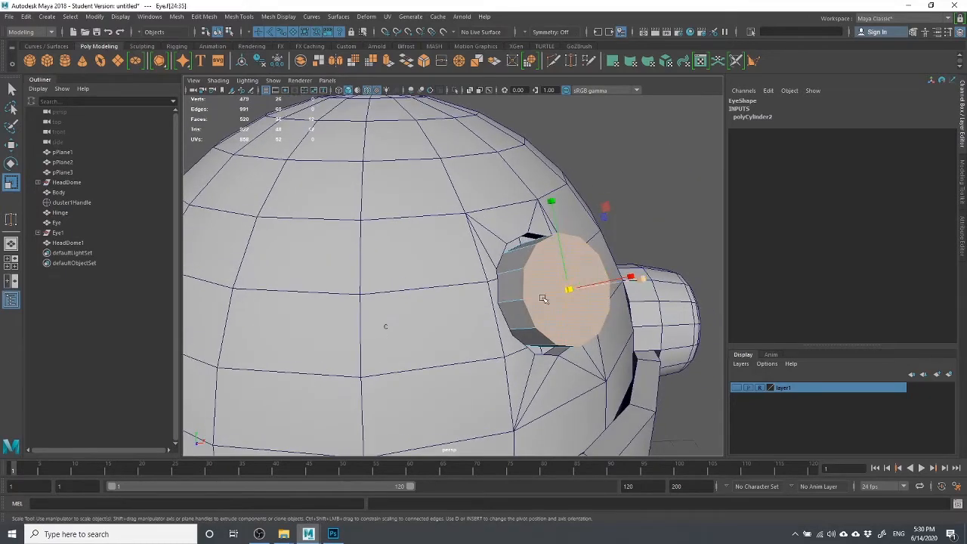
left_click(388, 62)
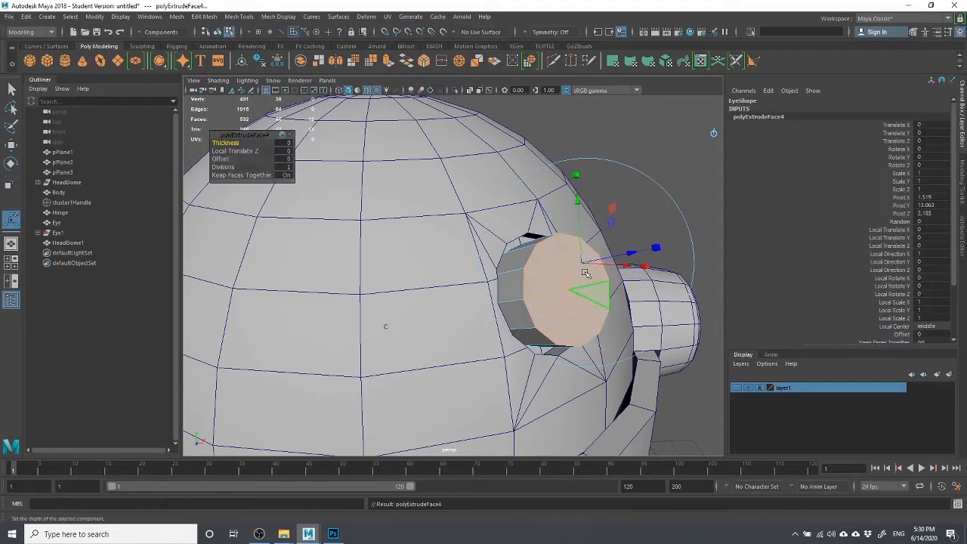
key("r")
left_click_drag(570, 291, 635, 268)
middle_click_drag(665, 248, 553, 262, "alt")
left_click_drag(552, 261, 528, 265, "alt")
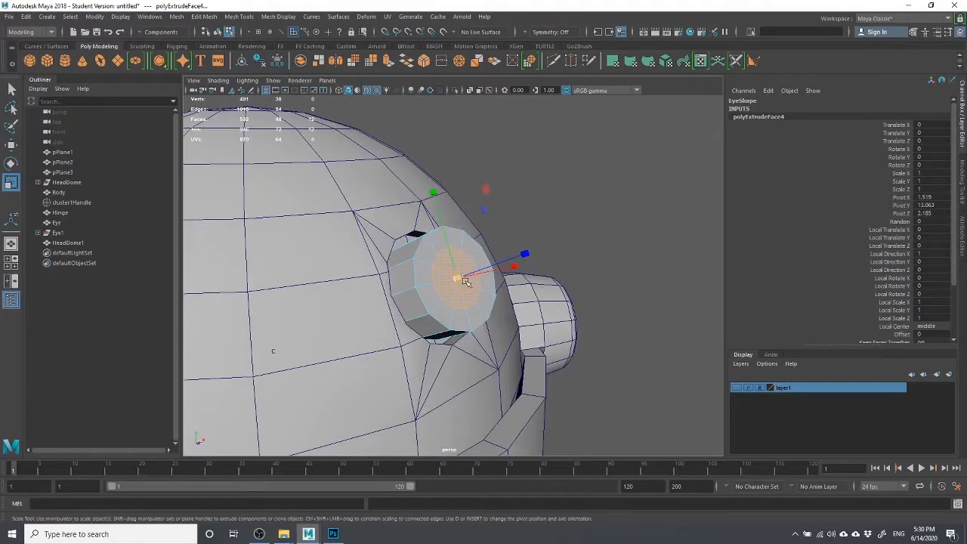
Switch the Scale tool's axis orientation to World and back to Object.
left_click_drag(467, 281, 552, 252, "alt")
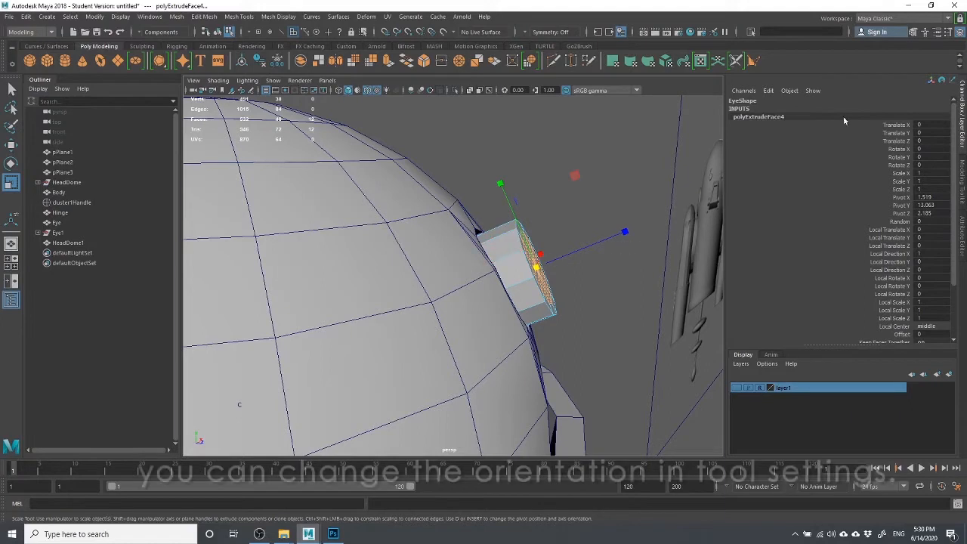
left_click(949, 32)
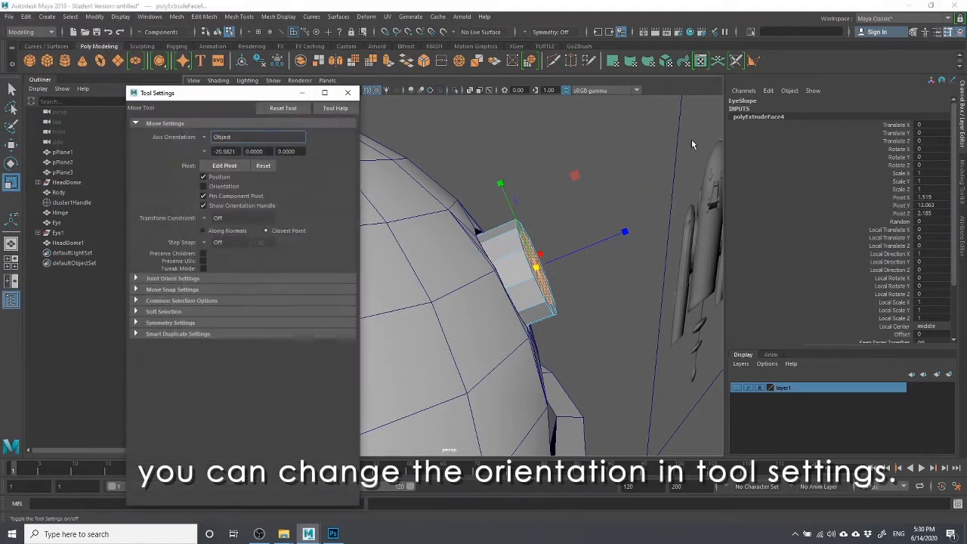
left_click(204, 139)
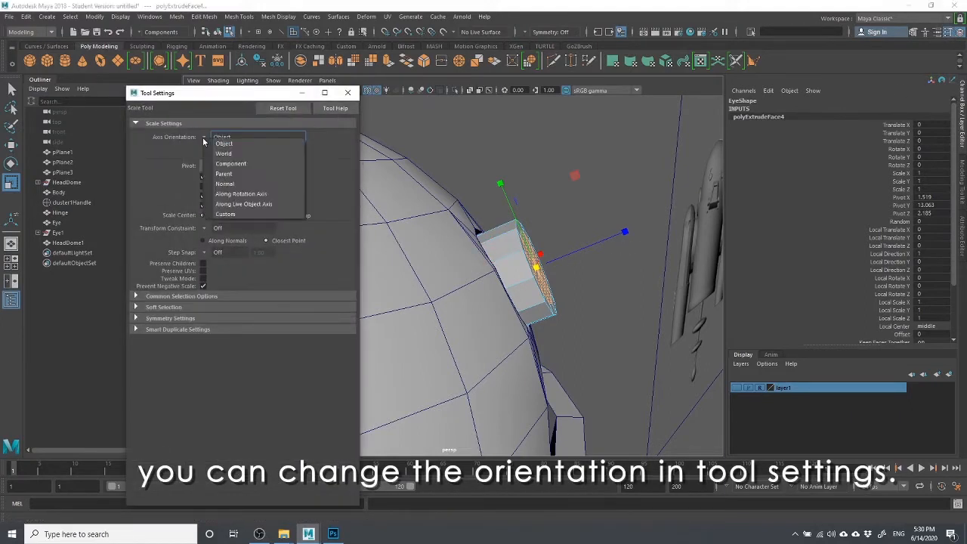
left_click(220, 153)
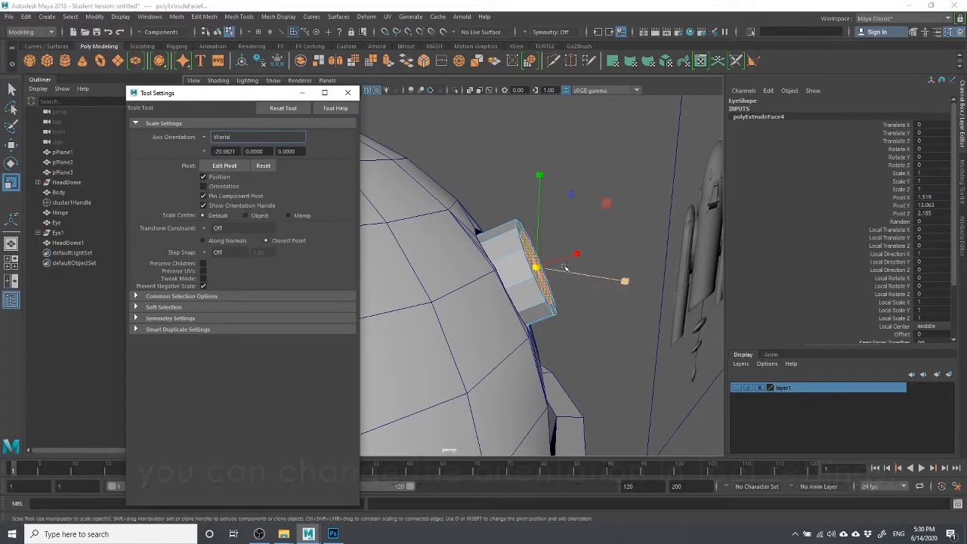
left_click(204, 138)
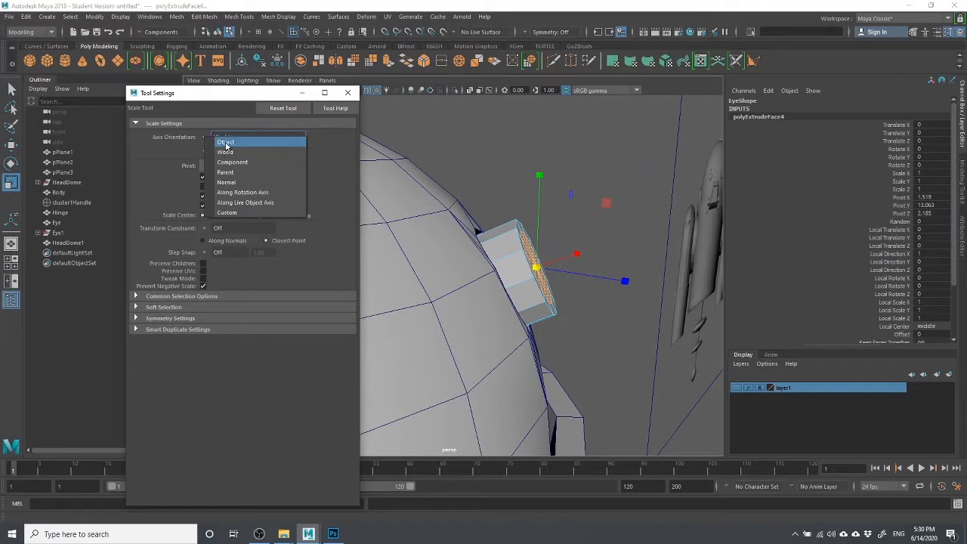
left_click(226, 142)
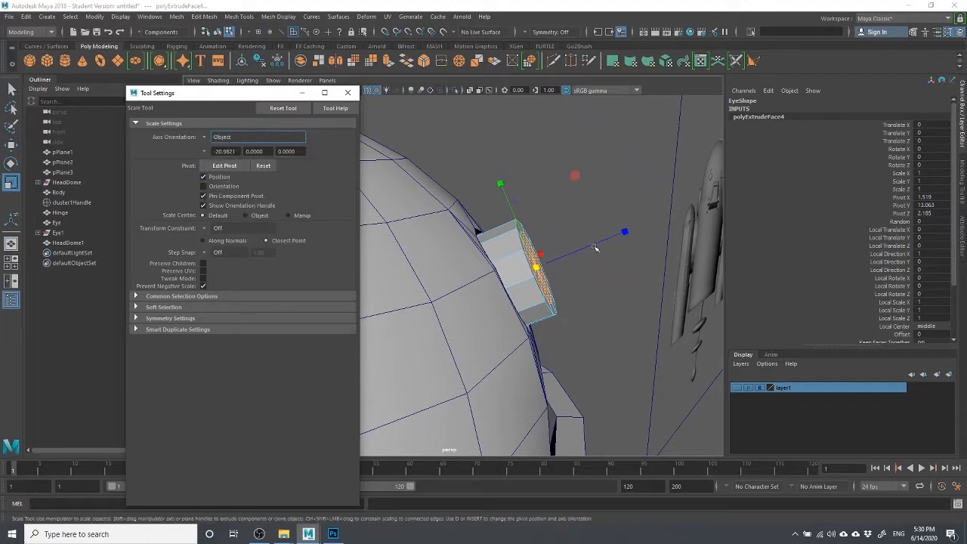
Try moving the Eye's inner cap faces outward along the object axis, close the tool settings, and undo the move.
key("w")
left_click_drag(627, 232, 442, 234)
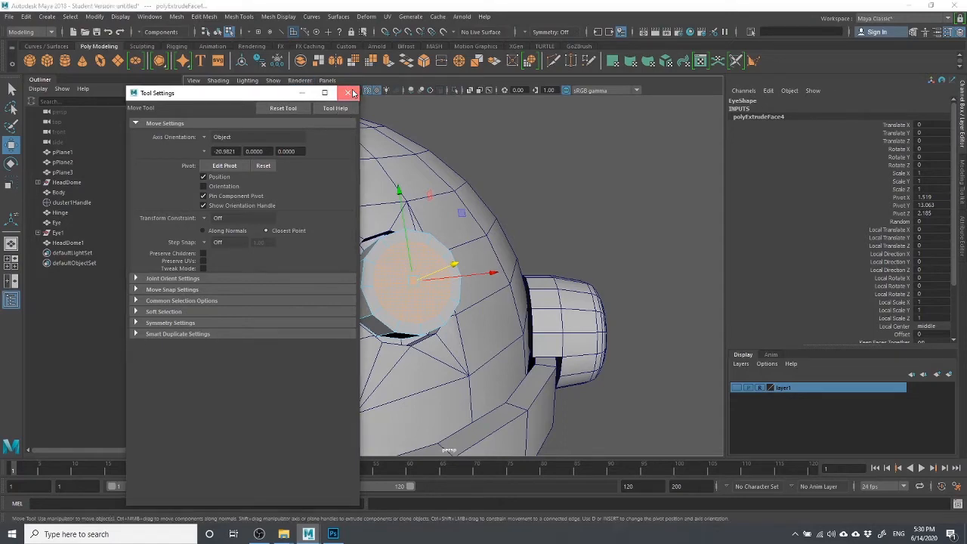
left_click(348, 92)
left_click_drag(514, 227, 647, 221, "alt")
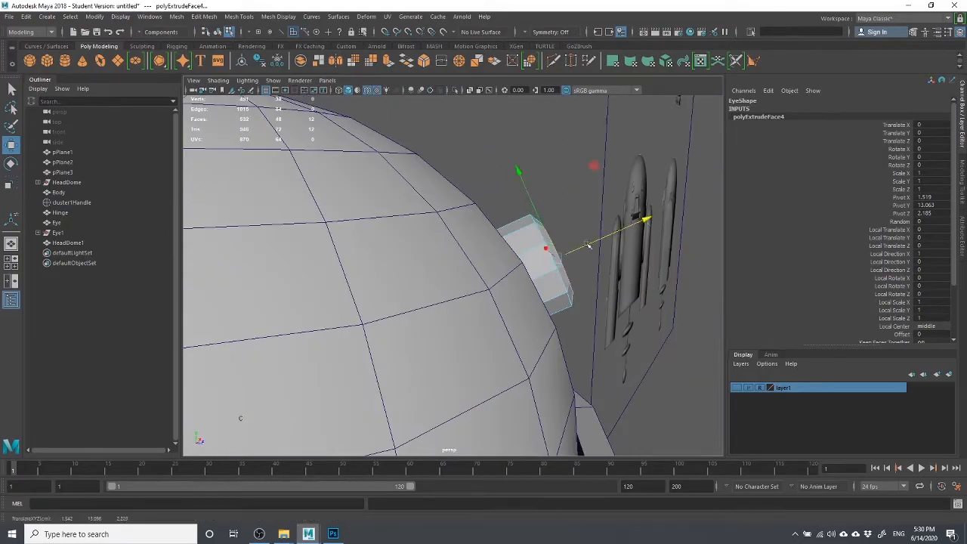
left_click_drag(589, 245, 571, 183, "alt")
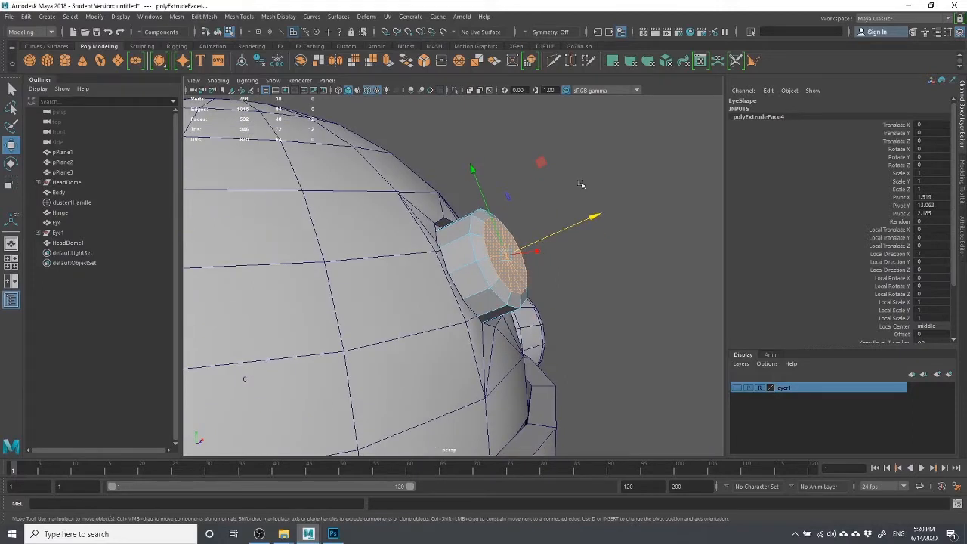
mouse_move(613, 323)
left_mouse_down("alt")
mouse_move(572, 307)
mouse_move(574, 265)
mouse_move(600, 255)
mouse_move(597, 317)
left_mouse_up("alt")
key("ctrl+z")
Delete the faces on the lower half of the Eye's front cap and side wall, including the leftover stray face.
left_click_drag(597, 380, 535, 269)
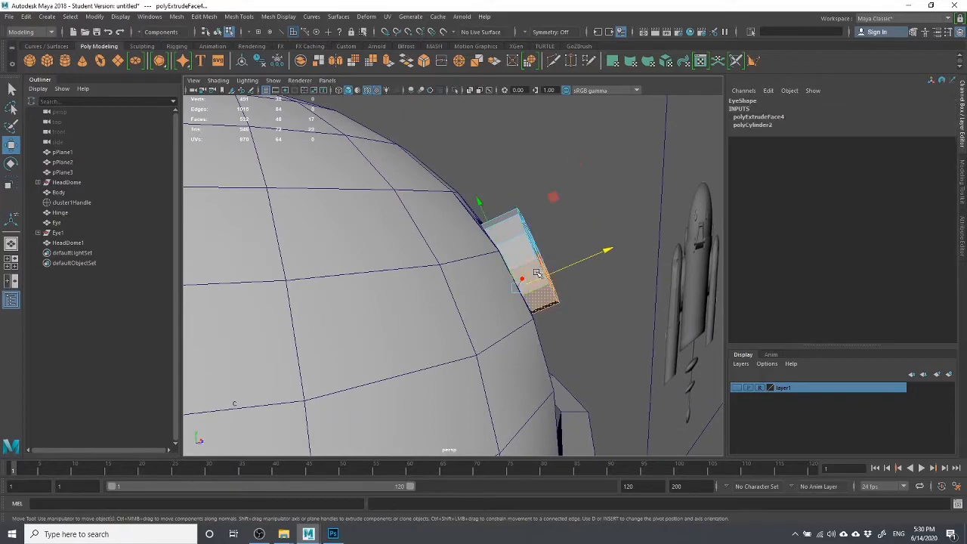
left_click(621, 326)
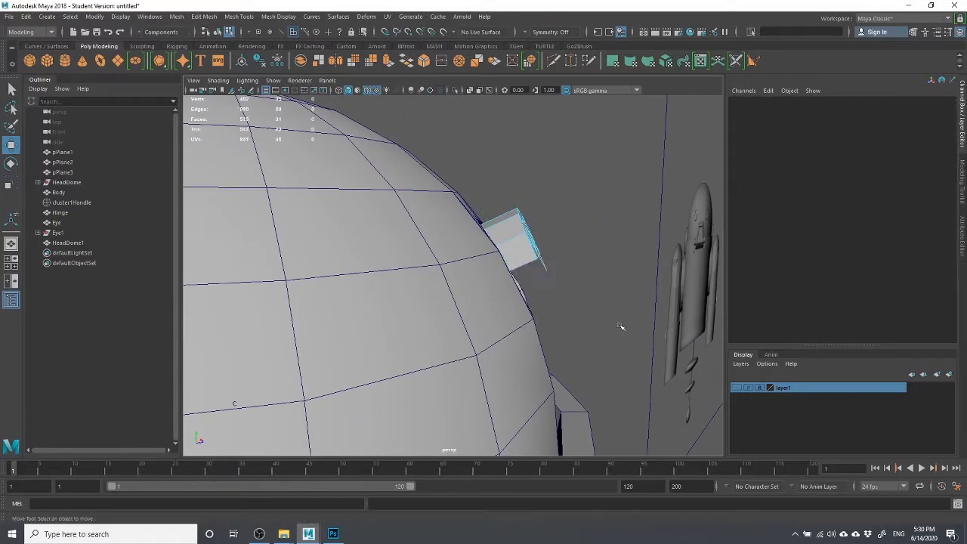
left_click_drag(621, 326, 594, 295, "alt")
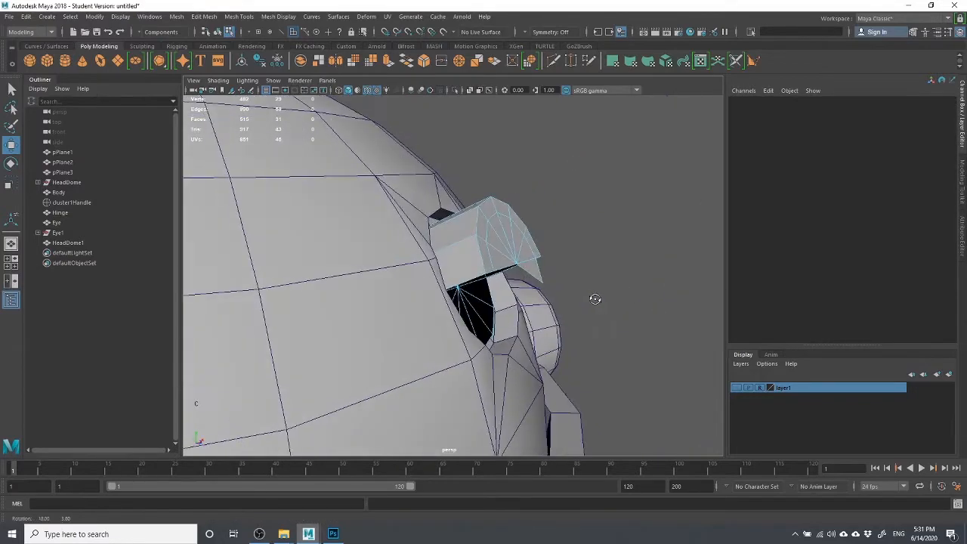
left_click(543, 278)
left_click(544, 277)
left_click_drag(543, 277, 474, 292, "alt")
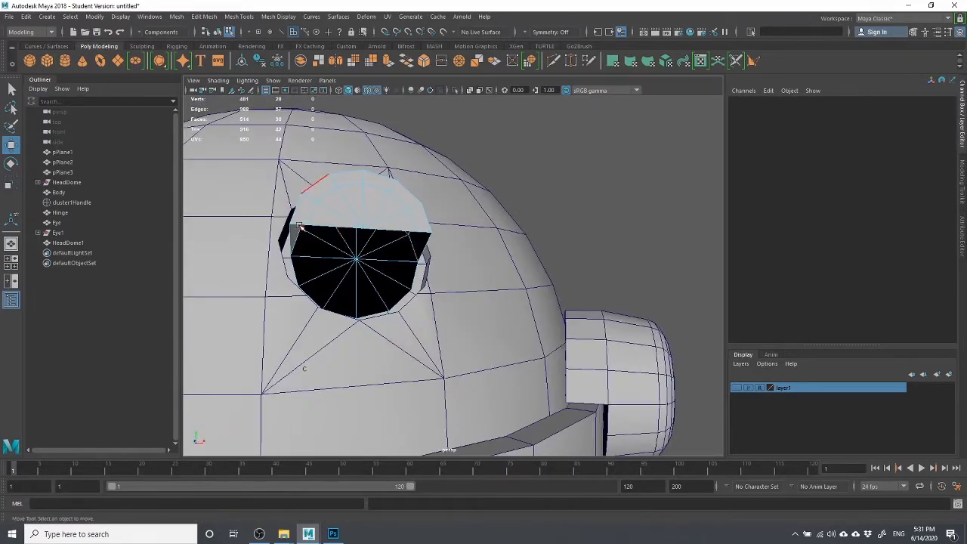
Return the Eye to object mode and hide all other objects in the scene.
right_click(301, 231)
left_click(349, 212)
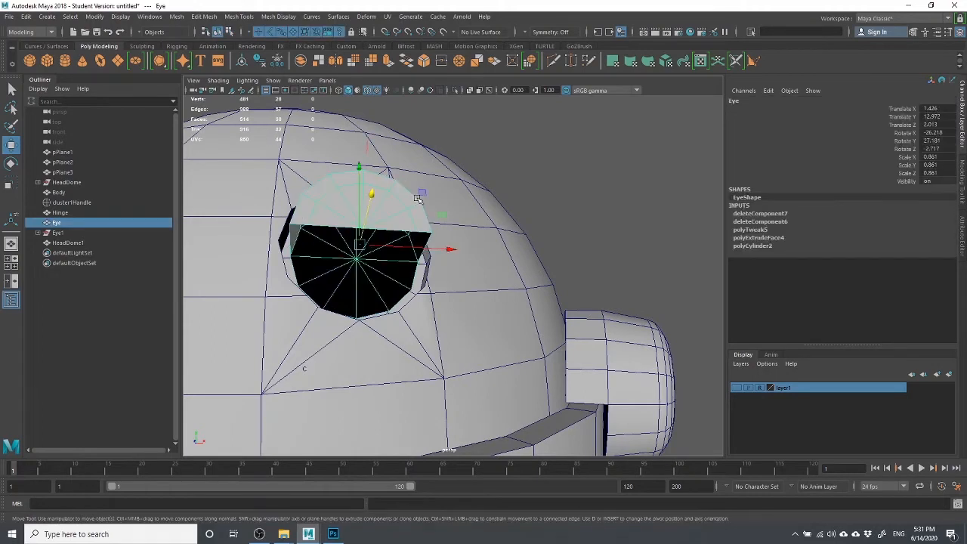
key("alt+h")
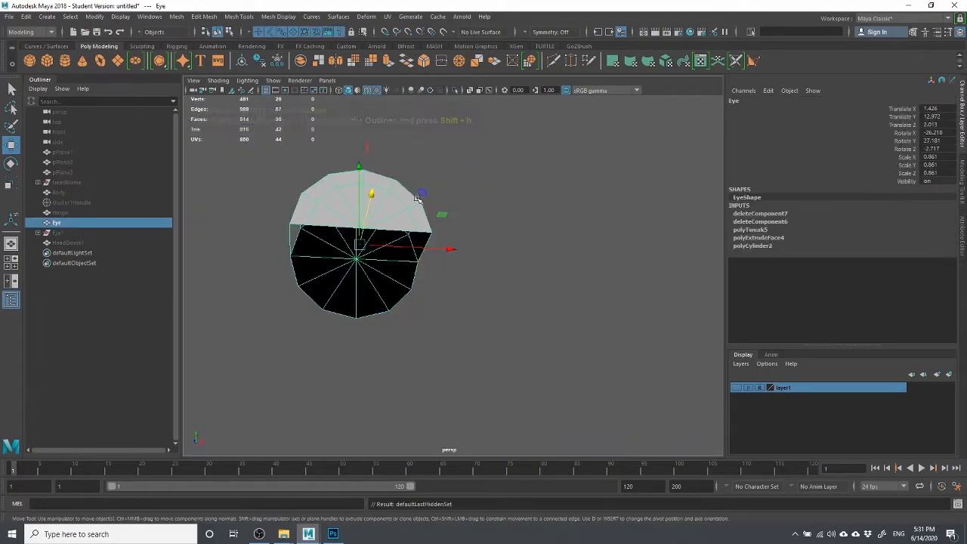
left_click(475, 233)
left_click_drag(401, 304, 491, 293, "alt")
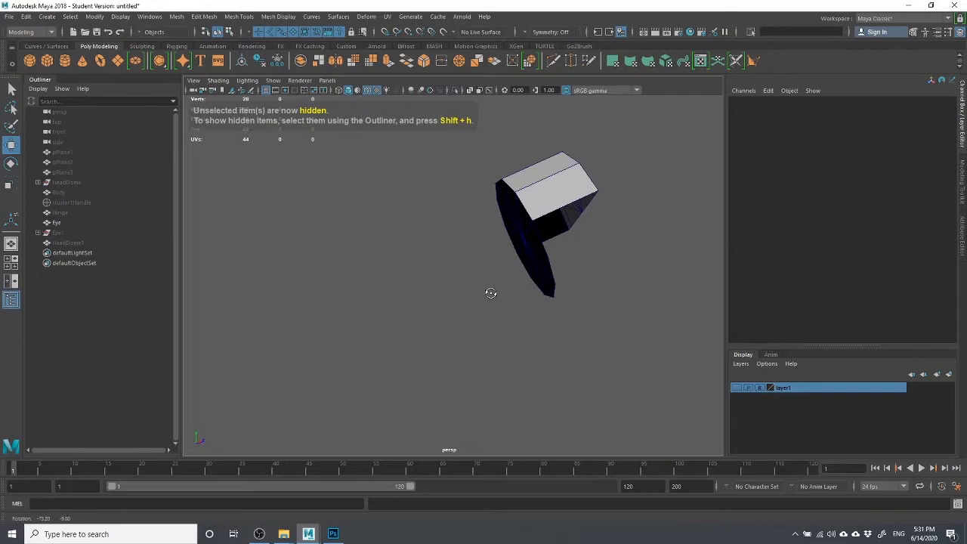
Delete the remaining lower faces of the Eye's back cap, leaving only the upper half, and return to object mode.
left_click(553, 281)
left_click_drag(501, 361, 492, 371, "alt")
right_click(488, 279)
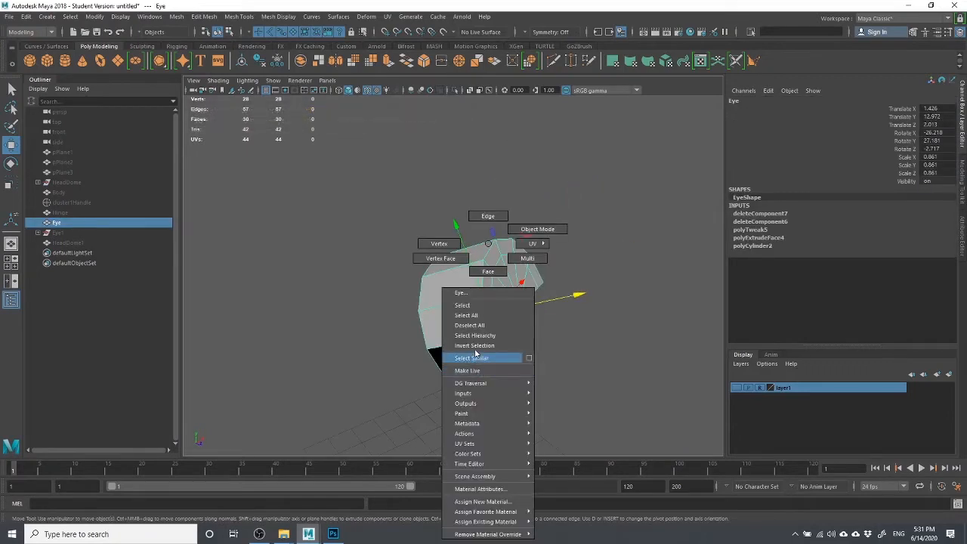
right_click_drag(487, 279, 488, 281)
mouse_move(519, 356)
left_mouse_down("alt")
mouse_move(521, 343)
mouse_move(512, 361)
left_mouse_up("alt")
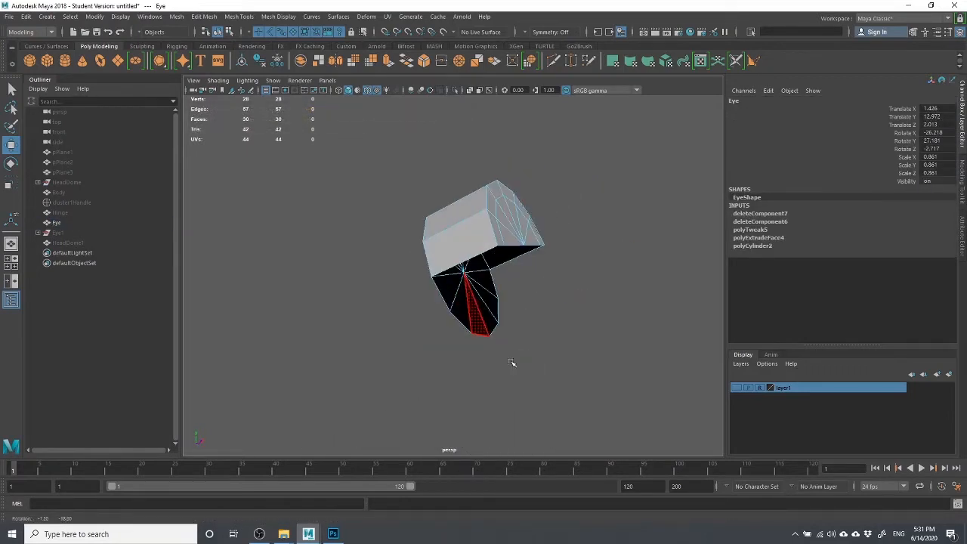
left_click_drag(550, 302, 403, 369)
key("Delete")
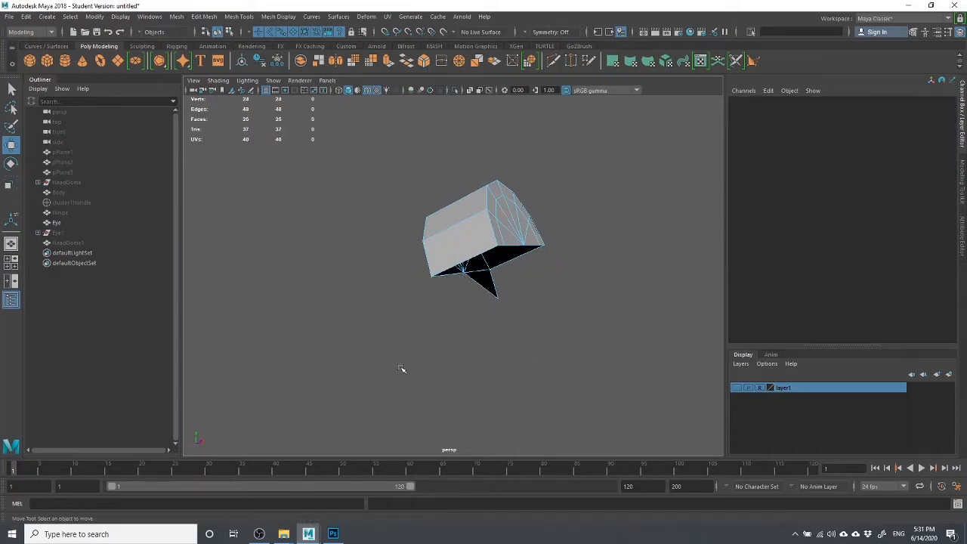
left_click(488, 281)
key("Delete")
right_click_drag(540, 235, 573, 219)
left_click(544, 307)
left_click_drag(544, 306, 522, 306, "alt")
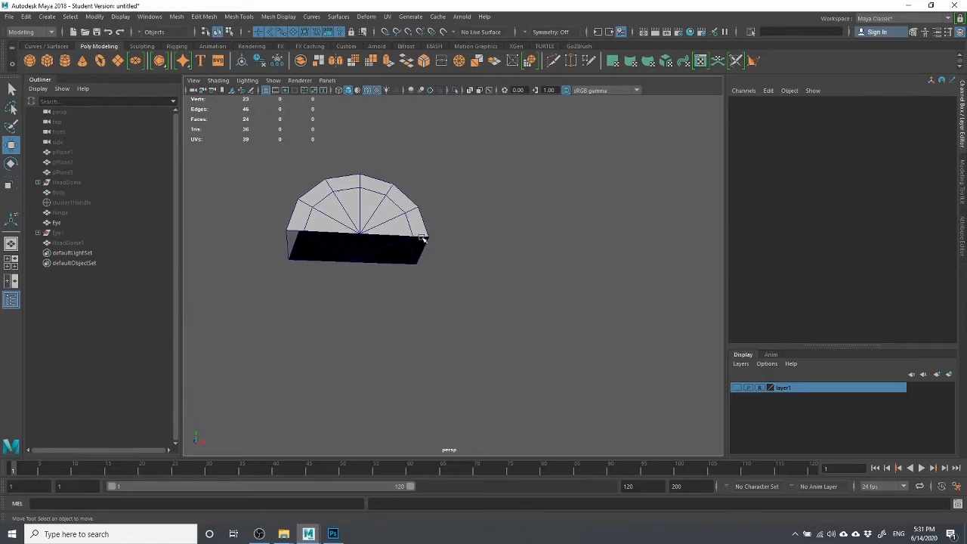
Try to bridge the front and back border edges along the half Eye's open underside.
right_click_drag(423, 238, 411, 224)
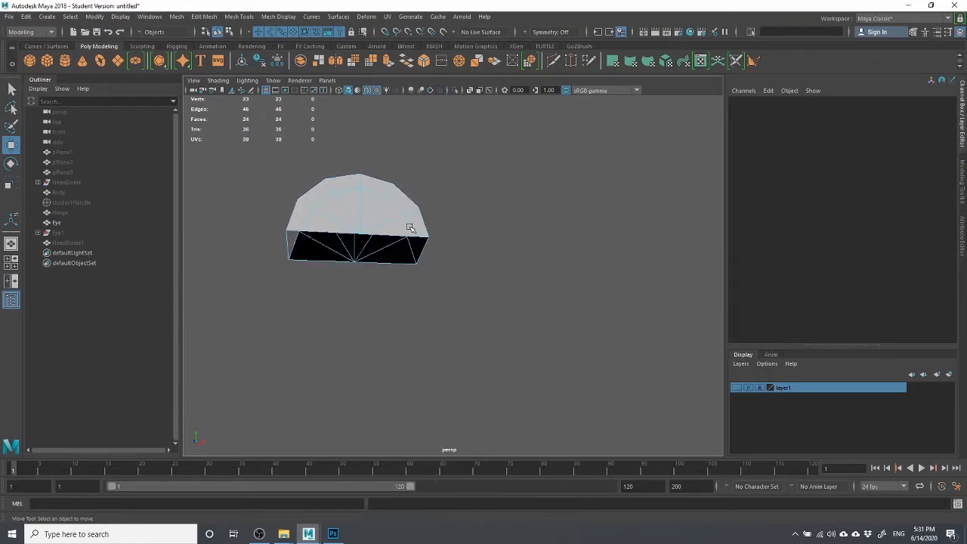
left_click(328, 228)
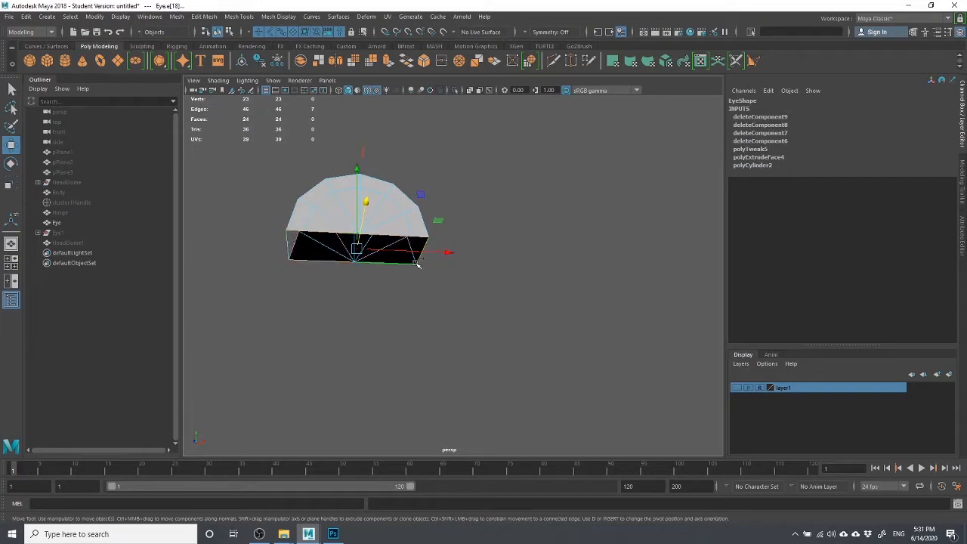
key("q")
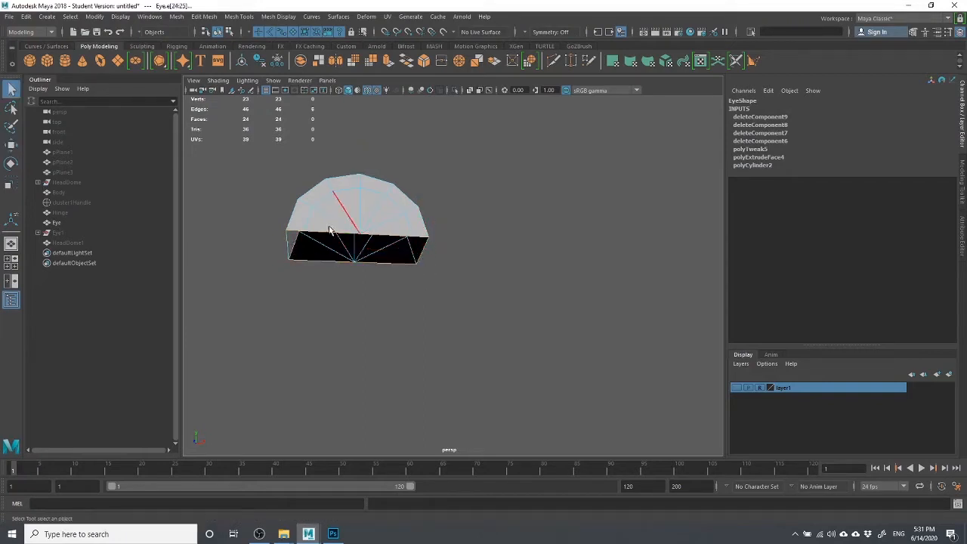
scroll(325, 225, "up", 3)
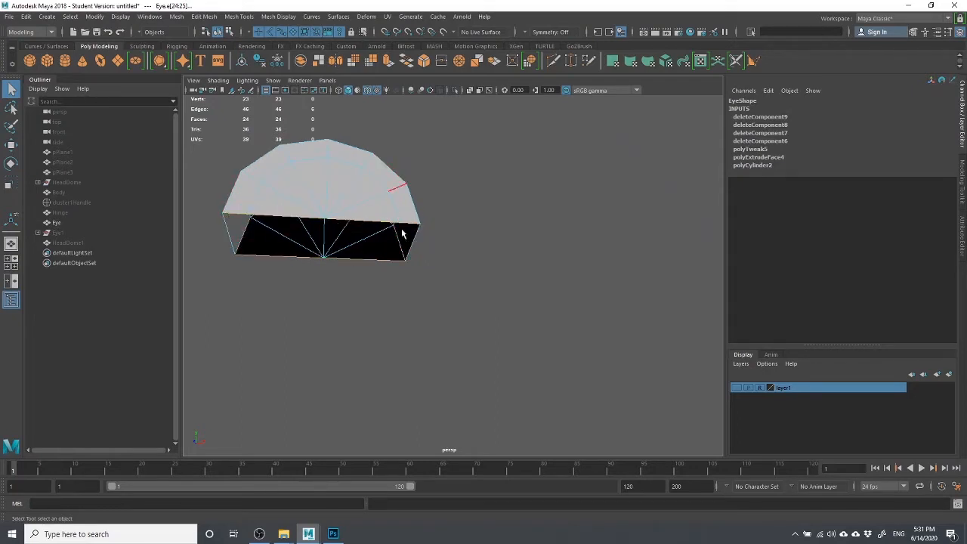
left_click(408, 63)
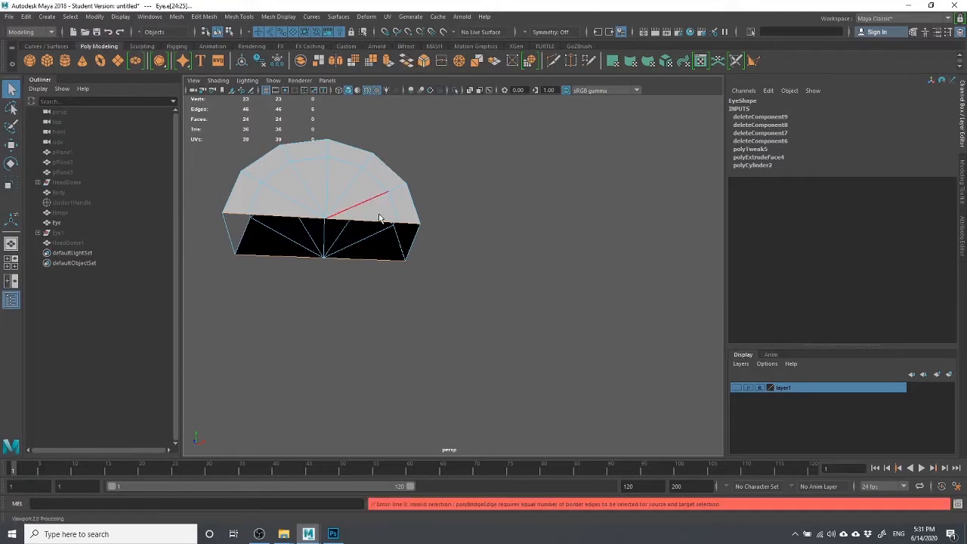
left_click(431, 289)
key("4")
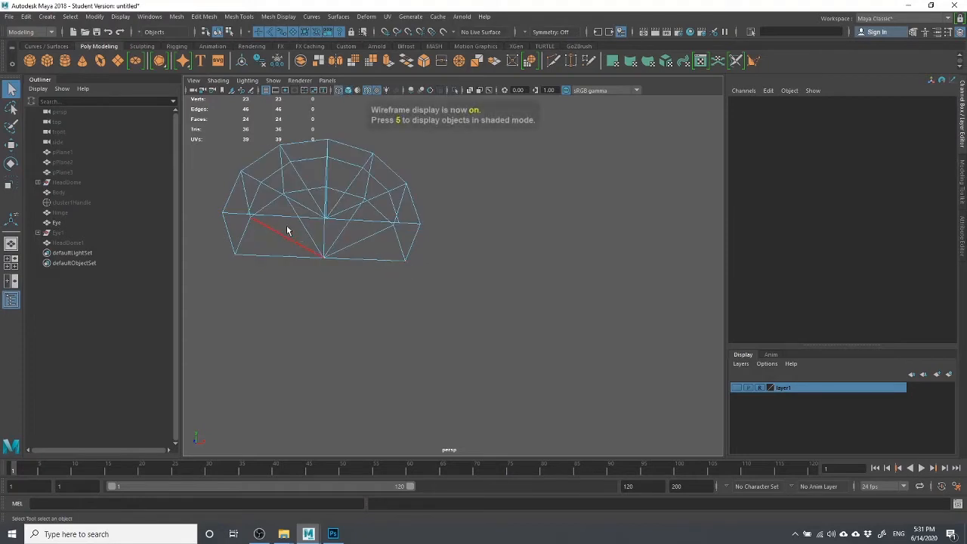
key("5")
left_click(246, 218)
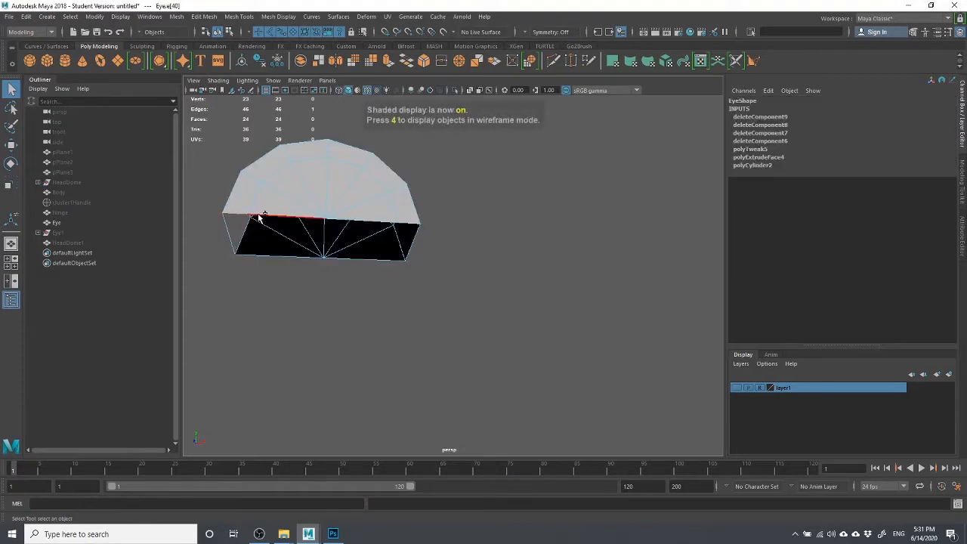
left_click(259, 218, "shift")
left_click(359, 221, "shift")
left_click(411, 224, "shift")
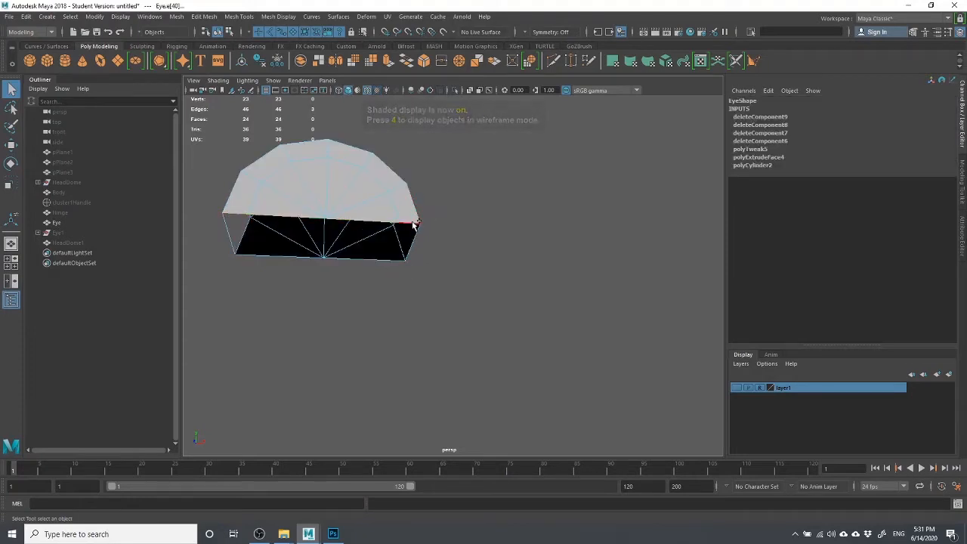
left_click(253, 257, "shift")
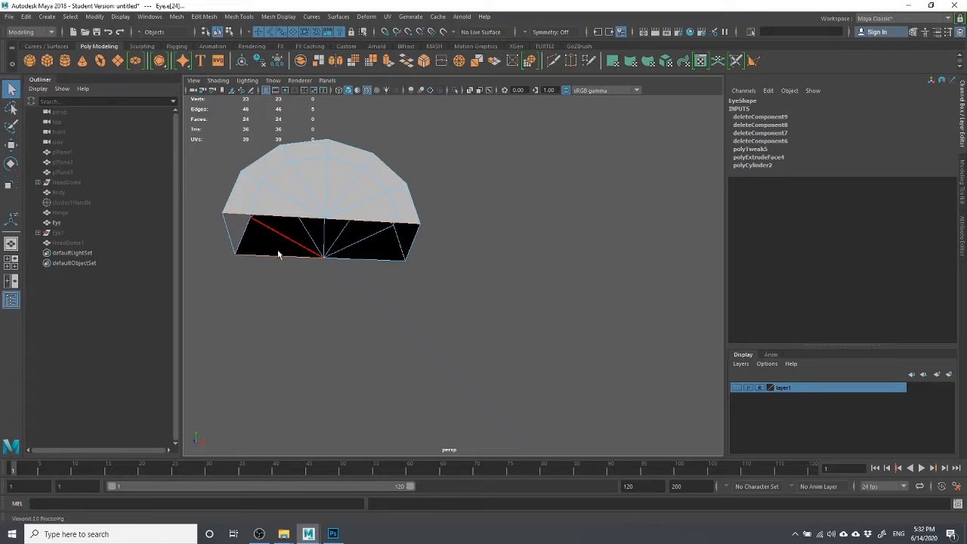
left_click(312, 303)
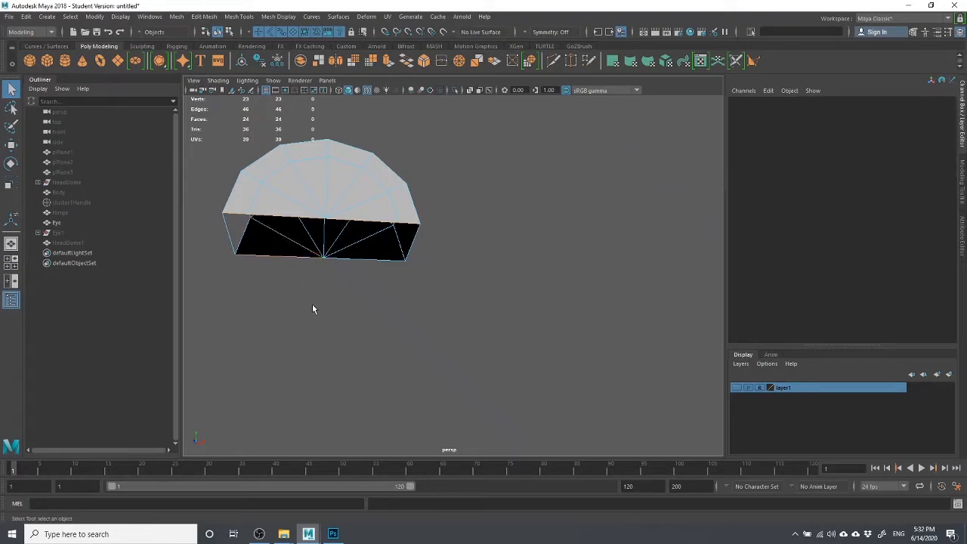
Delete the inner edge loop on the Eye's front cap so only the radial edges remain inside its outline.
left_click(255, 198)
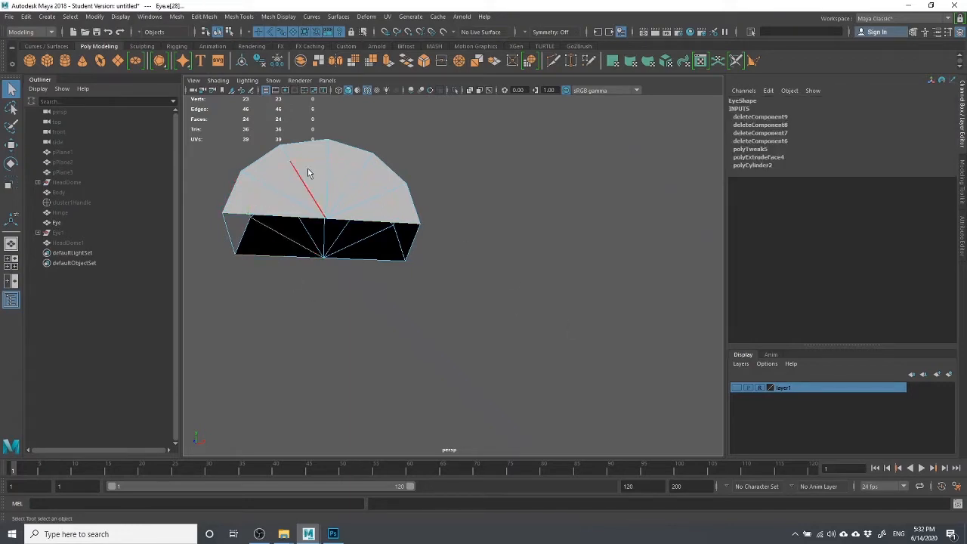
right_click(252, 198, "ctrl")
left_click(261, 248)
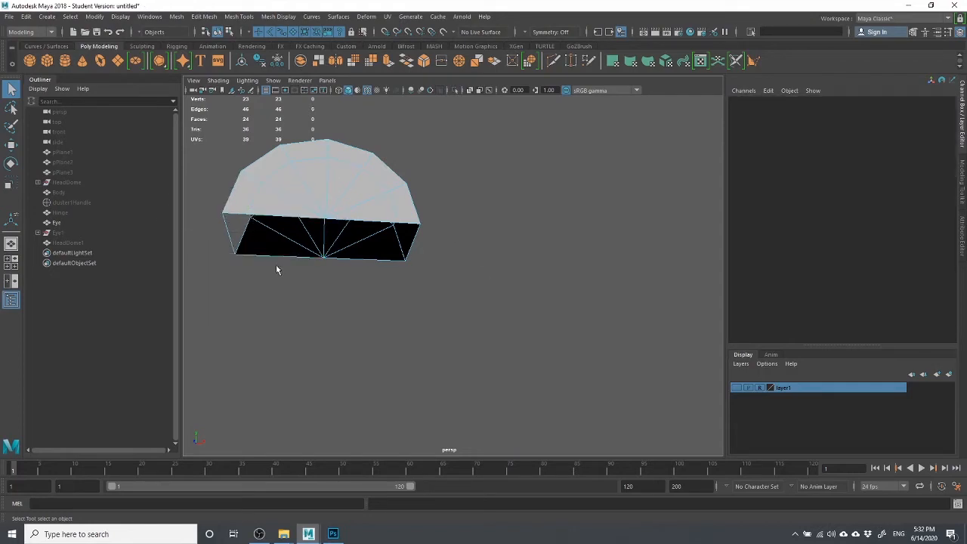
left_click(248, 201)
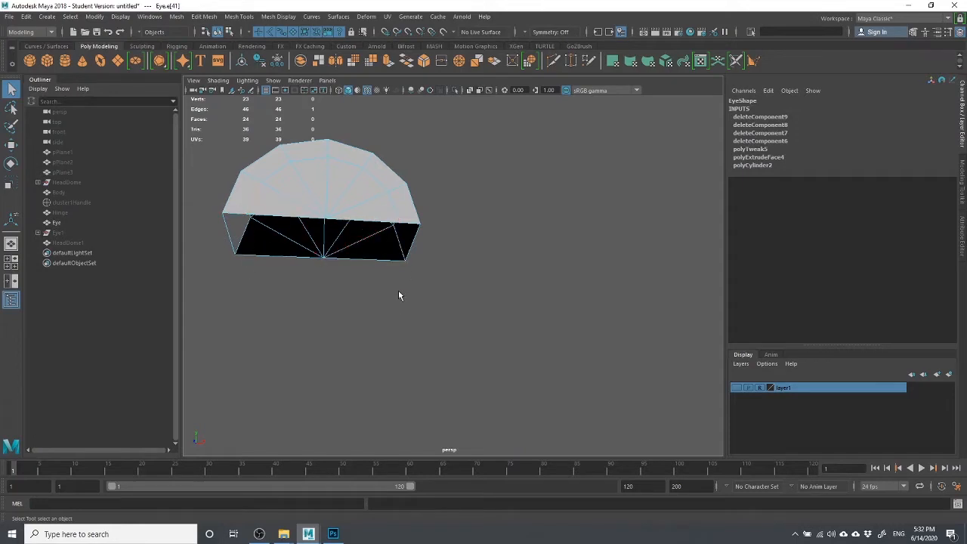
right_click(256, 208, "shift")
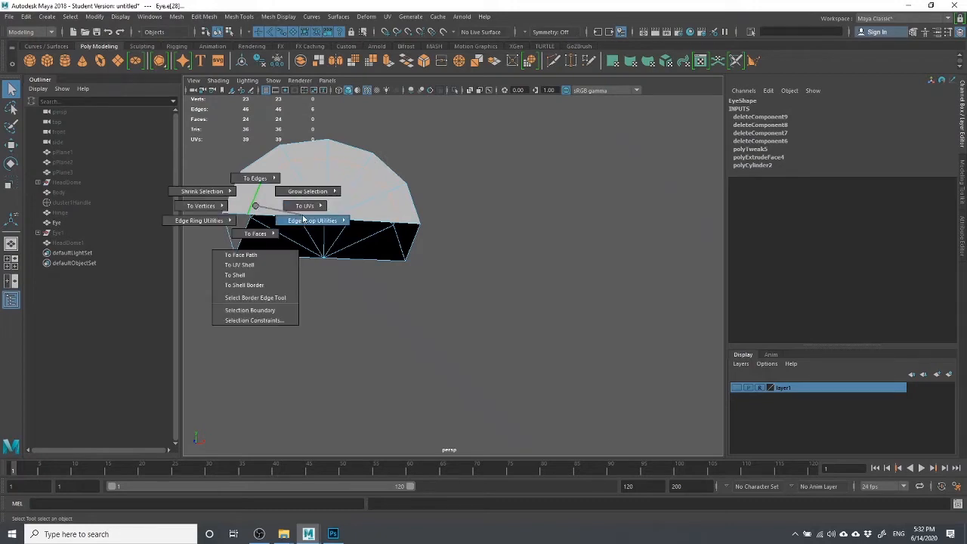
mouse_move(304, 220)
left_click(351, 210)
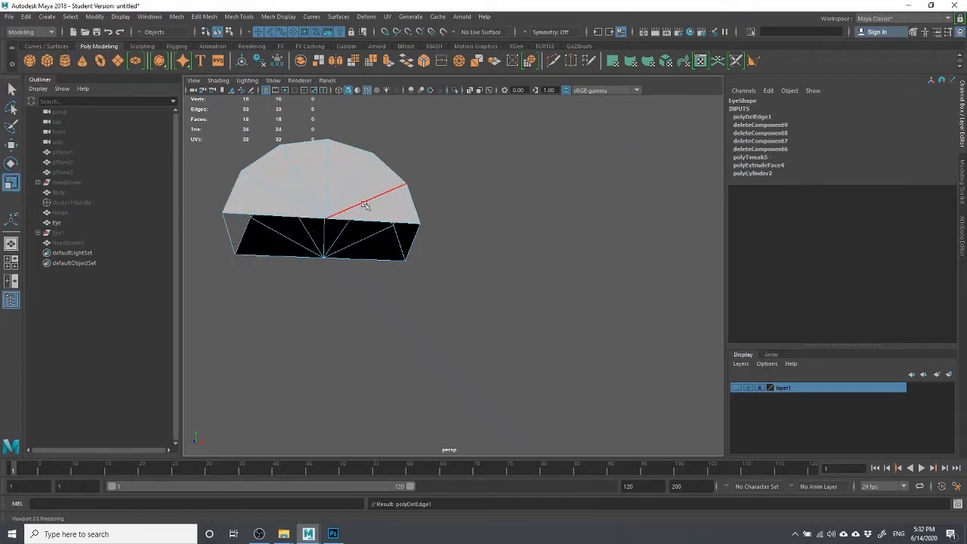
left_click(477, 261)
Bridge the two front and two back border edges to close the half Eye's open underside.
left_click_drag(501, 300, 464, 314, "alt")
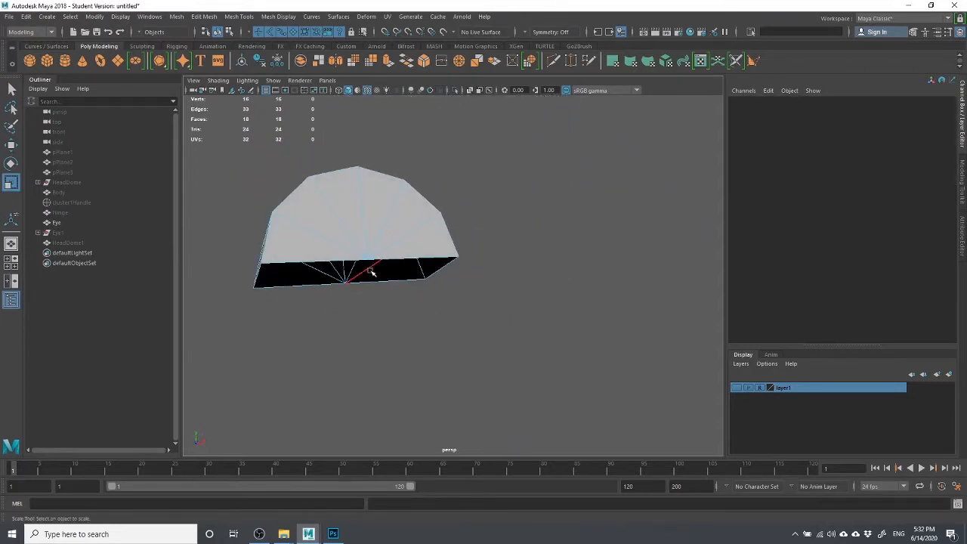
left_click(264, 257)
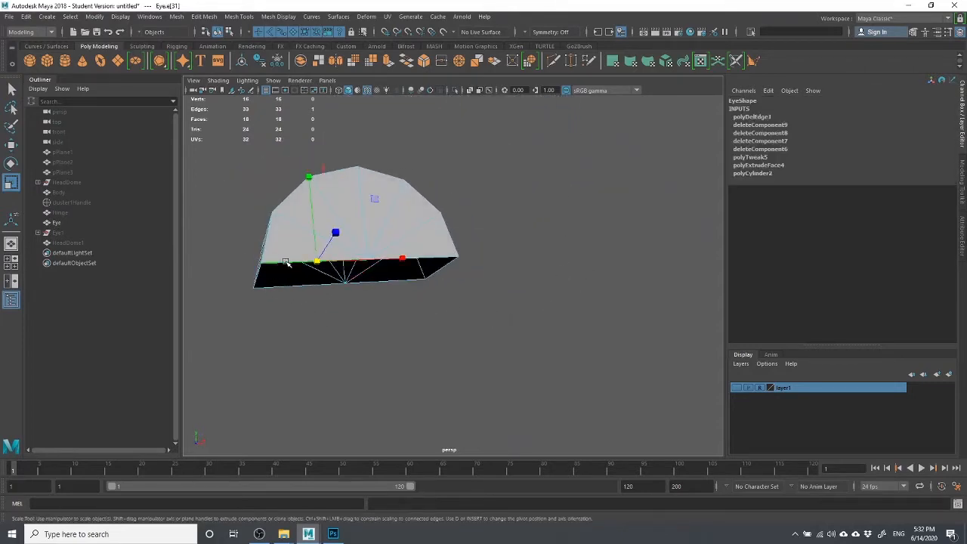
key("q")
left_click(441, 261, "shift")
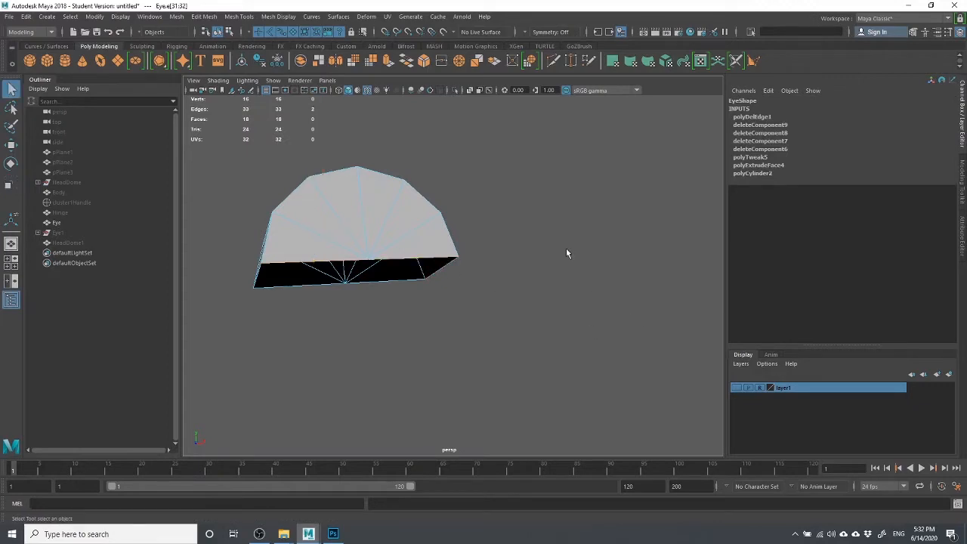
left_click_drag(521, 345, 521, 309, "alt")
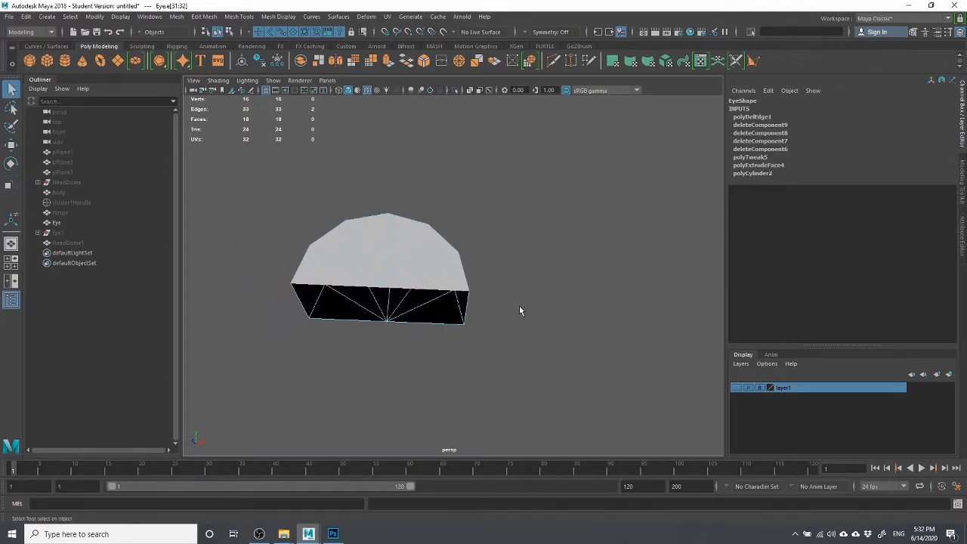
left_click(331, 318, "shift")
left_click(412, 324, "shift")
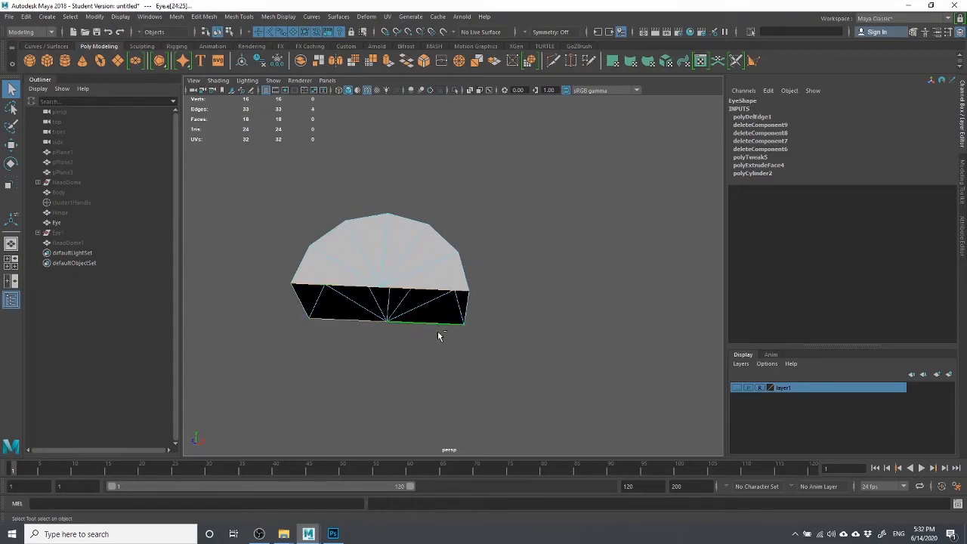
left_click(408, 60)
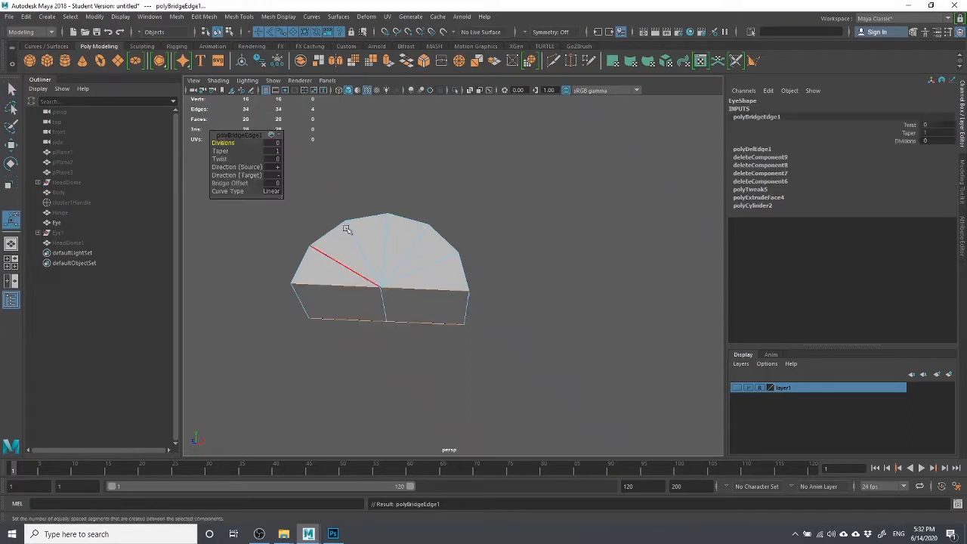
left_click_drag(487, 210, 567, 287, "alt")
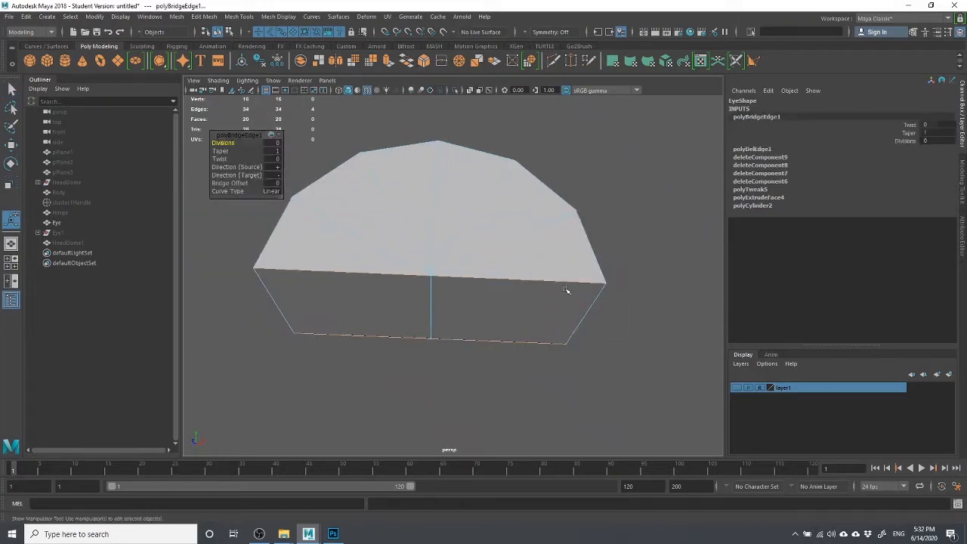
left_click(422, 381)
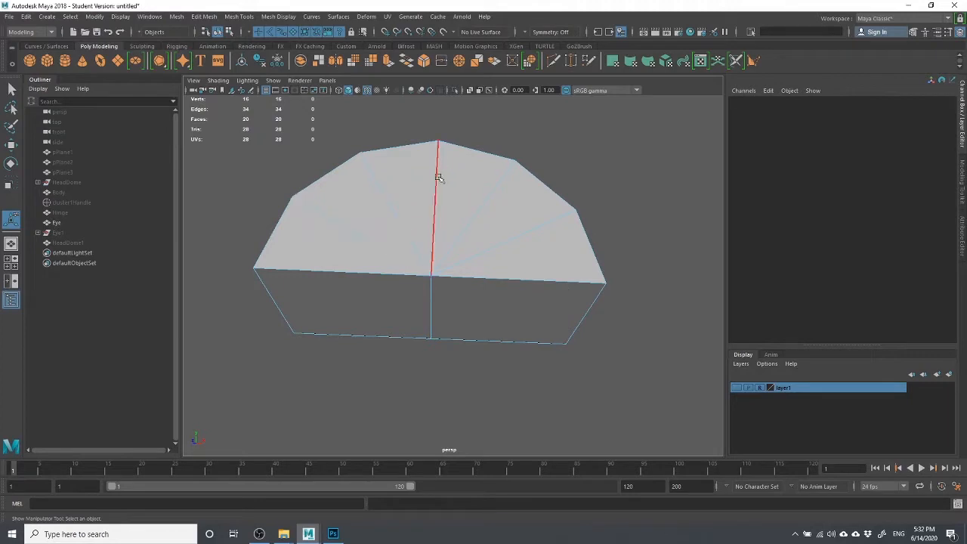
Undo the bridge on the Eye's underside and redo it.
key("ctrl+z")
key("ctrl+z")
key("ctrl+z")
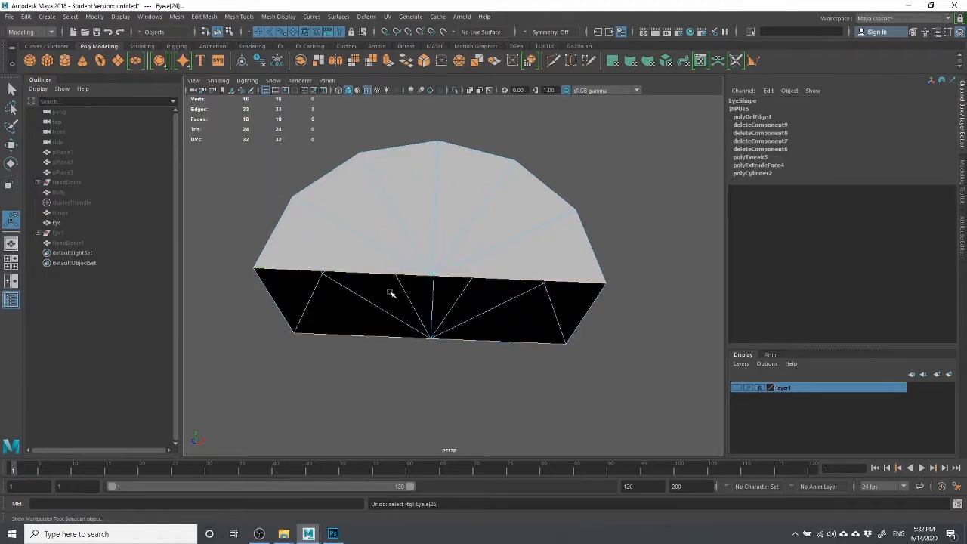
key("shift+z")
key("shift+z")
key("shift+z")
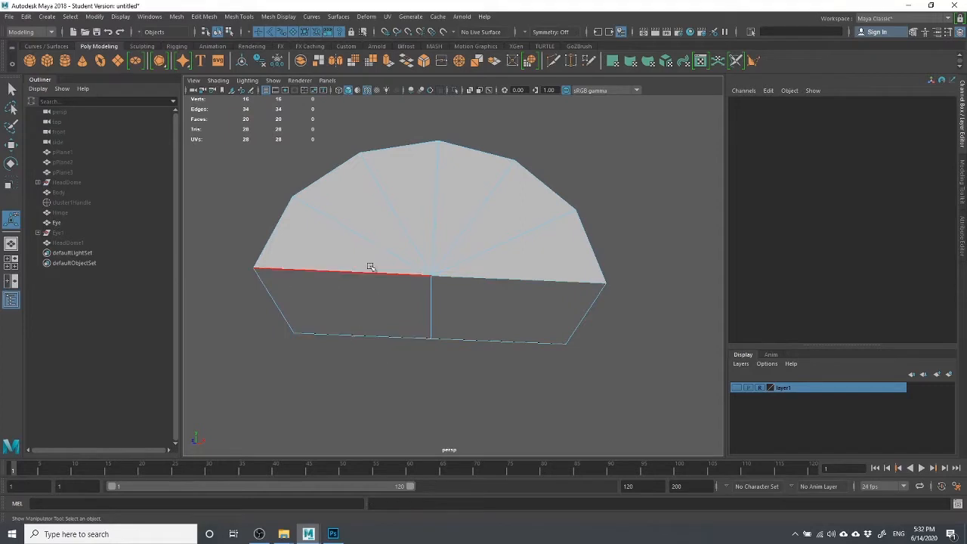
Extrude the six faces of the Eye's front cap together and scale them inward to form a rim.
right_click(328, 245)
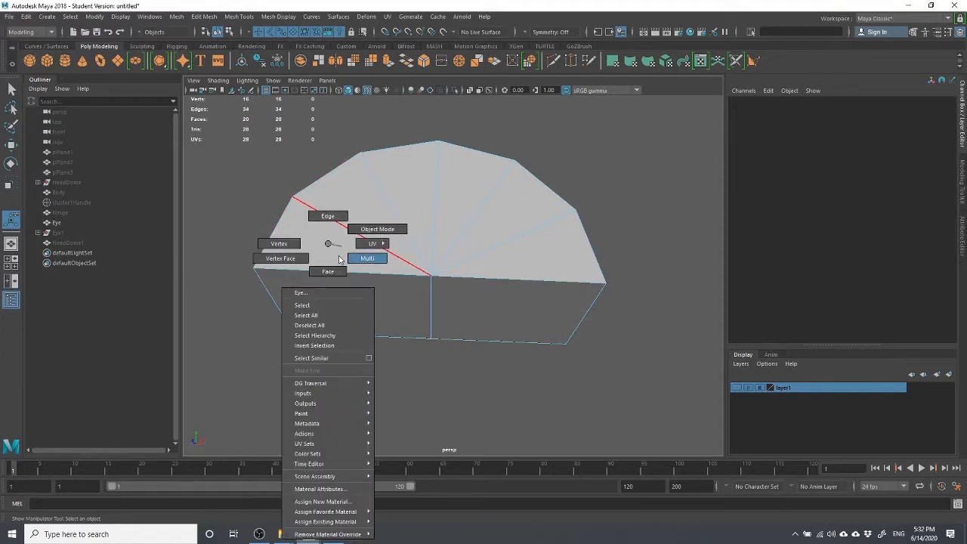
left_click(328, 265)
left_click(330, 262)
left_click(358, 218, "shift")
left_click(413, 185, "shift")
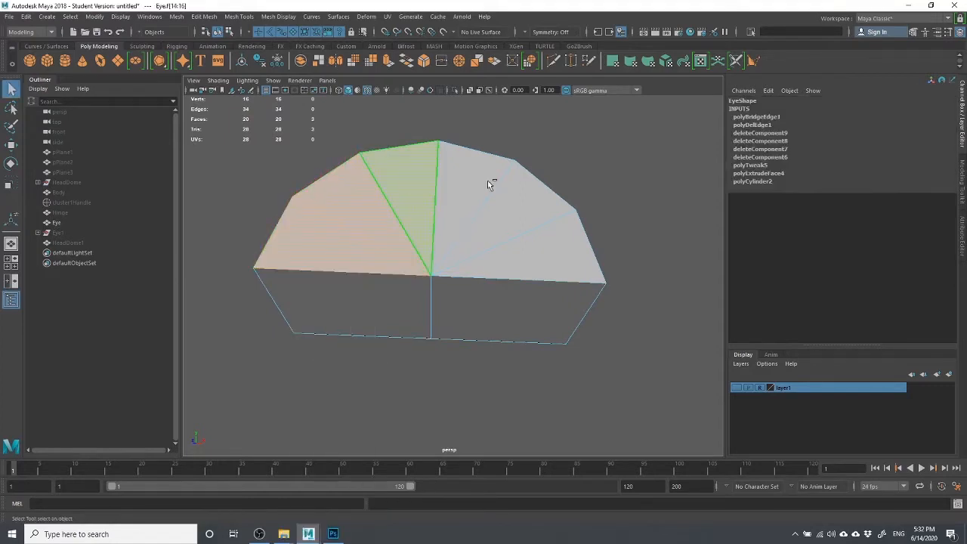
left_click(489, 184, "shift")
left_click(512, 223, "shift")
left_click(562, 268, "shift")
left_click_drag(523, 313, 294, 250, "alt")
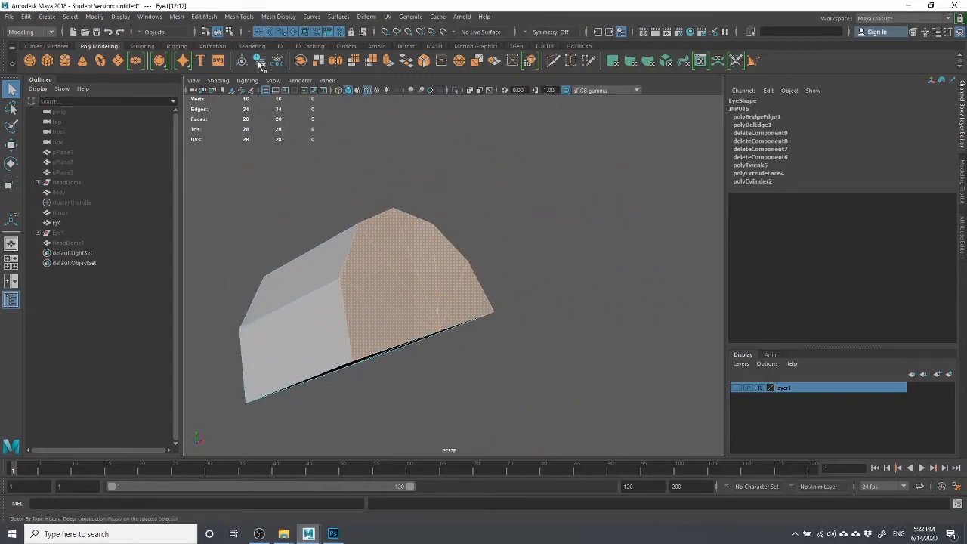
key("ctrl+e")
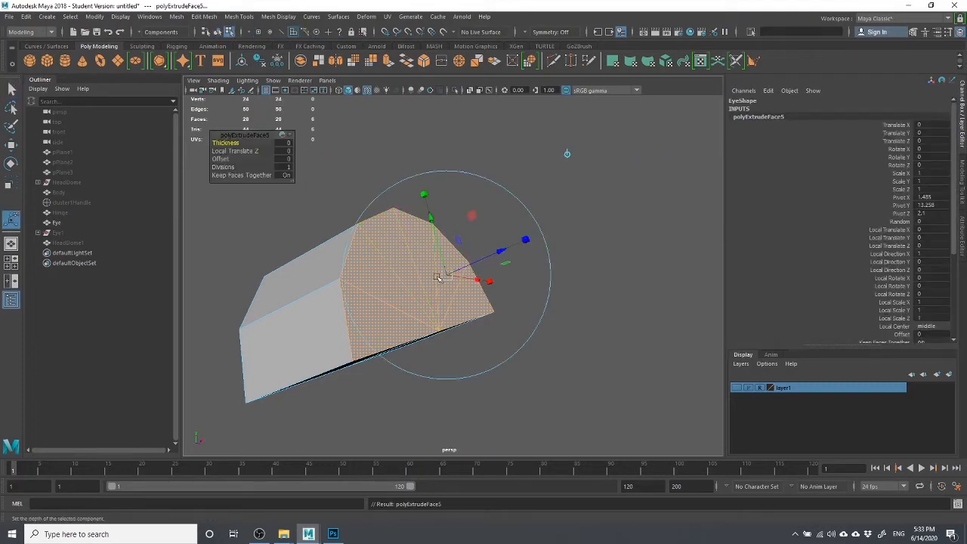
key("r")
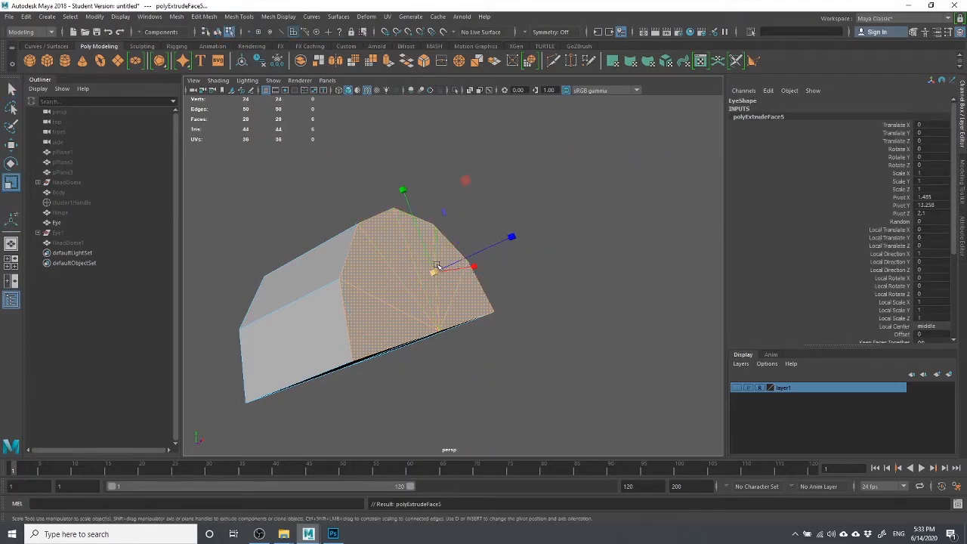
left_click_drag(436, 266, 542, 302)
key("e")
key("r")
key("w")
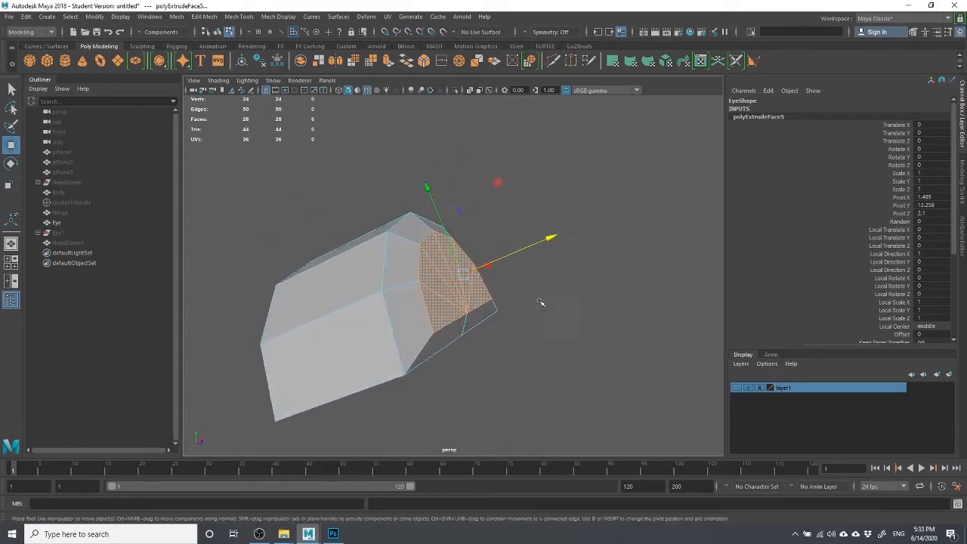
Extrude the inset front faces again, push them back into the Eye as a slightly scaled recess, and return to object mode.
left_click(389, 62)
key("w")
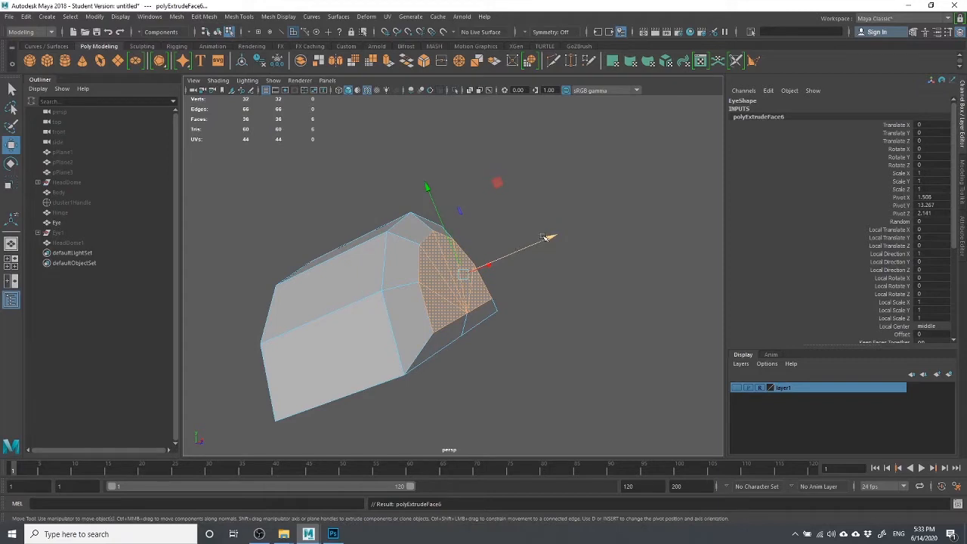
left_click_drag(544, 237, 519, 248)
key("r")
left_click_drag(435, 284, 525, 335)
left_click(458, 373)
left_click_drag(441, 343, 416, 282, "alt")
right_click_drag(414, 243, 455, 228)
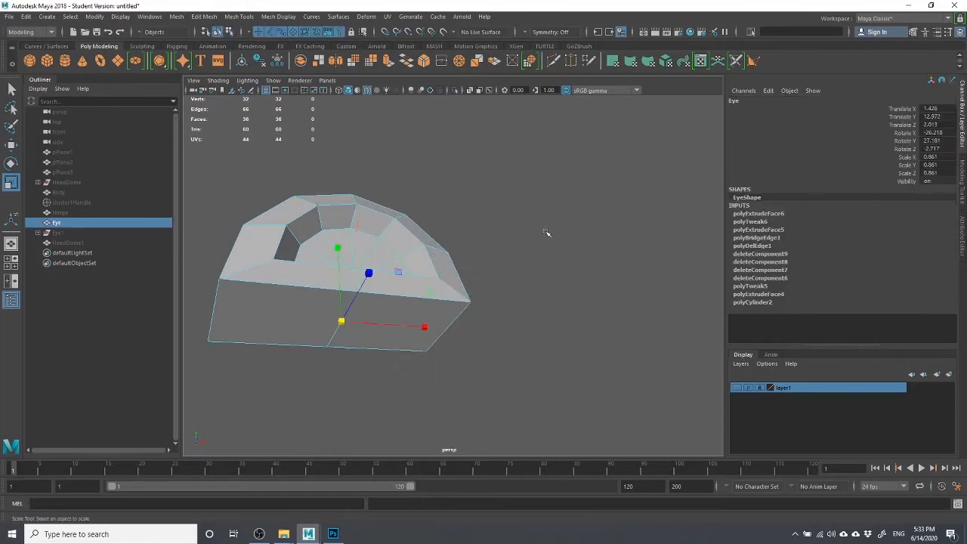
Show the last hidden objects to bring the rest of the robot back around the Eye.
left_click(546, 228)
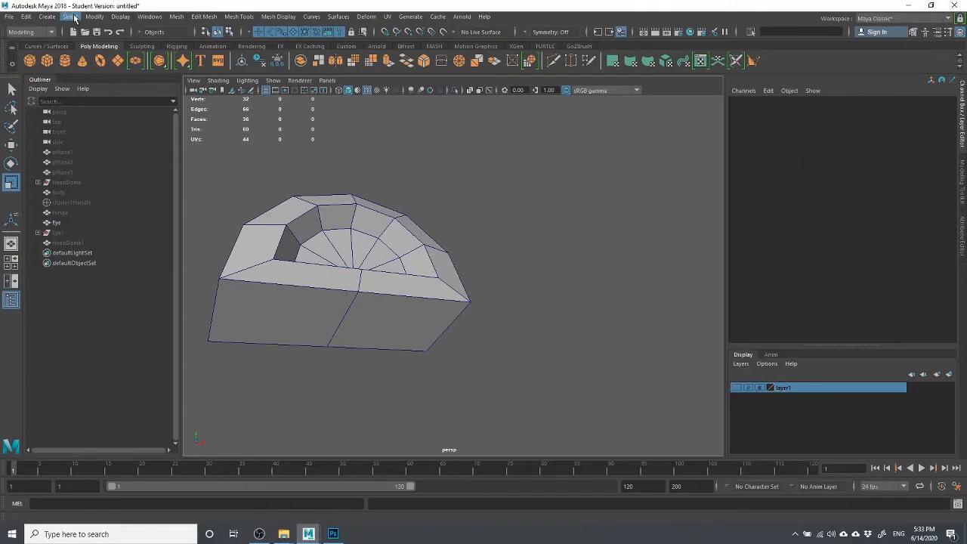
left_click(115, 17)
mouse_move(148, 81)
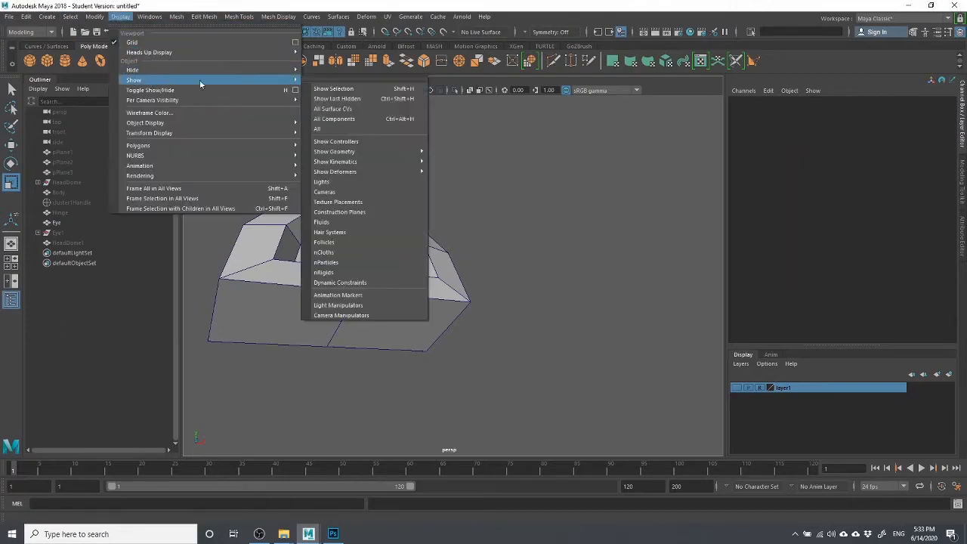
left_click(373, 99)
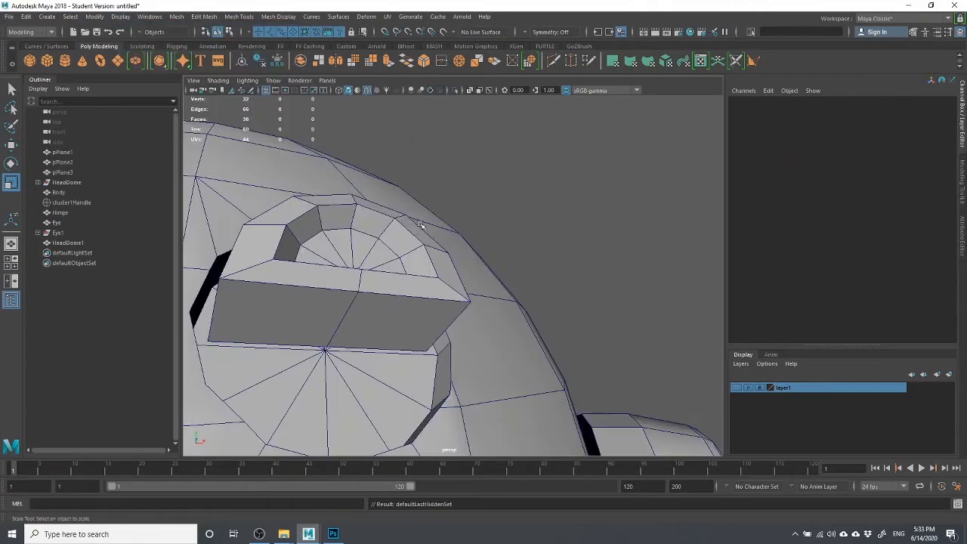
scroll(420, 224, "down", 5)
left_click_drag(420, 225, 480, 226, "alt")
scroll(423, 287, "down", 5)
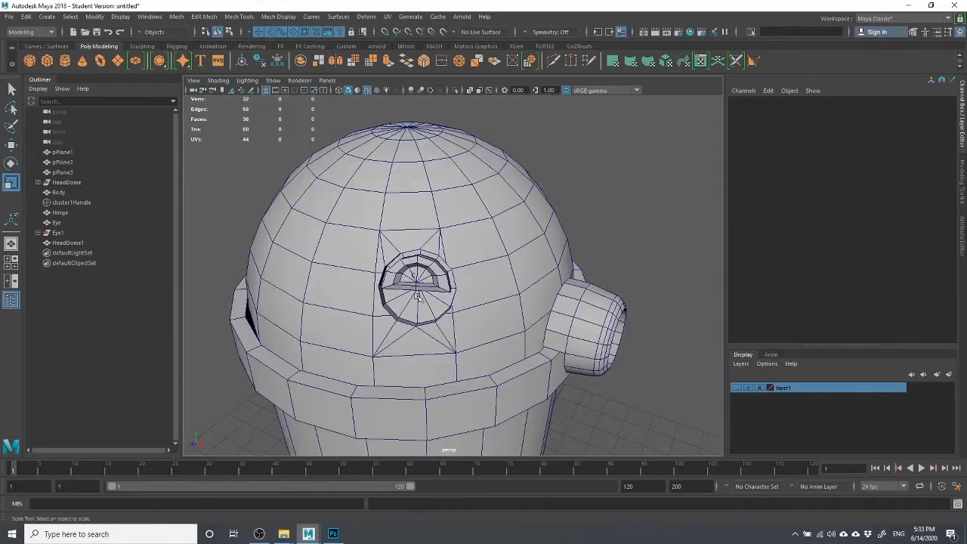
Rotate the half Eye upside down into the lower half of the dome's hole and set its Rotate Z to 180.
left_click(446, 290)
scroll(427, 317, "up", 2)
key("e")
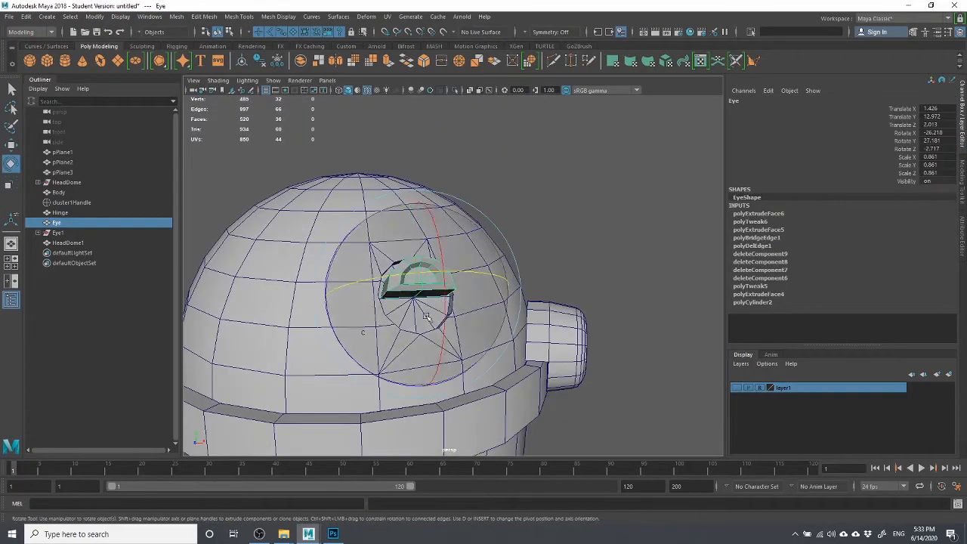
left_click_drag(328, 268, 964, 87)
left_click_drag(944, 149, 923, 150)
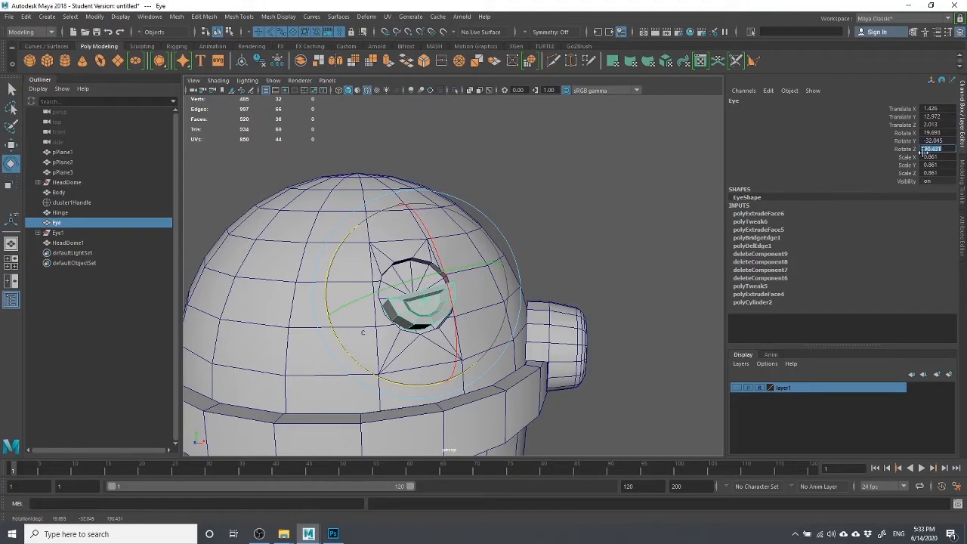
type("180")
key("Return")
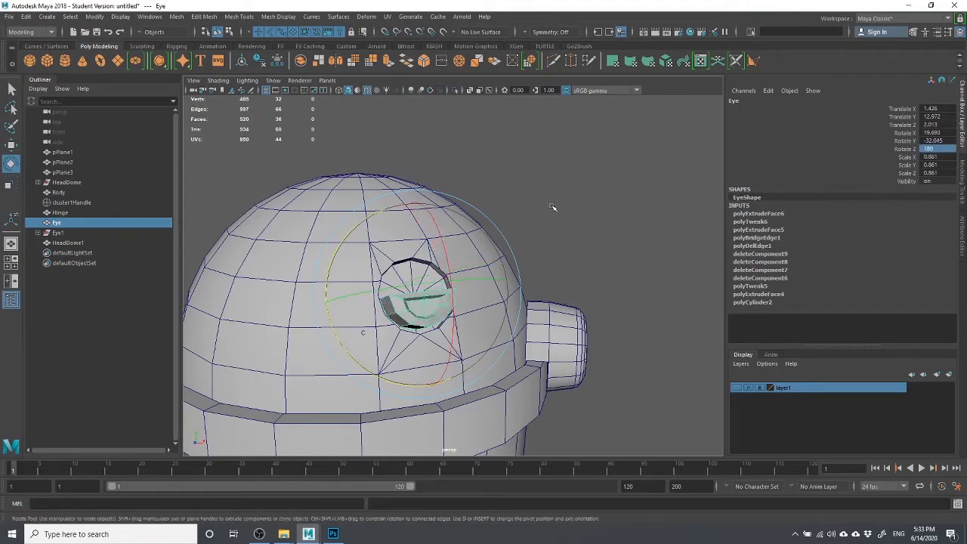
Examine how the half Eye sits in the head dome's hole, from the whole robot down to a close view.
left_click(554, 209)
scroll(534, 400, "down", 5)
left_click_drag(534, 401, 522, 345, "alt")
left_click_drag(385, 313, 430, 359, "alt")
scroll(417, 273, "down", 4)
left_click(409, 236)
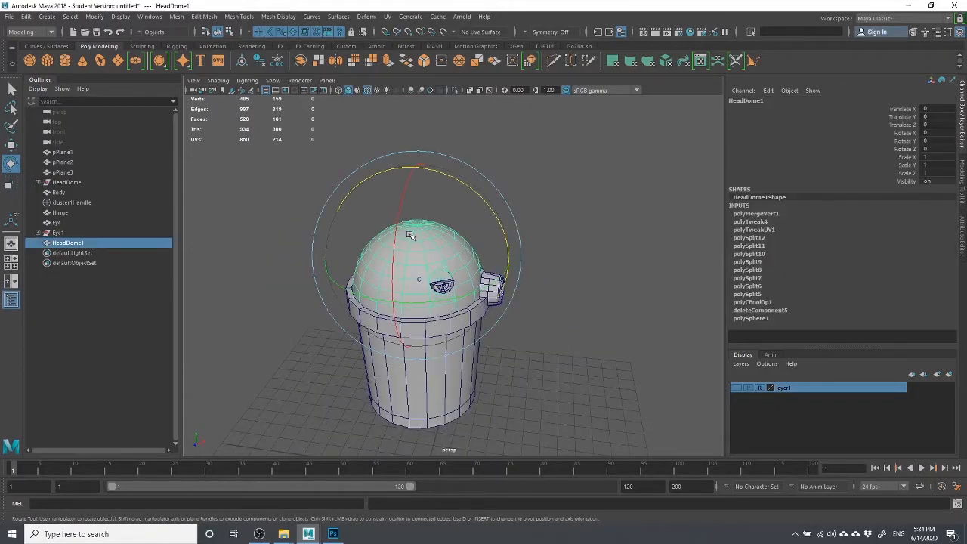
left_click_drag(512, 321, 514, 302, "alt")
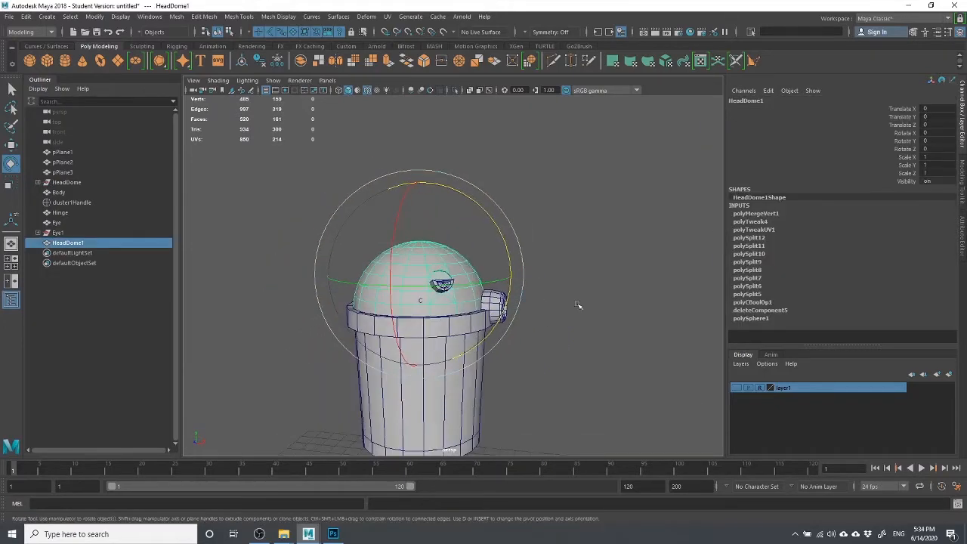
scroll(577, 305, "up", 2)
scroll(390, 256, "up", 3)
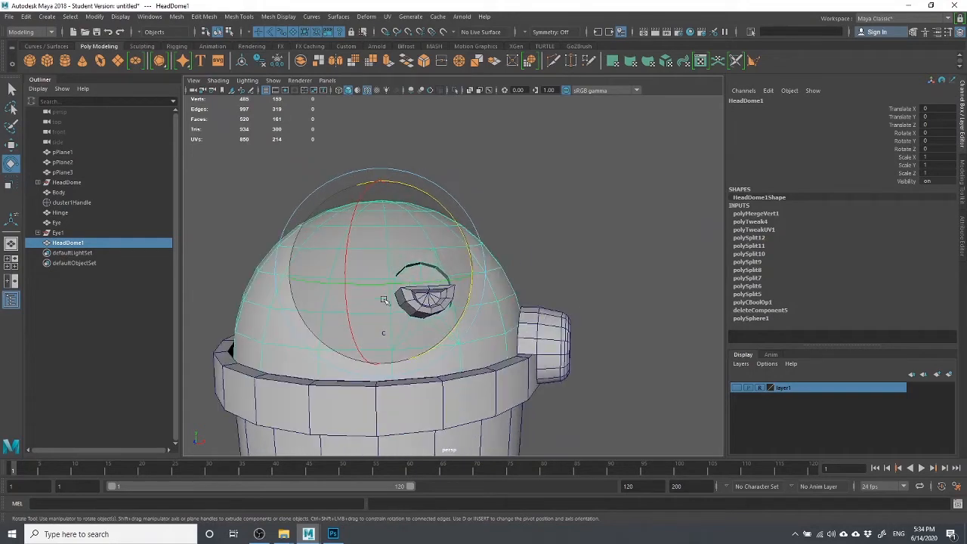
left_click(542, 280)
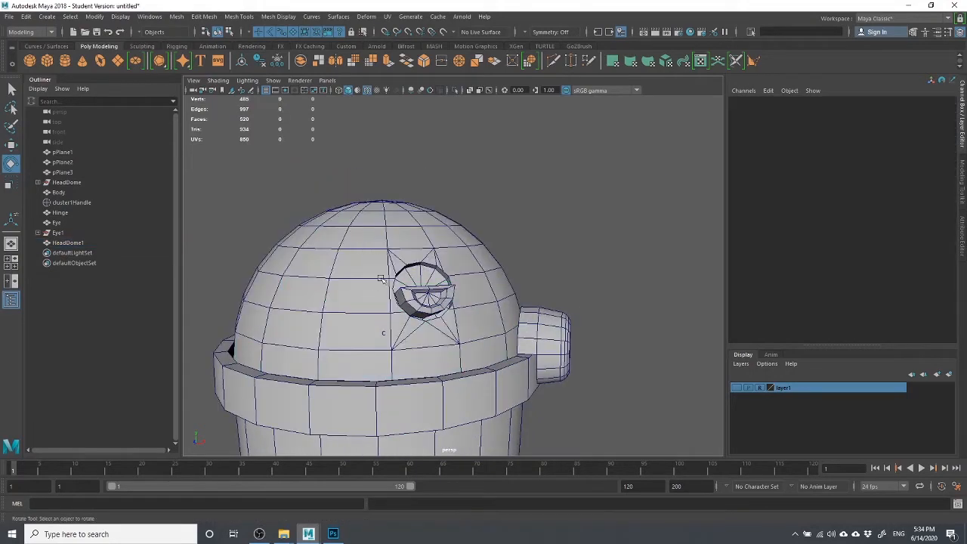
left_click(392, 216)
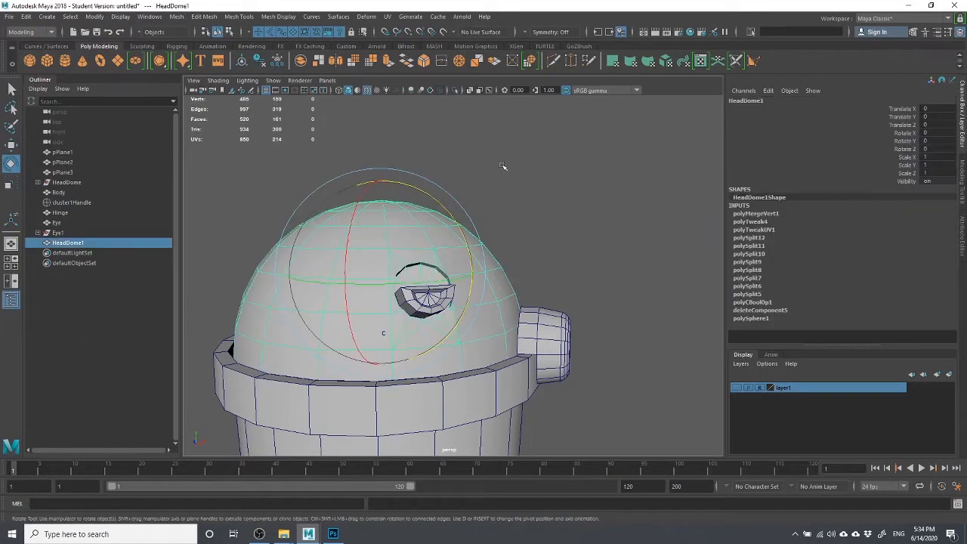
left_click(307, 213)
left_click(386, 234)
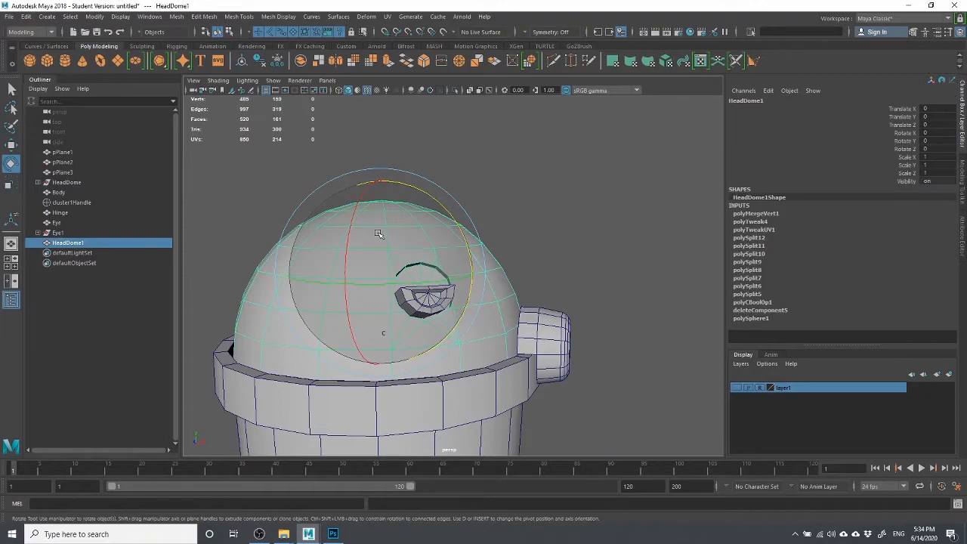
left_click(610, 235)
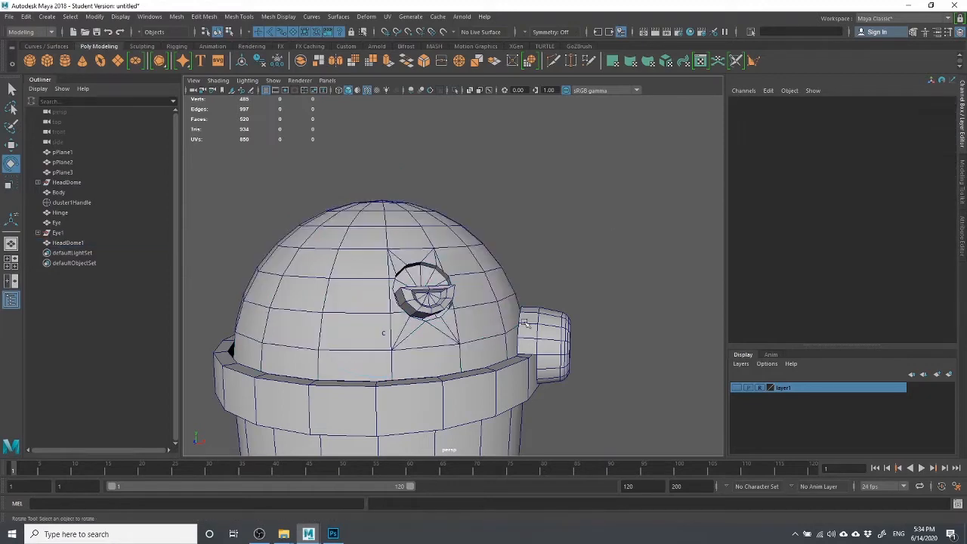
left_click(467, 292)
left_click(576, 225)
scroll(481, 277, "up", 3)
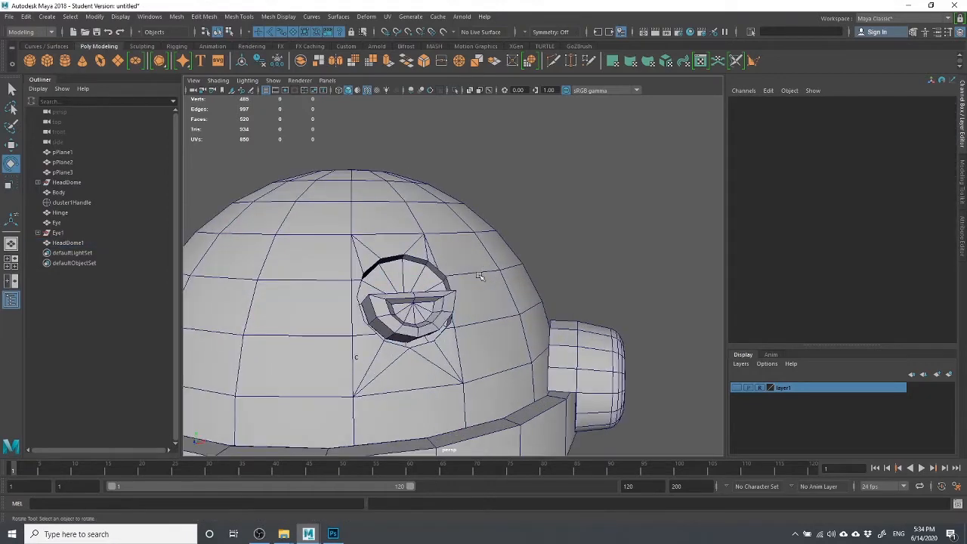
left_click(478, 275)
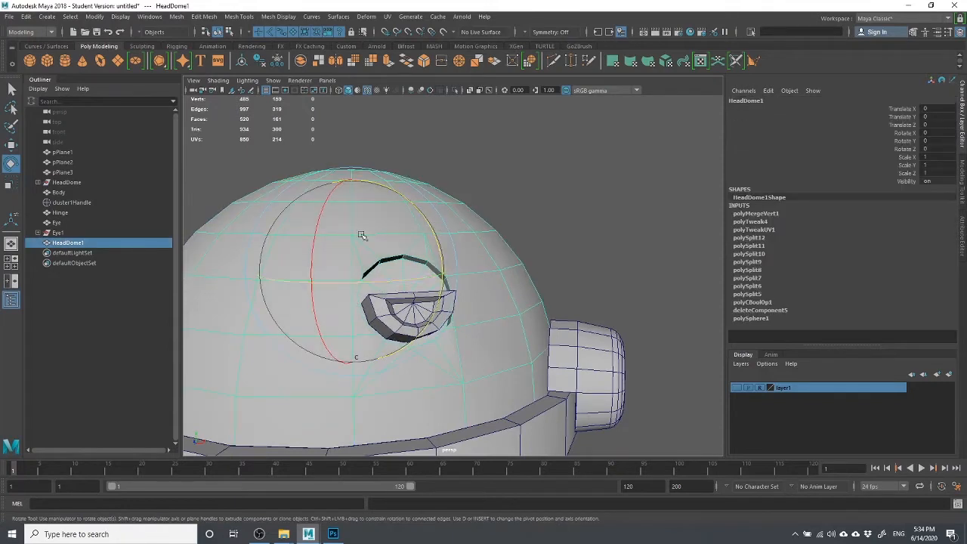
left_click(371, 142)
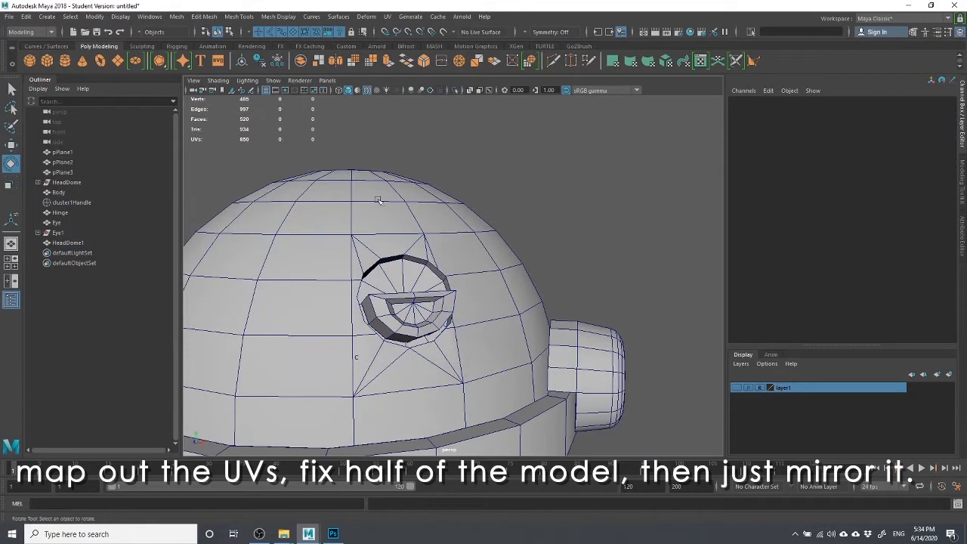
left_click(365, 264)
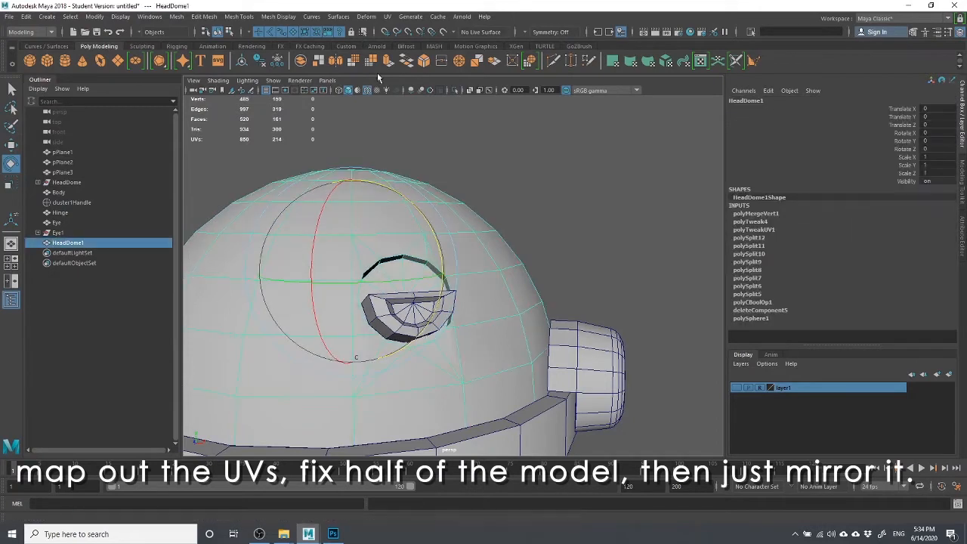
left_click(388, 17)
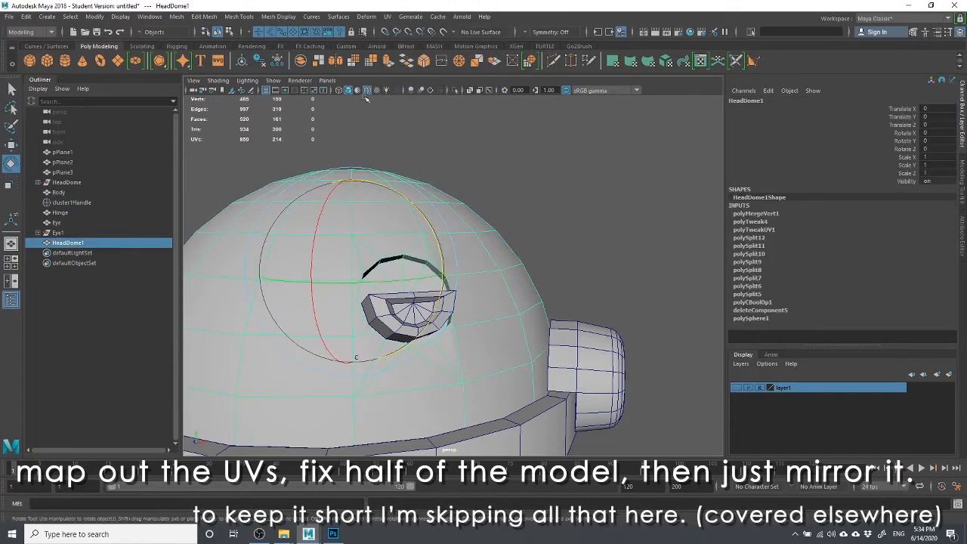
left_click(336, 106)
left_click(338, 189)
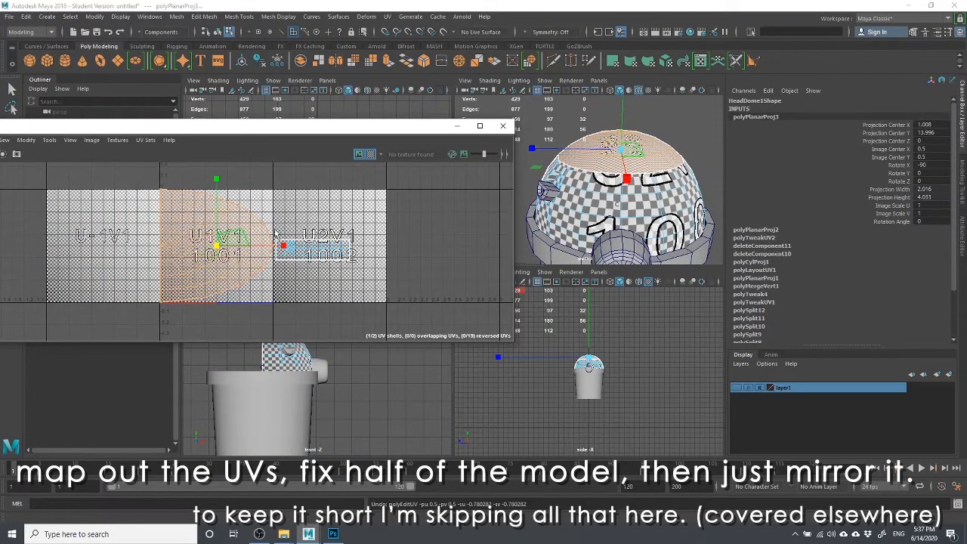
Undo the UV scaling and planar projections on the dome's top faces, and close the UV Editor.
left_click_drag(280, 246, 228, 242)
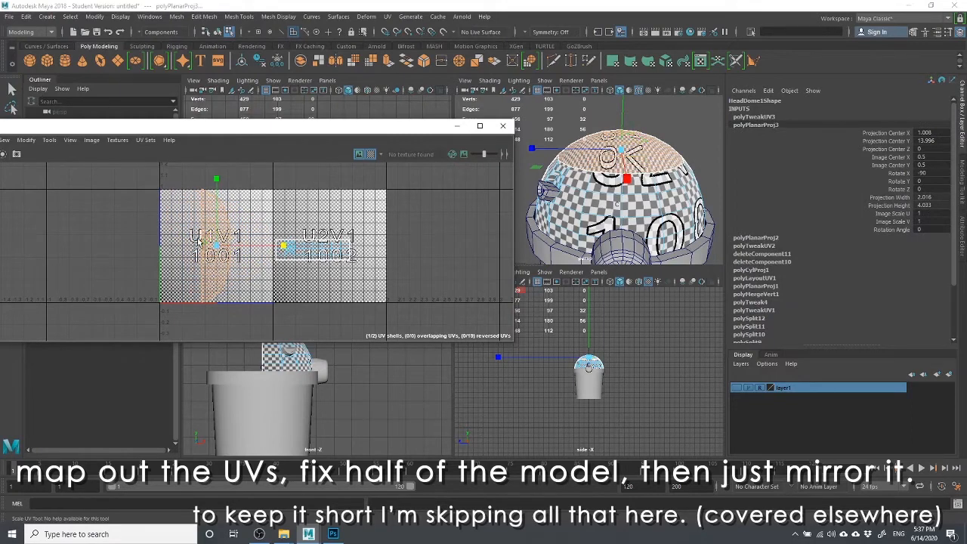
key("ctrl+z")
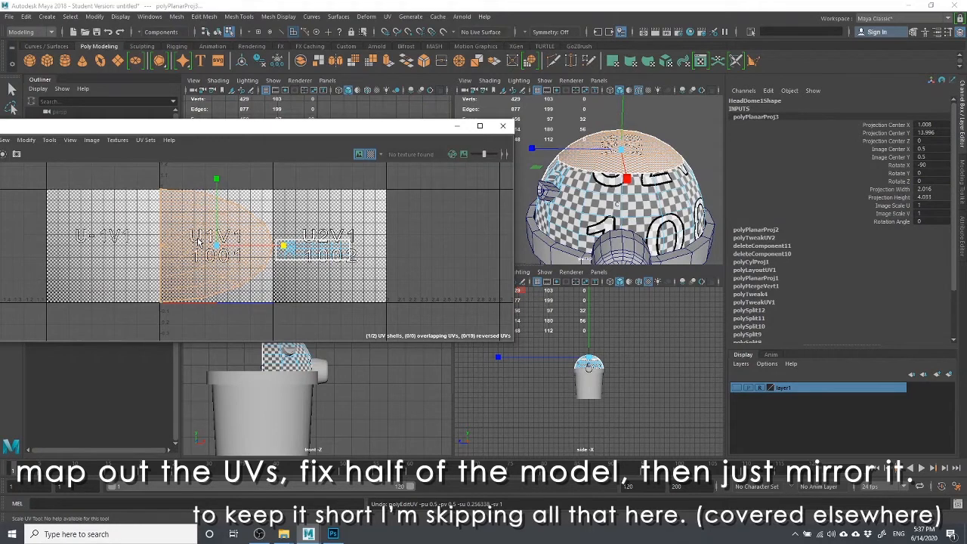
key("ctrl+z")
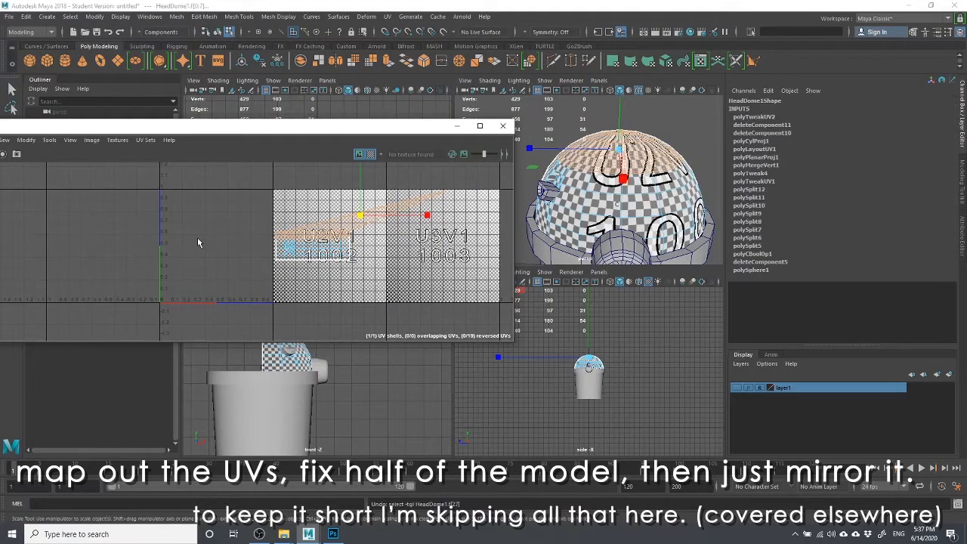
left_click(502, 125)
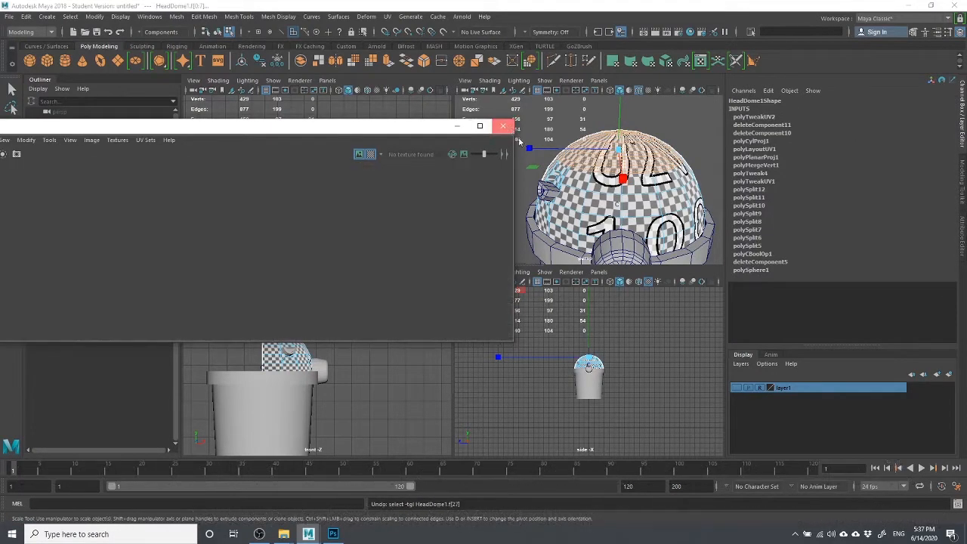
Return to object mode and mirror the half HeadDome1 across the X axis with merged borders to complete the dome.
left_click(671, 151)
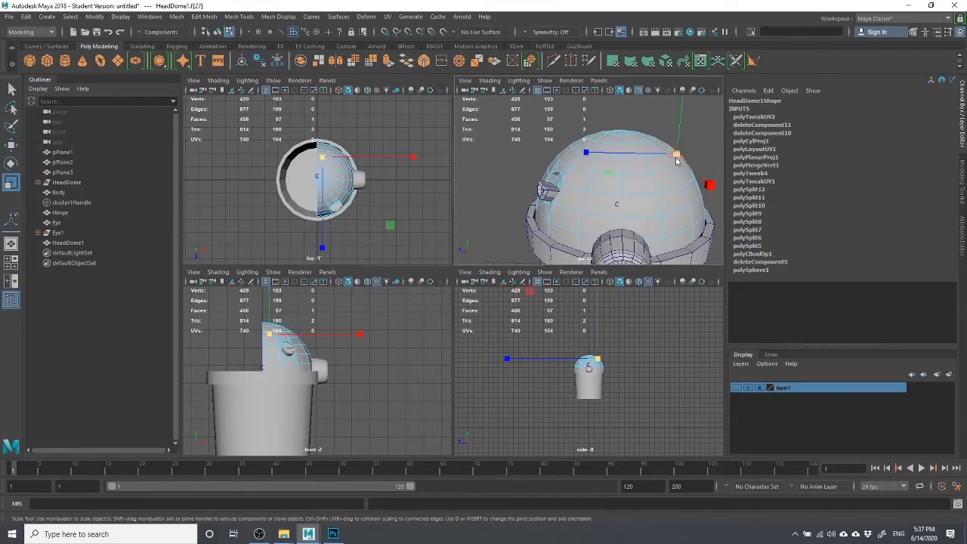
right_click_drag(665, 156, 705, 142)
left_click(567, 134)
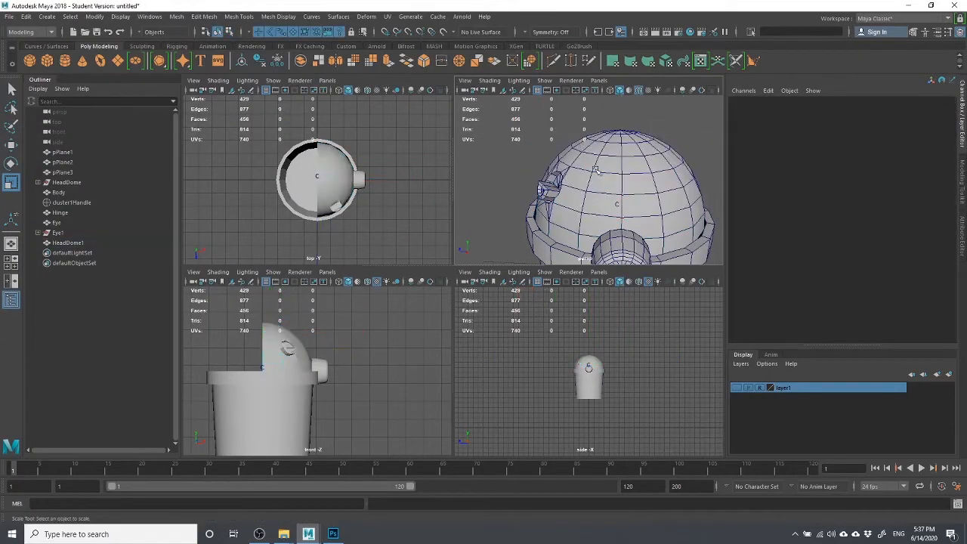
left_click_drag(657, 161, 634, 162, "alt")
left_click(633, 166)
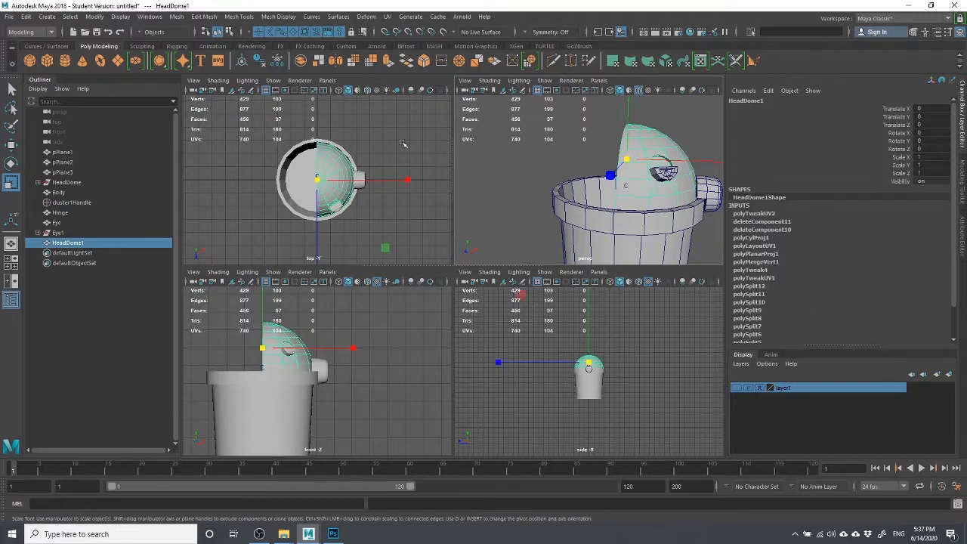
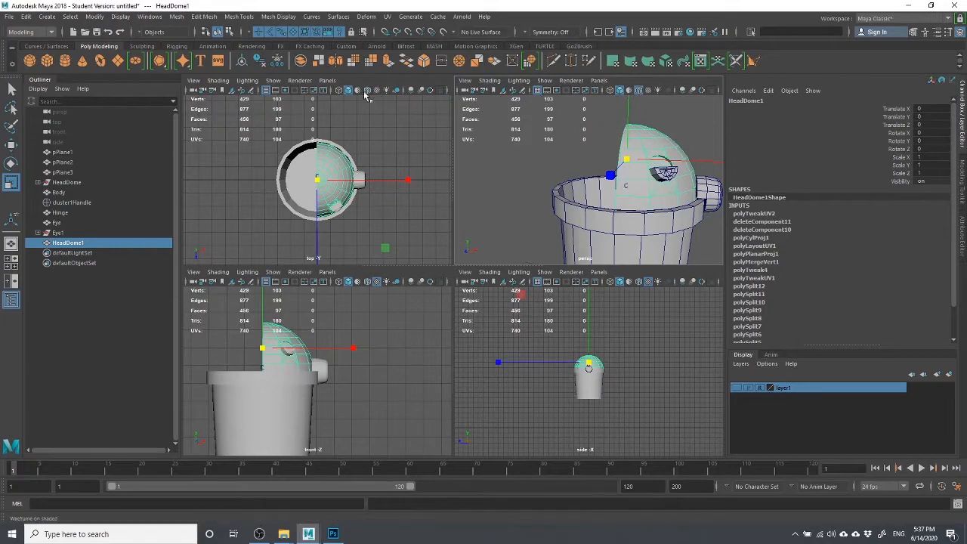
left_click(335, 63)
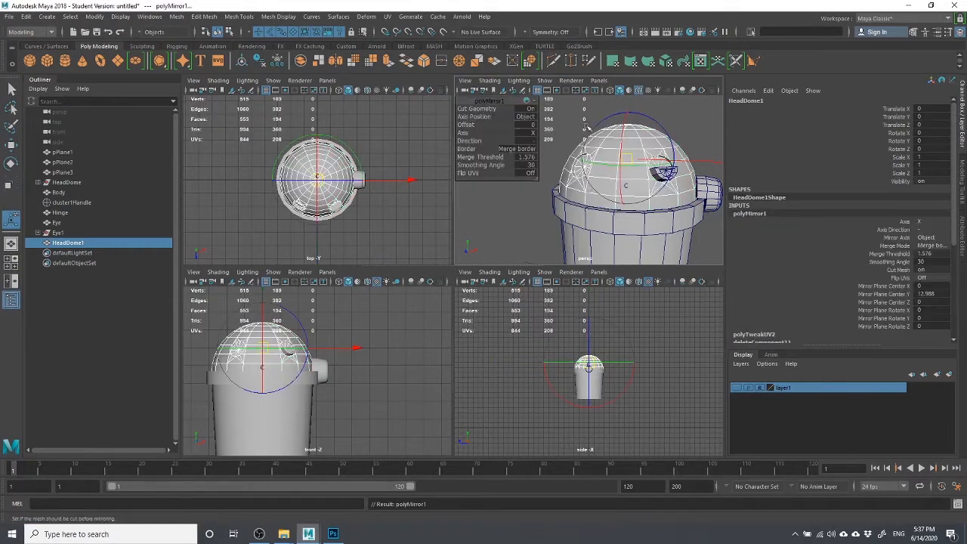
left_click(693, 122)
Rename the half Eye in the dome's hole as L_Eye.
scroll(606, 161, "up", 6)
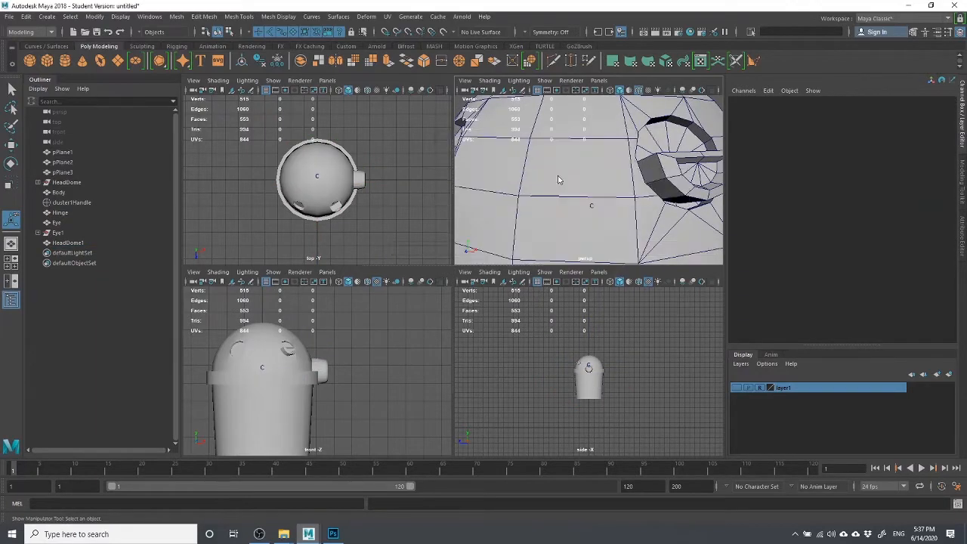
key("space")
scroll(396, 234, "down", 4)
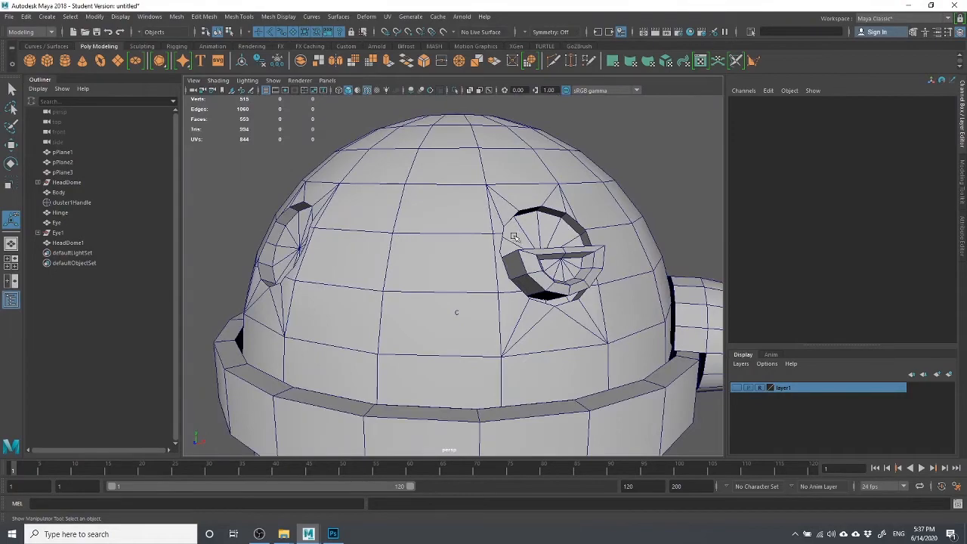
left_click_drag(513, 236, 529, 263, "alt")
left_click(533, 278)
scroll(550, 304, "down", 5)
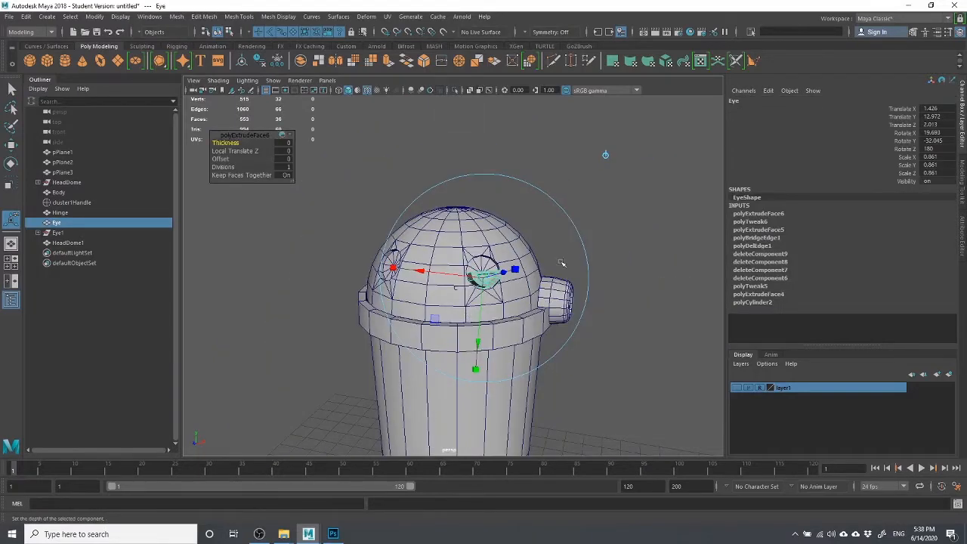
left_click(626, 272)
left_click(510, 290)
mouse_move(658, 233)
left_mouse_down("alt")
mouse_move(615, 270)
mouse_move(695, 261)
mouse_move(662, 255)
mouse_move(653, 238)
left_mouse_up("alt")
double_click(81, 223)
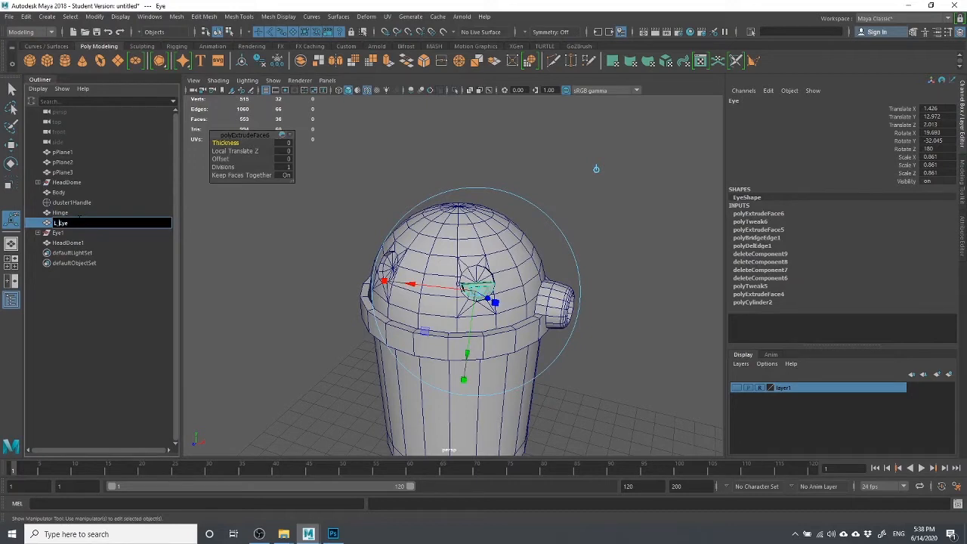
key("Return")
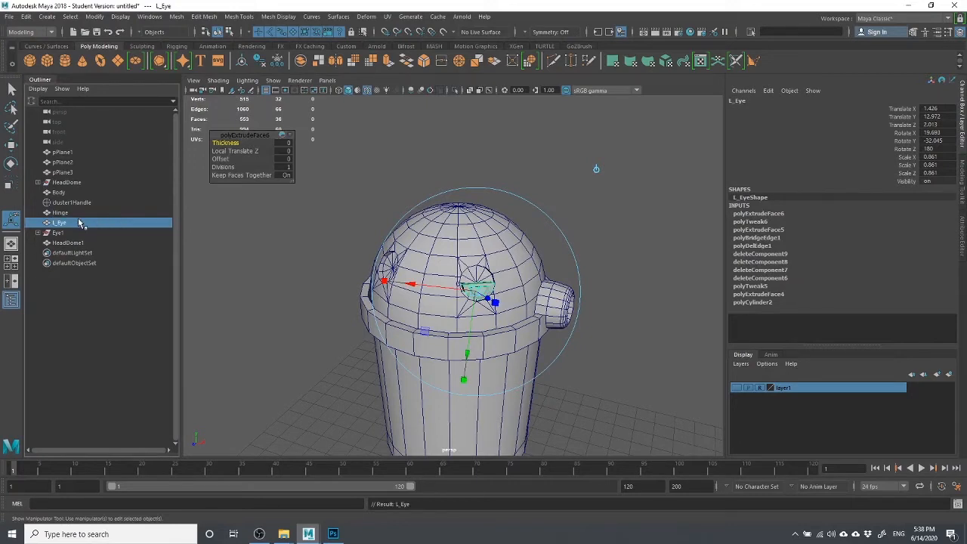
left_click(644, 246)
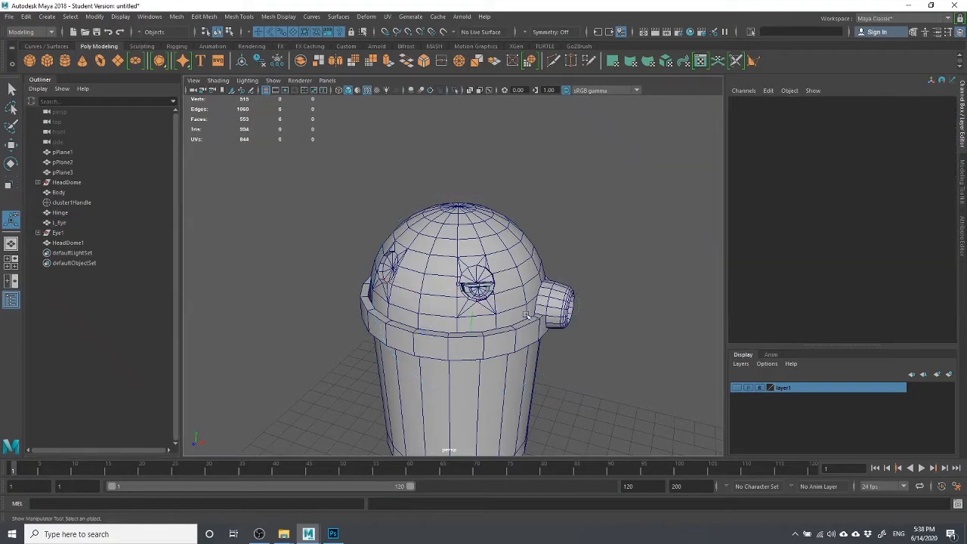
Delete the construction history of the mirrored HeadDome1 and rename the object as HeadDome.
left_click(72, 223)
left_click(65, 233)
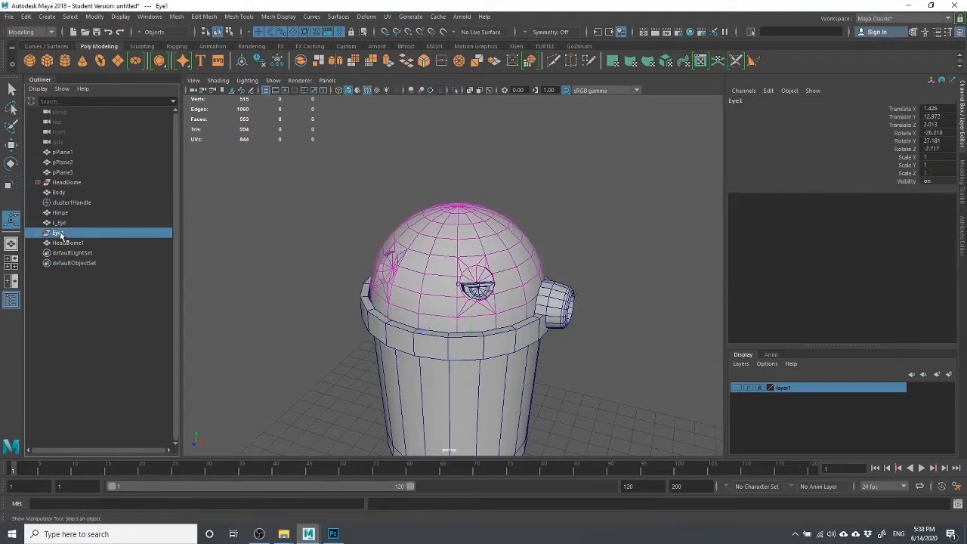
left_click(412, 218)
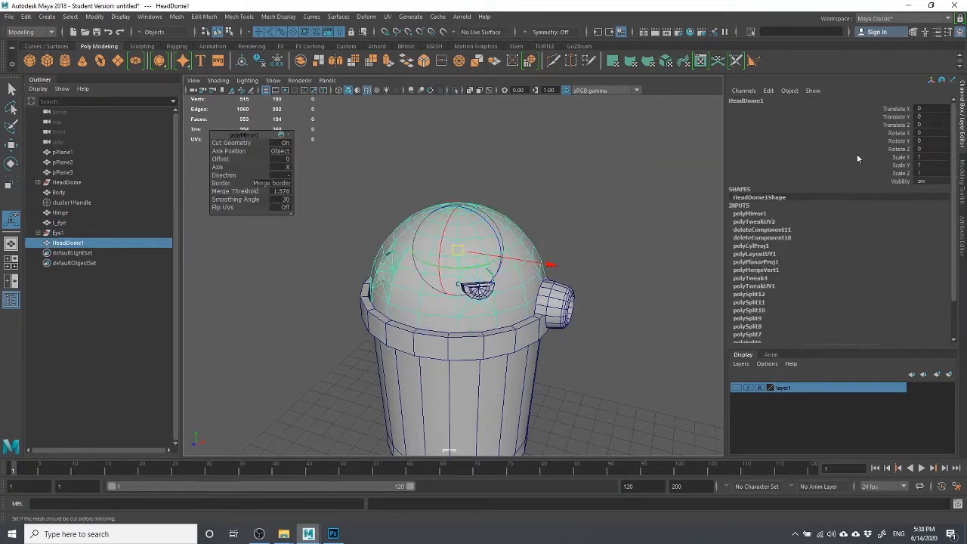
left_click(61, 234)
left_click(522, 266)
left_click(26, 17)
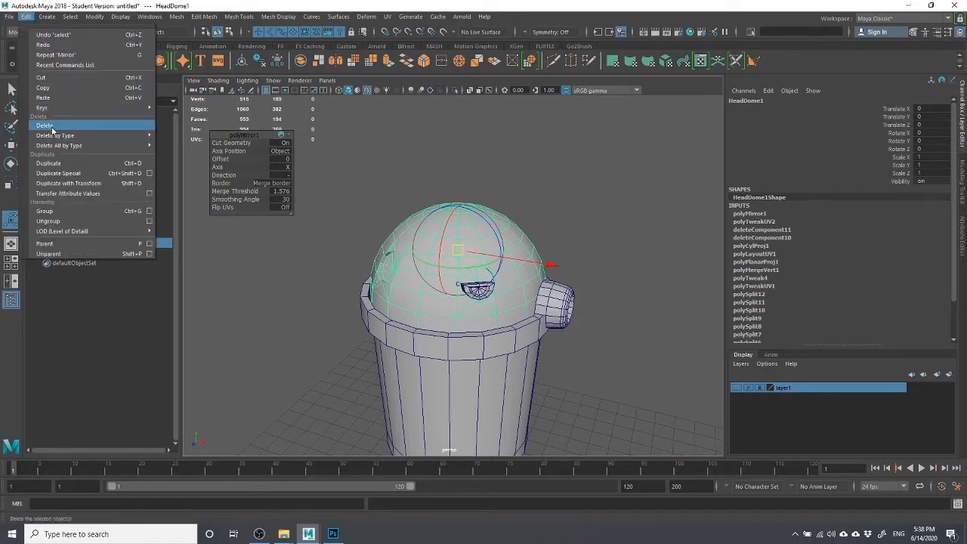
mouse_move(65, 136)
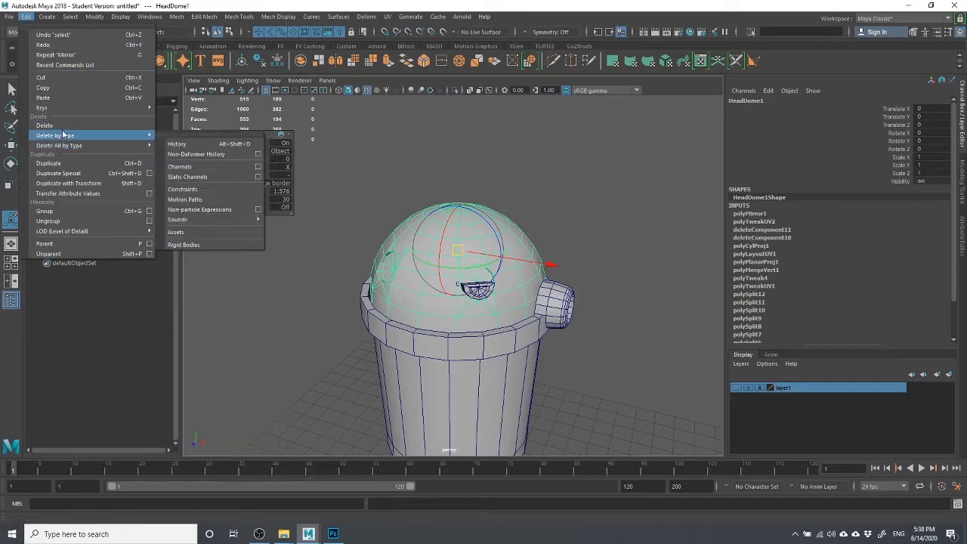
left_click(178, 144)
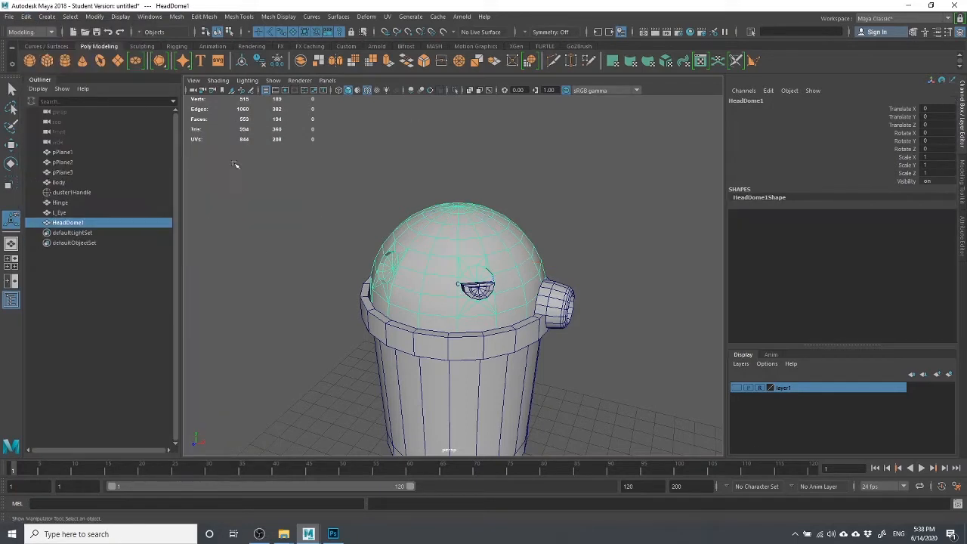
double_click(88, 223)
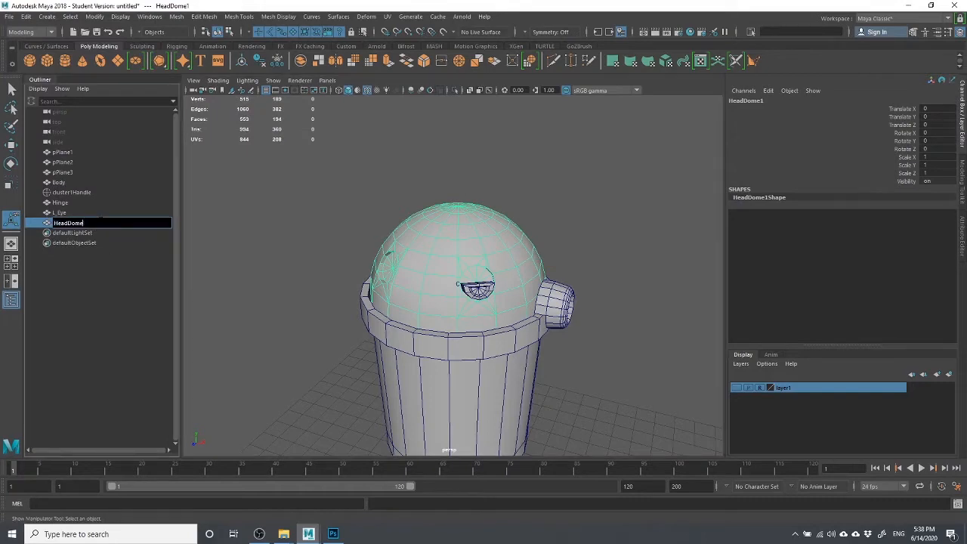
key("Return")
Try duplicating L_Eye, moving the copy toward the empty eye hole and rotating it to face outward.
left_click(65, 213)
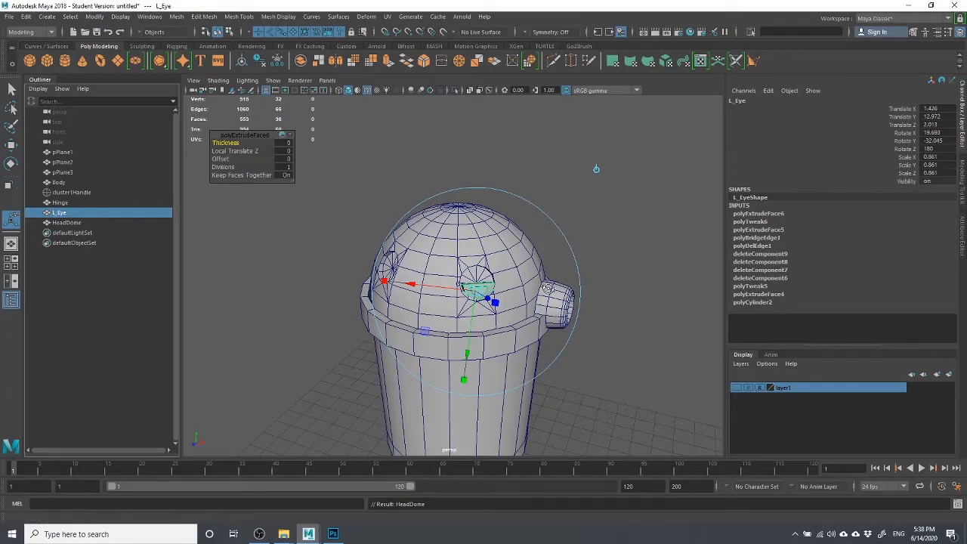
left_click_drag(565, 257, 562, 204, "alt")
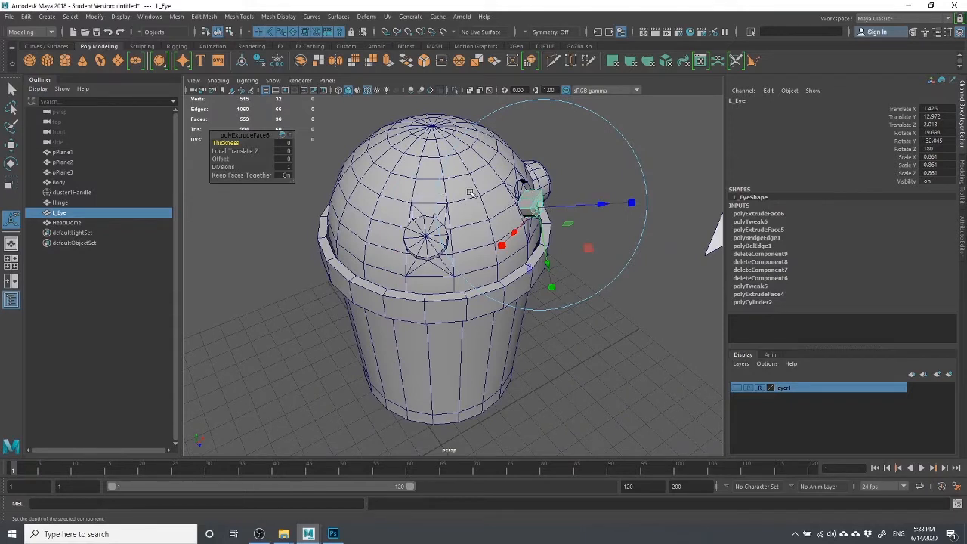
key("q")
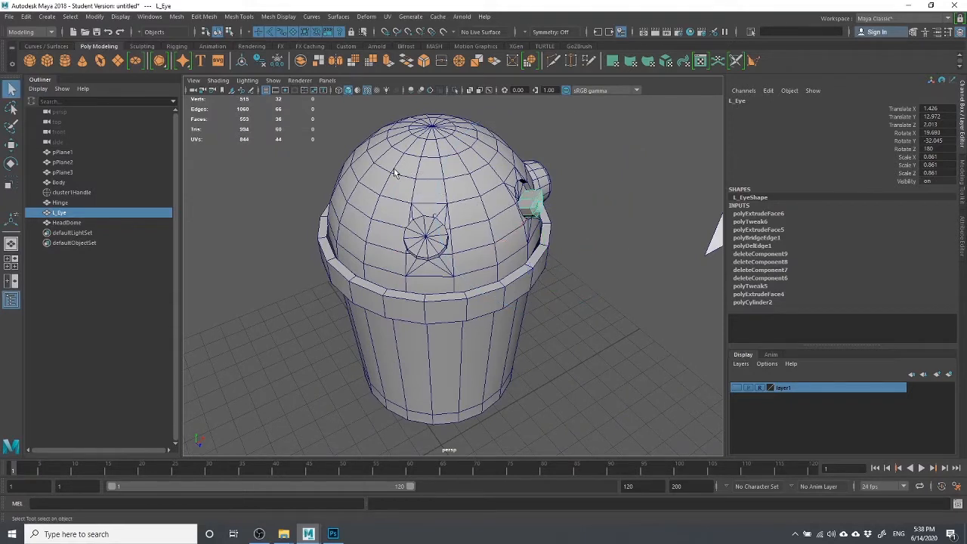
left_click_drag(451, 181, 420, 202, "alt")
key("w")
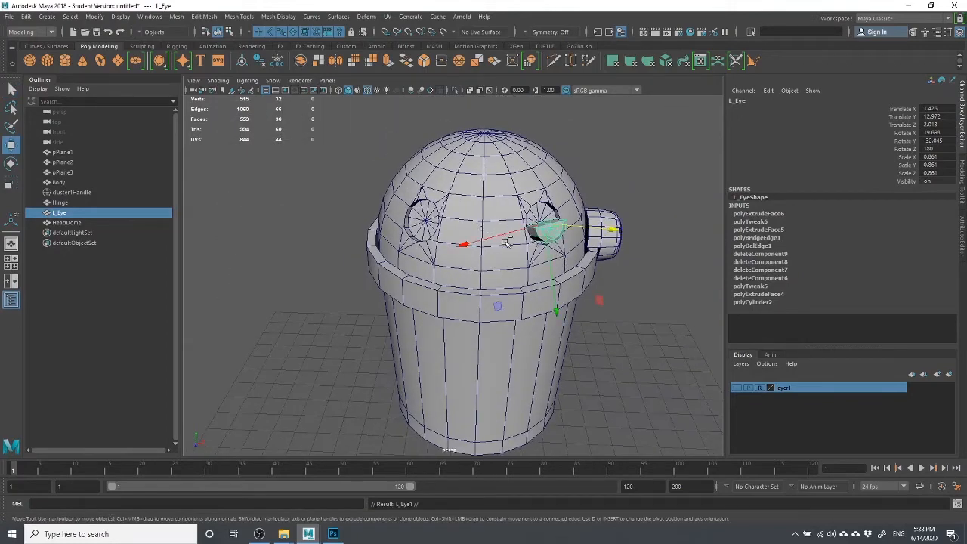
key("ctrl+d")
left_click_drag(549, 236, 319, 278)
key("e")
left_click_drag(468, 255, 481, 275)
Try fitting the copied eye into the empty hole on the dome by moving it along its own axes.
key("w")
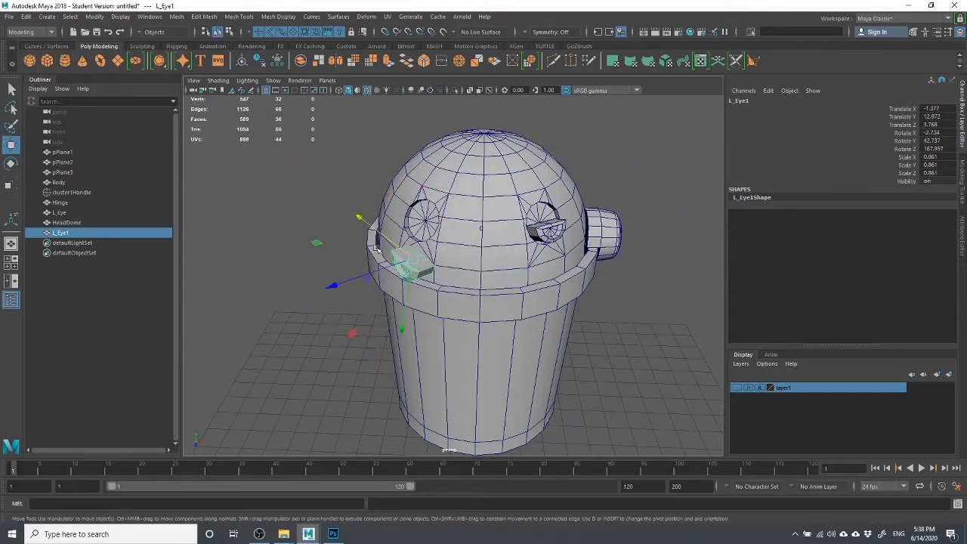
left_click_drag(376, 249, 338, 231)
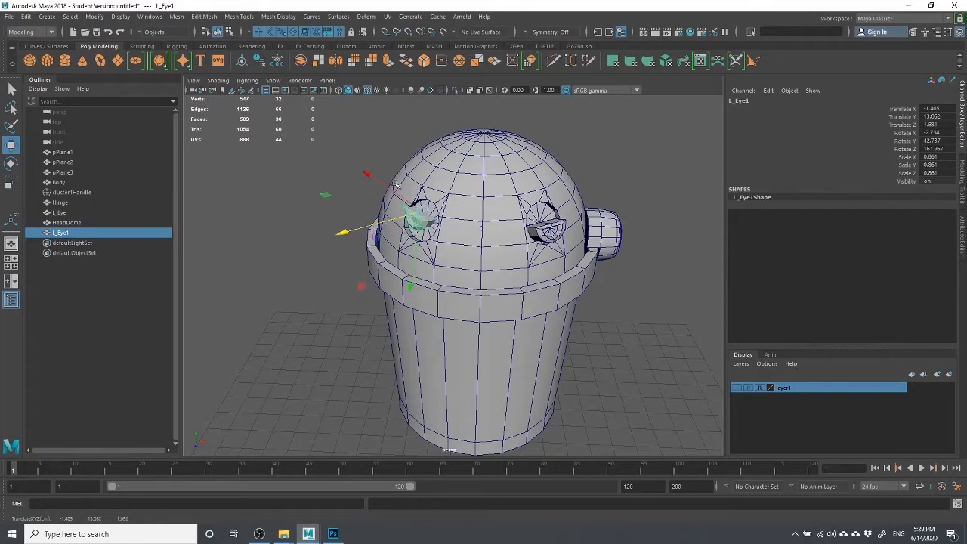
mouse_move(396, 184)
left_mouse_down()
mouse_move(370, 179)
mouse_move(383, 183)
left_mouse_up()
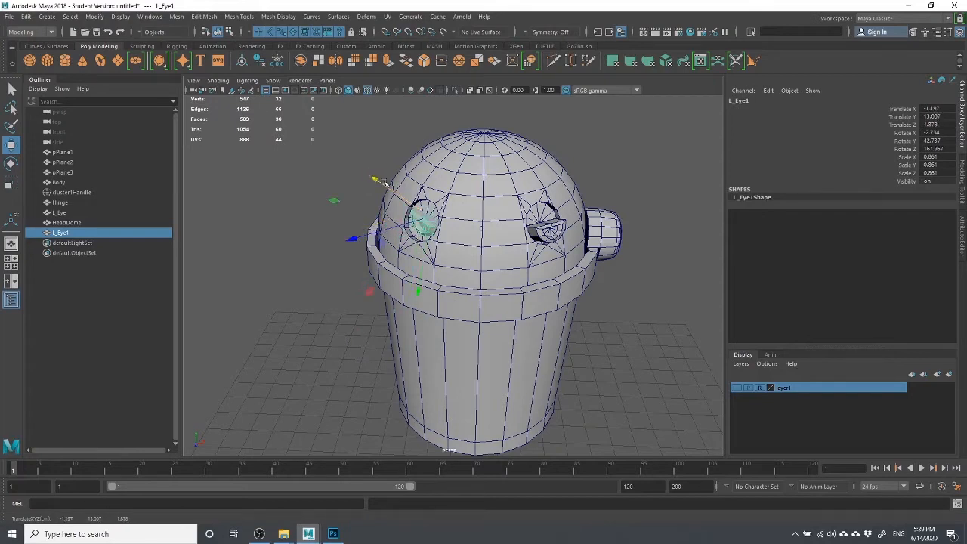
left_click(385, 183)
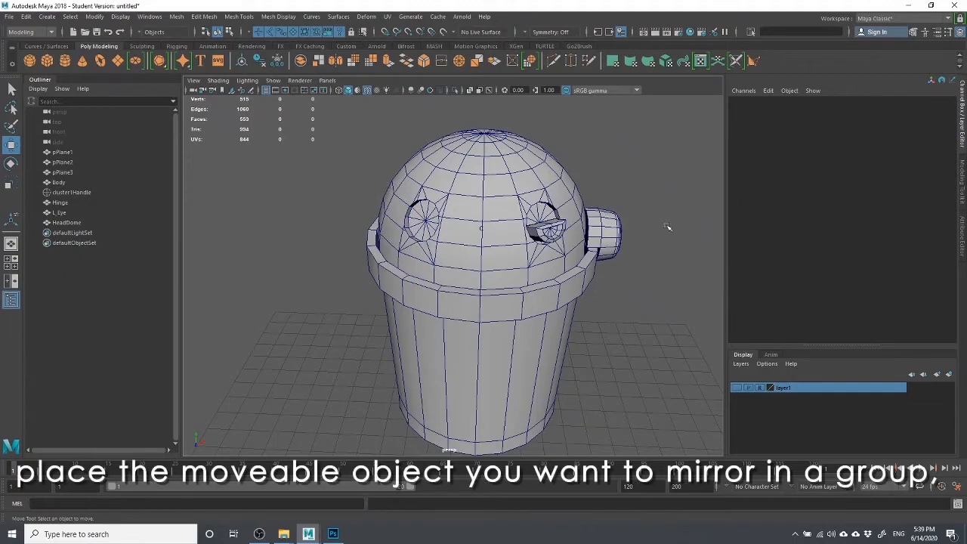
Place L_Eye in a group of its own.
left_click(605, 243)
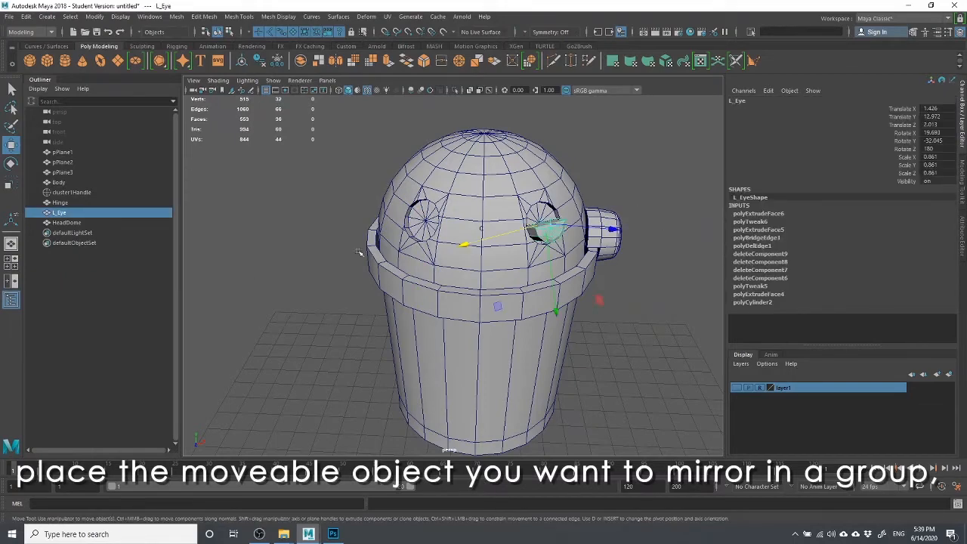
left_click_drag(359, 253, 527, 216, "alt")
key("e")
left_click_drag(579, 272, 498, 297, "alt")
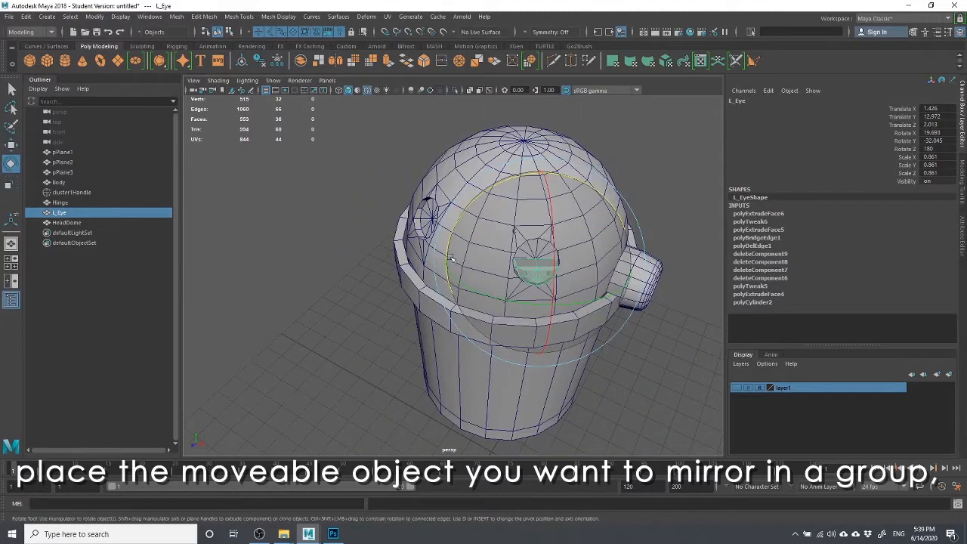
left_click(322, 249)
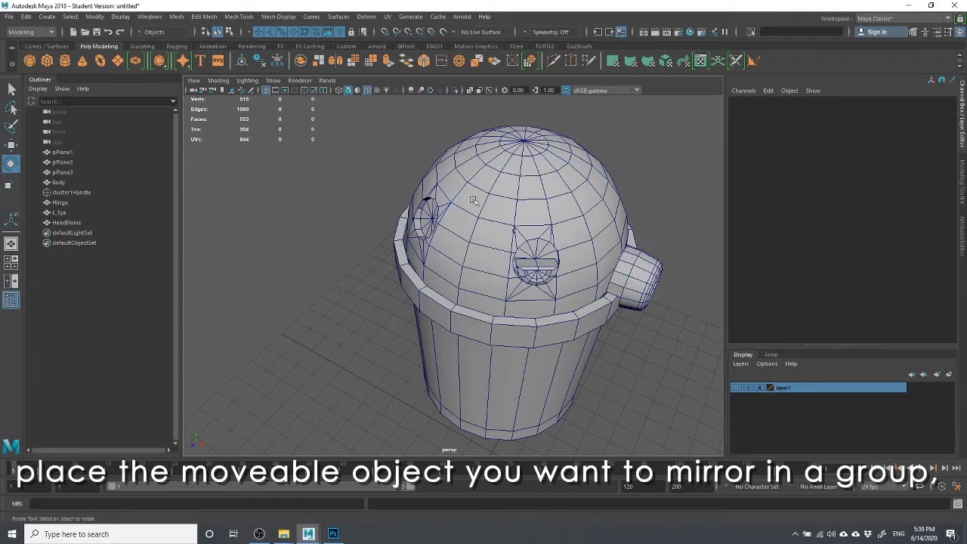
left_click(552, 271)
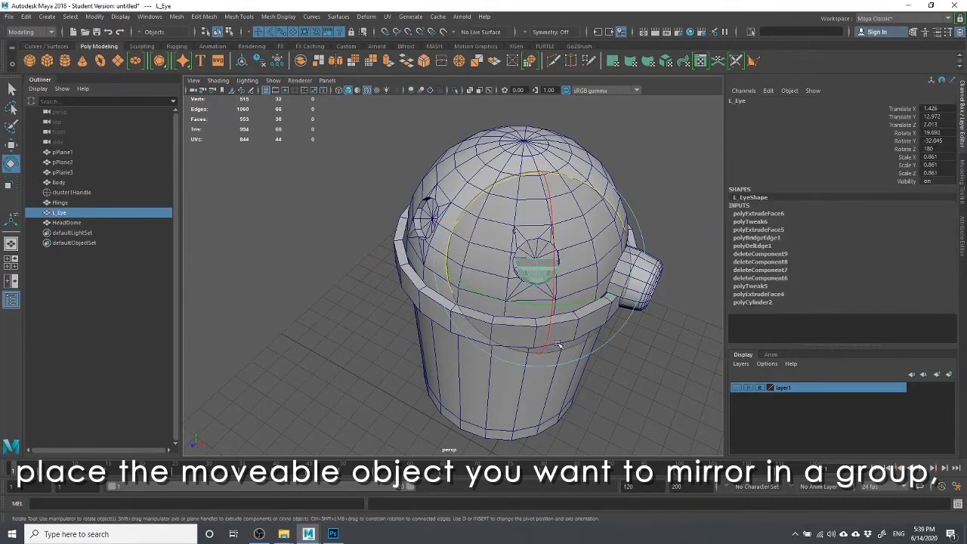
key("ctrl+g")
scroll(557, 368, "down", 3)
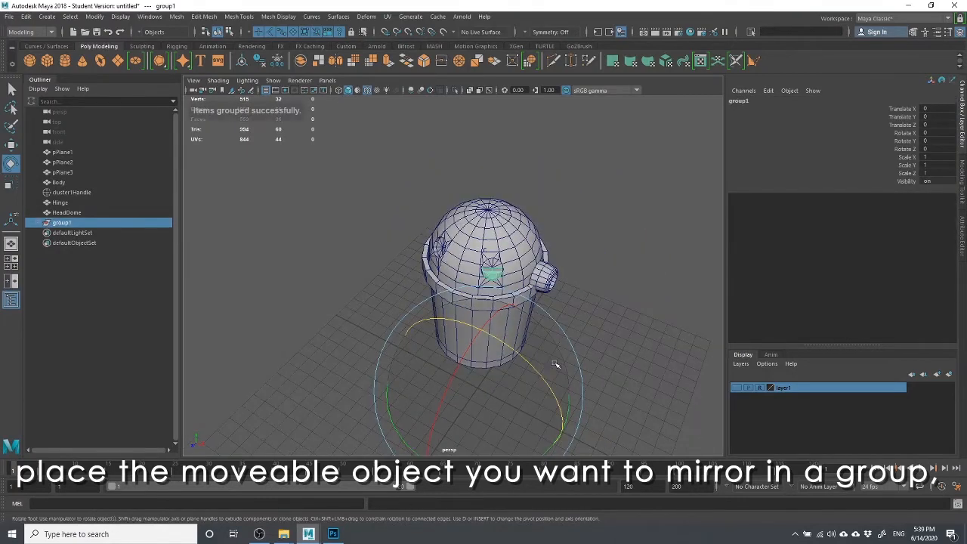
left_click_drag(557, 368, 533, 323, "alt")
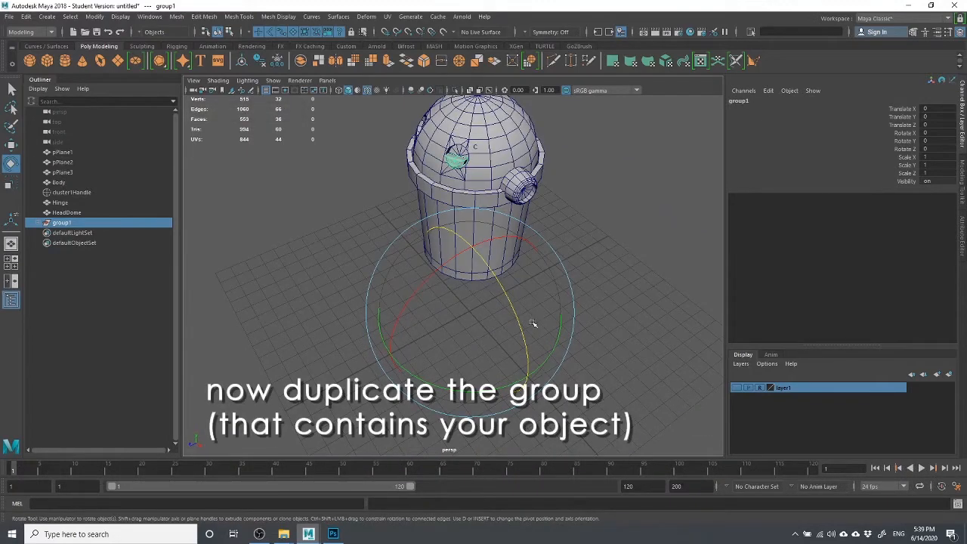
key("ctrl+z")
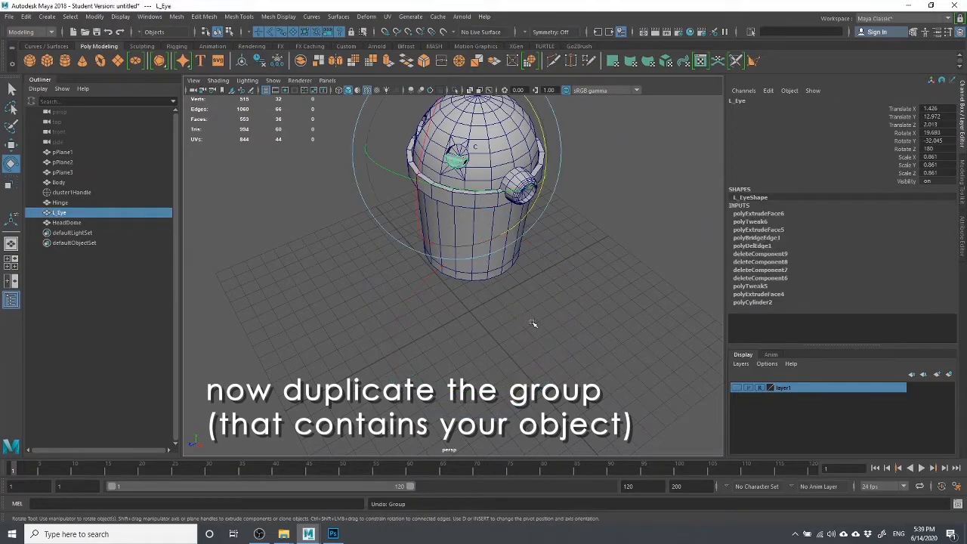
key("ctrl+y")
Expand the new group in the Outliner and examine the L_Eye object inside it.
key("Insert")
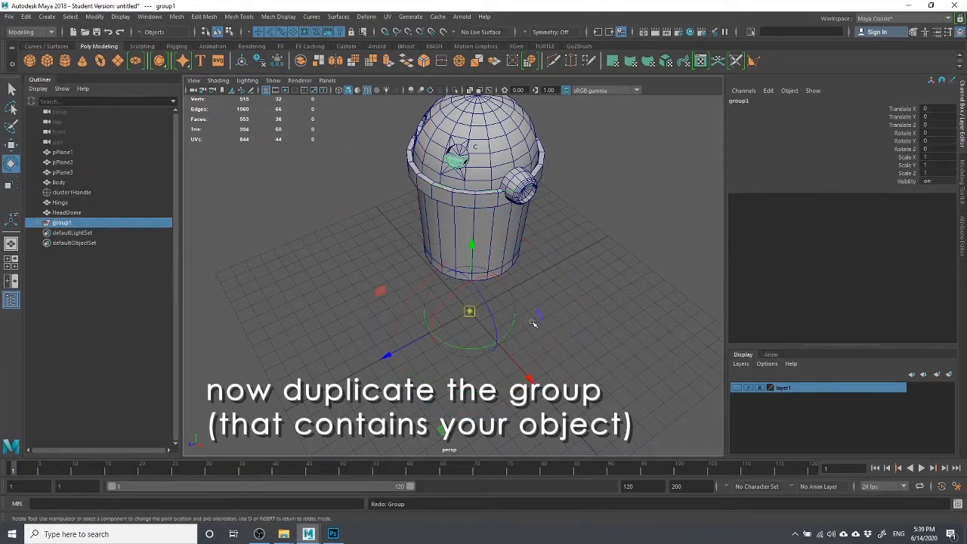
key("Insert")
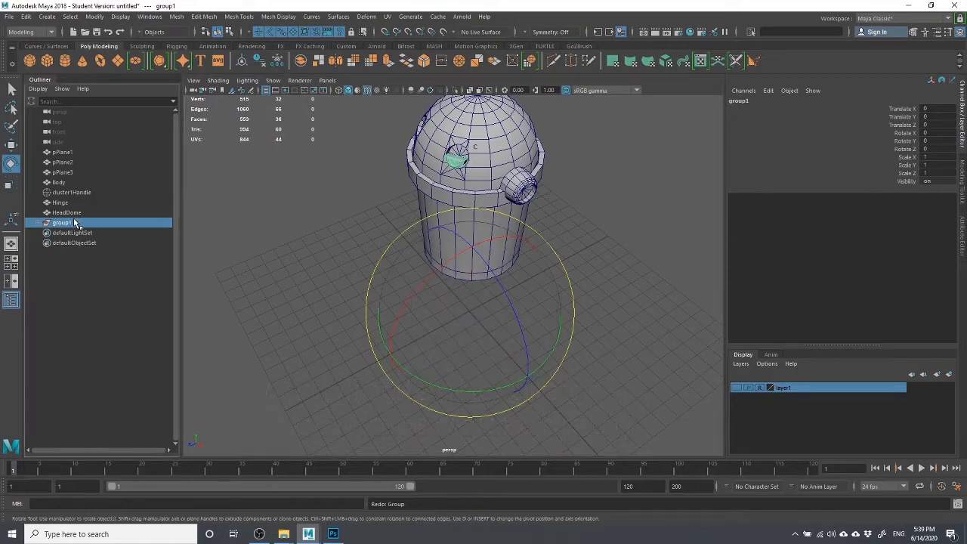
left_click(462, 160)
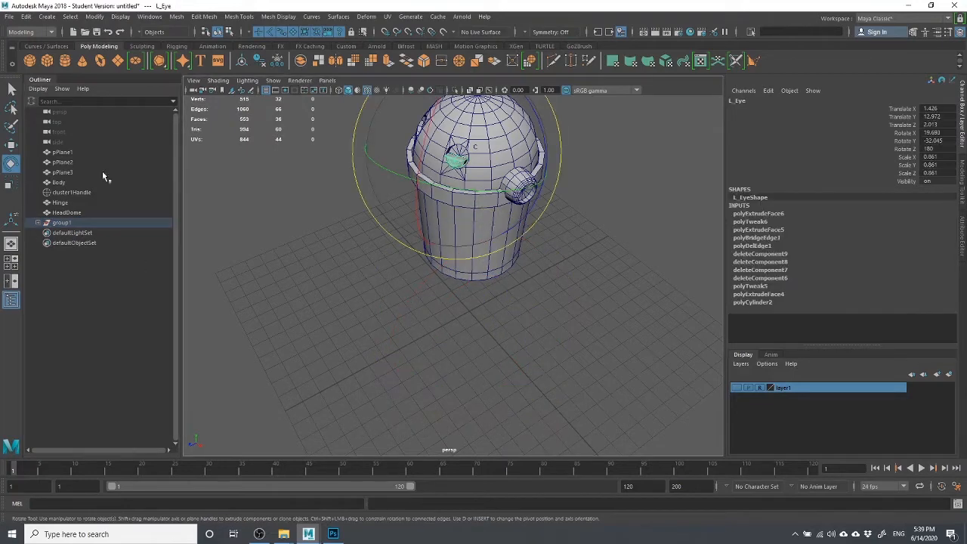
left_click(38, 223)
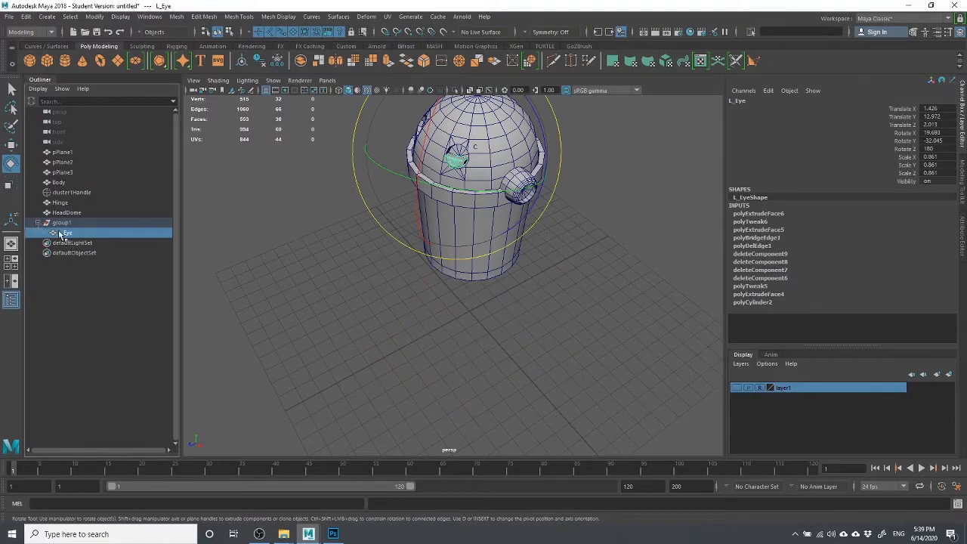
left_click(225, 281)
Move the pivot of the eye's group straight up from the origin to the centre of the head dome.
left_click(63, 223)
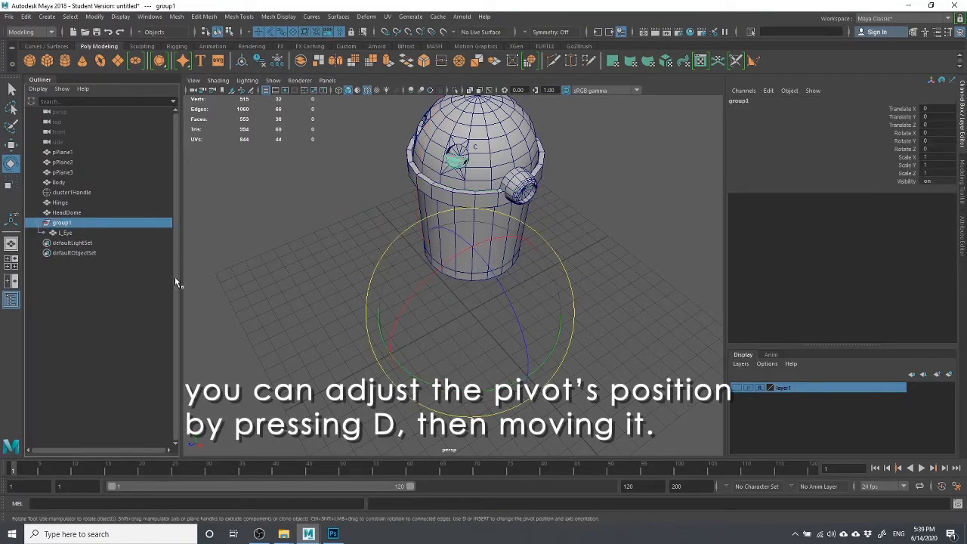
key("d")
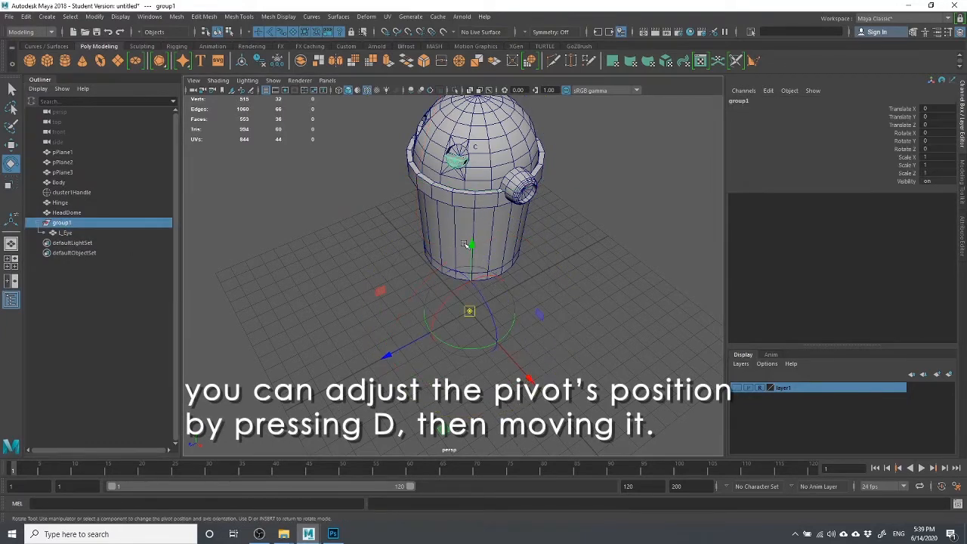
left_click_drag(472, 245, 476, 89)
scroll(520, 218, "up", 3)
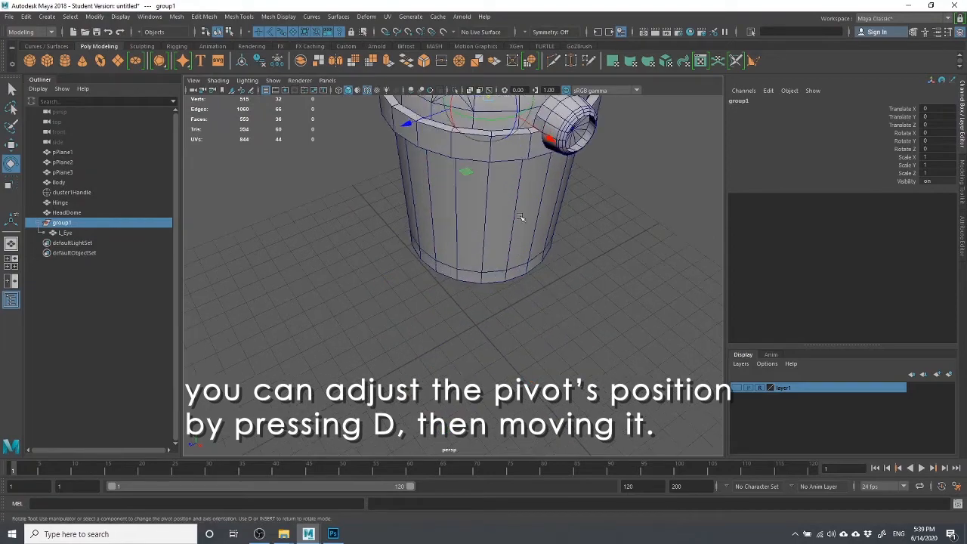
middle_click_drag(521, 217, 504, 423, "alt")
left_click_drag(495, 302, 532, 117, "alt")
scroll(454, 176, "up", 4)
left_click_drag(479, 171, 453, 225, "alt")
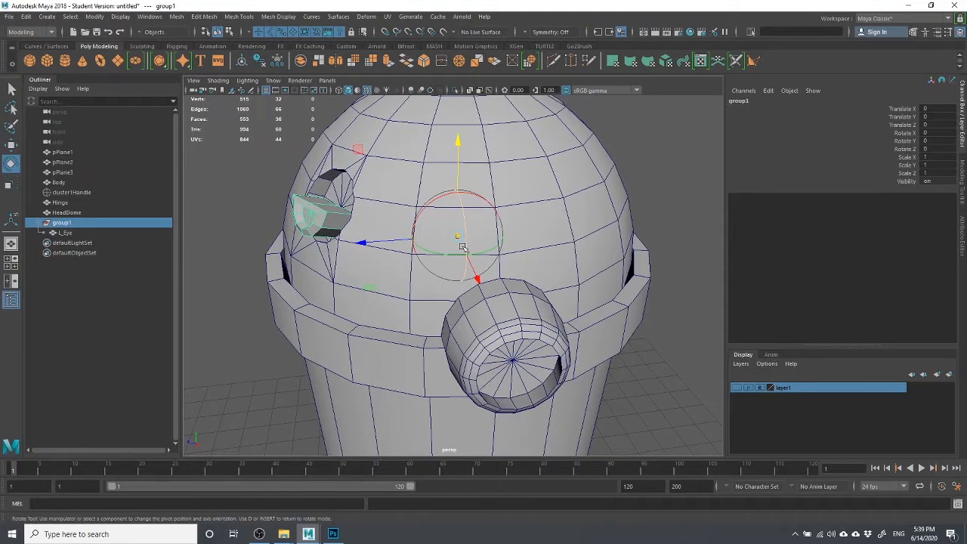
key("v")
left_click_drag(457, 242, 457, 243)
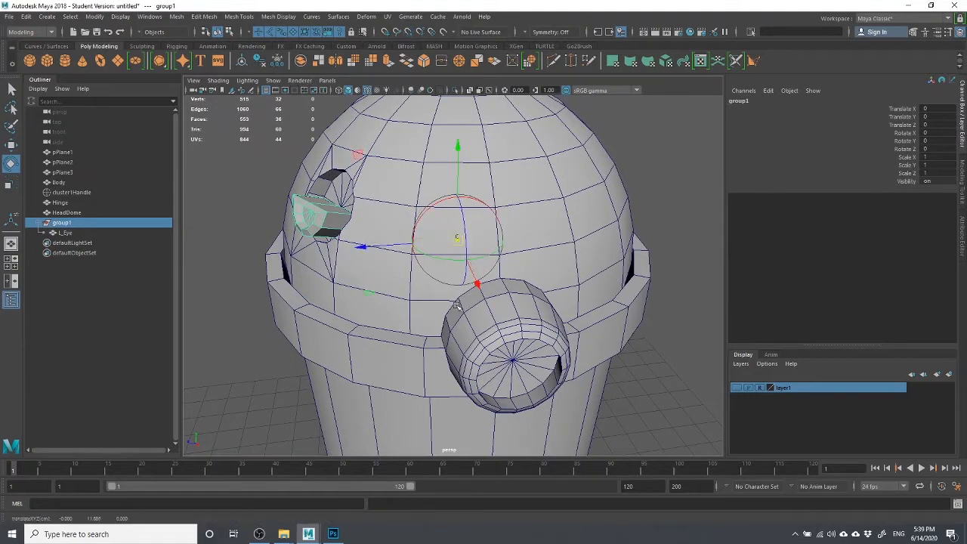
Examine the head dome and the grouped eye by selecting each in turn.
left_click(506, 208)
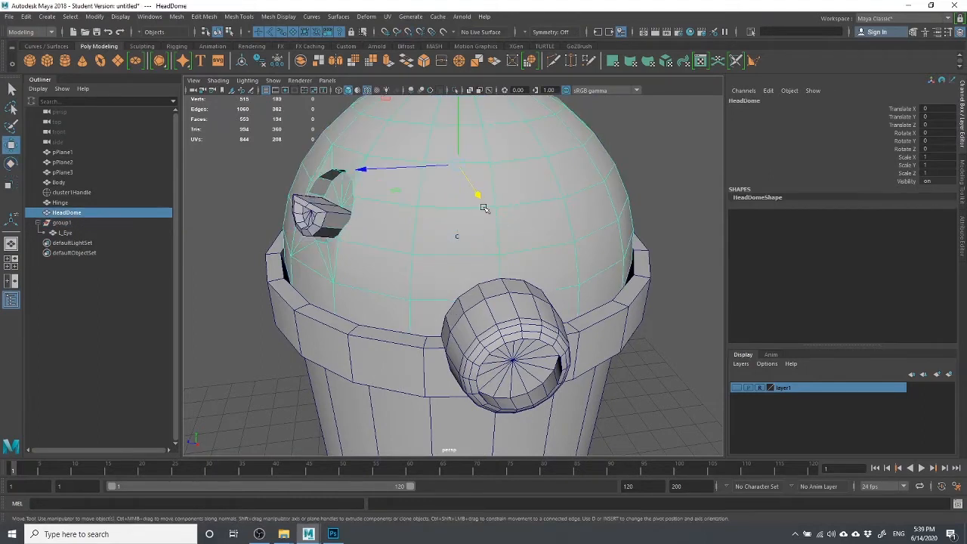
scroll(466, 235, "down", 2)
left_click_drag(466, 235, 467, 268, "alt")
left_click(673, 186)
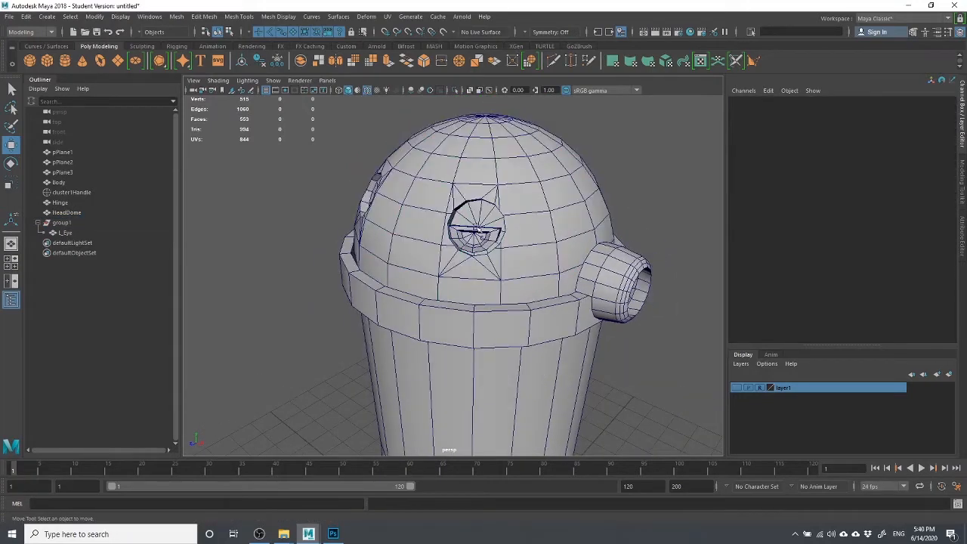
left_click(476, 229)
left_click(620, 212)
left_click(594, 220)
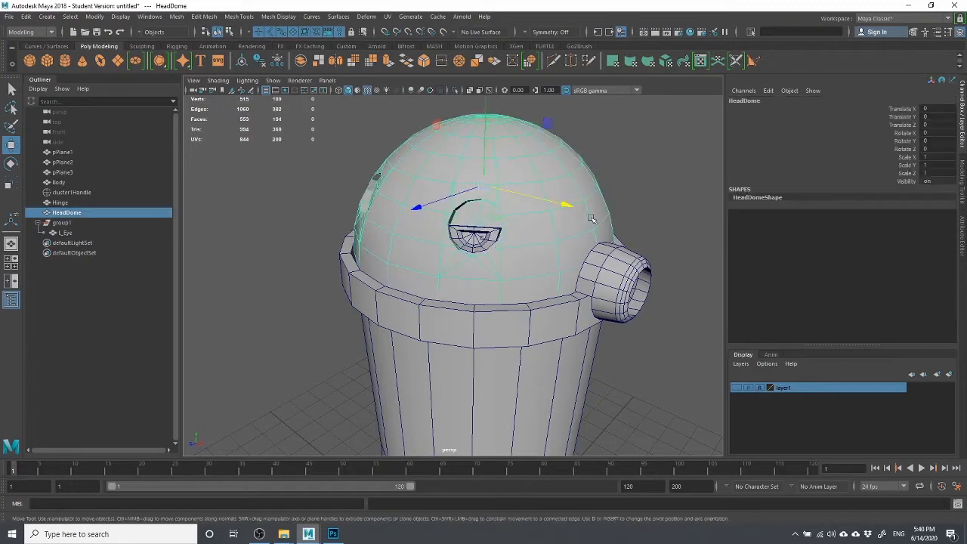
left_click(616, 183)
left_click(482, 226)
left_click(562, 187)
Rename the group containing L_Eye as L_Eye_GRP.
left_click(61, 223)
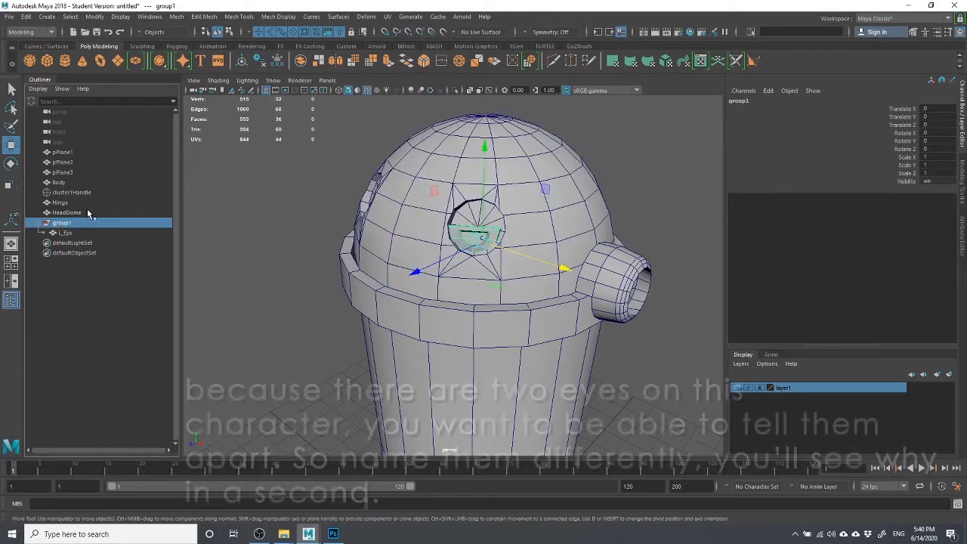
double_click(64, 223)
type("L_")
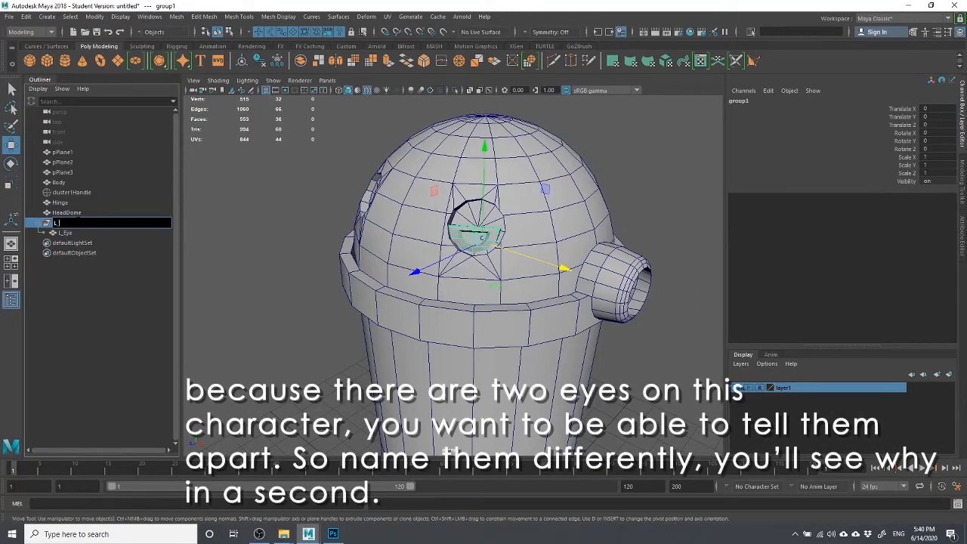
type("Eye_GRP")
key("Return")
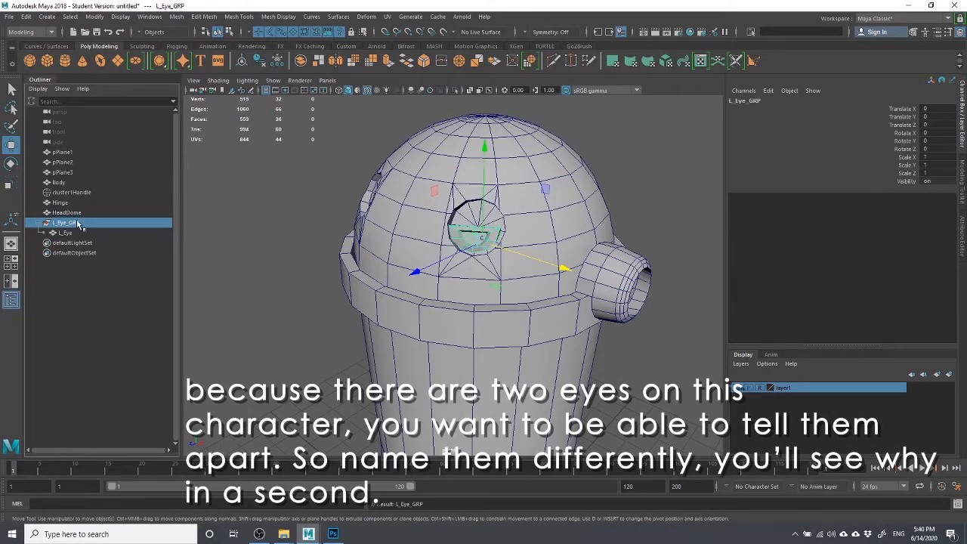
Compare the pivot positions of L_Eye_GRP and L_Eye from several angles around the head.
left_click_drag(348, 281, 368, 283, "alt")
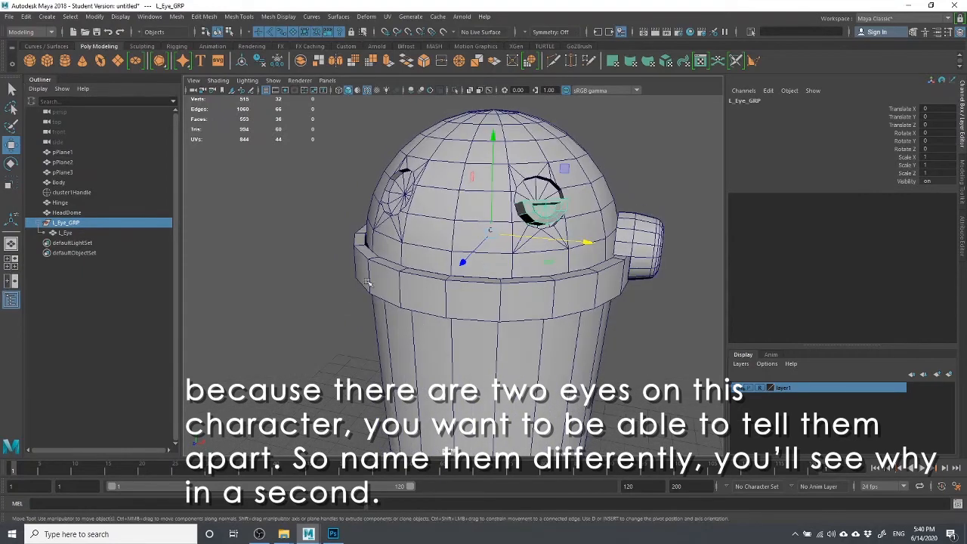
left_click(688, 166)
left_click_drag(687, 166, 598, 226, "alt")
left_click(470, 303)
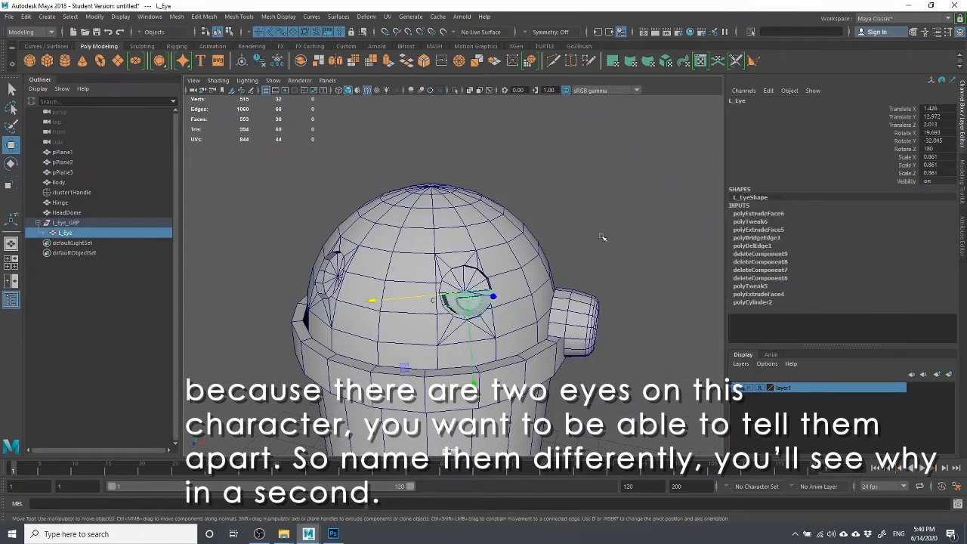
left_click(61, 224)
left_click_drag(526, 265, 459, 274, "alt")
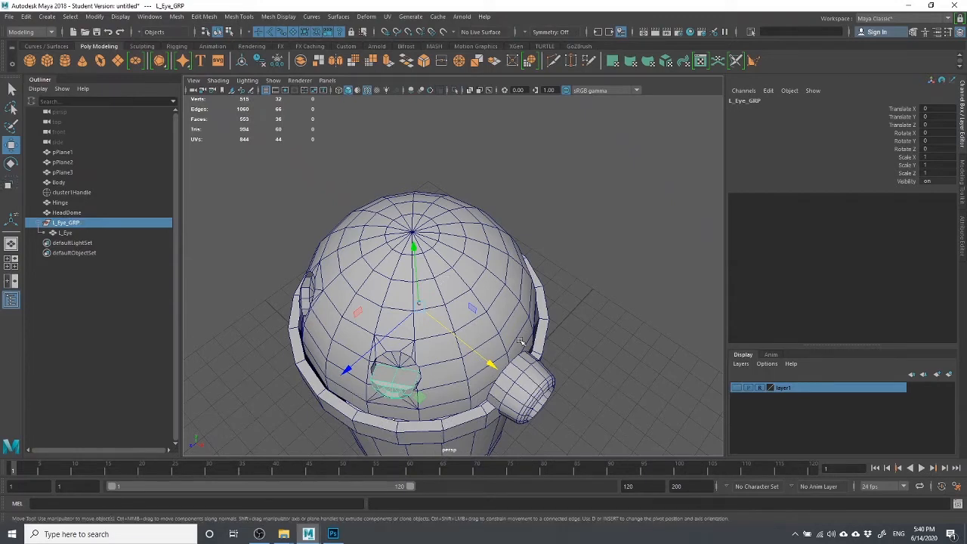
left_click(628, 296)
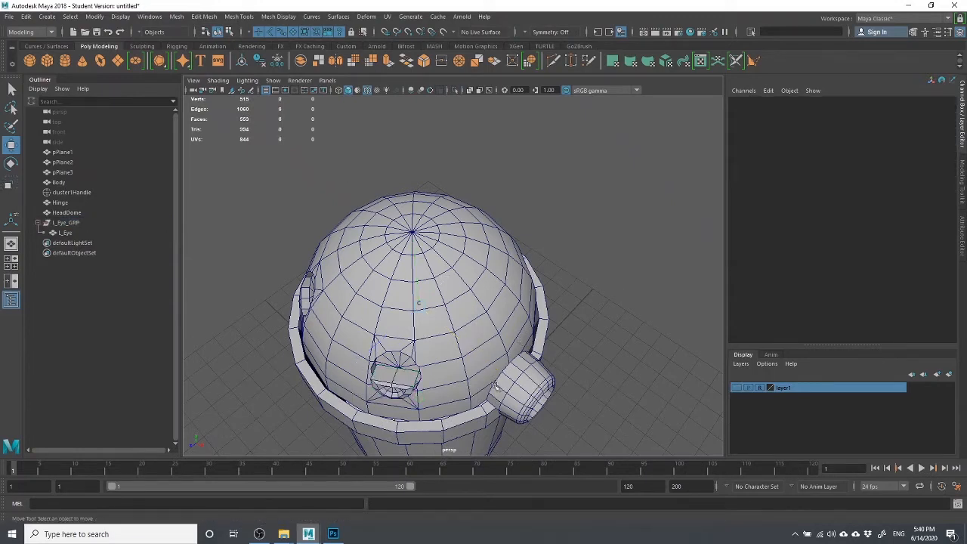
left_click(389, 375)
left_click_drag(388, 376, 414, 254, "alt")
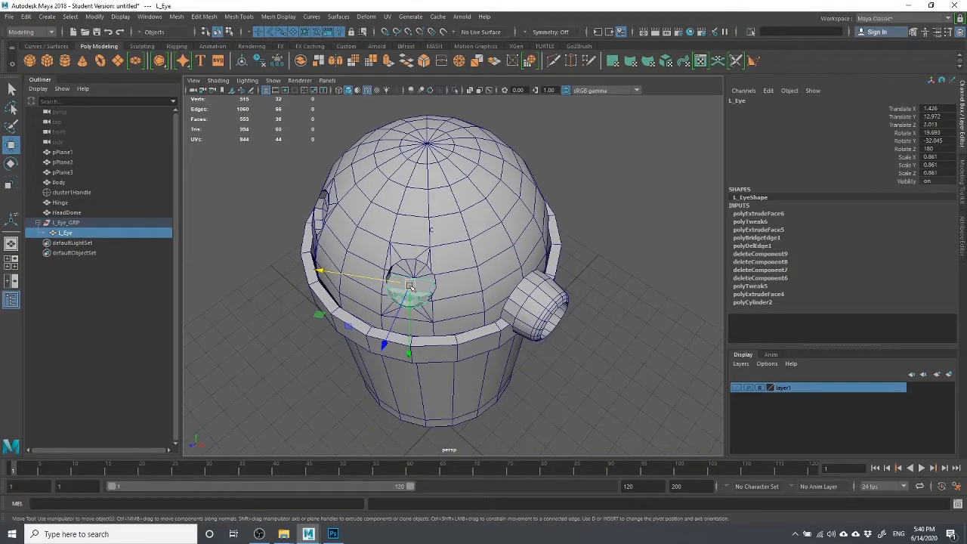
Duplicate L_Eye_GRP and mirror the copy across the head by setting its Scale X to -1.
left_click(71, 223)
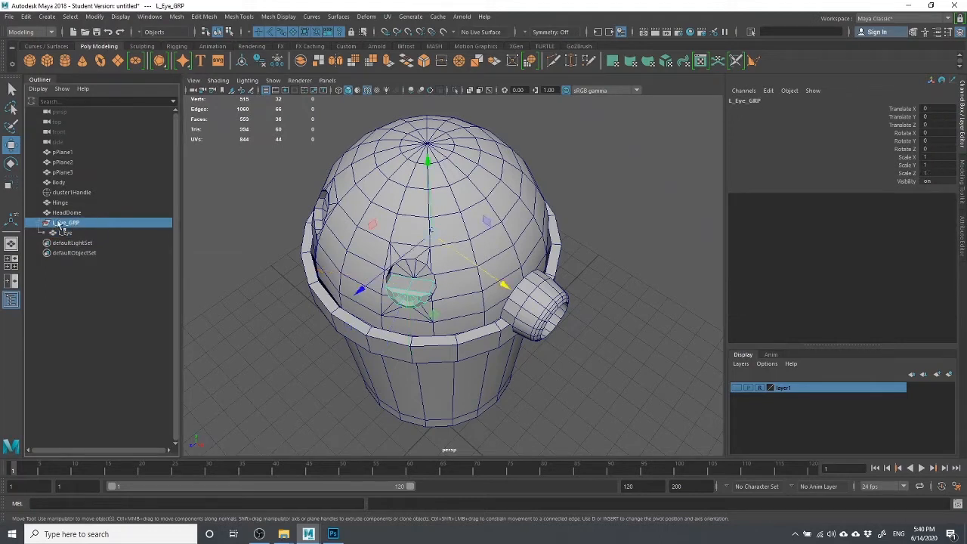
key("ctrl+d")
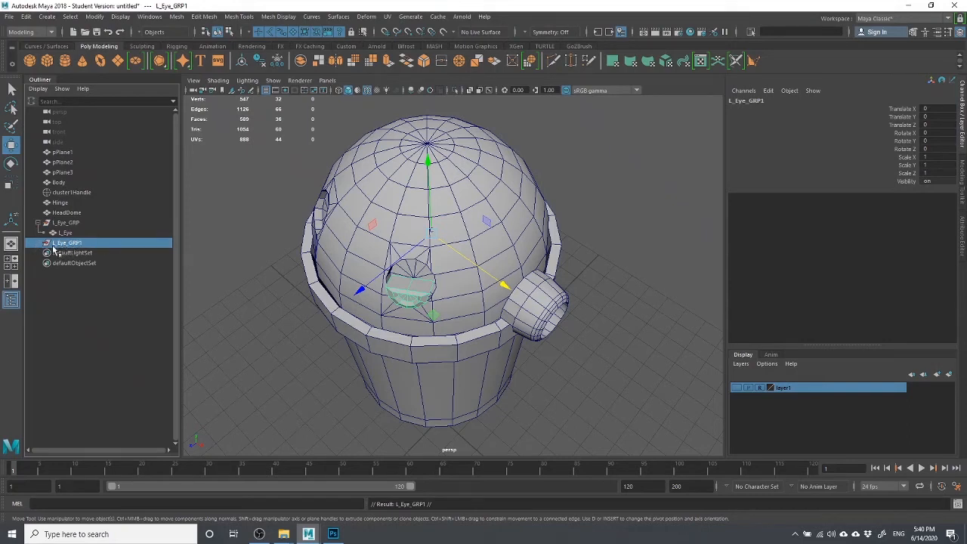
left_click(38, 243)
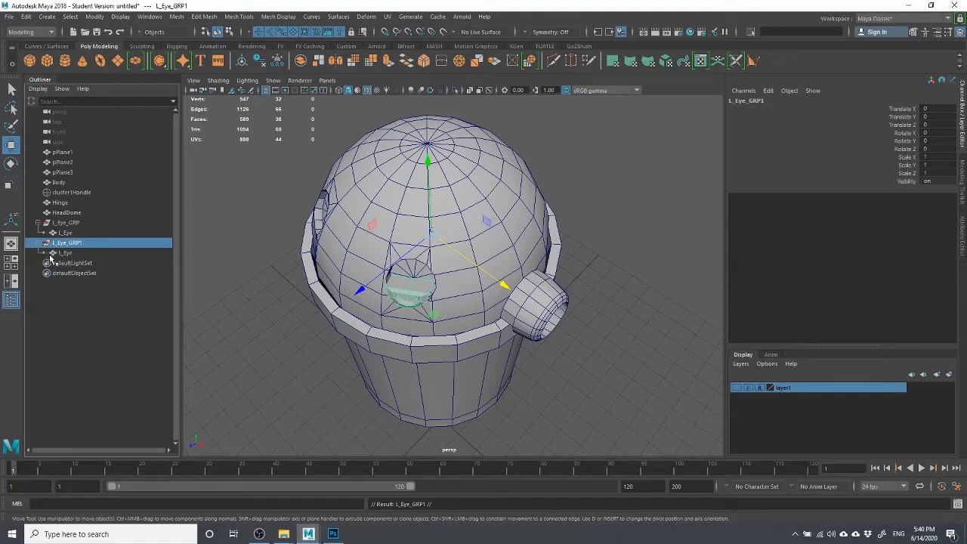
double_click(931, 157)
key("Return")
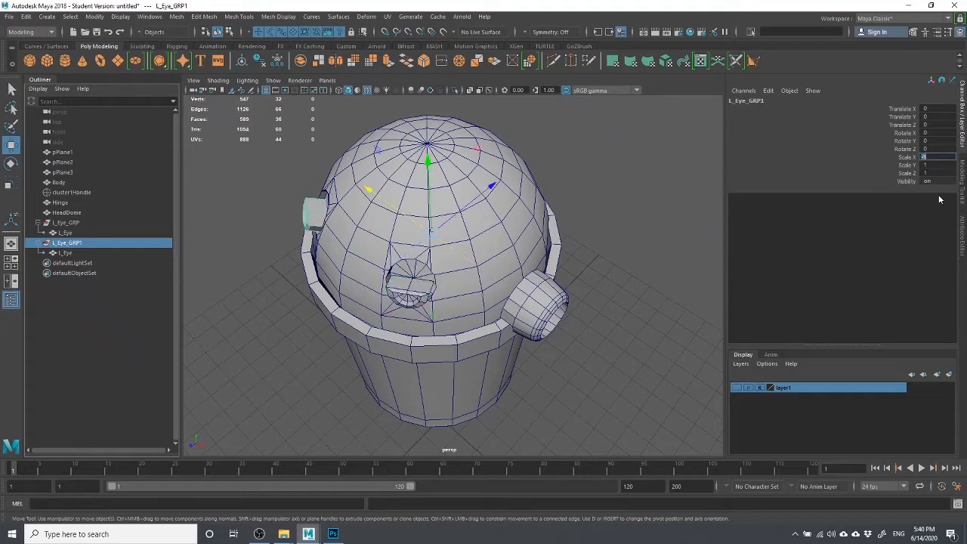
left_click_drag(422, 285, 538, 234, "alt")
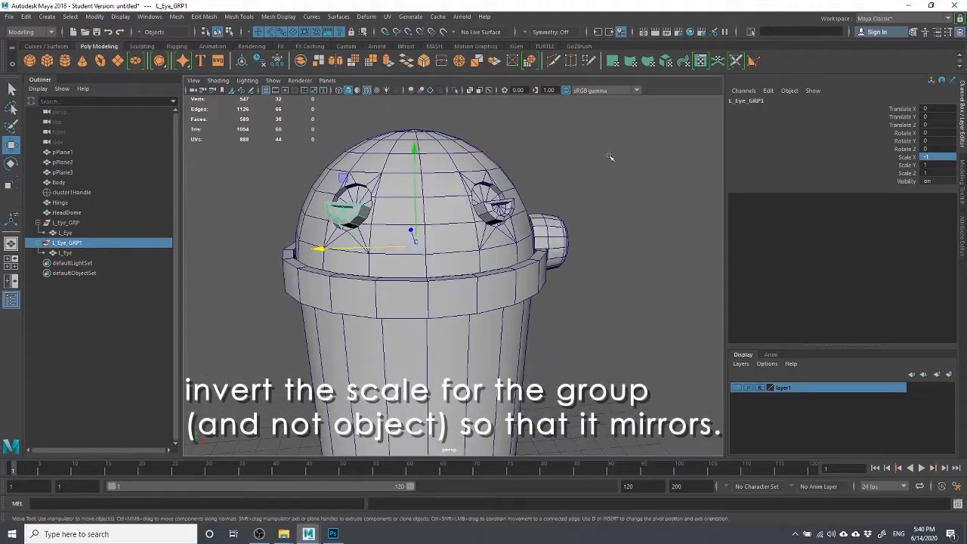
Test-rotate the original and mirrored eyes together, undoing each trial rotation.
left_click(610, 156)
left_click(364, 210)
key("q")
left_click(506, 213, "shift")
key("e")
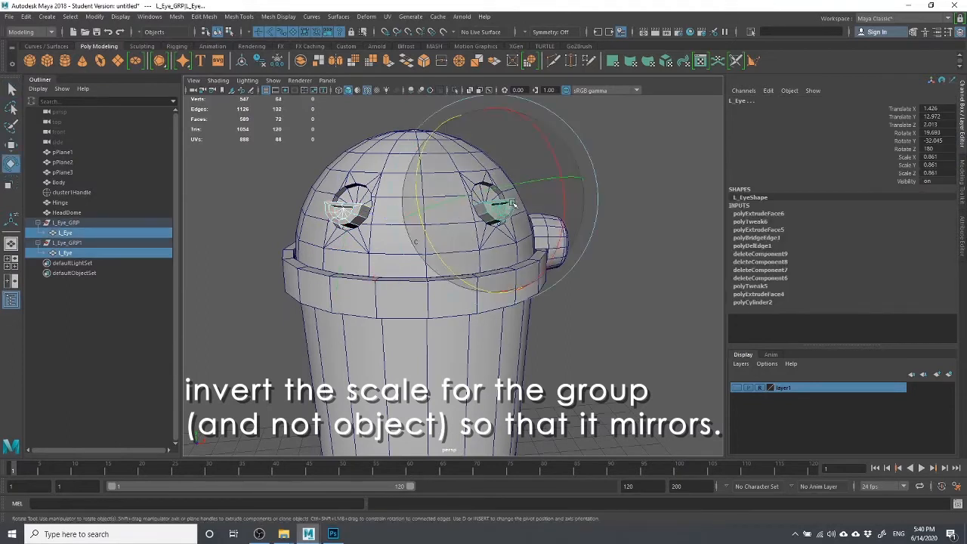
left_click_drag(420, 262, 521, 186)
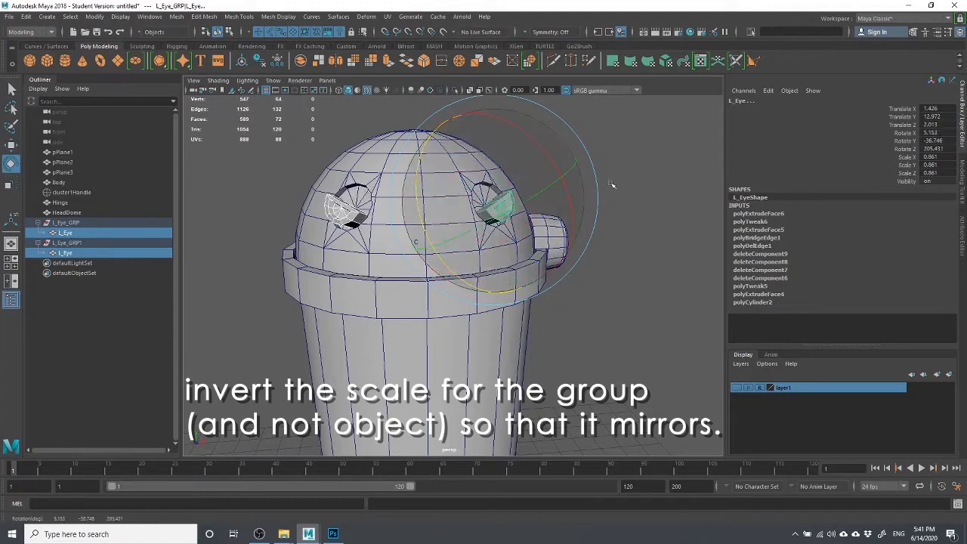
key("ctrl+z")
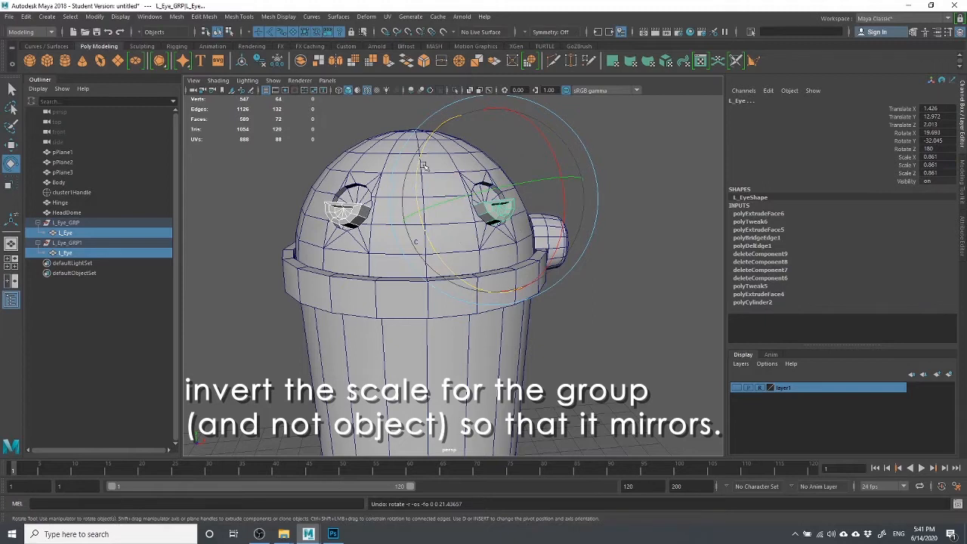
left_click_drag(424, 167, 756, 58)
key("ctrl+z")
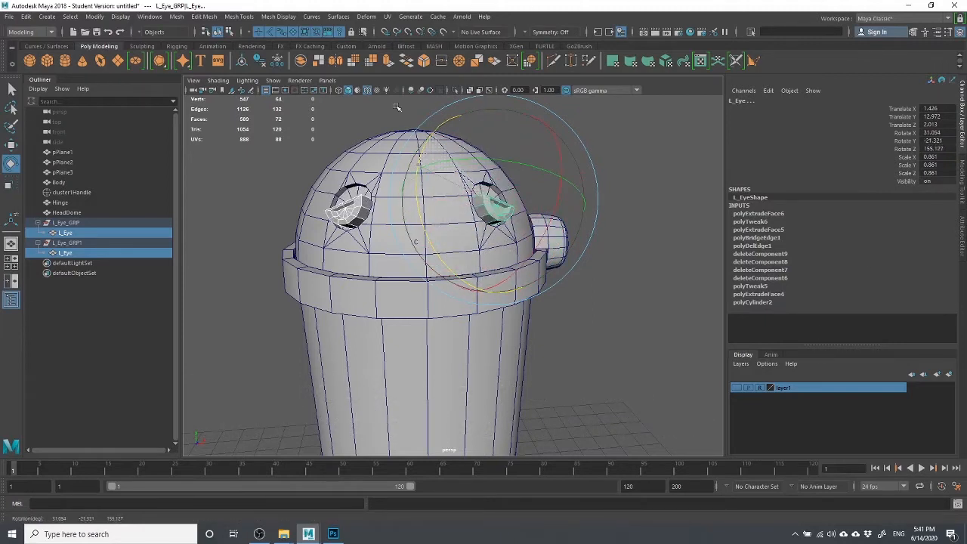
Compare the original eye group, the mirrored group and the eye inside it by selecting each in turn.
left_click_drag(335, 240, 299, 237, "alt")
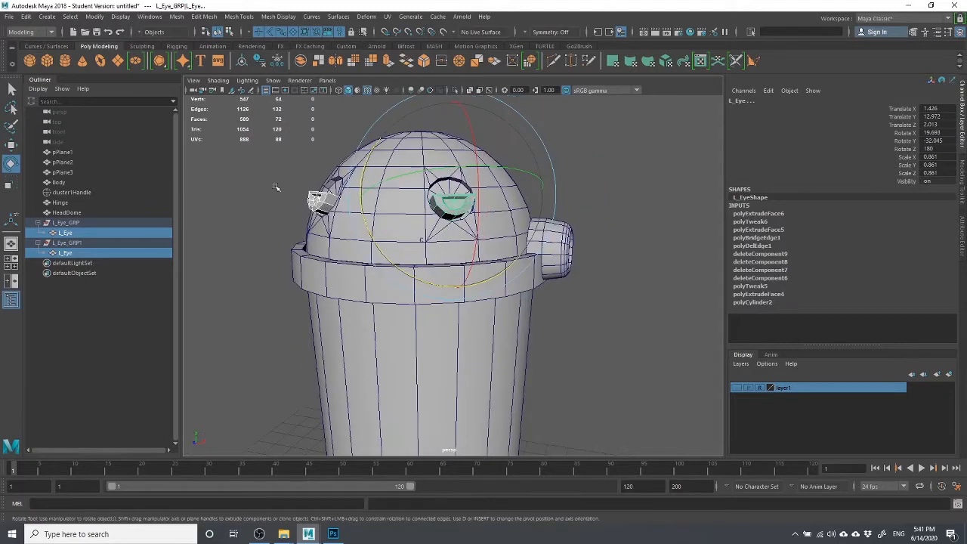
left_click(275, 185)
left_click(74, 242)
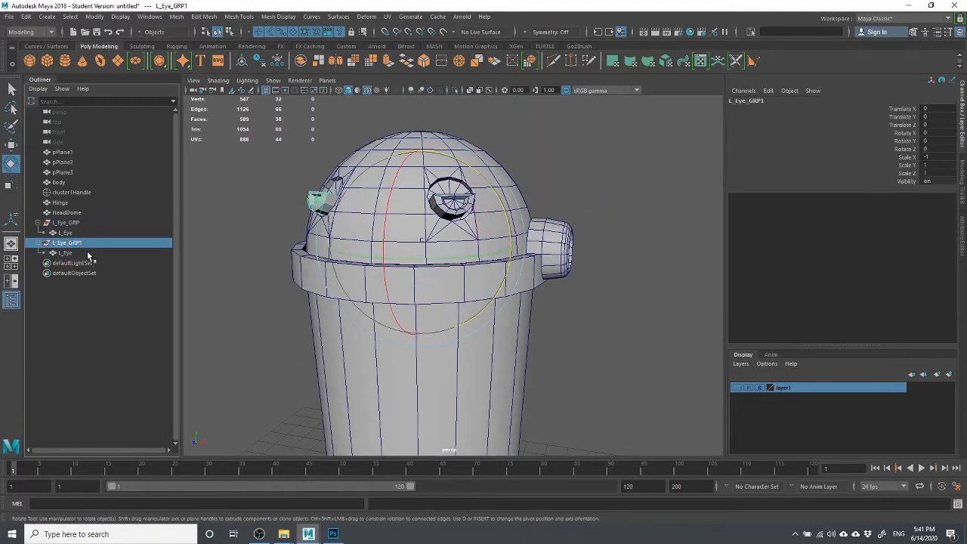
left_click(61, 226)
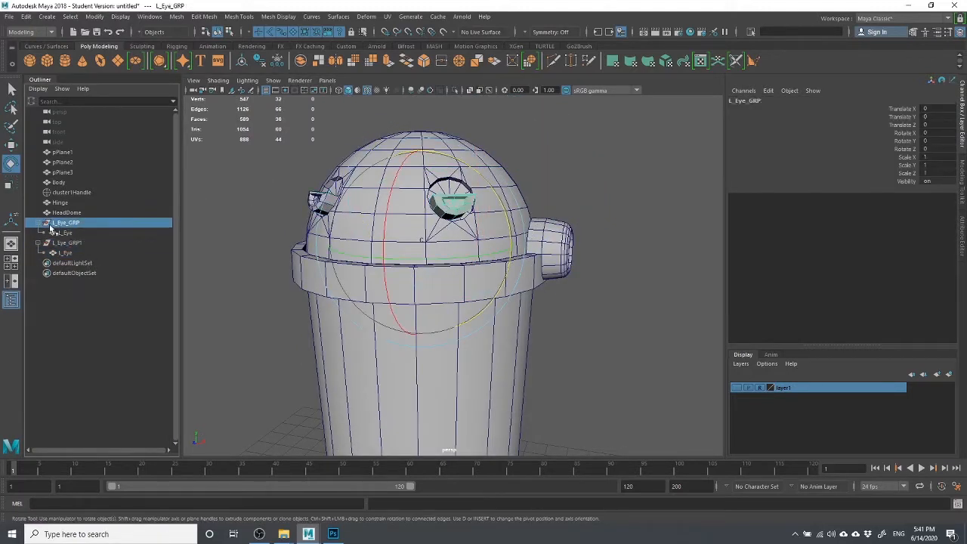
left_click(56, 244)
left_click(71, 263)
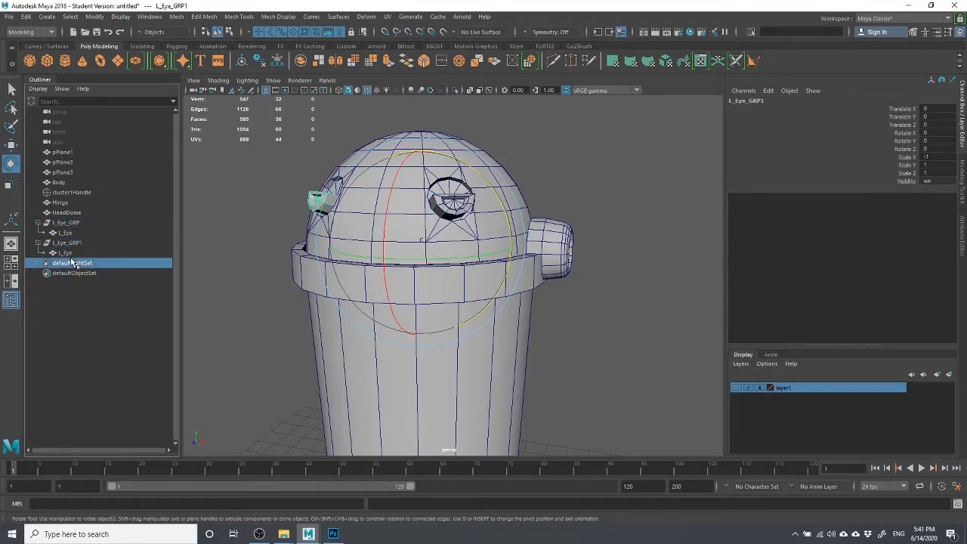
left_click(68, 245)
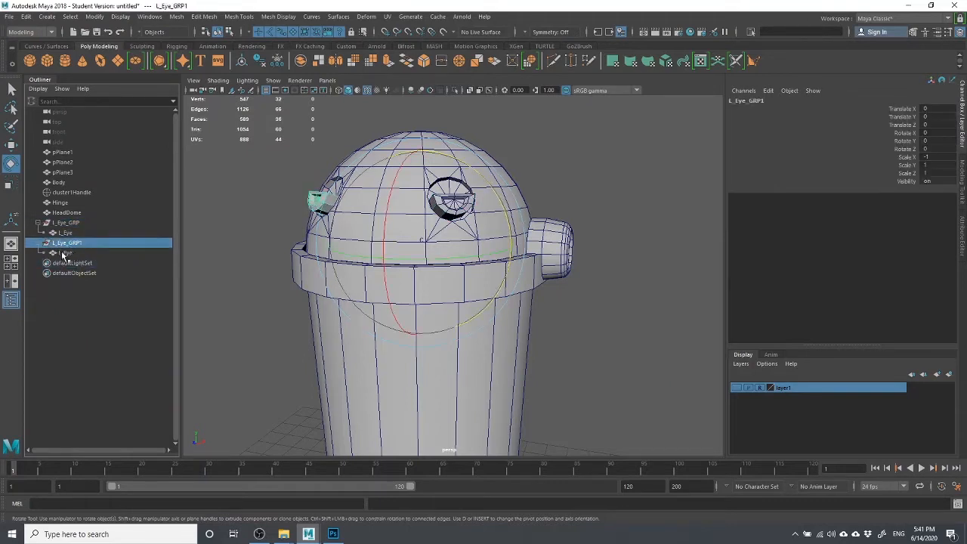
left_click(65, 253)
left_click(67, 243)
middle_click_drag(330, 221, 363, 229, "alt")
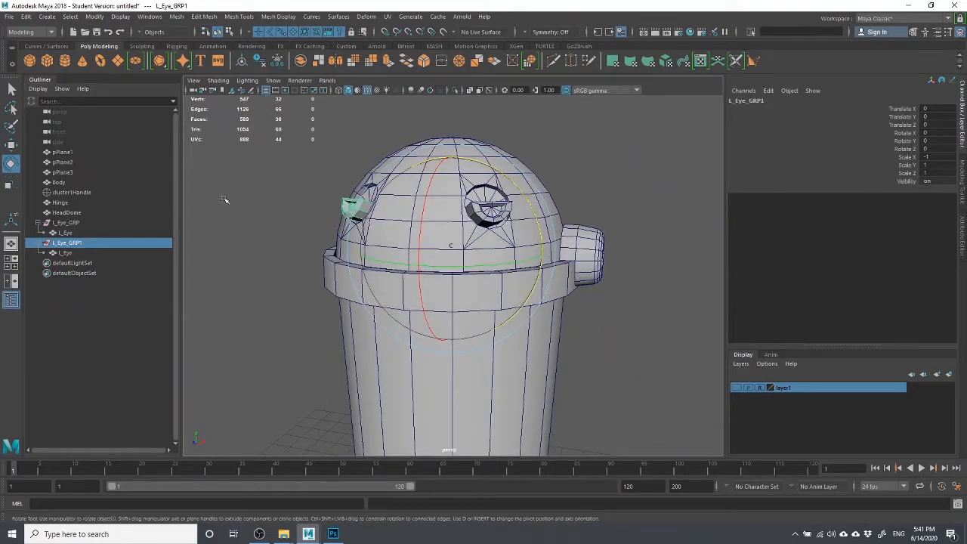
left_click(85, 262)
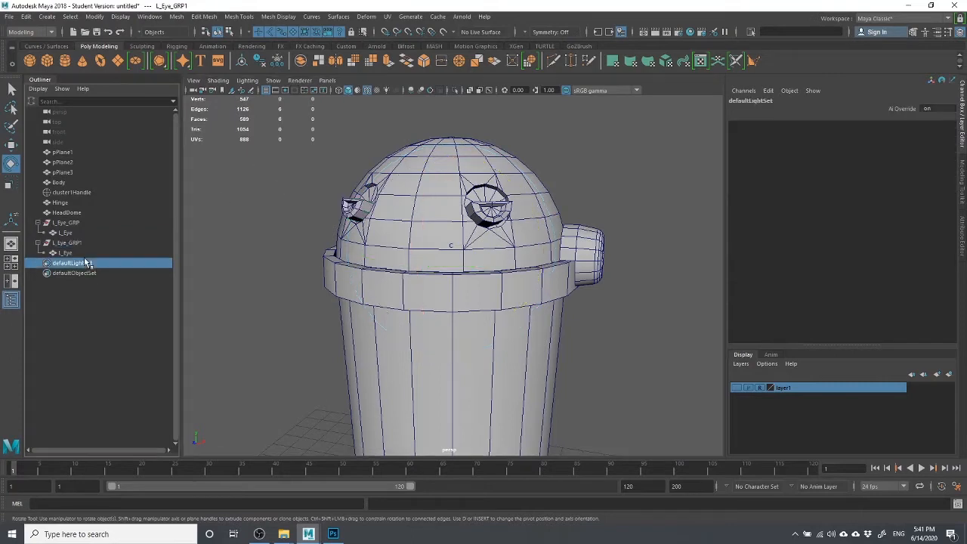
left_click(81, 253)
left_click(72, 242)
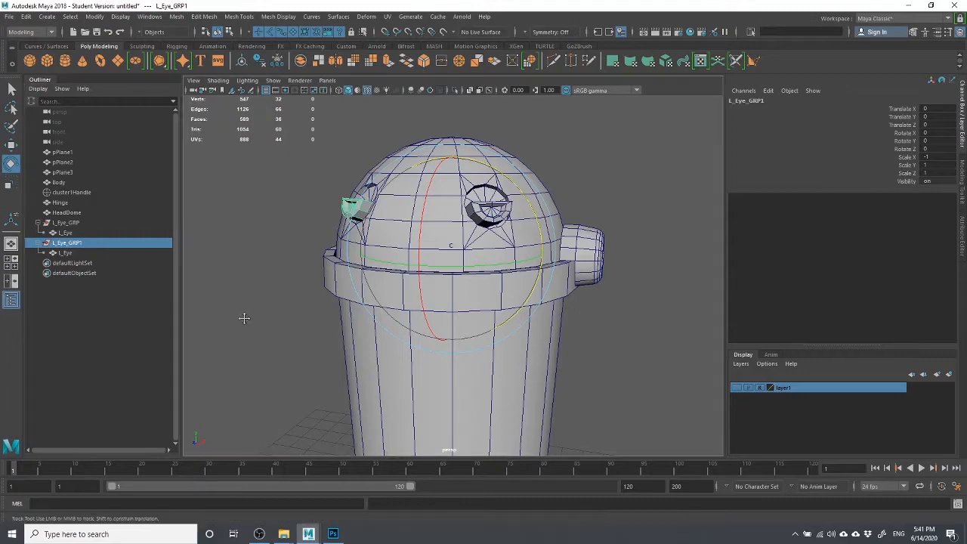
Inspect both eyes on the head from several angles, checking the mirrored eye against its parent group.
left_click_drag(244, 317, 343, 327, "alt")
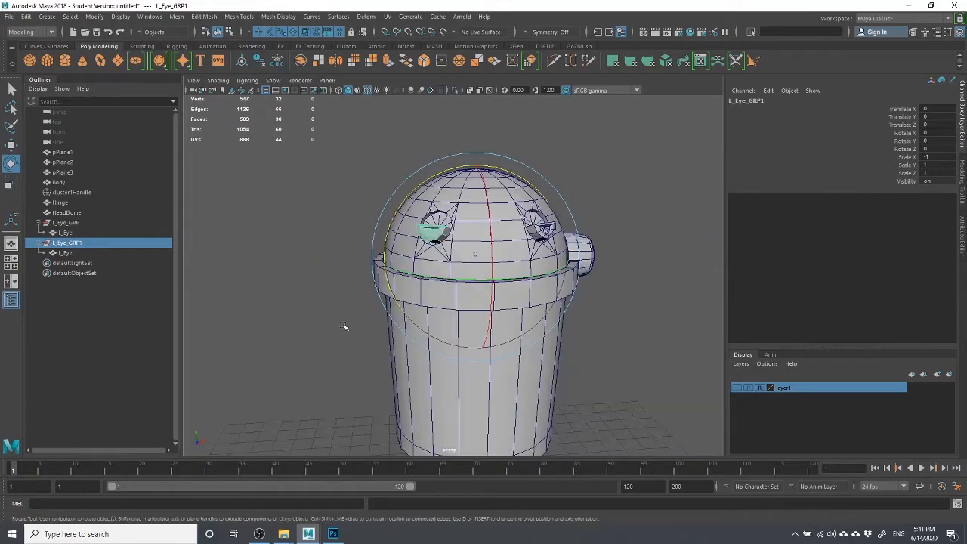
middle_click_drag(537, 275, 481, 264, "alt")
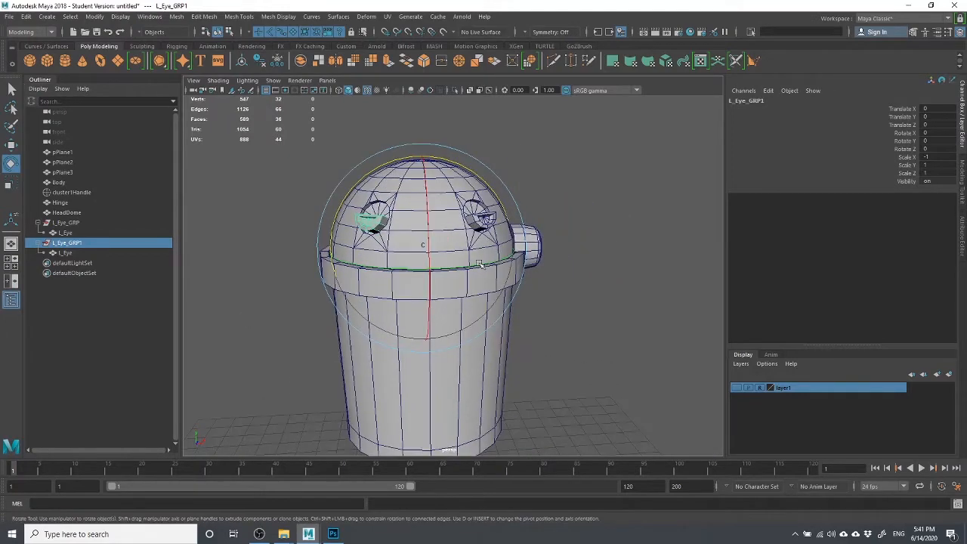
left_click_drag(438, 189, 415, 191, "alt")
scroll(405, 187, "up", 2)
middle_click_drag(393, 190, 450, 188, "alt")
left_click(332, 211)
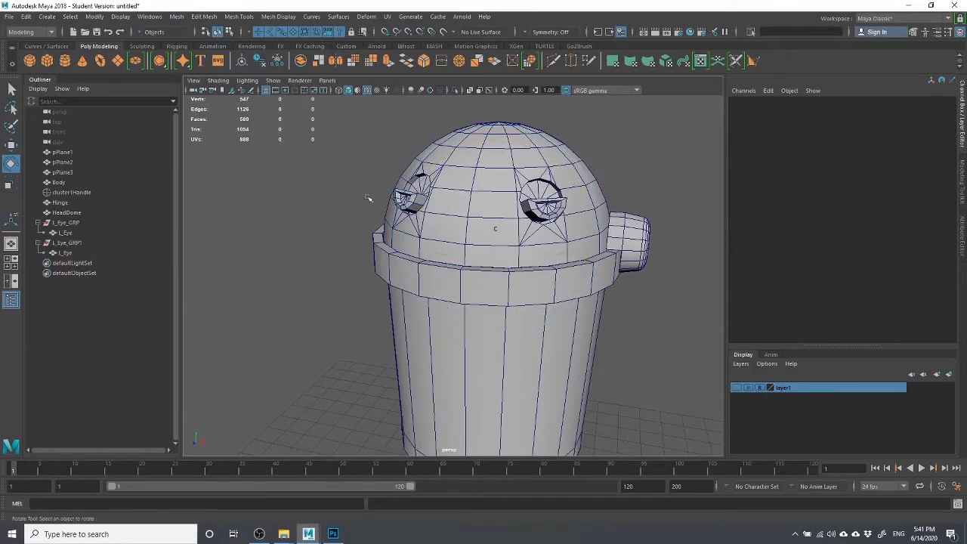
left_click(401, 196)
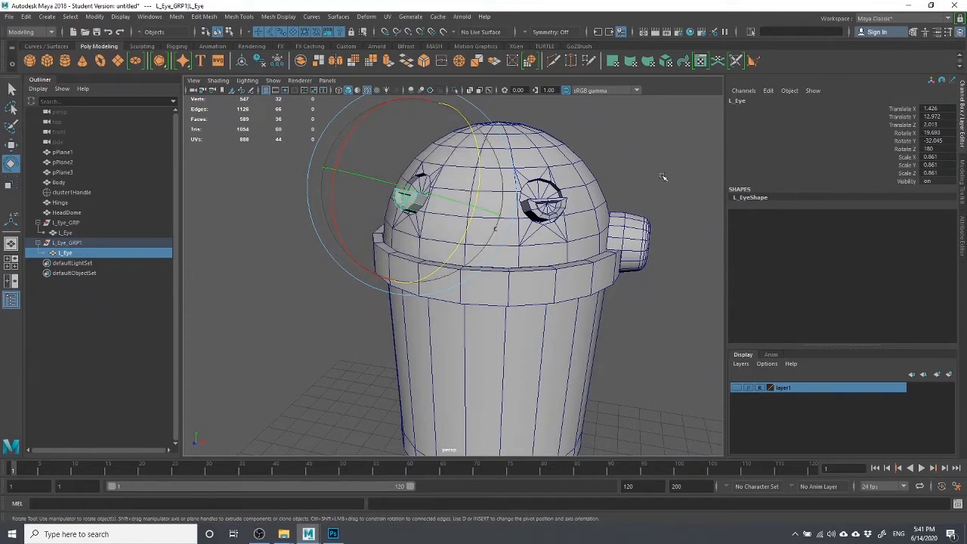
left_click(658, 151)
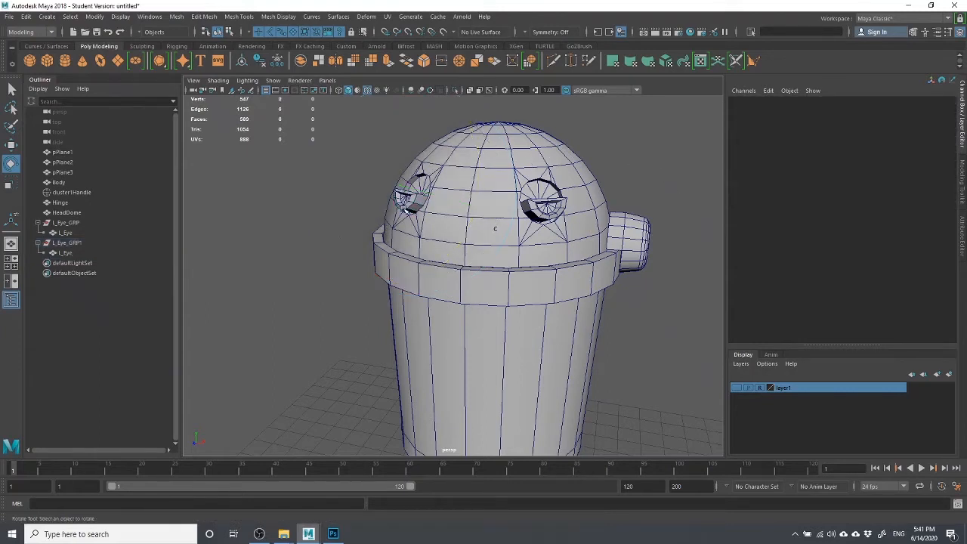
left_click(65, 252)
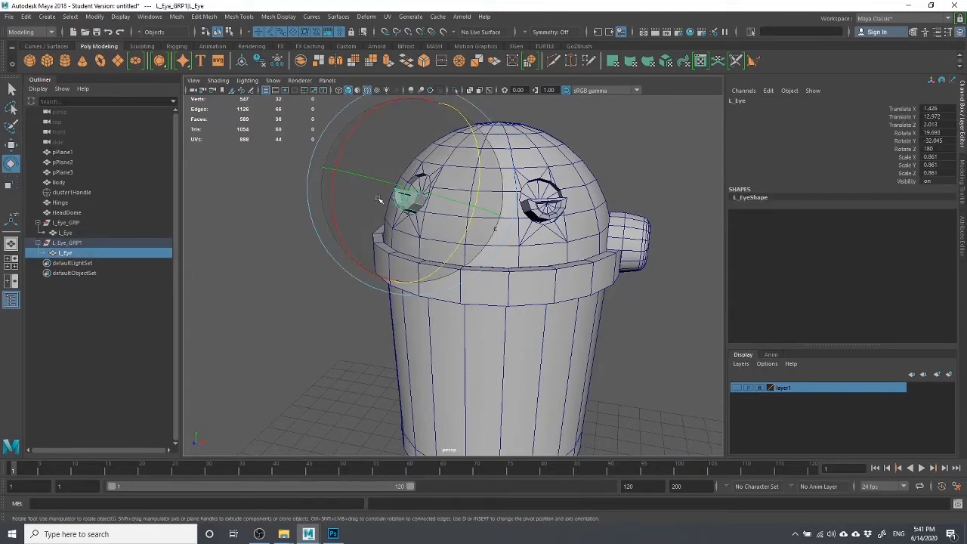
left_click(60, 242)
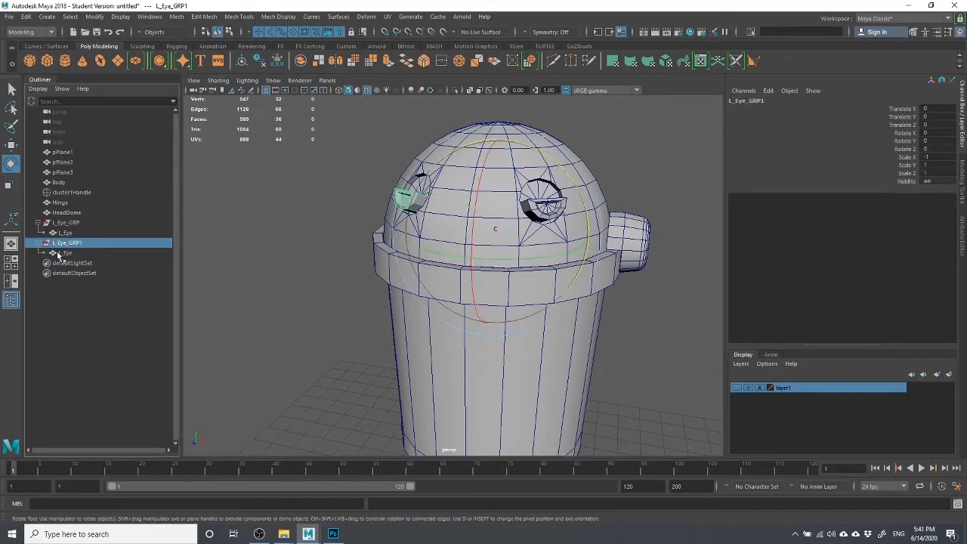
left_click(59, 253)
Search and replace the L_ prefix with R_ throughout the mirrored eye group's hierarchy.
left_click(62, 243)
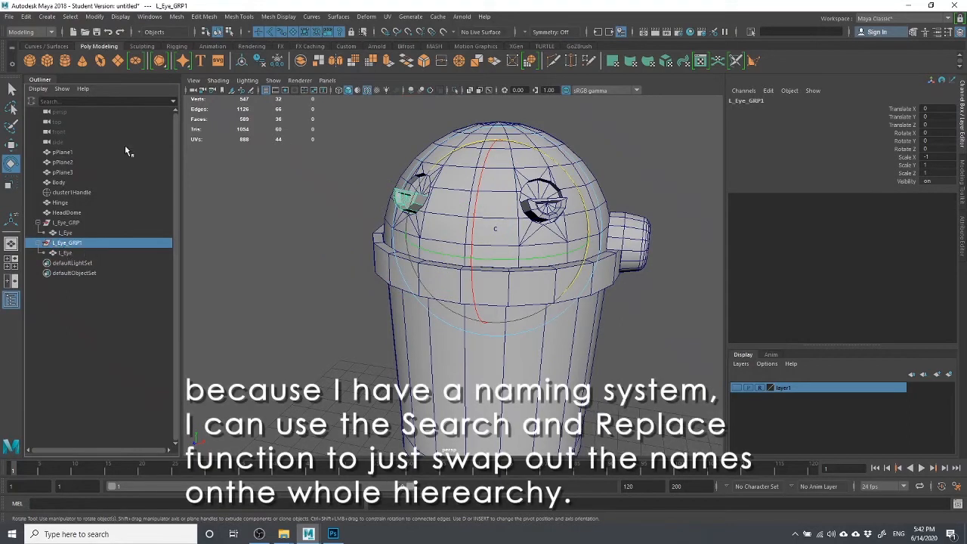
left_click(27, 16)
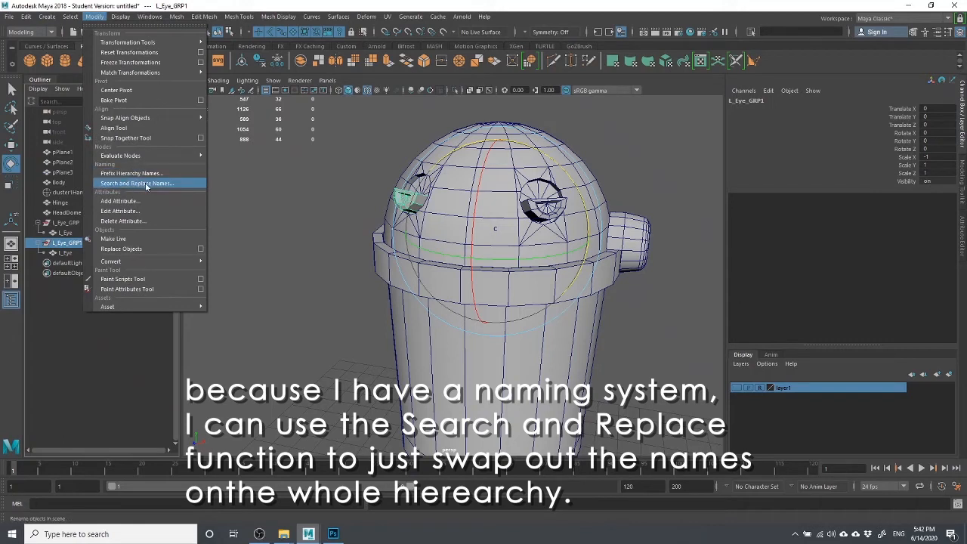
left_click(136, 183)
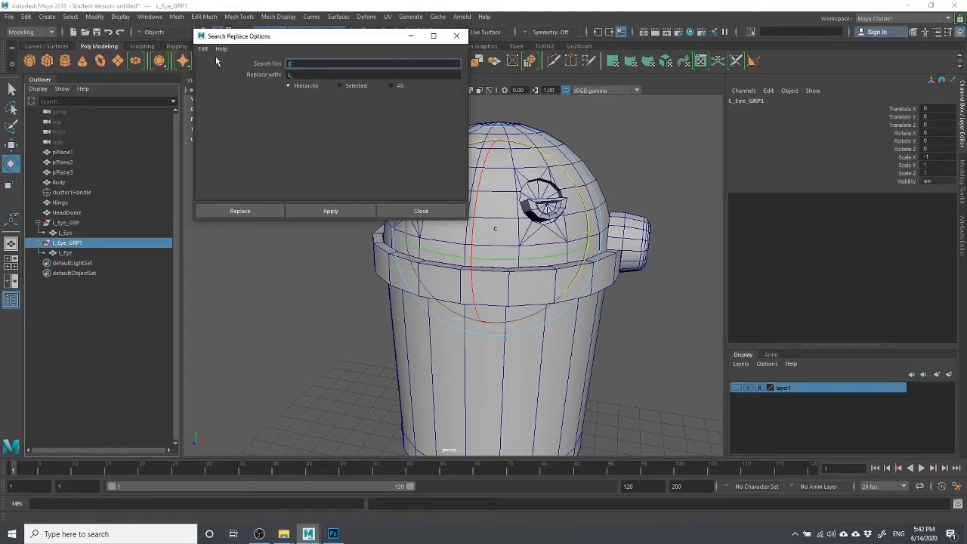
key("Tab")
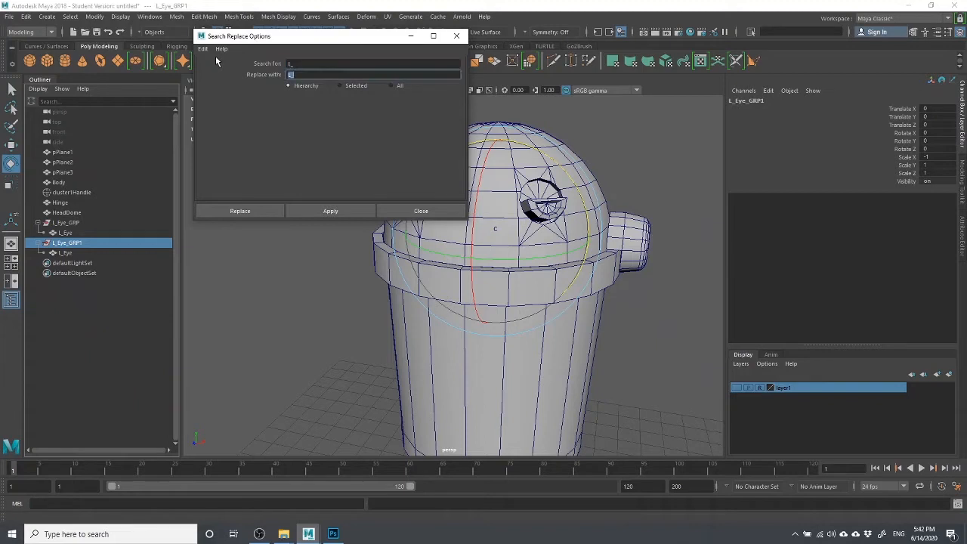
type("R_")
left_click(89, 244)
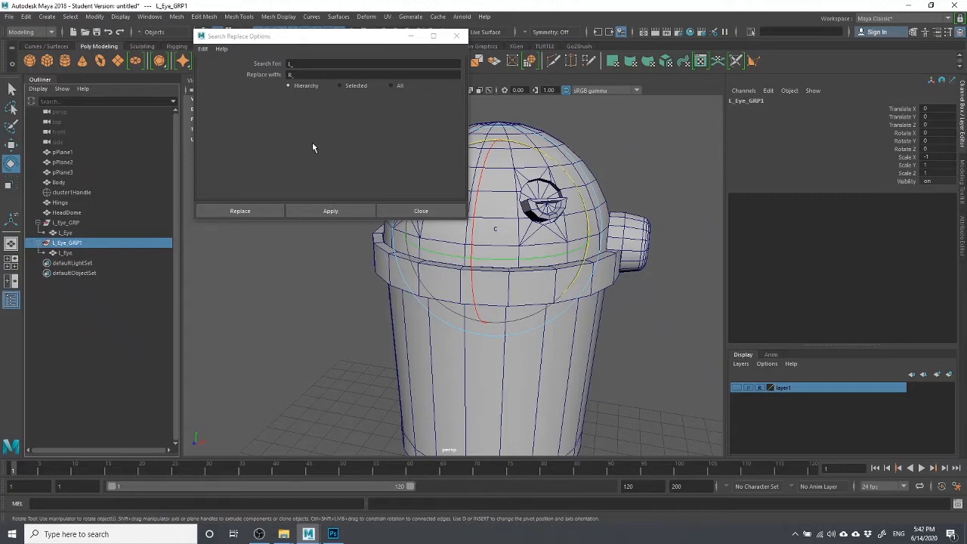
left_click(329, 213)
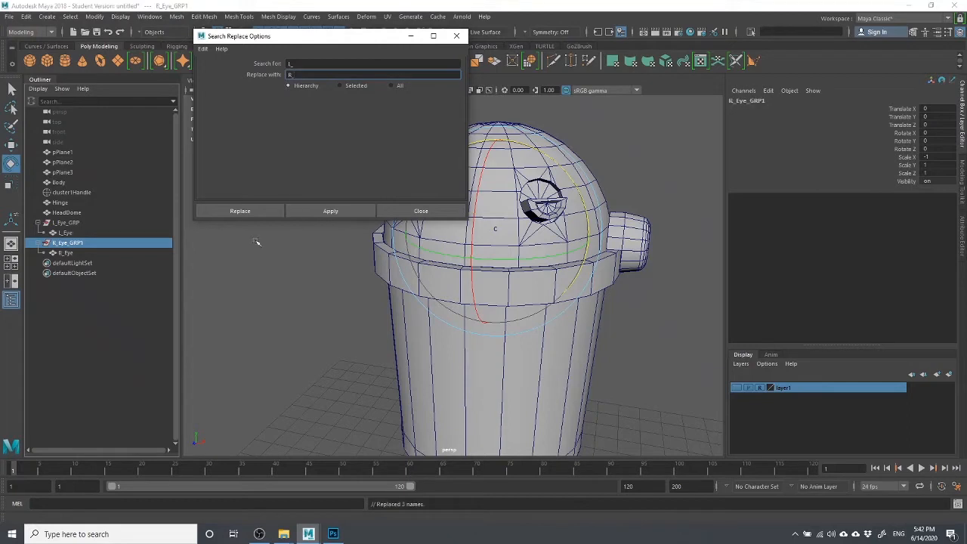
Rename the mirrored eye's group as R_Eye_GRP and close the Search Replace options.
double_click(99, 243)
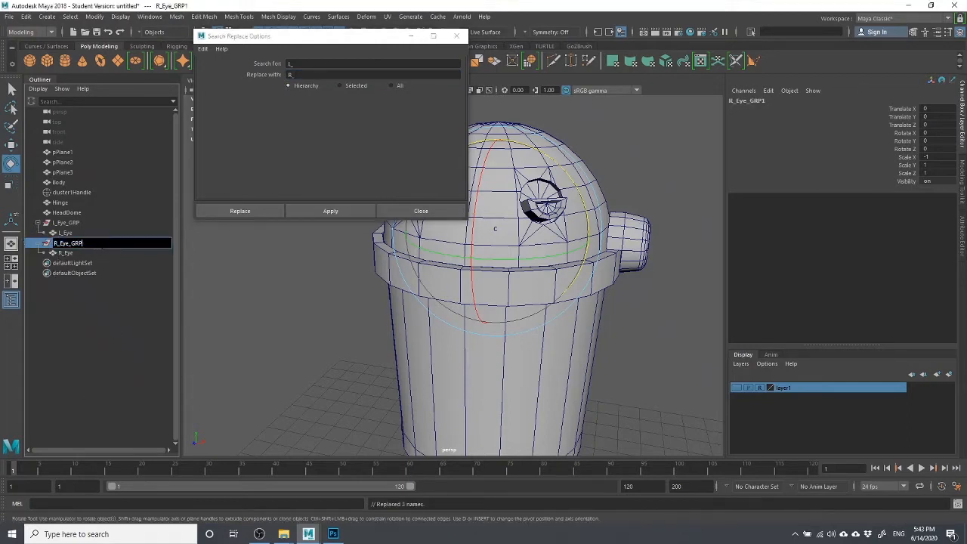
key("Return")
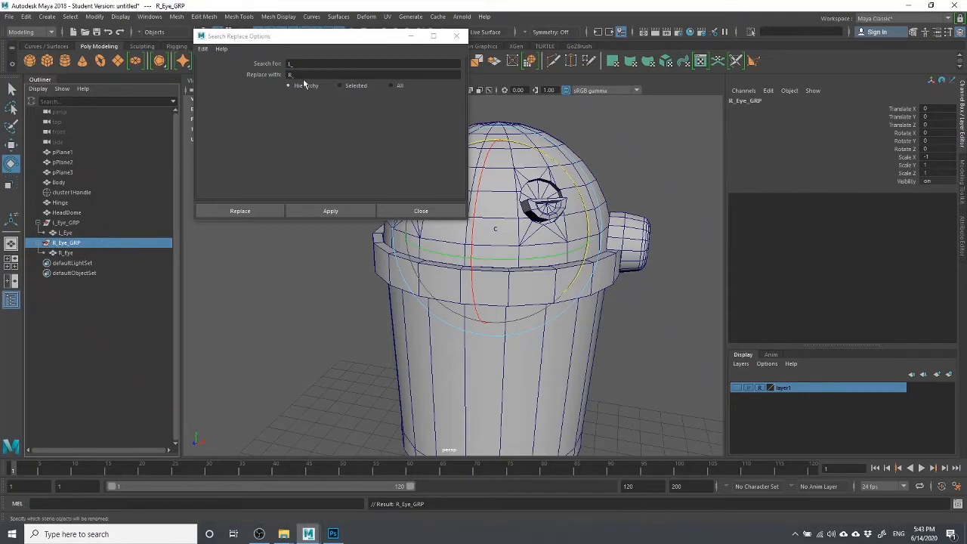
double_click(75, 244)
left_click(79, 244)
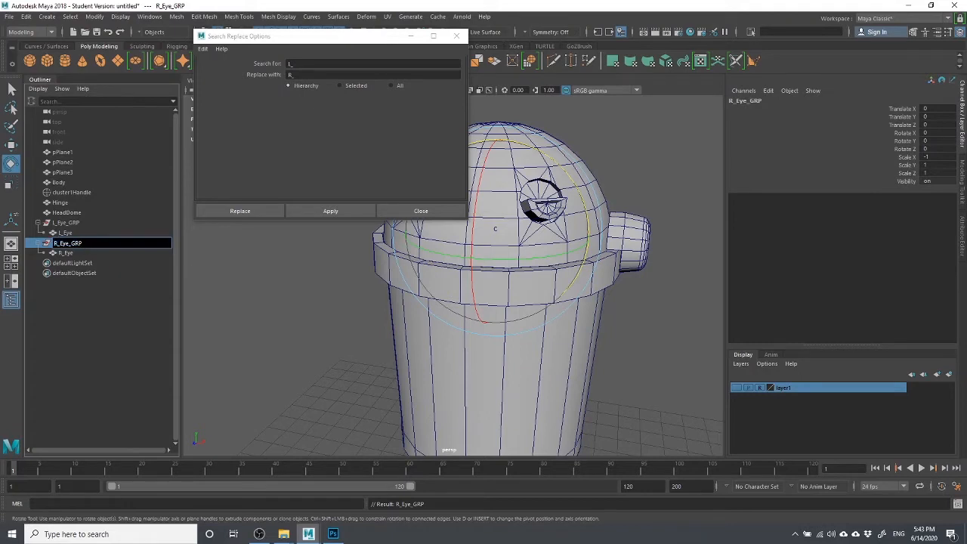
double_click(292, 63)
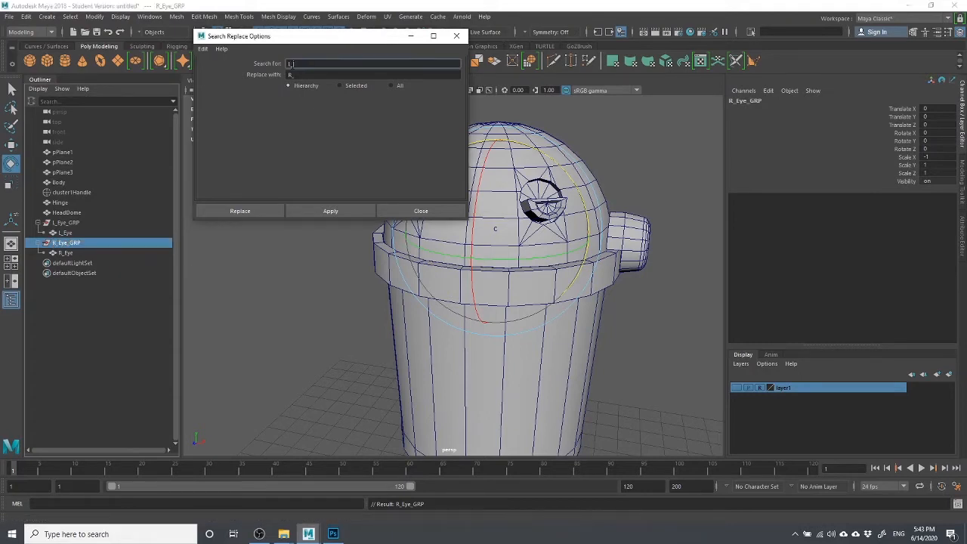
double_click(292, 74)
left_click(419, 214)
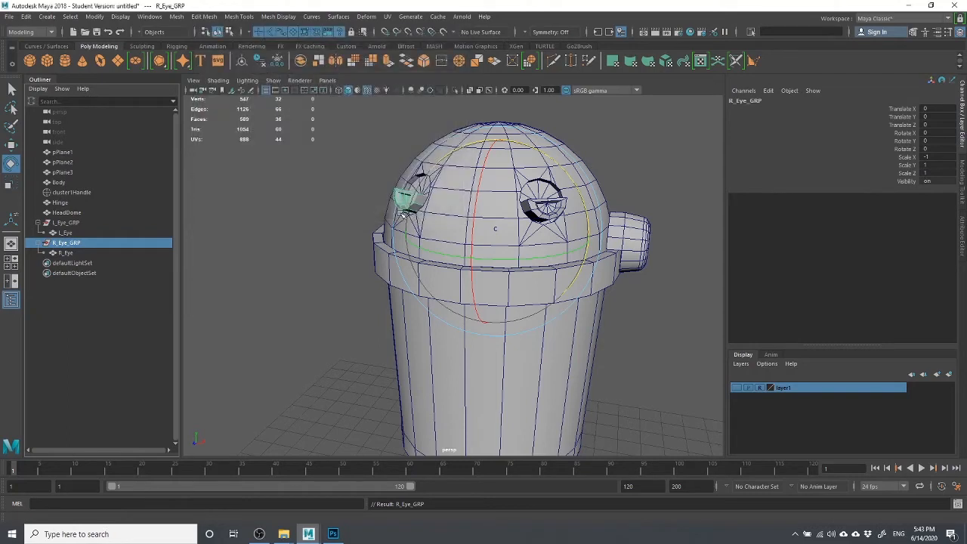
Collapse both eye groups in the hierarchy and parent L_Eye_GRP and R_Eye_GRP under HeadDome.
left_click(308, 281)
scroll(307, 302, "down", 5)
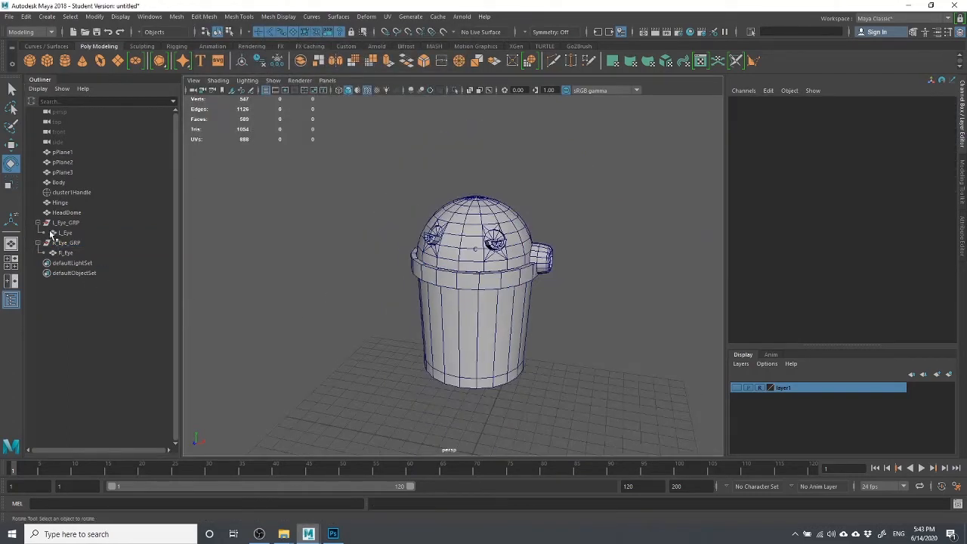
left_click(38, 242)
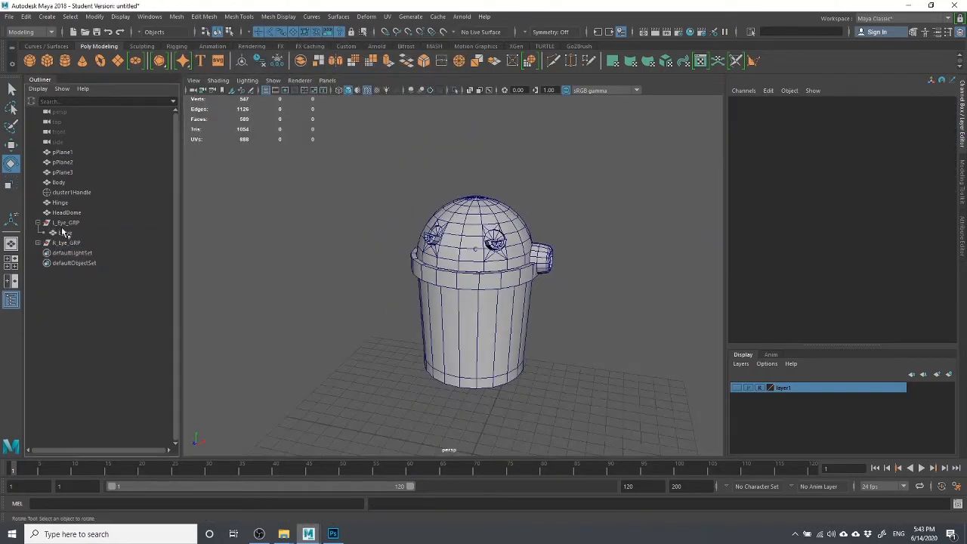
left_click(55, 224)
left_click(40, 225)
left_click(64, 233, "shift")
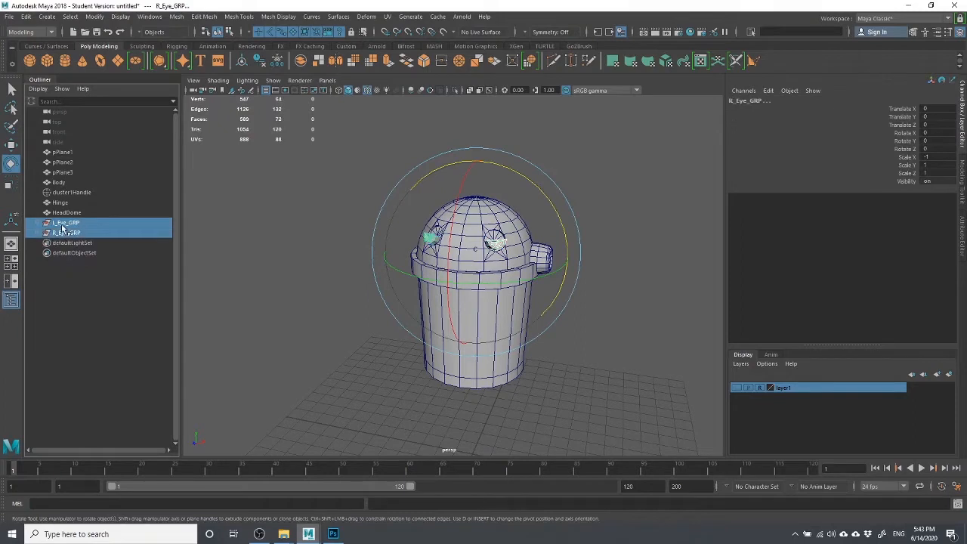
left_click(71, 225)
left_click(73, 233, "shift")
mouse_move(73, 226)
left_mouse_down()
mouse_move(66, 215)
mouse_move(82, 236)
mouse_move(71, 213)
left_mouse_up()
Rotate HeadDome to test that the parented eyes follow it, and undo the rotation.
left_click(72, 213)
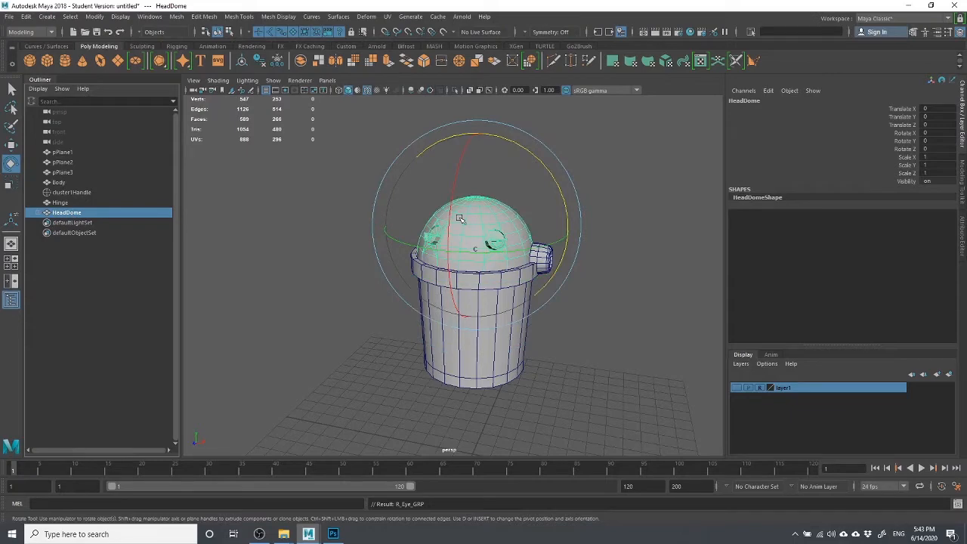
left_click_drag(450, 204, 549, 180)
key("ctrl+z")
key("ctrl+z")
Expand HeadDome's hierarchy and examine its eye groups and pivot position from several angles.
scroll(559, 249, "up", 5)
left_click_drag(595, 257, 531, 271, "alt")
key("w")
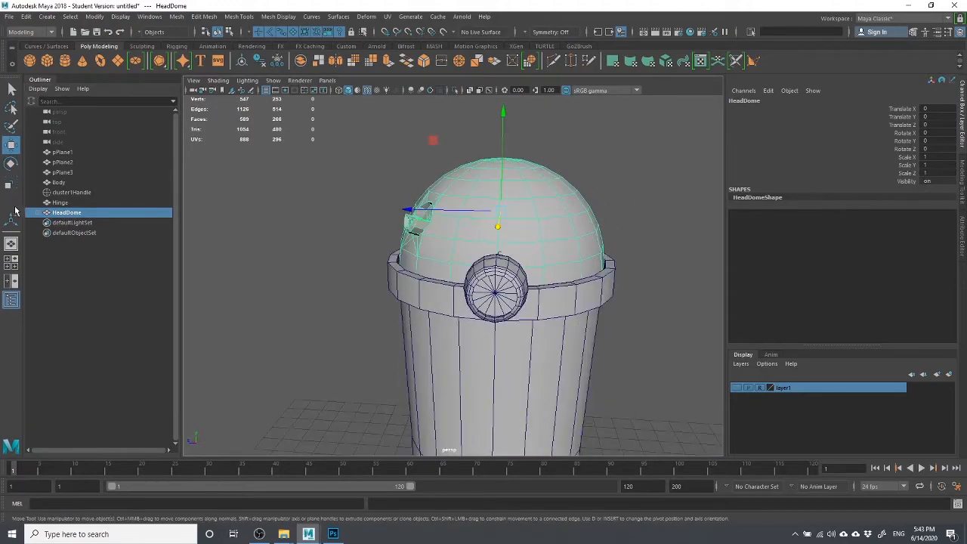
left_click(40, 214)
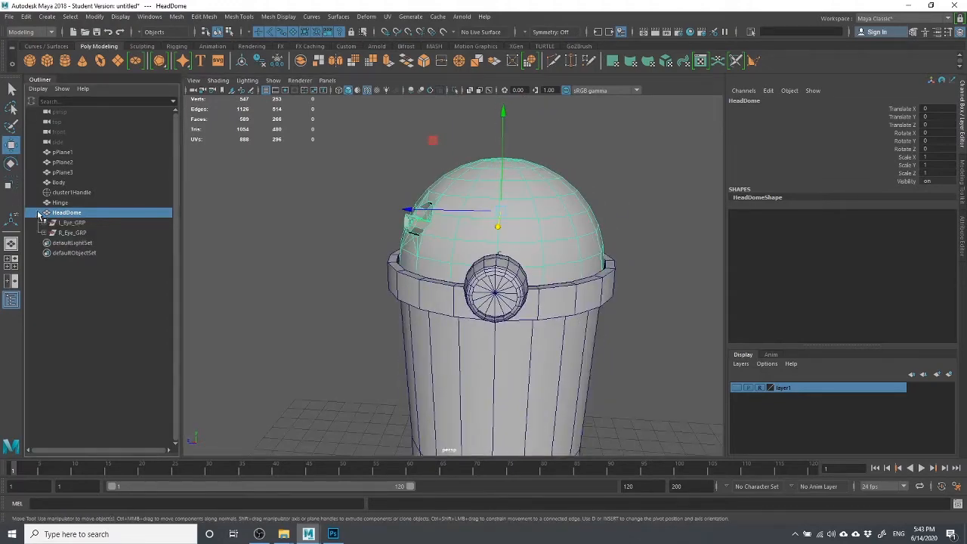
left_click(636, 164)
left_click_drag(523, 251, 553, 260, "alt")
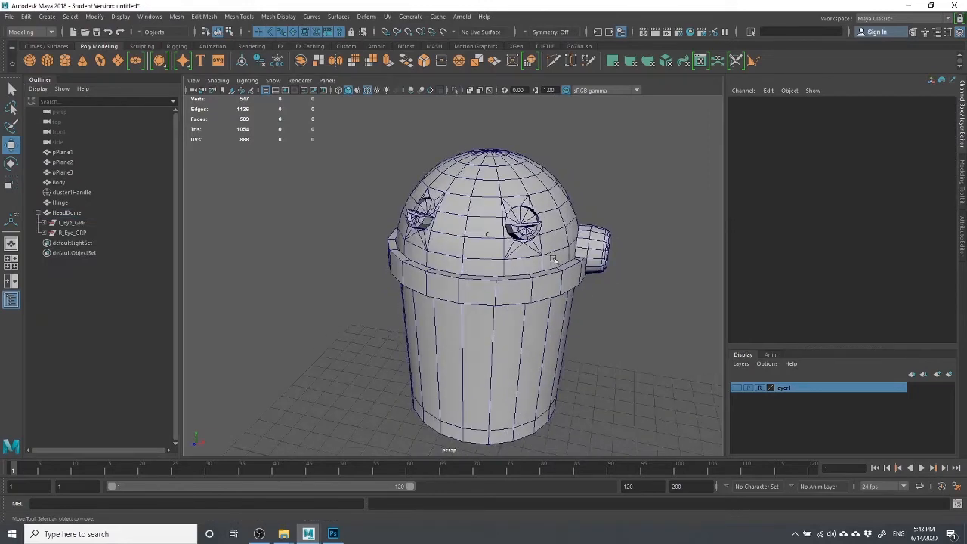
left_click(498, 243)
scroll(487, 237, "up", 3)
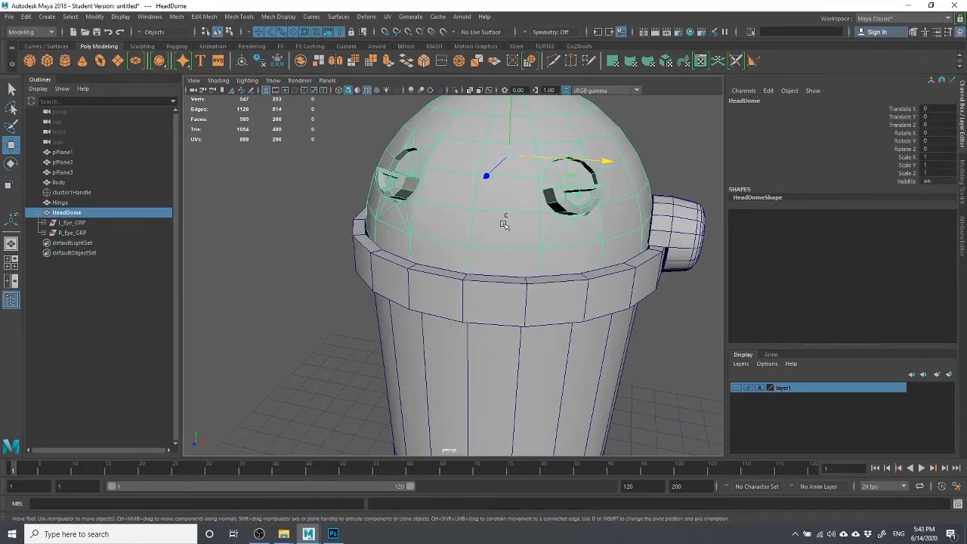
left_click(322, 211)
left_click(498, 219)
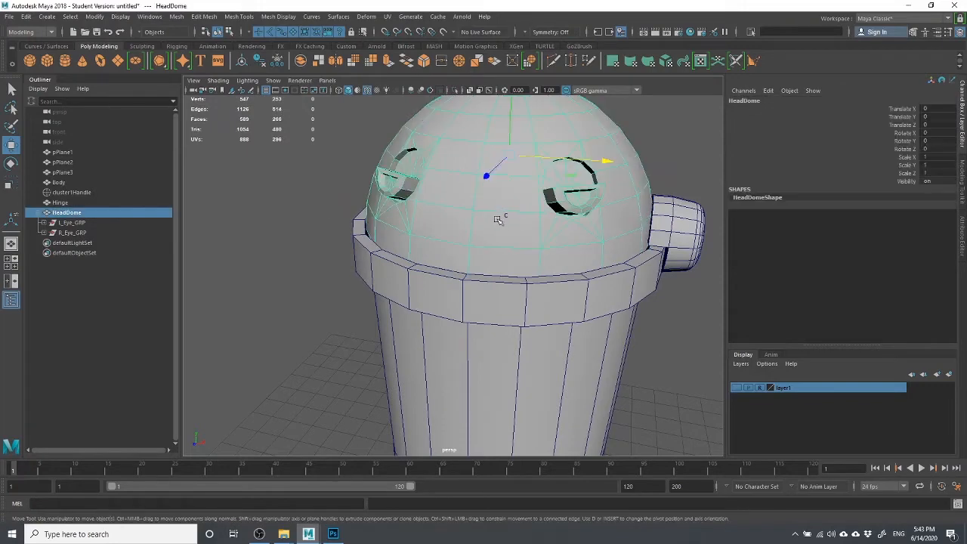
Try a cluster on the inner edge loop of the Body's upper rim, moving it upward, and undo both.
left_click(326, 245)
left_click(355, 234)
right_click(341, 233)
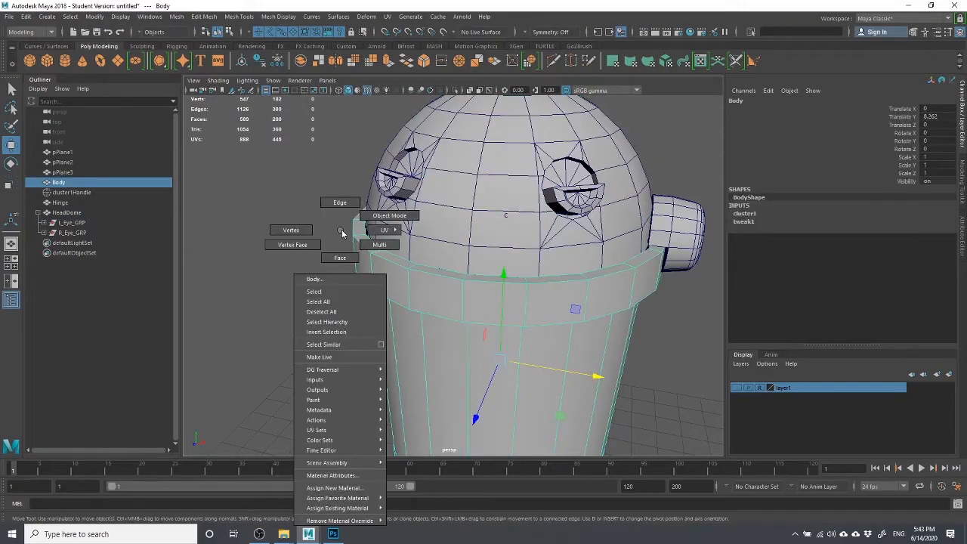
left_click(340, 202)
double_click(423, 270)
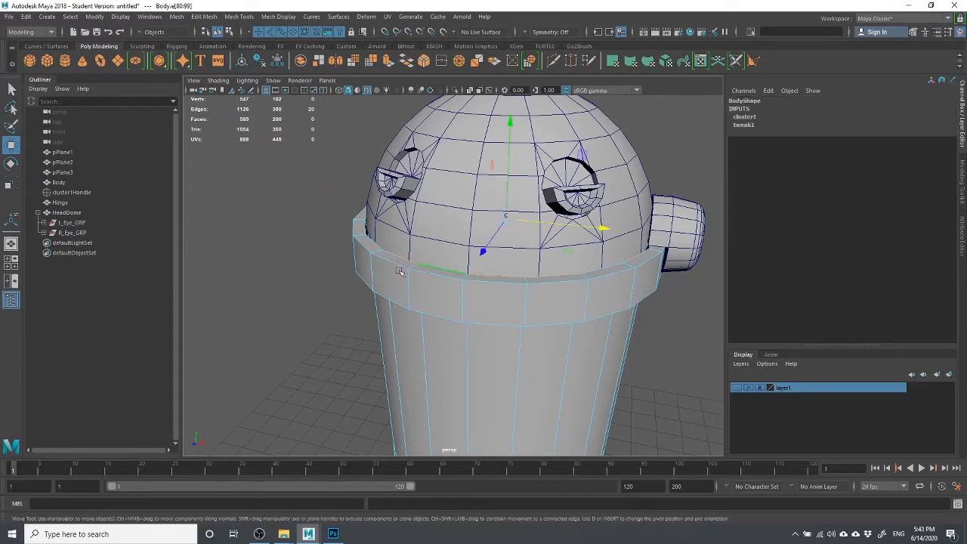
left_click_drag(443, 272, 423, 272, "alt")
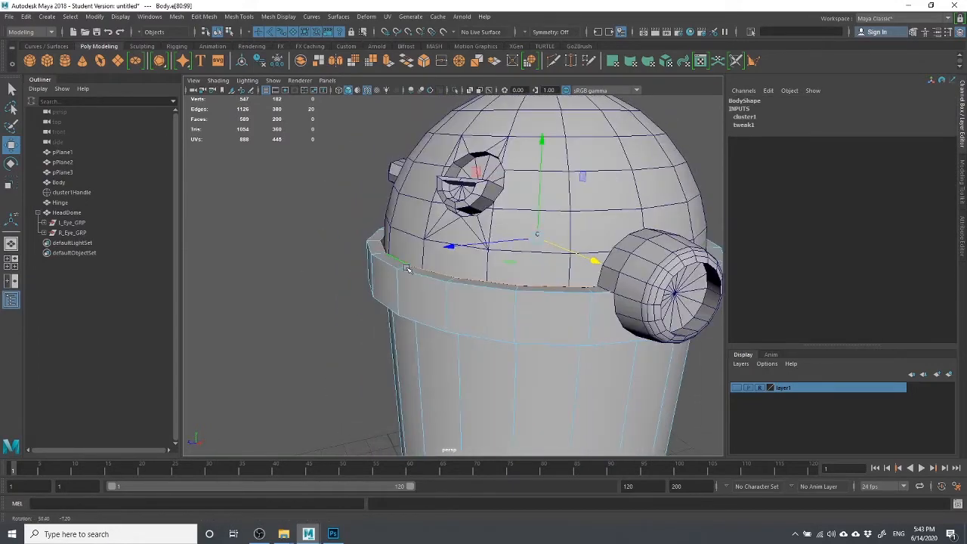
left_click(363, 17)
left_click(389, 52)
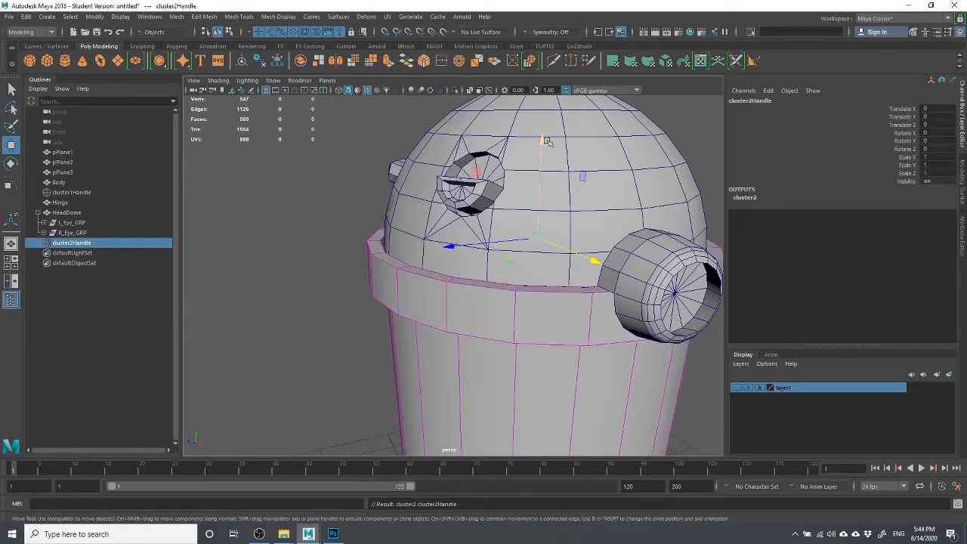
mouse_move(544, 140)
left_mouse_down()
mouse_move(544, 77)
mouse_move(543, 127)
left_mouse_up()
key("ctrl+z")
key("ctrl+z")
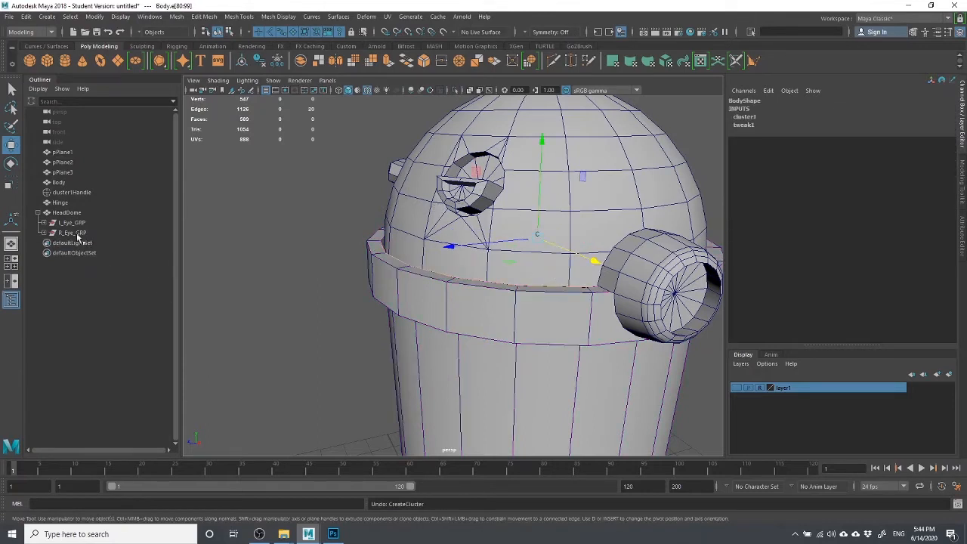
Lower HeadDome's pivot and snap it to the existing cluster handle at the centre of the rim.
left_click(335, 275)
left_click(572, 153)
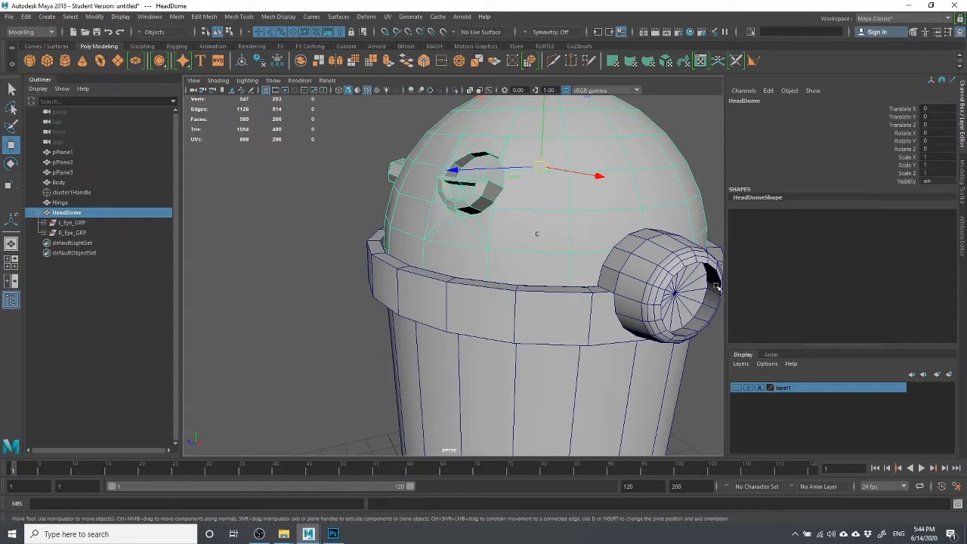
key("d")
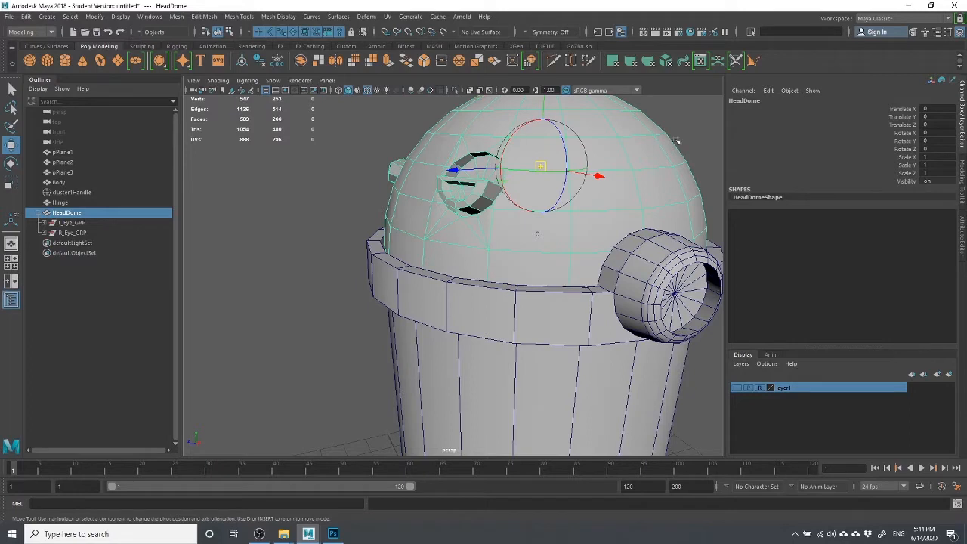
left_click_drag(542, 105, 558, 176)
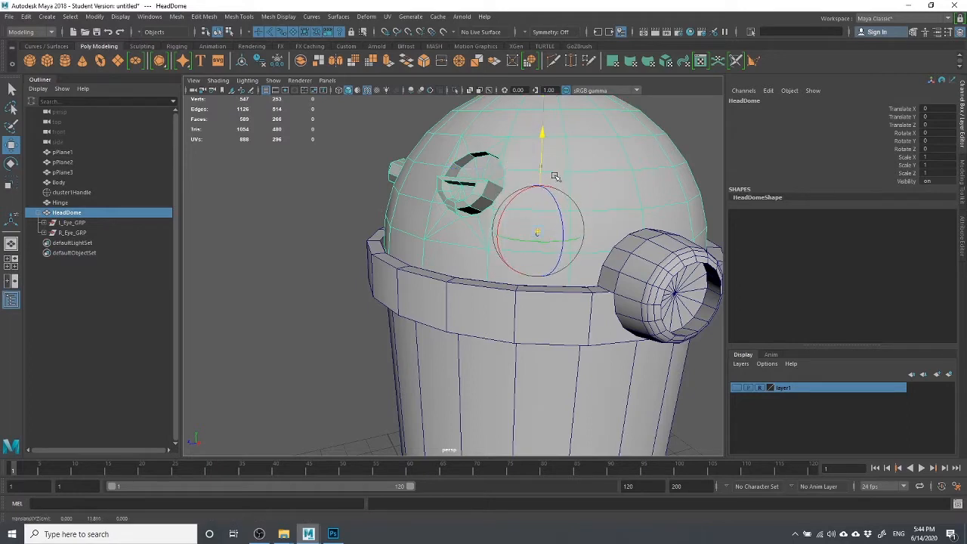
scroll(566, 173, "up", 5)
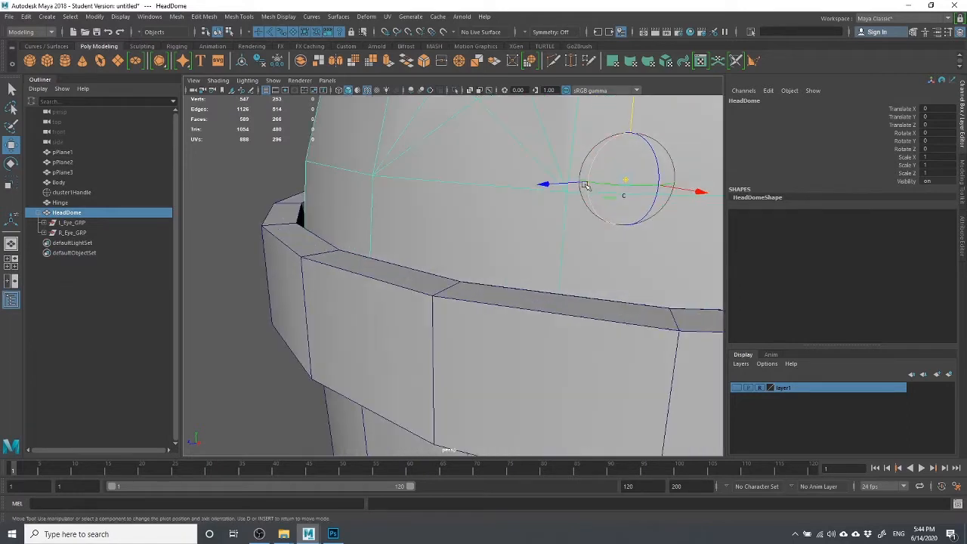
left_click_drag(634, 195, 566, 222, "alt")
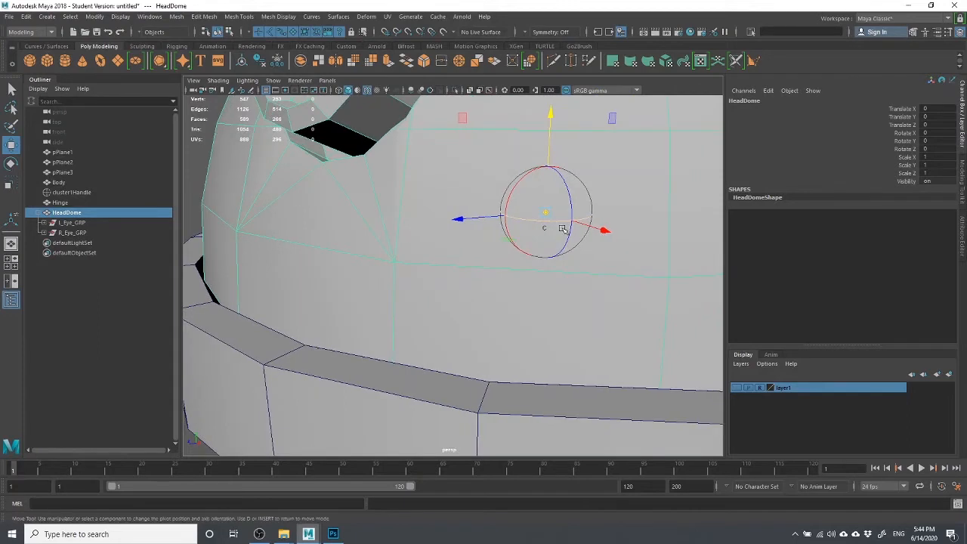
key("v")
left_click_drag(545, 216, 535, 235)
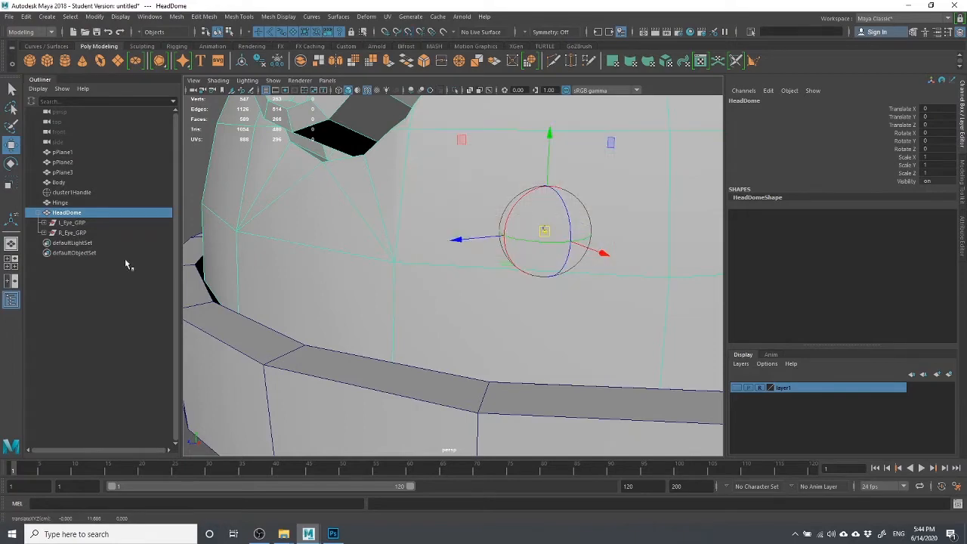
left_click_drag(600, 255, 628, 345, "alt")
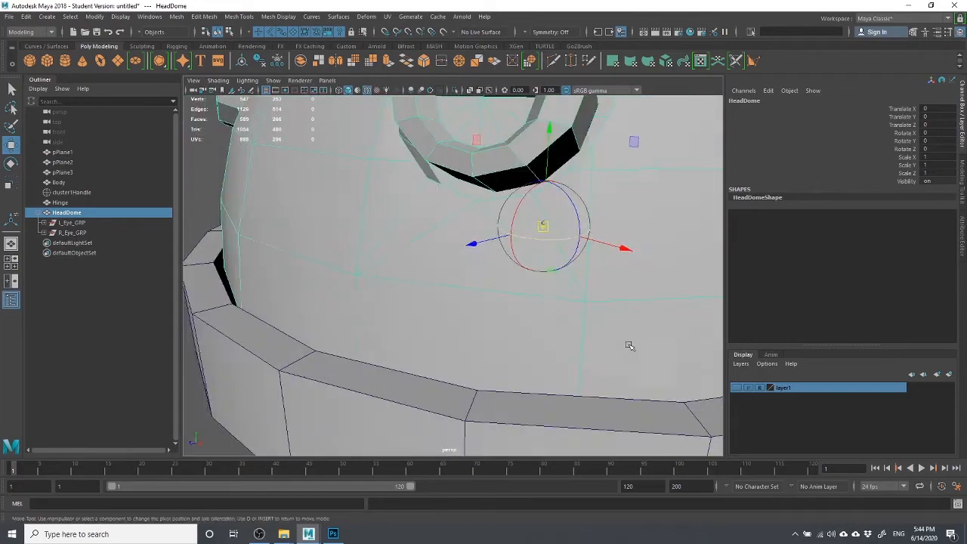
right_click_drag(628, 345, 484, 294, "alt")
key("d")
Test the new pivot by rotating HeadDome open about its X axis, and undo the rotation.
key("e")
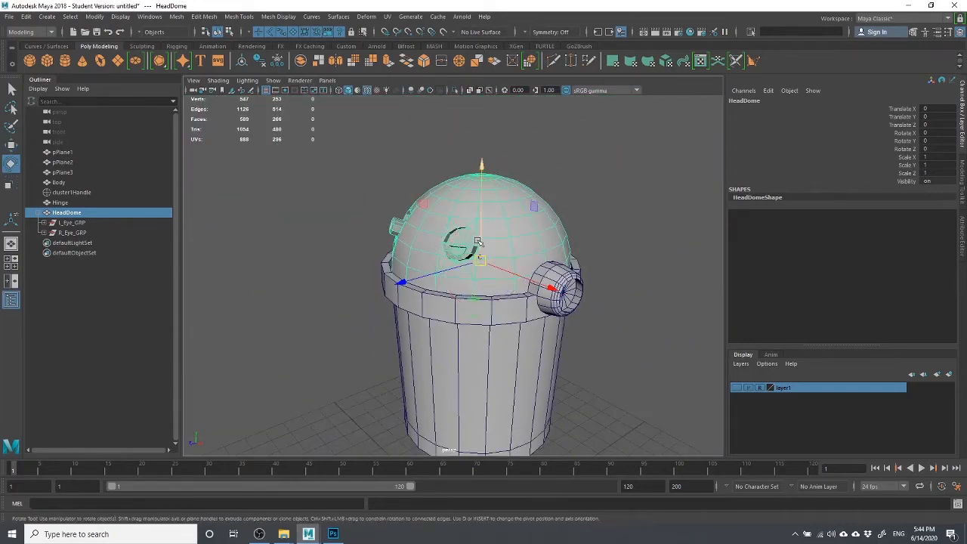
left_click_drag(427, 231, 580, 159)
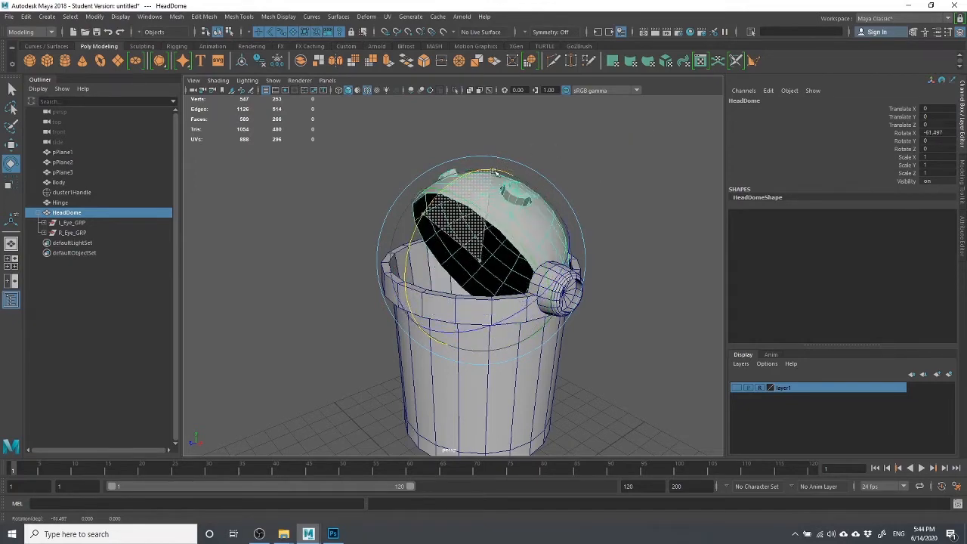
key("ctrl+z")
key("ctrl+z")
left_click(426, 176)
left_click(454, 183)
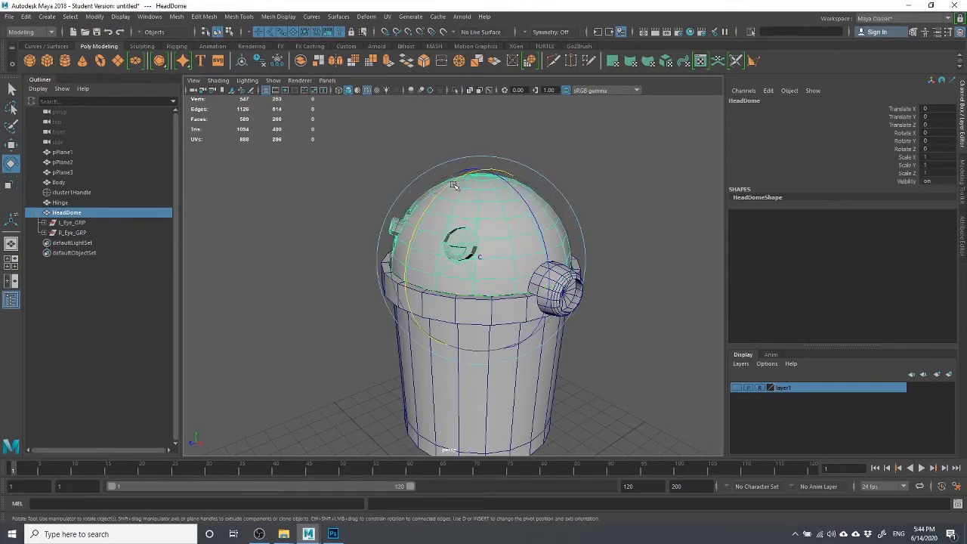
Inspect the head dome, eye and side hinge up close and from above.
scroll(454, 185, "up", 2)
left_click(555, 162)
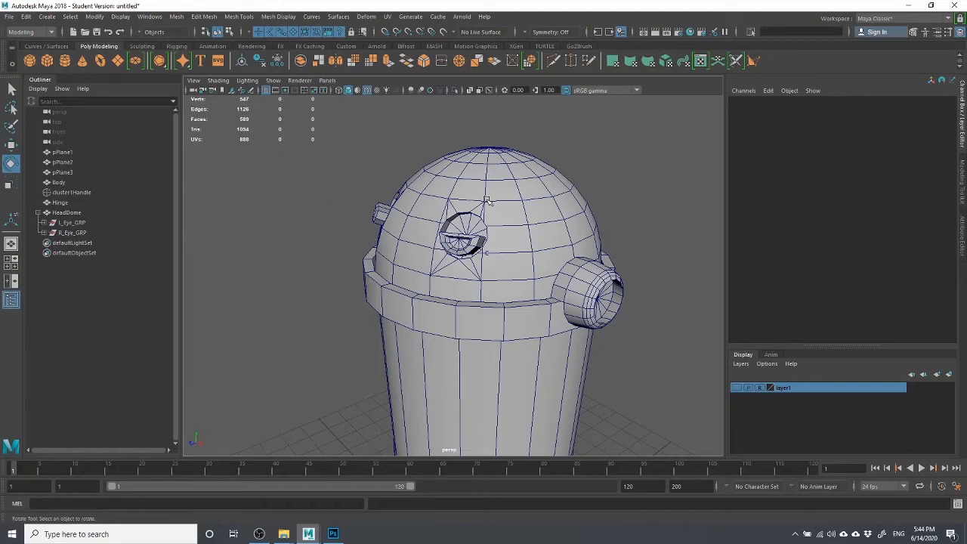
left_click(526, 240)
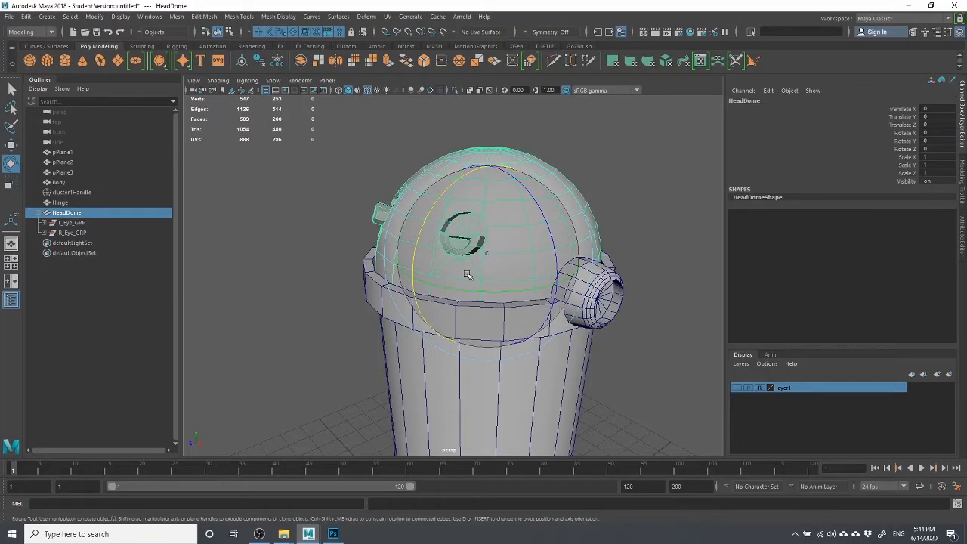
scroll(467, 273, "up", 3)
scroll(465, 264, "down", 4)
left_click(294, 213)
scroll(468, 241, "up", 4)
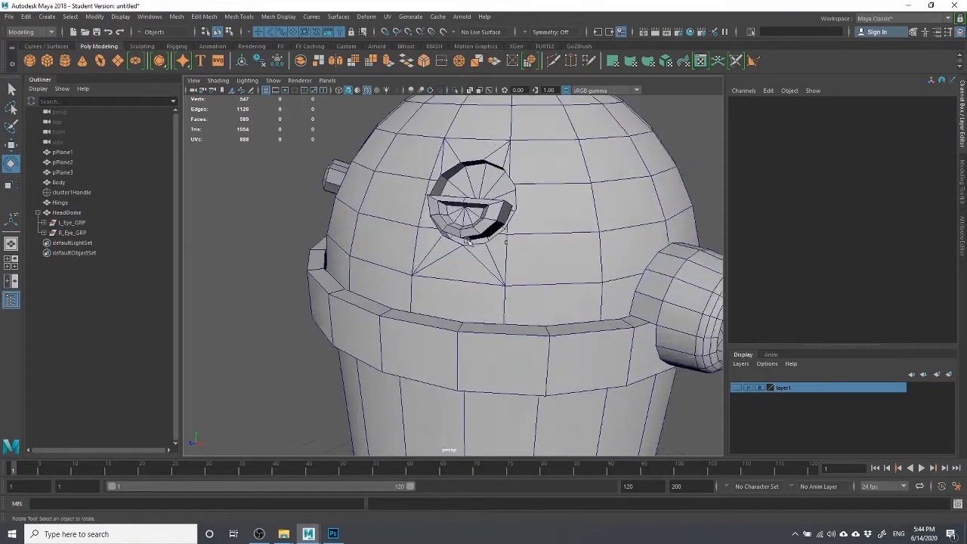
scroll(468, 242, "down", 4)
left_click(455, 192)
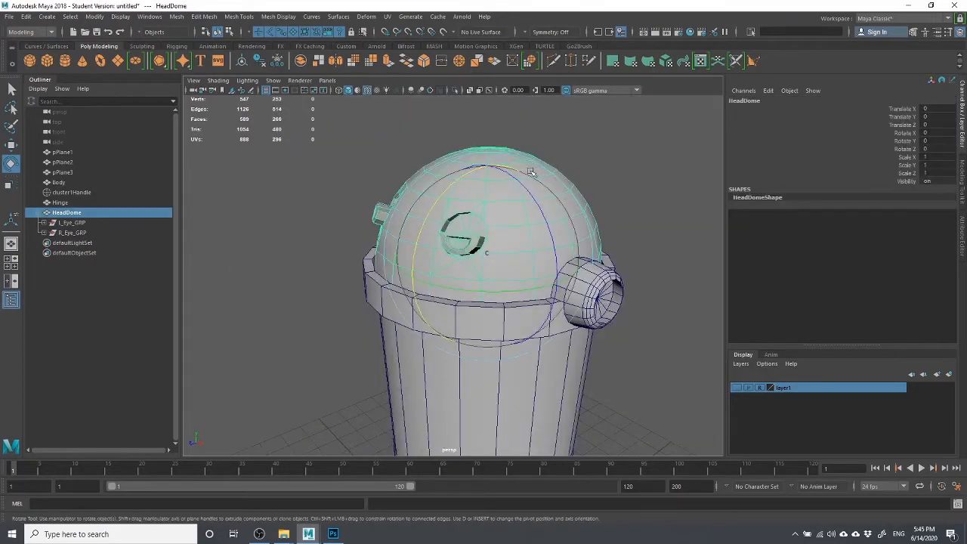
left_click_drag(549, 174, 471, 172)
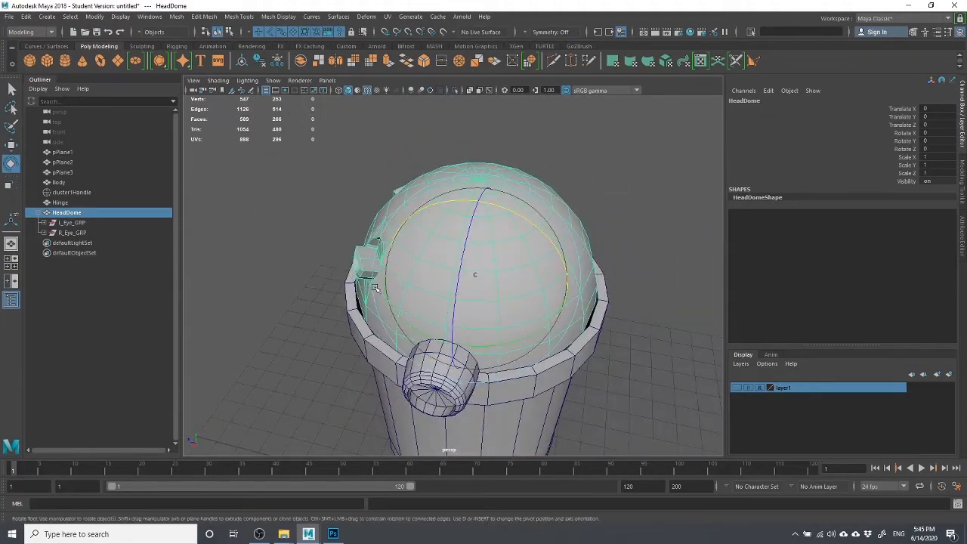
left_click(326, 159)
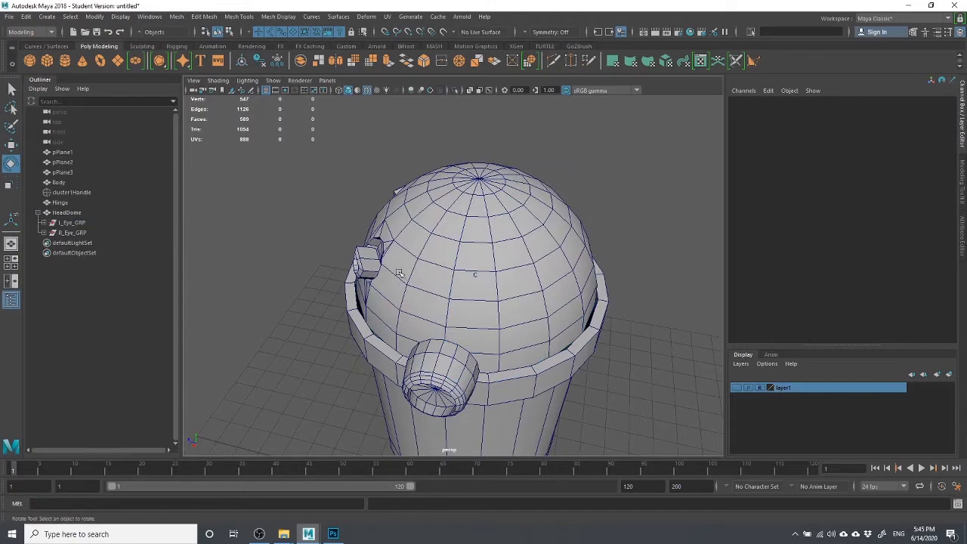
left_click_drag(399, 273, 439, 272, "alt")
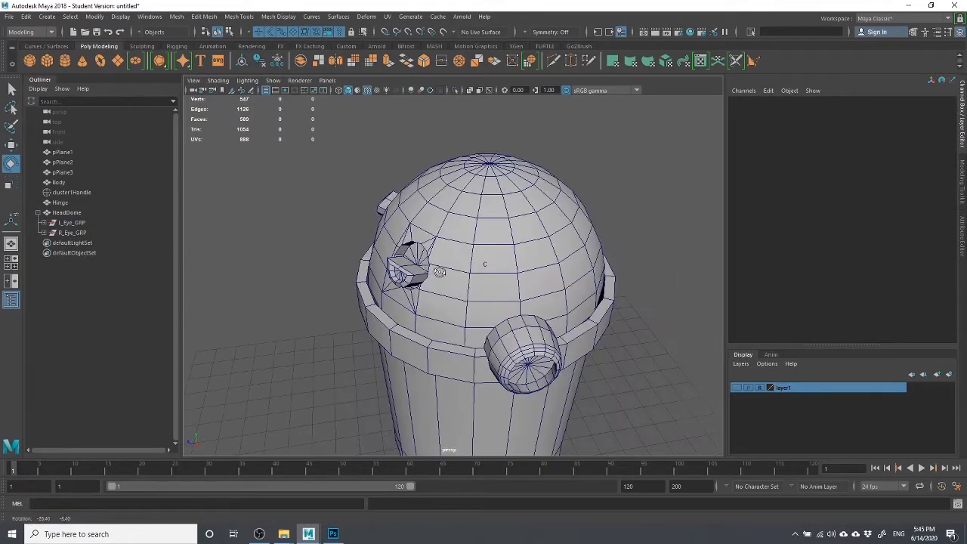
Create a polygon sphere of about 3.1 radius near the robot's base, with 16 axis and 16 height subdivisions.
left_click(29, 61)
scroll(416, 389, "down", 3)
left_click_drag(492, 397, 522, 399)
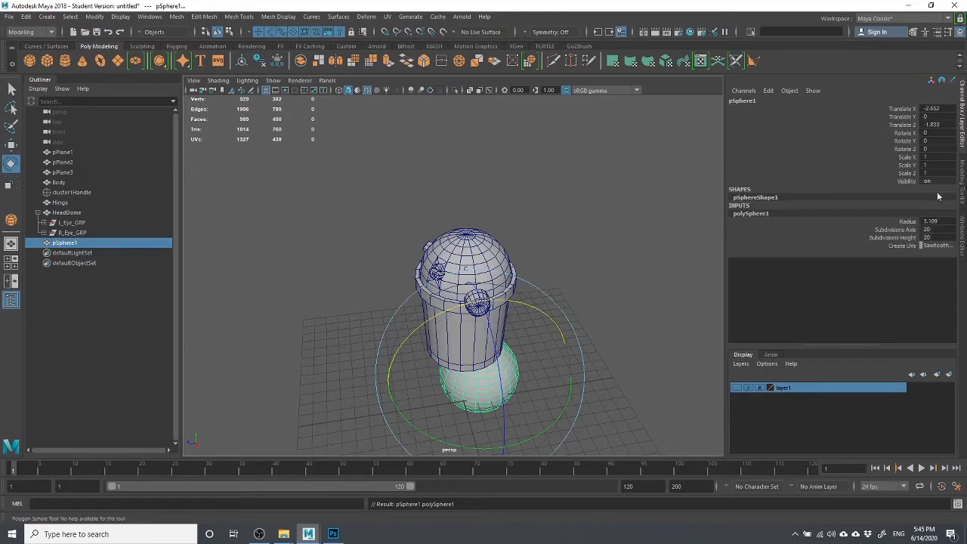
left_click_drag(937, 230, 940, 241)
type("16")
key("Return")
Raise the sphere above the robot's head to a Translate Y of about 15.95.
left_click_drag(639, 314, 639, 254, "alt")
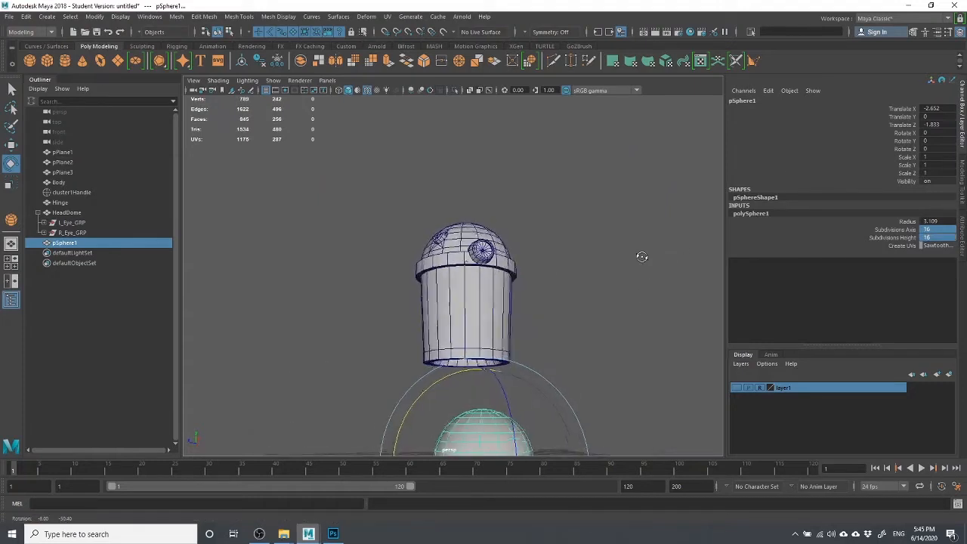
key("w")
left_click_drag(485, 381, 487, 141)
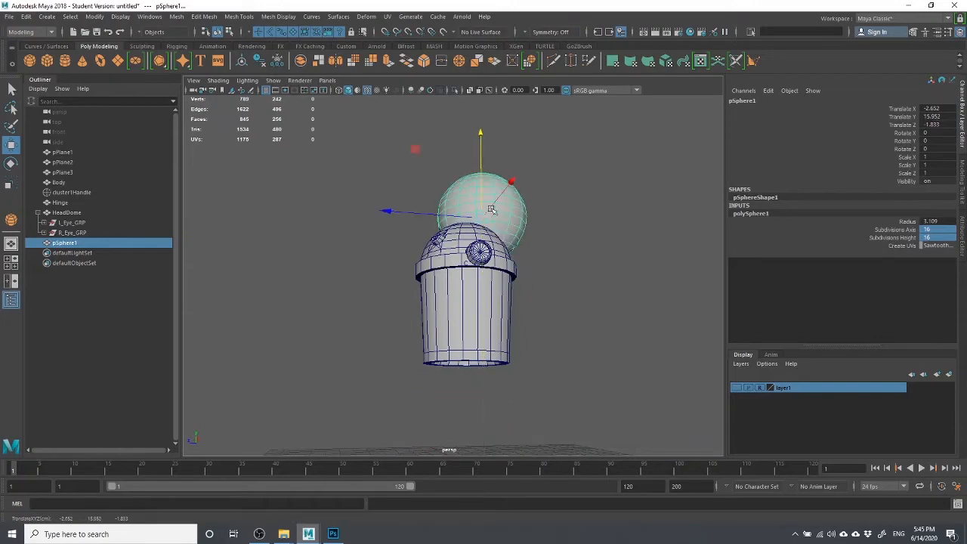
left_click_drag(477, 243, 563, 268, "alt")
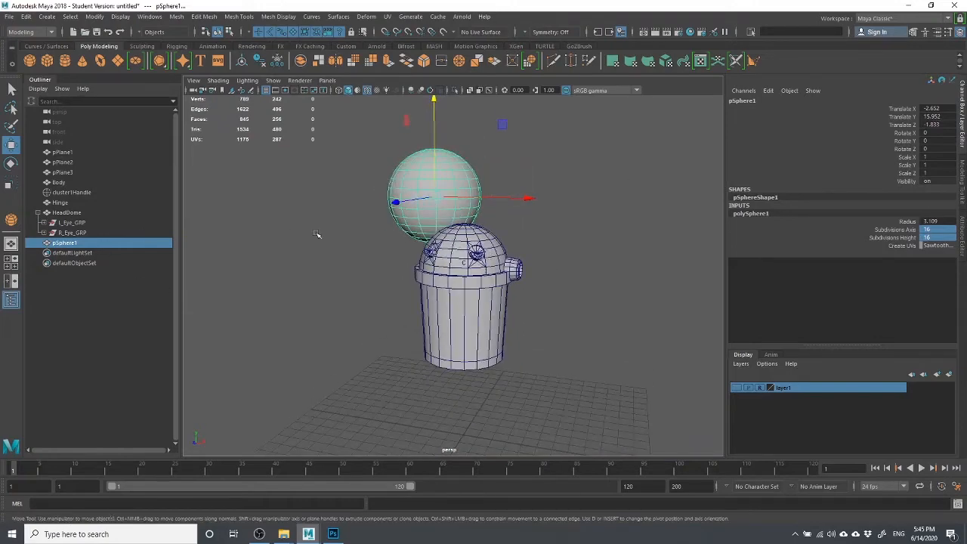
Snap the sphere onto the centre of the head dome, at Translate X 0, Y 11.686, Z 0.
key("v")
left_click_drag(434, 198, 463, 259)
scroll(463, 259, "up", 8)
key("v")
left_click_drag(488, 224, 464, 255)
scroll(539, 233, "down", 5)
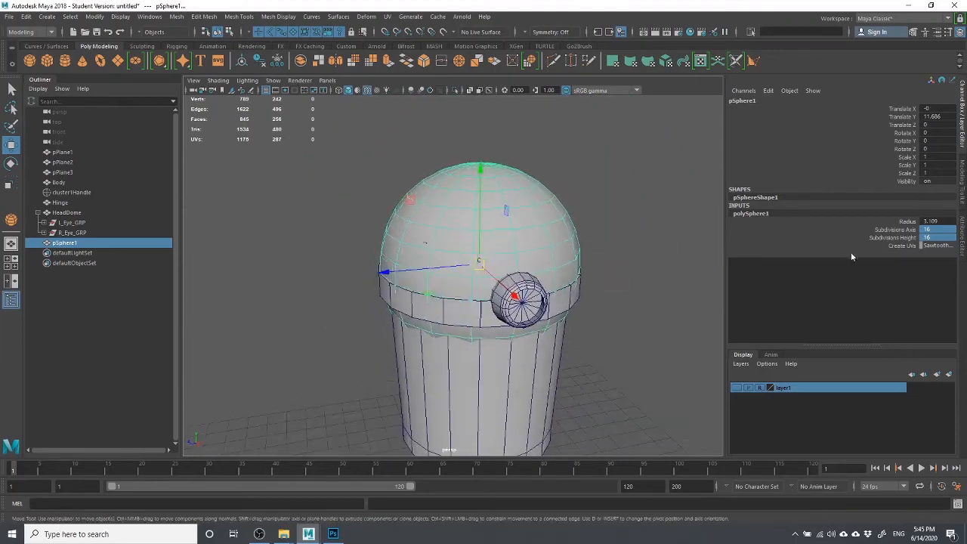
Shrink the sphere to a radius of about 2.509 in wireframe display so it fits inside the dome, and switch it to face selection.
left_click(905, 220)
middle_click_drag(659, 231, 652, 230)
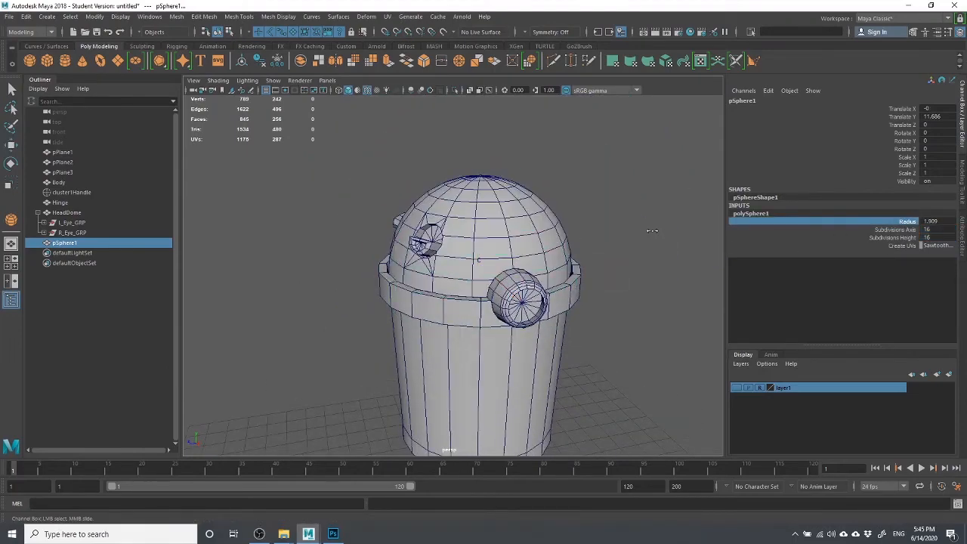
key("4")
scroll(604, 238, "up", 3)
left_click_drag(589, 240, 518, 225, "alt")
middle_click_drag(518, 225, 476, 275)
left_click_drag(476, 274, 294, 175, "alt")
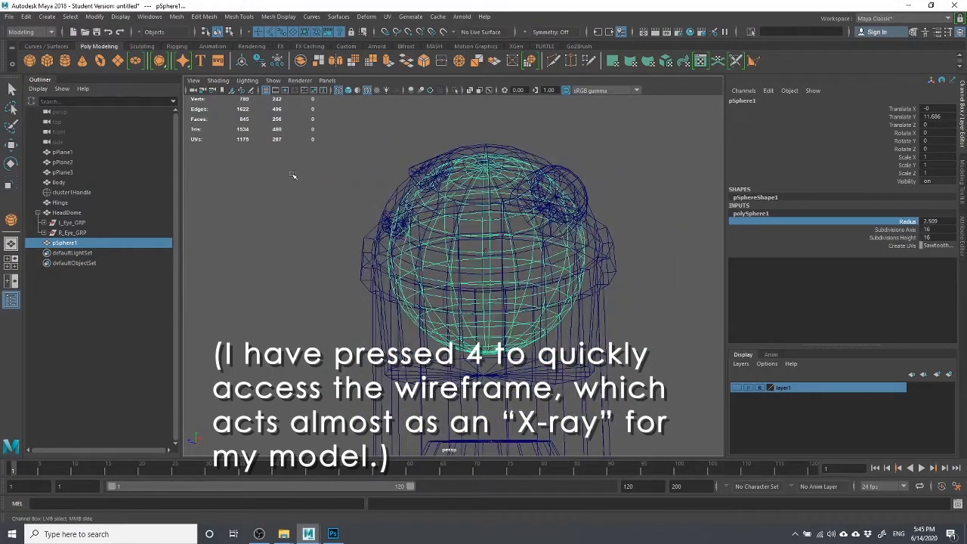
right_click(353, 152)
left_click(354, 179)
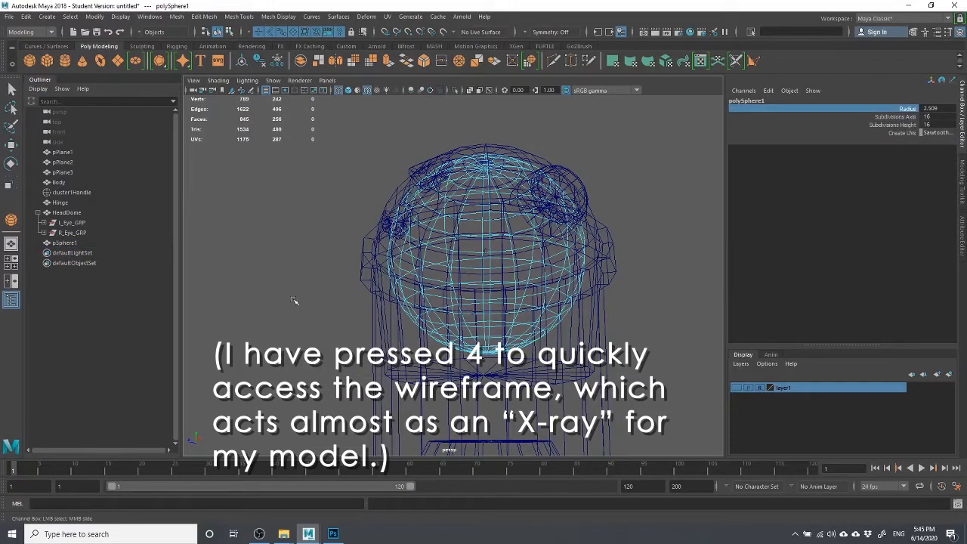
Try to delete the lower faces of the inner sphere, and undo the deletion.
left_click_drag(374, 345, 342, 332, "alt")
left_click_drag(264, 433, 741, 259)
key("w")
key("Delete")
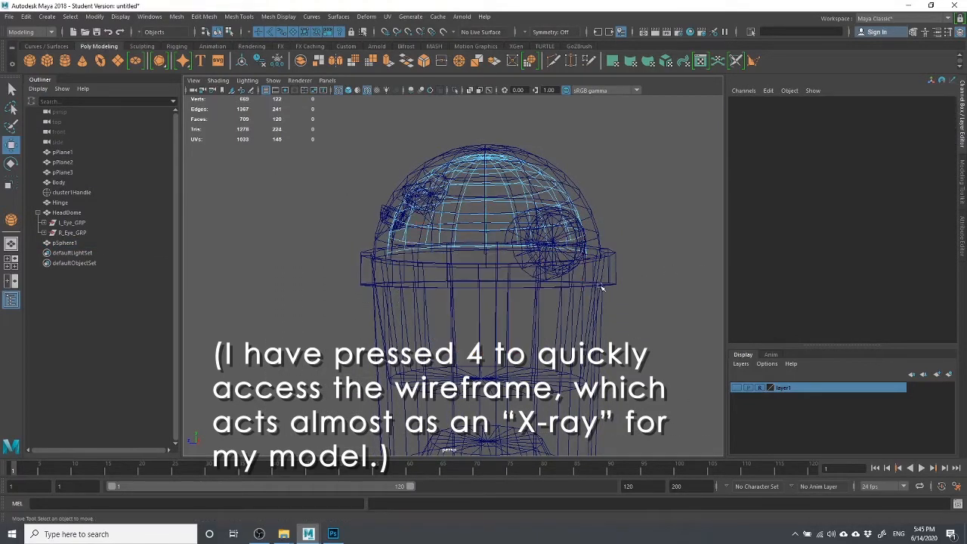
left_click_drag(485, 223, 630, 255, "alt")
key("ctrl+z")
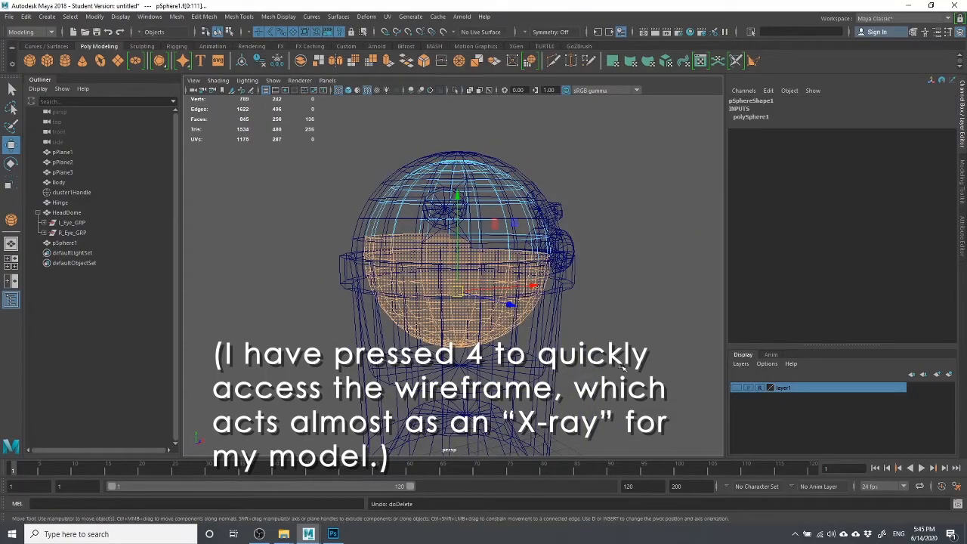
Delete the faces of the sphere's lower half, up to its equator, and return to object selection.
left_click_drag(624, 368, 236, 260)
left_click_drag(466, 334, 175, 261, "alt")
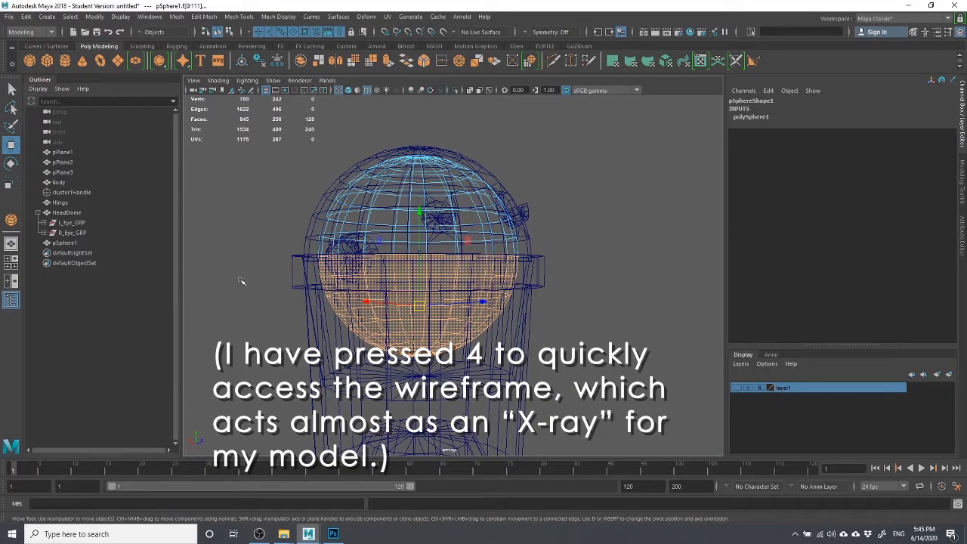
key("Delete")
left_click_drag(567, 300, 454, 319, "alt")
right_click_drag(438, 186, 499, 171)
left_click(555, 174)
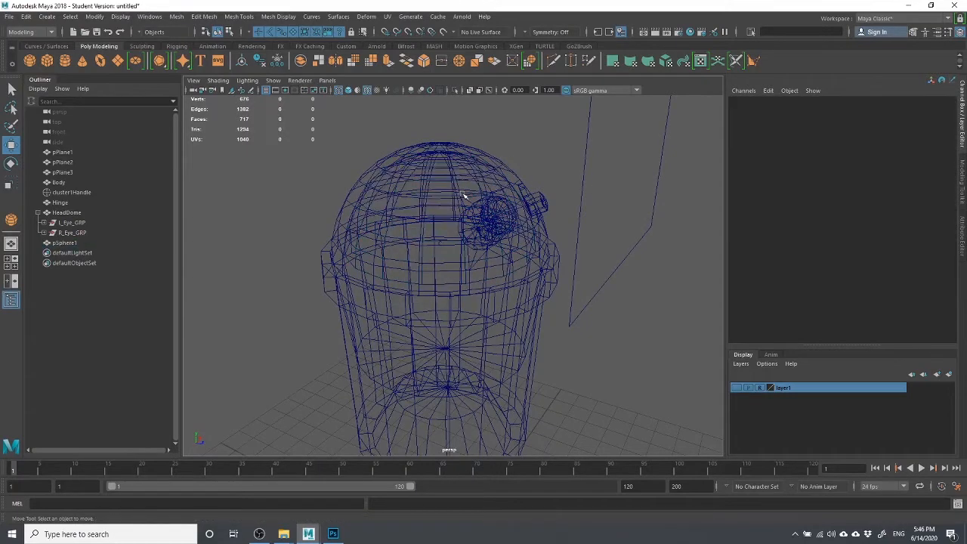
Hide HeadDome in shaded display to expose the inner half-sphere, and undo the hiding.
left_click(464, 196)
key("6")
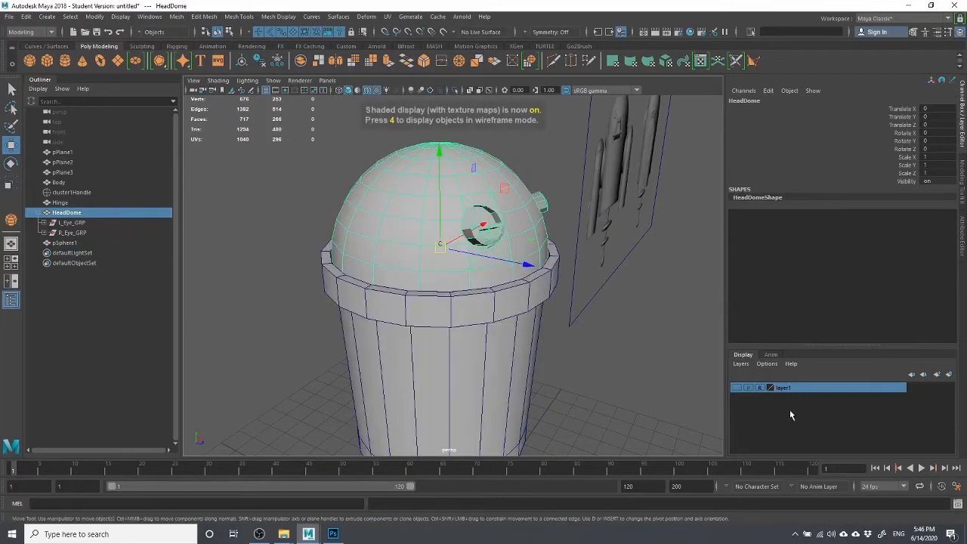
left_click(510, 133)
left_click(476, 171)
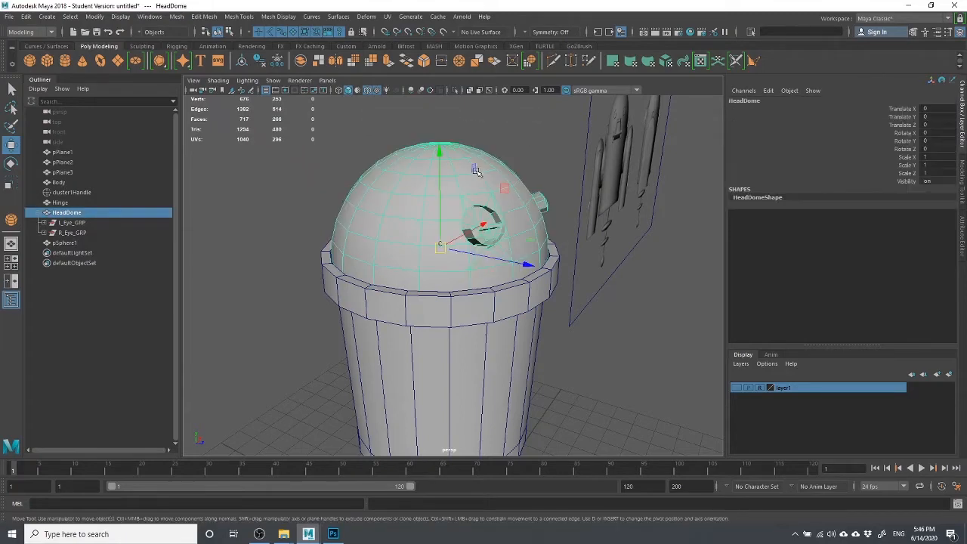
key("ctrl+h")
left_click(434, 181)
left_click_drag(516, 229, 364, 242, "alt")
scroll(401, 258, "up", 4)
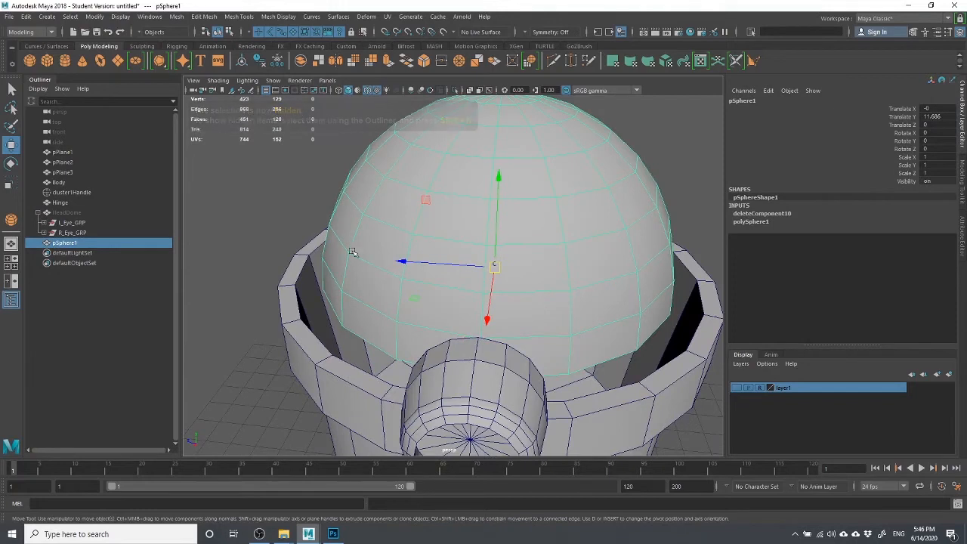
key("ctrl+z")
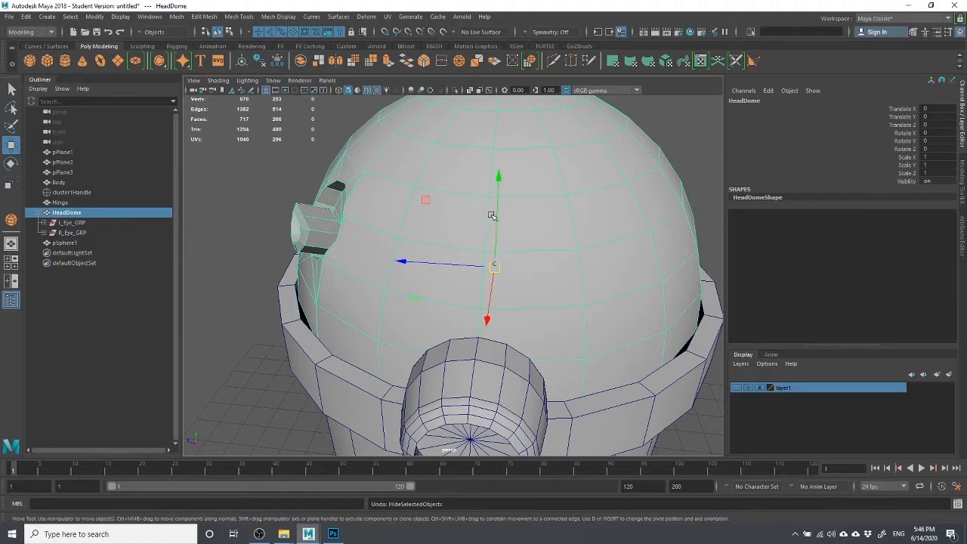
Hide HeadDome again and select the exposed inner half-sphere.
scroll(491, 216, "down", 4)
left_click_drag(493, 217, 551, 232, "alt")
key("ctrl+h")
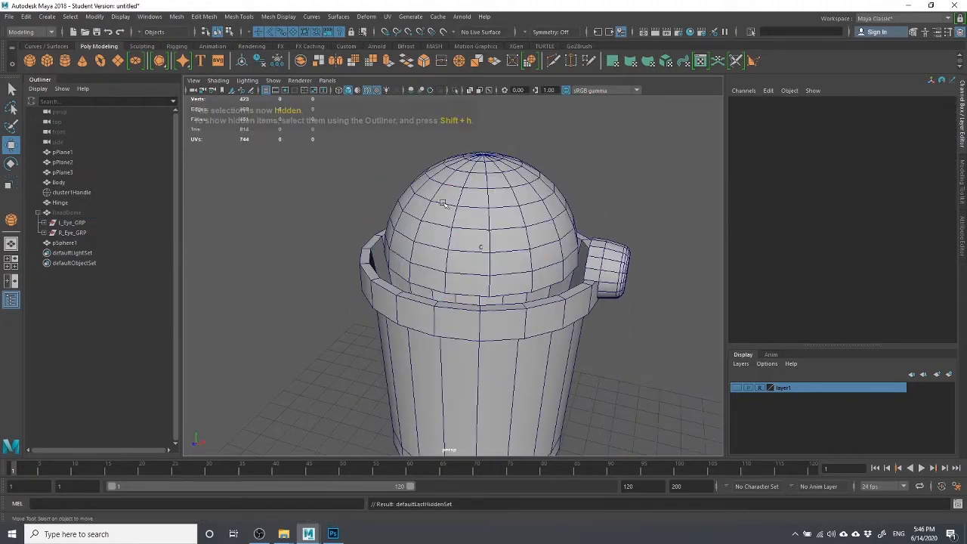
left_click(444, 203)
key("ctrl+z")
key("ctrl+z")
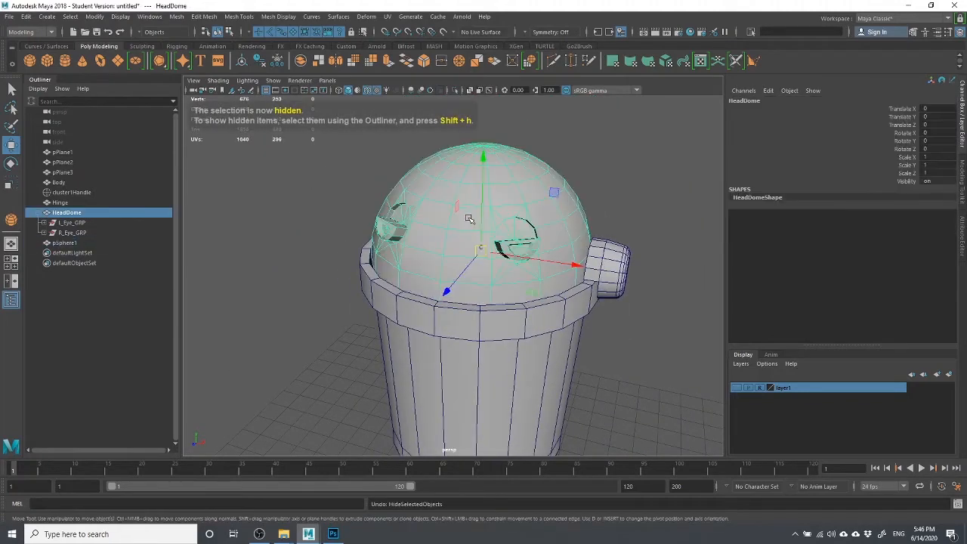
key("ctrl+h")
left_click(453, 200)
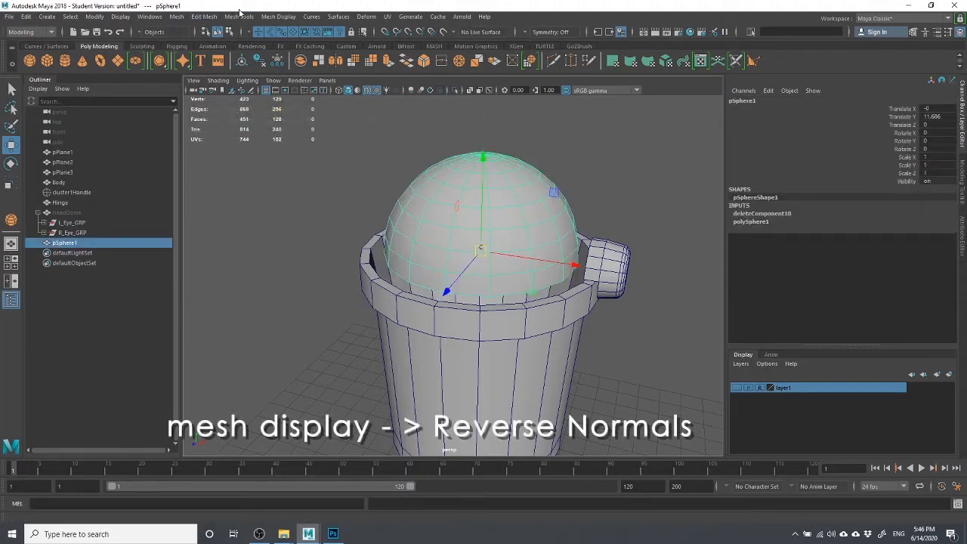
Reverse the normals of the inner half-sphere and check it from below and above.
left_click(278, 16)
left_click(294, 71)
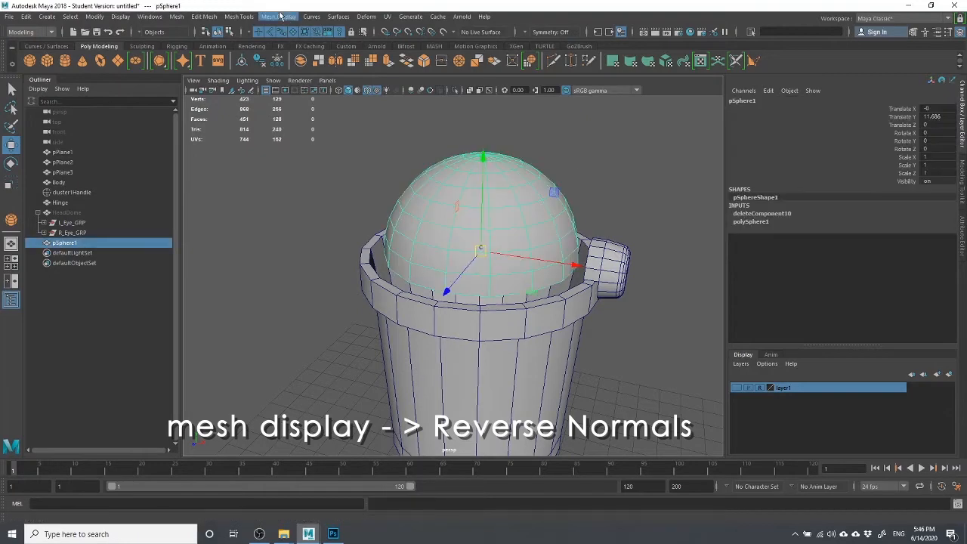
left_click(280, 16)
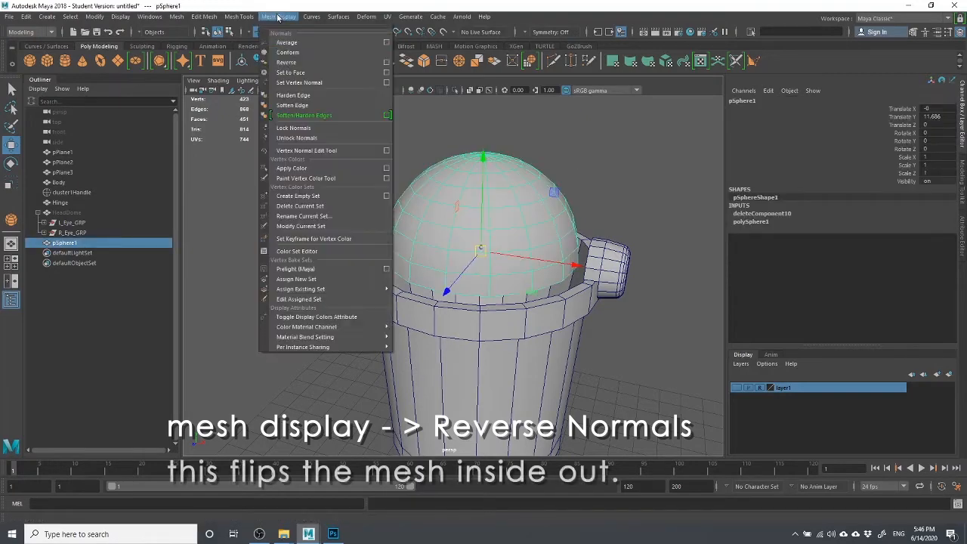
left_click(291, 66)
left_click(665, 180)
left_click_drag(522, 310, 487, 255, "alt")
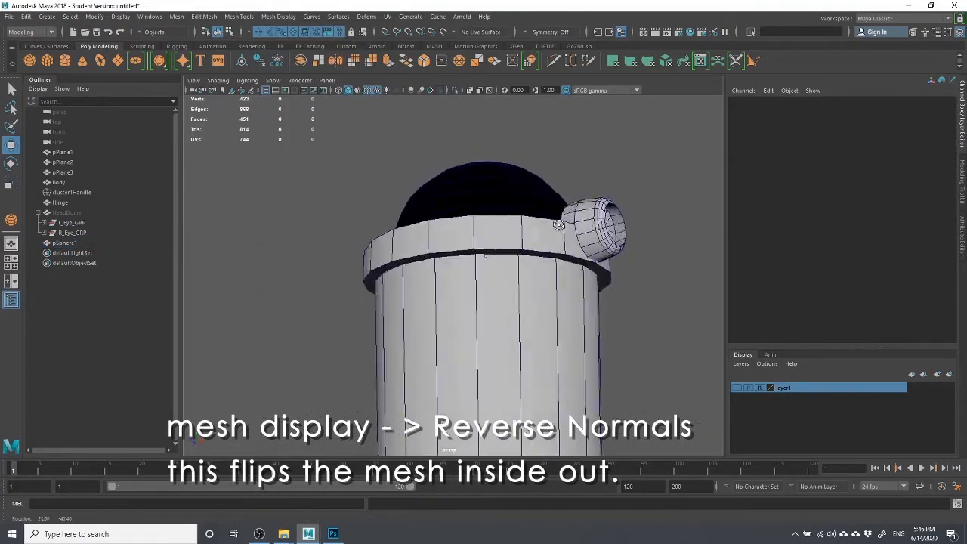
right_click_drag(510, 235, 562, 254, "alt")
middle_click_drag(511, 280, 461, 344, "alt")
mouse_move(461, 342)
left_mouse_down("alt")
mouse_move(457, 335)
mouse_move(478, 351)
left_mouse_up("alt")
mouse_move(479, 353)
right_mouse_down("alt")
mouse_move(444, 323)
mouse_move(484, 362)
right_mouse_up("alt")
middle_click_drag(501, 277, 500, 269, "alt")
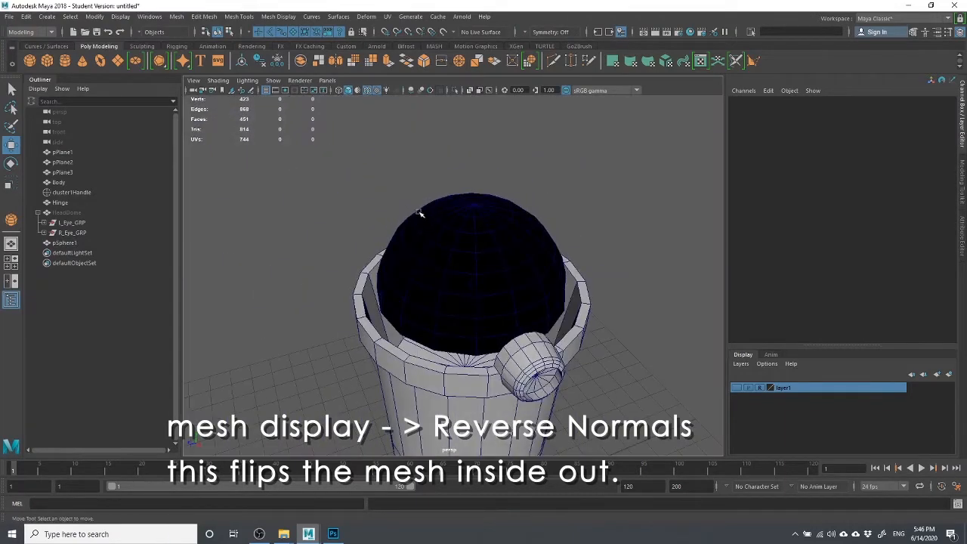
Undo the normal reversal and the hiding of HeadDome.
left_click(406, 219)
key("ctrl+z")
left_click(405, 219)
key("ctrl+z")
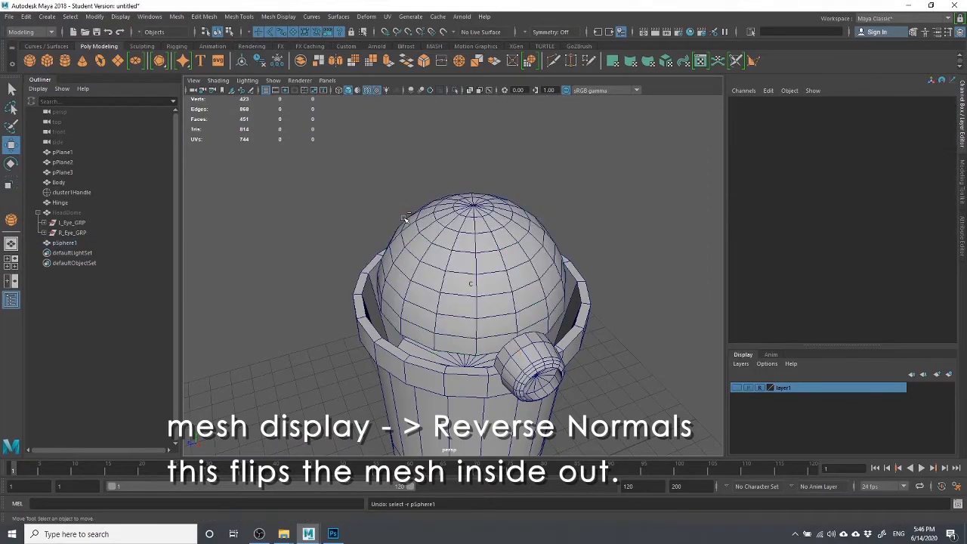
left_click(406, 219)
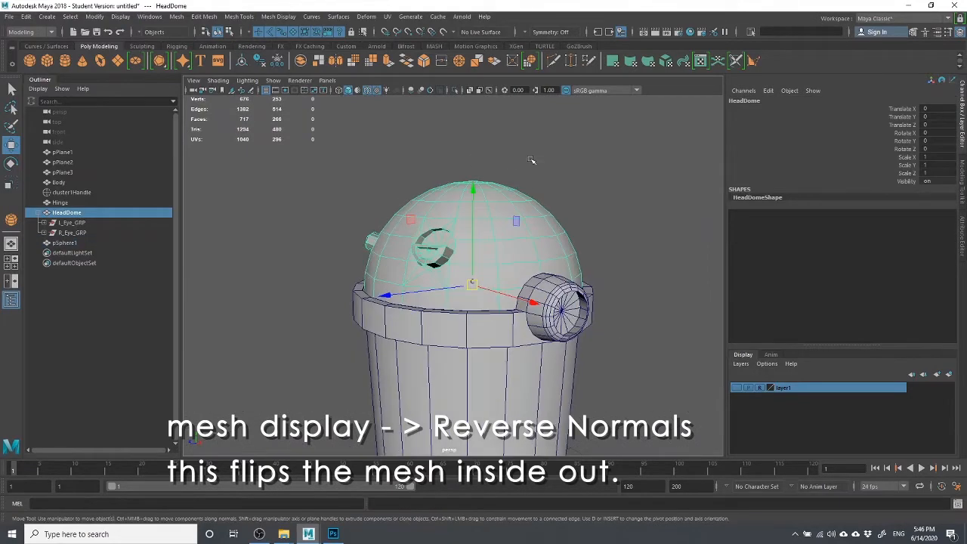
Isolate HeadDome and the inner half-sphere by hiding all unselected objects, and display them shaded.
key("4")
left_click_drag(550, 148, 491, 206, "shift")
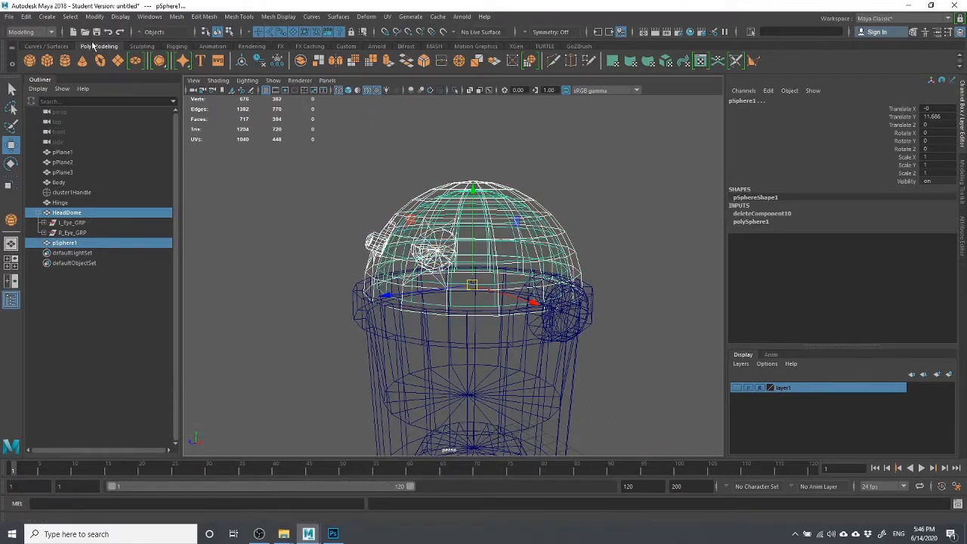
left_click(121, 17)
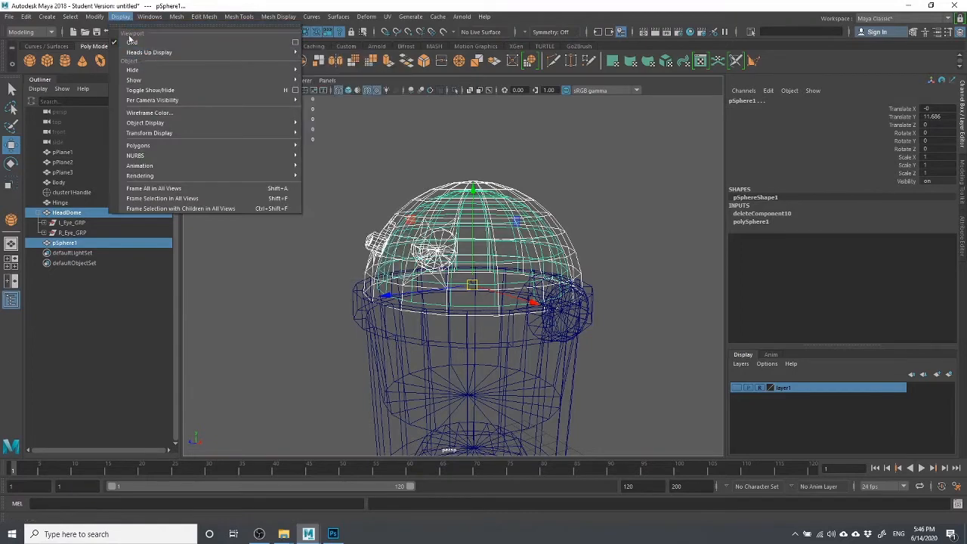
mouse_move(145, 72)
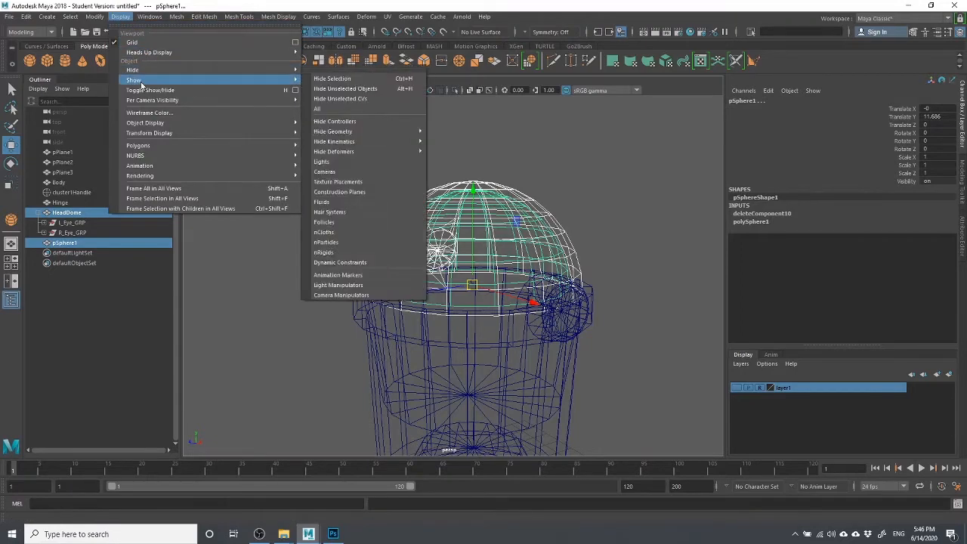
left_click(351, 89)
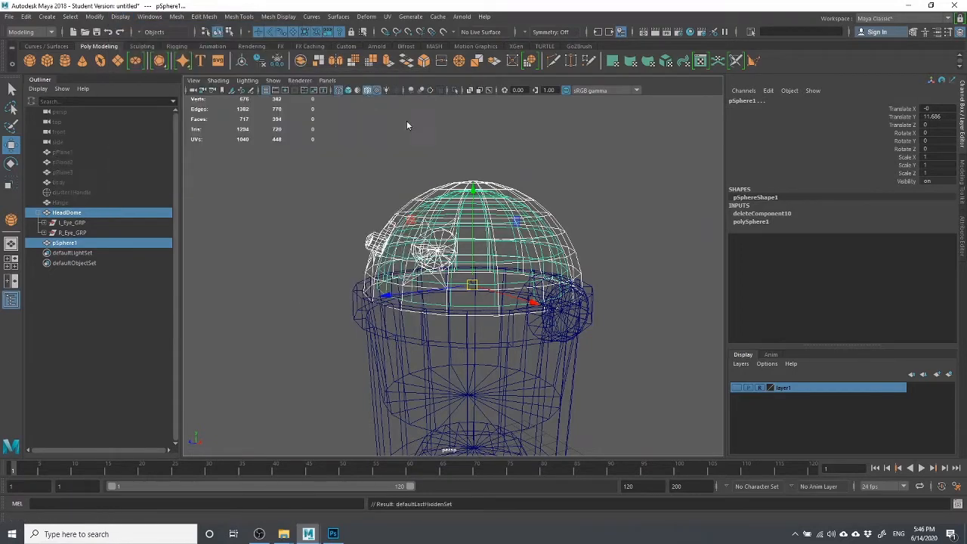
left_click(579, 284)
key("5")
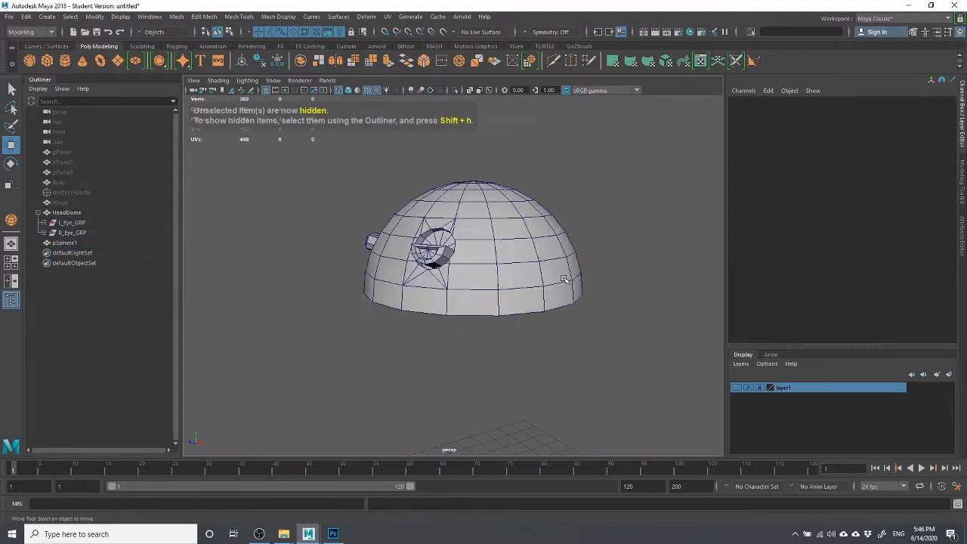
Examine the dome and the inner half-sphere from the front and from underneath.
scroll(567, 280, "up", 3)
mouse_move(554, 275)
left_mouse_down("alt")
mouse_move(571, 167)
mouse_move(560, 206)
left_mouse_up("alt")
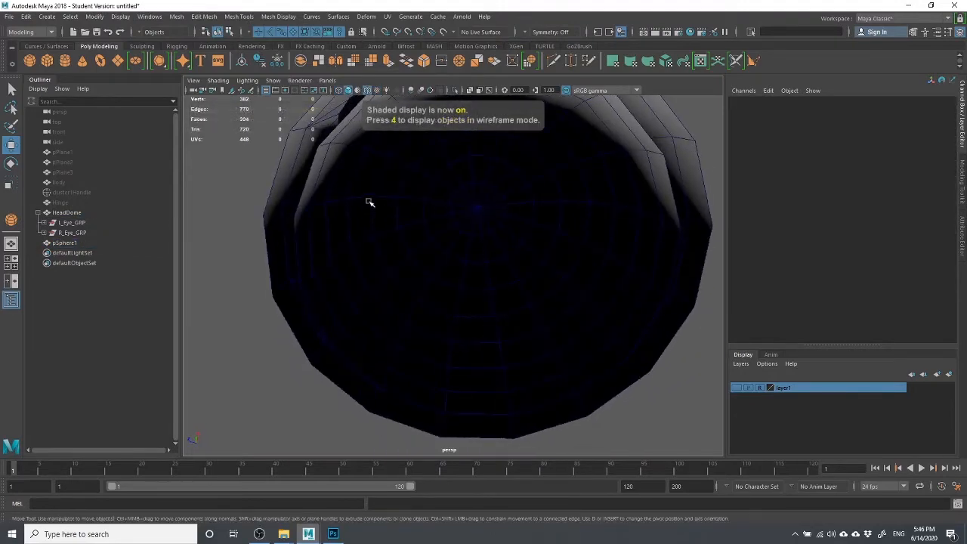
left_click(377, 254)
left_click_drag(417, 269, 399, 335, "alt")
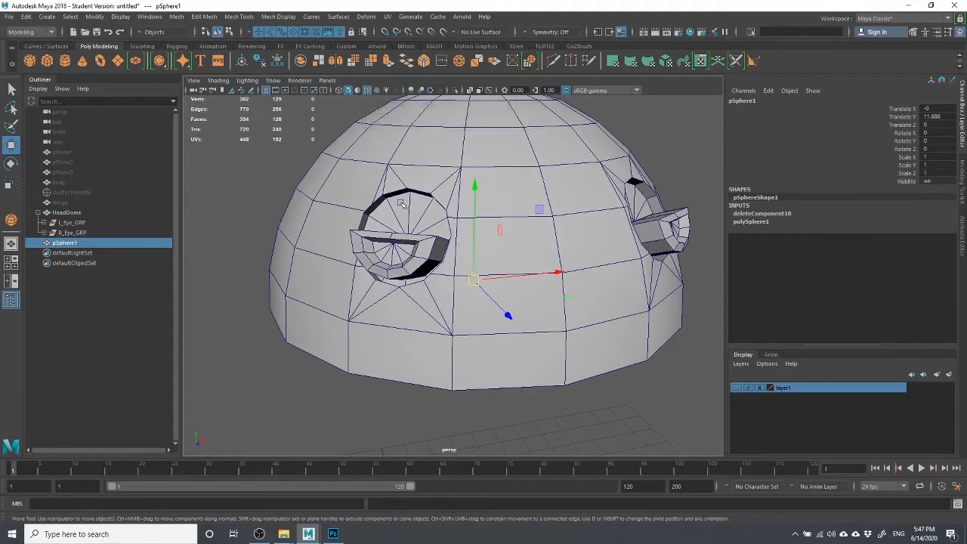
scroll(389, 214, "down", 6)
left_click_drag(382, 219, 384, 151, "alt")
scroll(384, 151, "up", 1)
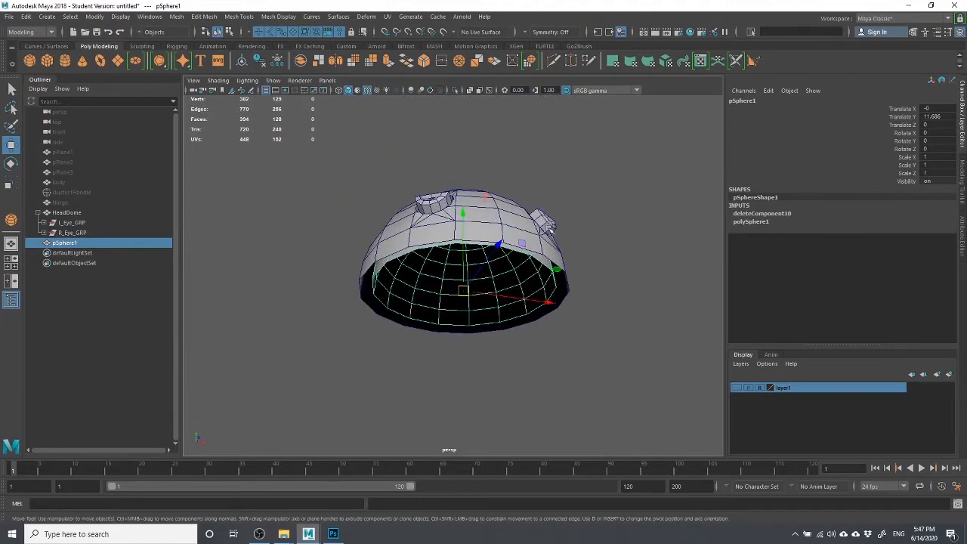
left_click(385, 155)
left_click(531, 256)
scroll(518, 274, "up", 3)
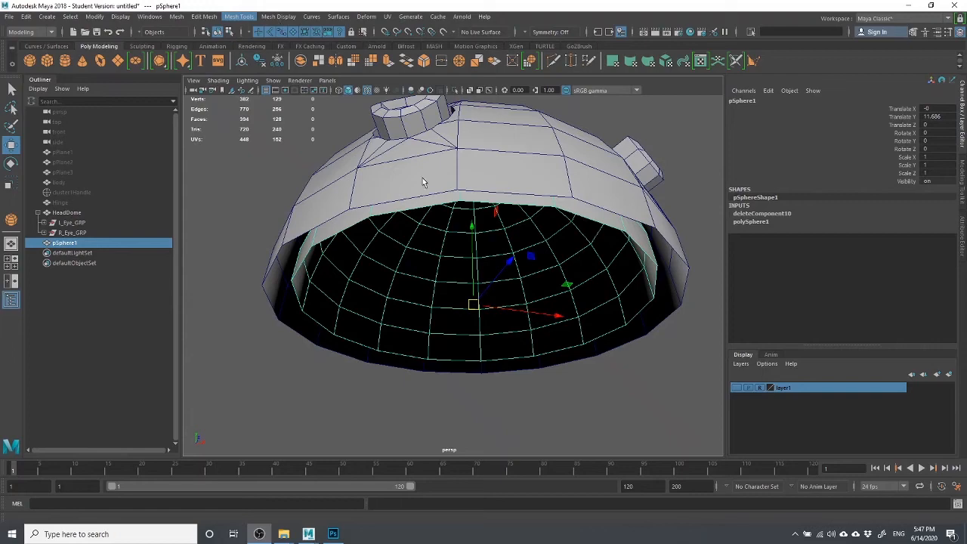
Reverse the normals of the inner half-sphere so its faces point inward.
left_click(265, 8)
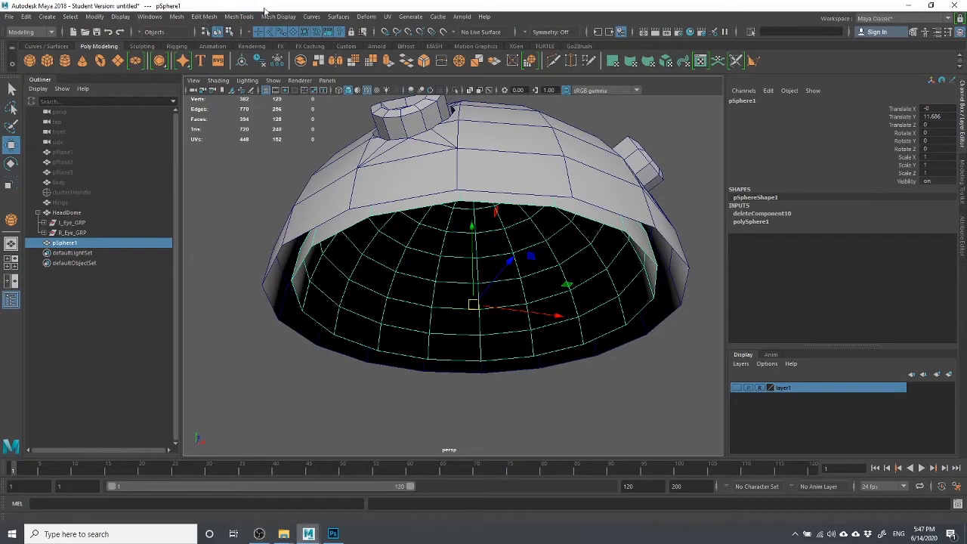
left_click(335, 370)
left_click(332, 309)
left_click(287, 20)
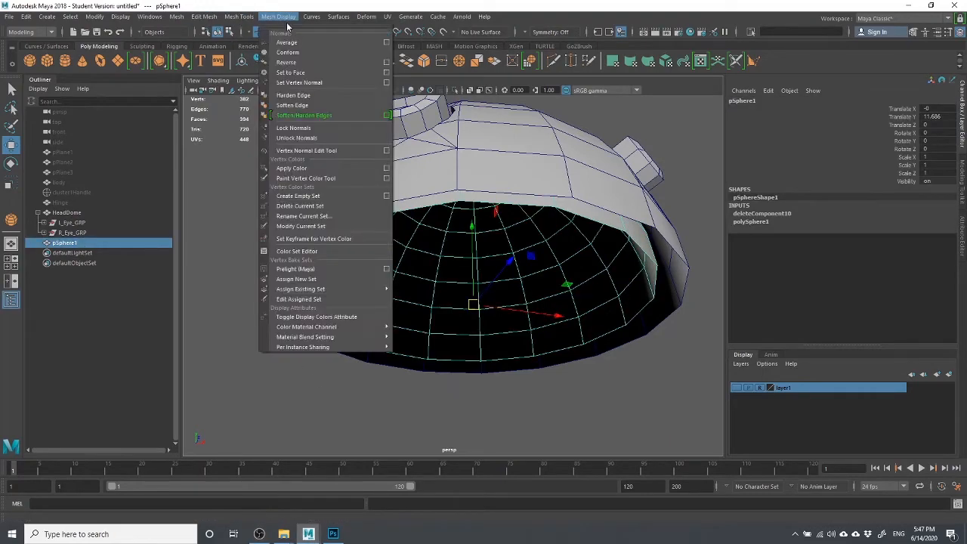
left_click(301, 64)
left_click(509, 416)
left_click(482, 321)
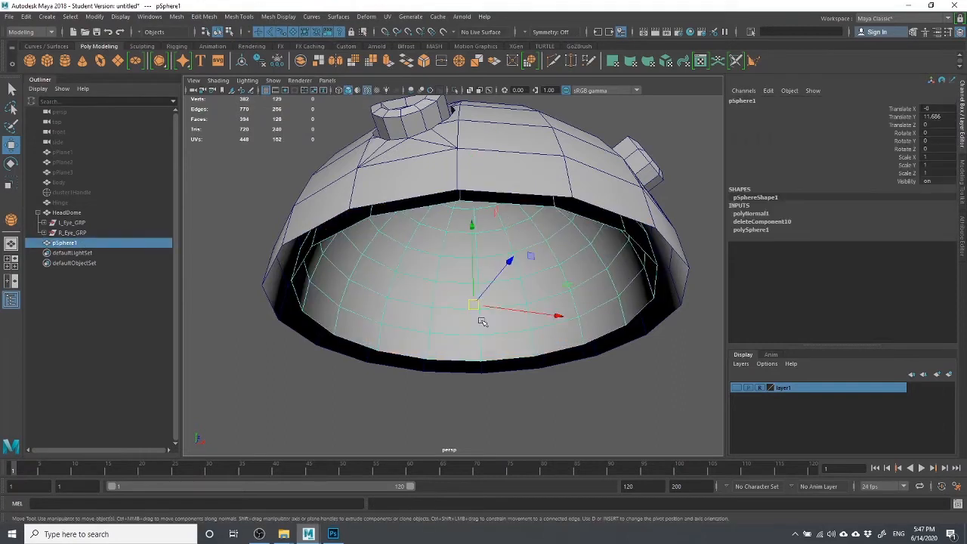
Combine HeadDome and the inner half-sphere into a single mesh.
right_click(404, 214)
left_click(556, 417)
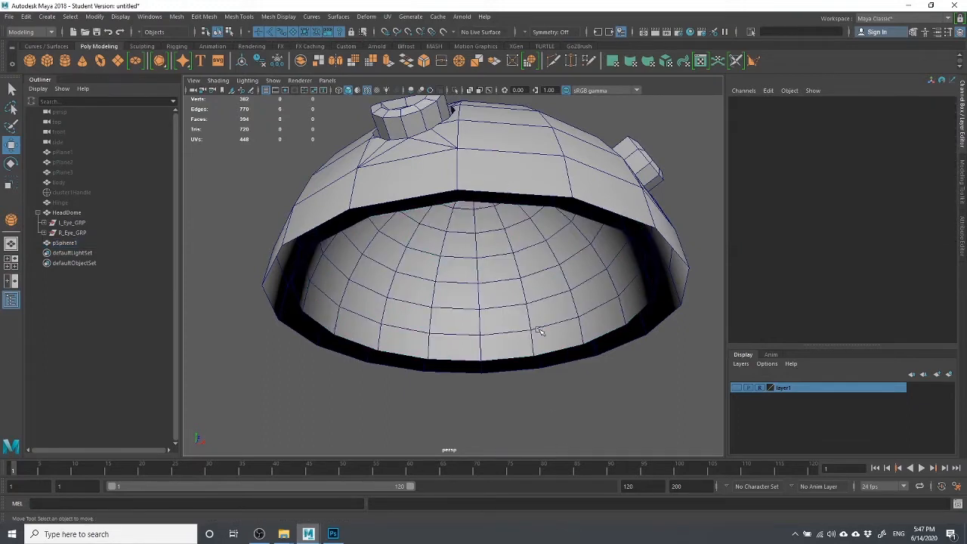
left_click(541, 215)
left_click(500, 160, "shift")
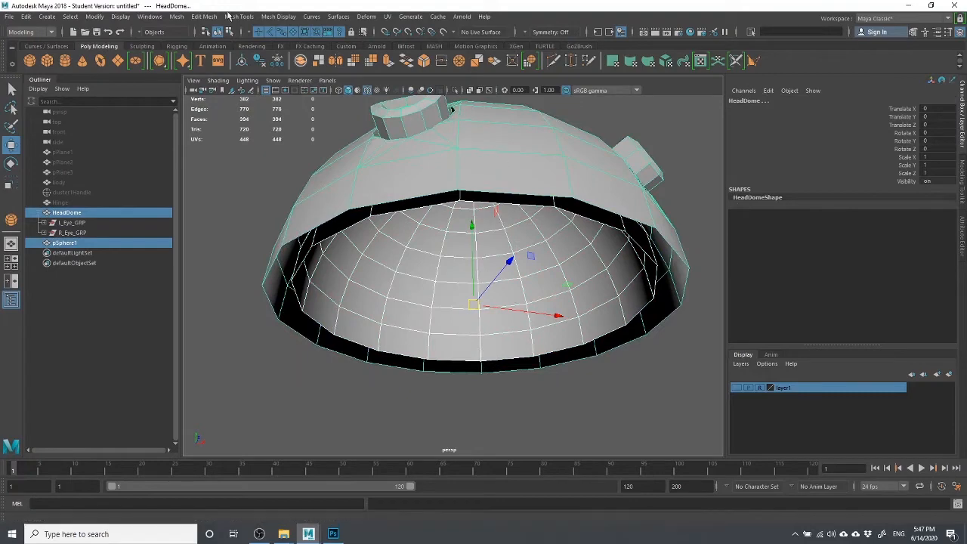
left_click(244, 288)
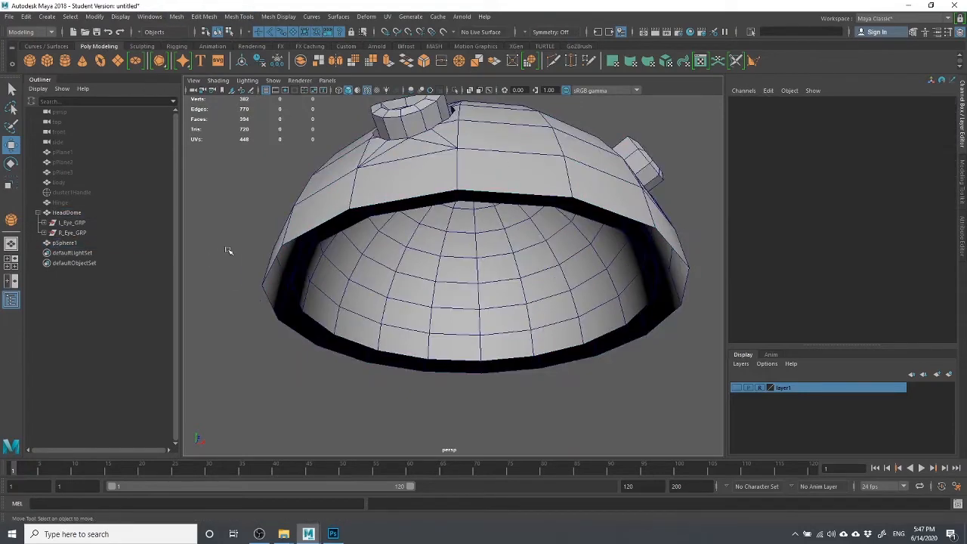
left_click(340, 300)
left_click(280, 265, "shift")
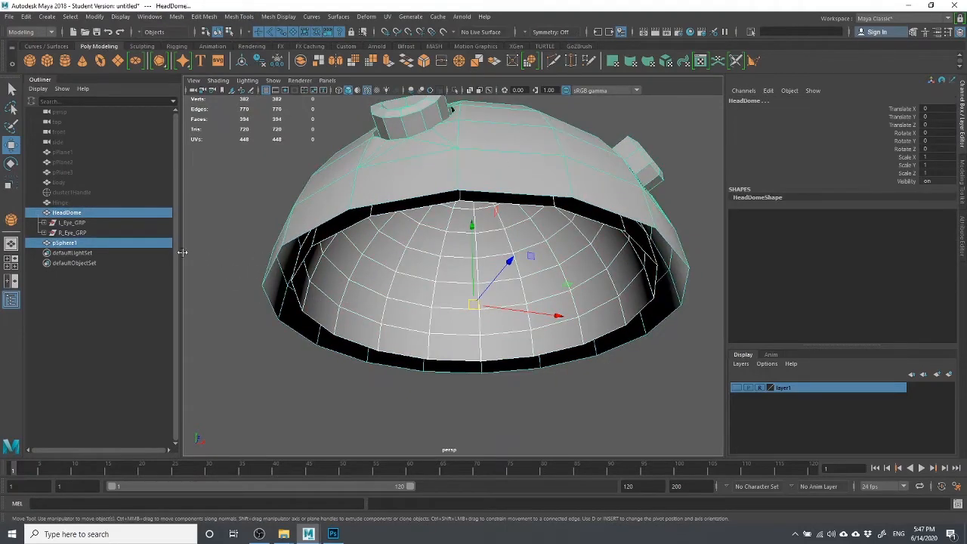
left_click(176, 18)
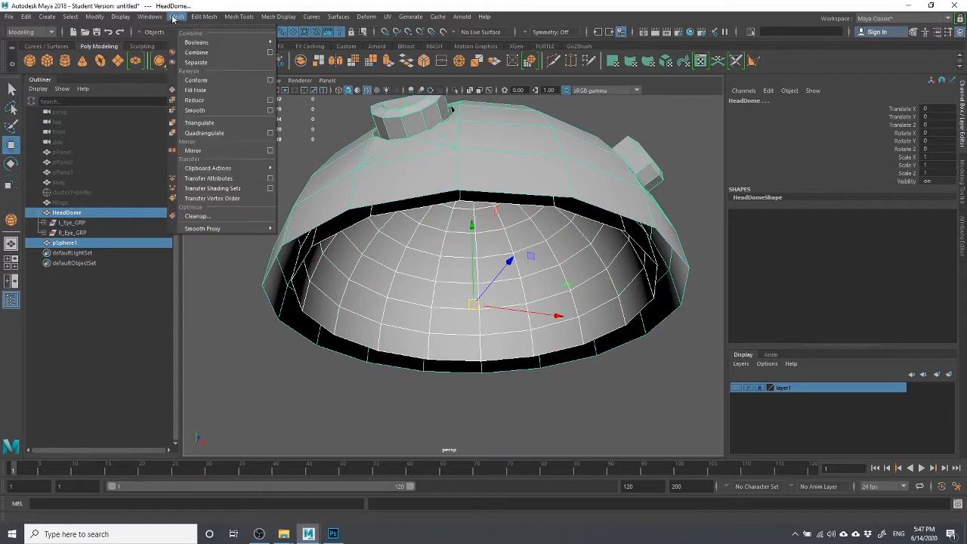
mouse_move(180, 17)
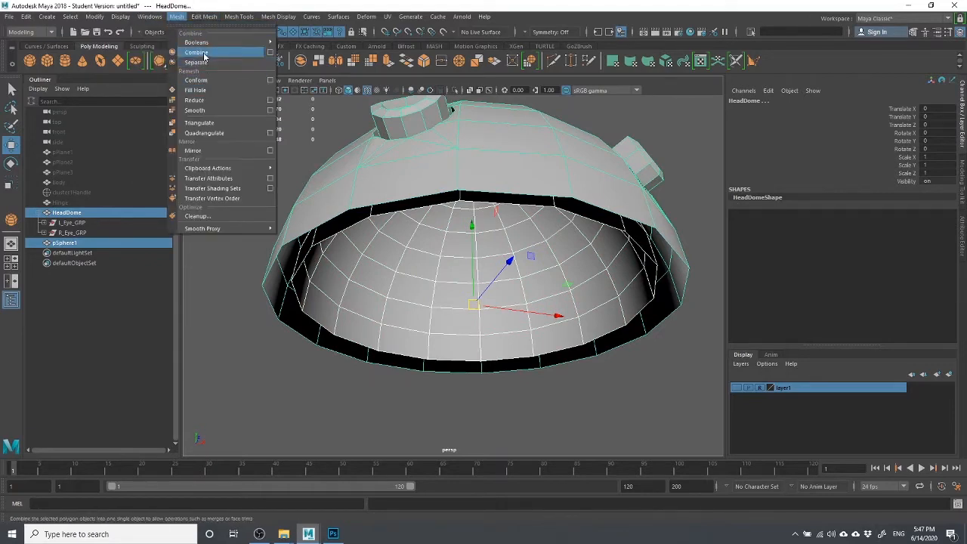
left_click(197, 52)
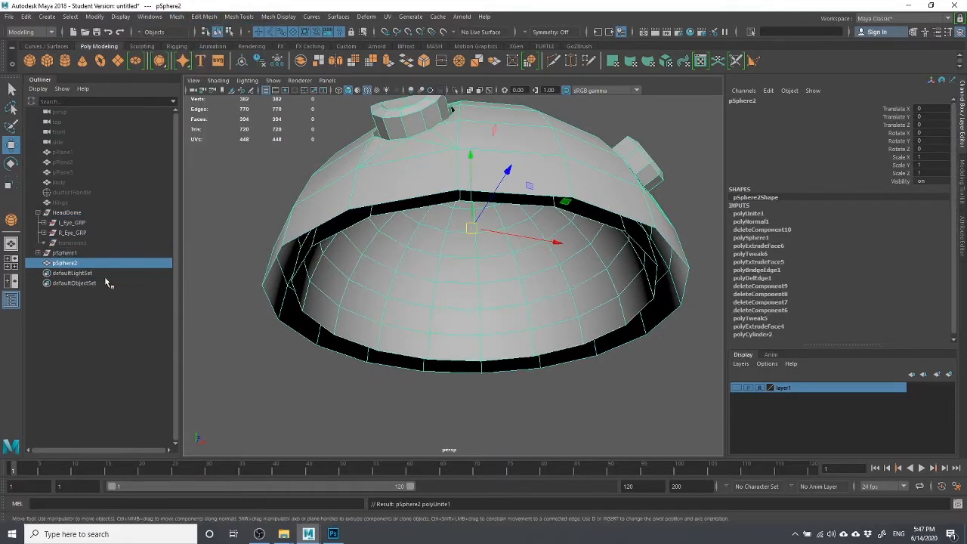
left_click(337, 382)
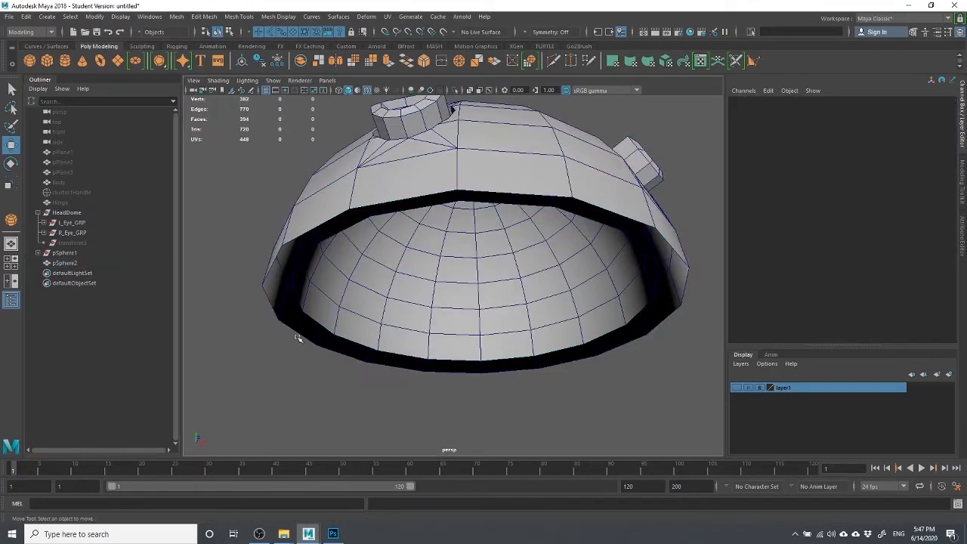
Show the hidden cluster1Handle so its location marks the centre of the dome's opening.
left_click(330, 288)
mouse_move(506, 297)
left_mouse_down("alt")
mouse_move(470, 289)
mouse_move(491, 282)
mouse_move(470, 309)
mouse_move(500, 249)
mouse_move(503, 261)
mouse_move(469, 301)
mouse_move(544, 313)
mouse_move(498, 267)
mouse_move(515, 288)
left_mouse_up("alt")
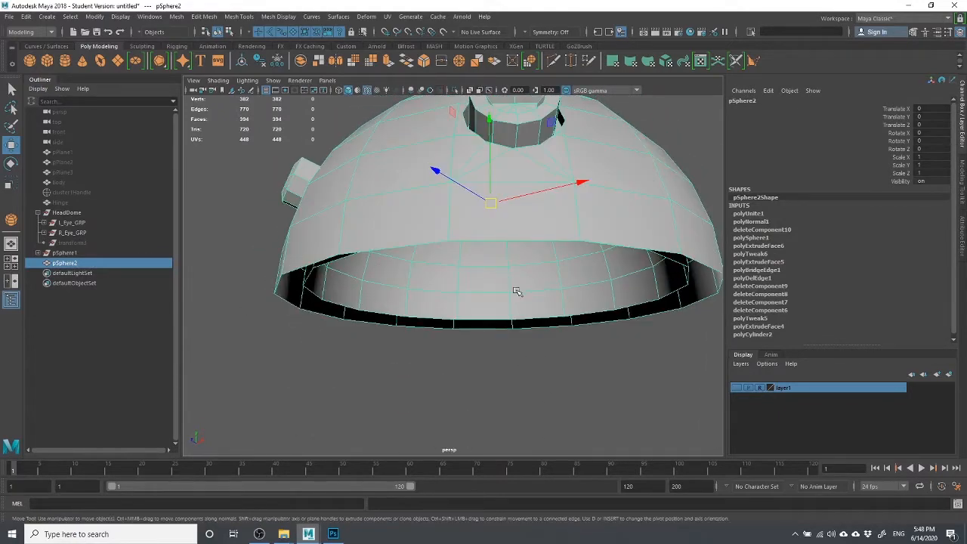
left_click(78, 193)
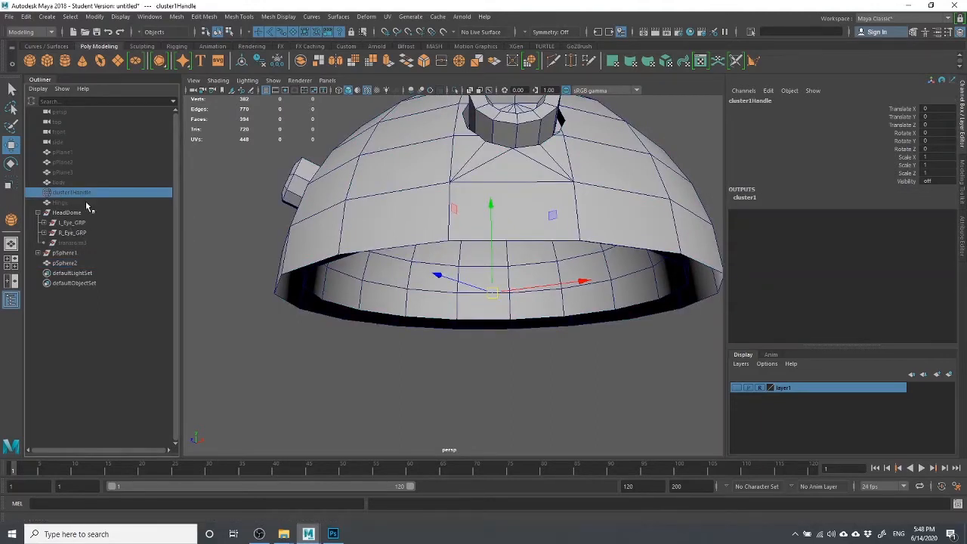
left_click(72, 279)
left_click(79, 192)
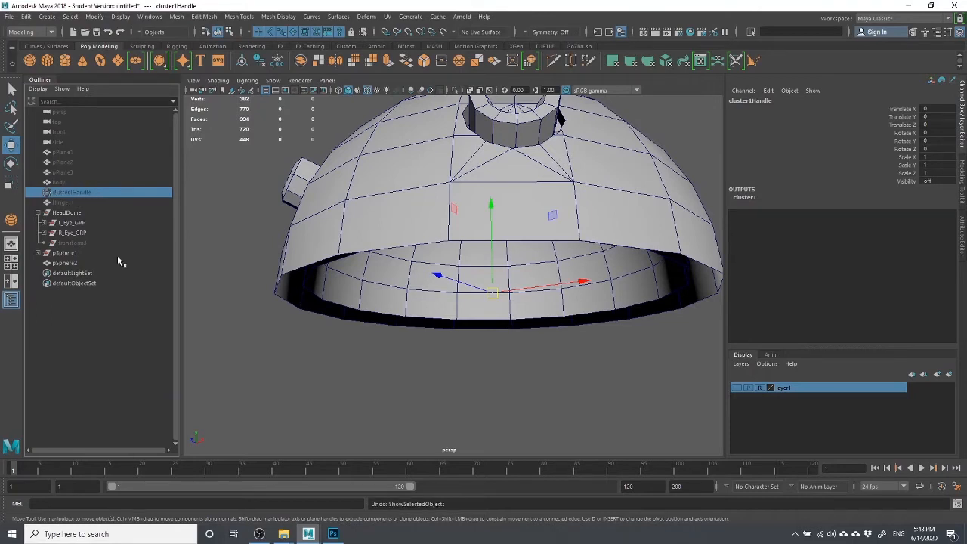
key("ctrl+h")
left_click(75, 193)
key("shift+h")
left_click(543, 373)
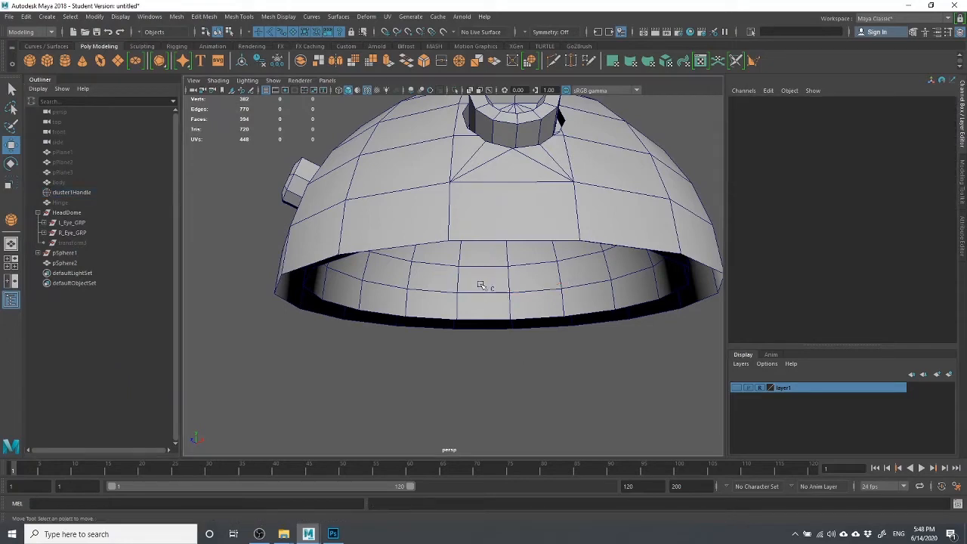
Snap the combined dome's pivot to the cluster handle at the centre of the opening, and leave pivot editing.
left_click_drag(532, 308, 521, 257, "alt")
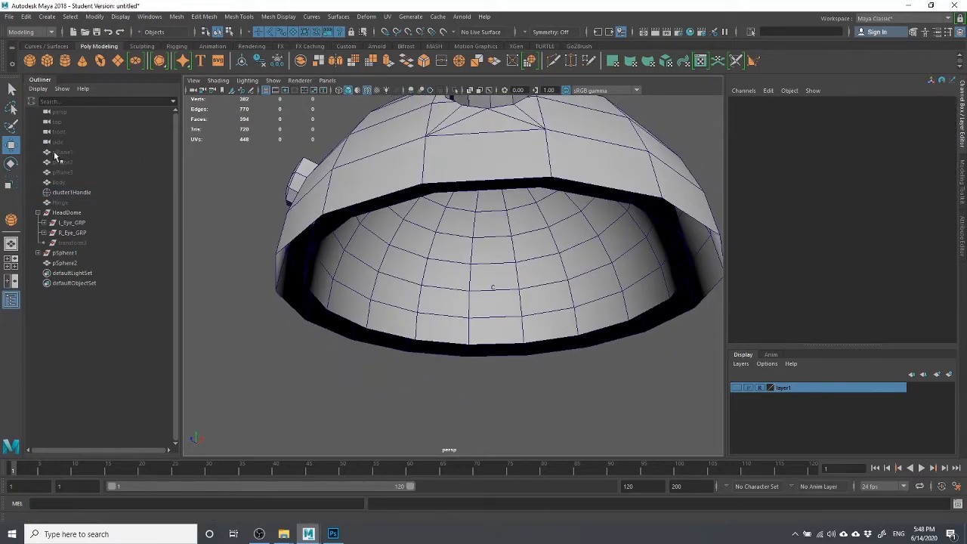
left_click(511, 166)
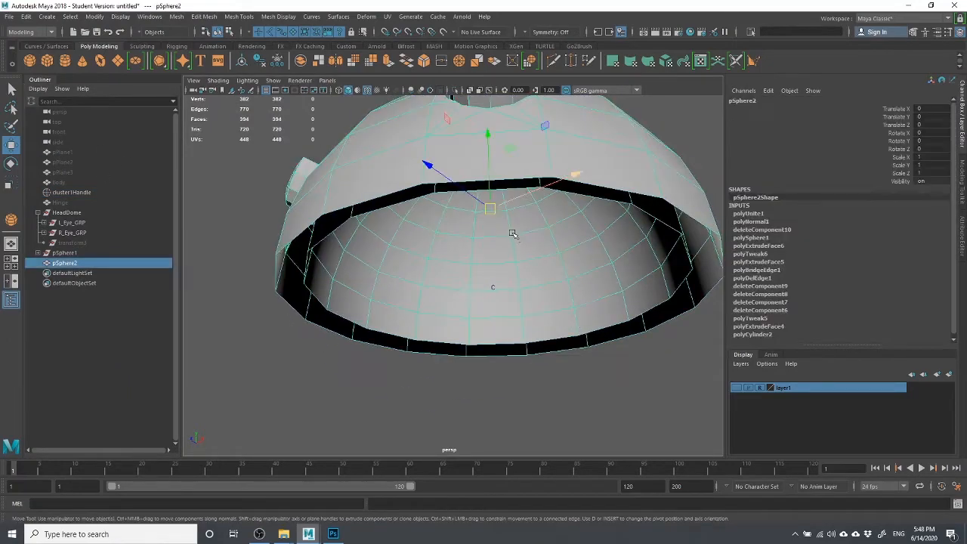
key("d")
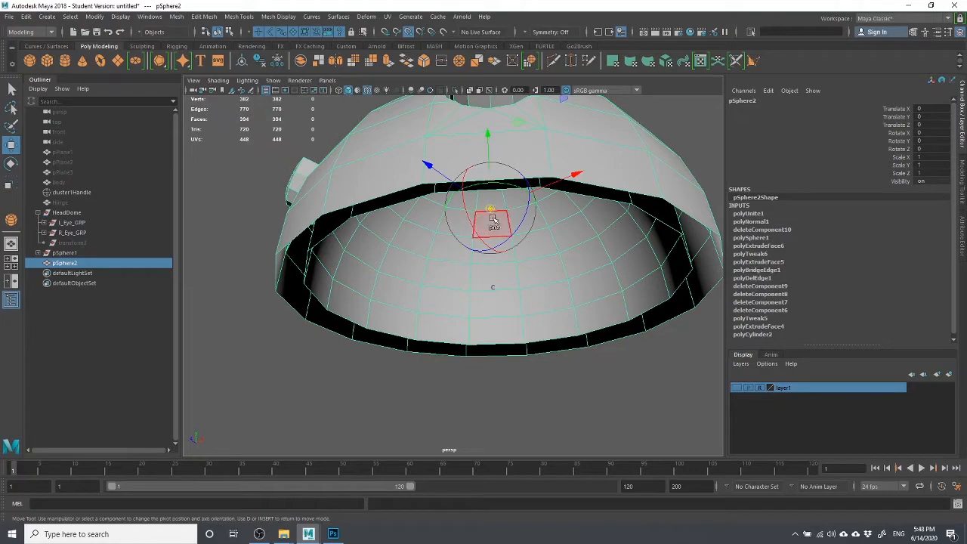
left_click_drag(489, 207, 496, 280)
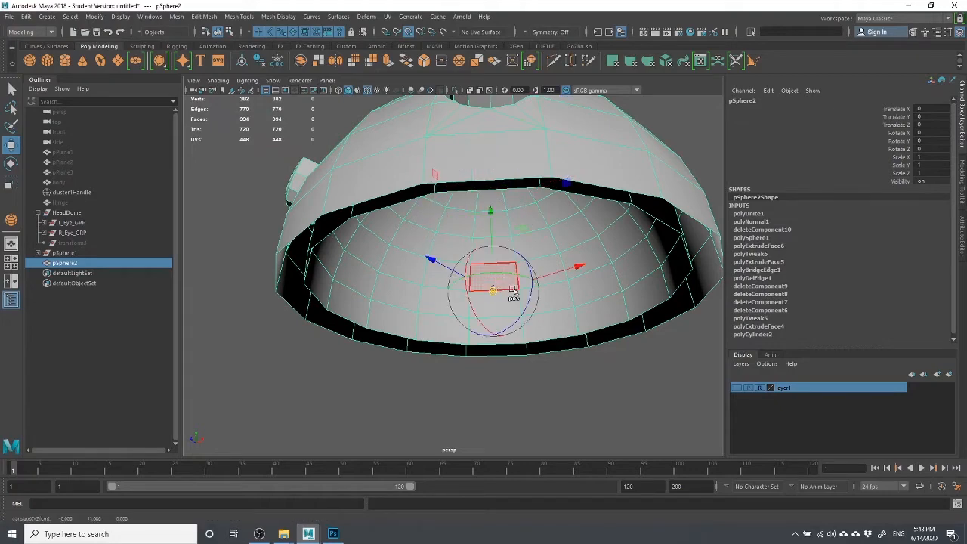
mouse_move(552, 320)
left_mouse_down("alt")
mouse_move(654, 325)
mouse_move(562, 335)
mouse_move(548, 327)
left_mouse_up("alt")
key("e")
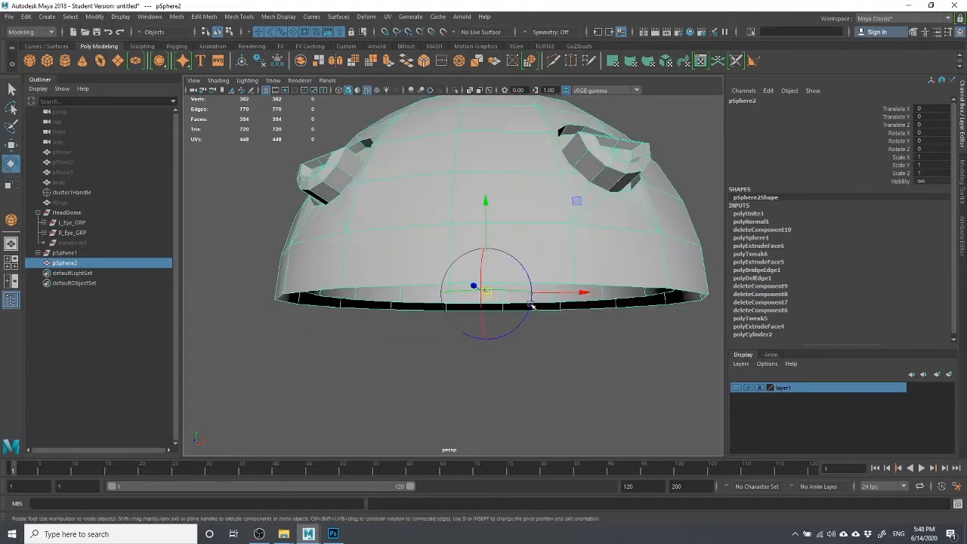
key("Insert")
Test-rotate the combined dome about its relocated pivot and undo the rotation.
left_click_drag(477, 226, 481, 198)
key("ctrl+z")
left_click(662, 333)
left_click(679, 299)
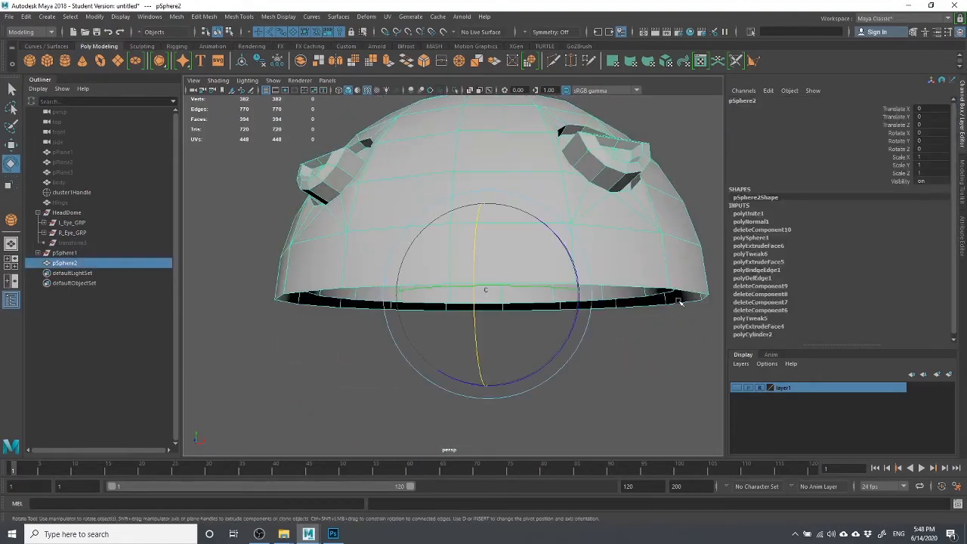
Bridge the inner half-sphere's border edge loop to the outer dome's lower border edge loop to close the rim.
left_click_drag(680, 299, 583, 324, "alt")
left_click(347, 342)
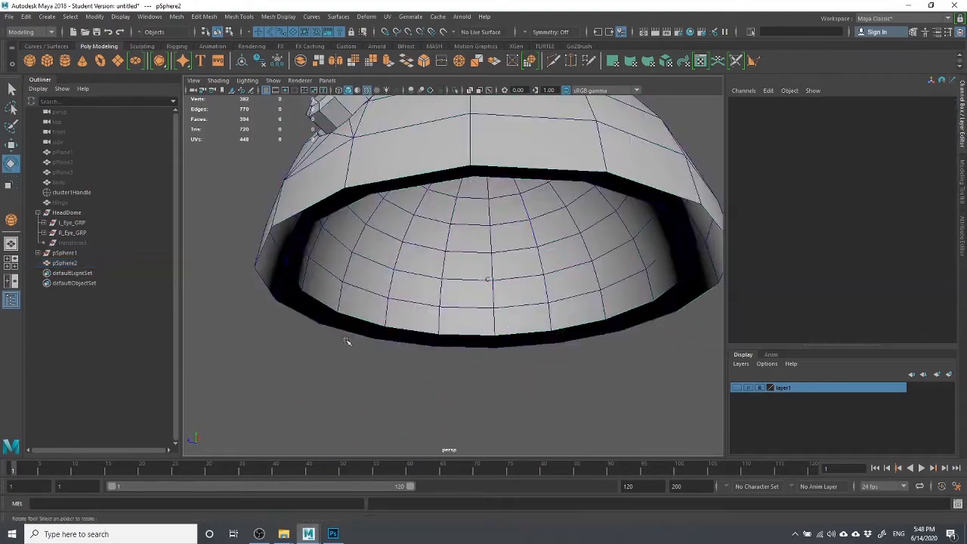
left_click(369, 317)
right_click_drag(369, 243, 369, 217)
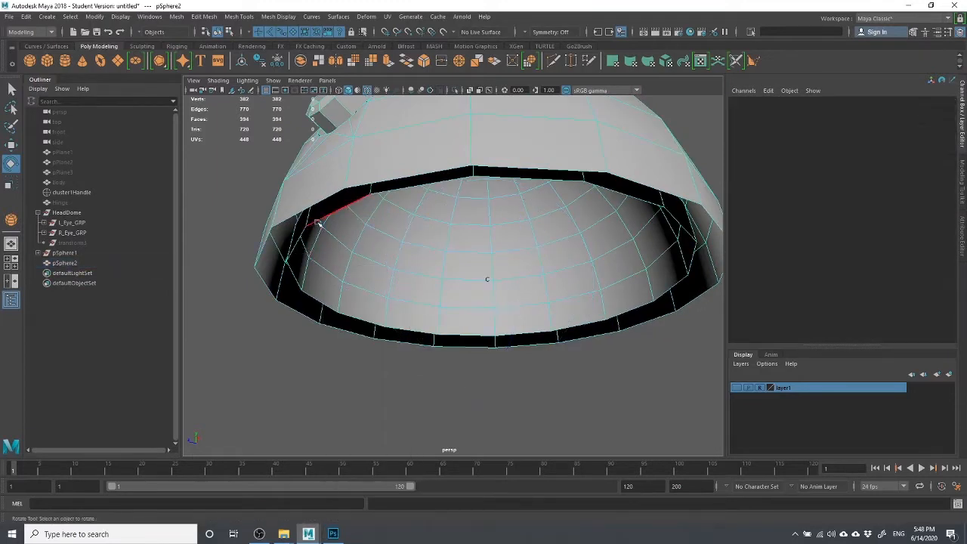
double_click(320, 219)
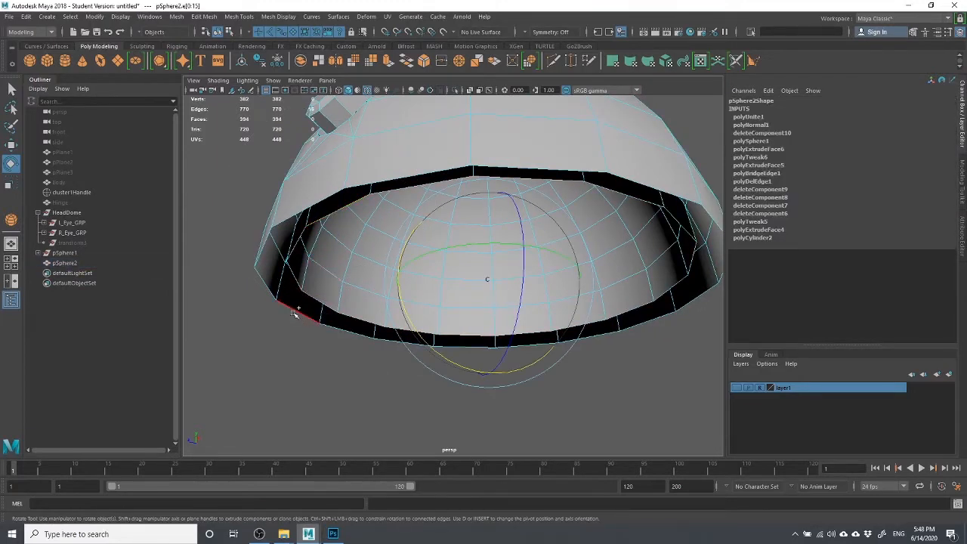
left_click(406, 64)
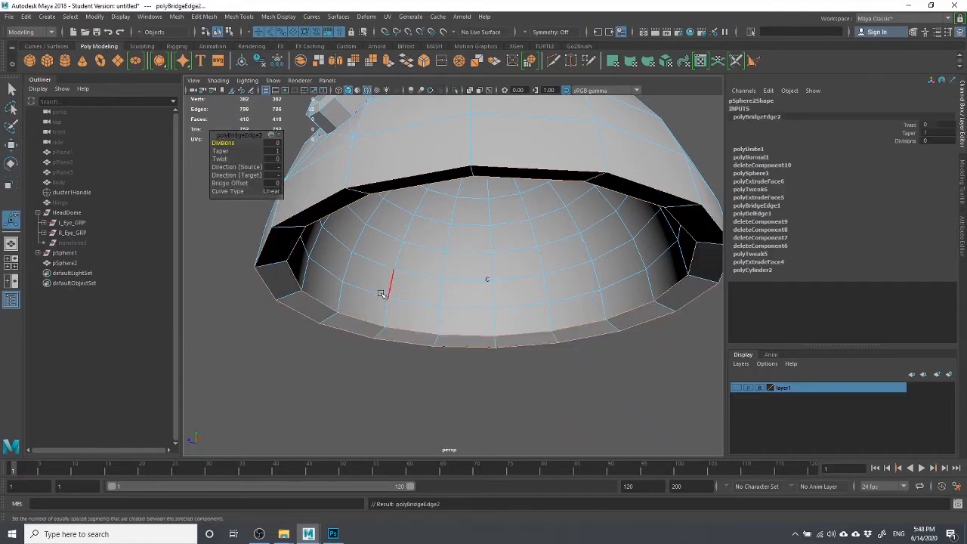
Move the inner rim's edge loop slightly down along Y so the bridged rim is more level.
left_click_drag(386, 302, 338, 334, "alt")
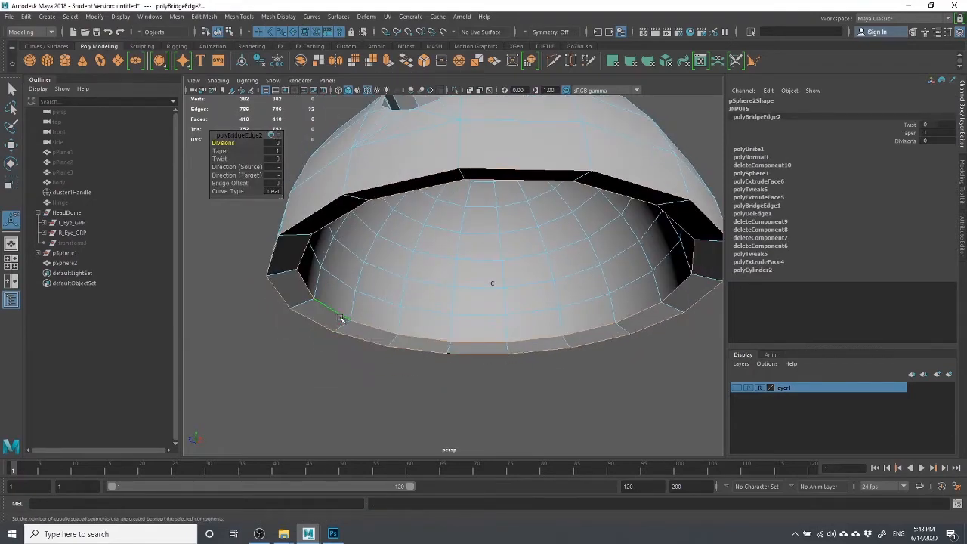
double_click(340, 318)
key("w")
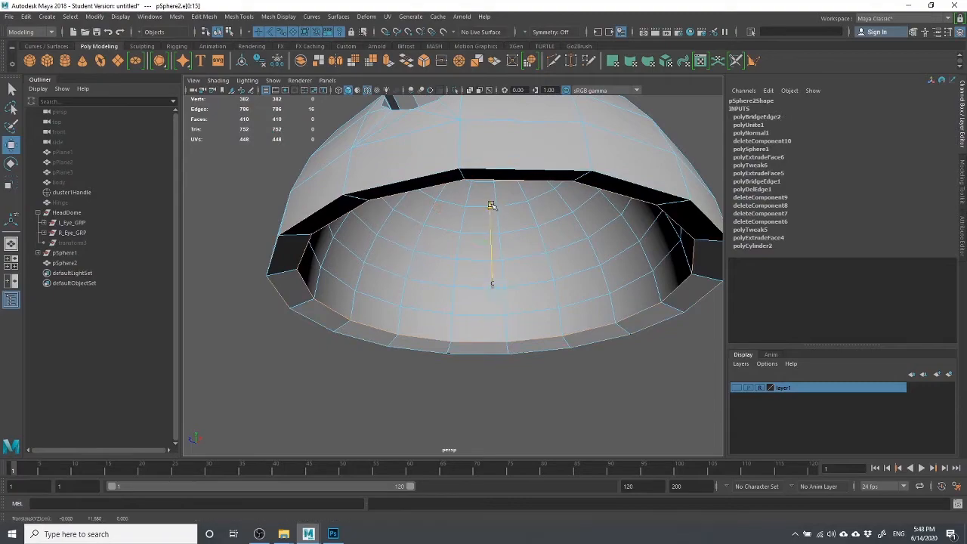
left_click_drag(491, 205, 495, 211)
scroll(404, 248, "down", 2)
left_click_drag(422, 243, 323, 217, "alt")
left_click(673, 320)
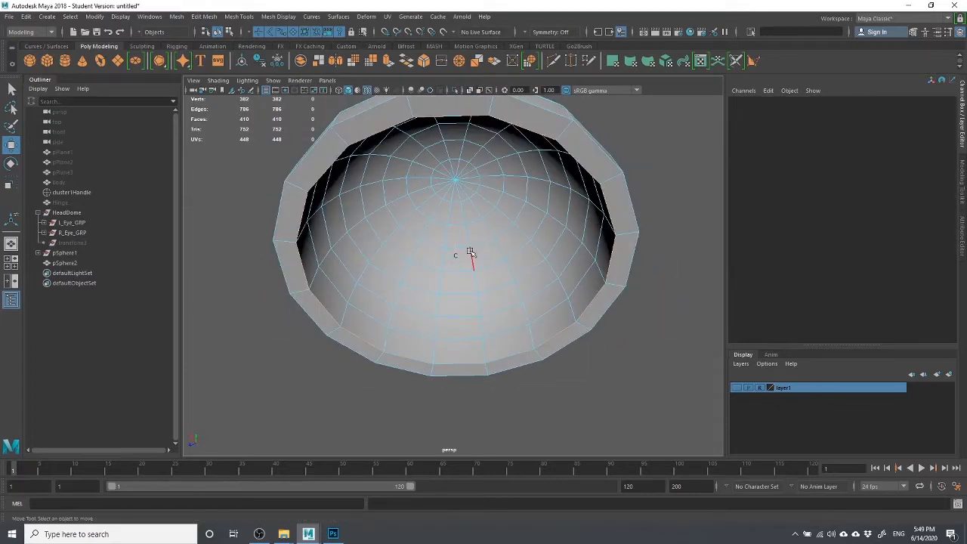
Delete three of the inner shell's horizontal edge loops, spaced between its rim and its pole, together with their vertices.
double_click(393, 212)
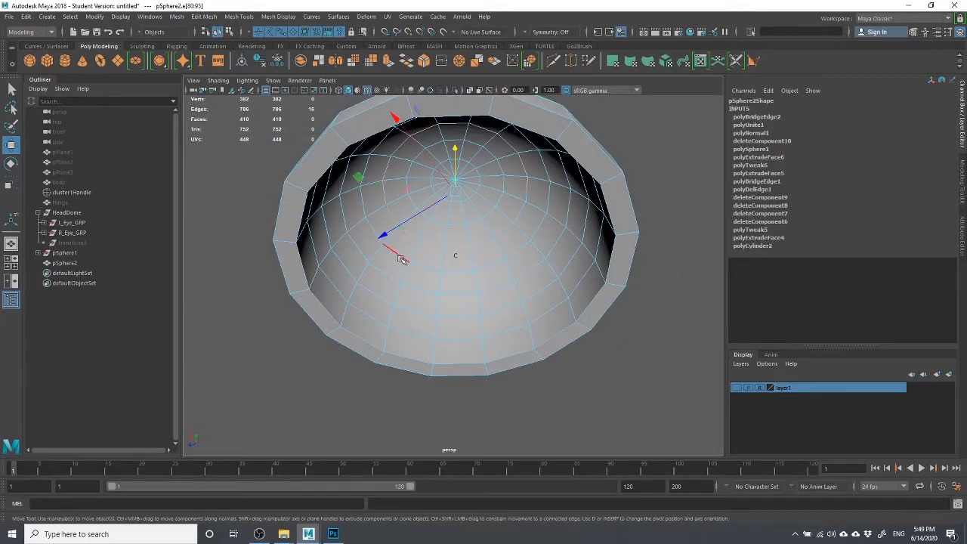
right_click(389, 234, "shift")
right_click_drag(389, 234, 498, 241, "shift")
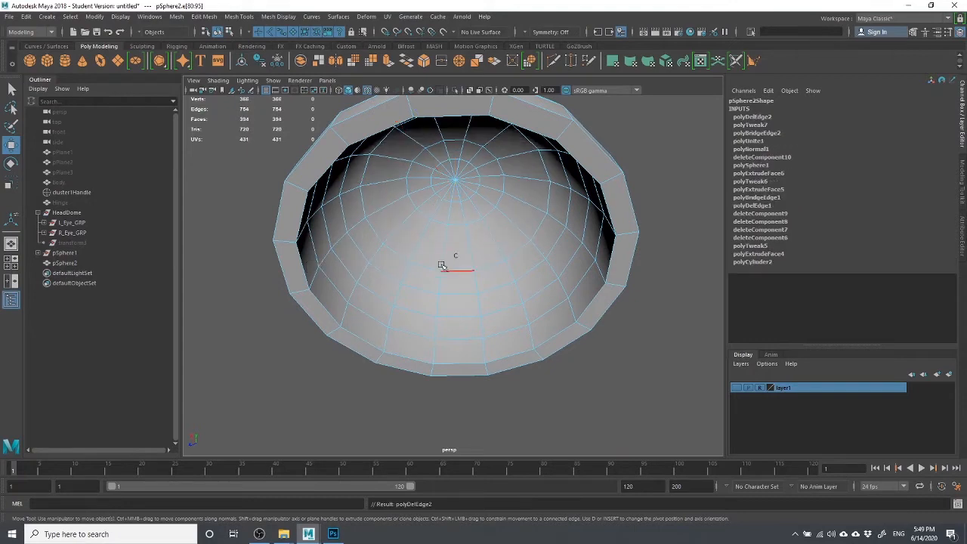
double_click(415, 308)
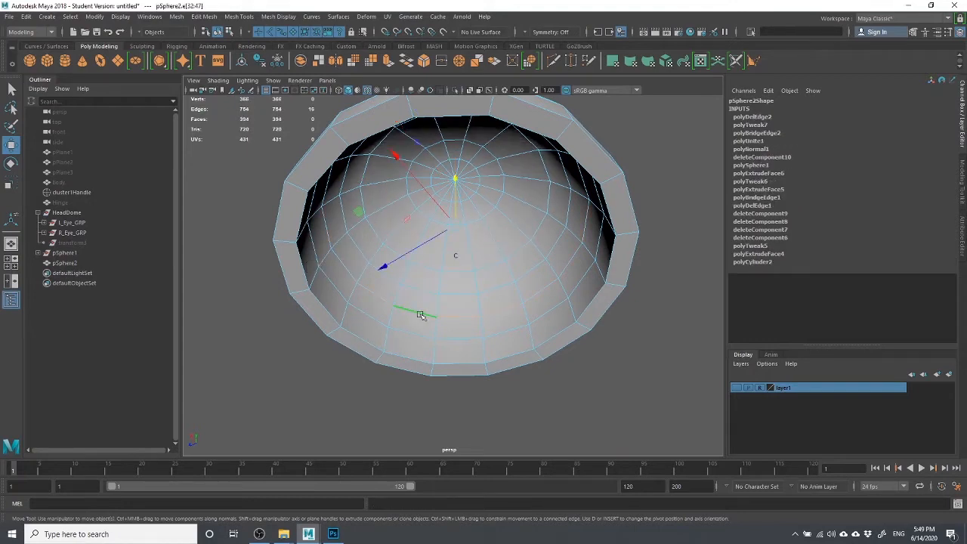
key("Delete")
left_click_drag(453, 268, 580, 198, "alt")
left_click(494, 264)
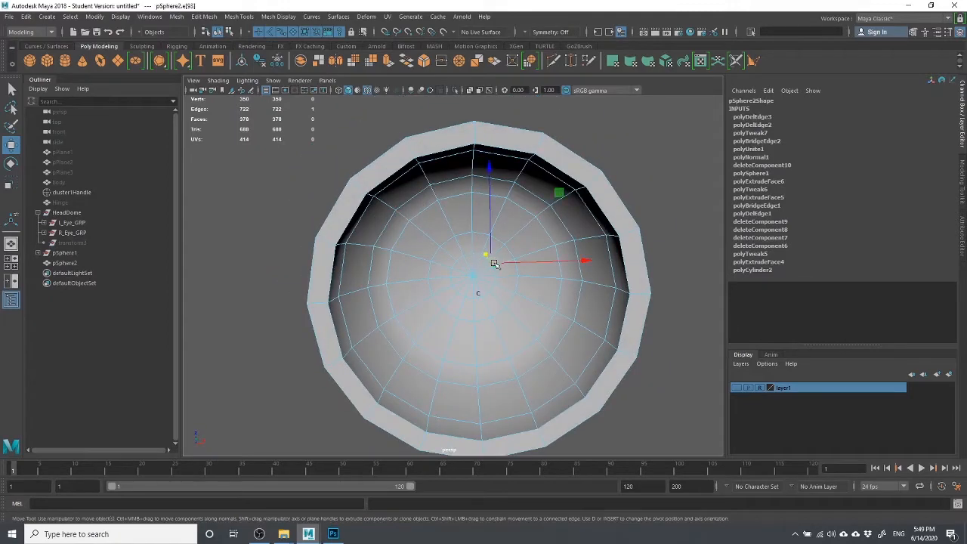
key("Delete")
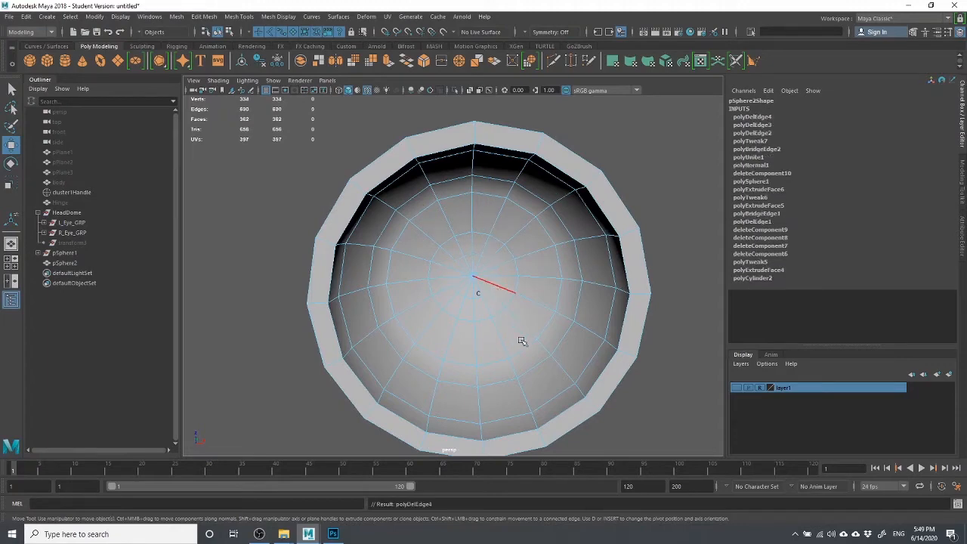
Return the dome to object selection and unhide the Body mesh.
left_click_drag(521, 342, 527, 138, "alt")
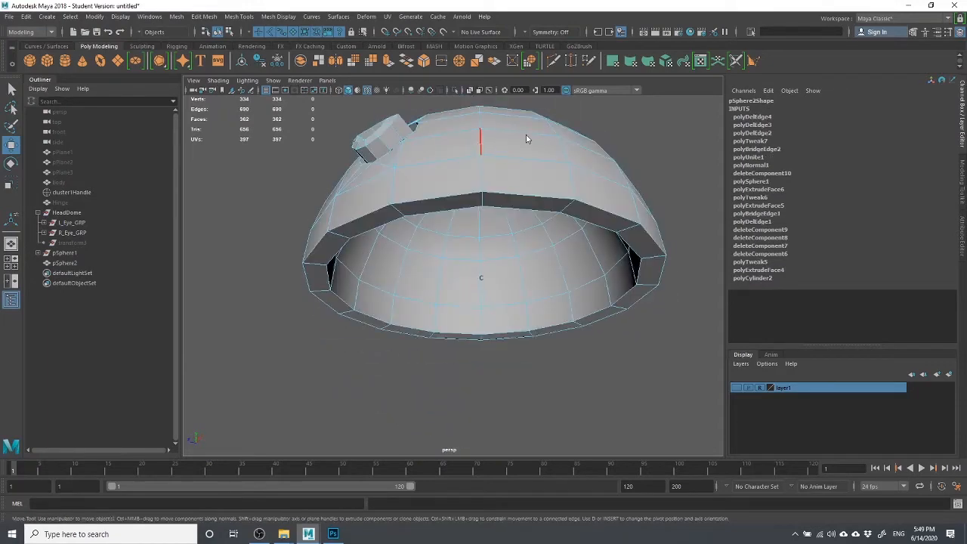
right_click_drag(528, 139, 556, 130)
scroll(479, 363, "down", 5)
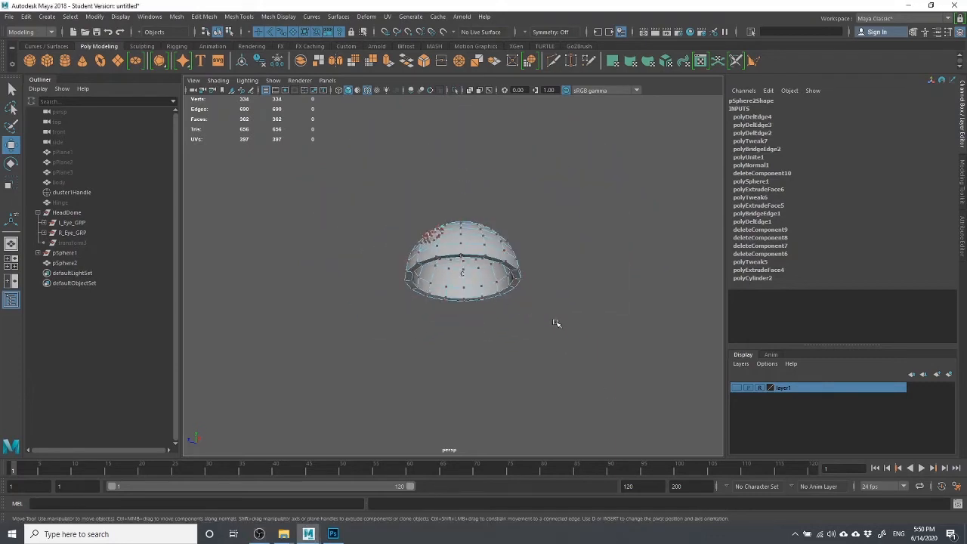
mouse_move(521, 323)
left_mouse_down("alt")
mouse_move(546, 346)
mouse_move(549, 331)
mouse_move(511, 311)
left_mouse_up("alt")
right_click_drag(507, 244, 556, 230)
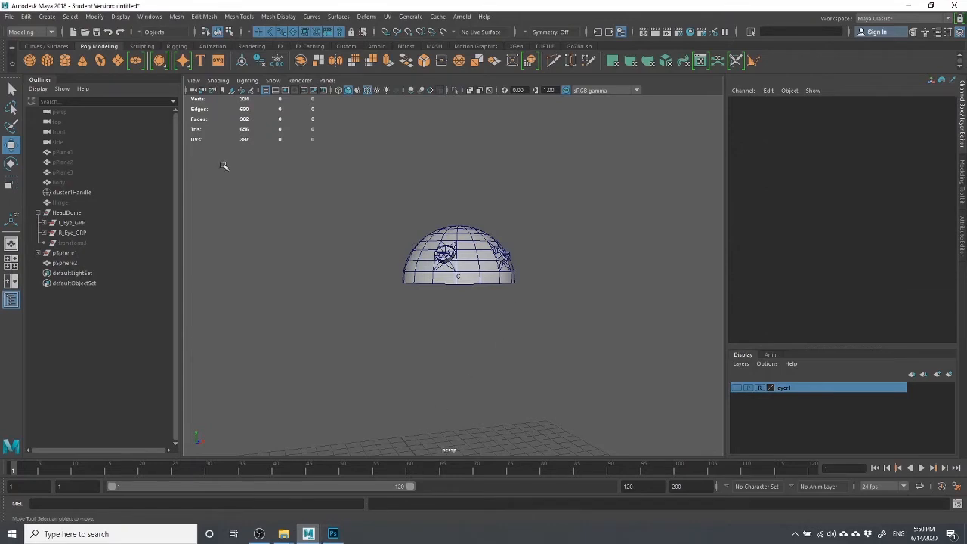
left_click(62, 212)
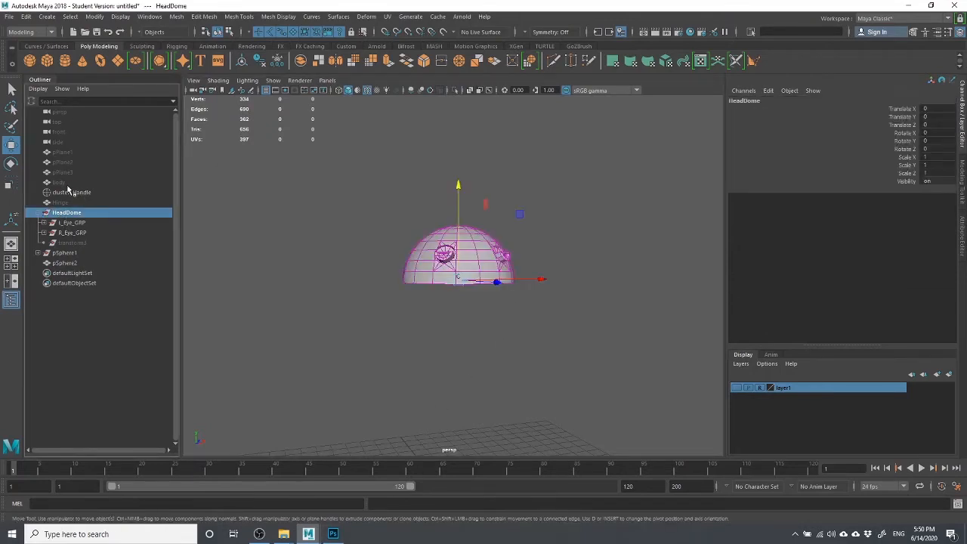
left_click(64, 182)
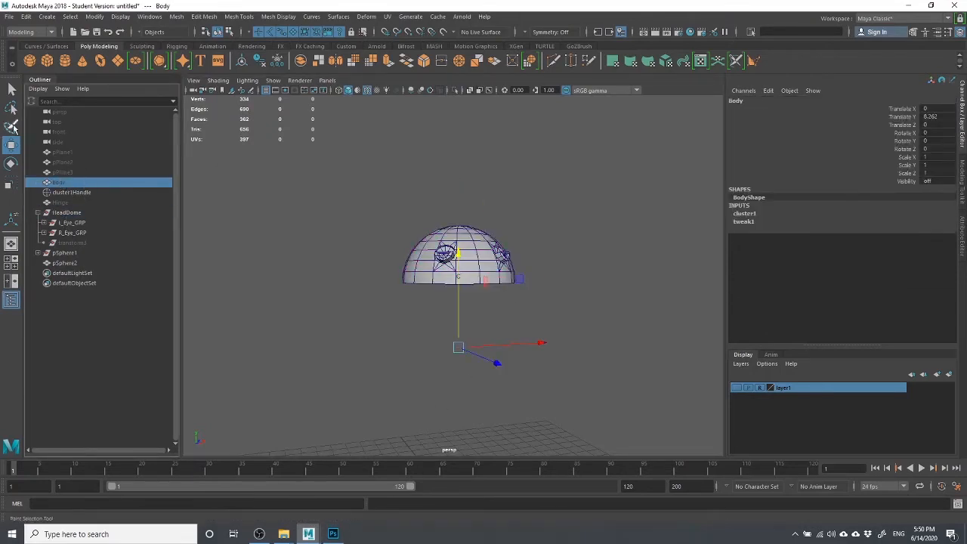
key("shift+h")
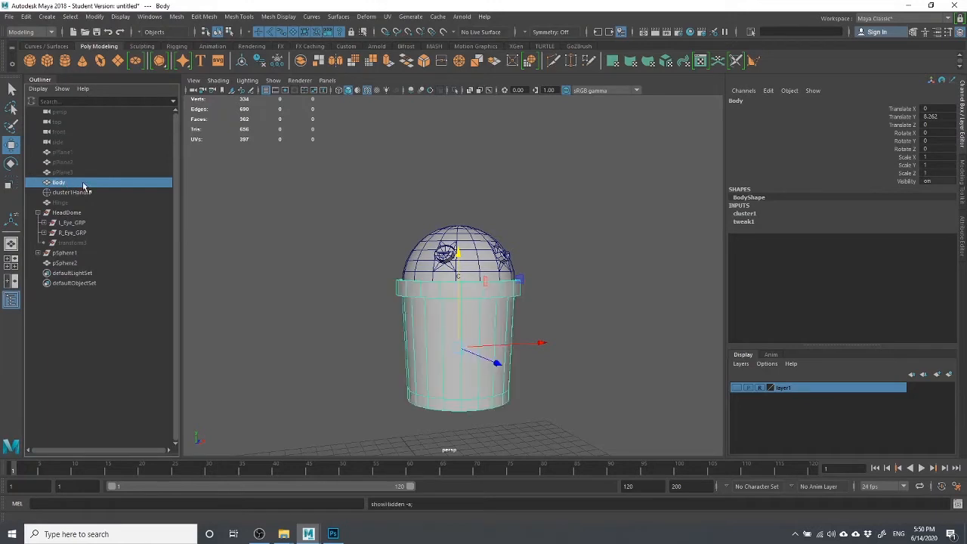
left_click(593, 331)
scroll(595, 310, "up", 3)
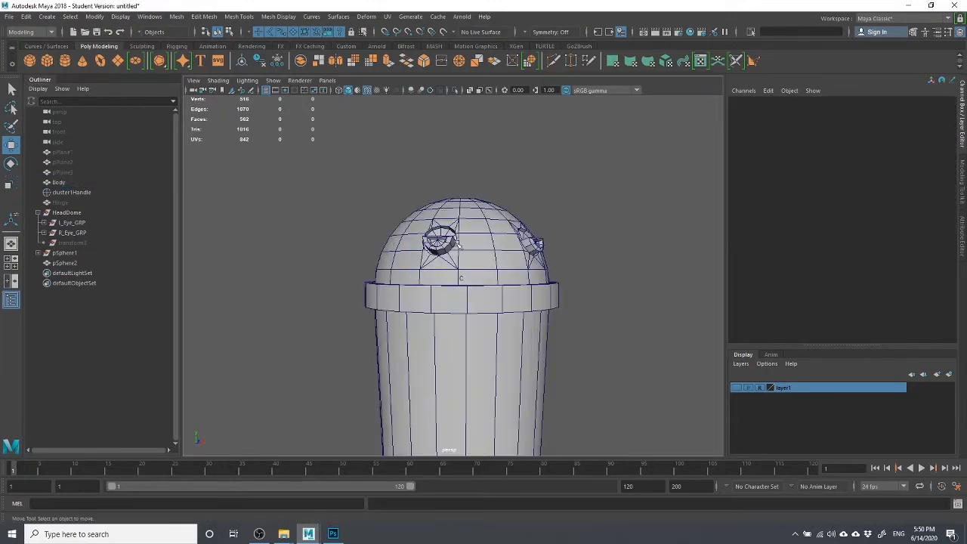
Test-rotate the thick head dome above the body and undo the rotation.
left_click(456, 244)
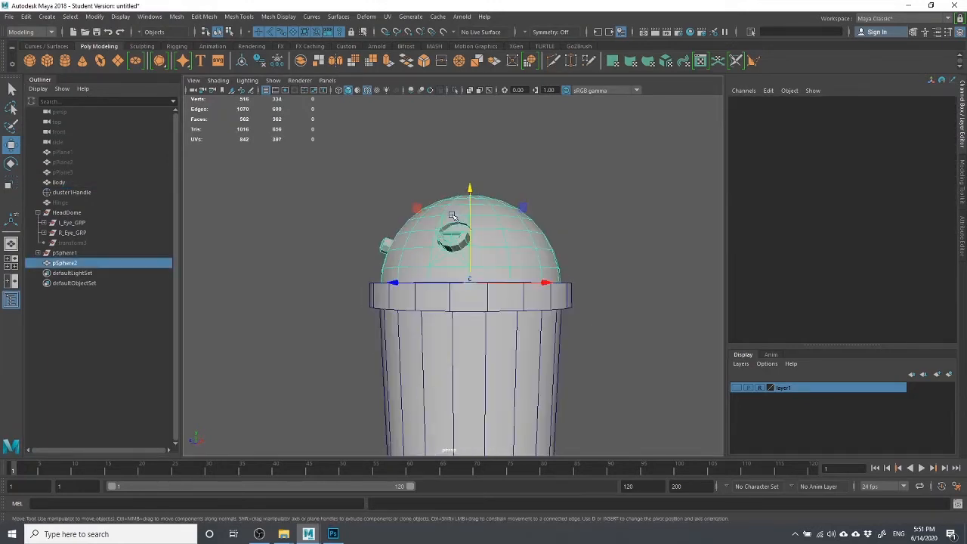
key("e")
left_click_drag(403, 272, 508, 317)
key("ctrl+z")
left_click(621, 311)
scroll(620, 317, "down", 3)
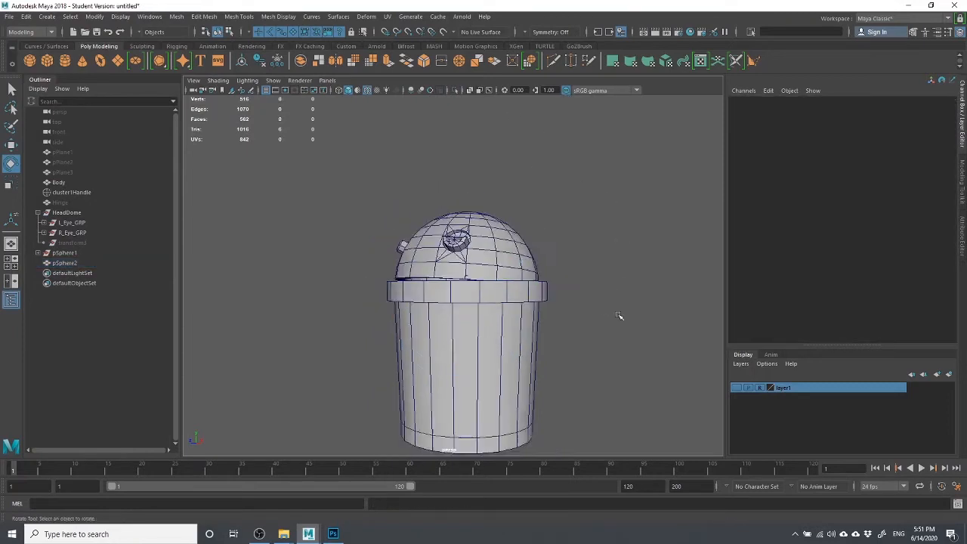
Rotate the head dome about its X axis to about -67.5 degrees so it opens on the body.
scroll(521, 276, "up", 2)
left_click(524, 277)
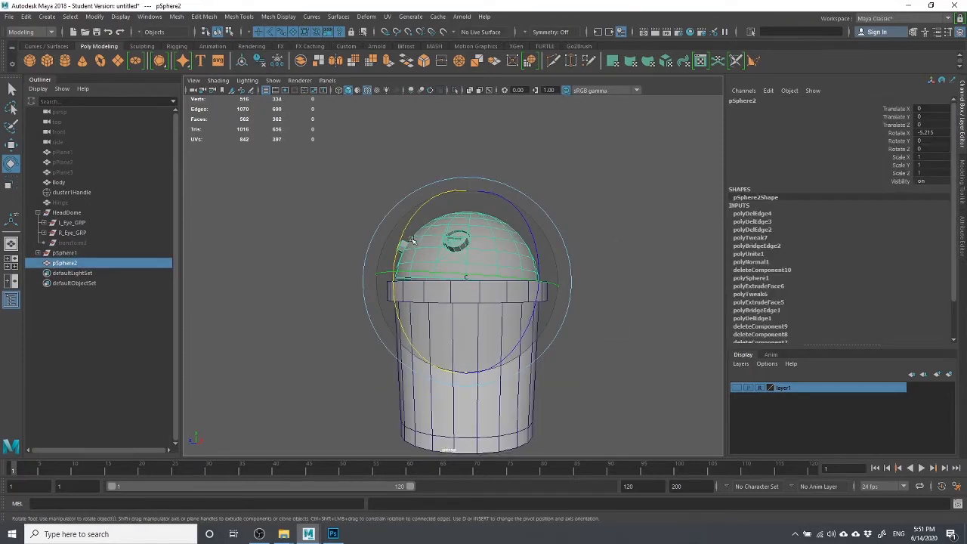
left_click_drag(526, 278, 617, 328)
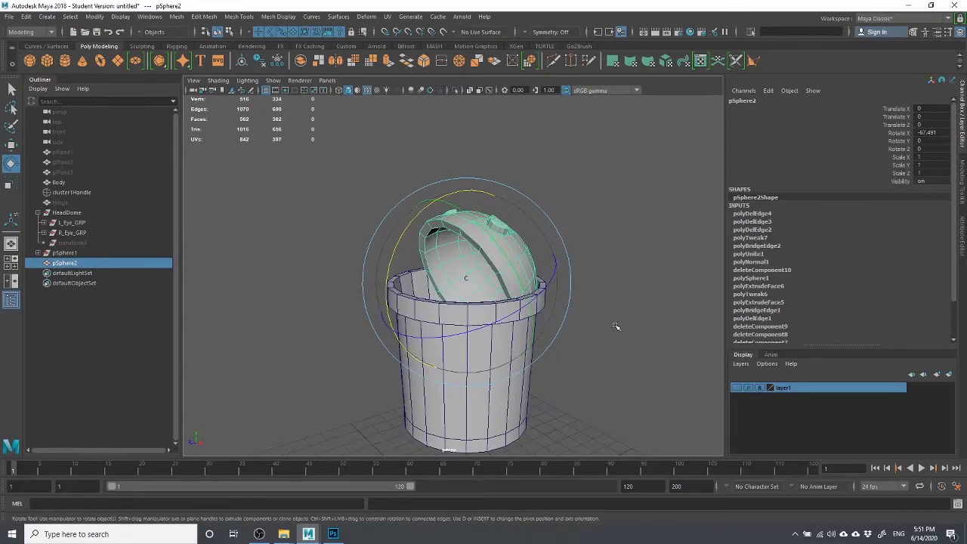
left_click(613, 332)
scroll(590, 351, "down", 3)
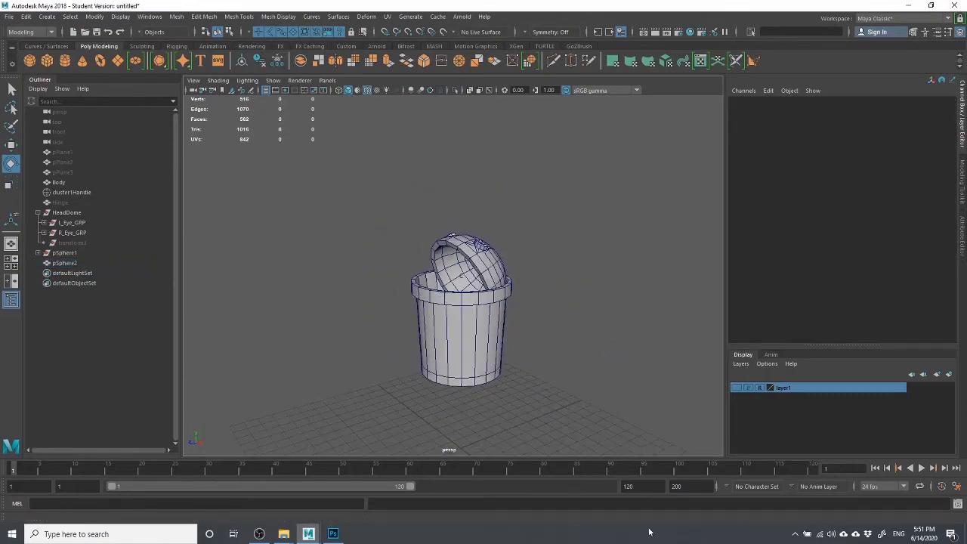
Open the RobotSketch and RobotSquareReference images from the 3D folder to study the robot's remaining parts.
mouse_move(284, 534)
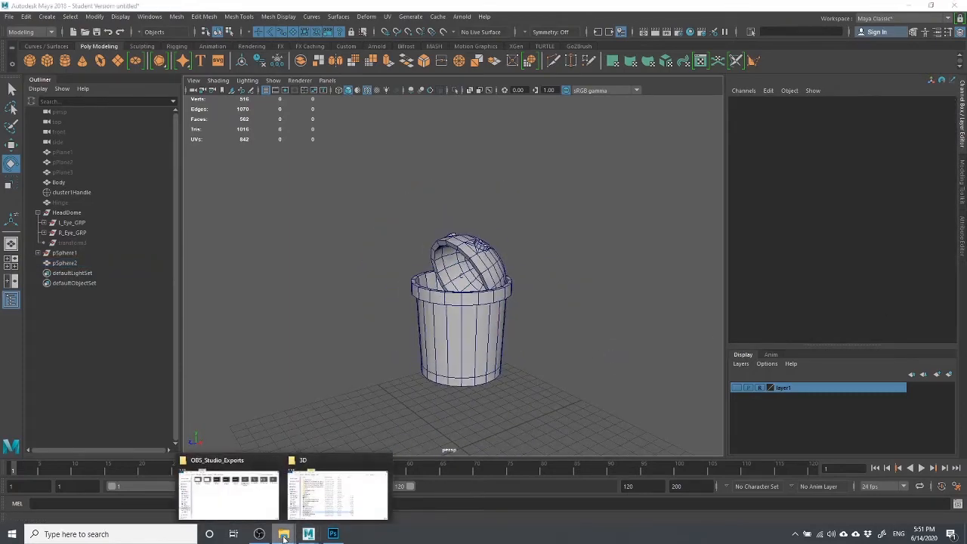
left_click(327, 491)
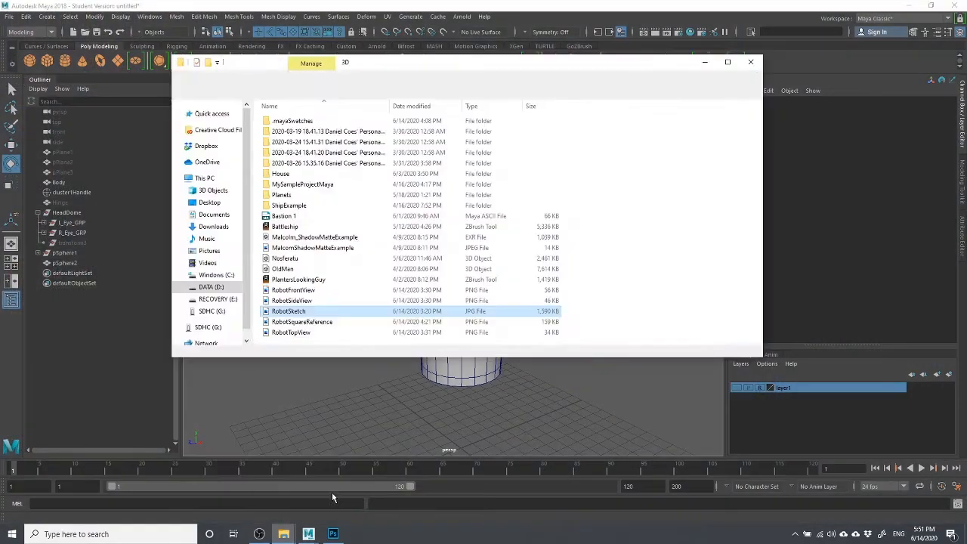
double_click(299, 313)
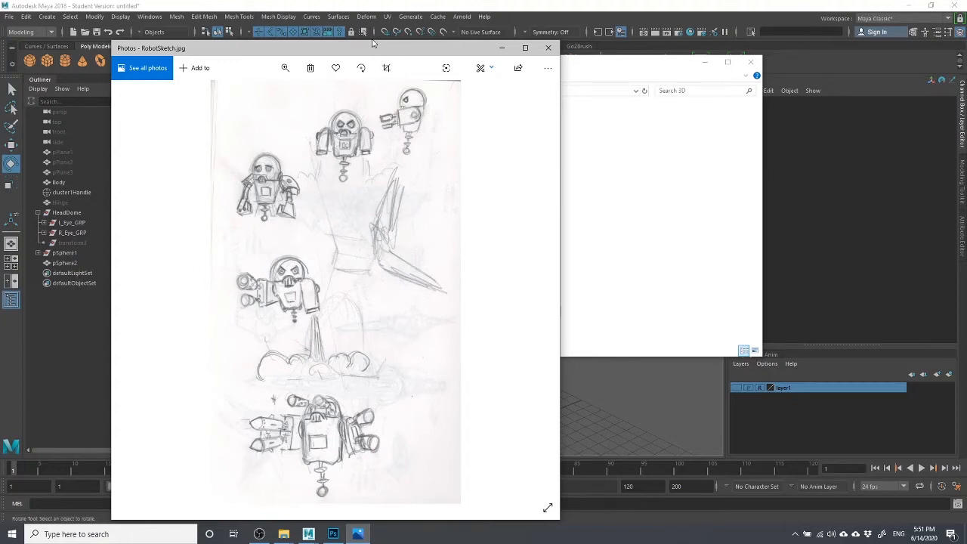
left_click(501, 48)
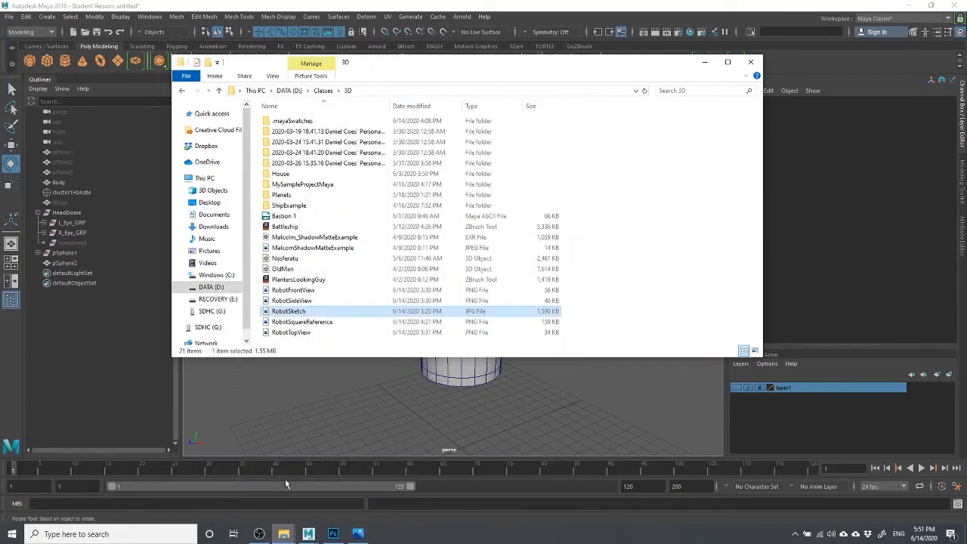
double_click(313, 322)
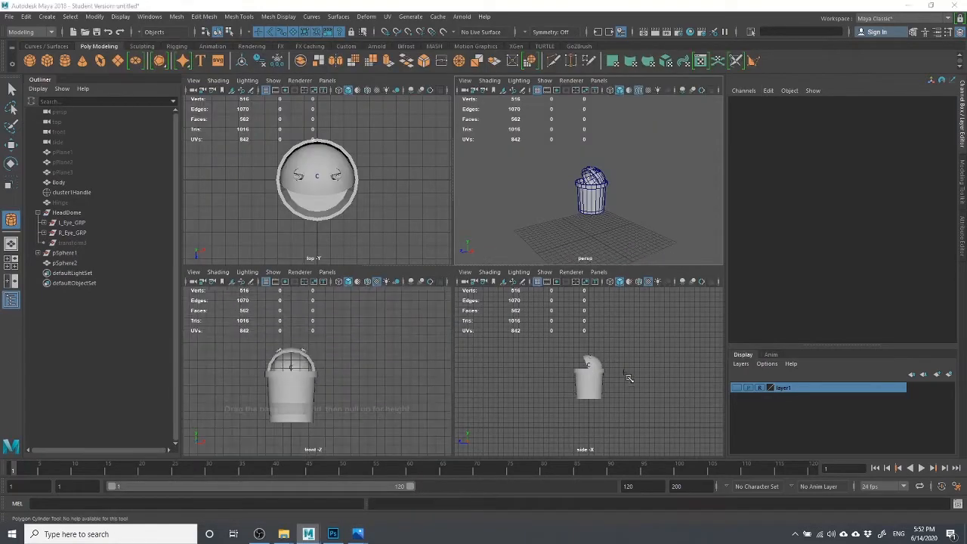
Draw a polygon cylinder behind the body in the side view, about 2.24 in radius and 2.31 in height.
key("space")
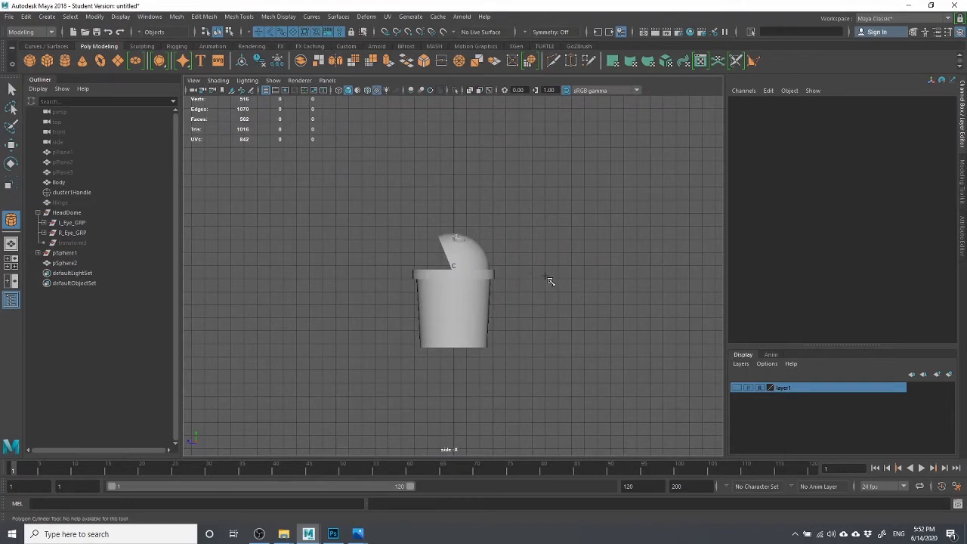
left_click_drag(544, 292, 536, 262)
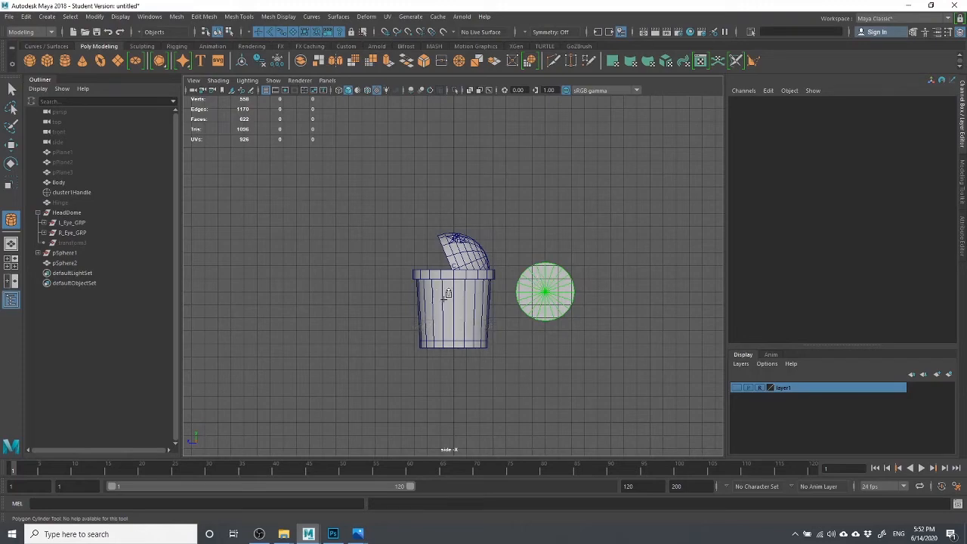
left_click_drag(547, 277, 542, 265)
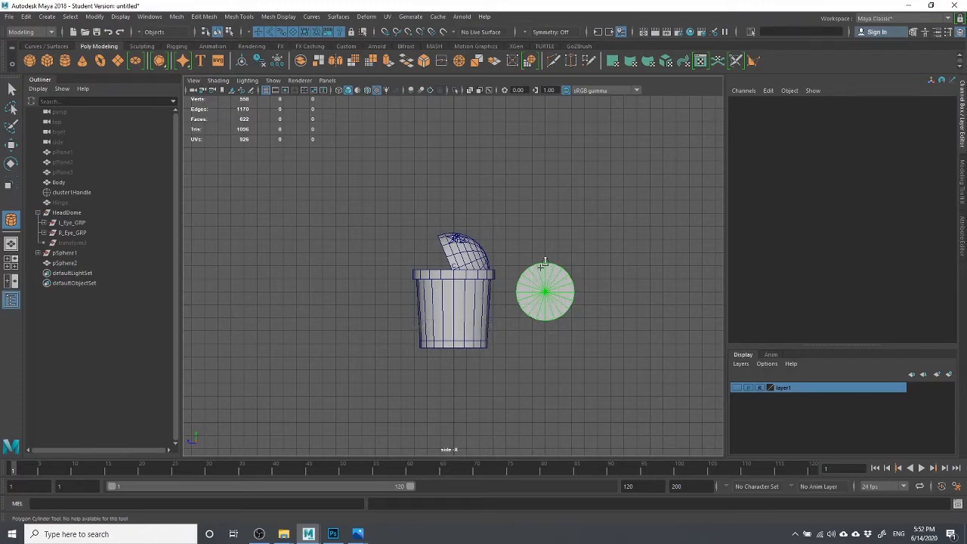
key("space")
key("e")
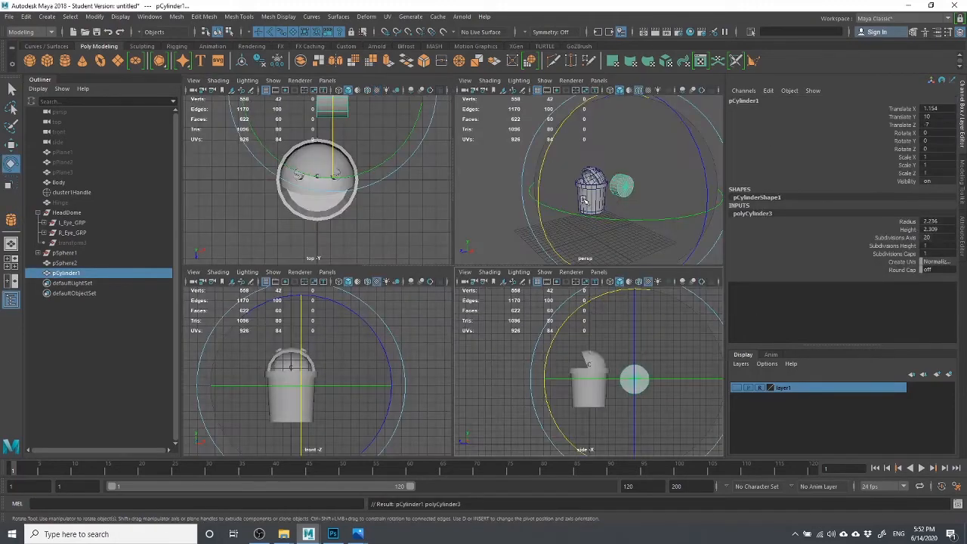
Delete the faces of the cylinder's lower half, leaving out the extra wedge faces, and return to object selection.
scroll(579, 207, "up", 8)
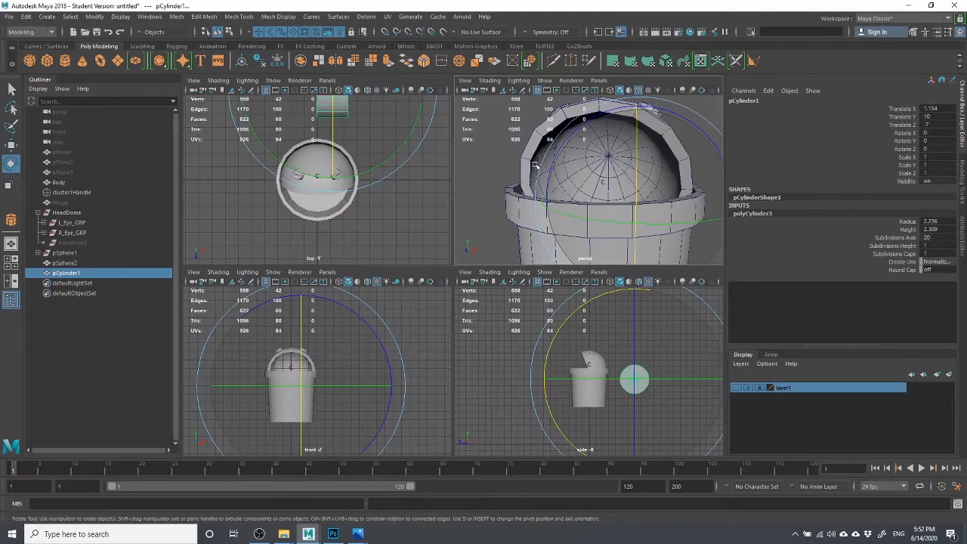
left_click_drag(580, 208, 539, 195, "alt")
scroll(539, 194, "down", 5)
middle_click_drag(539, 194, 597, 181, "alt")
left_click_drag(598, 181, 715, 151, "alt")
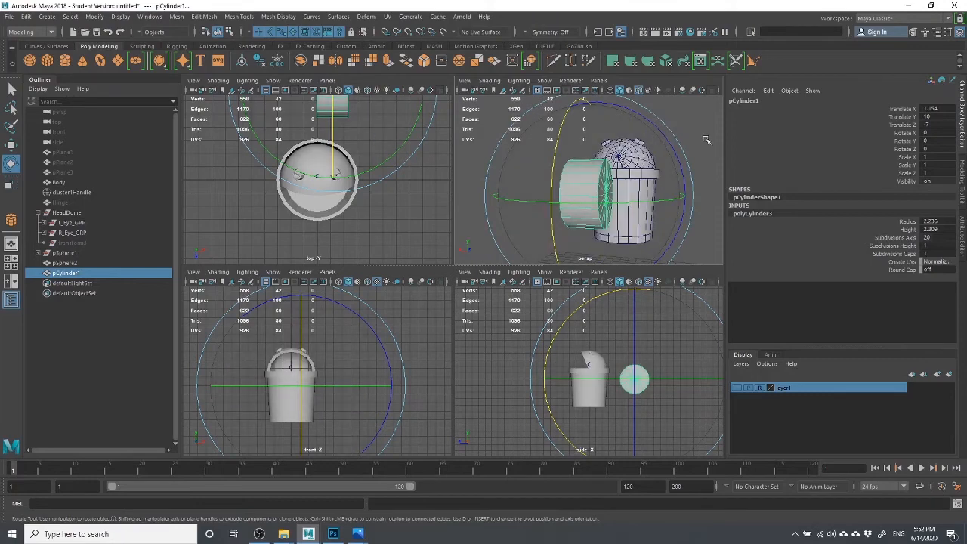
right_click_drag(694, 137, 686, 166)
left_click_drag(582, 232, 495, 193, "alt")
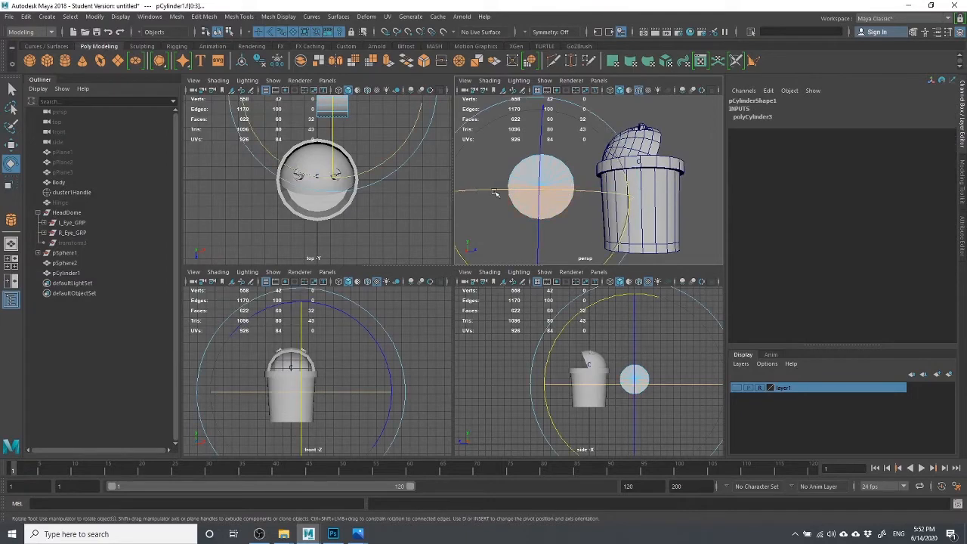
key("Delete")
key("ctrl+z")
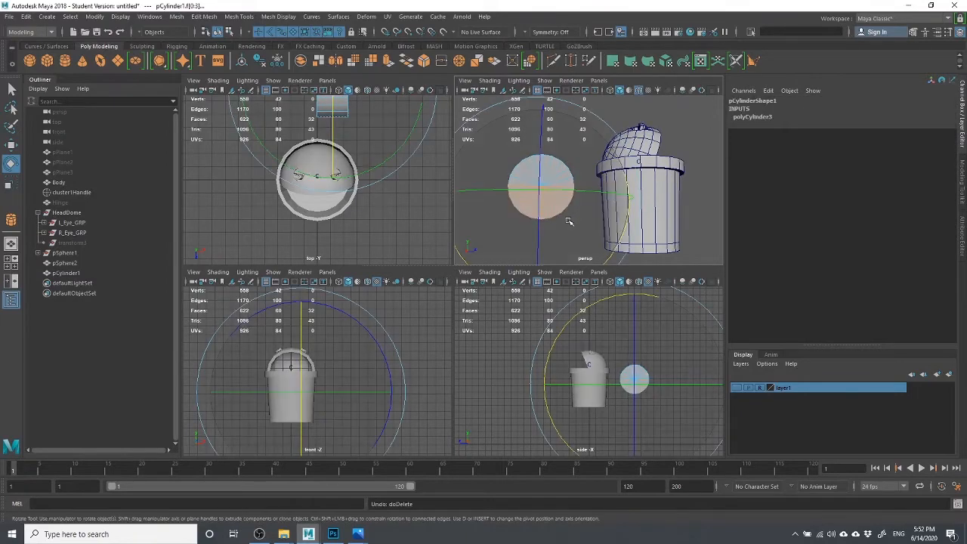
left_click_drag(572, 209, 725, 228, "alt")
key("q")
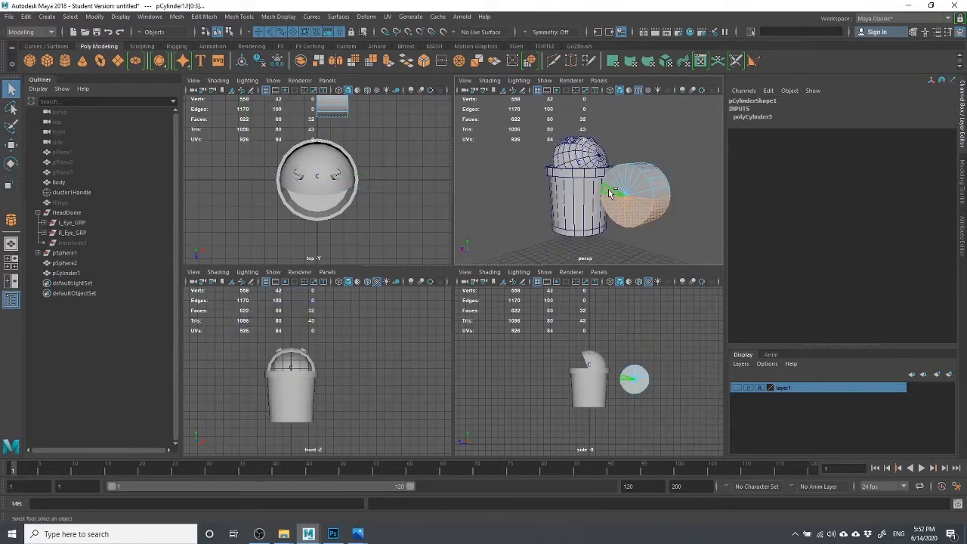
left_click_drag(686, 202, 416, 192, "alt")
key("Delete")
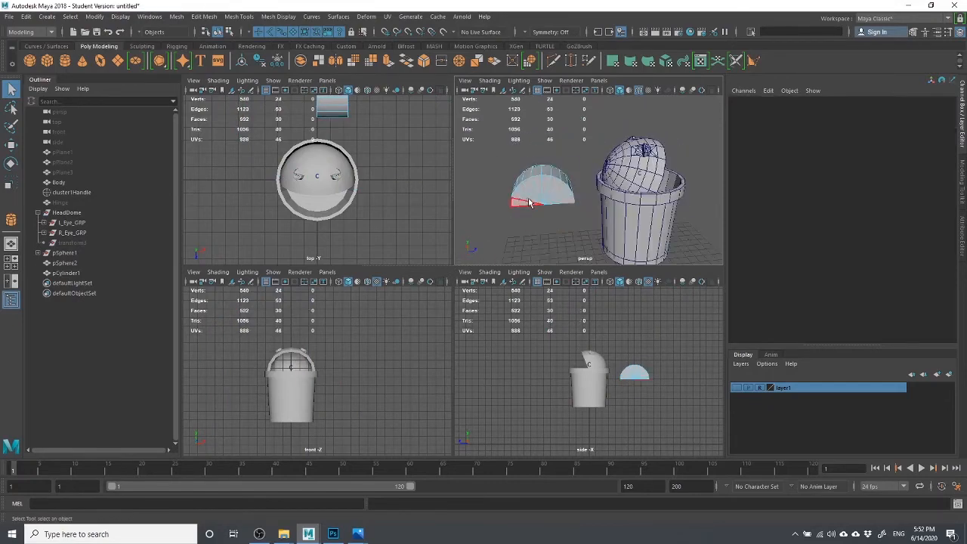
key("w")
right_click_drag(530, 195, 539, 153)
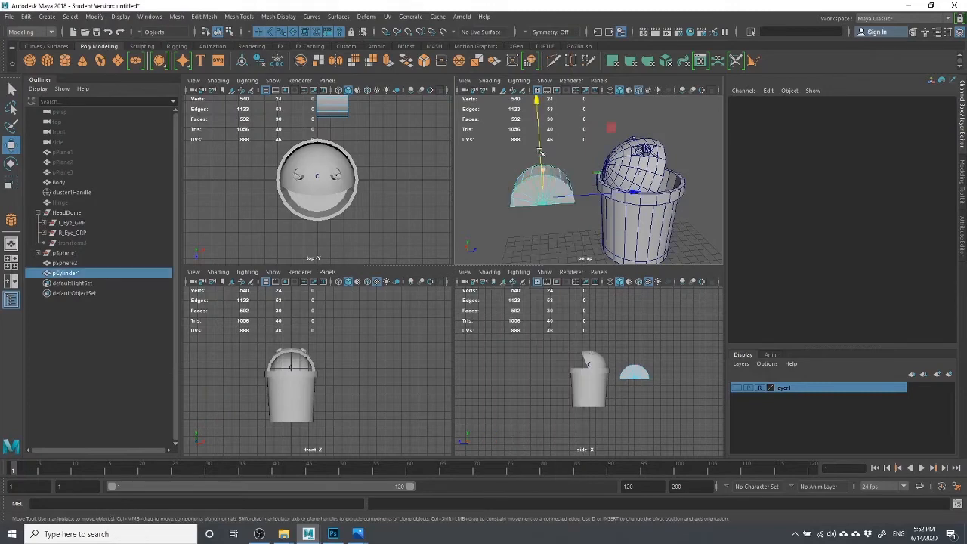
Test-rotate the half-cylinder about its X axis and undo the rotation.
key("e")
left_click_drag(541, 151, 606, 155)
key("ctrl+z")
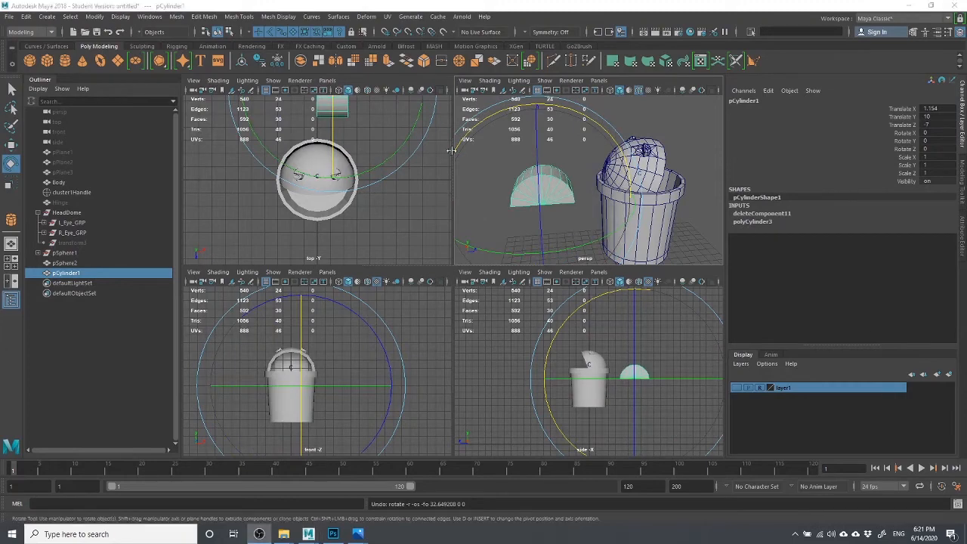
Examine the half-cylinder from several sides, including its rounded top and end caps, and its placement beside the body.
left_click(605, 182)
scroll(601, 182, "up", 5)
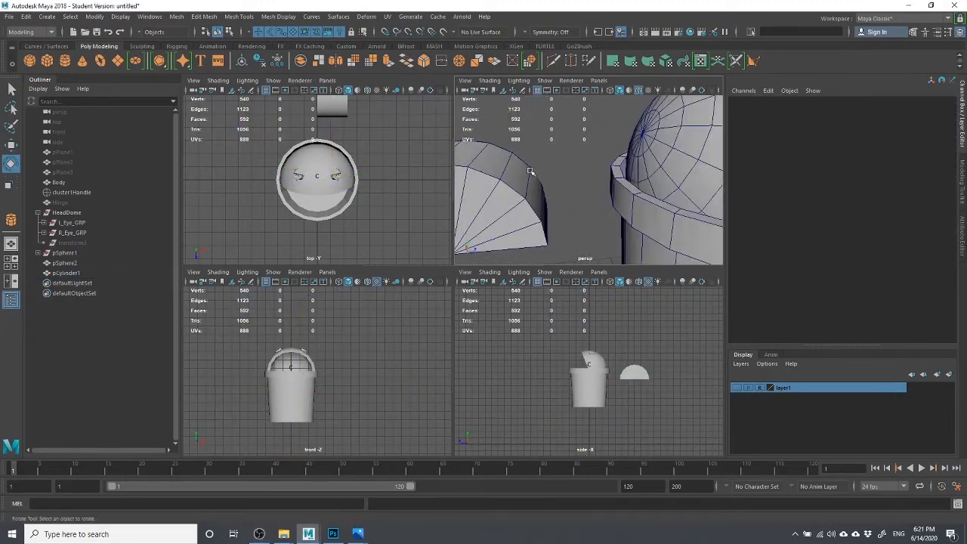
left_click_drag(627, 198, 604, 212, "alt")
scroll(555, 188, "down", 5)
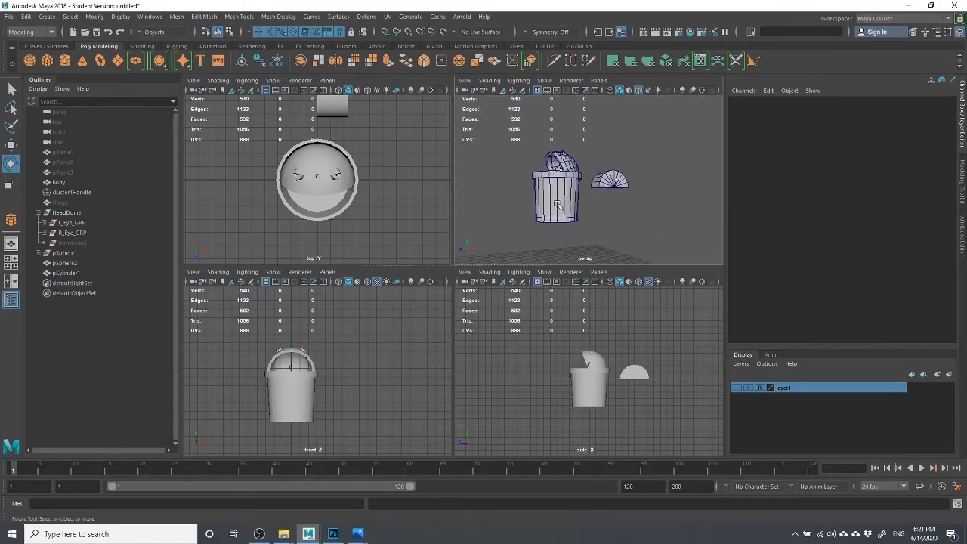
scroll(605, 212, "up", 5)
mouse_move(647, 170)
left_mouse_down("alt")
mouse_move(664, 216)
mouse_move(661, 183)
mouse_move(642, 176)
left_mouse_up("alt")
scroll(631, 154, "up", 3)
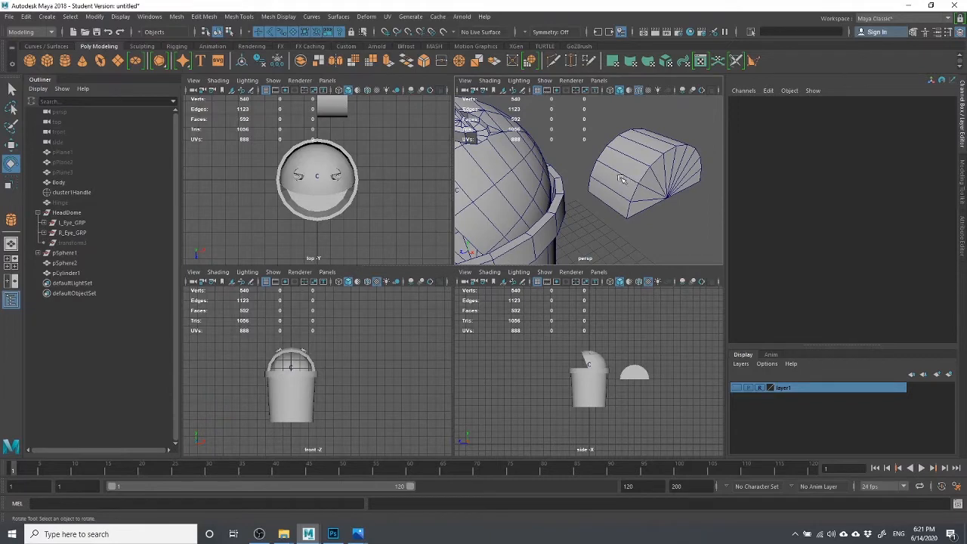
left_click(621, 178)
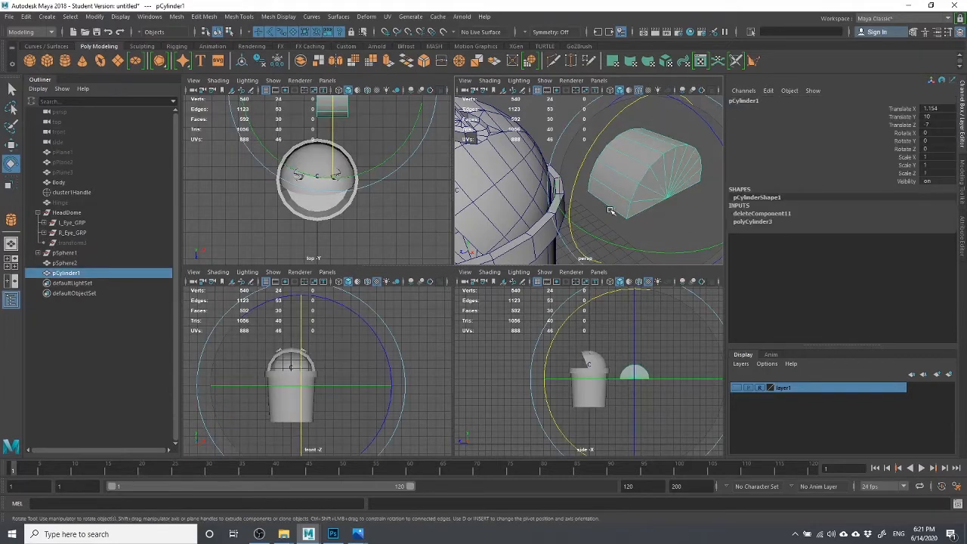
left_click_drag(601, 163, 587, 97, "alt")
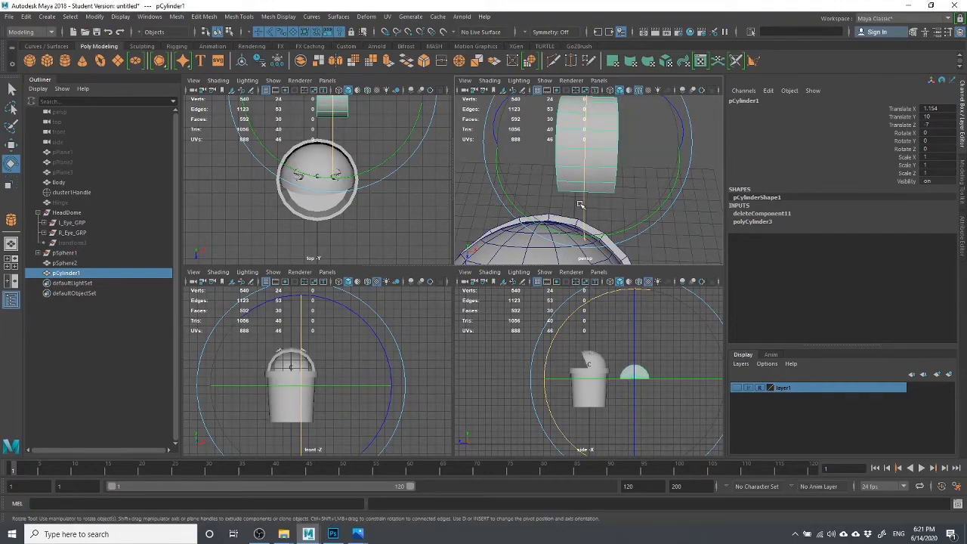
left_click(684, 231)
left_click(612, 177)
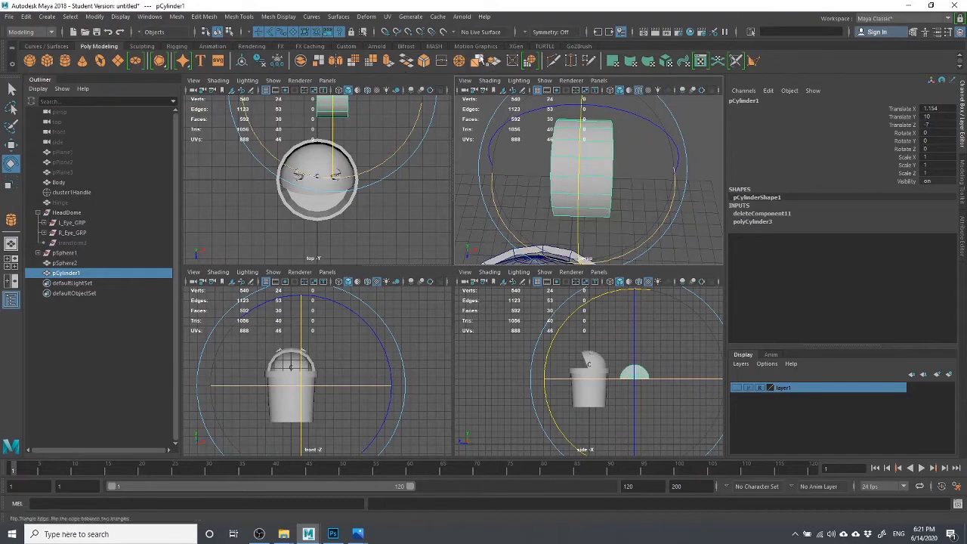
Try mirroring the half-cylinder along its X axis with merged borders, and check the resulting geometry.
left_click(331, 66)
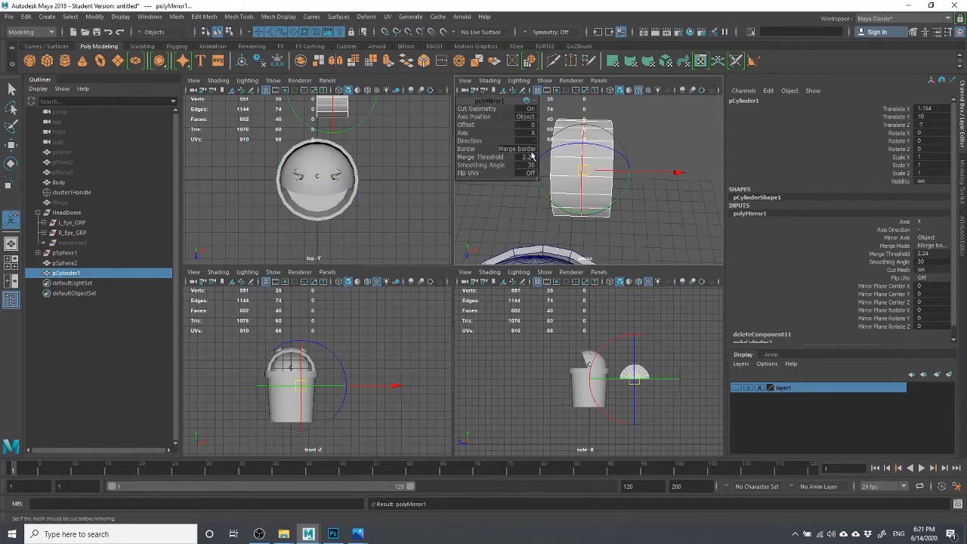
left_click(683, 118)
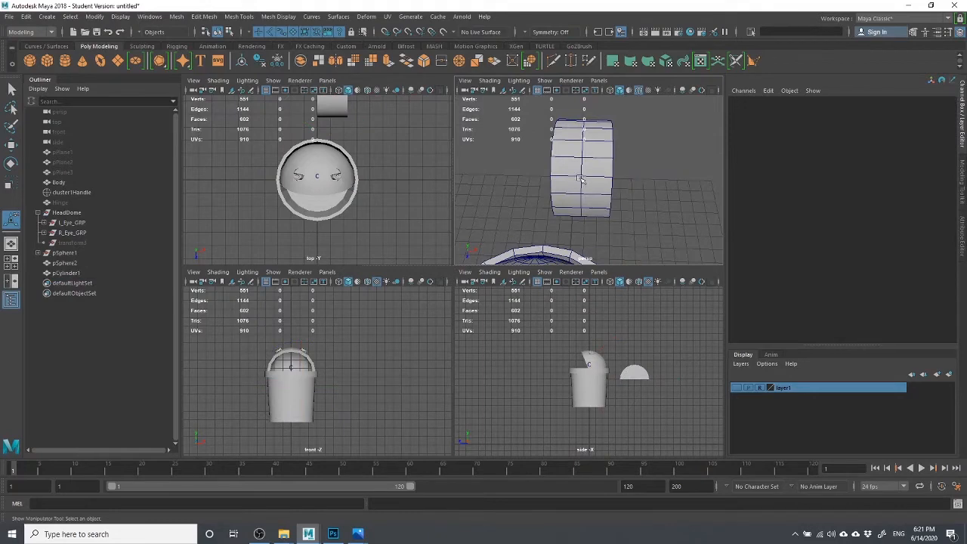
left_click(581, 179)
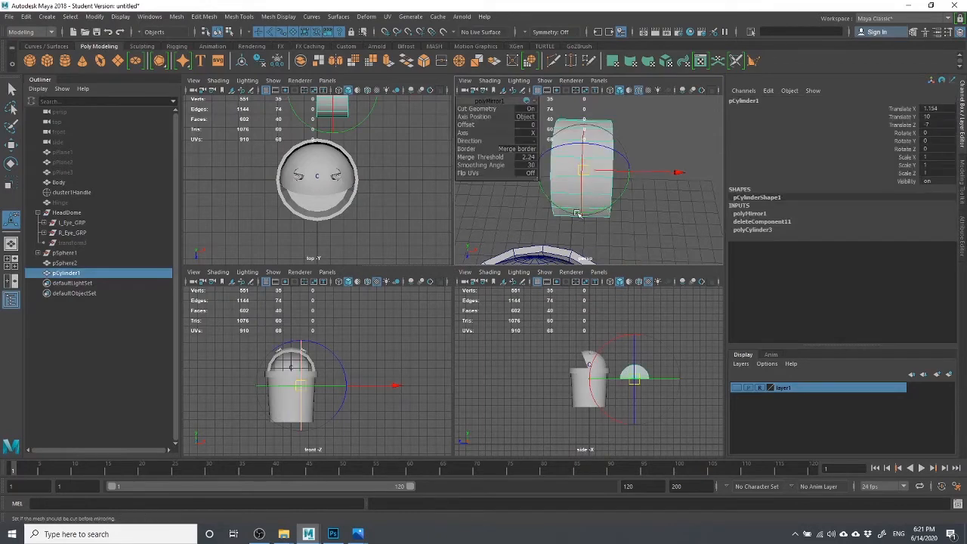
left_click(648, 135)
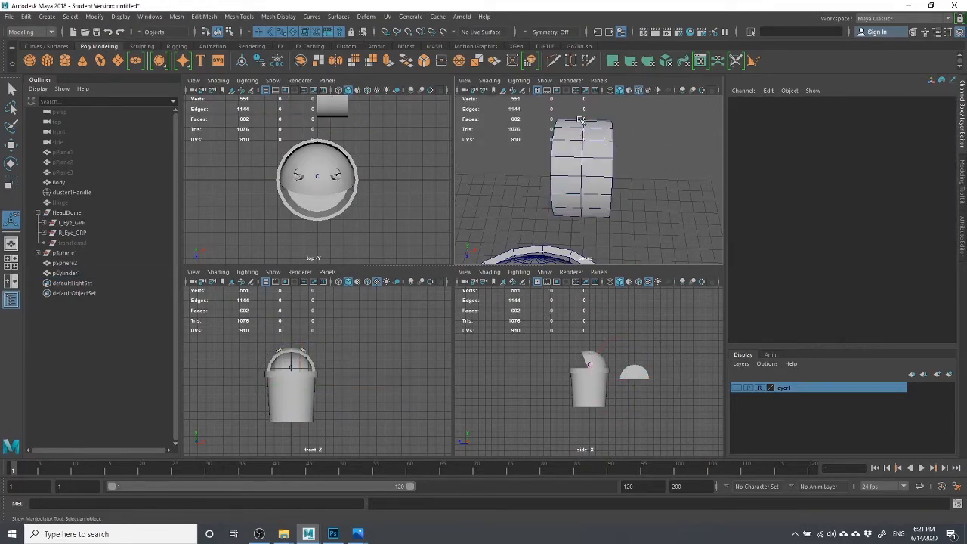
left_click(582, 203)
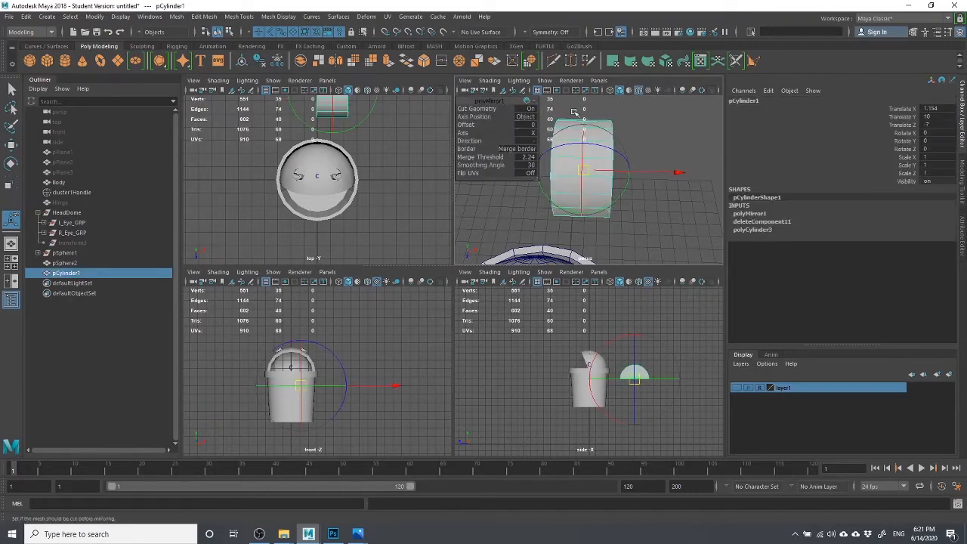
scroll(615, 160, "up", 3)
left_click_drag(613, 188, 613, 164, "alt")
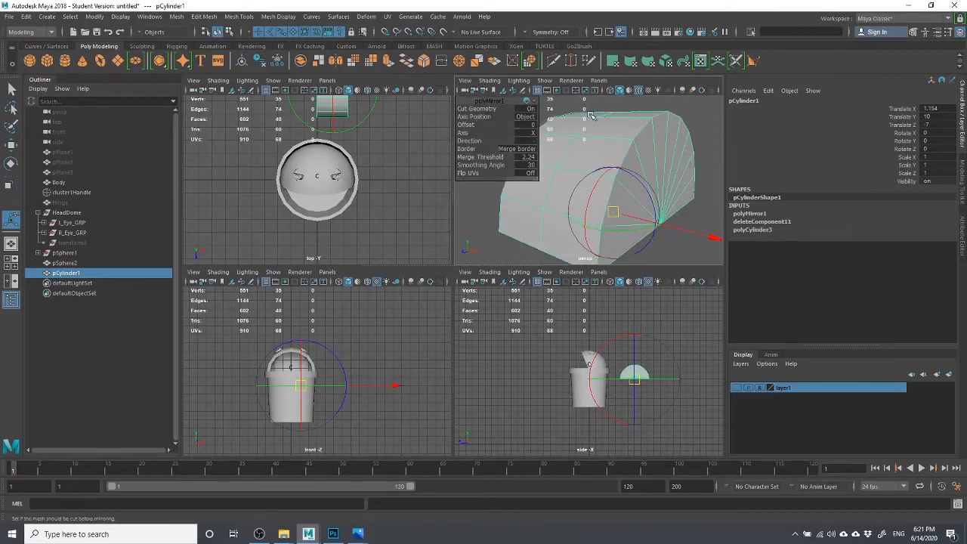
Select an edge on the mirrored half-cylinder, and undo back past the edge selection and the mirror operation.
right_click_drag(591, 115, 594, 88)
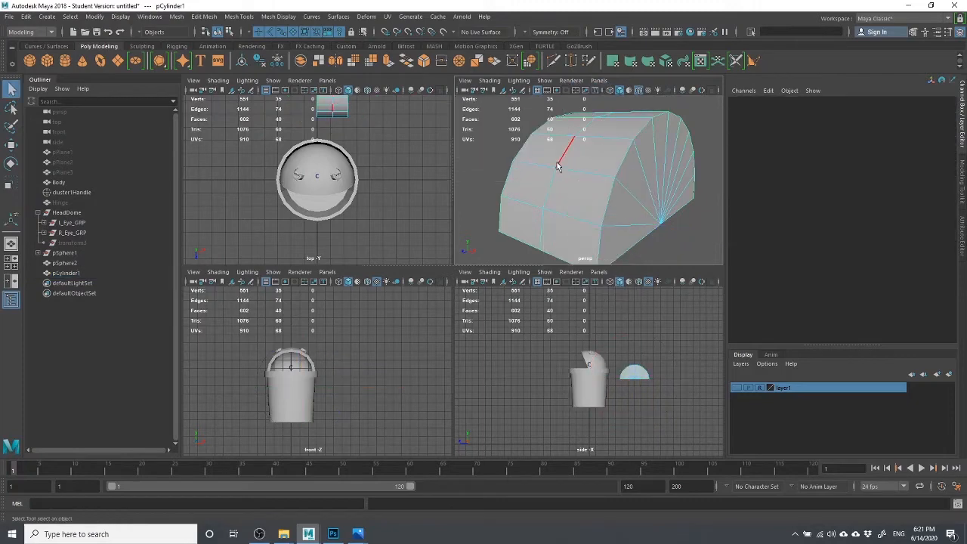
left_click(625, 162)
left_click_drag(625, 162, 595, 198, "alt")
scroll(620, 175, "down", 3)
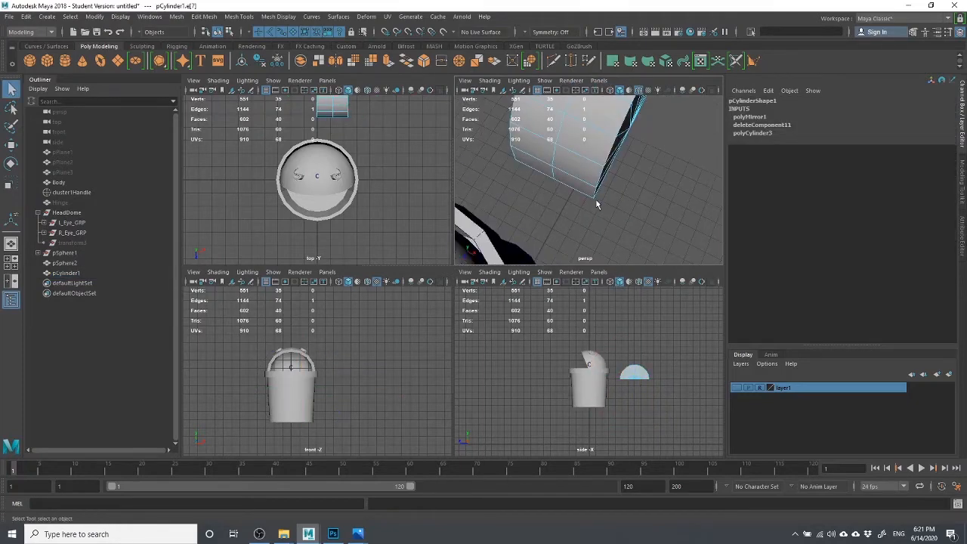
scroll(571, 204, "down", 5)
scroll(577, 205, "up", 3)
key("ctrl+z")
key("ctrl+z")
key("ctrl+z")
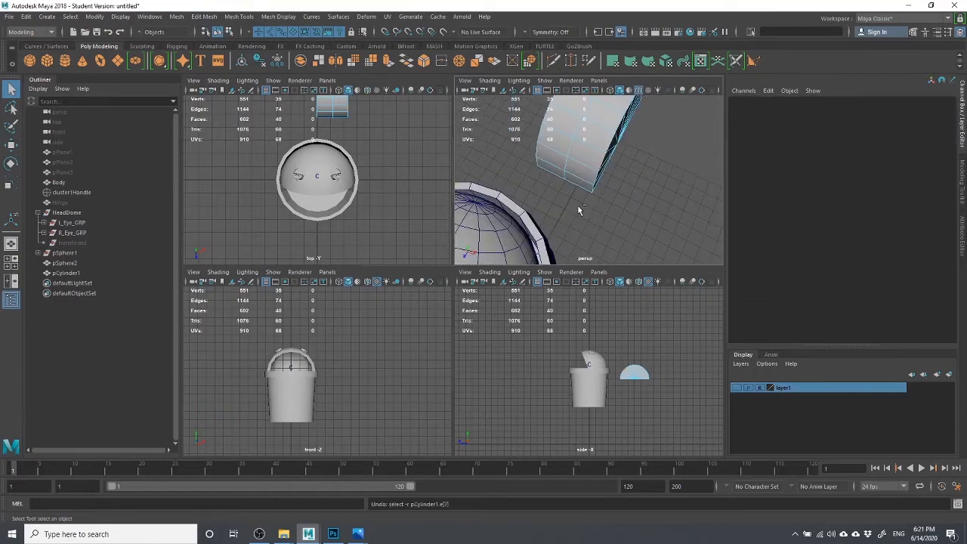
key("ctrl+z")
key("ctrl+z")
key("ctrl+z")
key("ctrl+z")
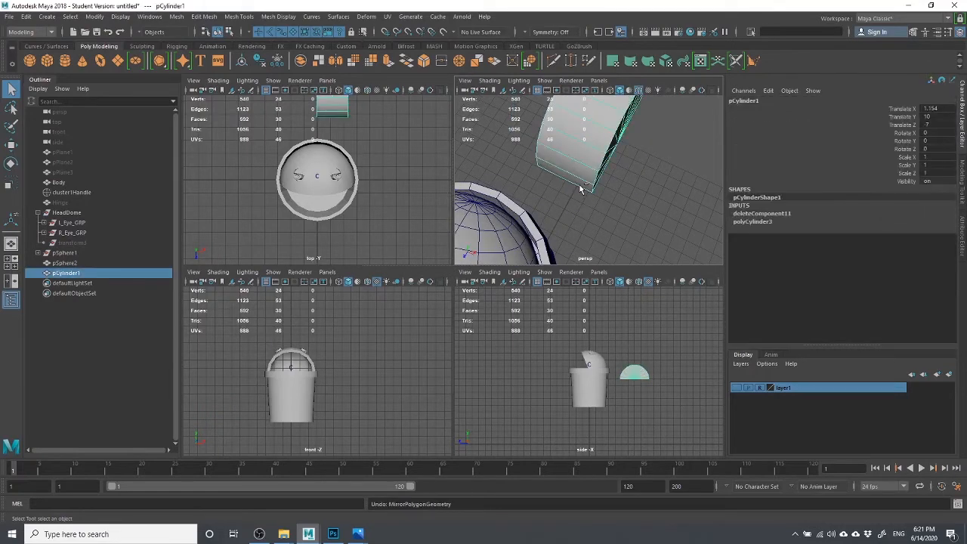
Bevel both curved rim edge loops of the half-cylinder, where the rounded surface meets the end caps.
left_click(605, 170)
left_click_drag(606, 169, 578, 142, "alt")
right_click_drag(581, 171, 589, 140)
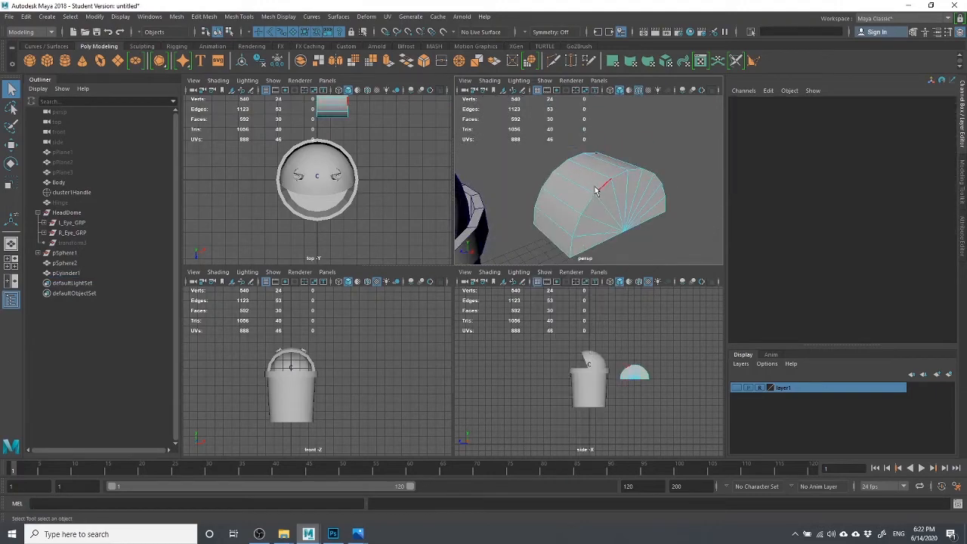
double_click(596, 191)
double_click(551, 178, "shift")
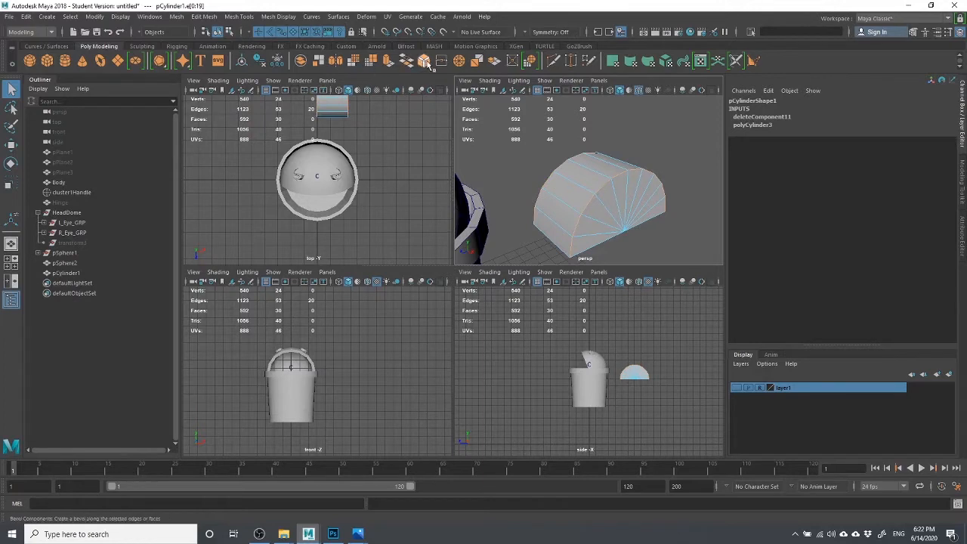
left_click_drag(562, 177, 507, 153, "alt")
left_click_drag(646, 201, 640, 179, "alt")
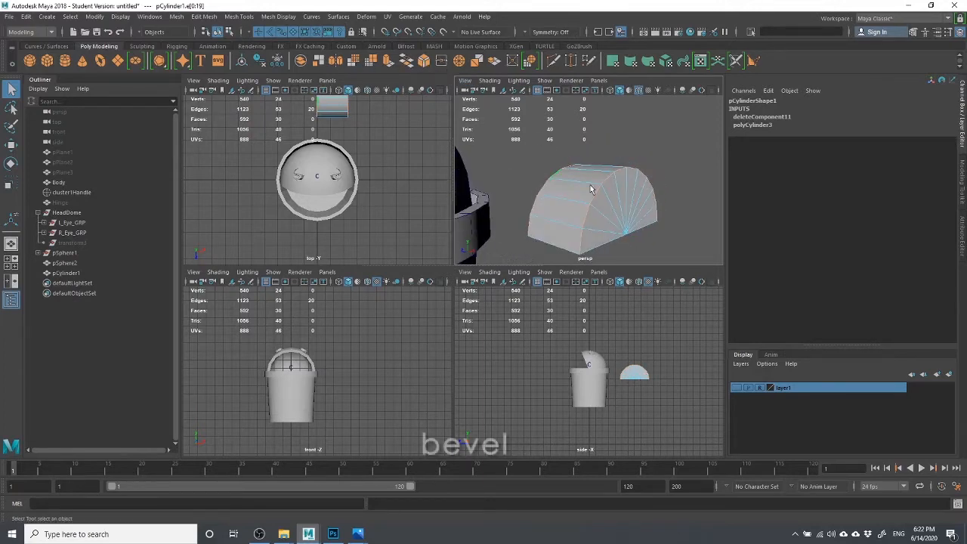
left_click(425, 61)
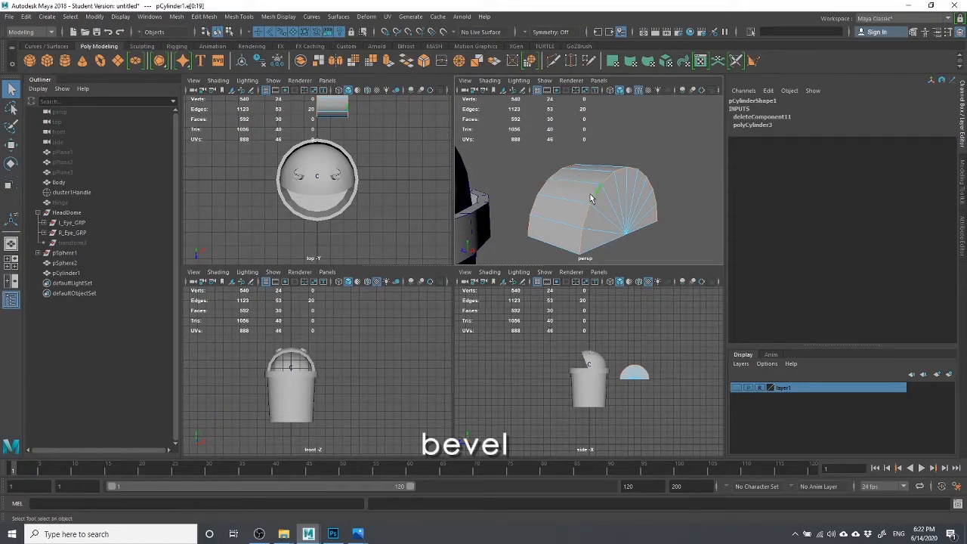
left_click(424, 62)
left_click_drag(566, 175, 593, 129, "alt")
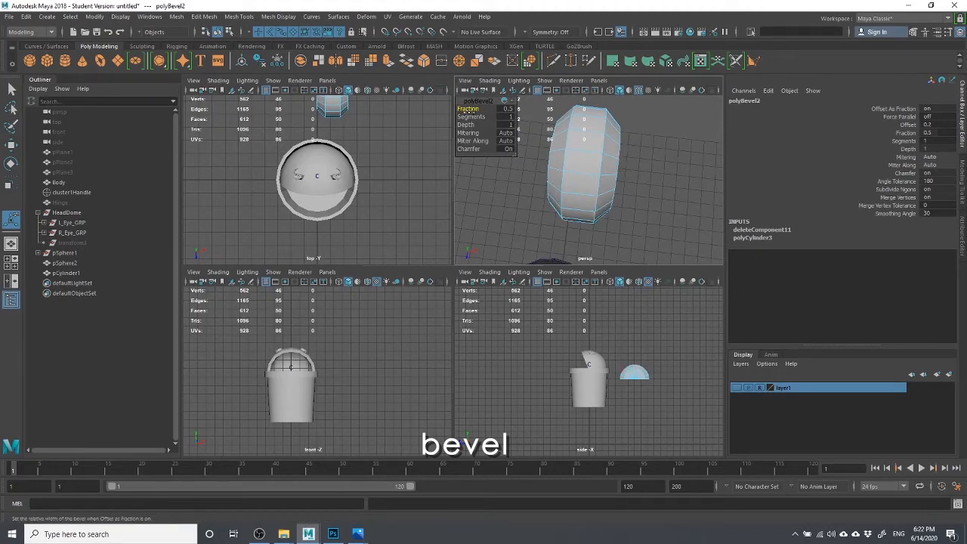
Set the rim bevel's fraction to 1 and its segments to 4, and return to object selection with the half-cylinder selected.
left_click_drag(468, 110, 479, 109)
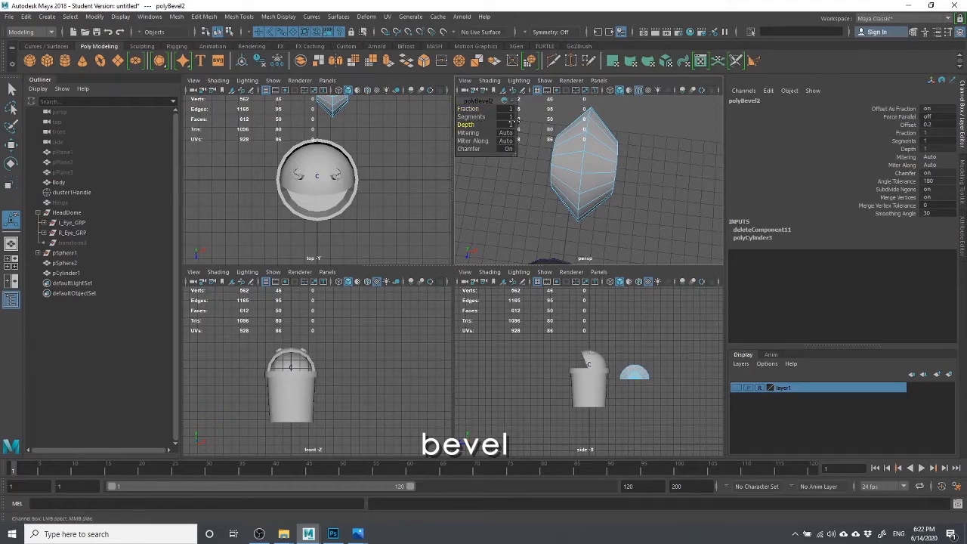
left_click_drag(484, 117, 491, 111)
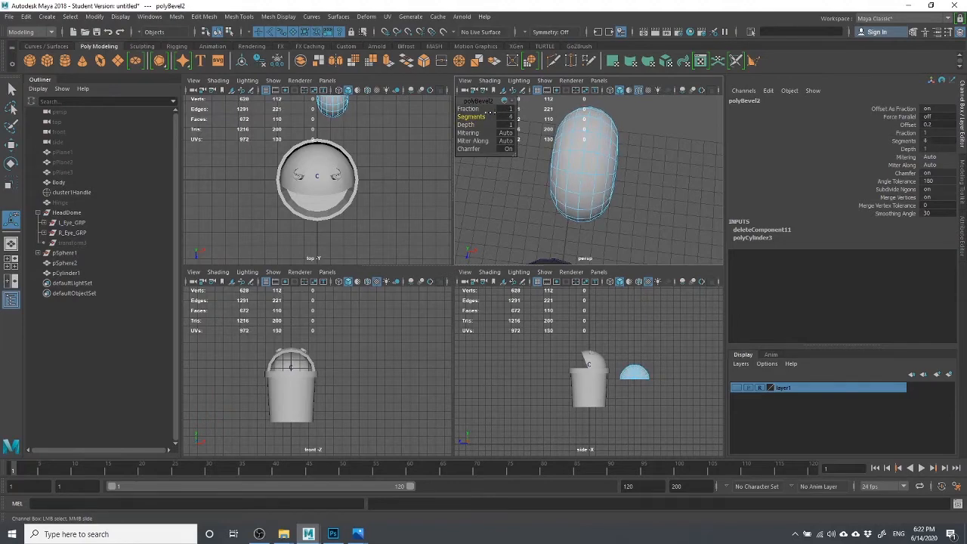
left_click(735, 188)
left_click_drag(676, 188, 551, 169, "alt")
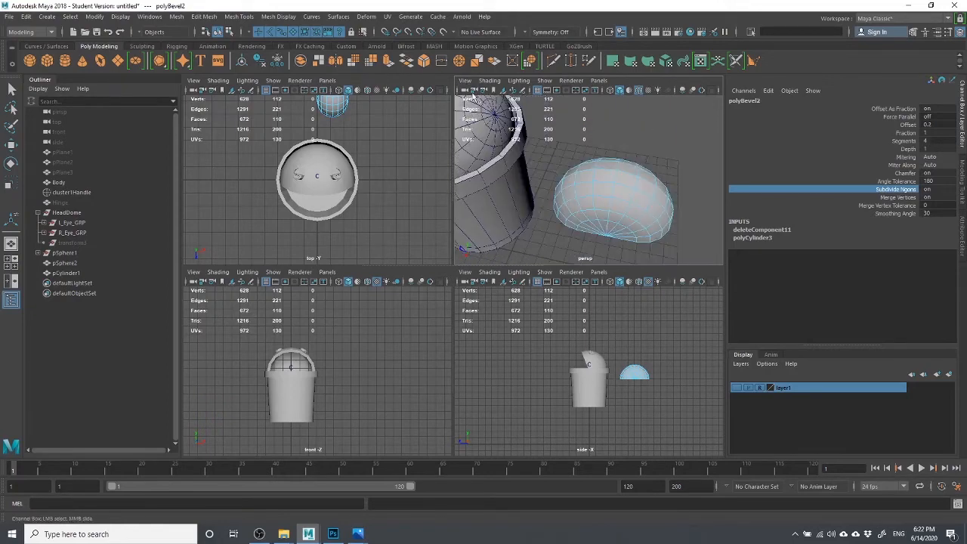
left_click(614, 178)
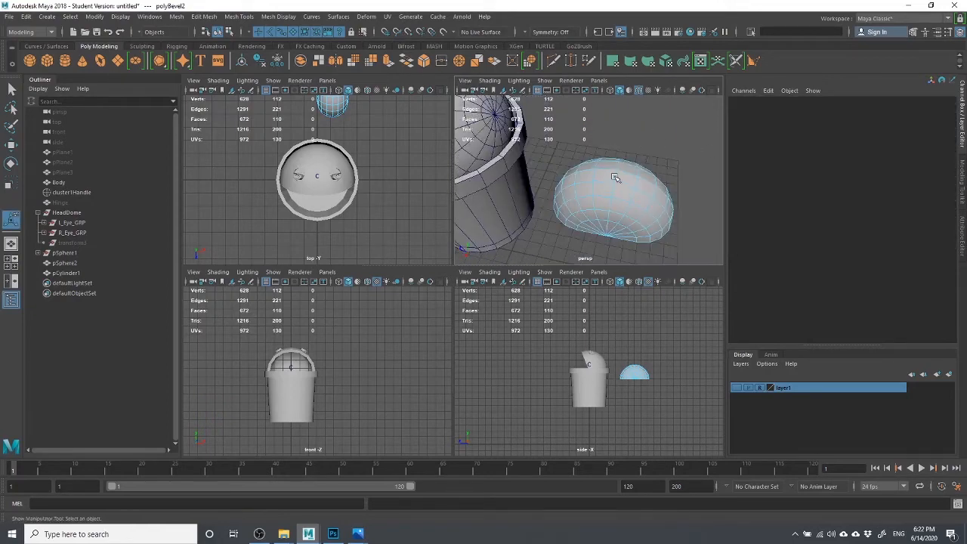
right_click_drag(615, 179, 631, 165)
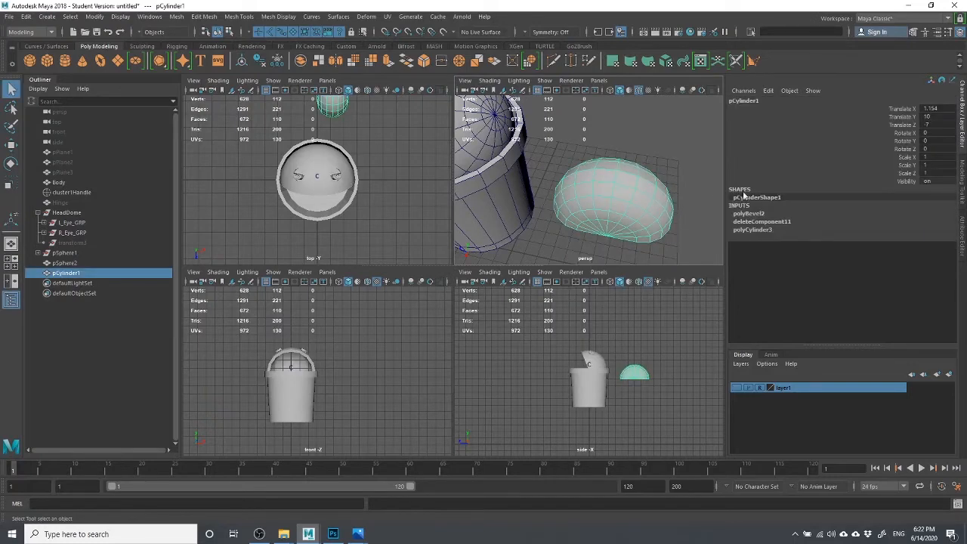
Examine the rounded half-cylinder's construction history, including its cylinder settings and the bevel's fraction, segments and other attributes.
left_click(737, 230)
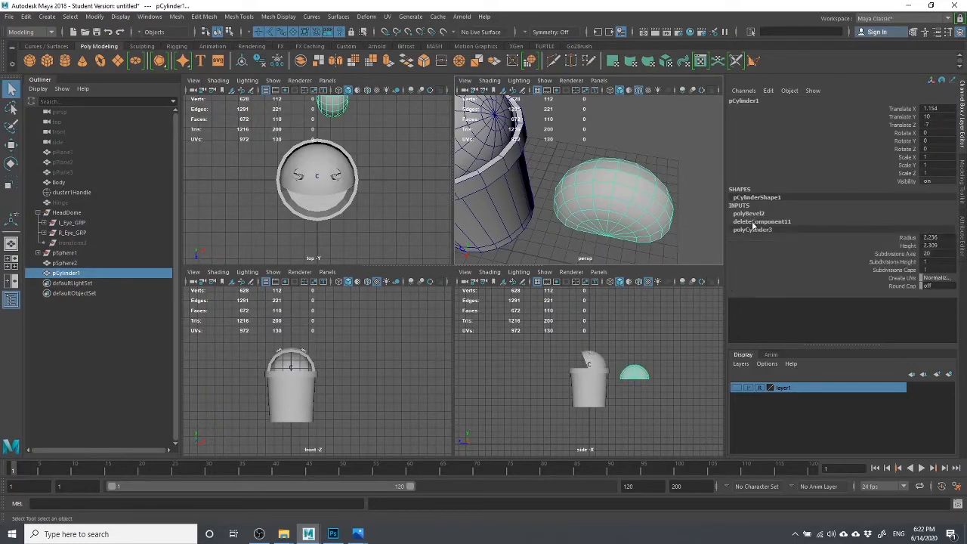
left_click(753, 222)
left_click(749, 213)
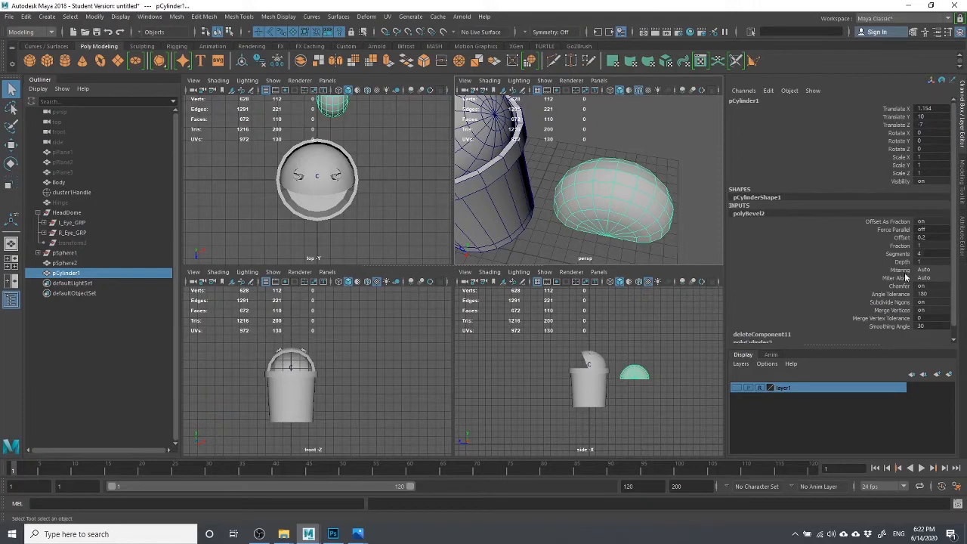
left_click(884, 295)
left_click(876, 327)
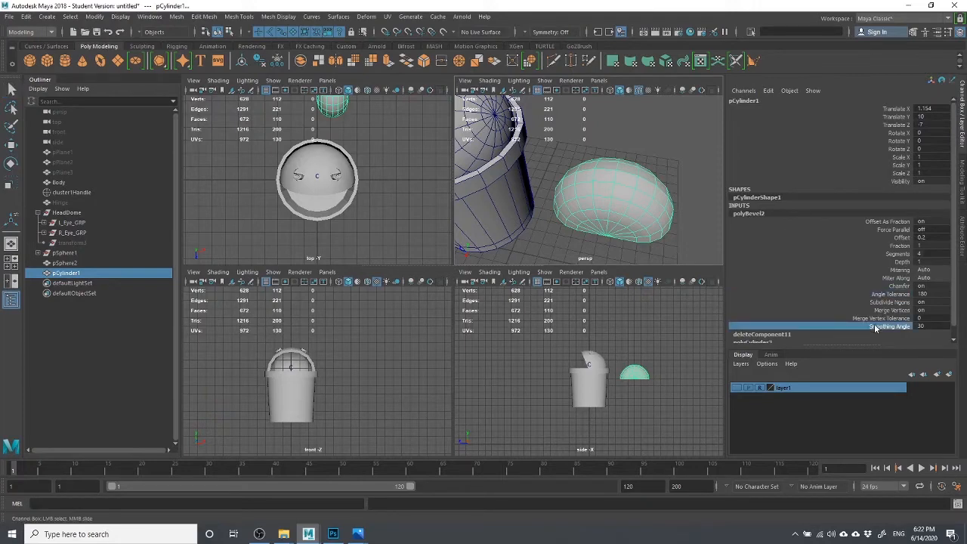
left_click(890, 310)
left_click(892, 250)
left_click(893, 230)
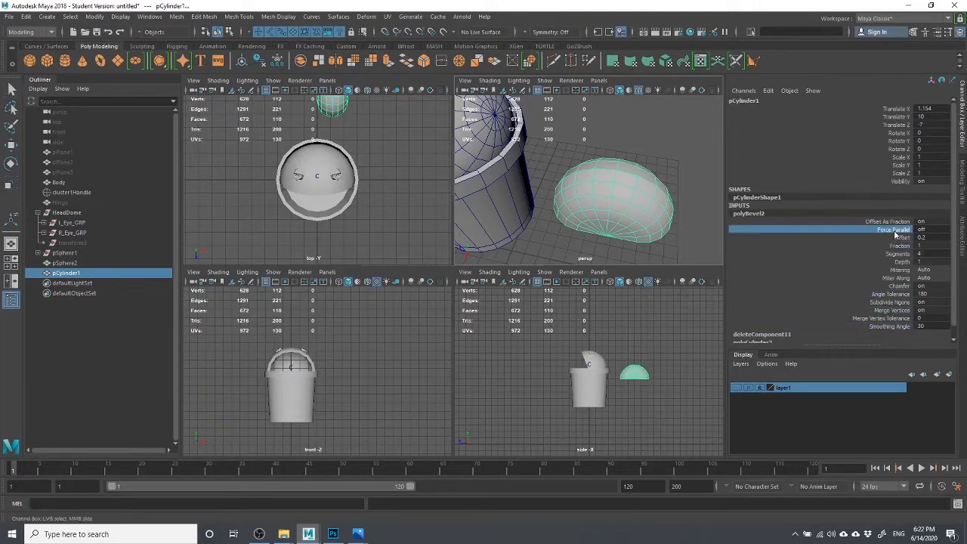
left_click(892, 222)
left_click(891, 245)
left_click(889, 255)
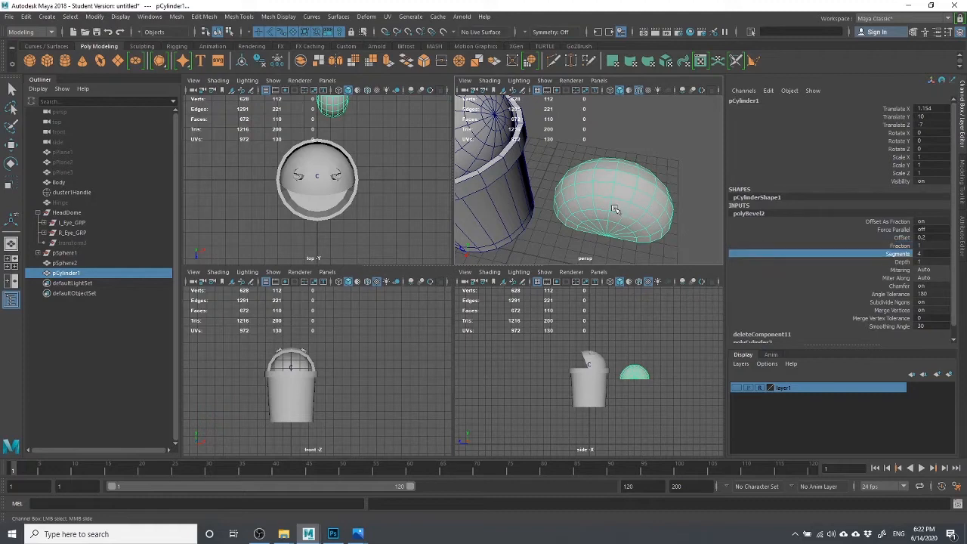
Try to move one top-centre edge of the bevelled half-cylinder sideways along X, then undo the move.
mouse_move(615, 210)
middle_mouse_down()
mouse_move(605, 206)
mouse_move(613, 209)
middle_mouse_up()
left_click_drag(613, 208, 593, 217, "alt")
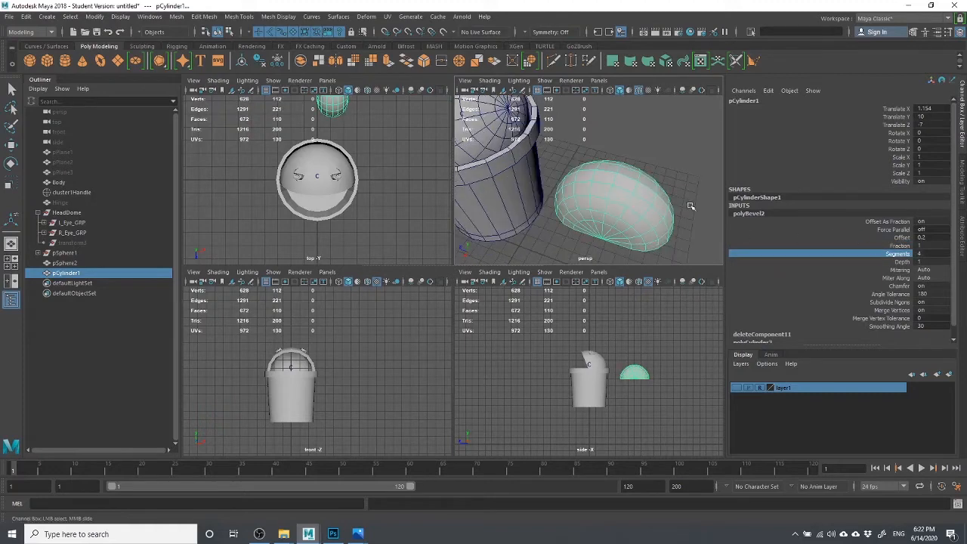
left_click_drag(645, 197, 531, 169, "alt")
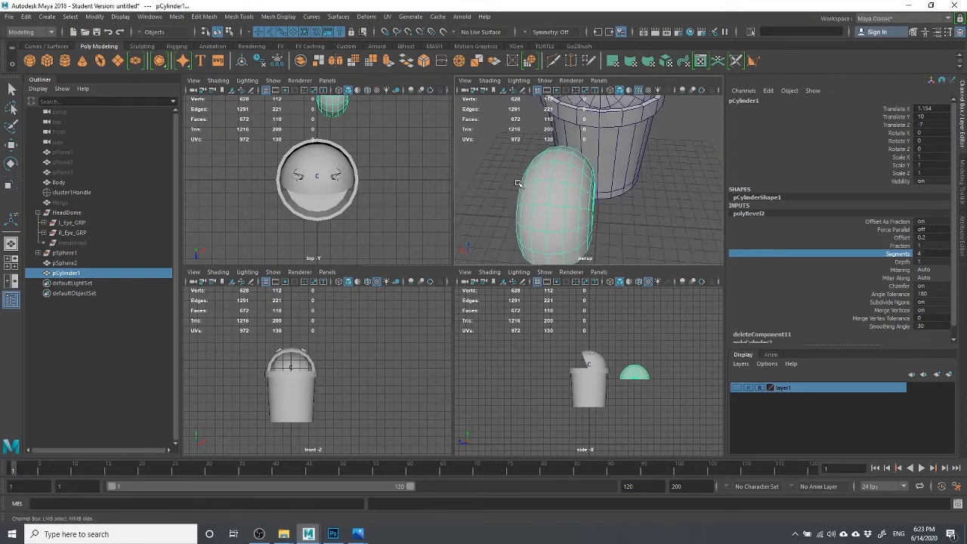
right_click_drag(518, 182, 548, 193)
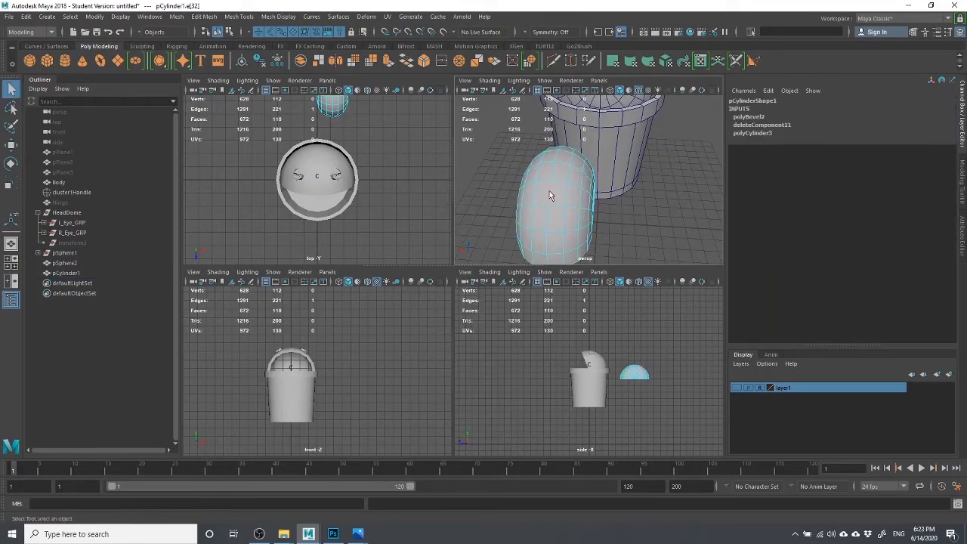
key("w")
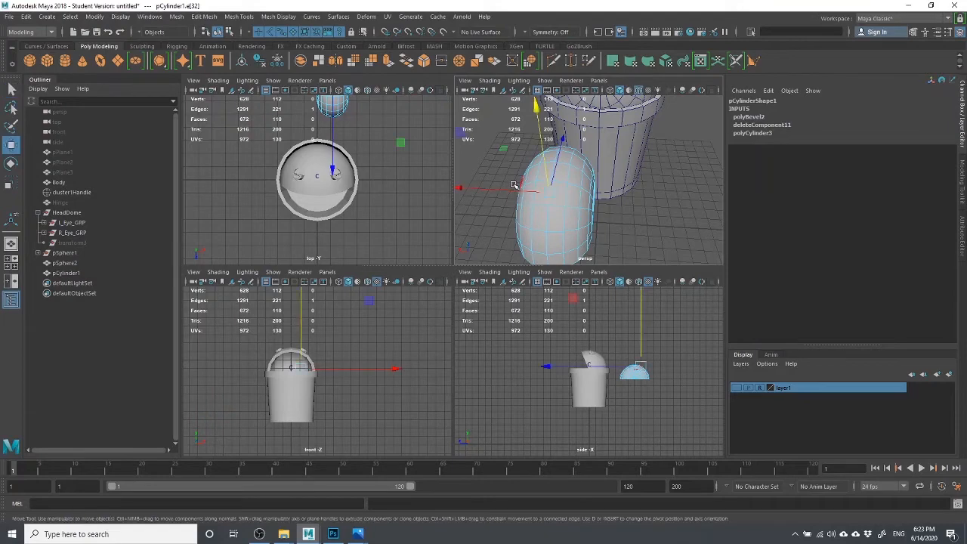
left_click(503, 189)
key("ctrl+z")
left_click_drag(505, 191, 491, 189)
key("ctrl+z")
scroll(492, 204, "down", 3)
scroll(612, 105, "up", 2)
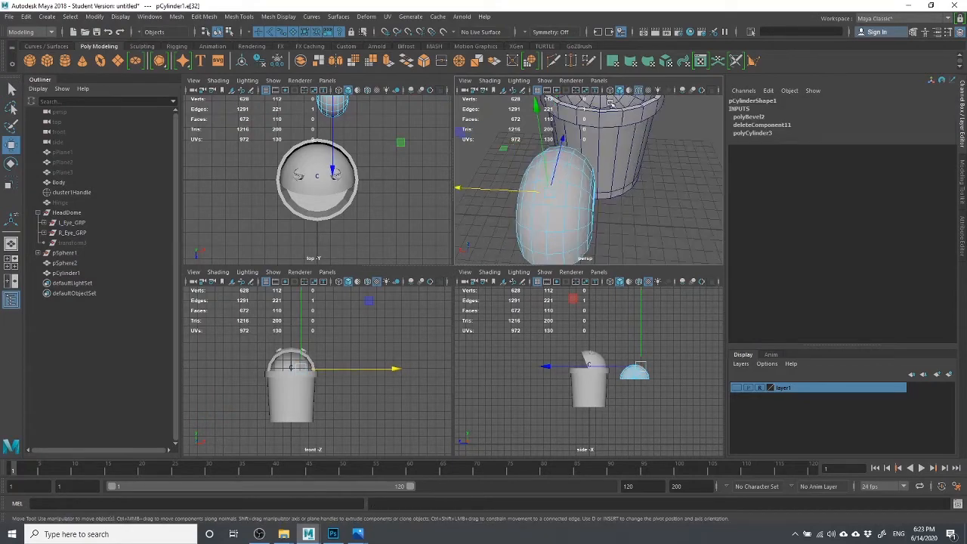
Check for a duplicate vertex on the half-cylinder's centre line by moving one vertex along X, then undo the move.
scroll(596, 159, "up", 2)
scroll(610, 161, "up", 2)
scroll(616, 180, "up", 2)
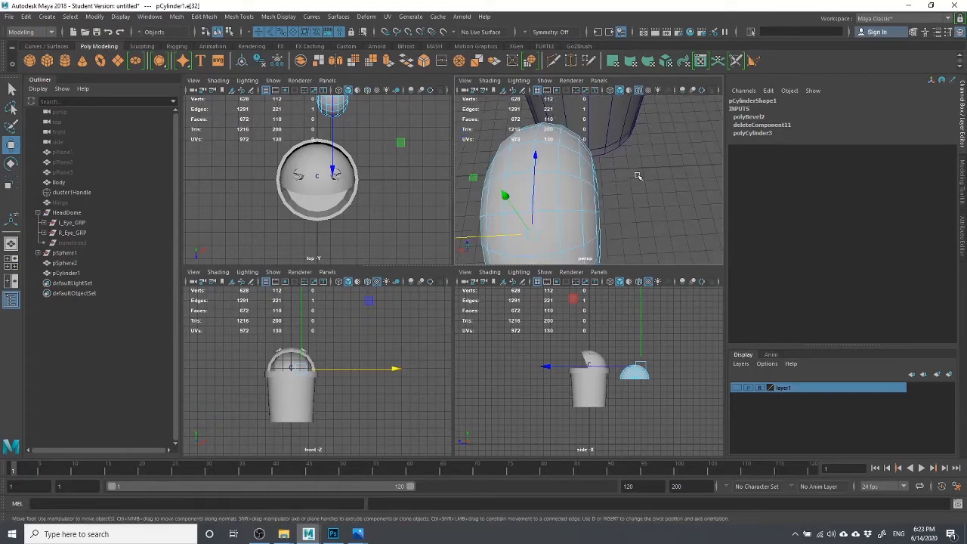
right_click_drag(616, 180, 635, 173)
key("space")
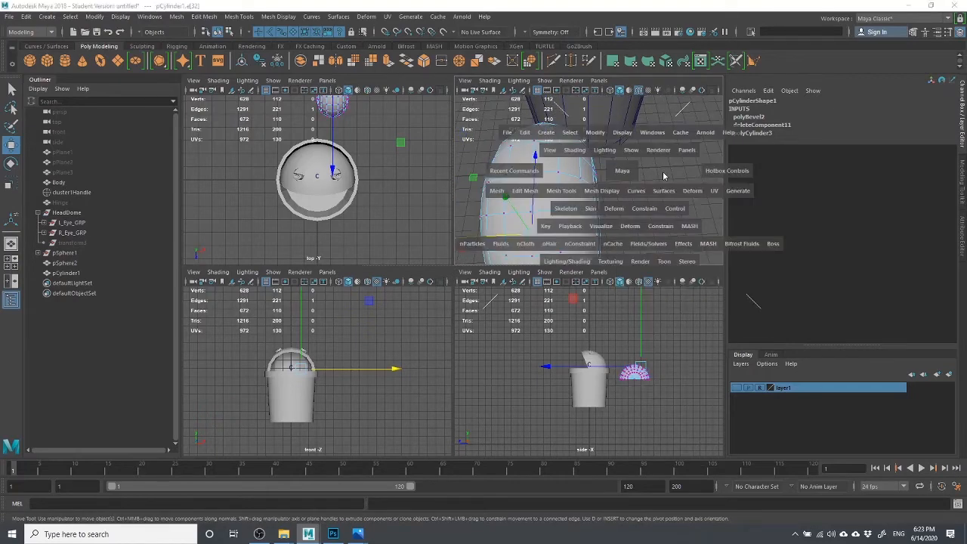
key("f")
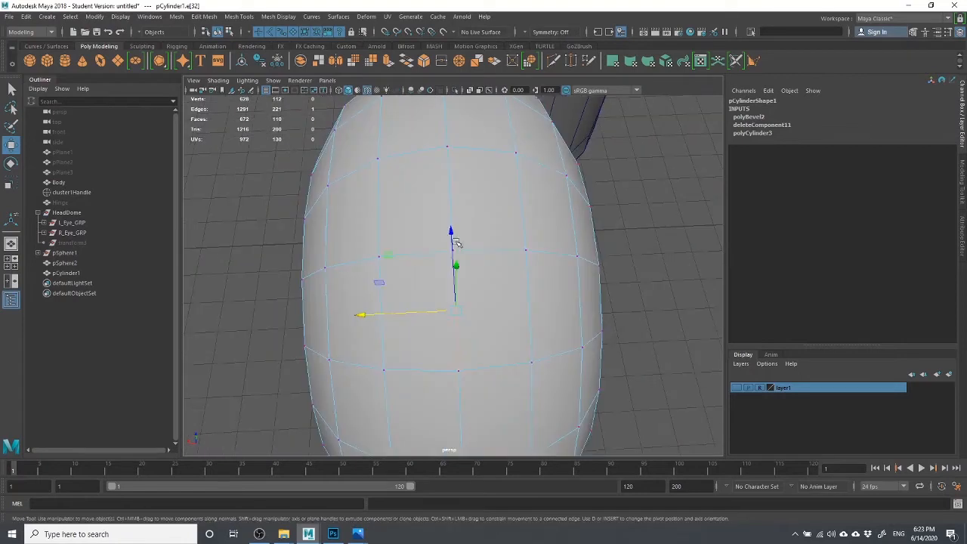
left_click(452, 249)
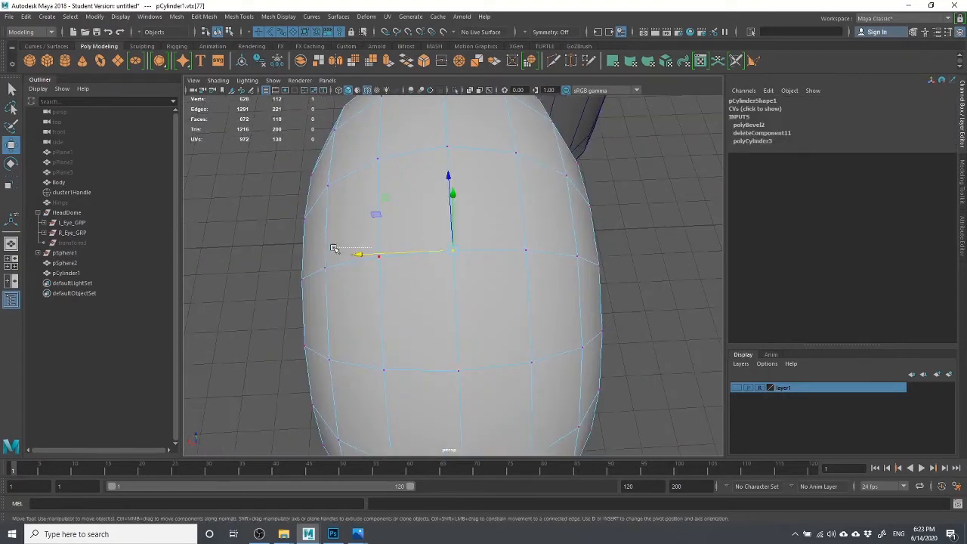
mouse_move(358, 255)
left_mouse_down()
mouse_move(220, 255)
mouse_move(381, 253)
mouse_move(343, 252)
left_mouse_up()
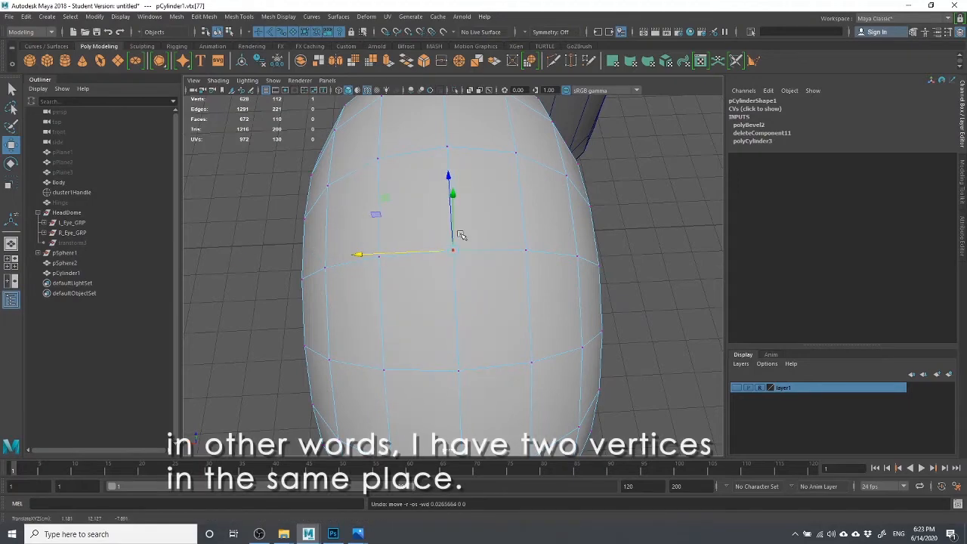
Select the full centre column of vertices on the half-cylinder, and display the front view in wireframe.
scroll(449, 262, "down", 3)
left_click_drag(404, 174, 404, 137, "alt")
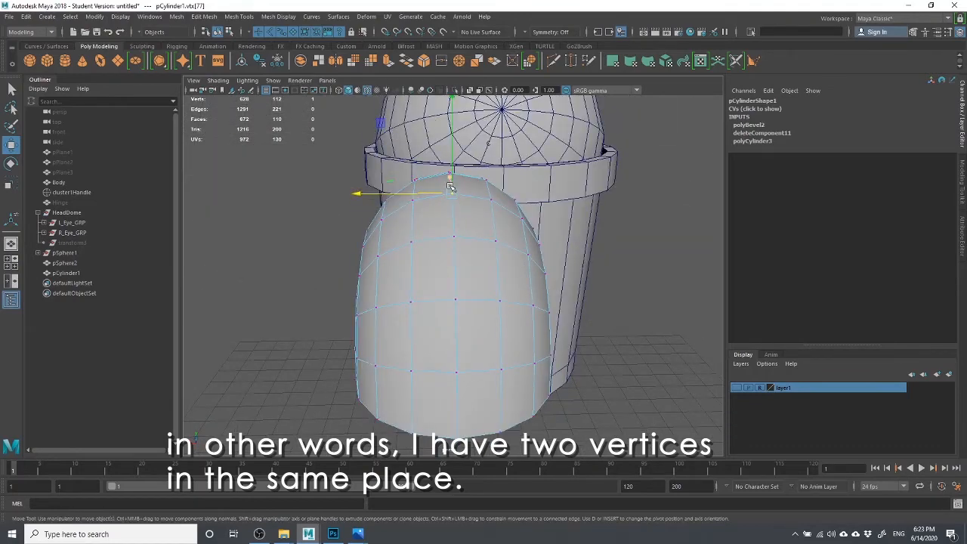
left_click_drag(431, 136, 472, 476)
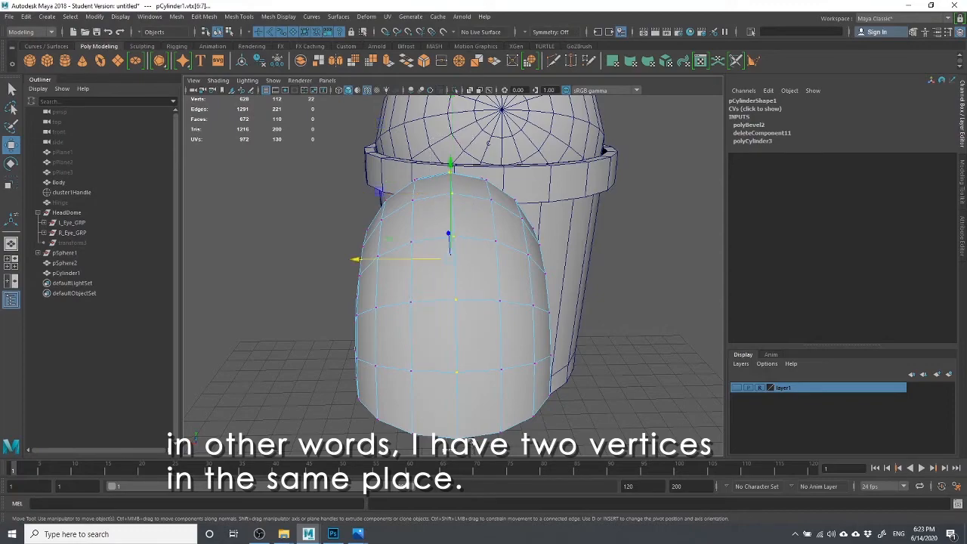
left_click_drag(502, 379, 468, 228, "alt")
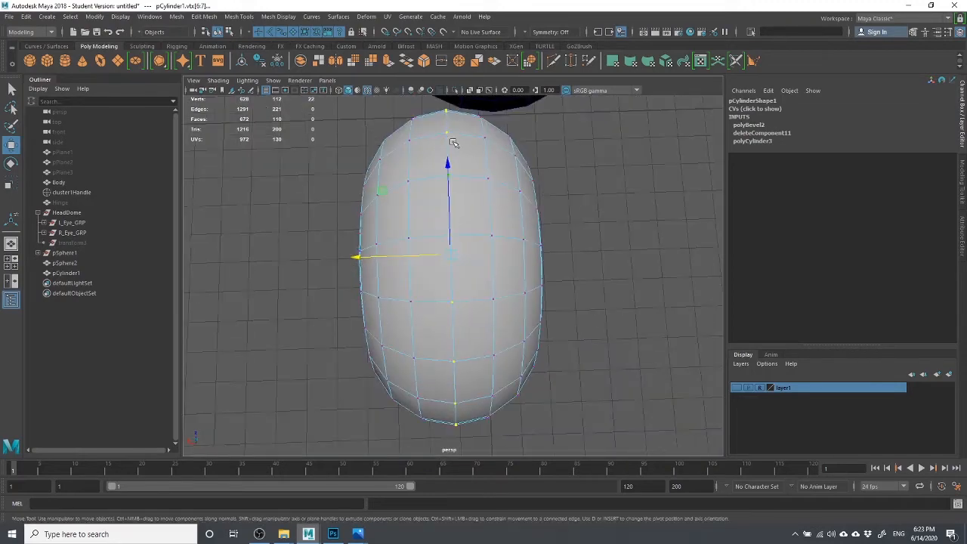
scroll(492, 285, "down", 3)
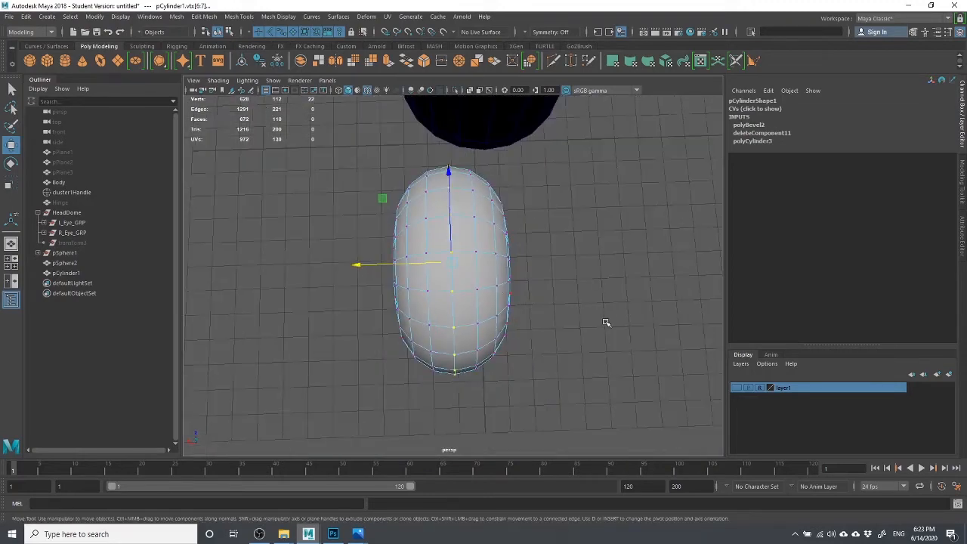
key("space")
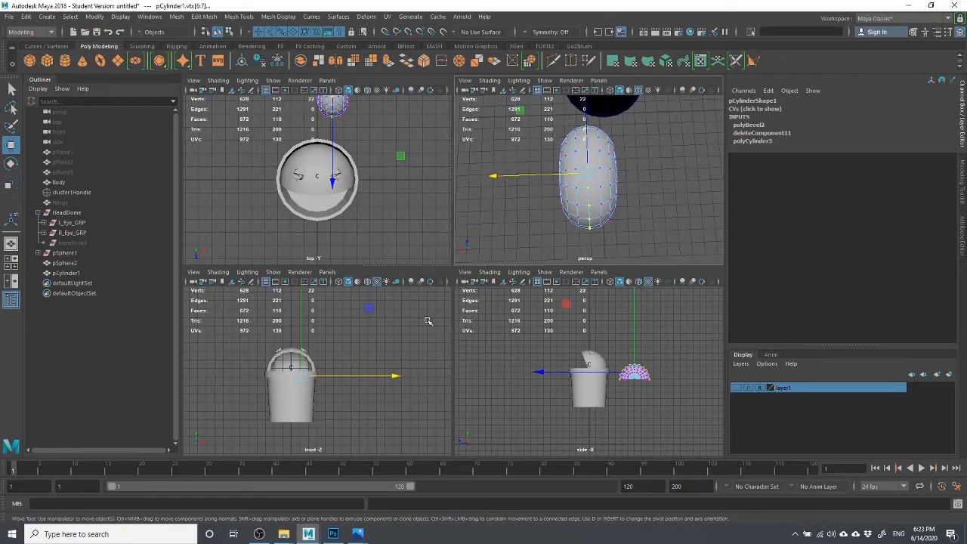
scroll(347, 128, "down", 3)
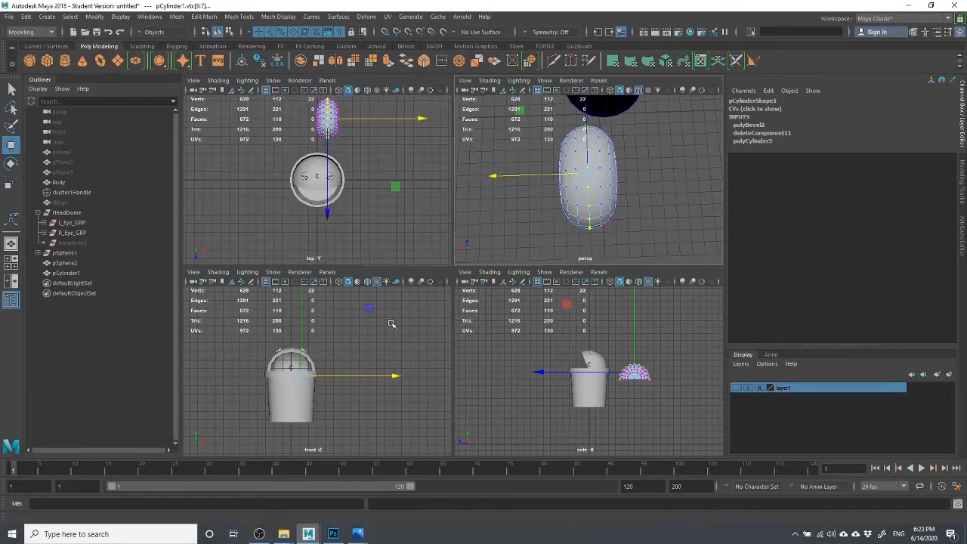
scroll(317, 361, "up", 4)
key("4")
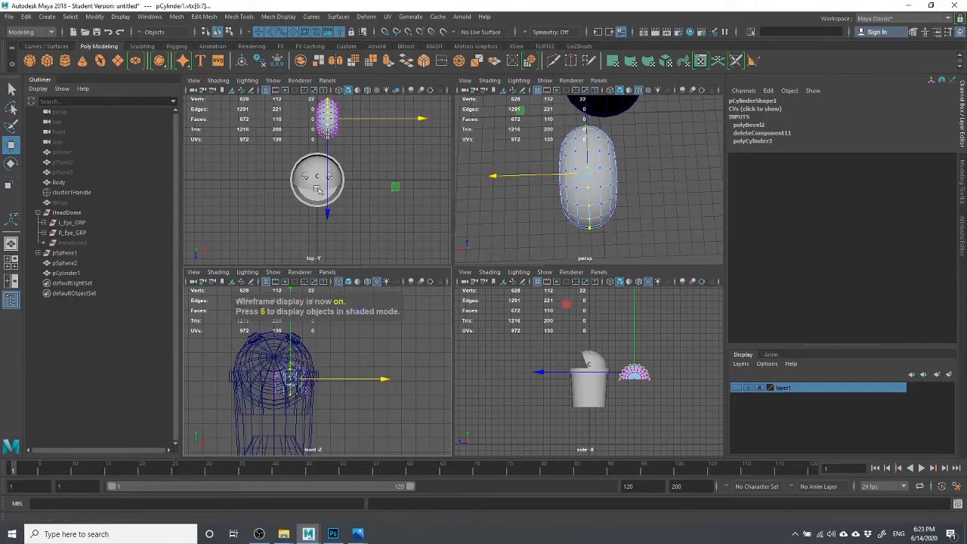
scroll(408, 109, "up", 5)
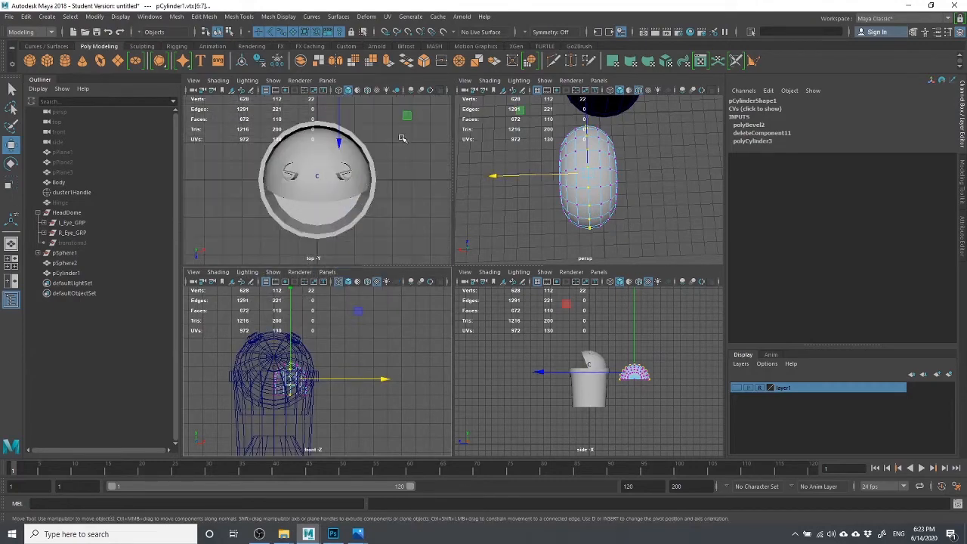
middle_click_drag(401, 138, 376, 296, "alt")
scroll(313, 151, "up", 2)
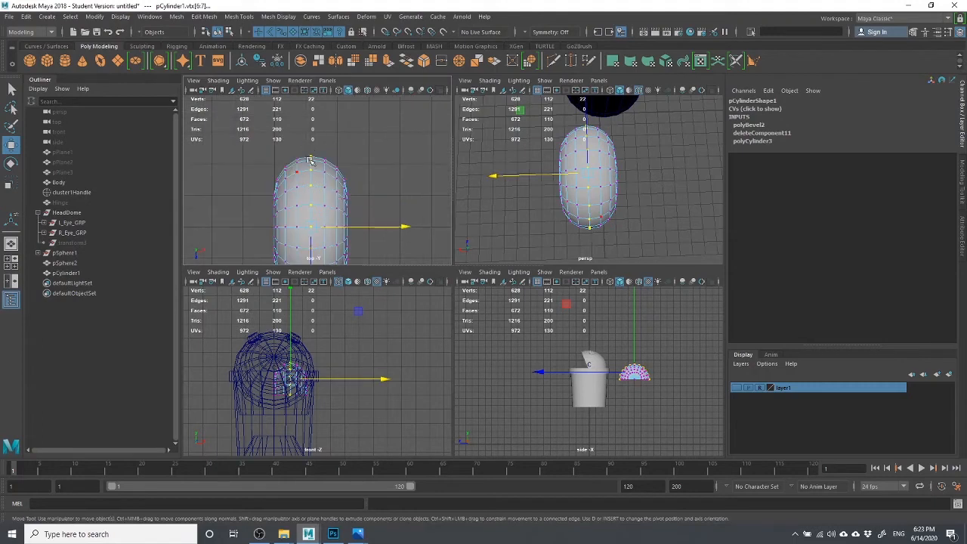
scroll(310, 121, "up", 2)
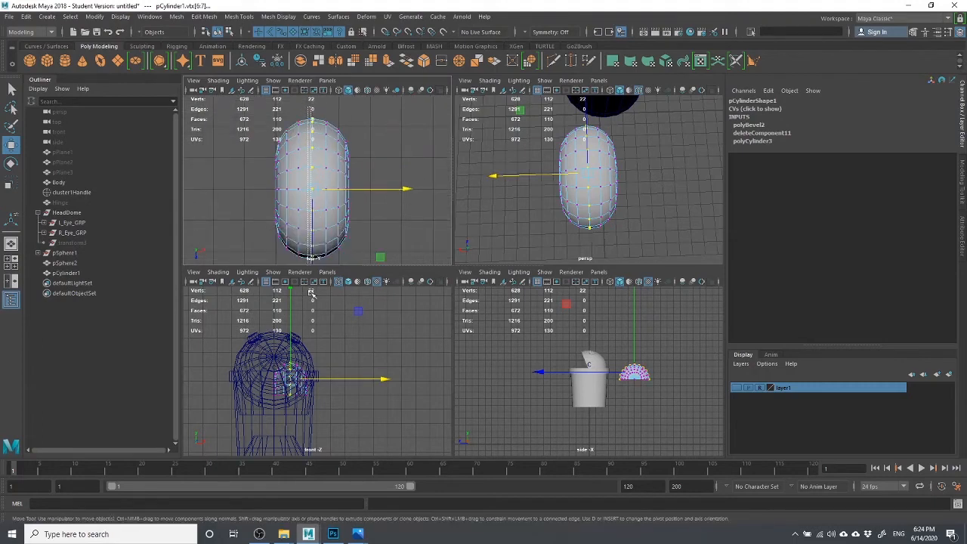
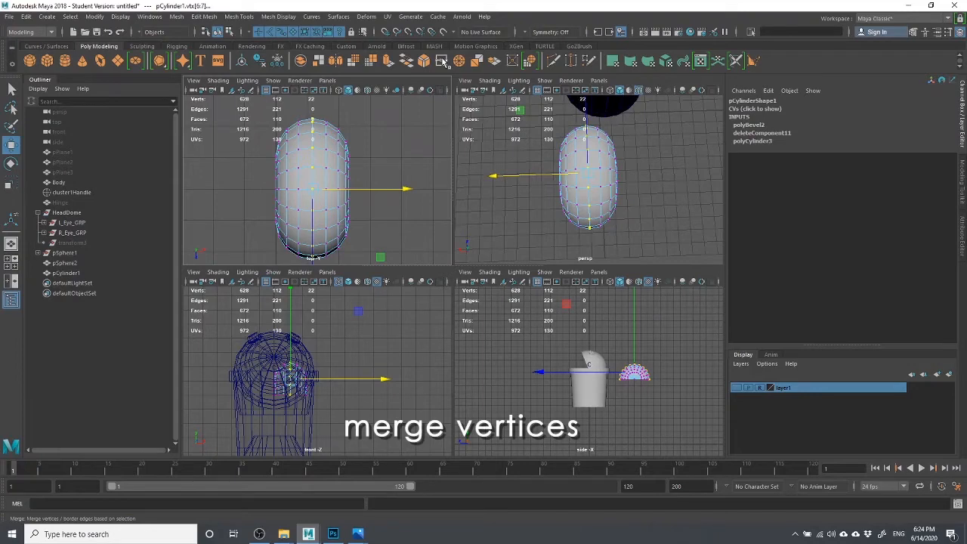
Try to merge the selected centre vertices with a threshold of 0.0001, keeping the option to always merge for two vertices enabled.
left_click(173, 17)
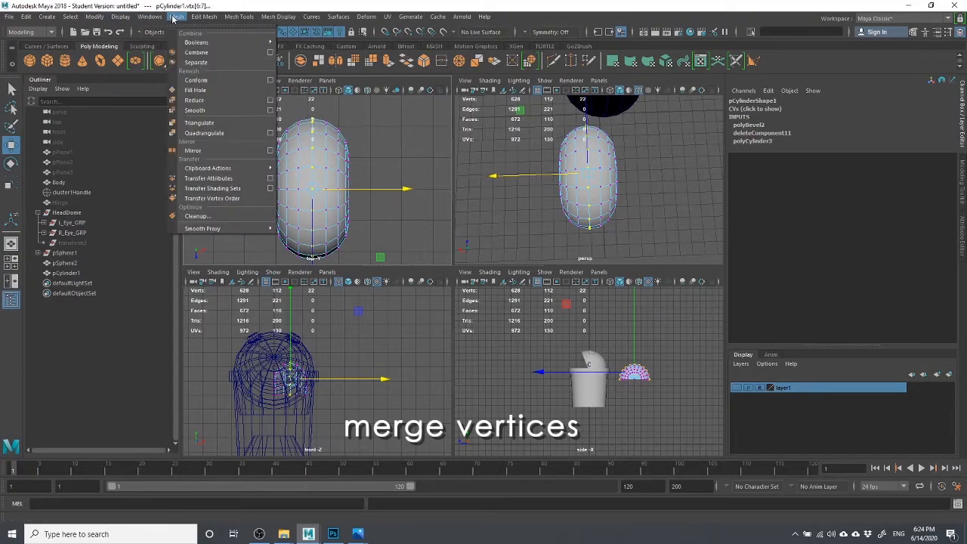
mouse_move(204, 18)
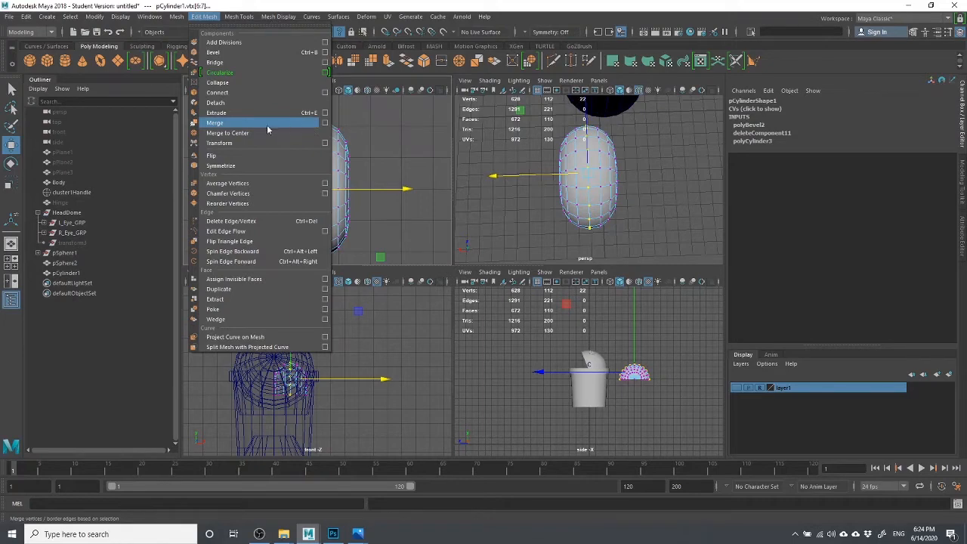
left_click(325, 122)
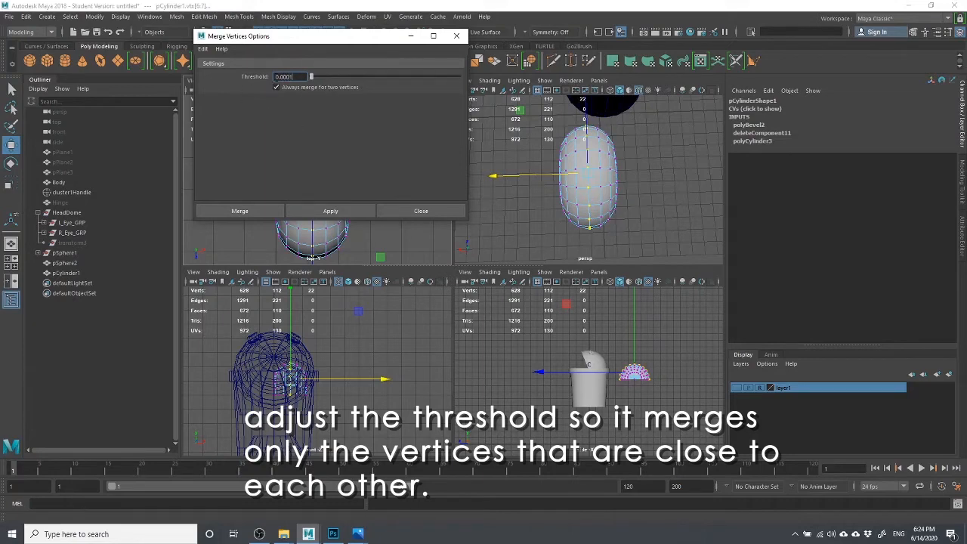
left_click(314, 213)
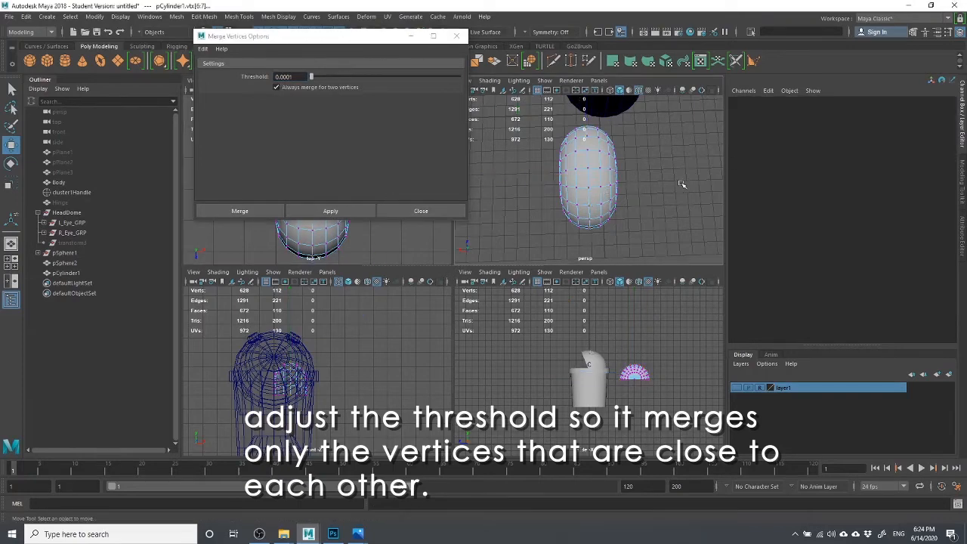
Test the 0.0001 merge by moving one centre vertex sideways, then undo the move and clear the selection.
scroll(588, 159, "up", 5)
left_click_drag(588, 150, 560, 153)
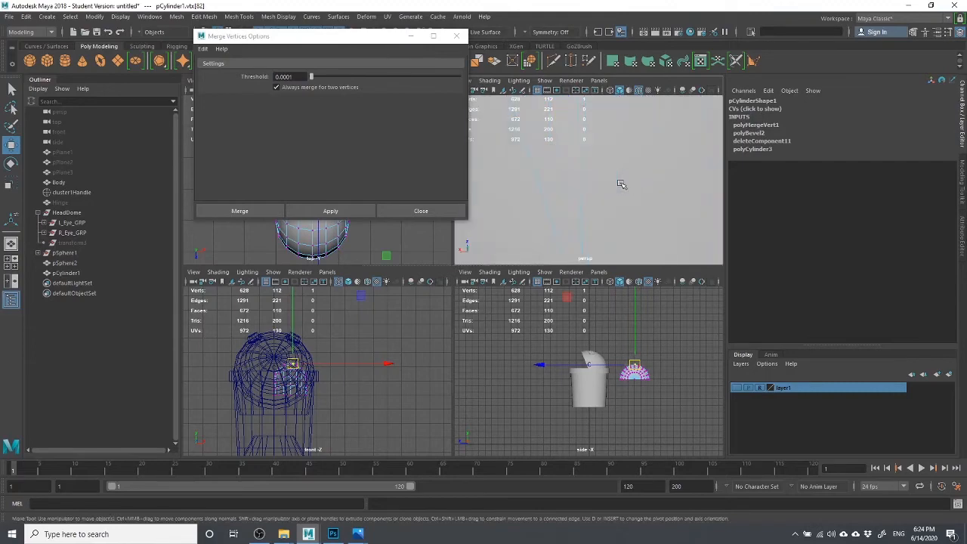
scroll(572, 180, "down", 5)
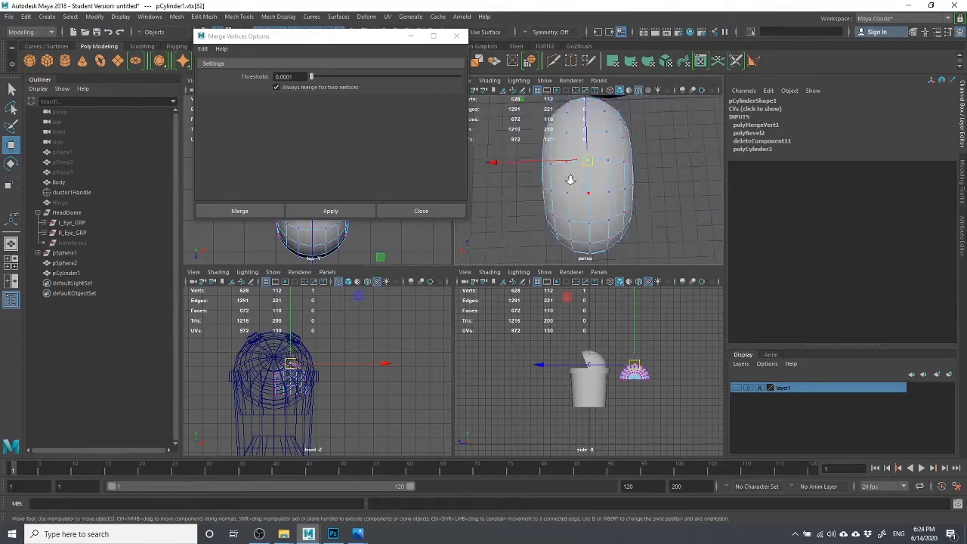
left_click(656, 198)
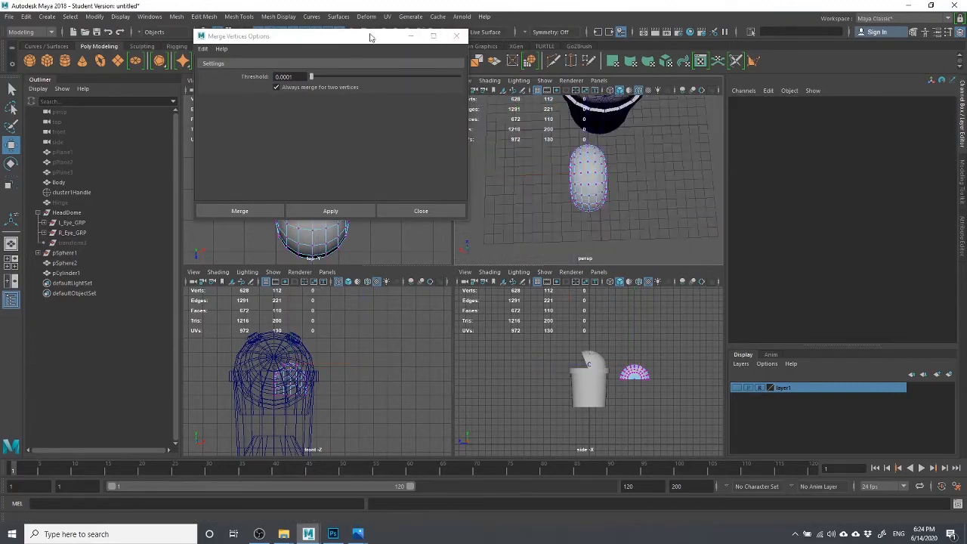
Reselect the half-cylinder's centre column of vertices and merge them with a distance threshold of 0.01.
left_click_drag(371, 35, 629, 25)
left_click_drag(305, 109, 320, 303)
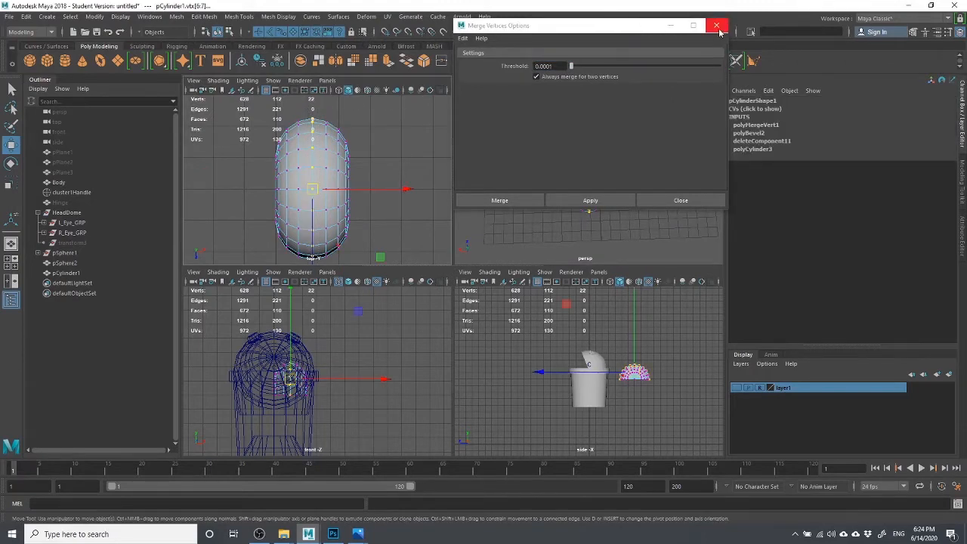
left_click_drag(620, 29, 723, 303)
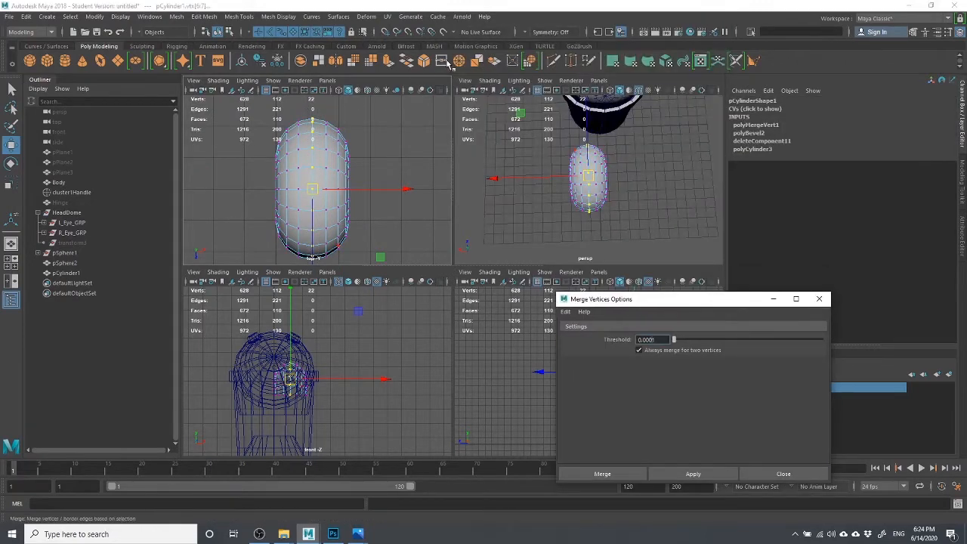
left_click(442, 62)
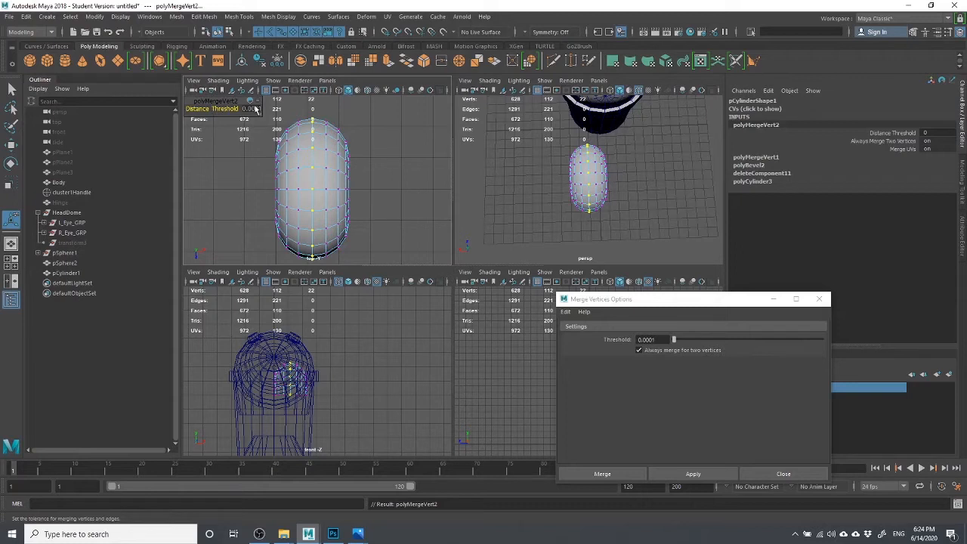
left_click(251, 109)
type("0.01")
key("Return")
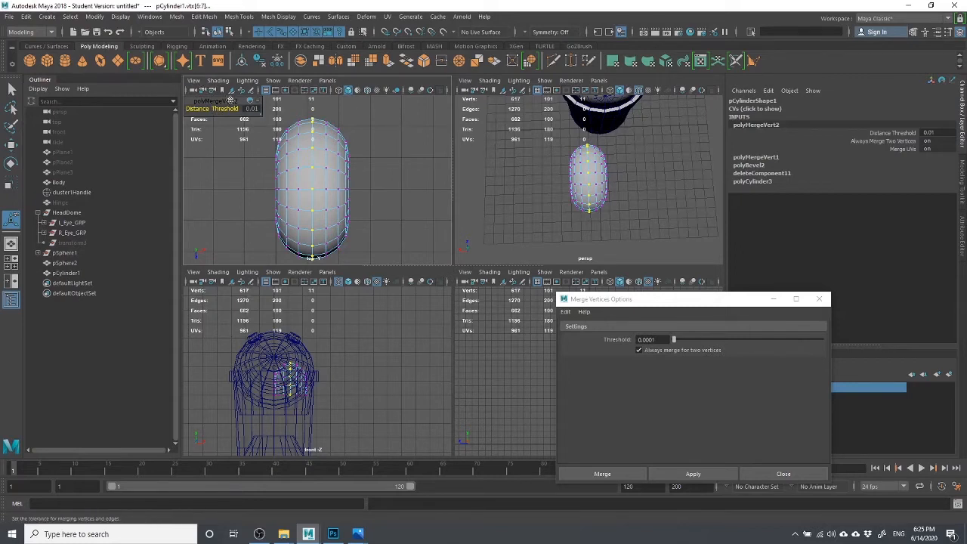
left_click(340, 102)
Test the 0.01 merge by moving a single centre-line vertex near the half-cylinder's upper end, and undo the move.
left_click(310, 151)
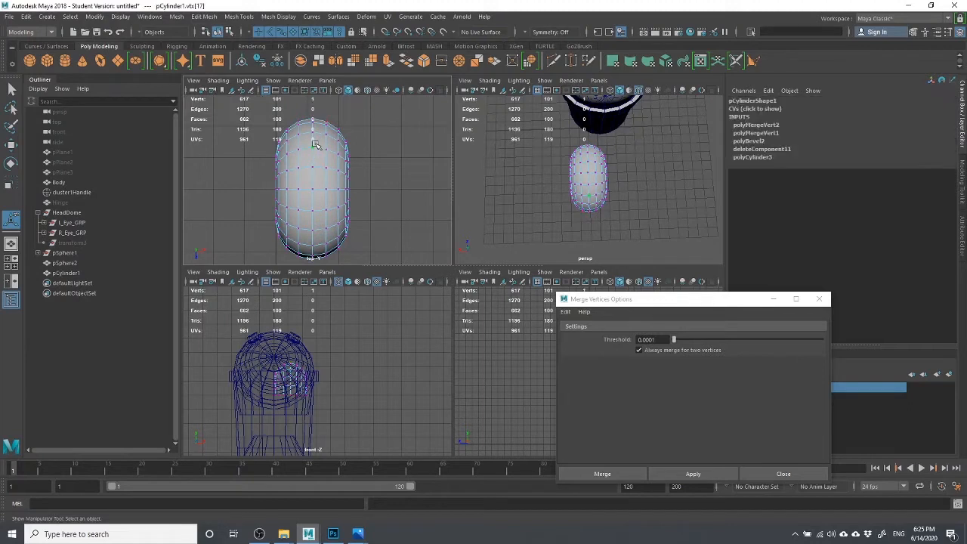
key("f")
scroll(344, 159, "down", 10)
scroll(332, 167, "up", 4)
key("w")
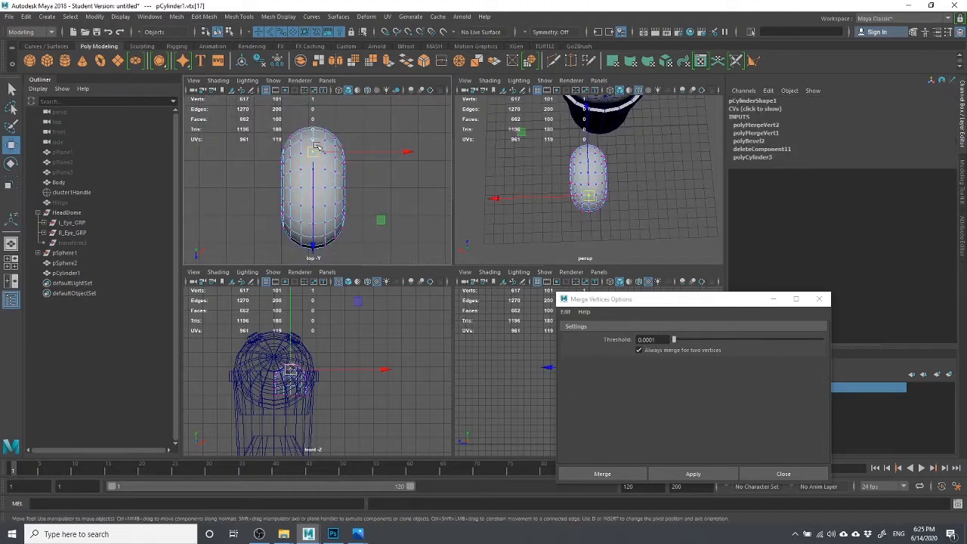
left_click_drag(310, 154, 310, 133)
key("ctrl+z")
scroll(325, 157, "up", 4)
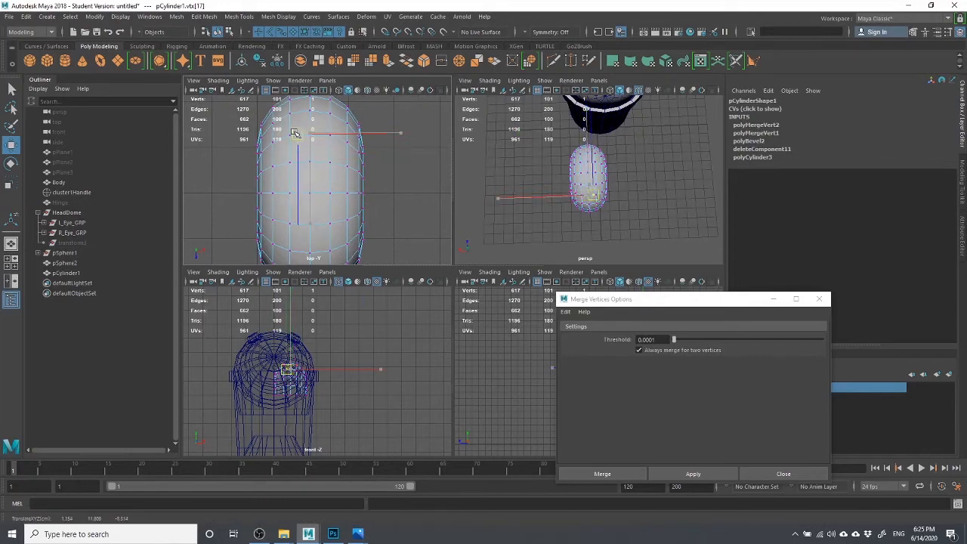
key("ctrl+z")
Close the merge options, switch the half-cylinder back to object mode and deselect it.
left_click(819, 299)
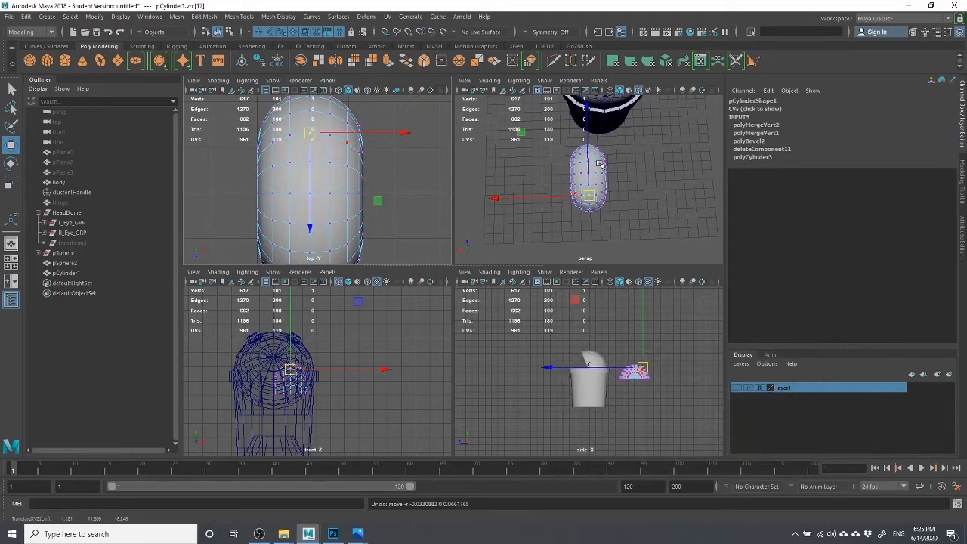
left_click_drag(604, 118, 607, 176, "alt")
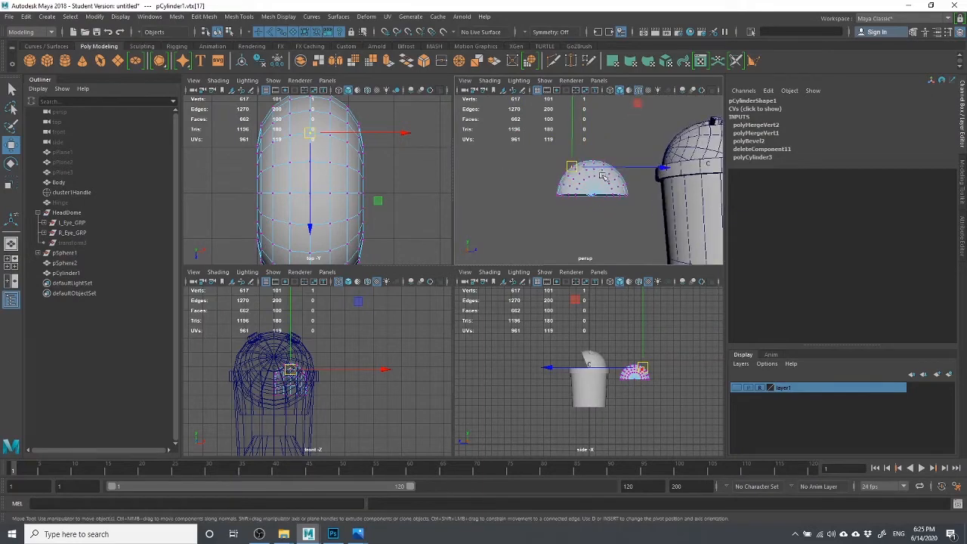
right_click_drag(606, 175, 642, 165)
left_click(567, 193)
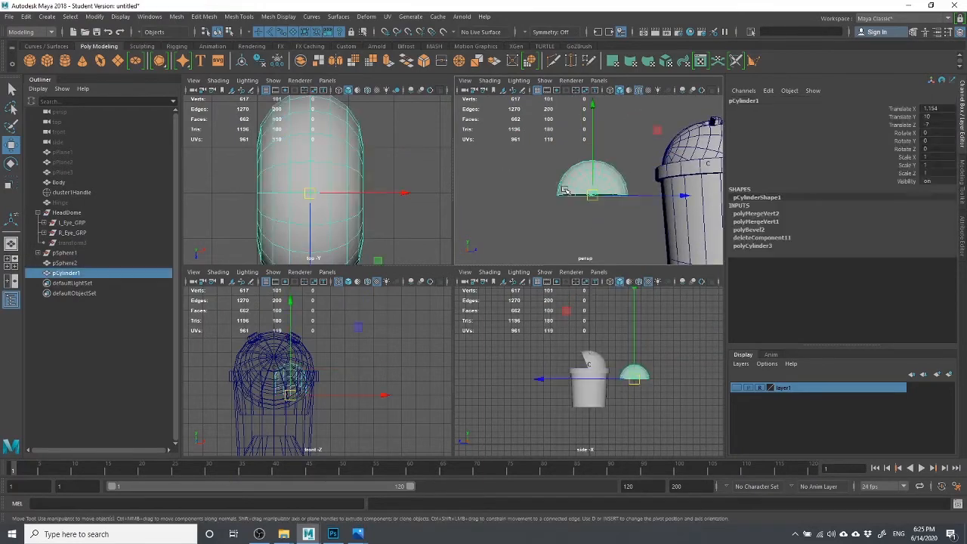
scroll(568, 193, "down", 5)
scroll(588, 198, "up", 5)
left_click_drag(617, 231, 616, 185, "alt")
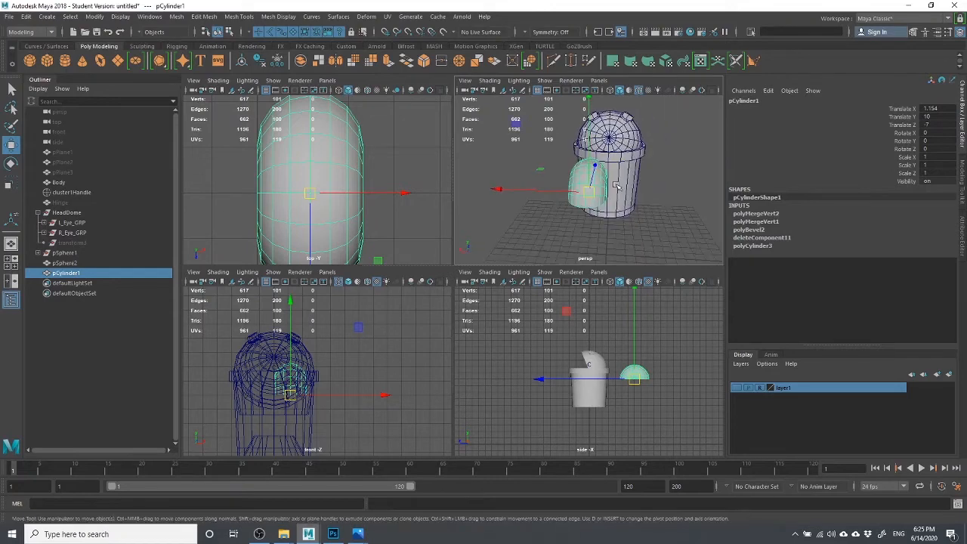
left_click(659, 184)
left_click(624, 187)
Select the full loop of open border edges around the underside of the half-cylinder in edge mode.
scroll(636, 186, "down", 5)
scroll(627, 183, "up", 5)
left_click_drag(585, 218, 588, 178, "alt")
left_click(580, 216)
scroll(583, 217, "up", 3)
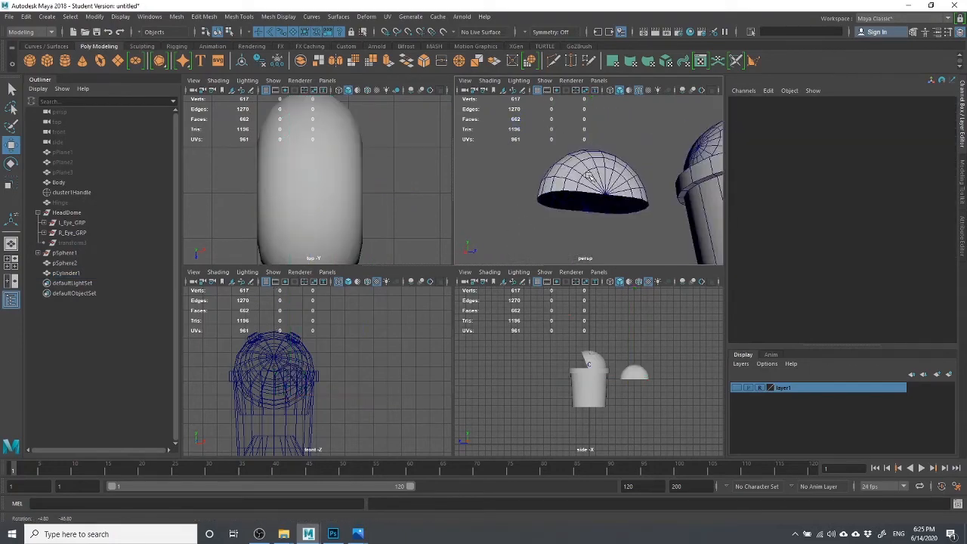
left_click(587, 179)
left_click(539, 200)
left_click_drag(539, 199, 553, 250, "alt")
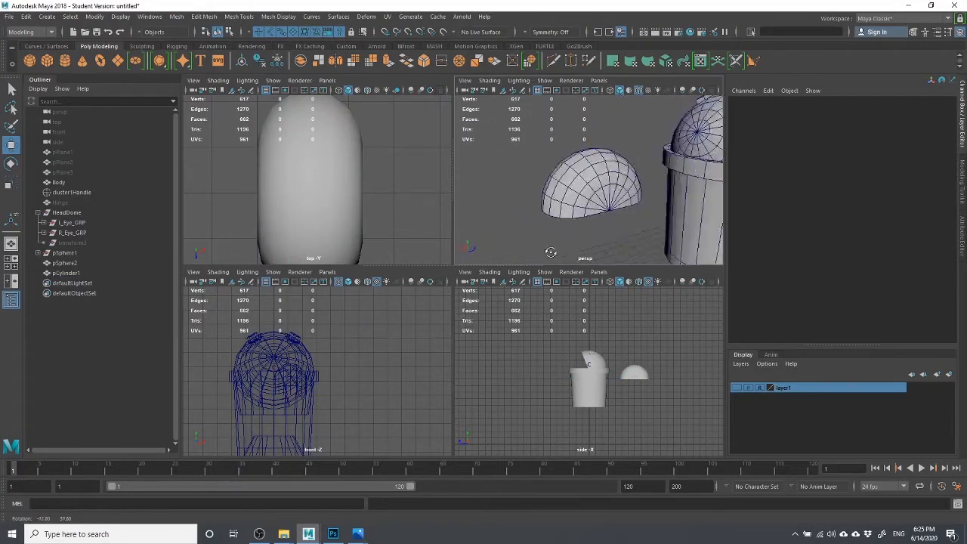
right_click_drag(573, 212, 579, 187)
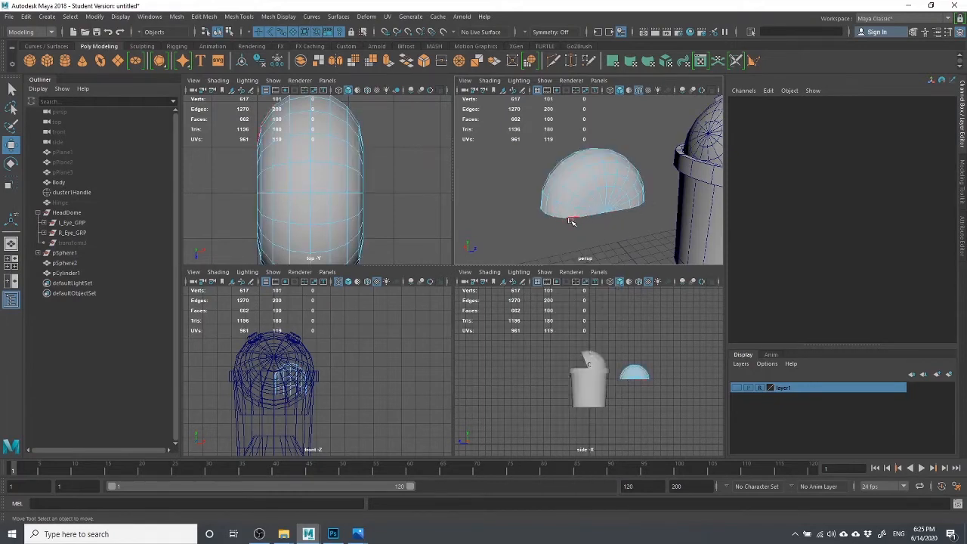
double_click(574, 219)
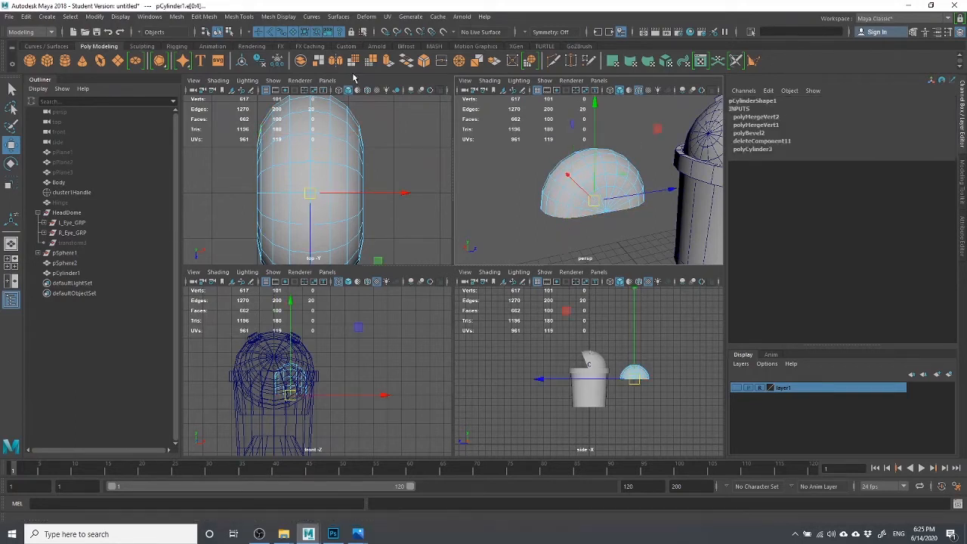
Extrude the open border edges and move them straight down to form a long arm roughly level with the trash can's base.
left_click(388, 61)
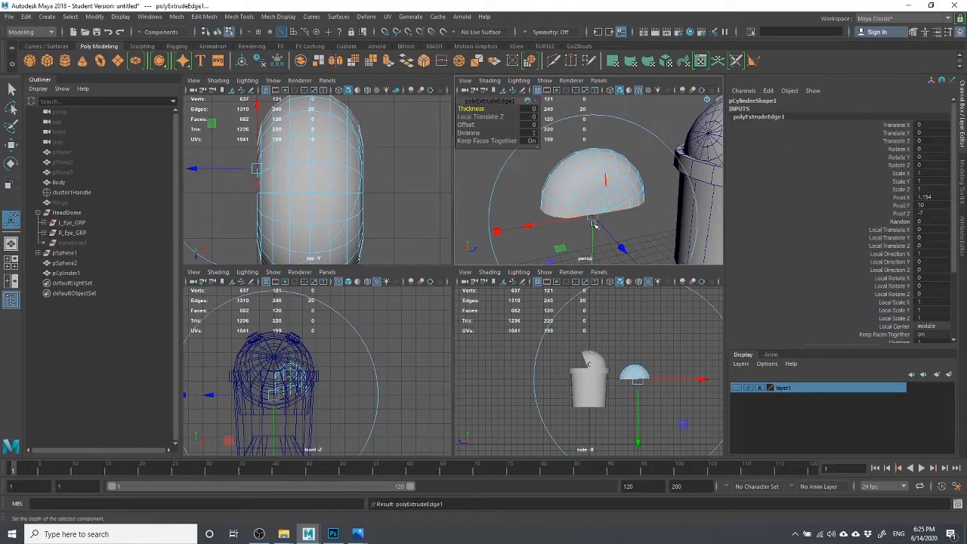
key("w")
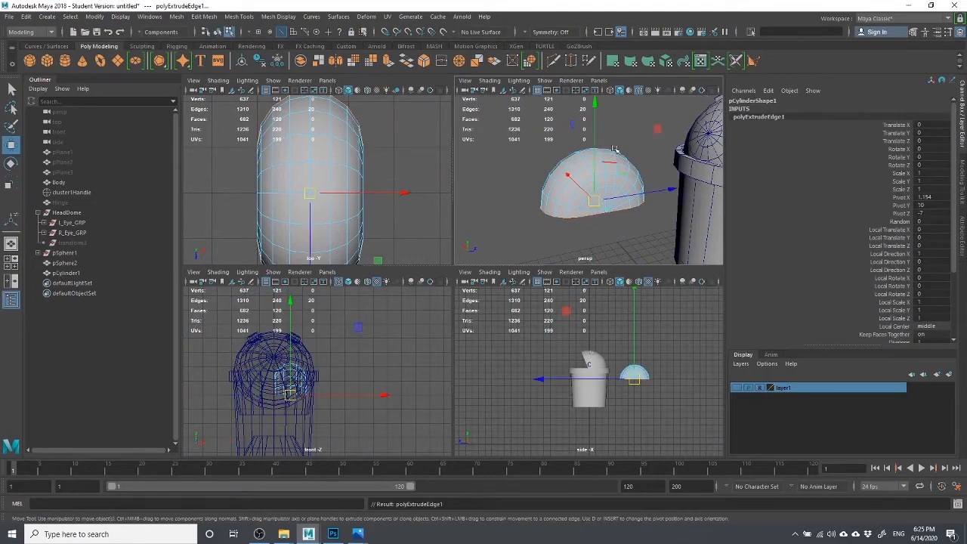
left_click(596, 112)
left_click_drag(594, 106, 606, 195)
middle_click_drag(604, 182, 602, 142, "alt")
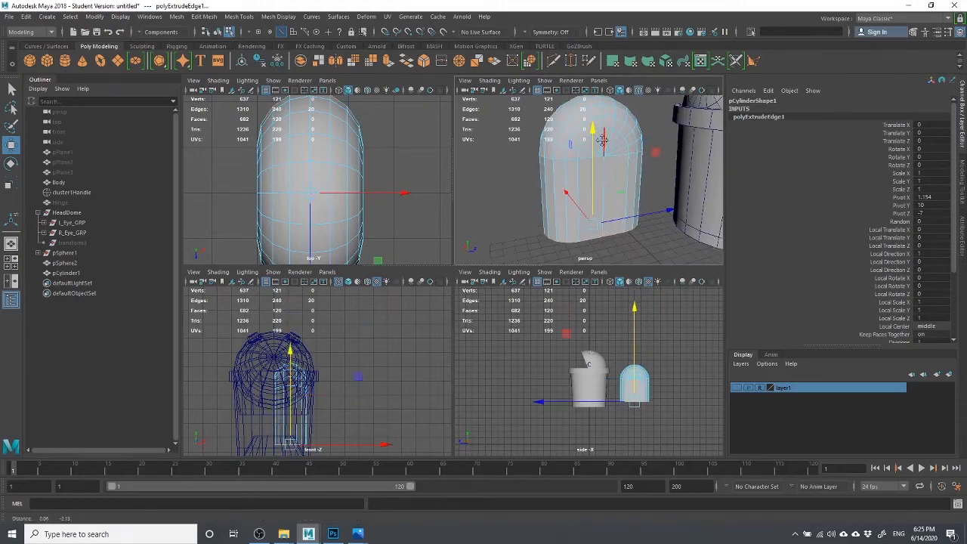
left_click_drag(595, 215, 605, 174, "alt")
scroll(609, 172, "down", 6)
middle_click_drag(610, 172, 575, 198, "alt")
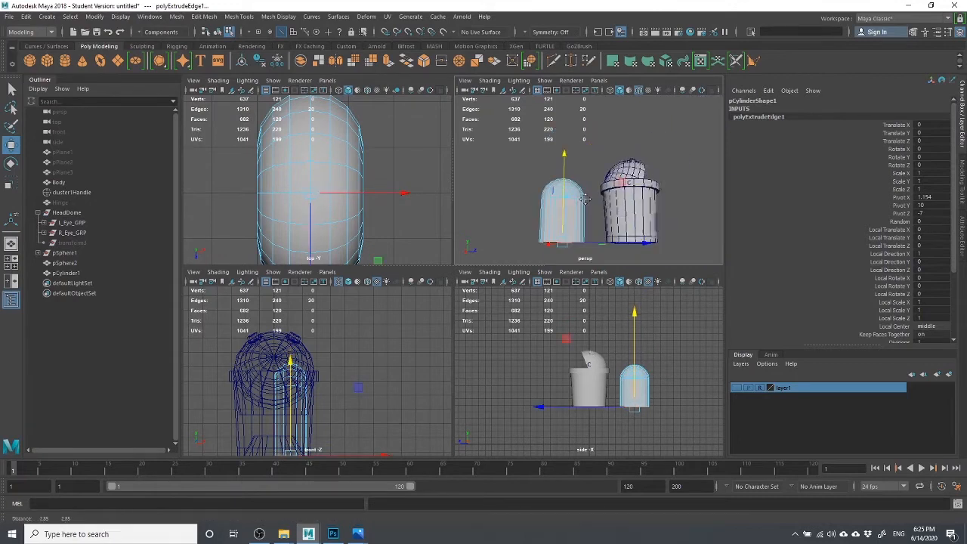
left_click_drag(576, 197, 582, 195, "alt")
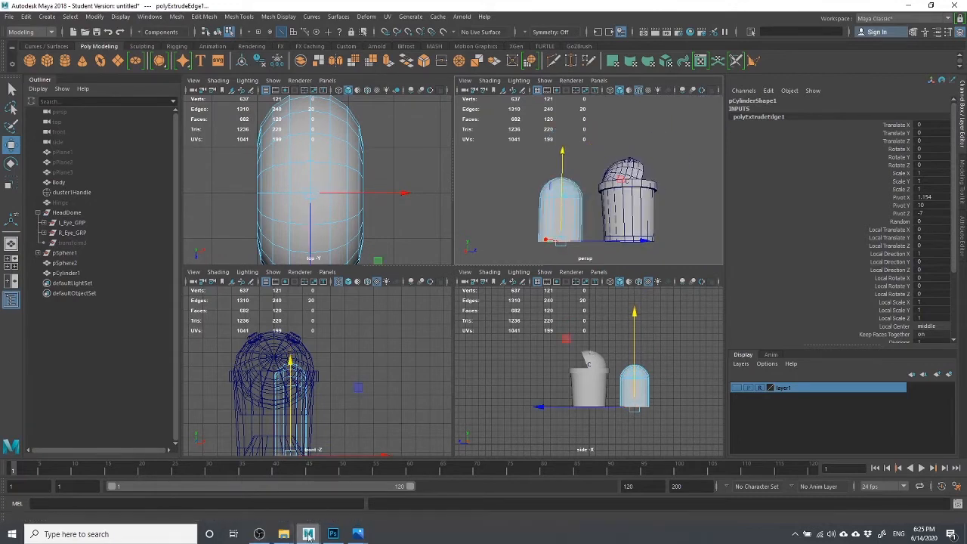
Check the arm proportions in the RobotSquareReference image, and close it.
mouse_move(357, 534)
left_click(380, 500)
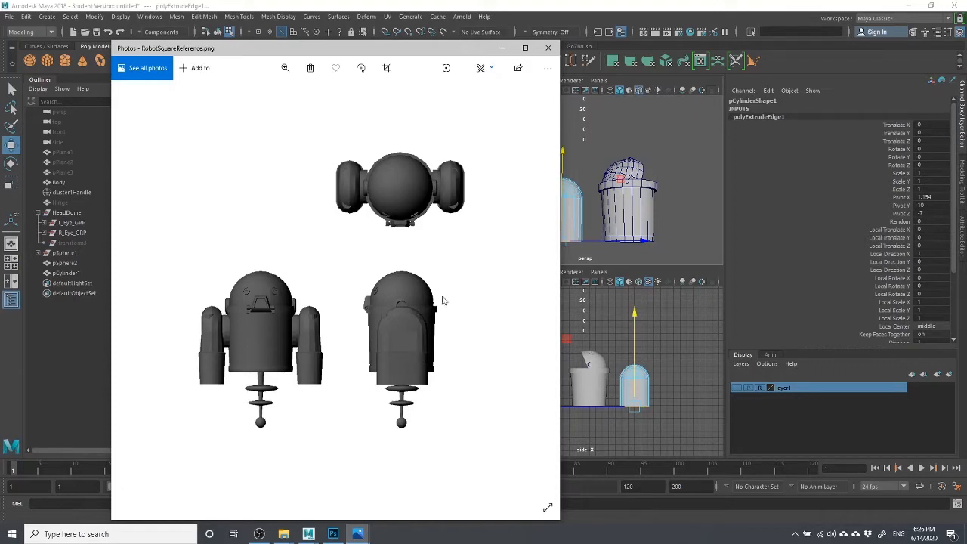
left_click(549, 48)
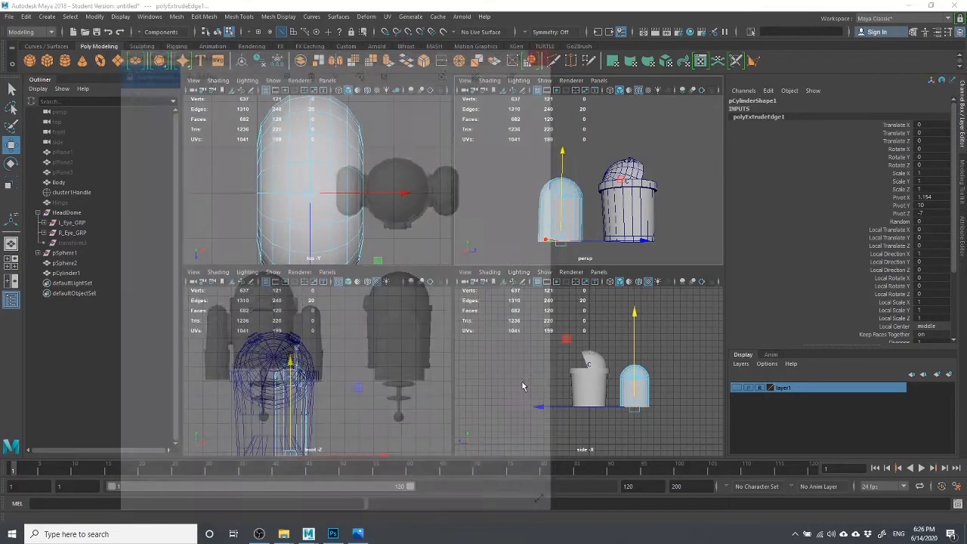
Open RobotSketch from the 3D folder, examine the arm designs on the drawn robots, and return to Maya.
mouse_move(284, 533)
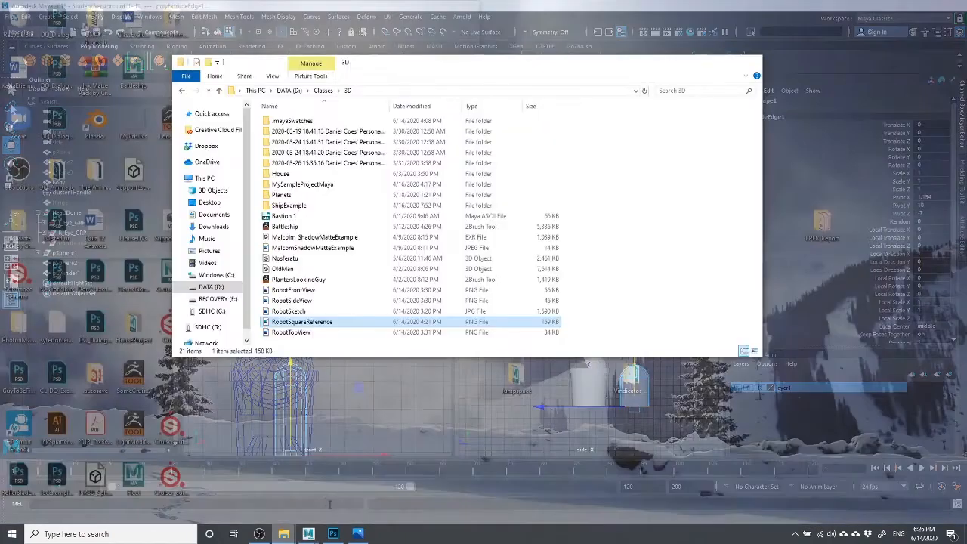
left_click(324, 501)
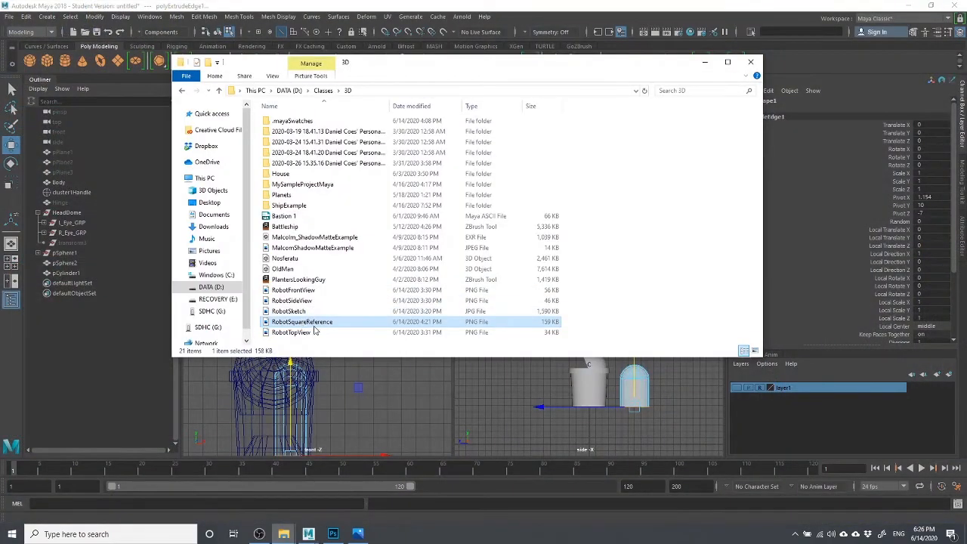
double_click(306, 311)
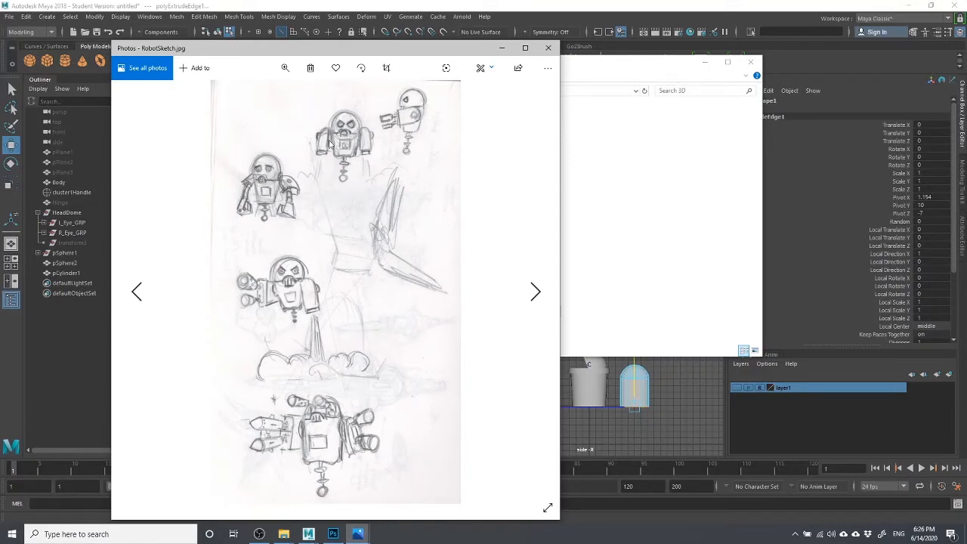
scroll(367, 169, "up", 5)
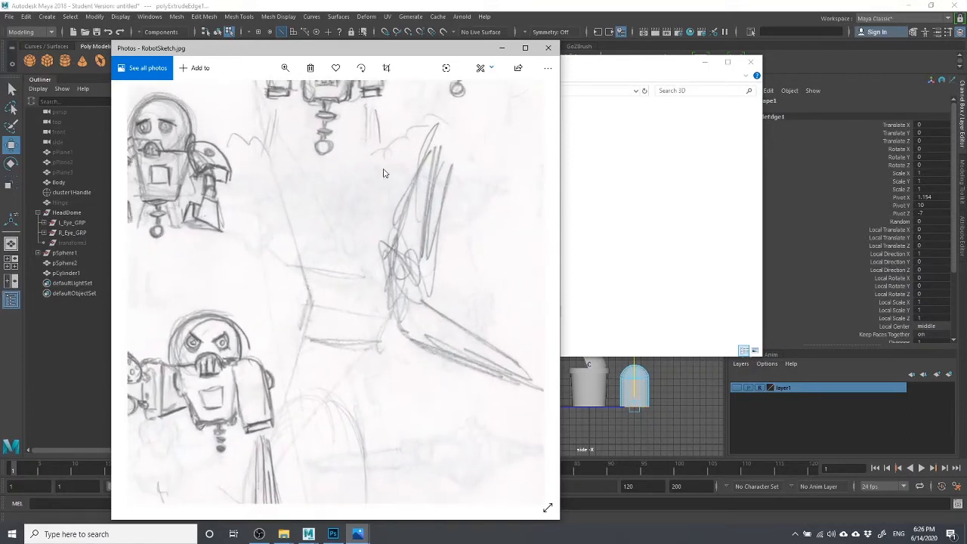
left_click_drag(384, 173, 431, 338)
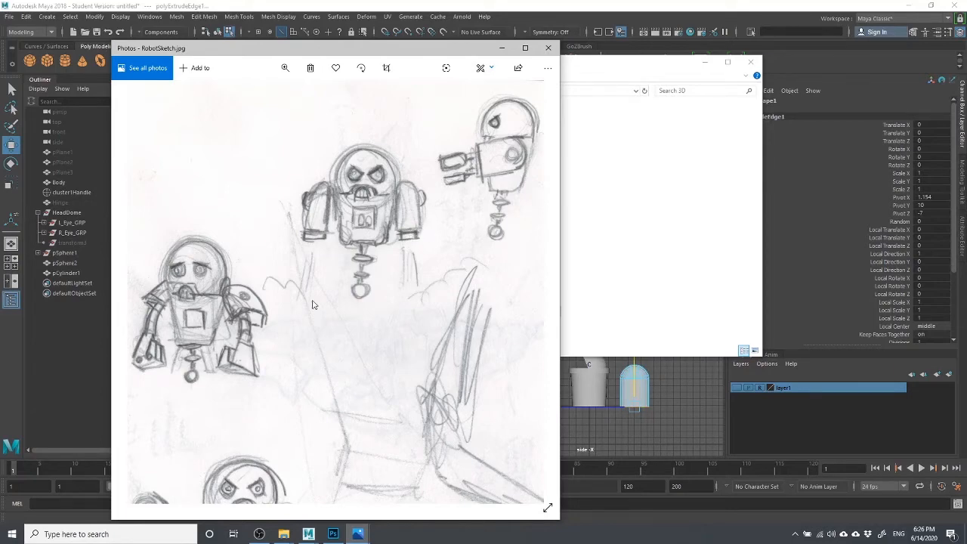
scroll(383, 339, "down", 3)
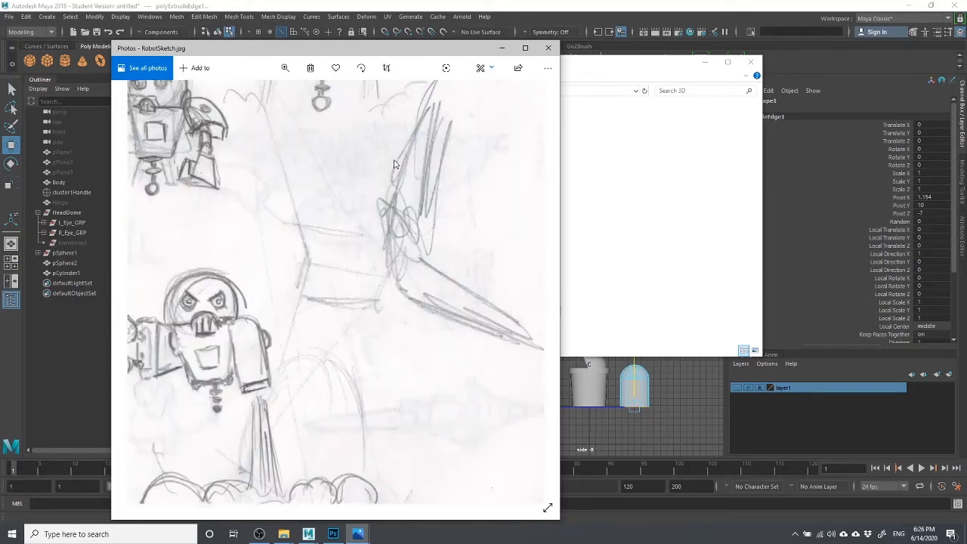
left_click_drag(364, 293, 358, 327)
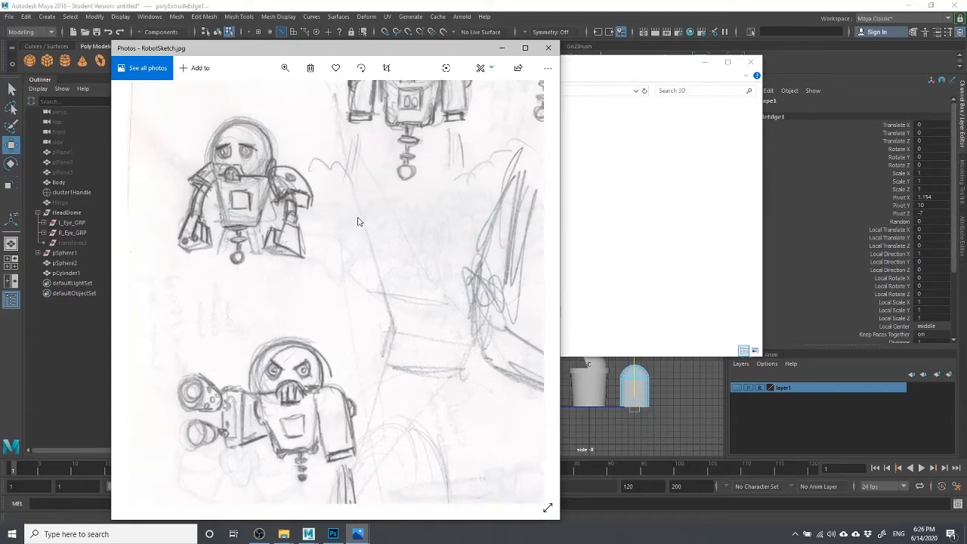
scroll(358, 222, "up", 3)
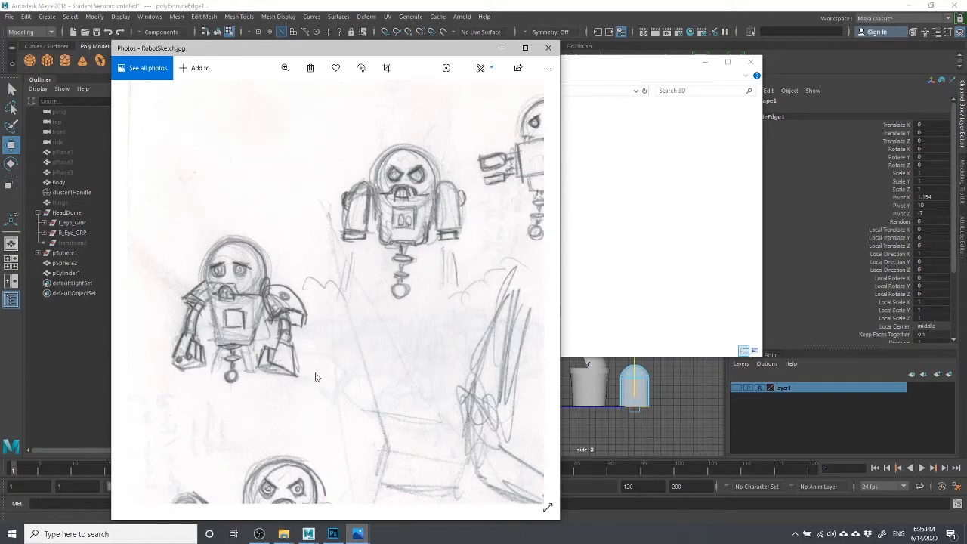
left_click(548, 48)
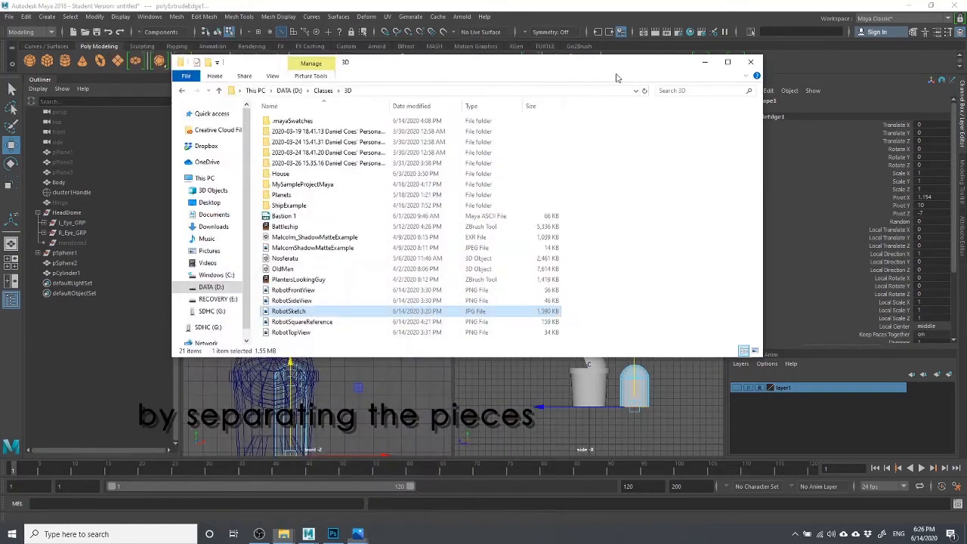
left_click(704, 62)
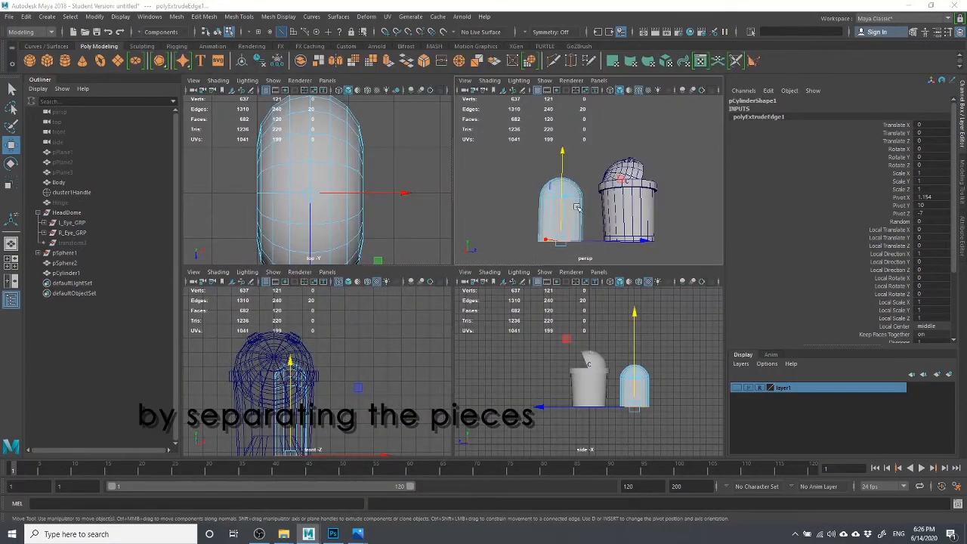
Lower the arm's open end slightly to lengthen it, and show the perspective view full size.
left_click_drag(563, 152, 580, 160)
key("space")
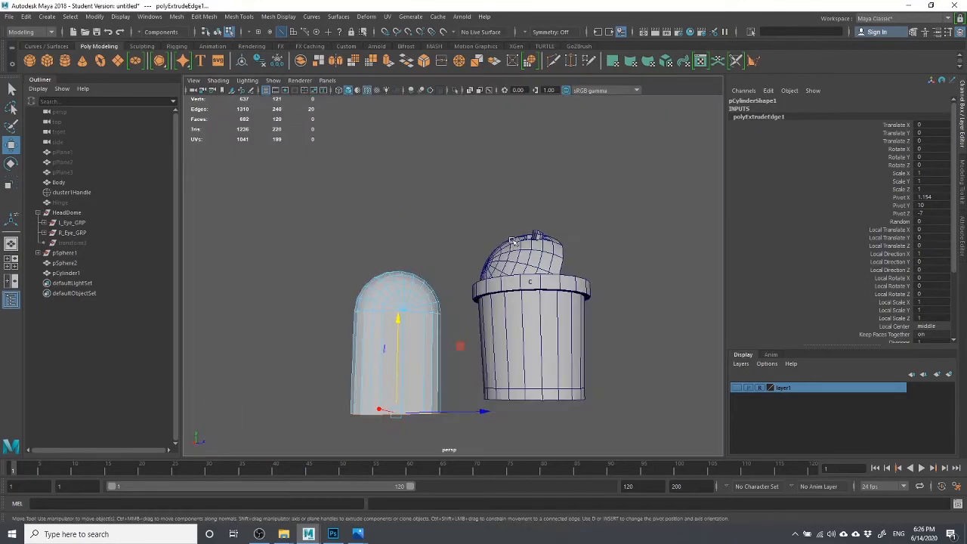
left_click_drag(488, 382, 431, 353, "alt")
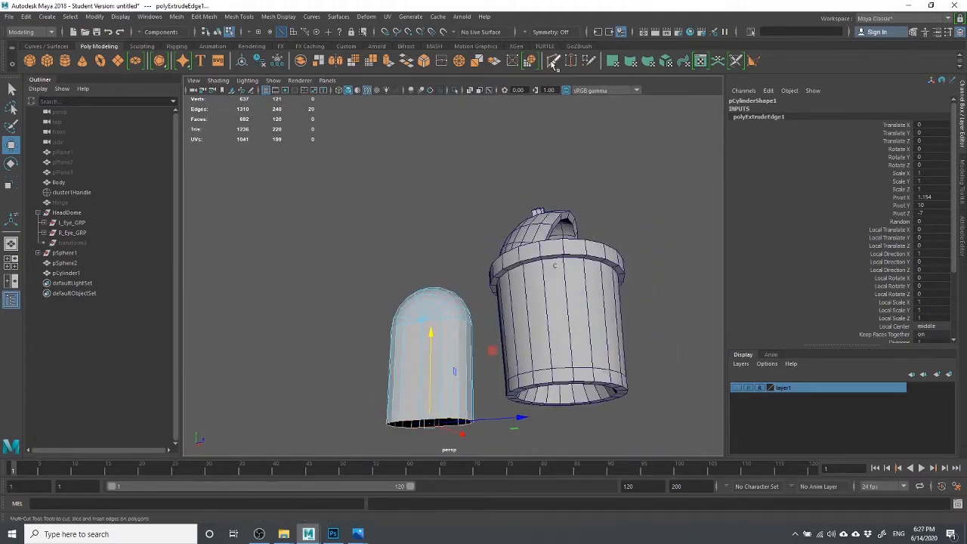
Try a Multi-Cut edge loop around the lower part of the arm's straight section, and undo it.
left_click_drag(438, 385, 461, 318, "alt")
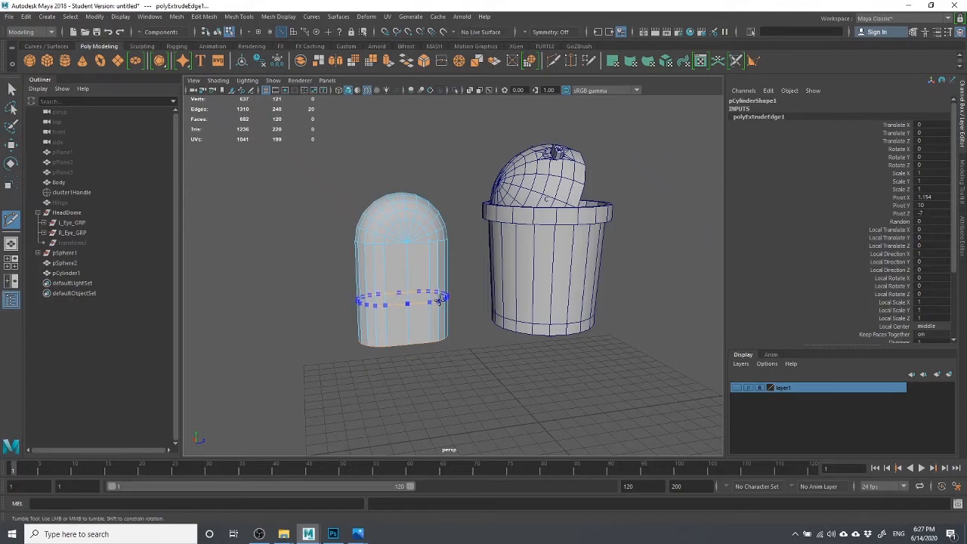
left_click(439, 304)
left_click(450, 325)
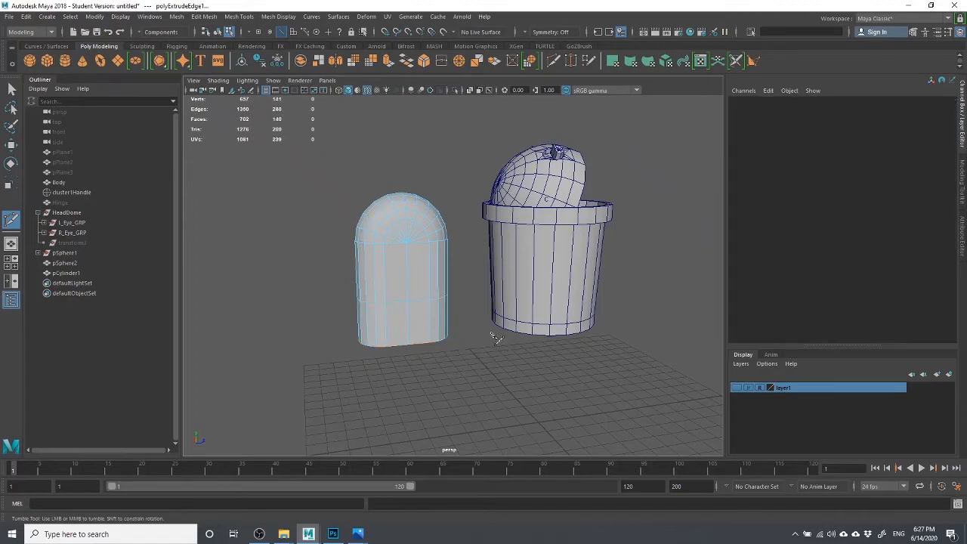
mouse_move(500, 340)
left_mouse_down("alt")
mouse_move(399, 320)
mouse_move(506, 334)
mouse_move(484, 336)
left_mouse_up("alt")
key("ctrl+z")
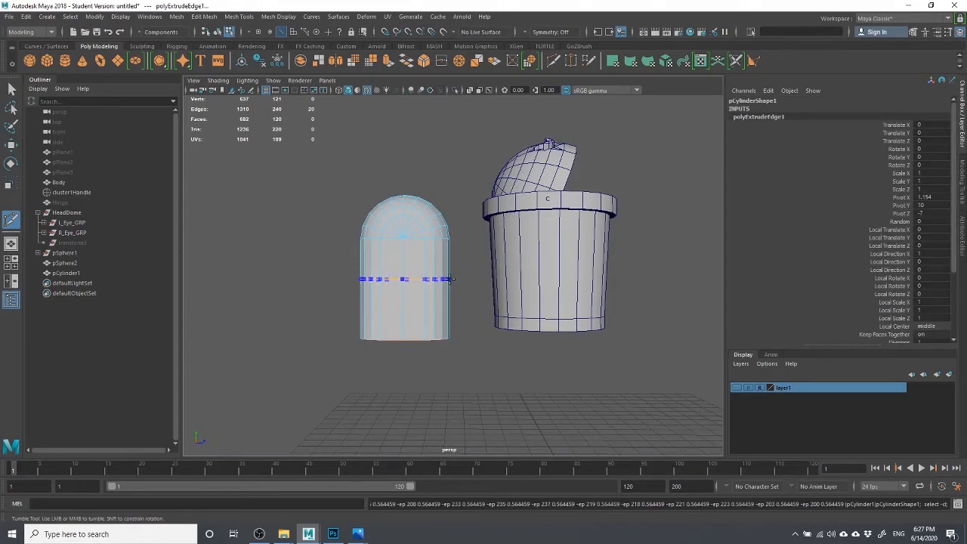
Insert an edge loop around the arm slightly above the middle of its straight section, and switch to the Move tool.
left_click(447, 278)
left_click_drag(431, 312, 461, 323, "alt")
left_click_drag(427, 242, 360, 340, "alt")
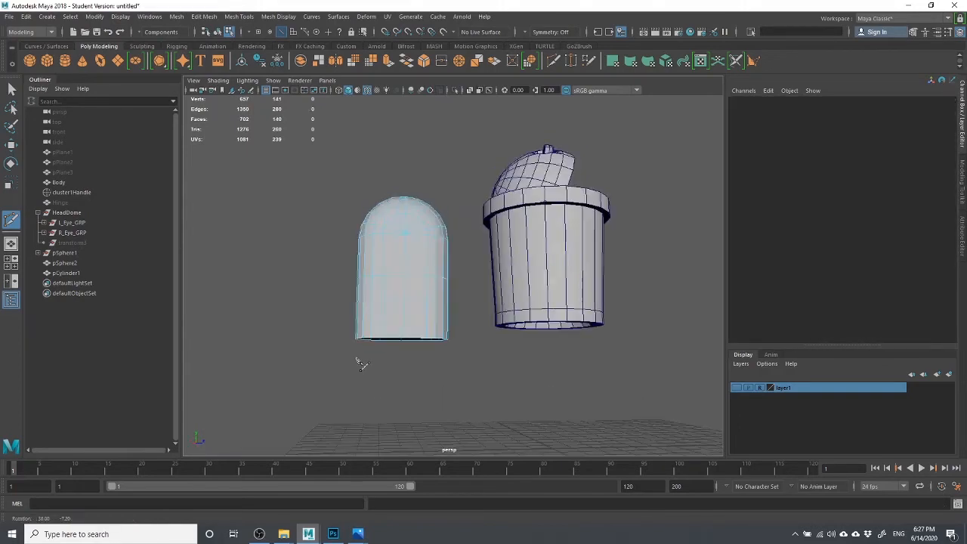
mouse_move(425, 331)
left_mouse_down("alt")
mouse_move(379, 318)
mouse_move(426, 327)
left_mouse_up("alt")
key("w")
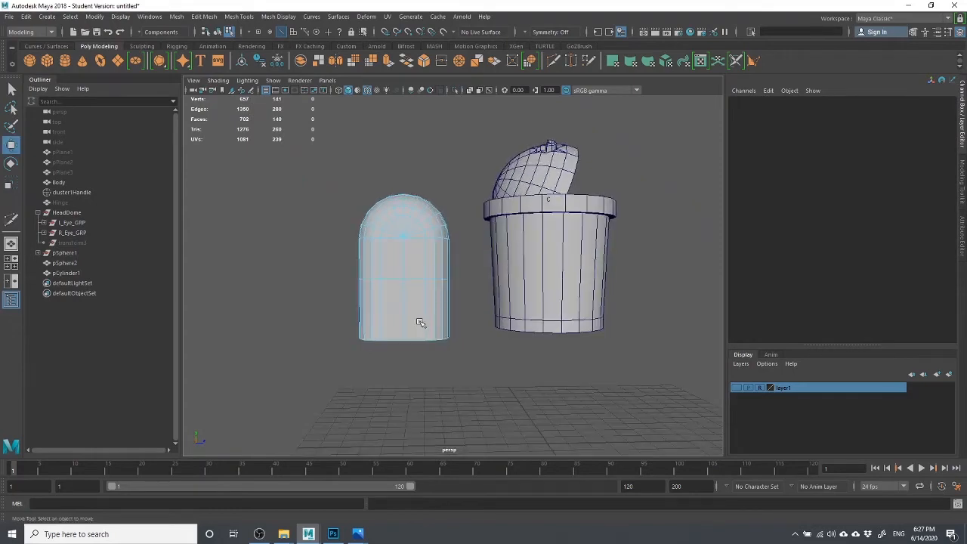
Extrude the faces below the arm's new edge loop outward with a thickness of 0.3.
right_click_drag(309, 295, 304, 281)
left_click_drag(329, 290, 365, 368)
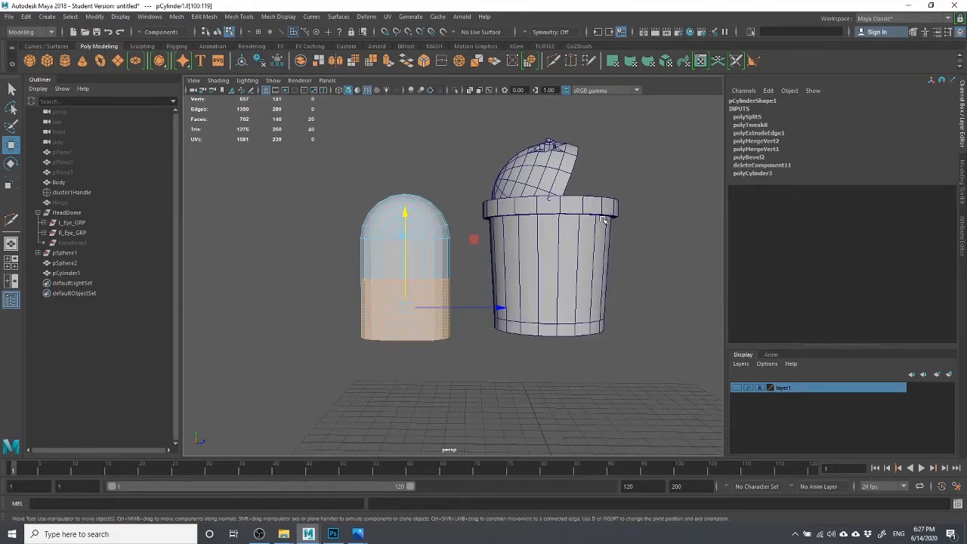
left_click(371, 352)
left_click_drag(306, 295, 572, 371)
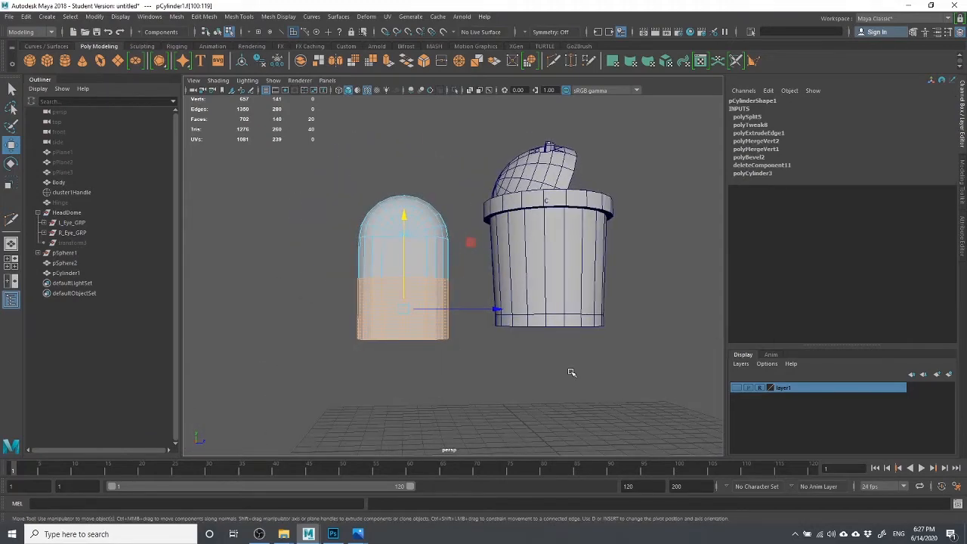
left_click(388, 62)
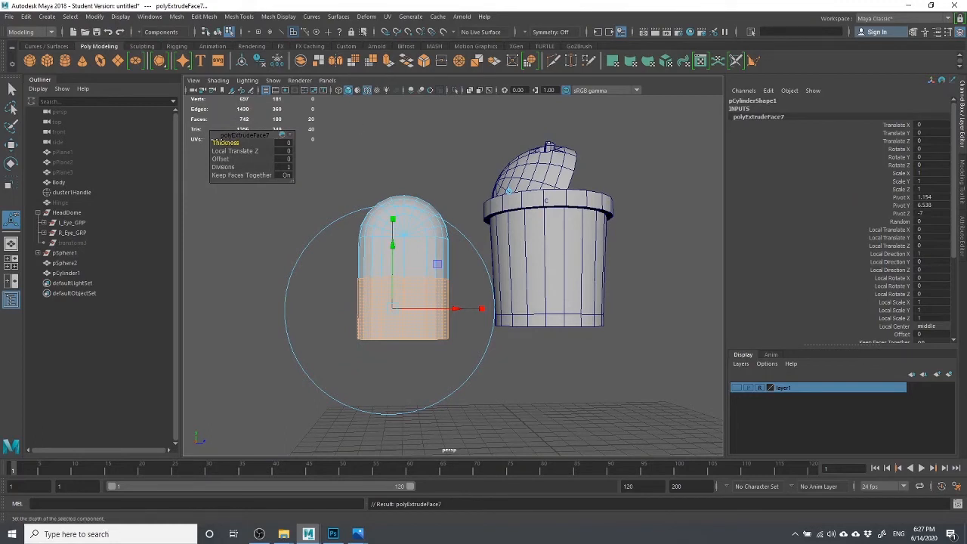
mouse_move(211, 143)
left_mouse_down()
mouse_move(221, 143)
mouse_move(213, 147)
left_mouse_up()
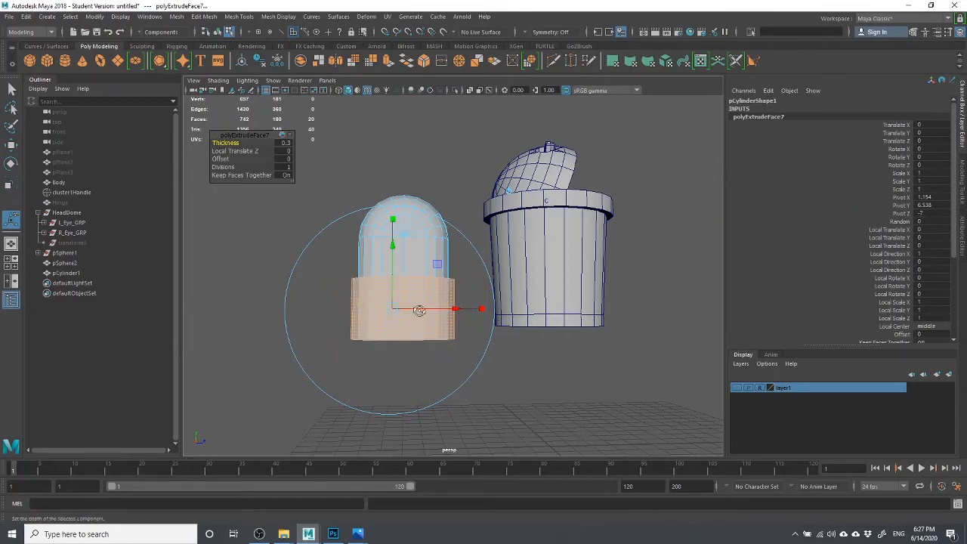
Examine the arm's thickened lower section from several angles, and return to object selection.
left_click_drag(418, 310, 421, 298, "alt")
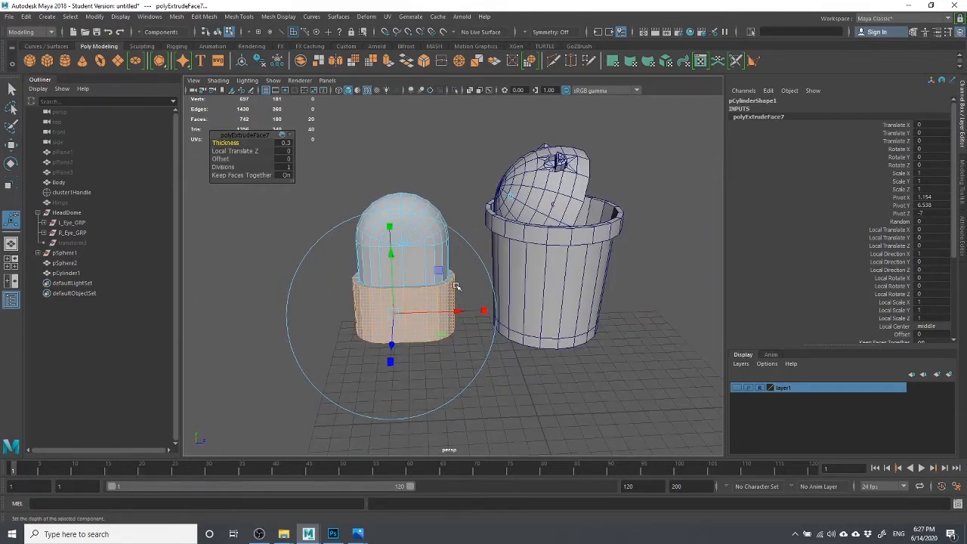
scroll(450, 268, "up", 2)
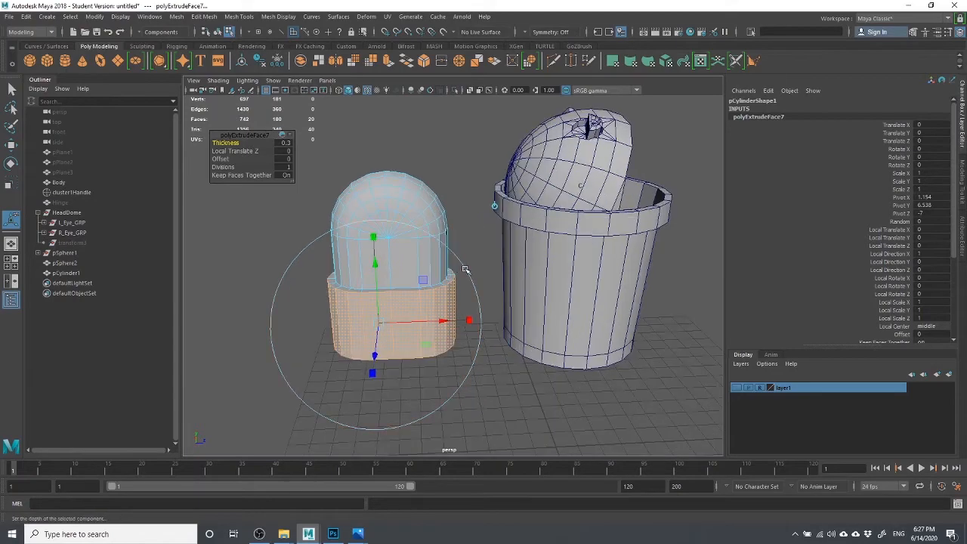
scroll(417, 318, "up", 3)
middle_click_drag(410, 335, 462, 295, "alt")
left_click_drag(462, 294, 457, 257, "alt")
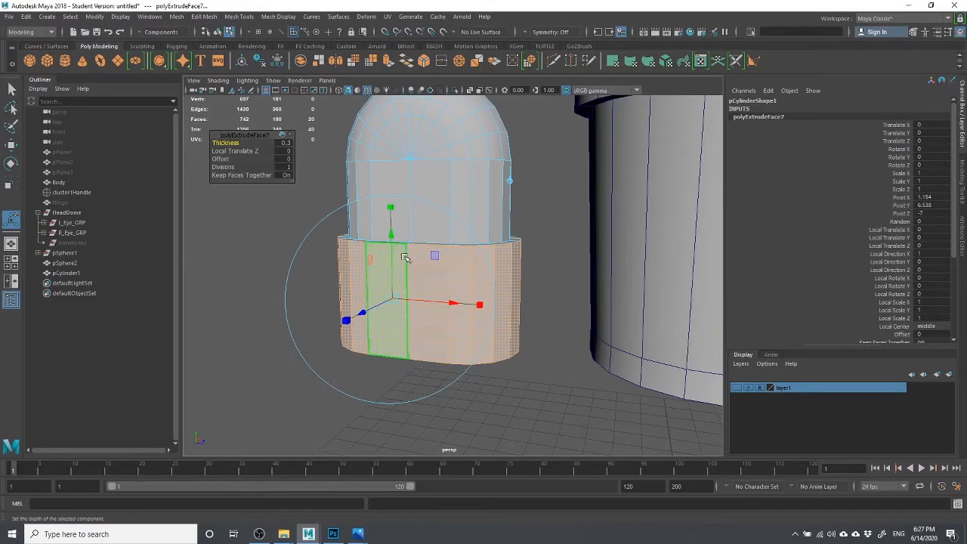
mouse_move(475, 328)
left_mouse_down("alt")
mouse_move(491, 333)
mouse_move(477, 353)
mouse_move(594, 275)
mouse_move(553, 326)
mouse_move(487, 331)
left_mouse_up("alt")
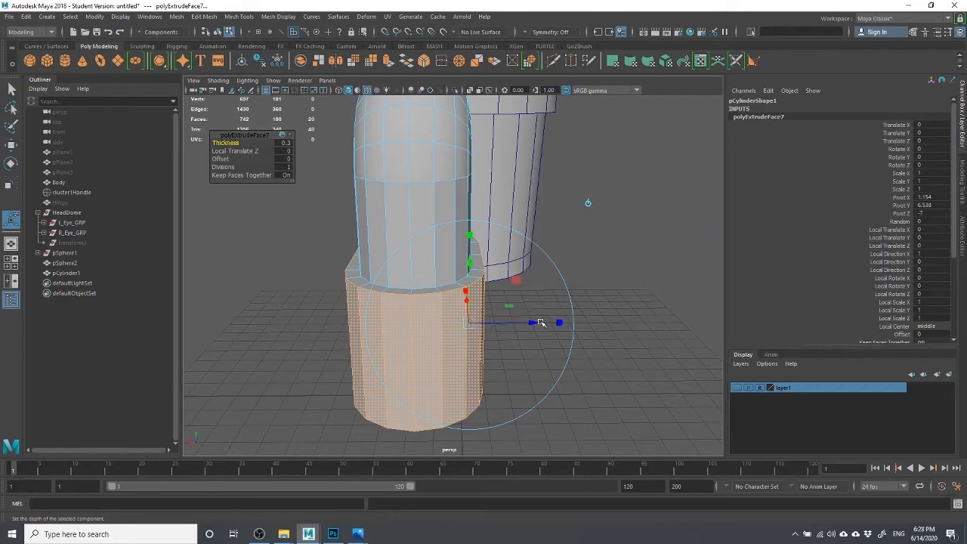
left_click_drag(540, 323, 418, 270, "alt")
scroll(420, 275, "down", 2)
scroll(414, 208, "down", 5)
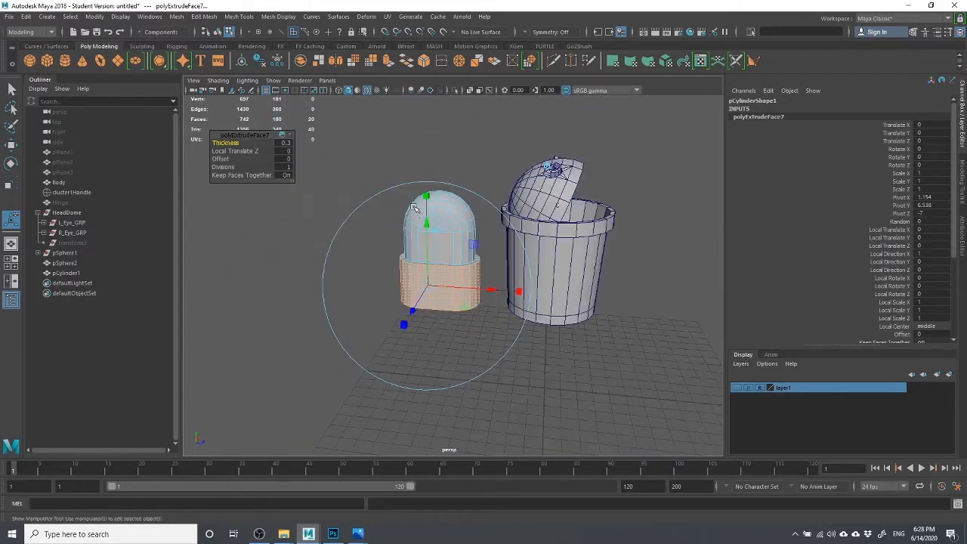
left_click(325, 238)
scroll(264, 207, "up", 5)
right_click_drag(262, 205, 302, 191)
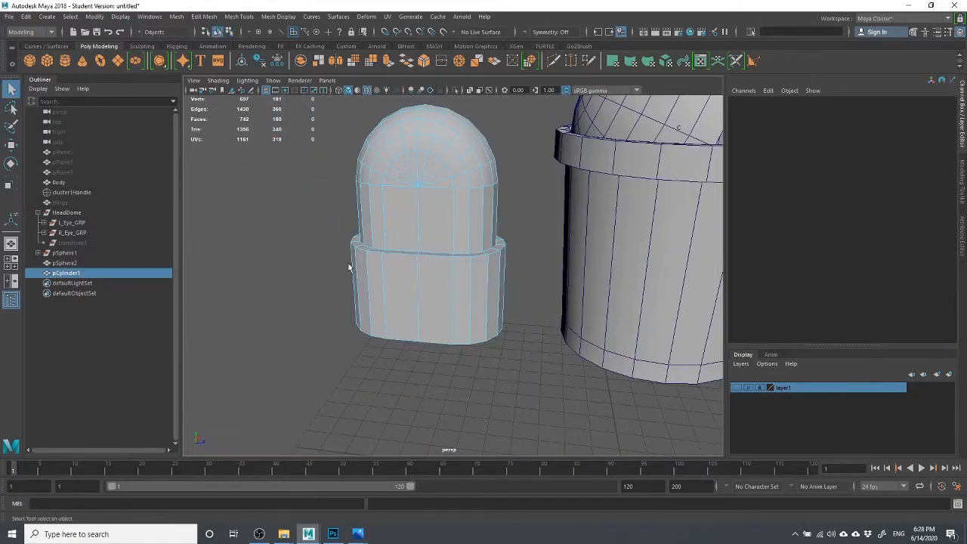
left_click_drag(425, 276, 355, 340, "alt")
left_click(317, 314)
scroll(351, 321, "down", 3)
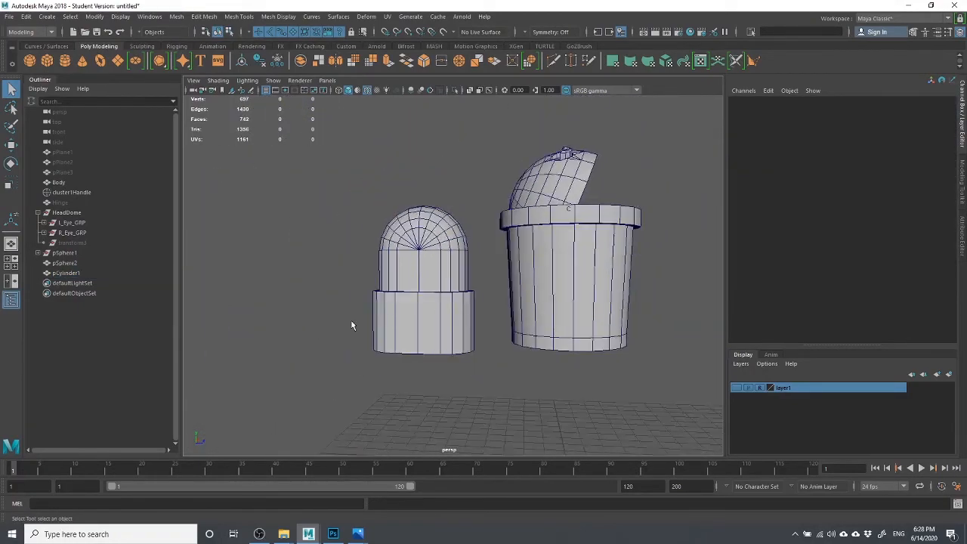
Extract the faces of the arm's thickened lower section into a separate object.
left_click(401, 337)
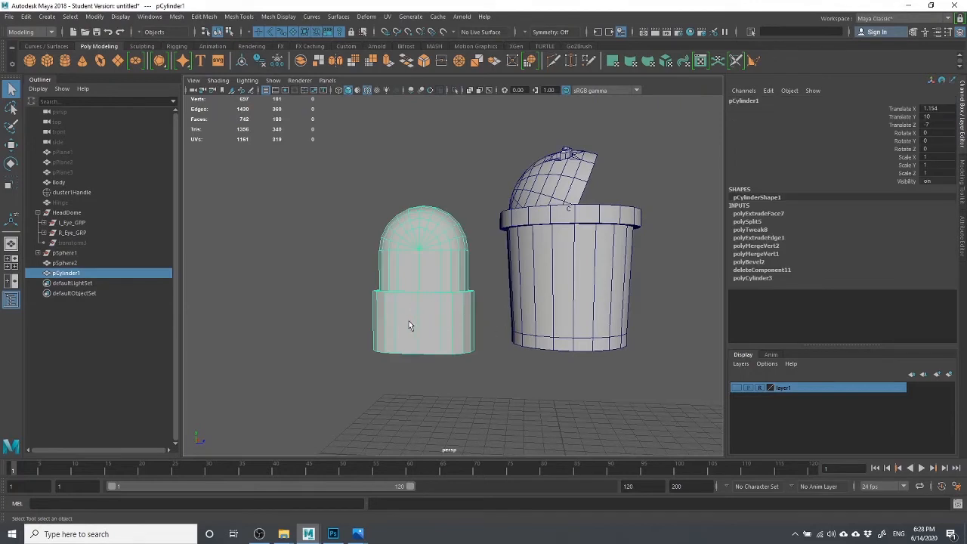
right_click(380, 310)
left_click_drag(312, 281, 533, 414)
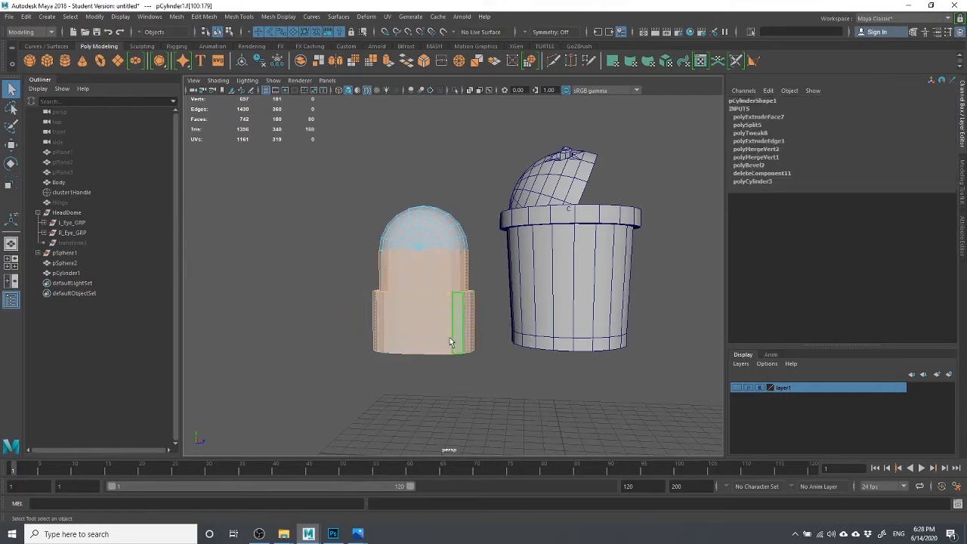
left_click_drag(416, 342, 376, 237, "alt")
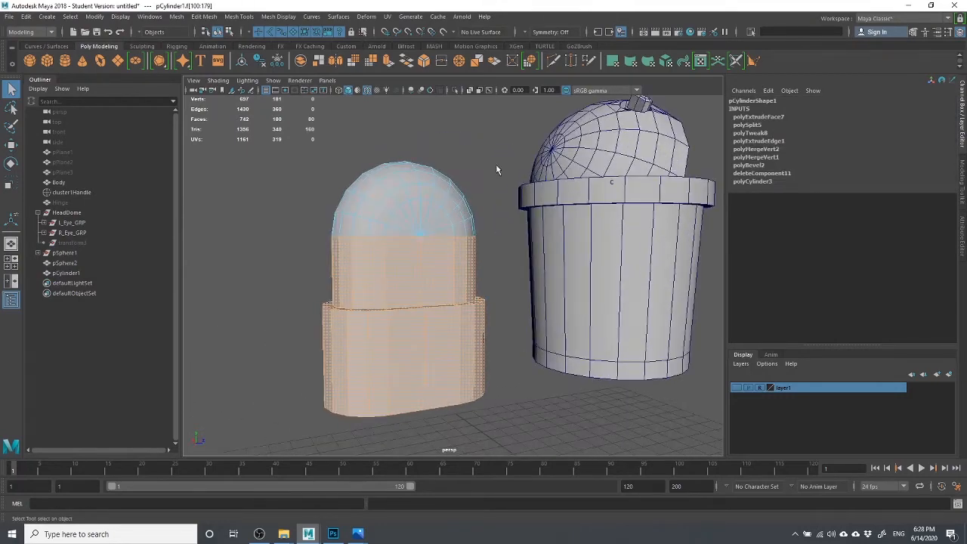
left_click_drag(439, 264, 412, 275, "alt")
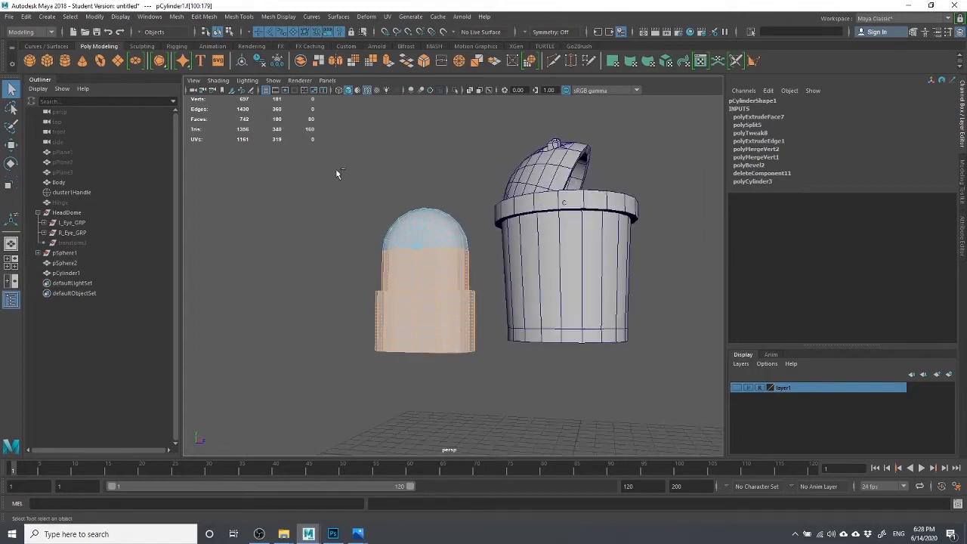
left_click_drag(337, 173, 506, 323)
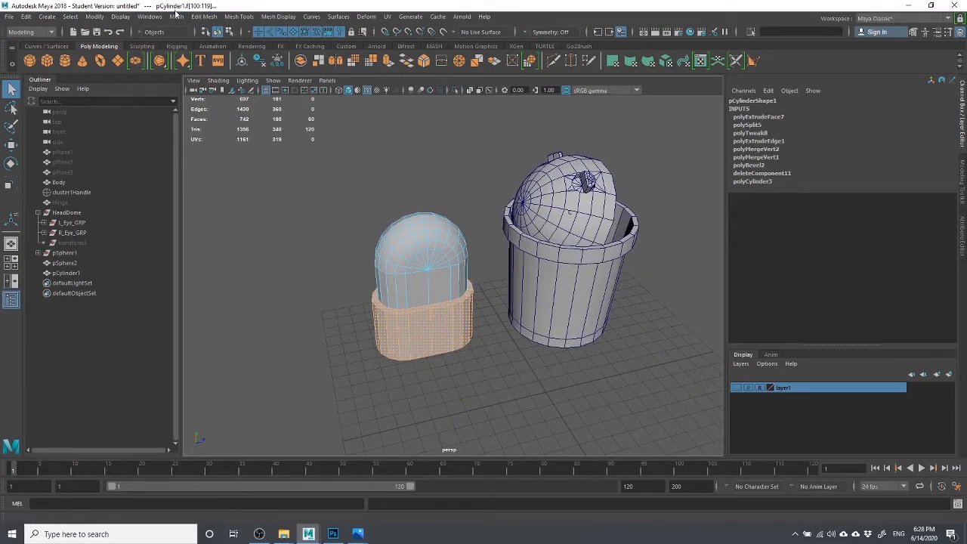
left_click(176, 17)
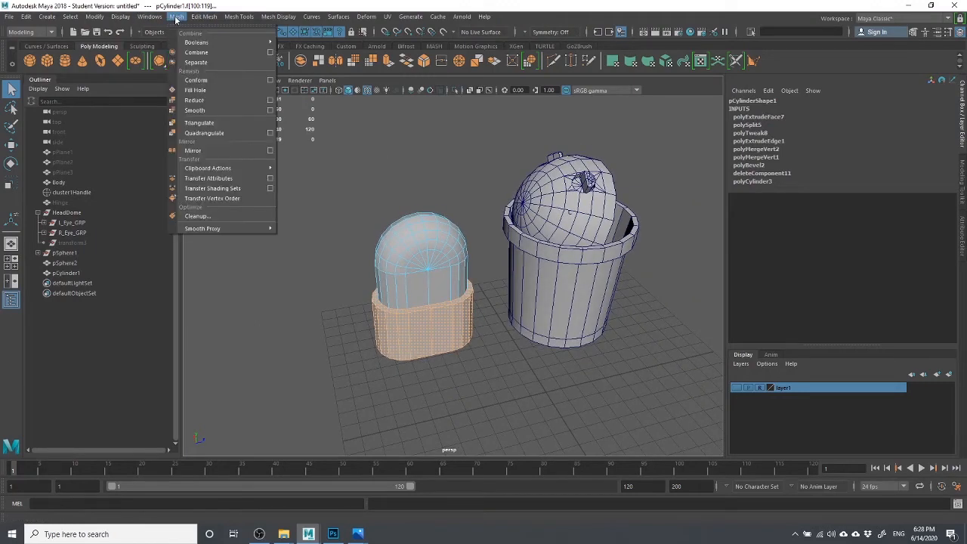
mouse_move(204, 16)
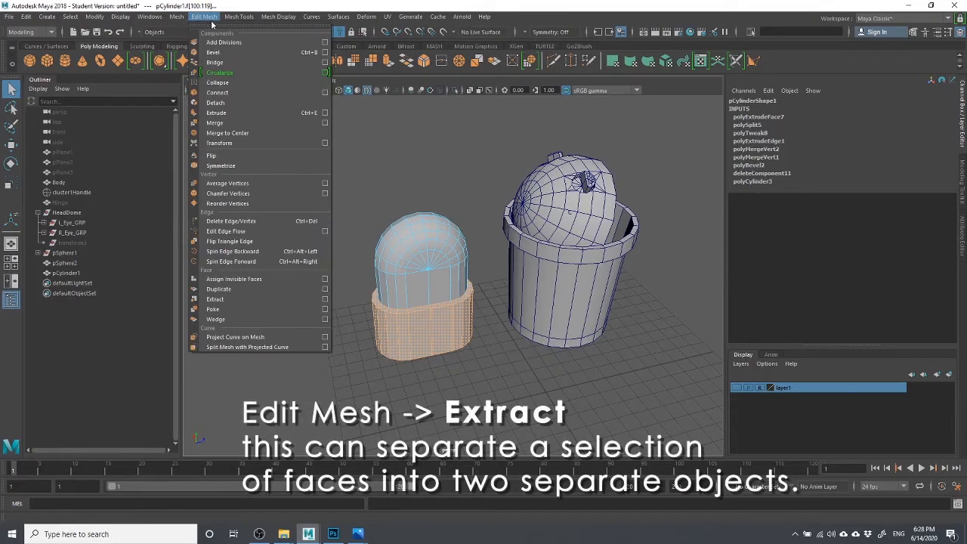
left_click(242, 299)
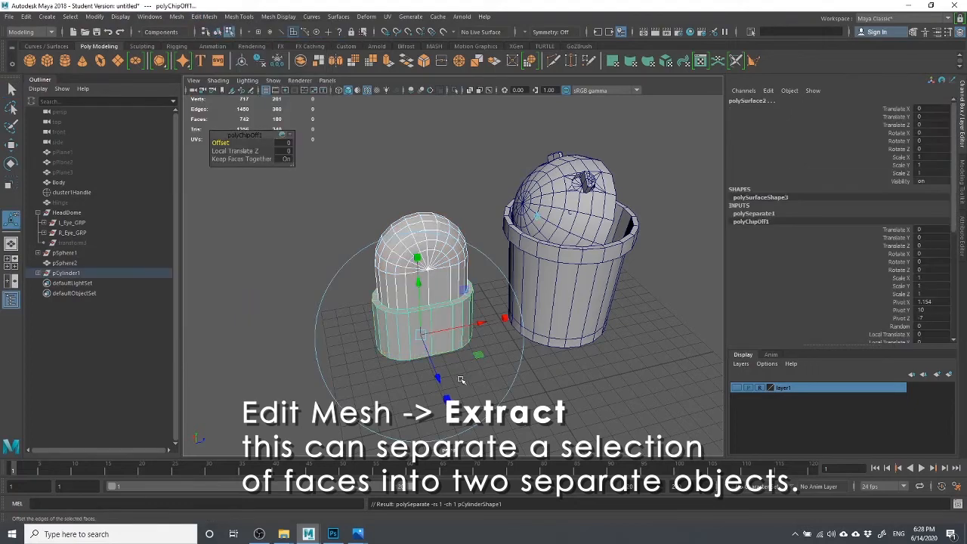
left_click(583, 410)
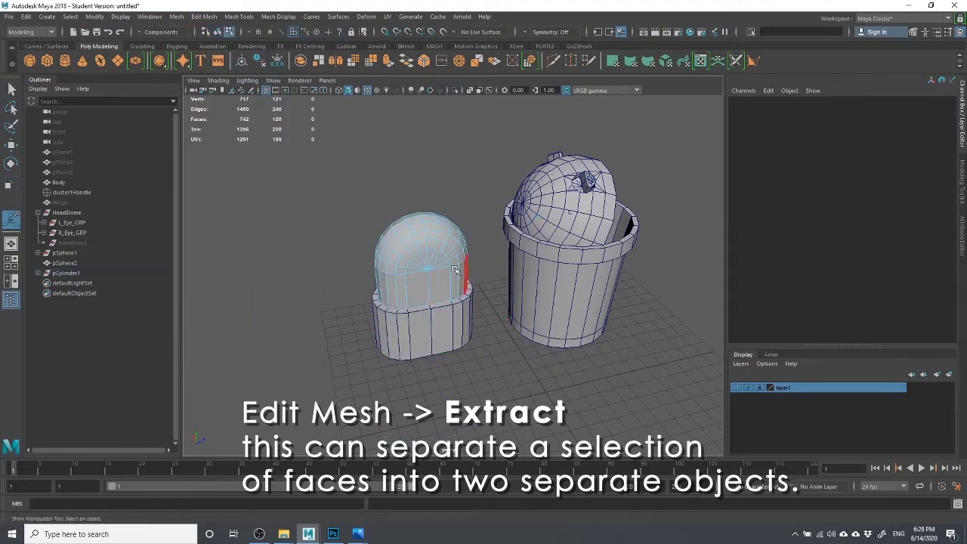
Try rotating the arm's upper piece independently of the lower one, and undo the rotation.
right_click_drag(454, 243, 512, 236)
key("w")
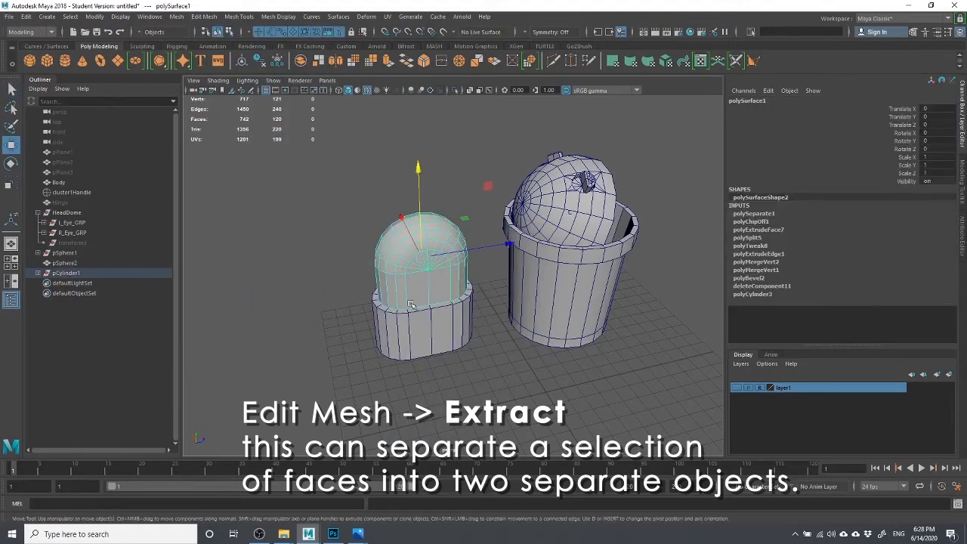
left_click_drag(438, 344, 336, 347, "alt")
key("e")
left_click_drag(395, 230, 404, 287)
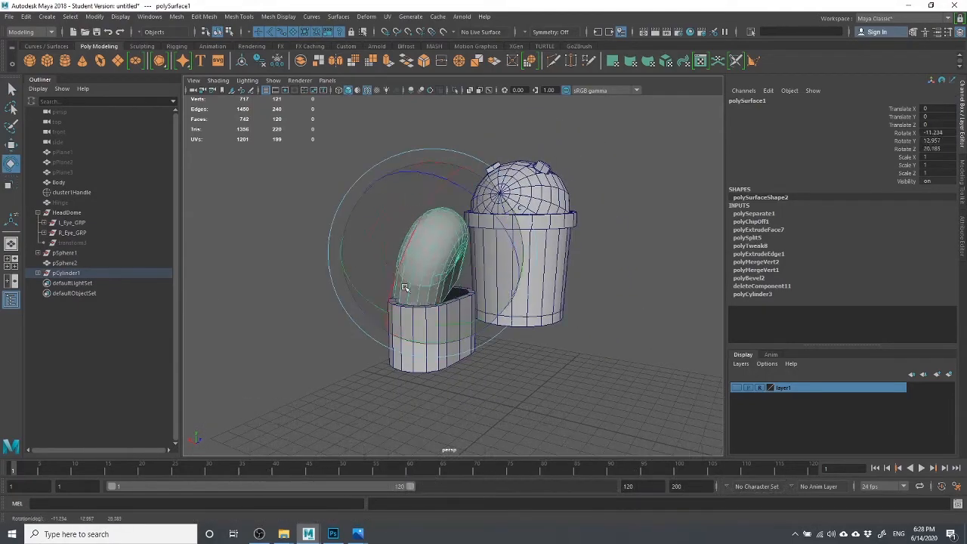
key("ctrl+z")
left_click(393, 197)
left_click(507, 371)
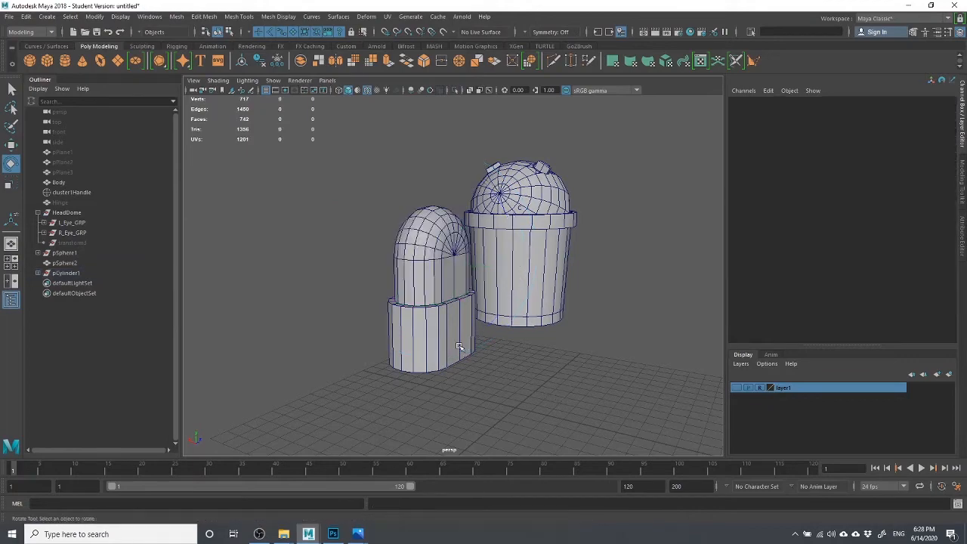
Try adjusting the pivot of the arm's lower piece, and undo the change.
left_click(459, 347)
key("w")
left_click_drag(563, 305, 465, 297, "alt")
key("d")
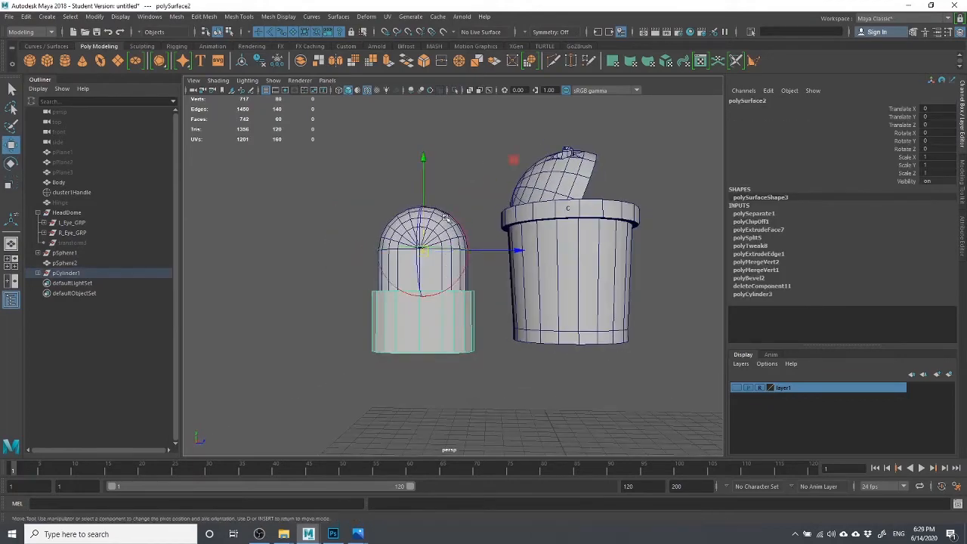
left_click_drag(434, 170, 459, 166)
key("d")
key("ctrl+z")
left_click(472, 197)
Hide everything except the arm's domed upper piece, and view its open underside.
left_click(458, 261)
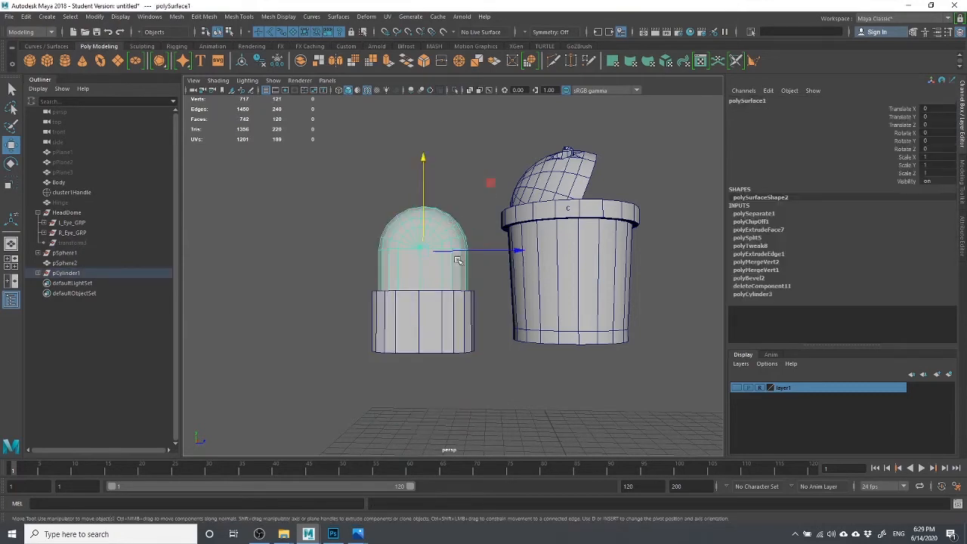
left_click(479, 393)
left_click(414, 233)
key("alt+h")
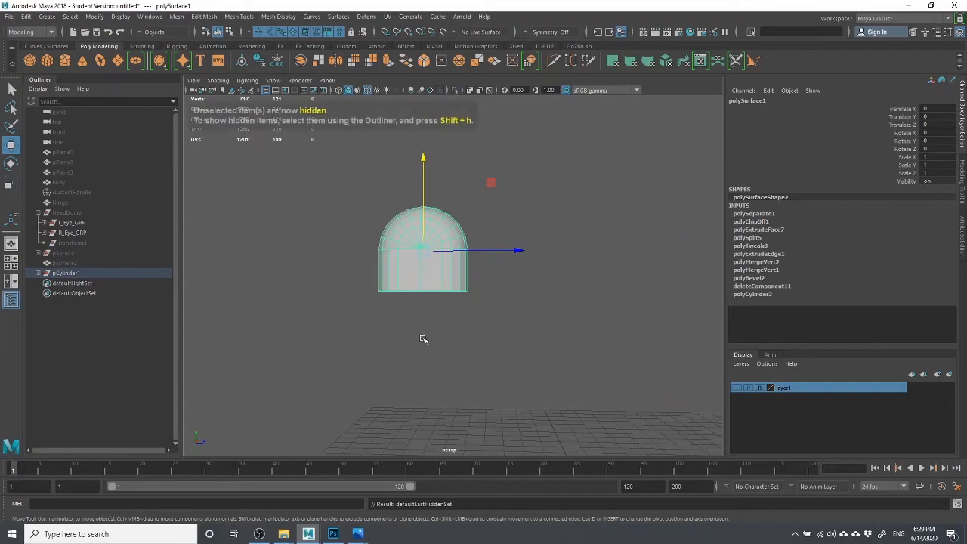
left_click(423, 339)
left_click_drag(411, 255, 329, 235, "alt")
Close the open underside of the arm's upper piece with Fill Hole.
left_click(421, 258)
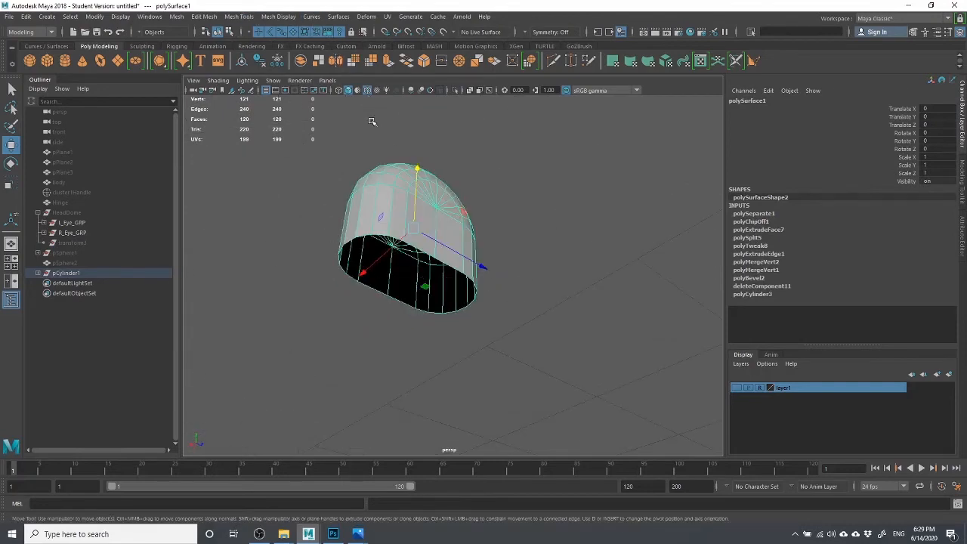
left_click(150, 17)
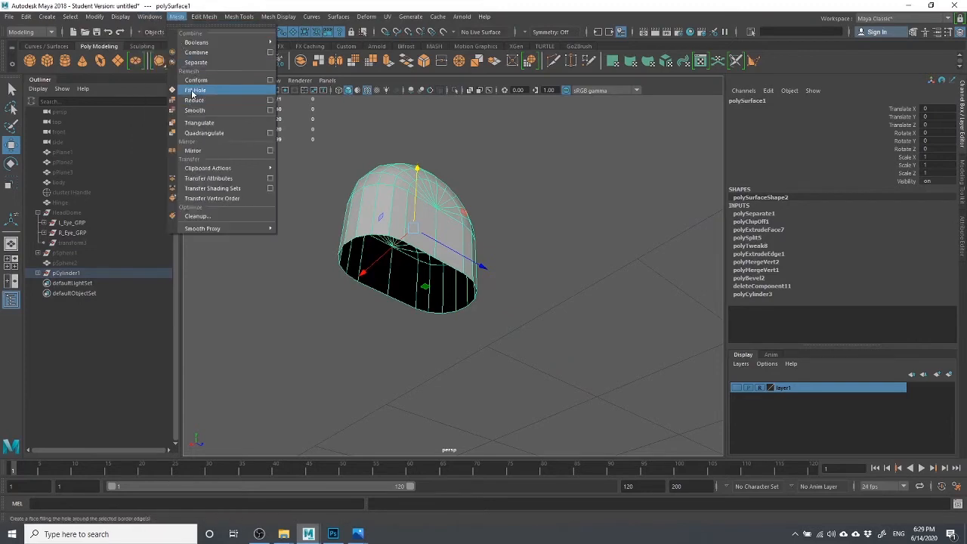
left_click(193, 90)
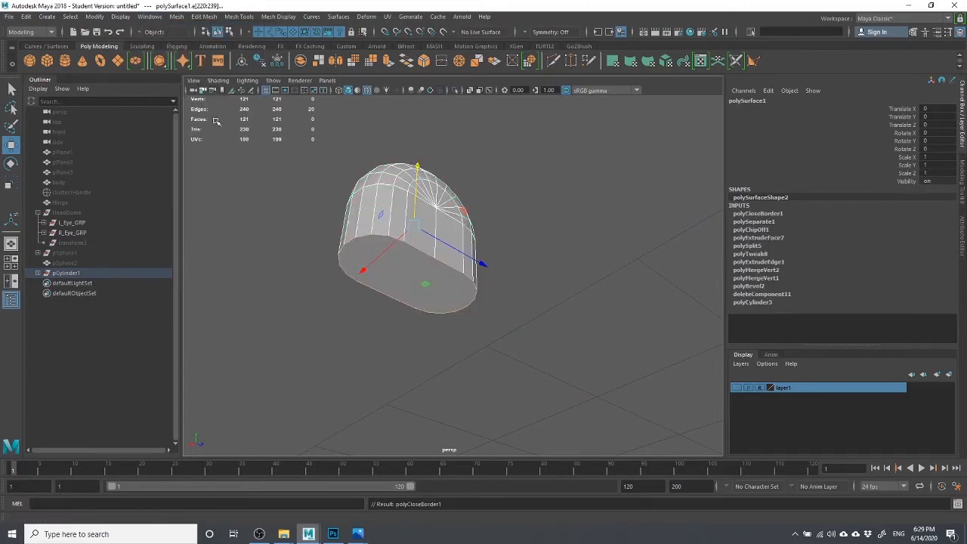
left_click(570, 262)
Cut three Multi-Cut edges across the filled underside, connecting opposite vertices along its long straight sides.
scroll(557, 290, "up", 5)
left_click_drag(523, 296, 376, 270, "alt")
left_click(375, 268)
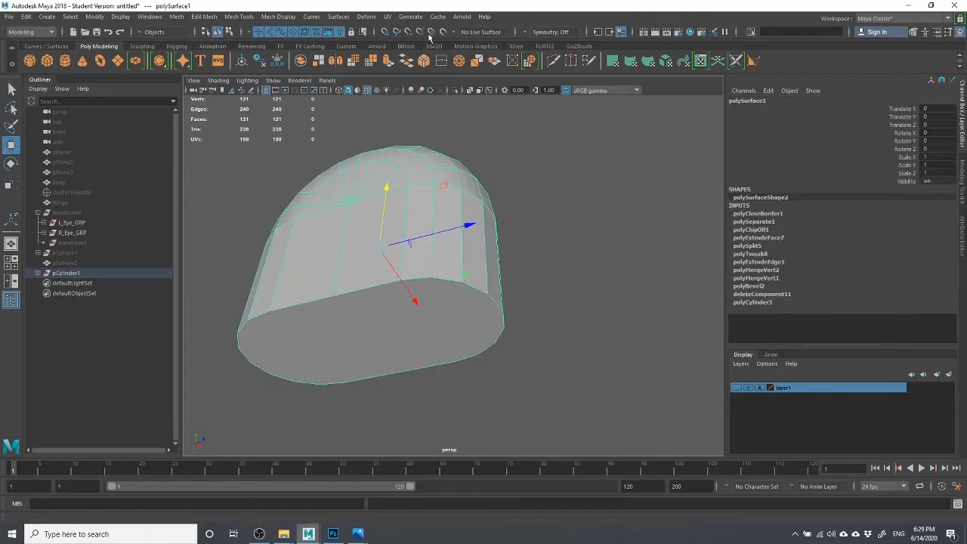
left_click(553, 60)
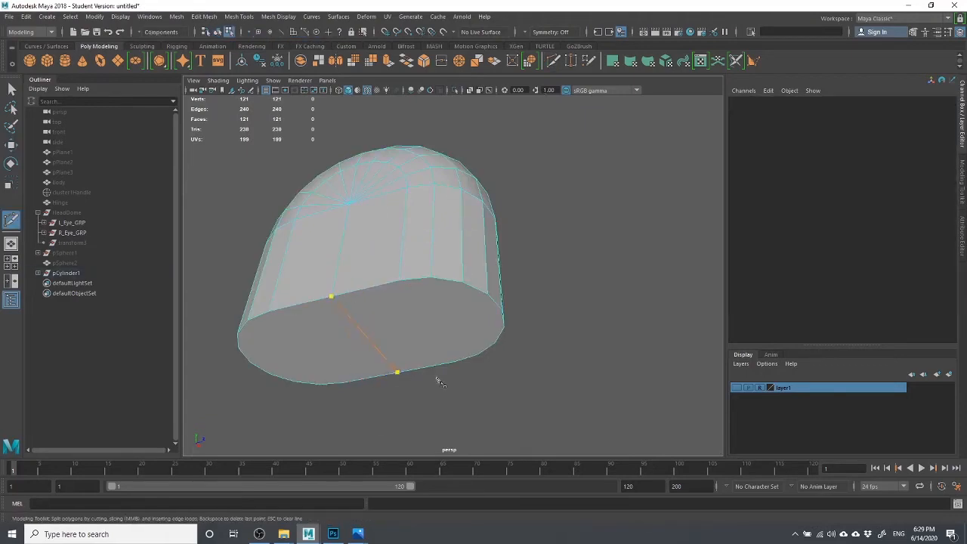
left_click_drag(441, 382, 458, 327, "alt")
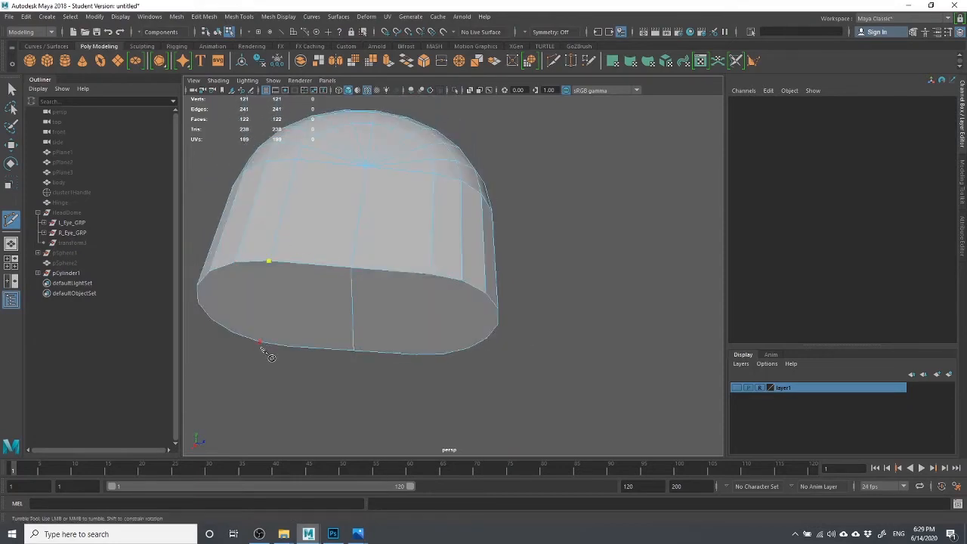
left_click_drag(429, 355, 437, 298, "alt")
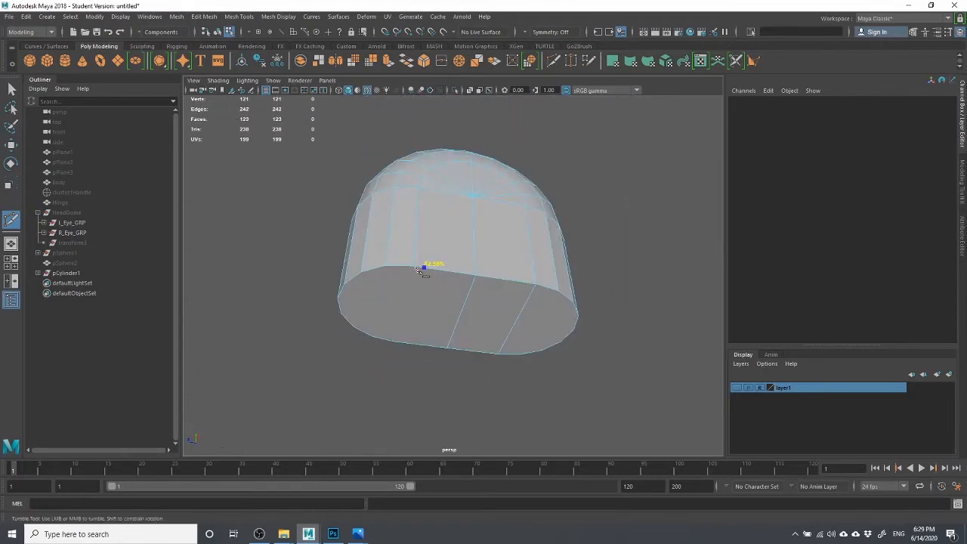
left_click(412, 267)
left_click(395, 343)
Undo the underside cuts and the hole fill, switch to the Select tool, and redo them all.
key("ctrl+z")
key("ctrl+z")
key("ctrl+z")
key("ctrl+z")
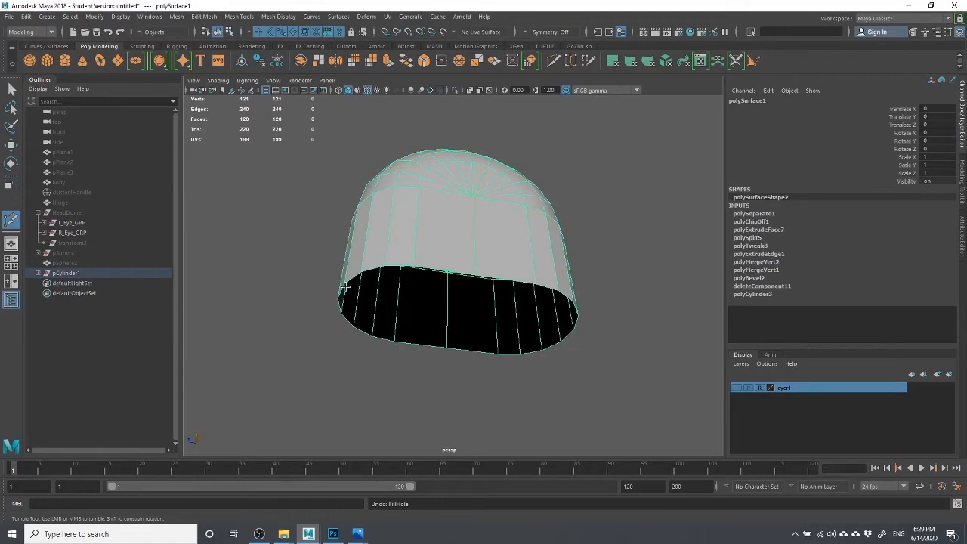
key("q")
key("shift+z")
key("shift+z")
key("shift+z")
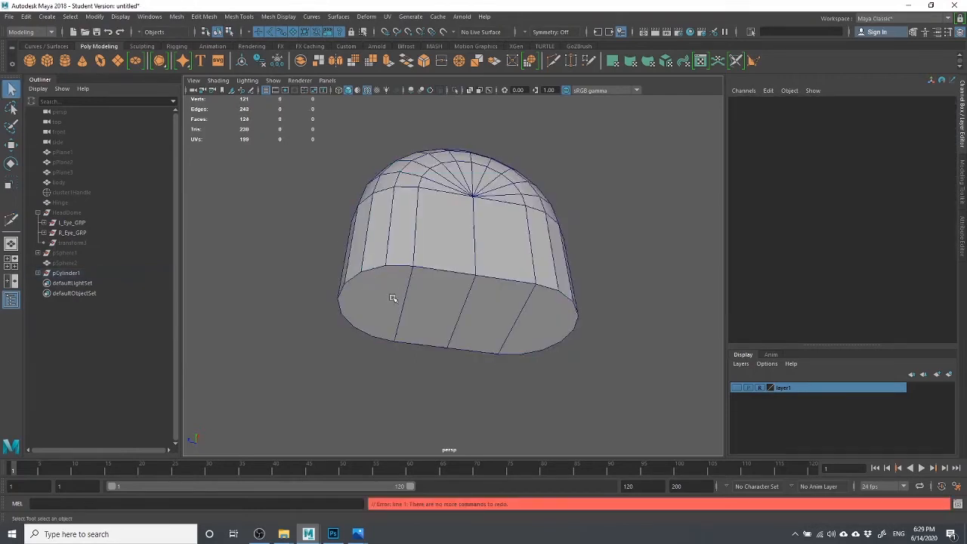
Add two more Multi-Cut edges across the filled underside, one near each rounded end.
key("w")
right_click_drag(403, 243, 458, 227)
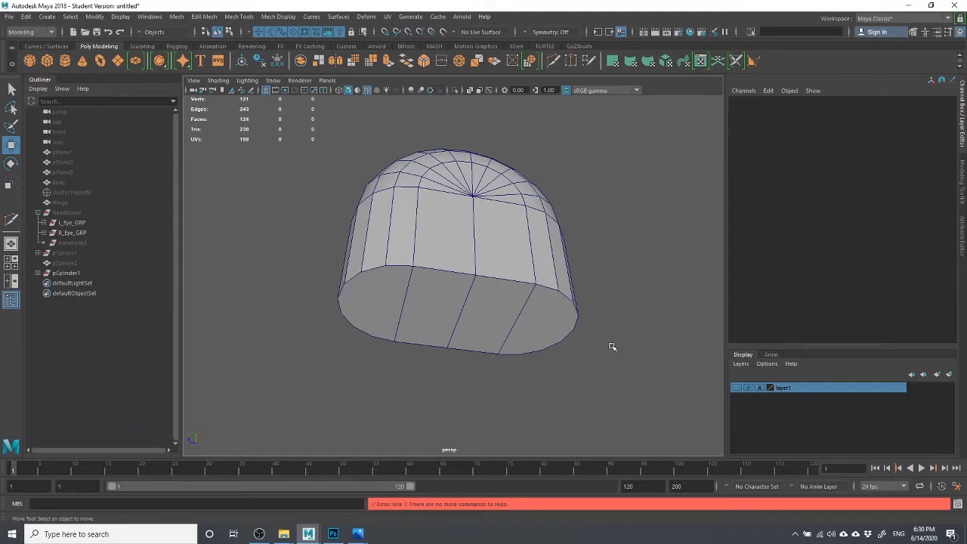
left_click(556, 62)
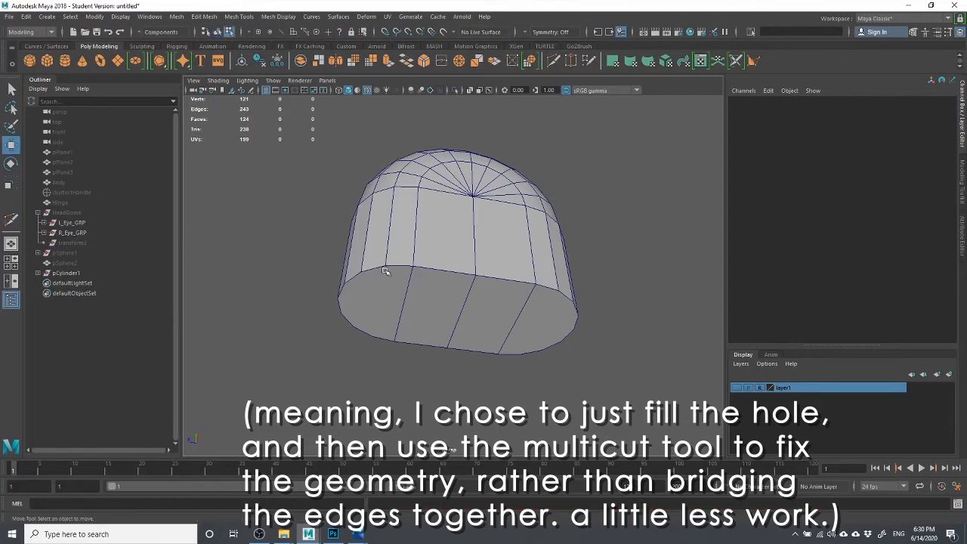
left_click(550, 62)
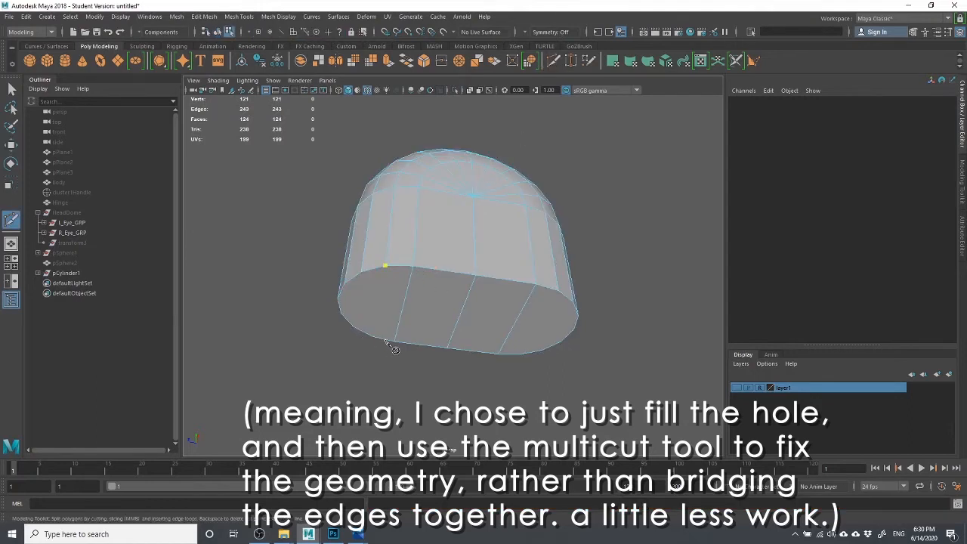
key("Return")
left_click(558, 290)
left_click_drag(572, 318, 488, 322, "alt")
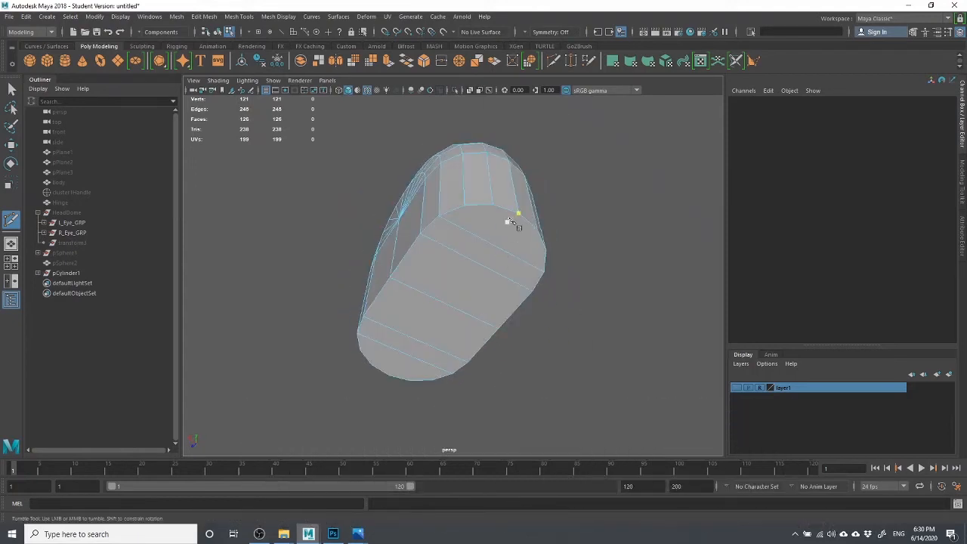
Cut three Multi-Cut edges lengthwise along the underside, one through the centre and one towards each long side.
left_click(389, 375)
key("Return")
left_click(360, 350)
left_click_drag(539, 235, 474, 261, "alt")
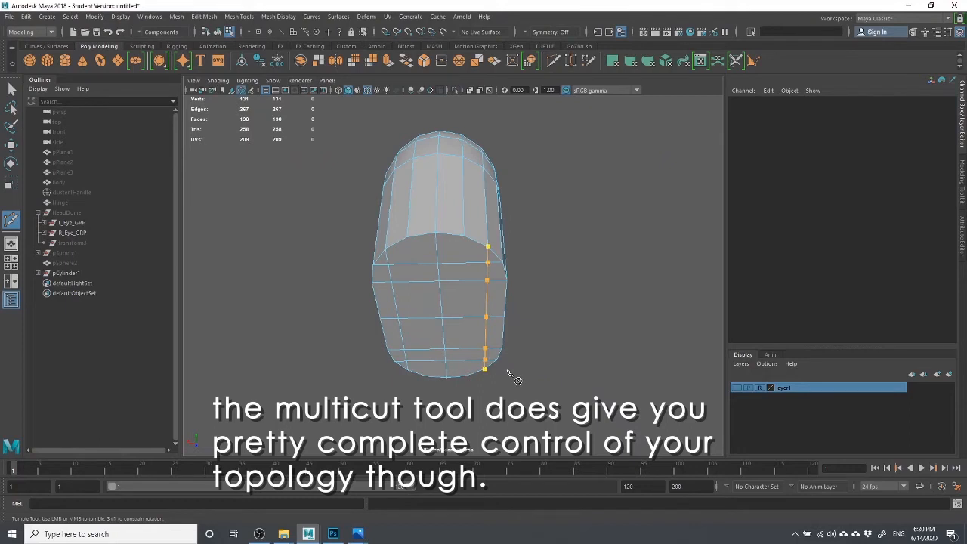
Undo the two outer lengthwise cuts and recut them between the vertices directly beside the centre line.
key("ctrl+z")
key("ctrl+z")
key("ctrl+z")
key("ctrl+z")
key("ctrl+z")
key("ctrl+z")
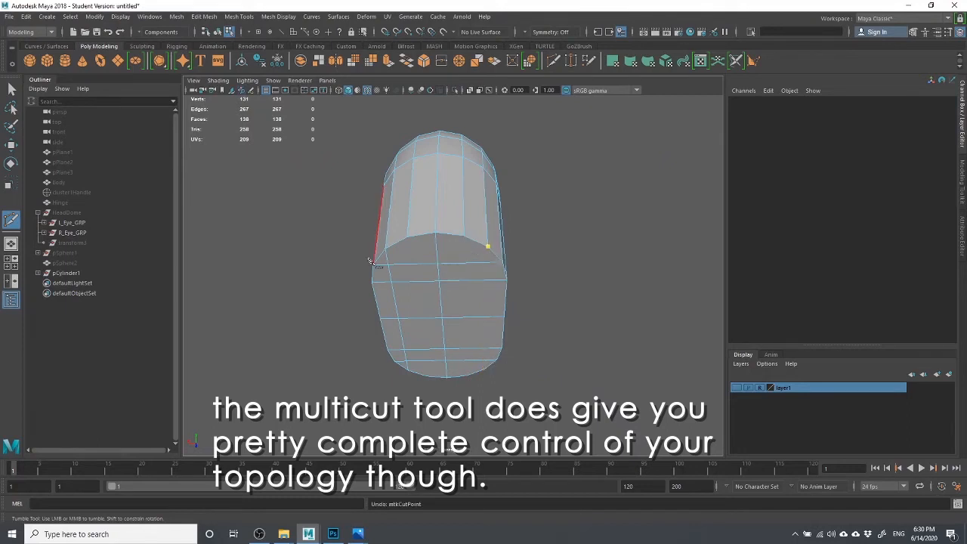
key("ctrl+z")
left_click(406, 237)
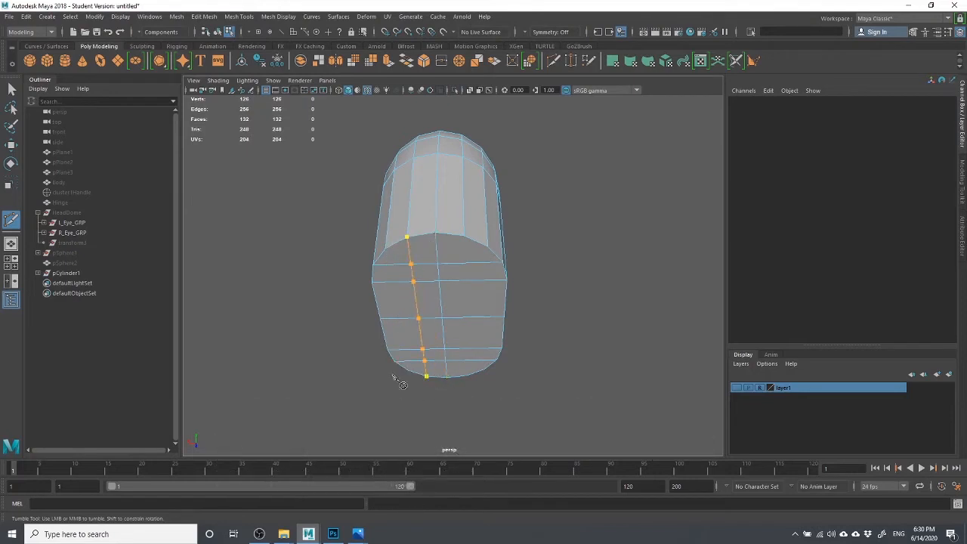
key("Return")
key("Return")
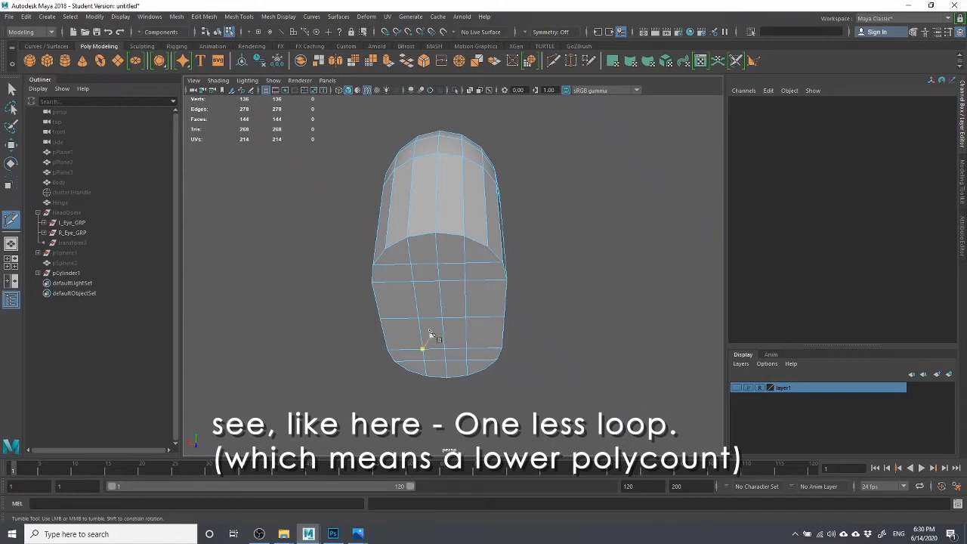
Extrude all the underside faces of the domed piece with an offset of 0.3.
key("w")
right_click_drag(523, 243, 522, 297)
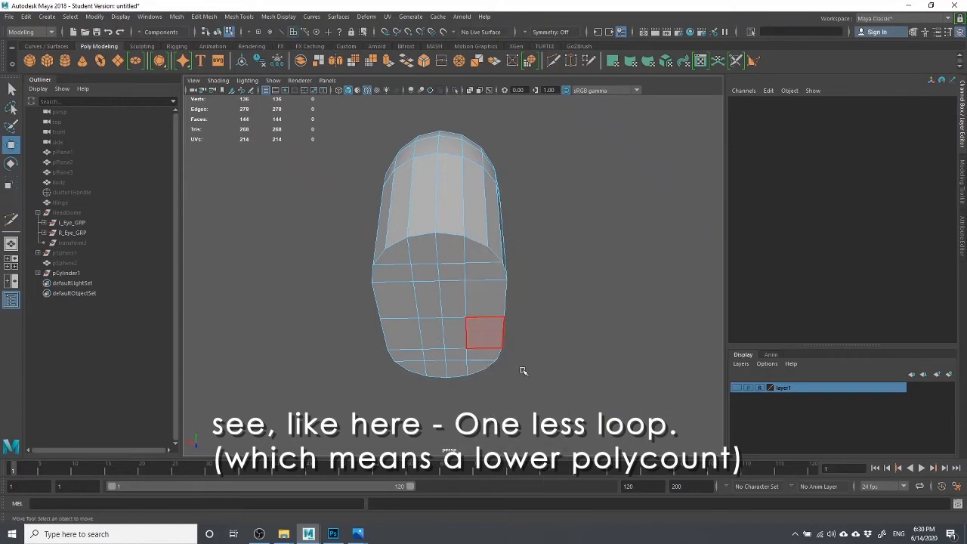
left_click_drag(522, 369, 575, 352, "alt")
left_click_drag(655, 264, 218, 362)
left_click_drag(300, 222, 579, 334, "ctrl")
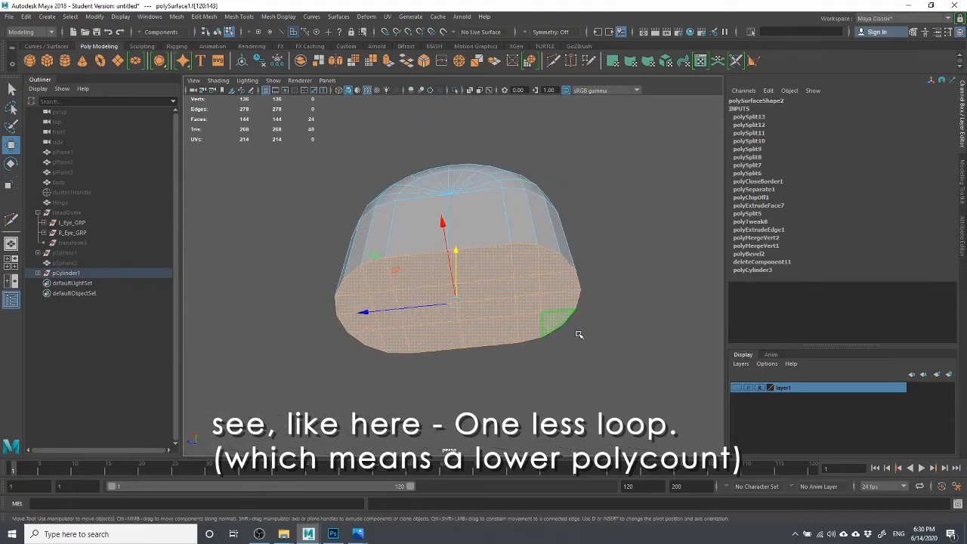
left_click(389, 63)
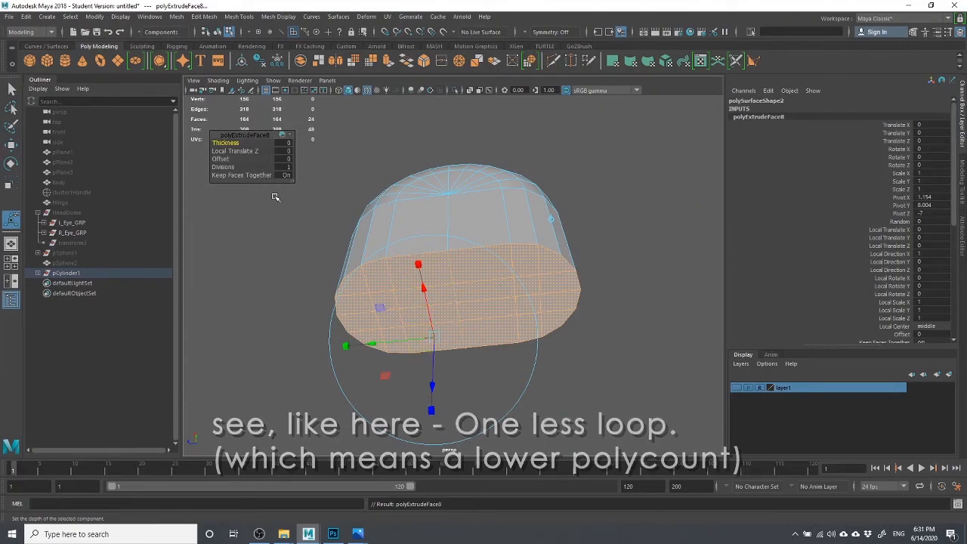
mouse_move(225, 159)
left_mouse_down()
mouse_move(211, 159)
mouse_move(226, 158)
left_mouse_up()
left_click_drag(517, 250, 415, 303, "alt")
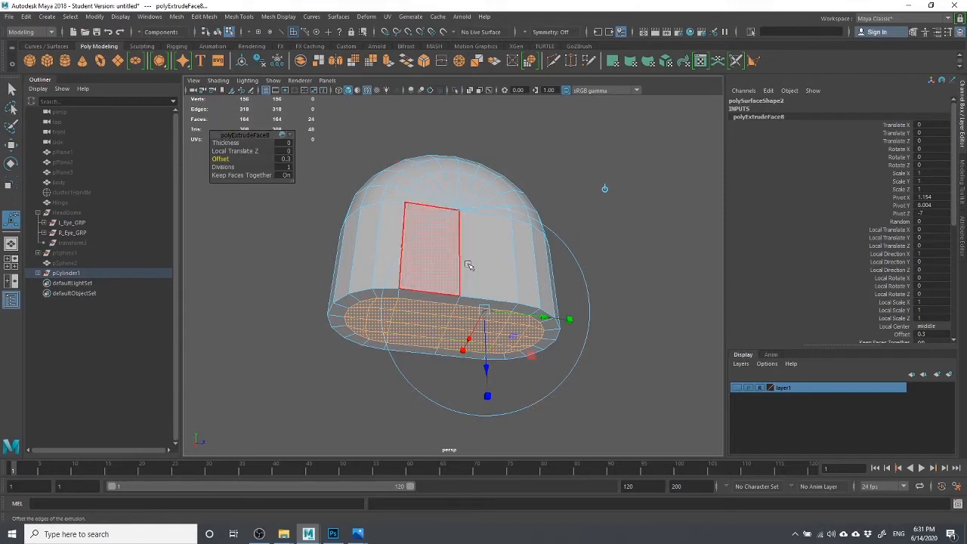
mouse_move(468, 265)
left_mouse_down("alt")
mouse_move(459, 269)
mouse_move(453, 249)
mouse_move(462, 265)
left_mouse_up("alt")
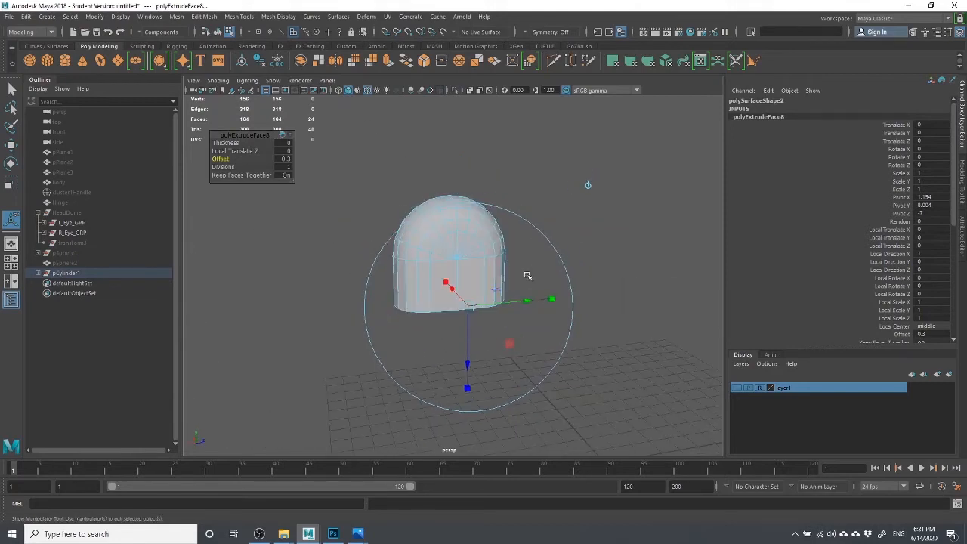
Extrude the inset underside faces again and push them up into the dome with a Local Translate Z of about -1.532.
left_click(385, 64)
left_click_drag(597, 261, 609, 270, "alt")
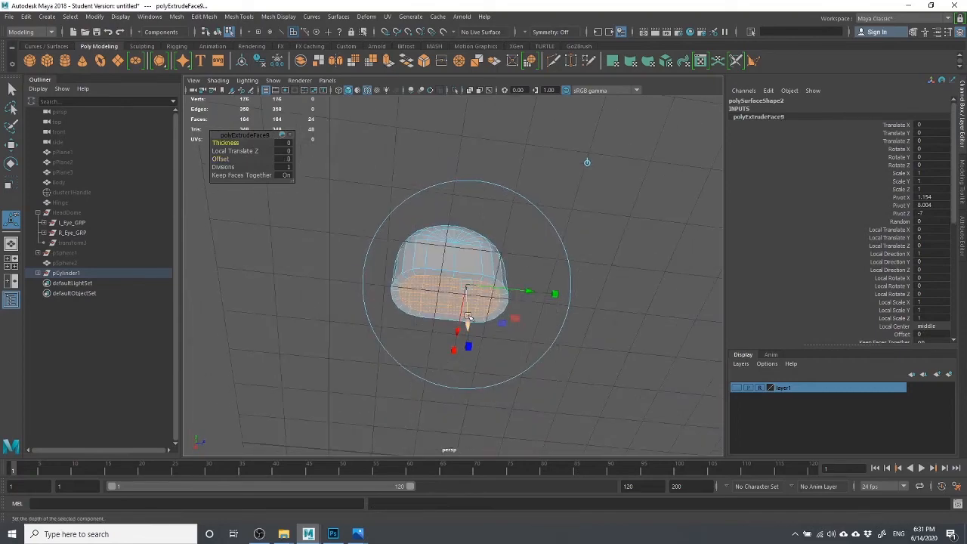
scroll(468, 315, "up", 5)
left_click_drag(486, 336, 494, 273)
left_click_drag(574, 210, 522, 227, "alt")
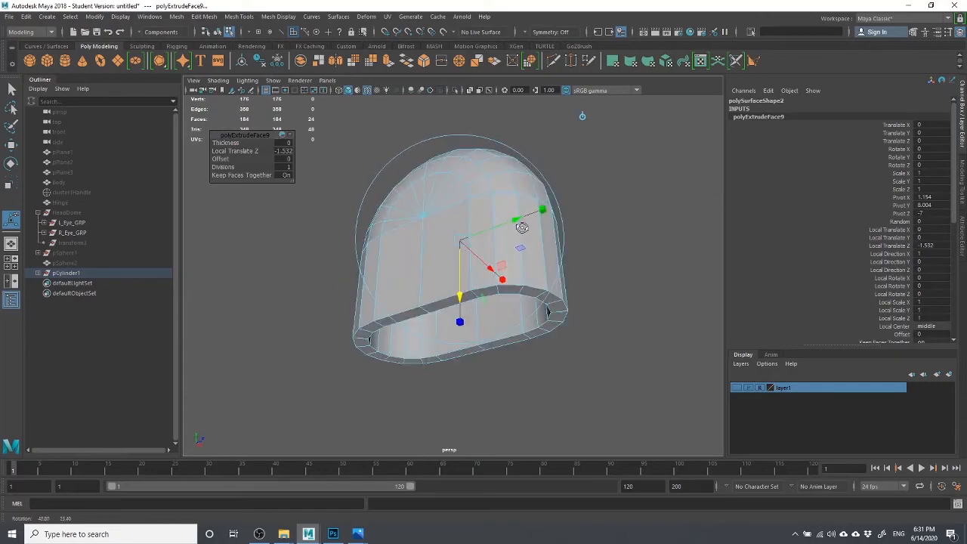
left_click(625, 308)
left_click_drag(370, 317, 473, 230, "alt")
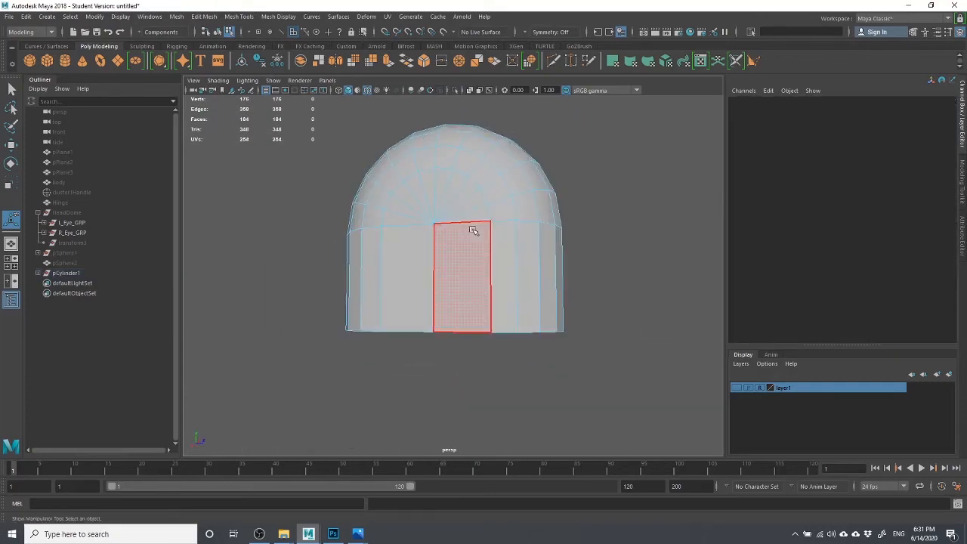
Return to object mode, isolate the arm's hollow lower section by hiding everything else, and switch that section to edge selection.
right_click_drag(473, 231, 564, 235)
scroll(516, 343, "down", 5)
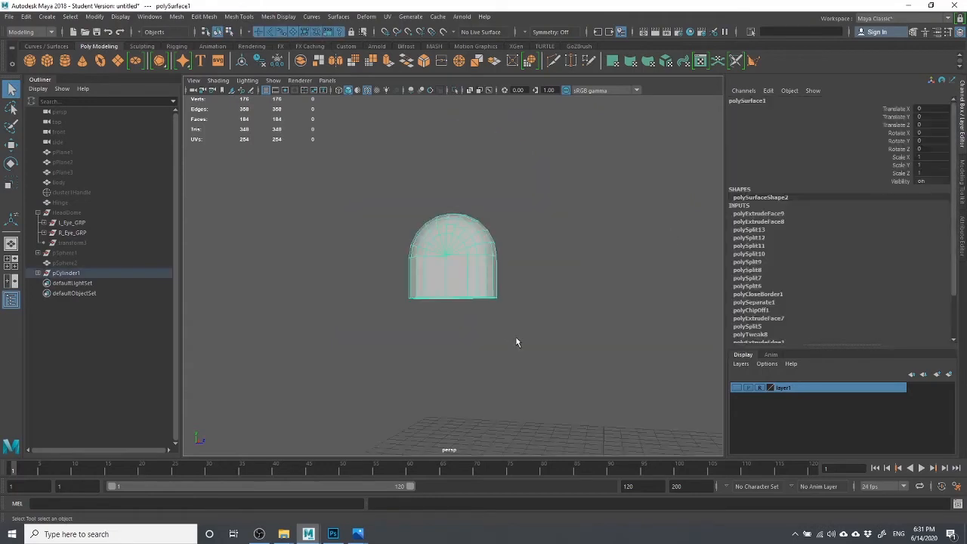
scroll(610, 275, "down", 3)
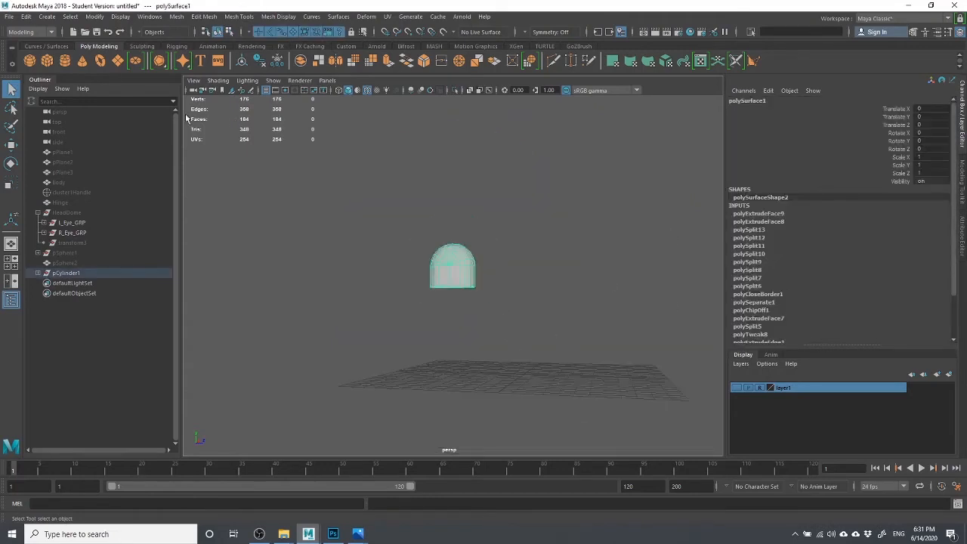
left_click(26, 16)
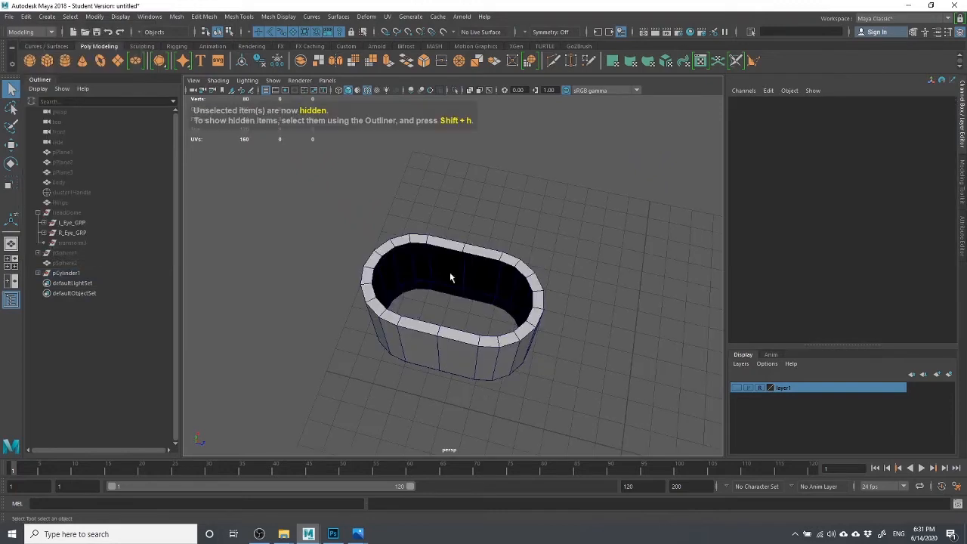
left_click(450, 278)
left_click_drag(450, 278, 422, 281, "alt")
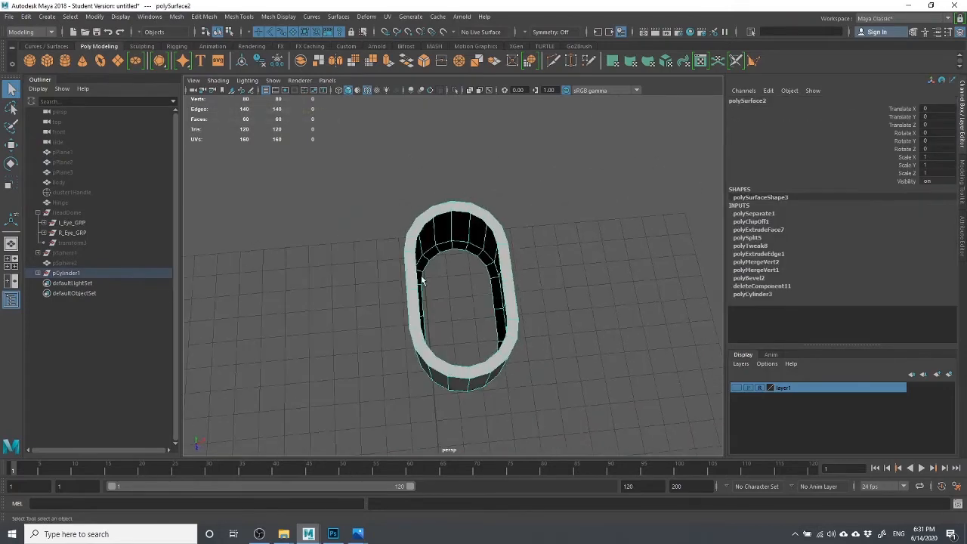
right_click_drag(423, 281, 416, 213)
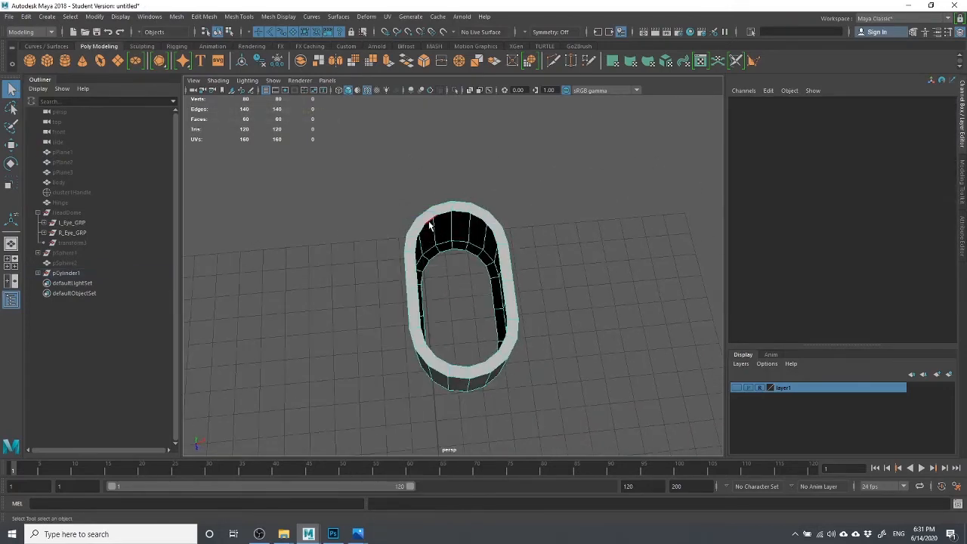
double_click(429, 267, "shift")
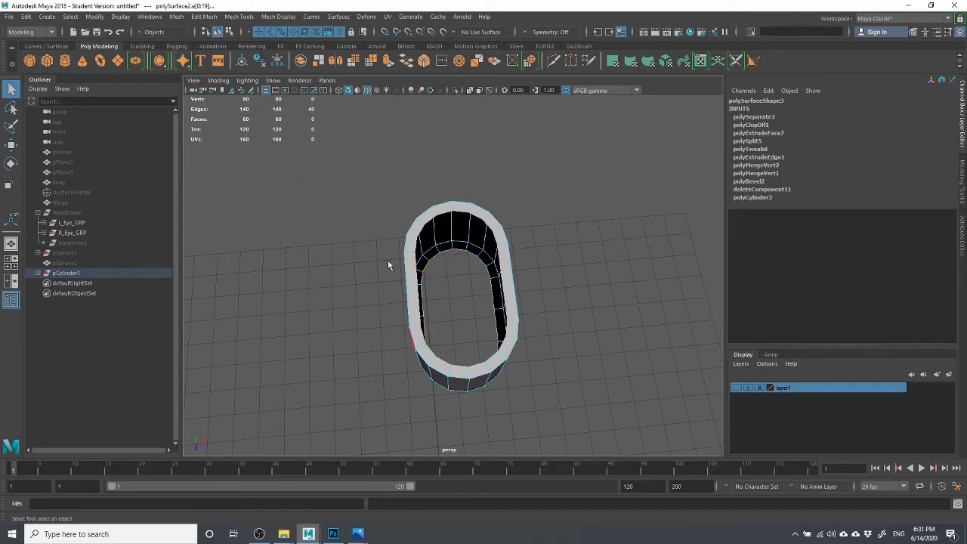
left_click_drag(539, 260, 289, 254, "alt")
scroll(559, 279, "up", 3)
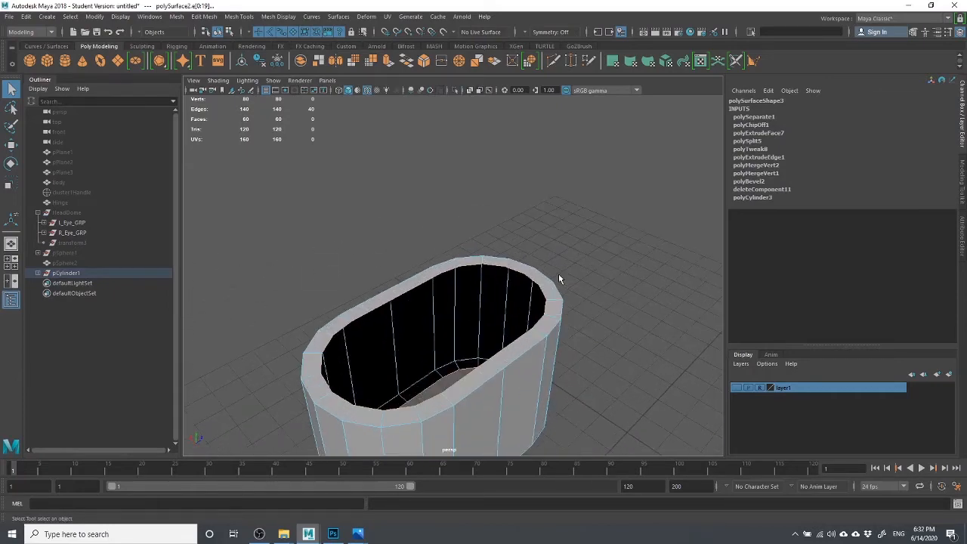
scroll(449, 342, "down", 3)
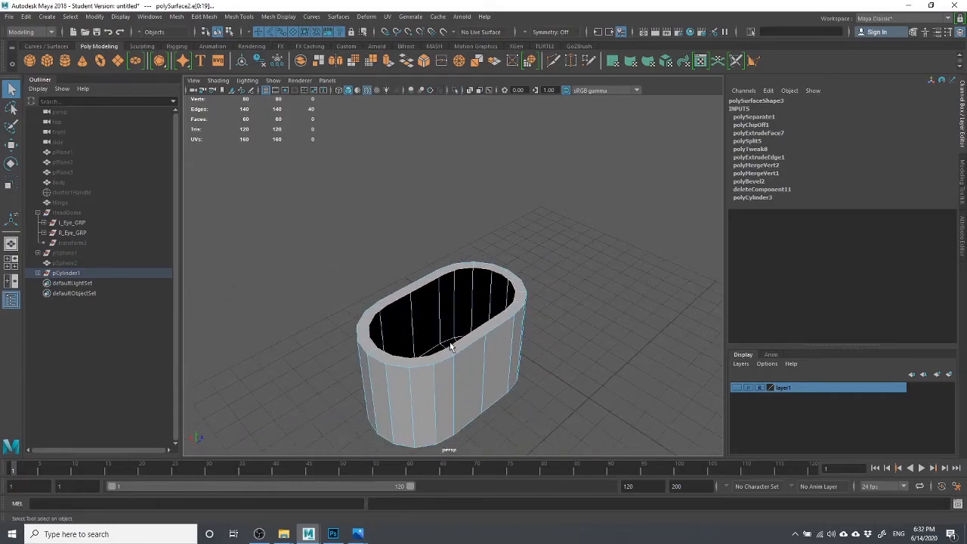
left_click_drag(445, 346, 478, 345, "alt")
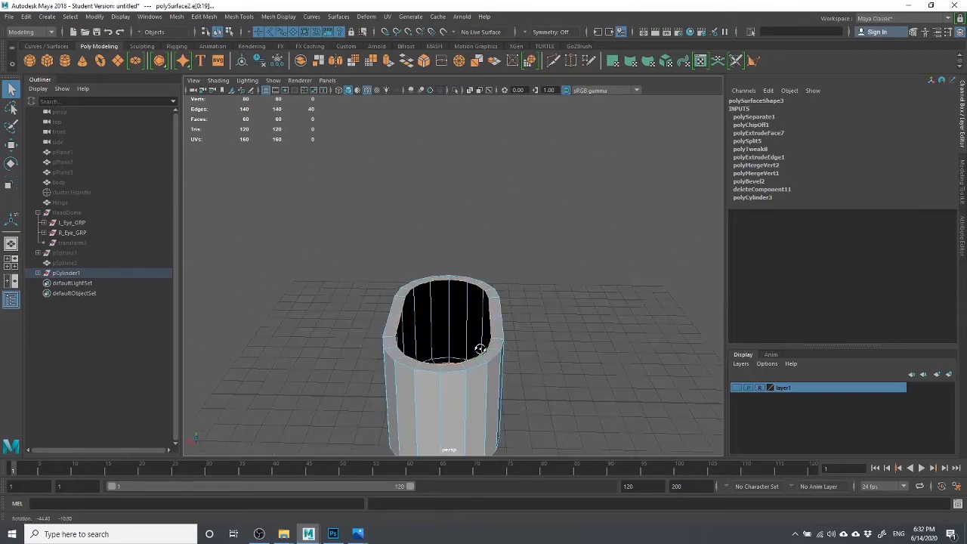
Extrude the inner border edges of the lower section's upper opening, scale them inward and raise them above the rim.
left_click(377, 298)
double_click(401, 312)
left_click(388, 60)
key("r")
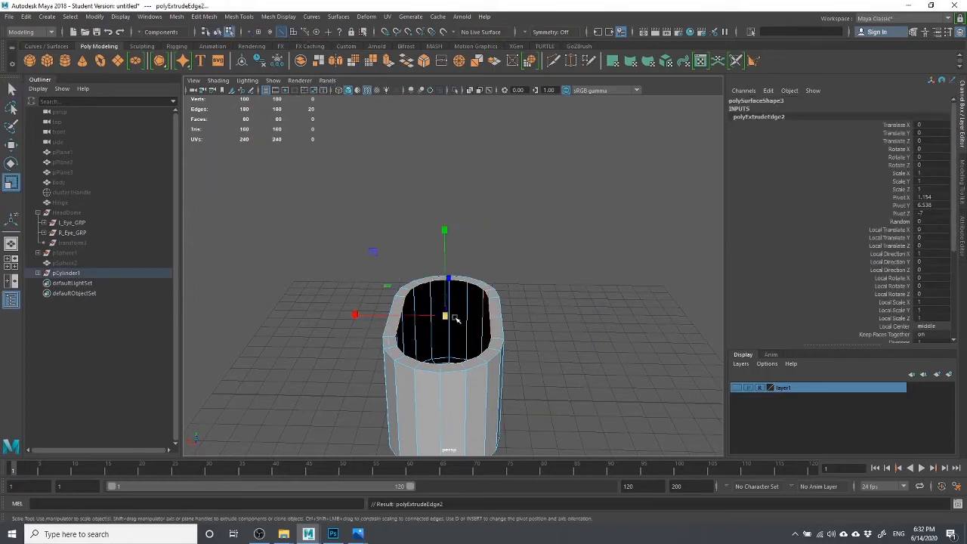
left_click_drag(453, 312, 427, 328)
key("w")
mouse_move(445, 231)
left_mouse_down()
mouse_move(446, 213)
mouse_move(449, 222)
left_mouse_up()
left_click_drag(515, 232, 565, 230, "alt")
scroll(553, 240, "up", 4)
left_click(531, 264)
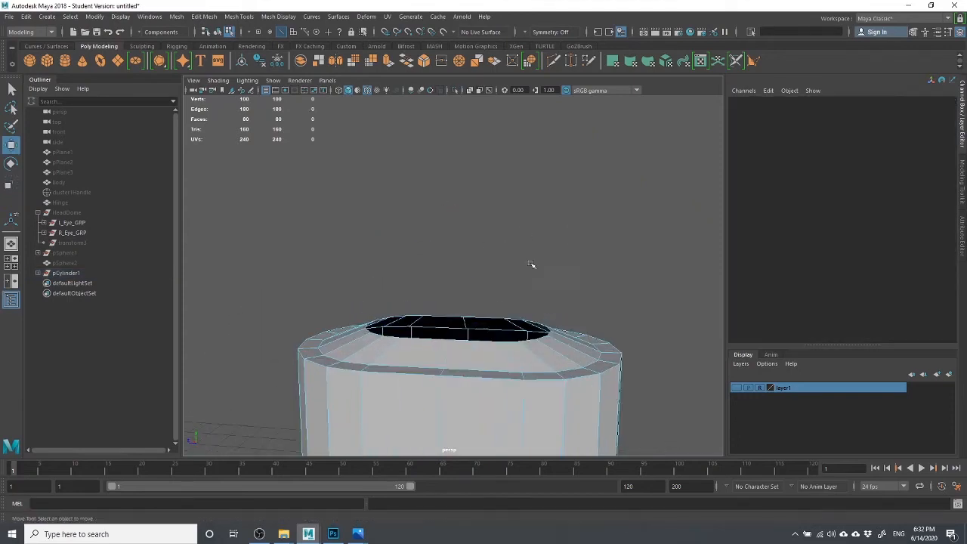
Close the narrowed upper opening of the lower section with Fill Hole.
middle_click_drag(502, 301, 514, 194, "alt")
left_click_drag(514, 194, 420, 228, "alt")
double_click(410, 229)
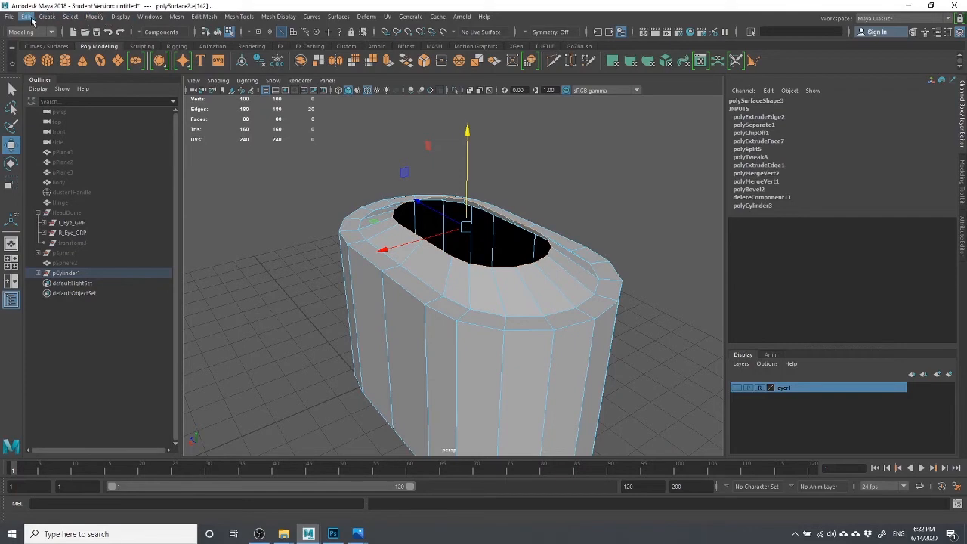
left_click(26, 16)
left_click(178, 16)
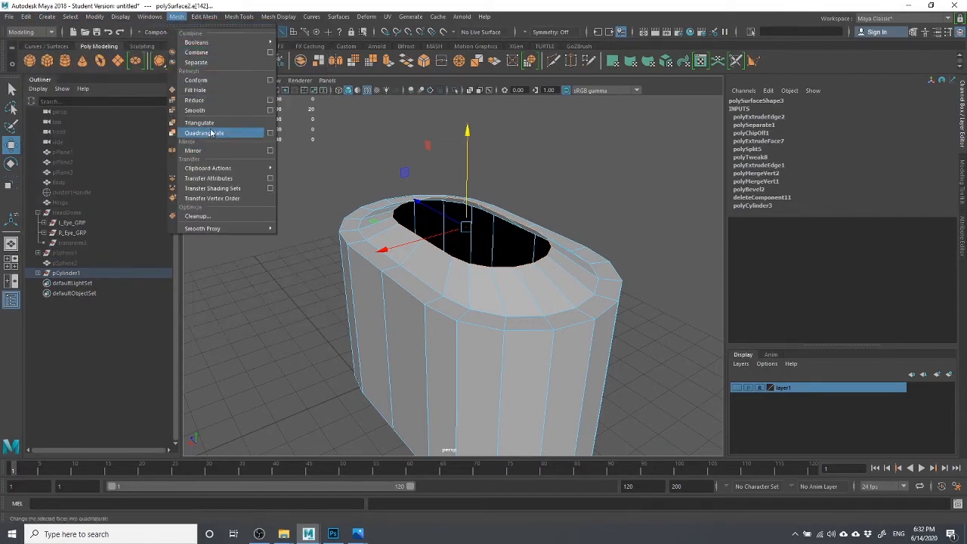
left_click(195, 89)
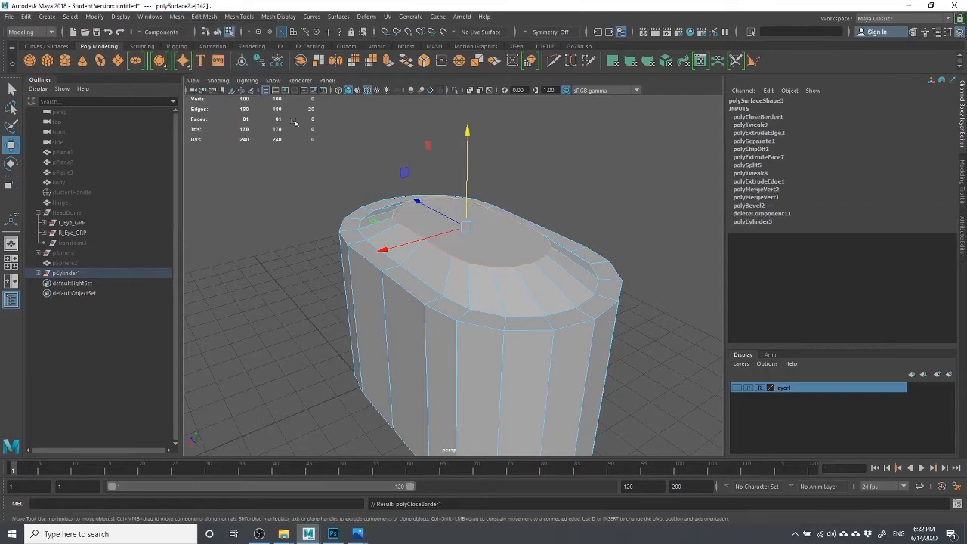
left_click(588, 223)
Extrude the inner border edges of the lower section's bottom opening, scale them slightly inward, and move them up inside the piece.
left_click_drag(438, 227, 384, 339, "alt")
left_click(409, 342)
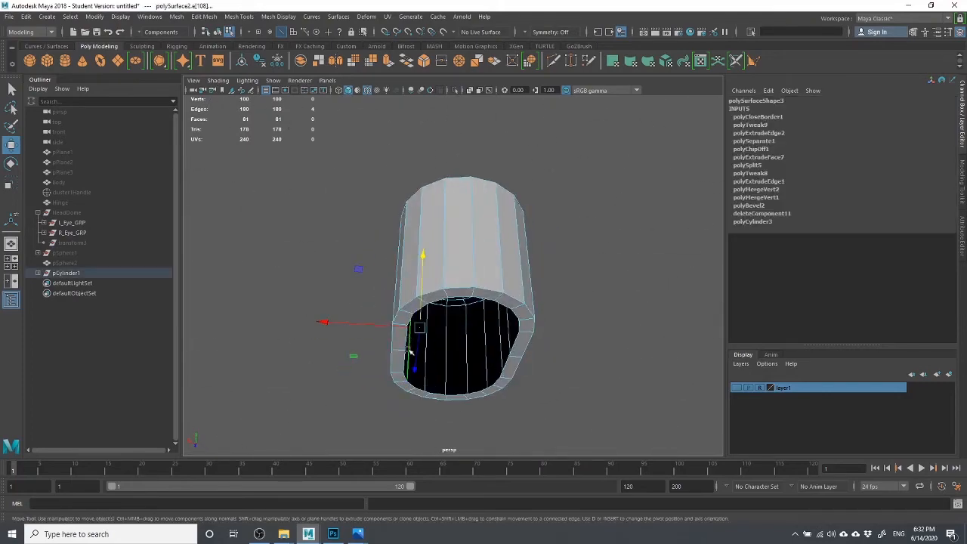
left_click(611, 372)
double_click(514, 347)
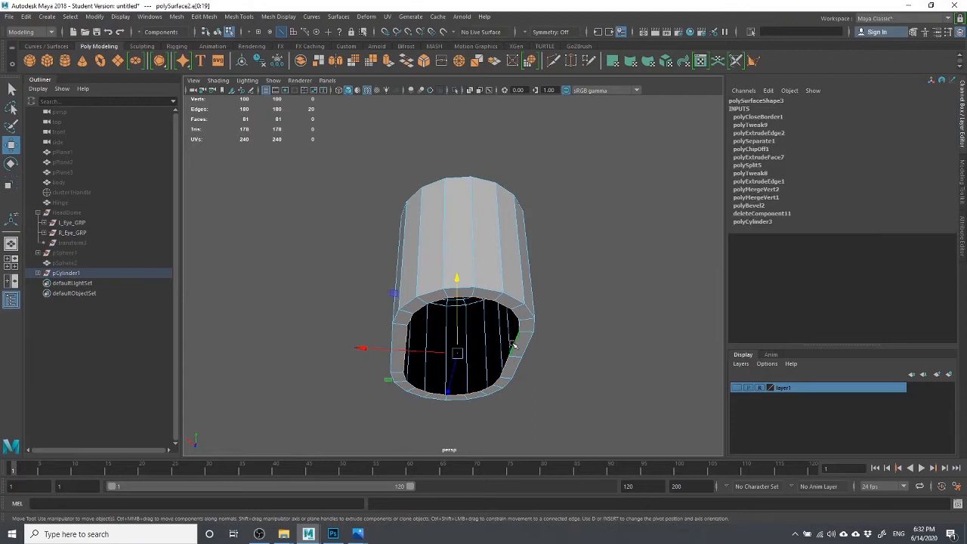
left_click(392, 61)
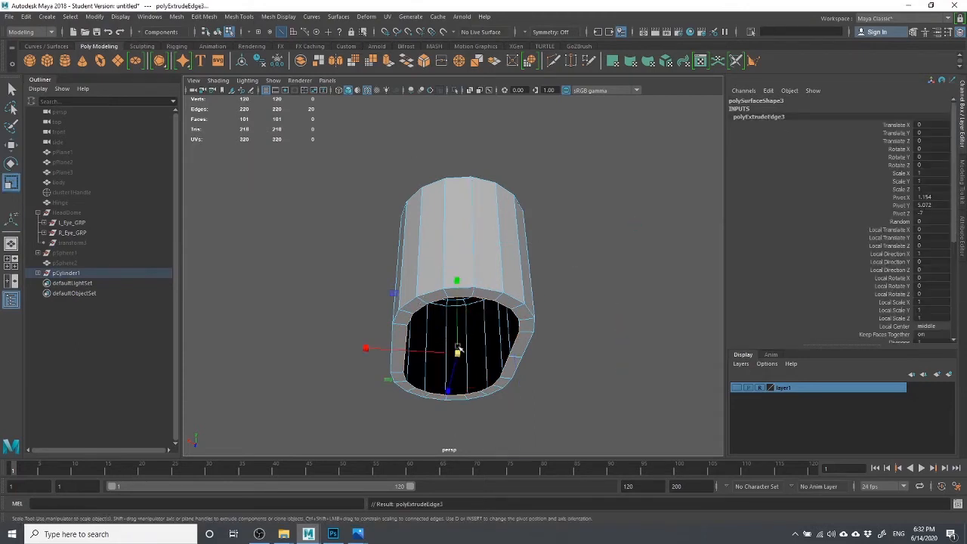
mouse_move(461, 350)
left_mouse_down()
mouse_move(429, 359)
mouse_move(451, 363)
left_mouse_up()
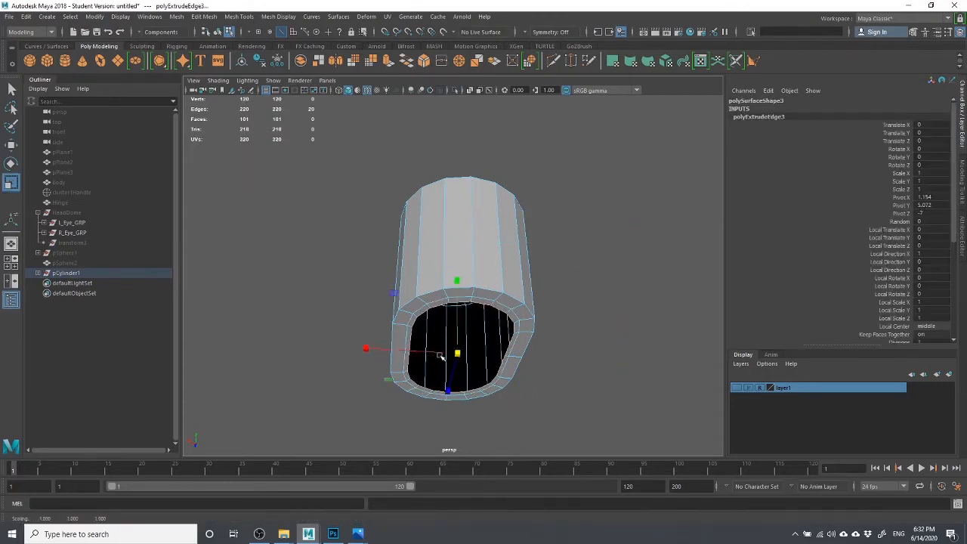
key("w")
left_click_drag(457, 281, 471, 215)
left_click(560, 241)
right_click_drag(504, 219, 556, 204)
left_click(442, 248)
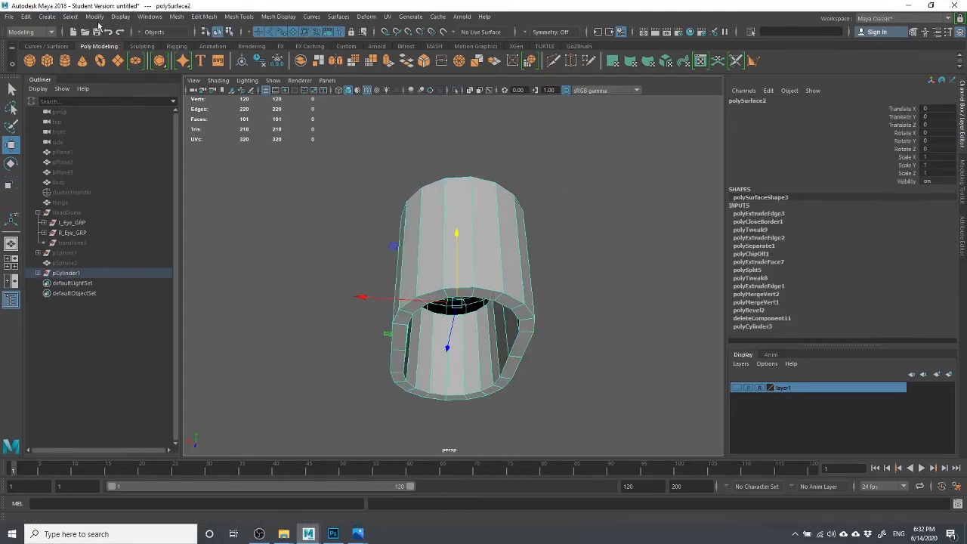
Close the recessed bottom opening inside the arm's lower section with Fill Hole, then clear the selection.
left_click(176, 15)
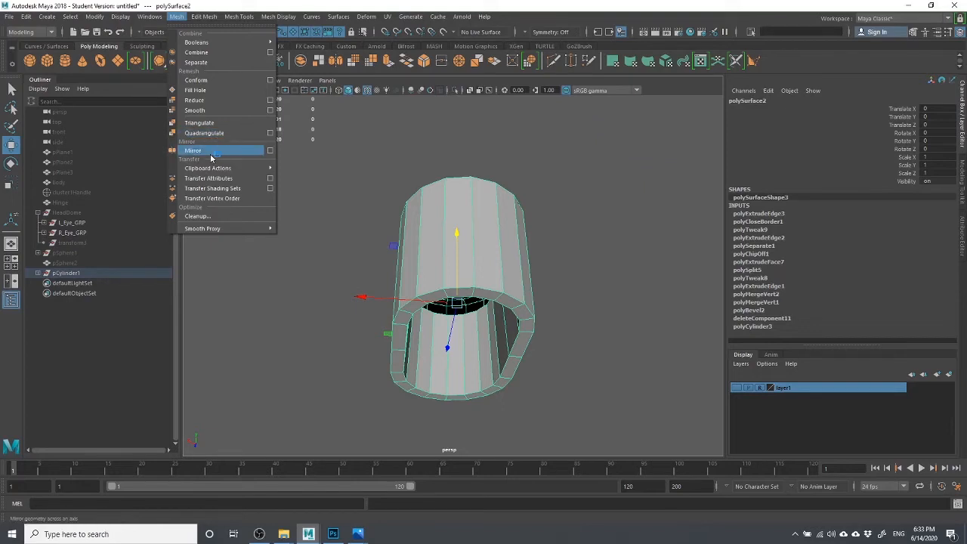
left_click_drag(559, 264, 390, 358, "alt")
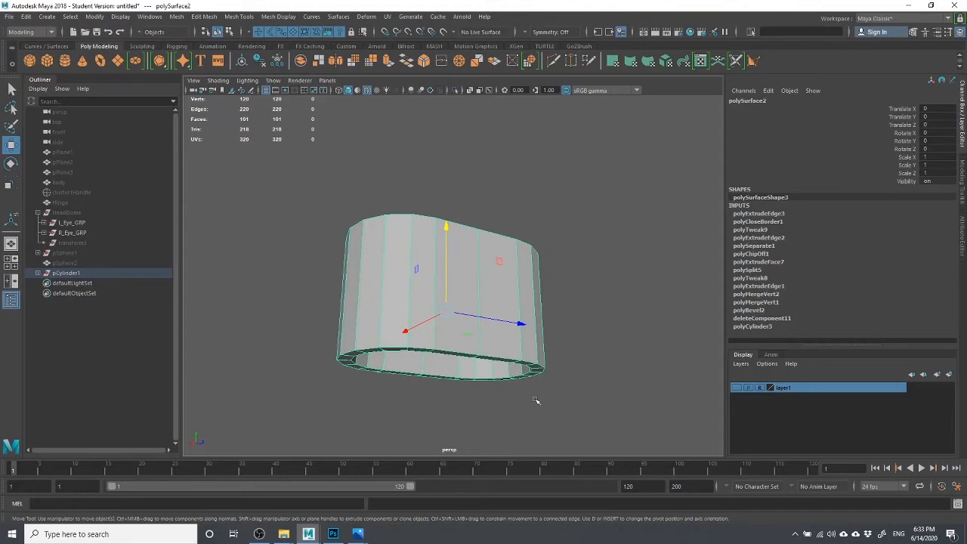
mouse_move(422, 288)
left_mouse_down("alt")
mouse_move(520, 310)
mouse_move(567, 300)
mouse_move(399, 306)
mouse_move(416, 291)
left_mouse_up("alt")
left_click(178, 19)
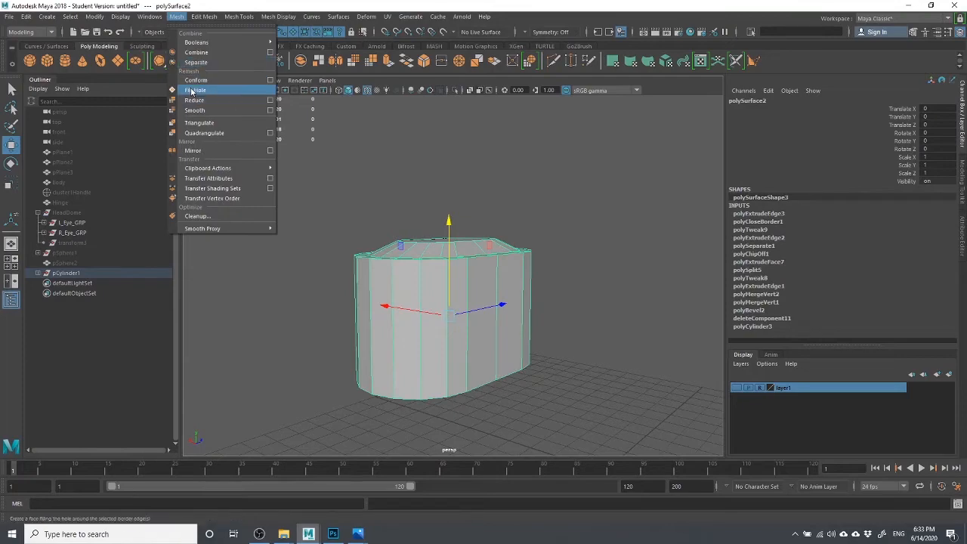
left_click_drag(381, 340, 453, 279, "alt")
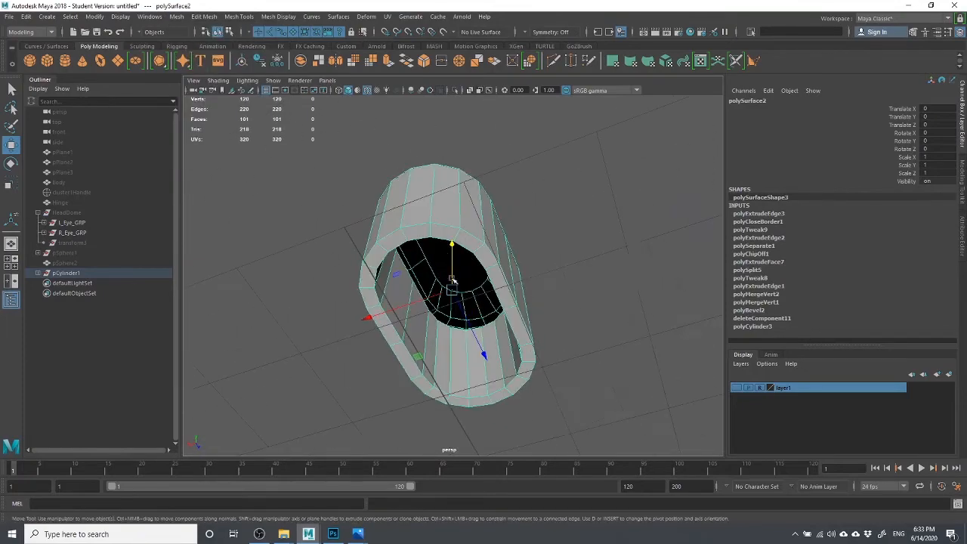
left_click(626, 282)
left_click(461, 346)
right_click_drag(482, 266, 497, 224)
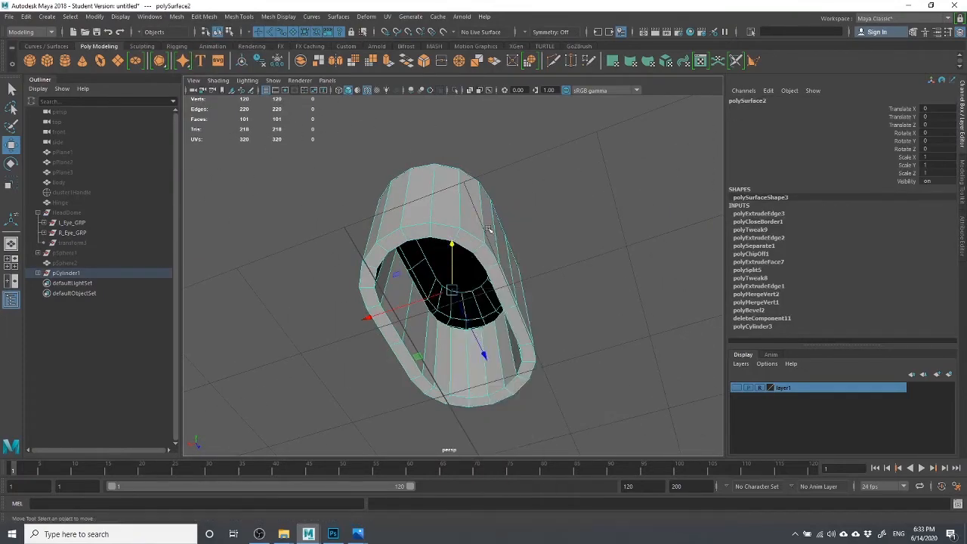
right_click_drag(414, 298, 443, 229)
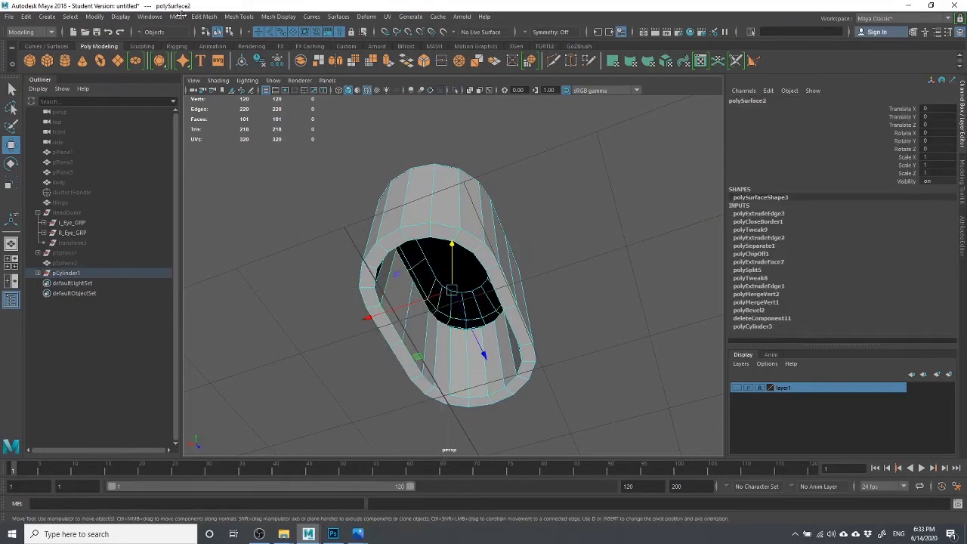
left_click(176, 16)
left_click(195, 90)
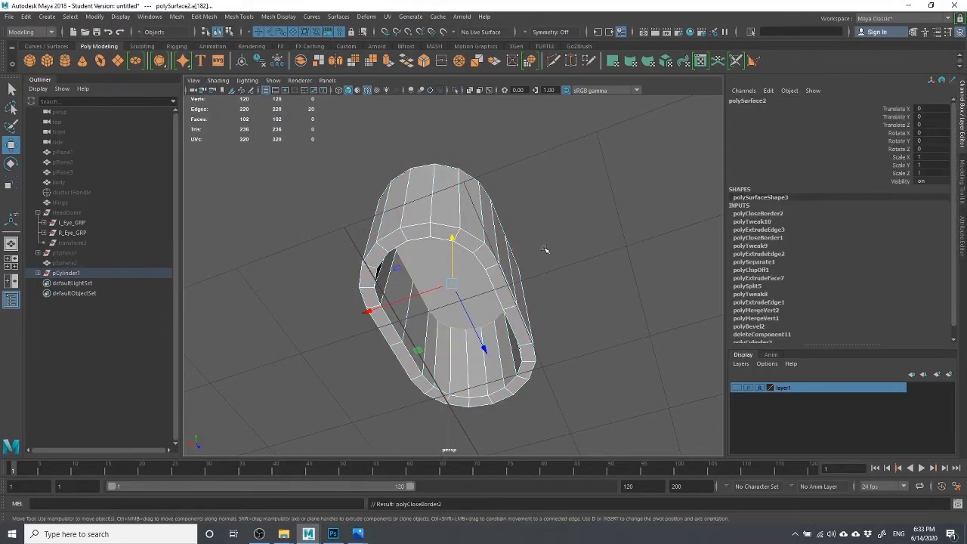
left_click(545, 287)
Examine the lower section's filled recess from below and its raised upper cap from the side and above.
scroll(461, 290, "up", 3)
left_click_drag(500, 334, 397, 277, "alt")
scroll(397, 277, "down", 6)
left_click_drag(424, 310, 393, 274, "alt")
scroll(410, 339, "up", 5)
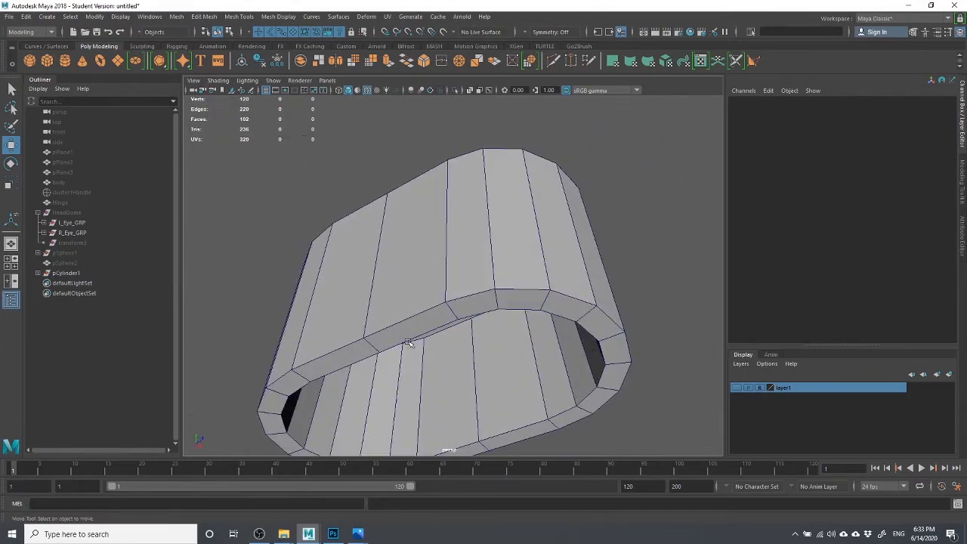
left_click_drag(410, 339, 346, 303, "alt")
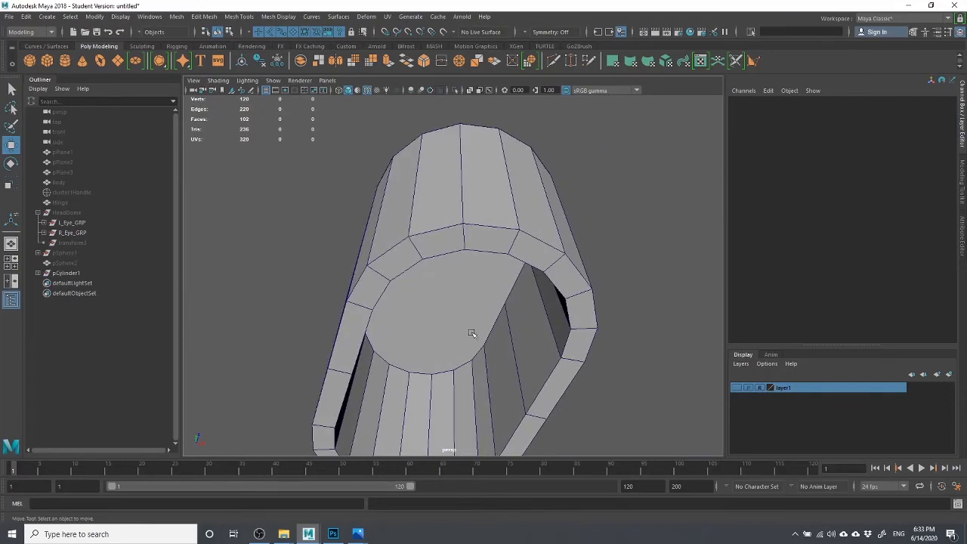
scroll(461, 283, "down", 5)
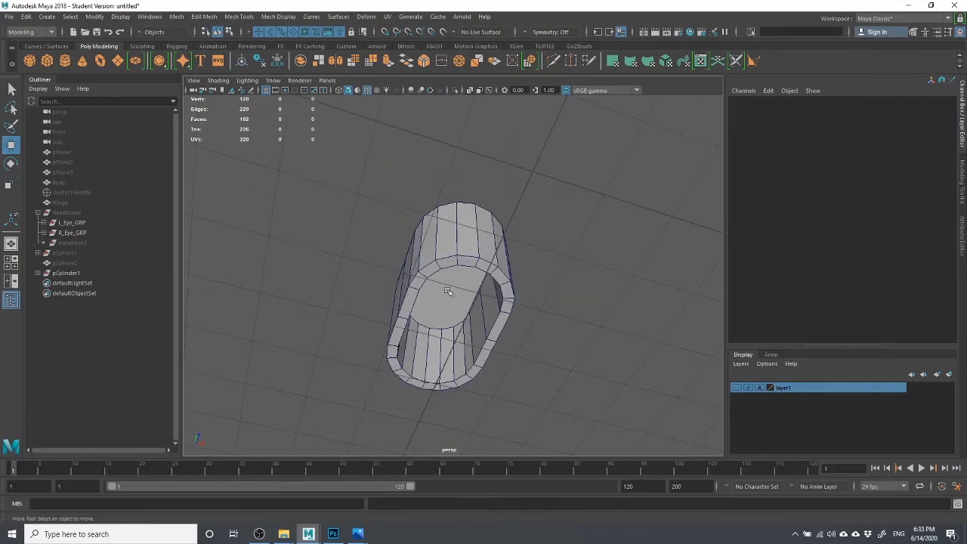
scroll(447, 291, "up", 3)
scroll(473, 278, "down", 4)
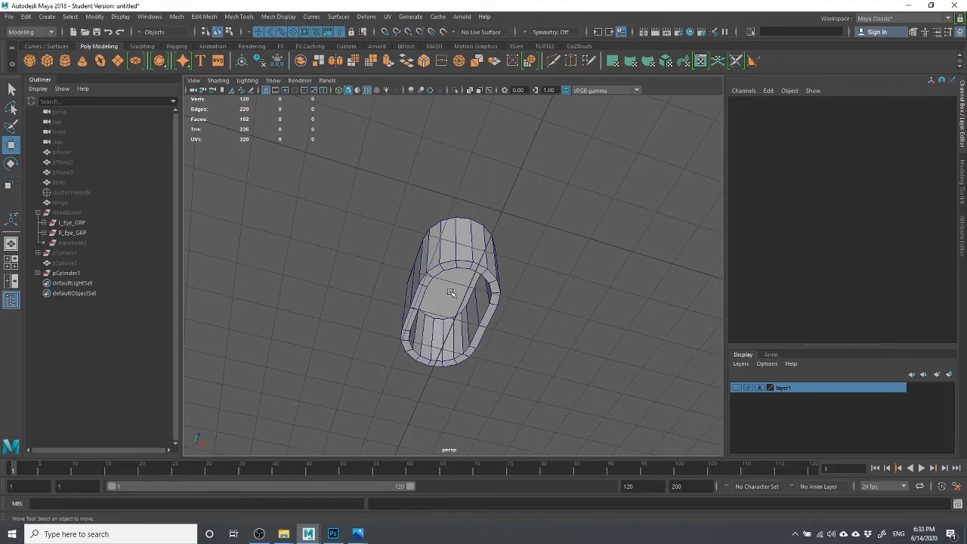
scroll(451, 292, "down", 4)
left_click_drag(520, 280, 557, 337, "alt")
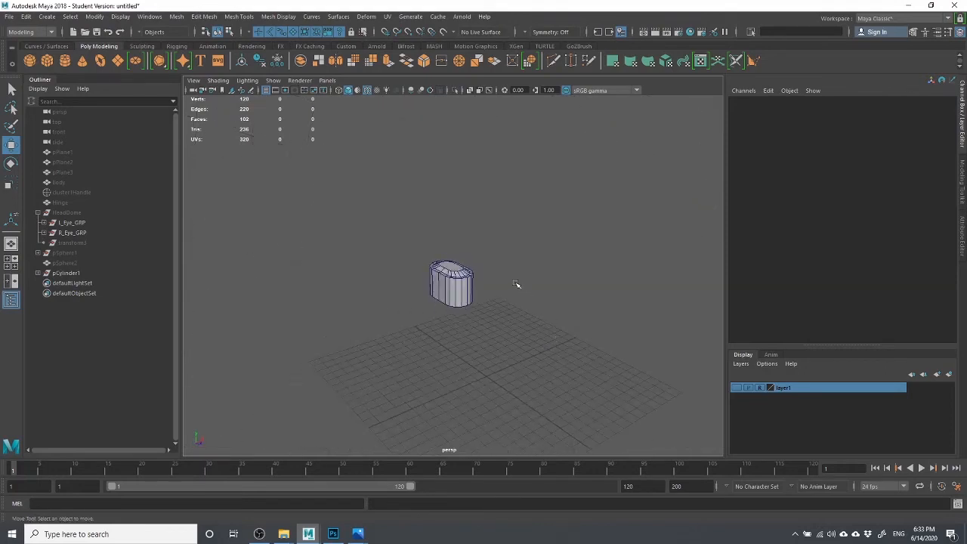
scroll(437, 307, "up", 4)
left_click_drag(437, 307, 472, 278, "alt")
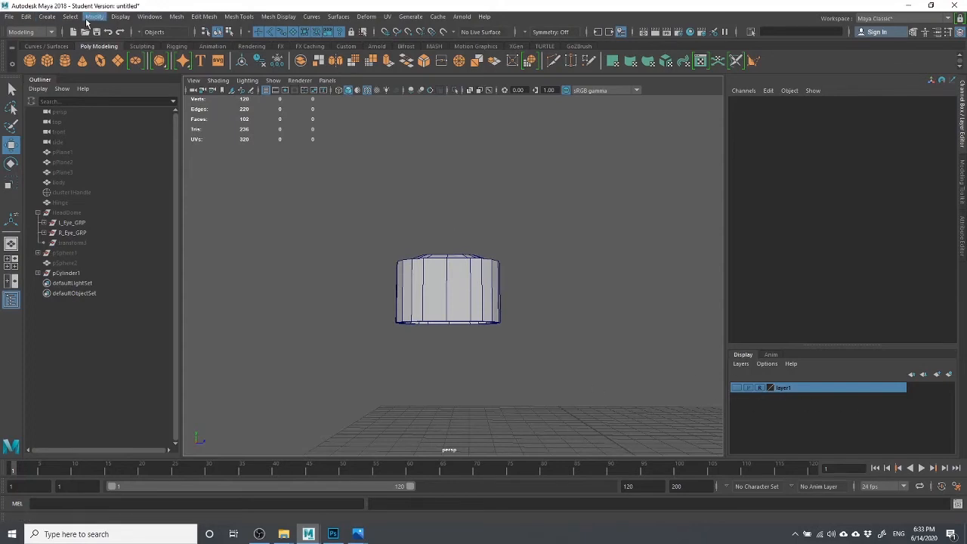
left_click_drag(537, 239, 441, 273, "alt")
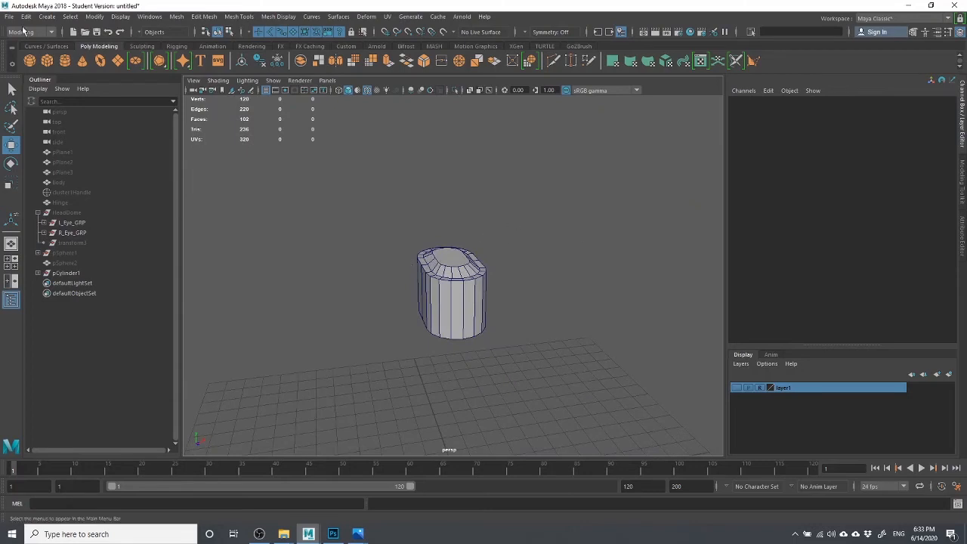
Show the last hidden objects so the body, head and upper arm piece are displayed again.
left_click(48, 17)
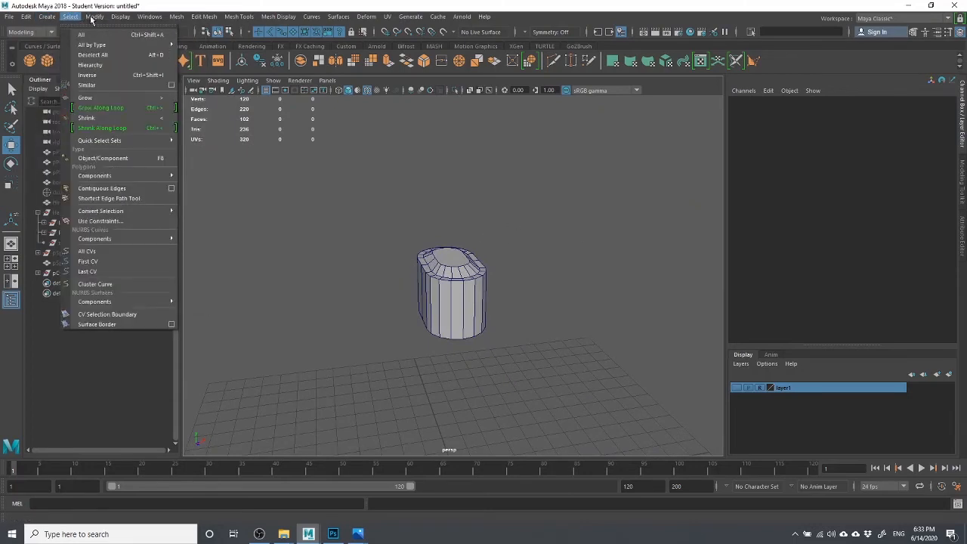
mouse_move(153, 84)
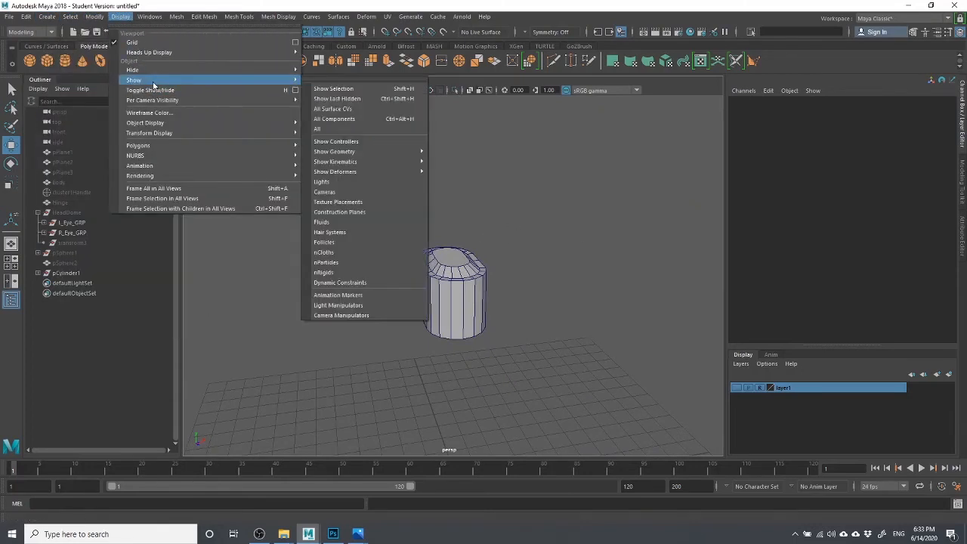
left_click(361, 99)
left_click_drag(449, 350, 490, 328, "alt")
Parent the arm's lower section to the domed upper piece, selecting the lower section as child first.
left_click(481, 323)
key("q")
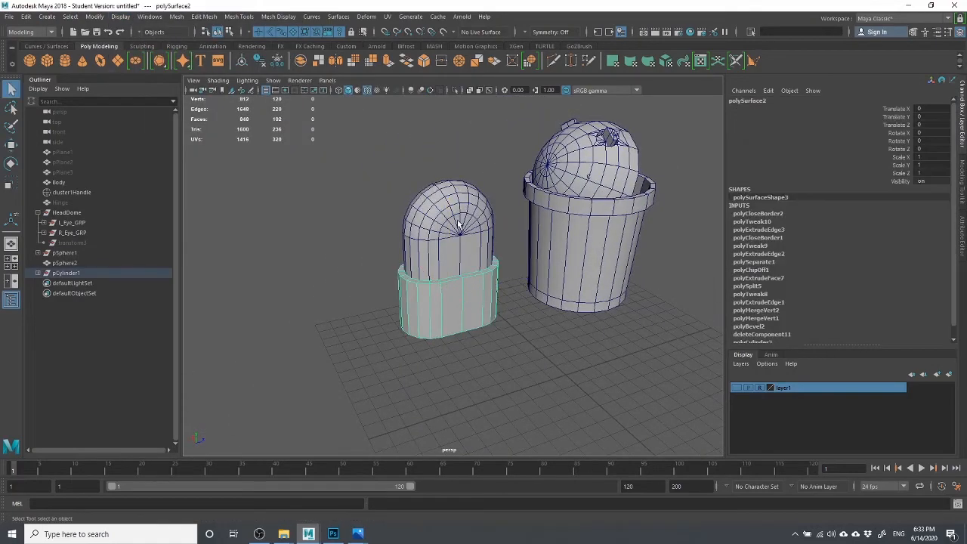
left_click(457, 224)
left_click(454, 302)
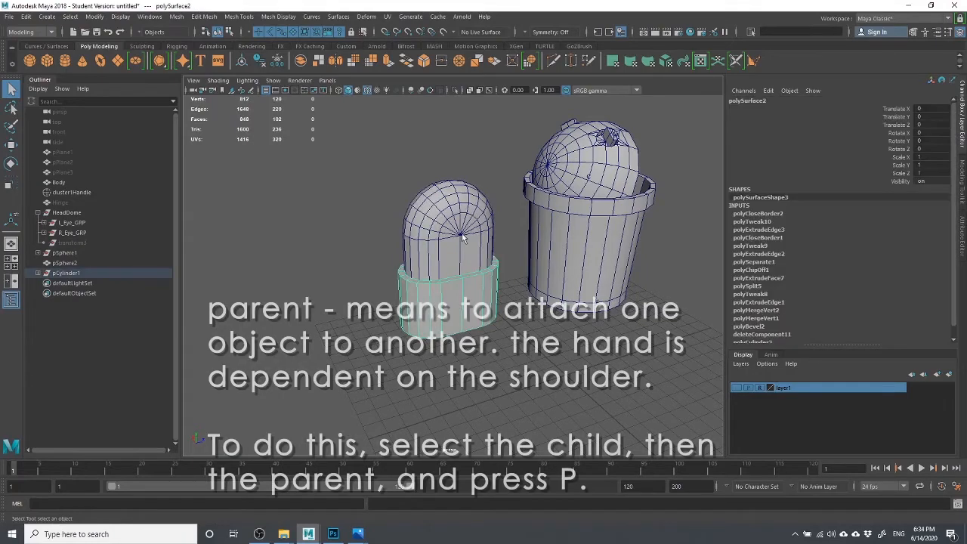
left_click(463, 238, "shift")
key("p")
Select the upper arm piece and move it with its child along X to a Translate X of 3.
left_click(482, 232)
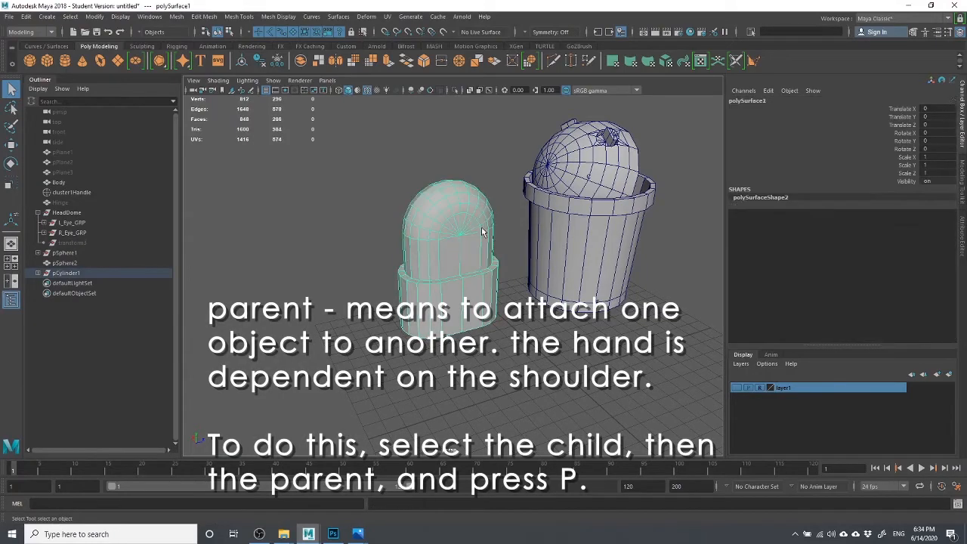
key("w")
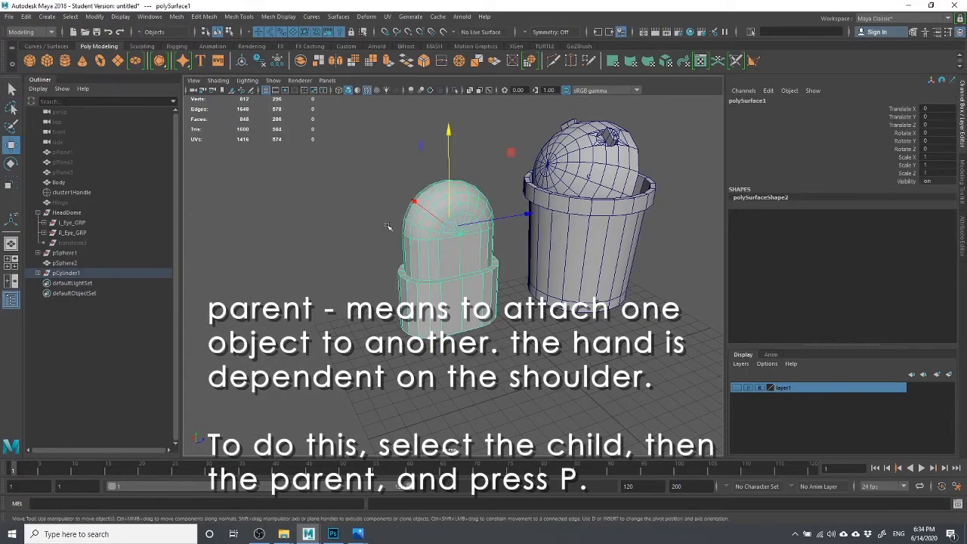
left_click_drag(481, 246, 365, 225, "alt")
left_click_drag(371, 257, 308, 277)
left_click_drag(377, 214, 324, 171)
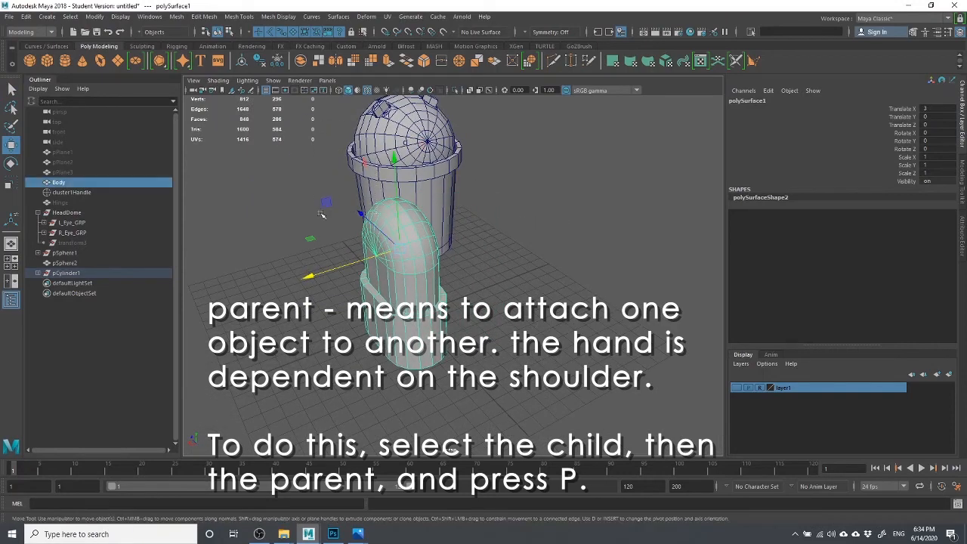
key("ctrl+z")
left_click(533, 272)
left_click(384, 242)
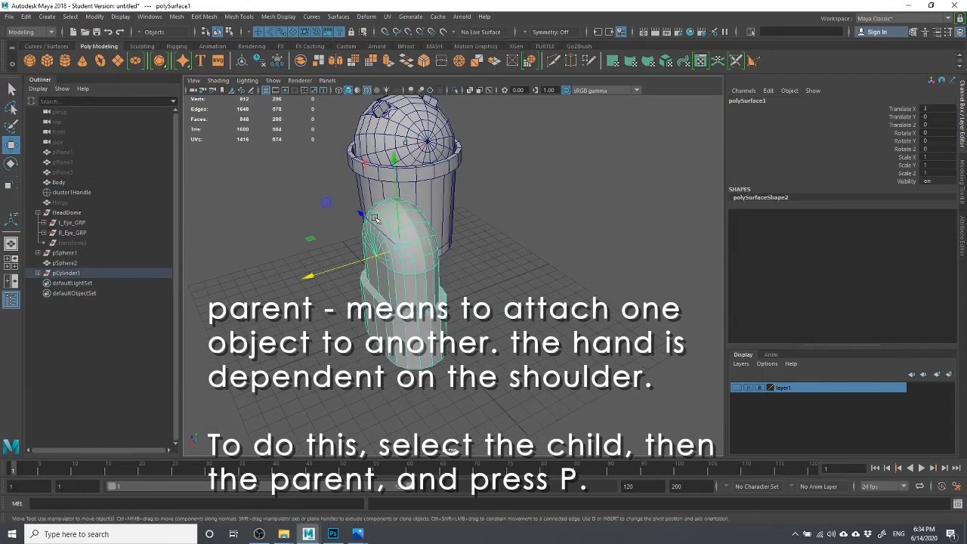
Move the arm beside the trash-can body, to about X 3.257, Y -0.807 and Z 7.678.
mouse_move(339, 206)
left_mouse_down()
mouse_move(320, 161)
mouse_move(292, 177)
mouse_move(317, 223)
mouse_move(348, 222)
left_mouse_up()
scroll(325, 214, "up", 5)
middle_click_drag(347, 222, 291, 204, "alt")
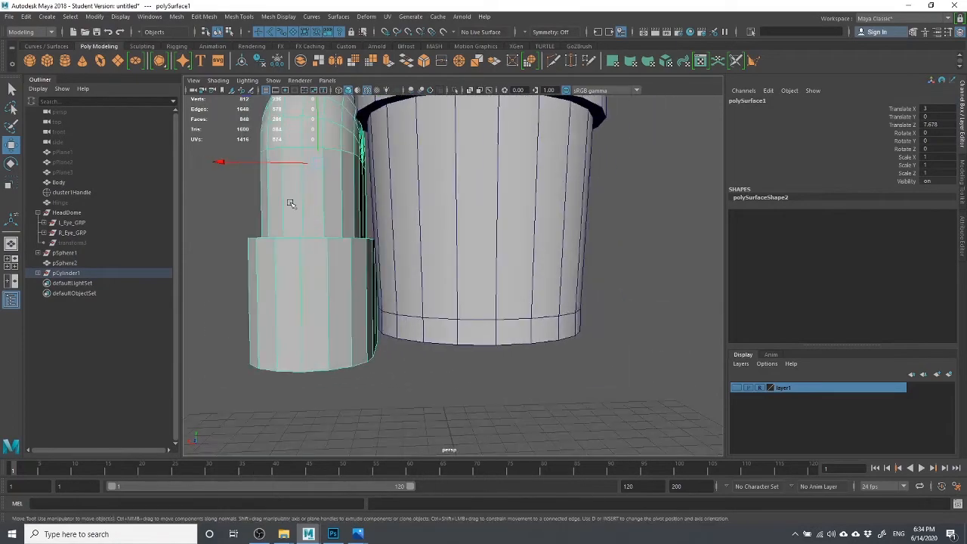
left_click_drag(232, 161, 219, 160)
scroll(294, 163, "down", 3)
left_click_drag(296, 165, 389, 200, "alt")
left_click_drag(460, 211, 421, 138, "alt")
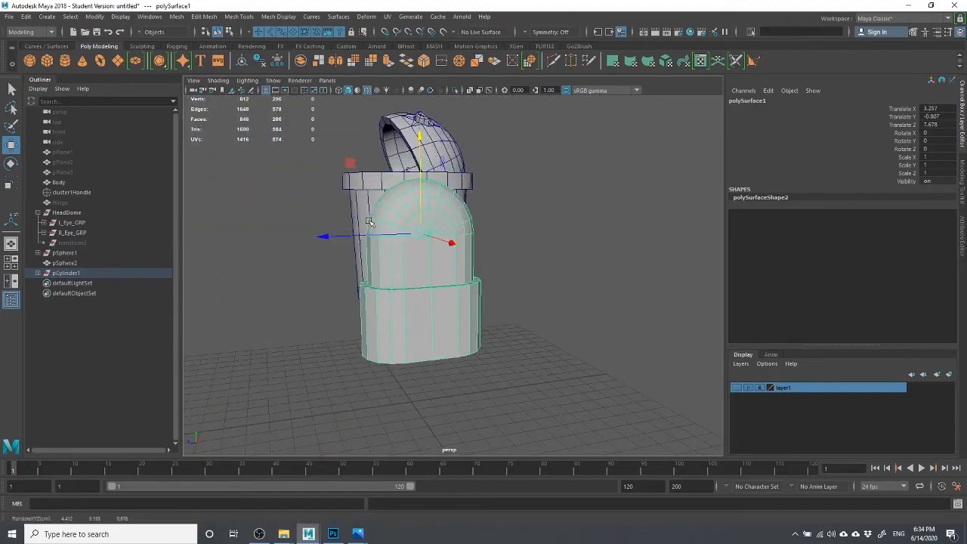
Shift the arm to about Z 6.998, nudge it slightly outward from the body along X, and deselect it.
left_click_drag(325, 236, 529, 229)
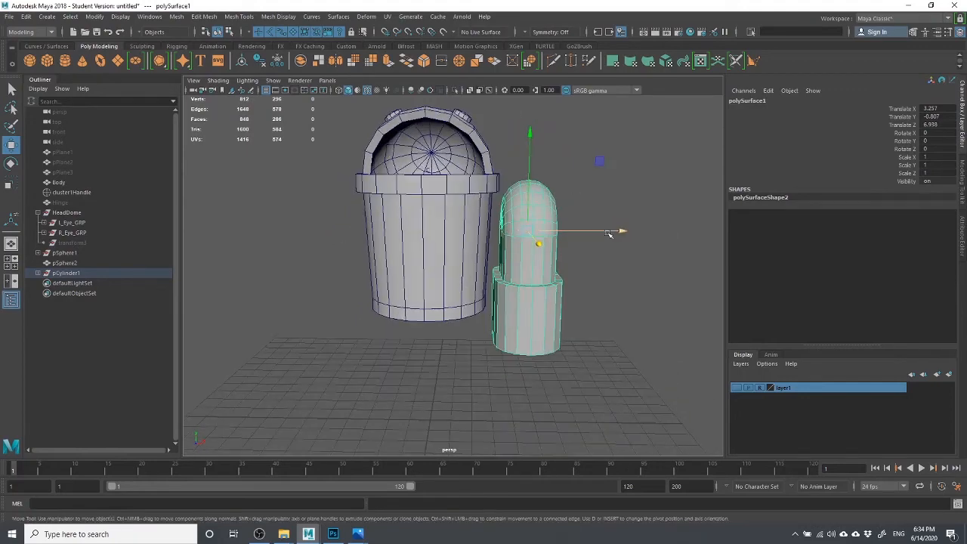
left_click_drag(606, 231, 610, 230)
left_click(601, 281)
Examine the arm's size and placement beside the trash-can body from the front, the side and below.
scroll(549, 313, "down", 5)
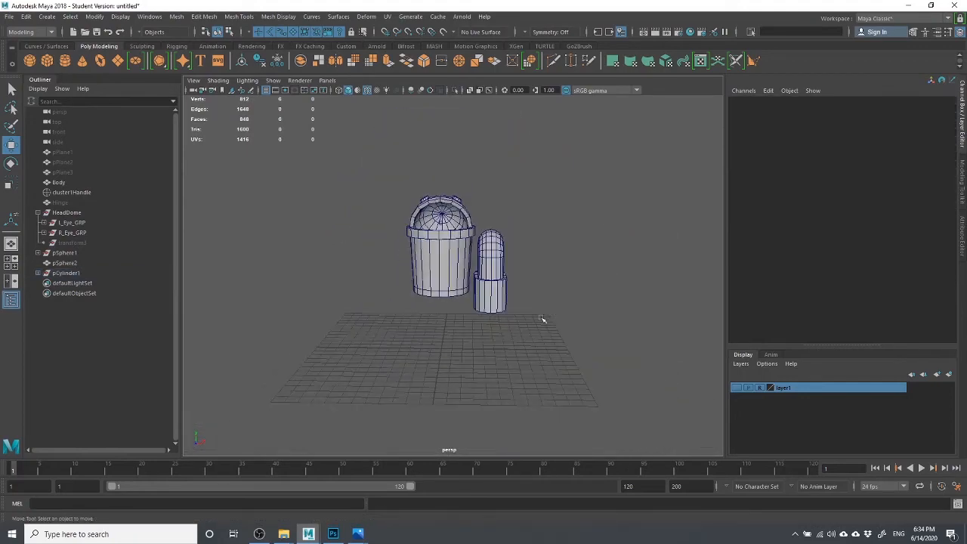
scroll(542, 319, "up", 5)
left_click_drag(653, 365, 529, 347, "alt")
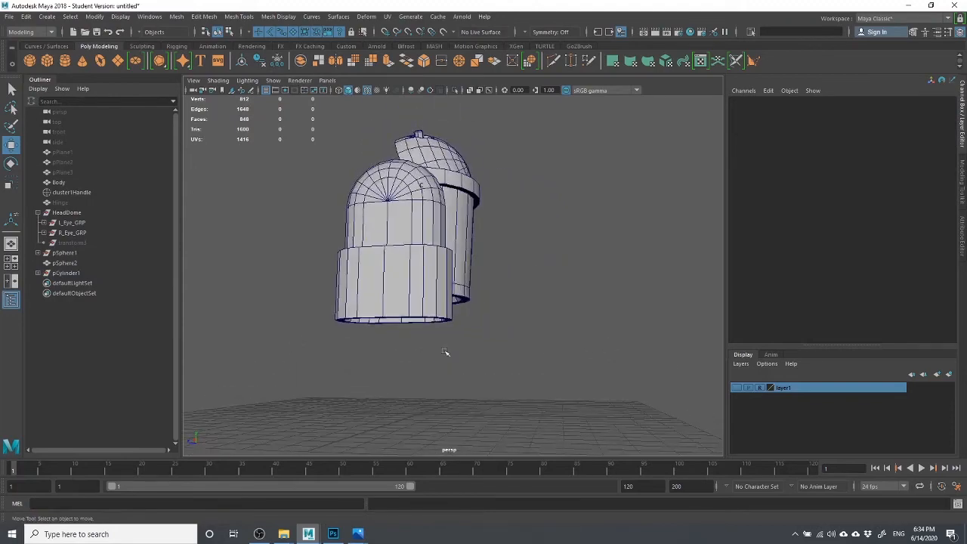
left_click_drag(466, 370, 510, 384, "alt")
scroll(503, 330, "up", 3)
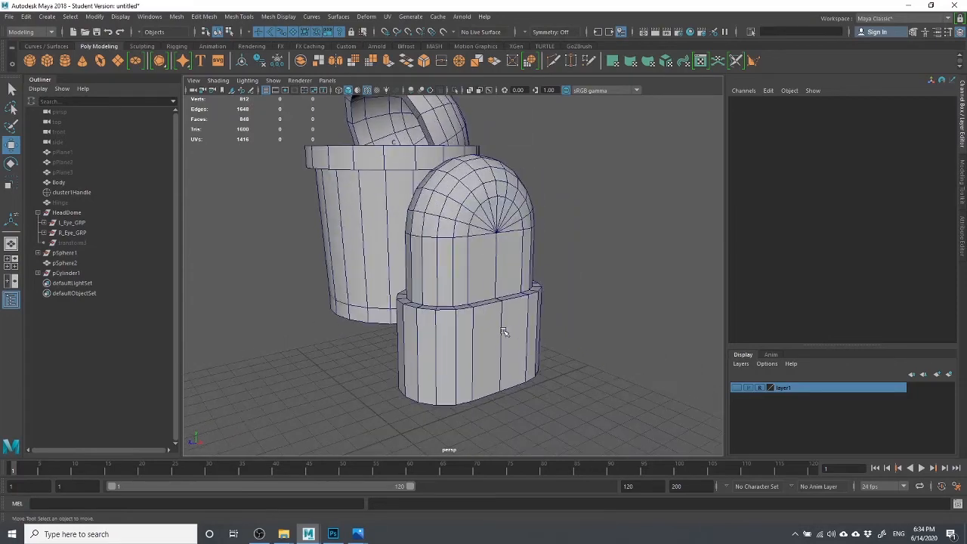
scroll(496, 328, "down", 6)
left_click_drag(496, 328, 514, 287, "alt")
scroll(513, 287, "up", 2)
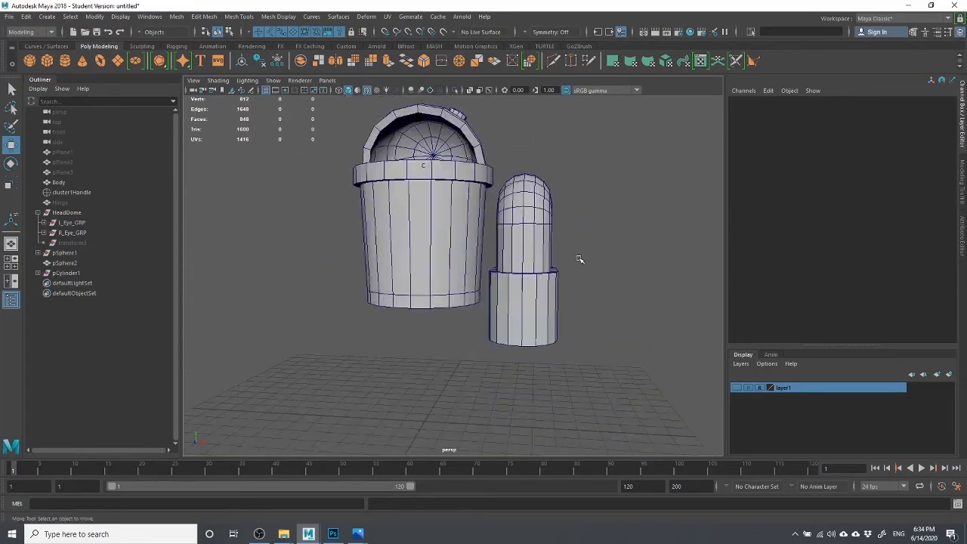
left_click(517, 216)
left_click(639, 270)
left_click(552, 238)
left_click(601, 299)
scroll(628, 314, "down", 4)
scroll(528, 312, "up", 2)
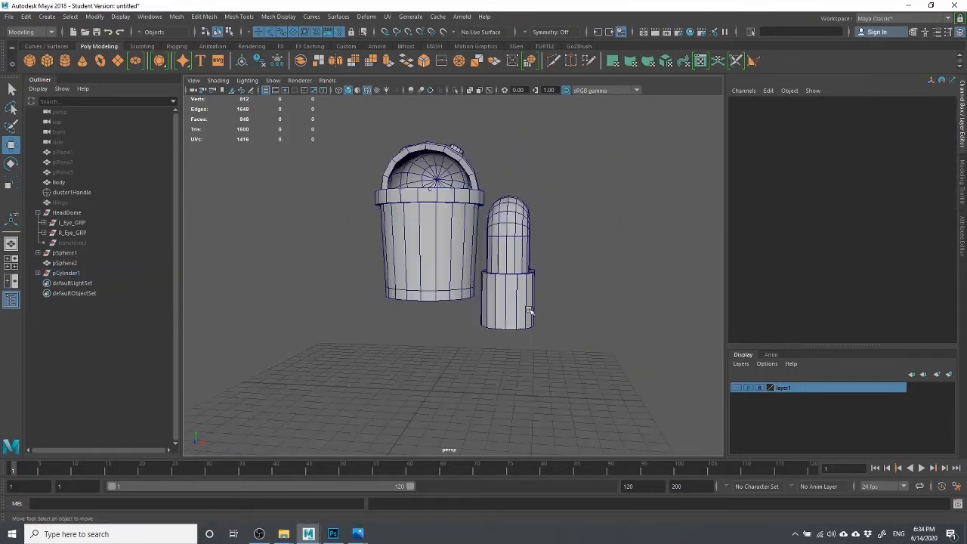
left_click_drag(592, 320, 509, 335, "alt")
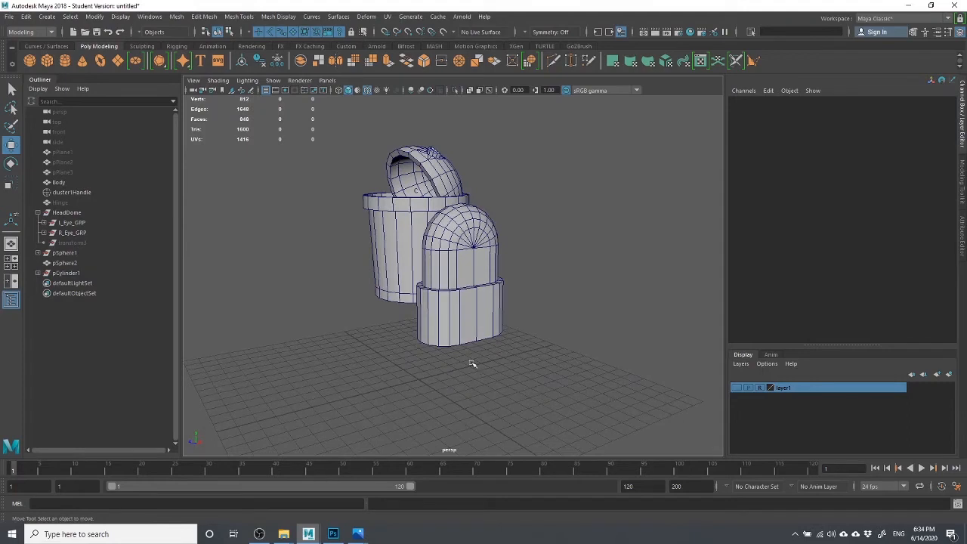
scroll(455, 346, "down", 4)
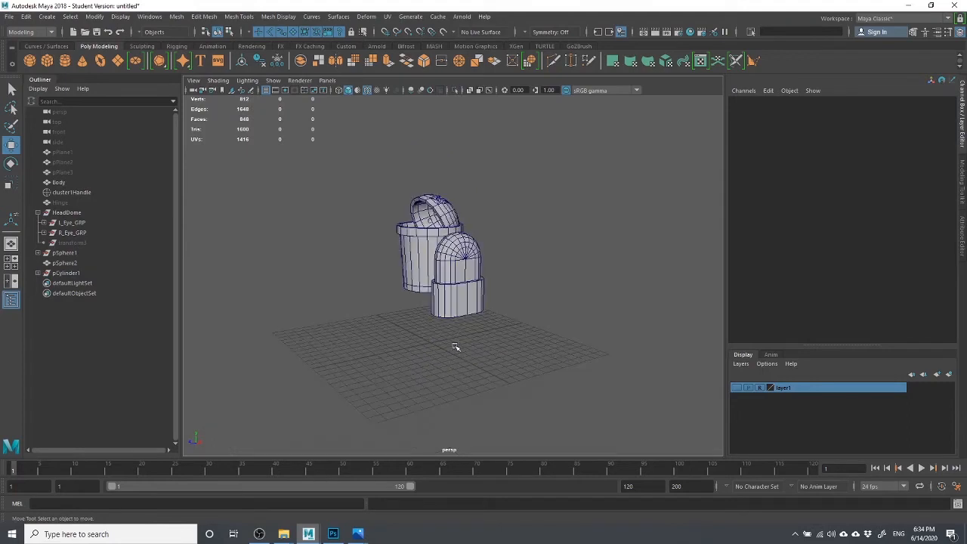
scroll(455, 346, "up", 4)
scroll(456, 347, "down", 3)
scroll(456, 346, "up", 3)
scroll(530, 352, "up", 3)
scroll(531, 351, "down", 3)
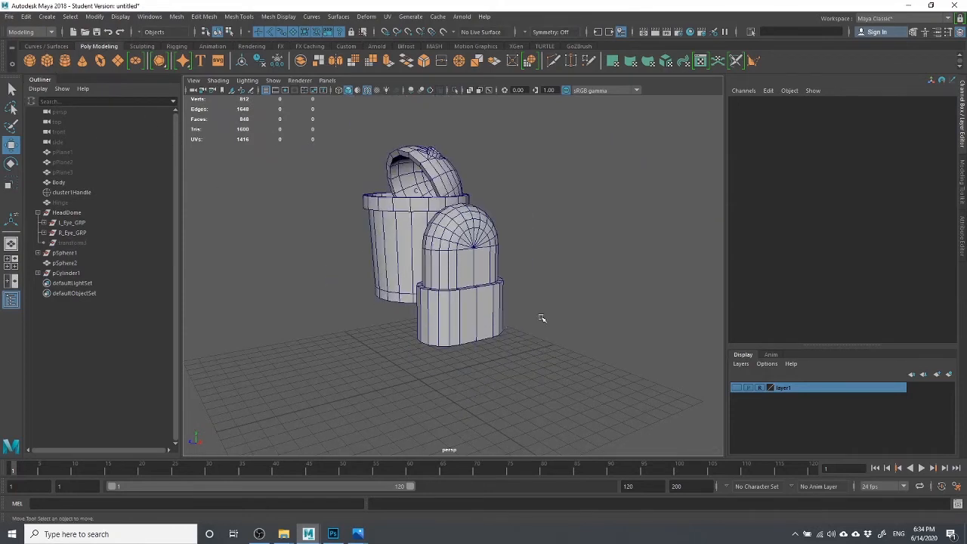
scroll(503, 368, "up", 3)
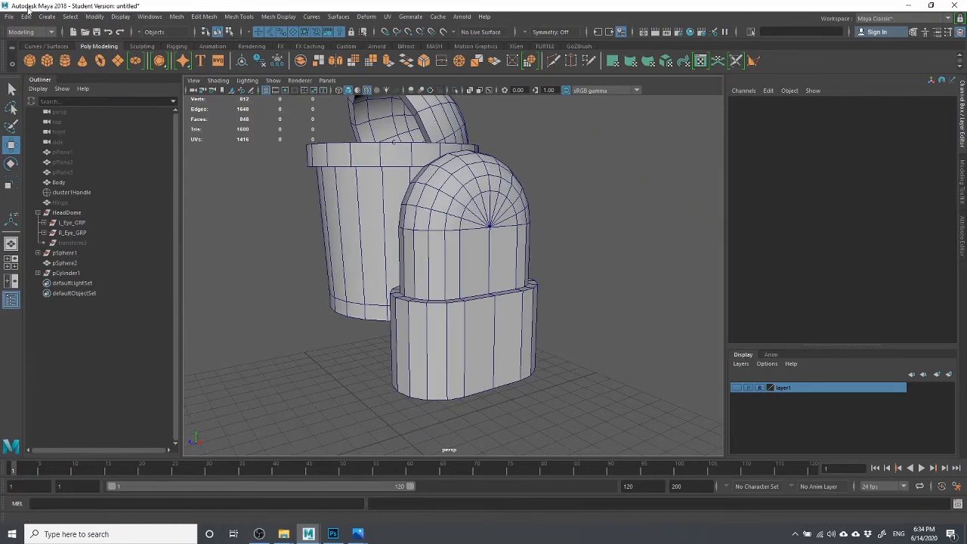
scroll(444, 330, "down", 2)
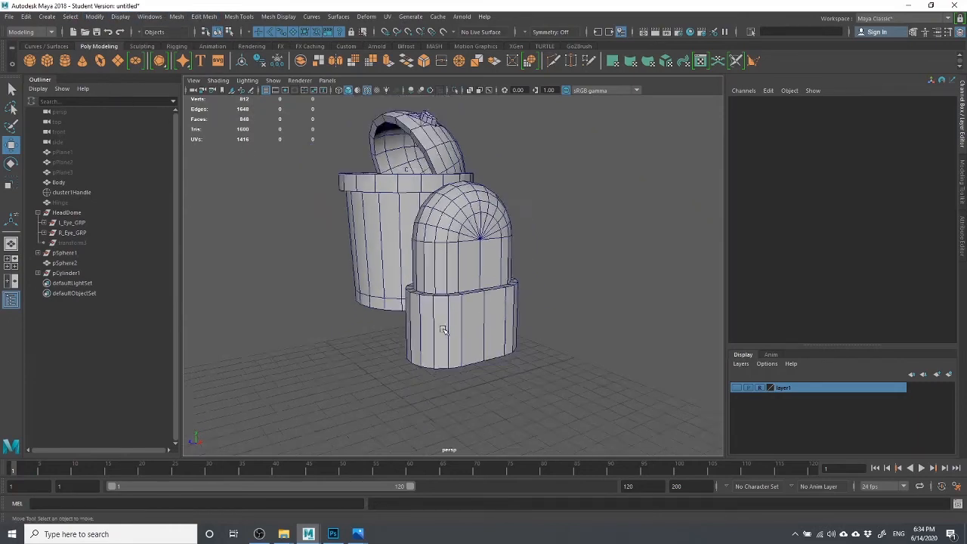
Create a polygon cylinder above the head in the side view, with a radius of about 1.414 and a height of about 1.847.
left_click_drag(443, 330, 524, 315, "alt")
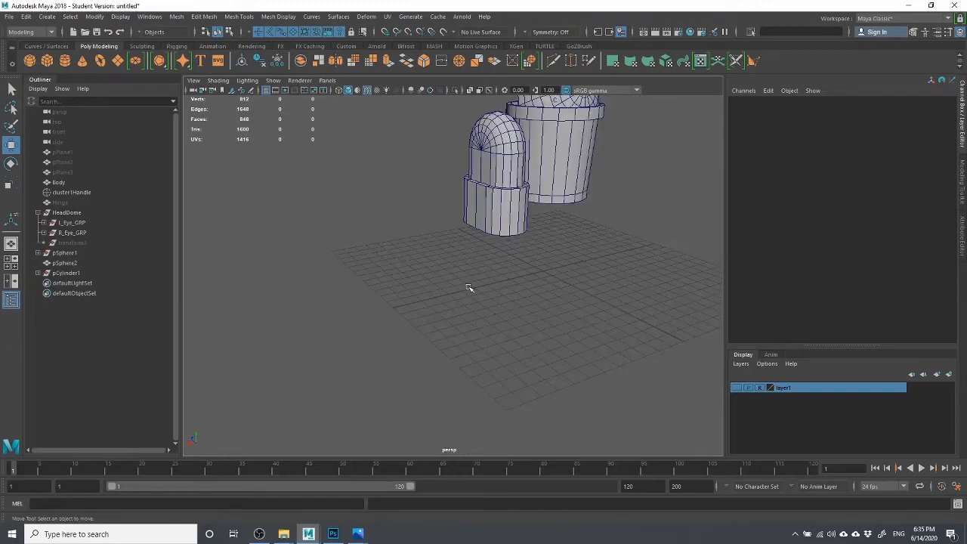
left_click(67, 61)
key("space")
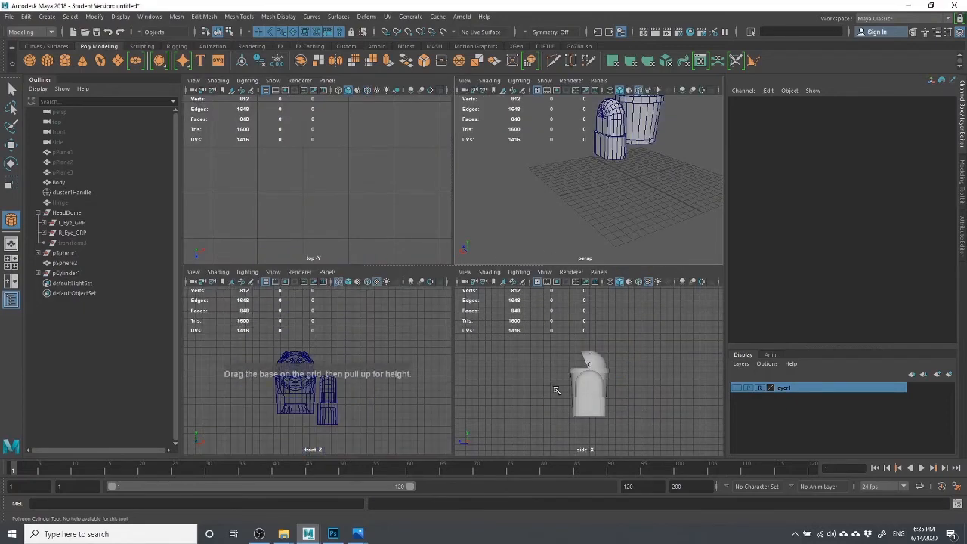
key("space")
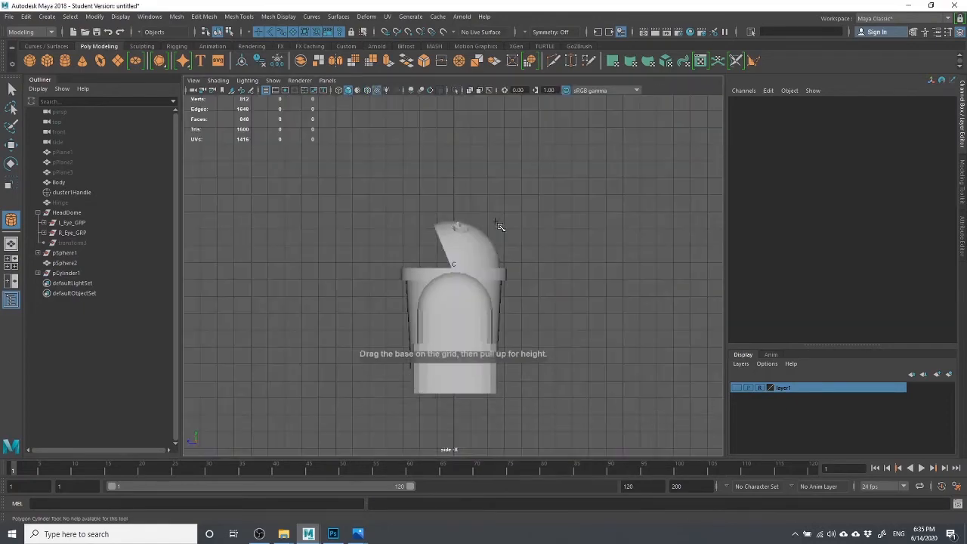
middle_click_drag(515, 280, 553, 353, "alt")
scroll(531, 207, "up", 2)
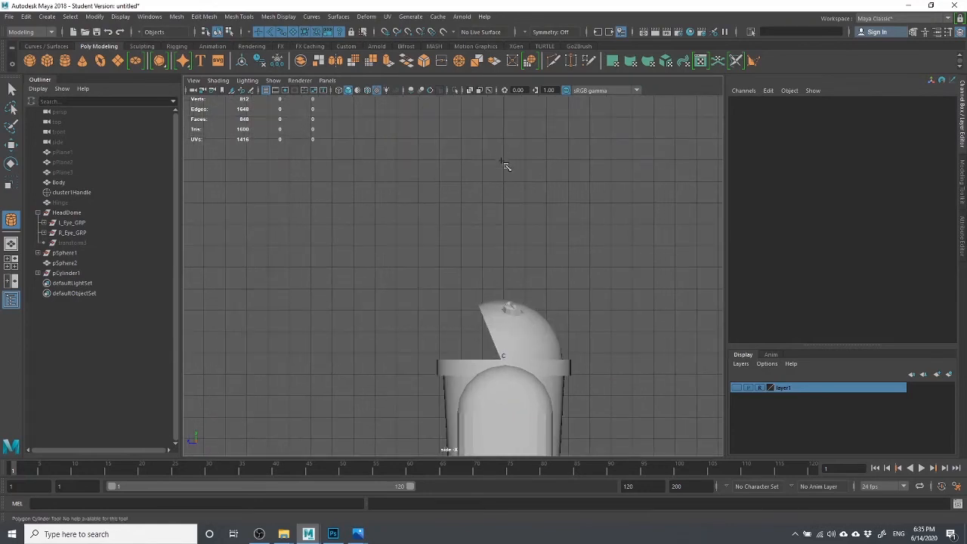
left_click_drag(504, 160, 488, 142)
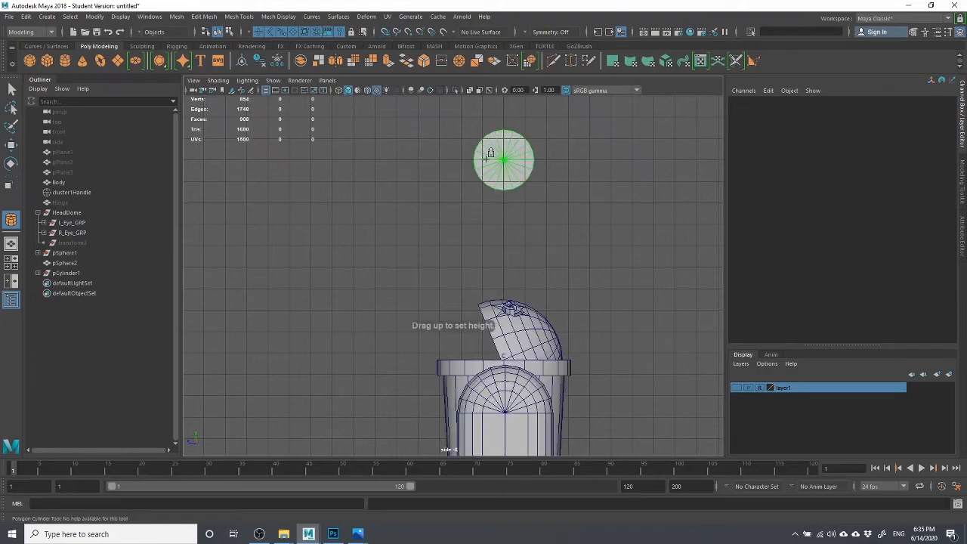
key("space")
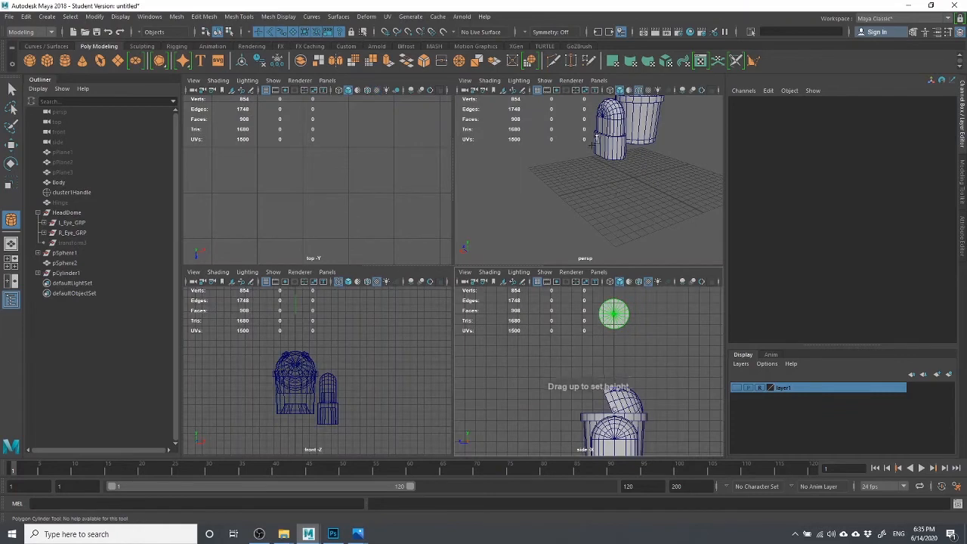
middle_click_drag(593, 192, 571, 301, "alt")
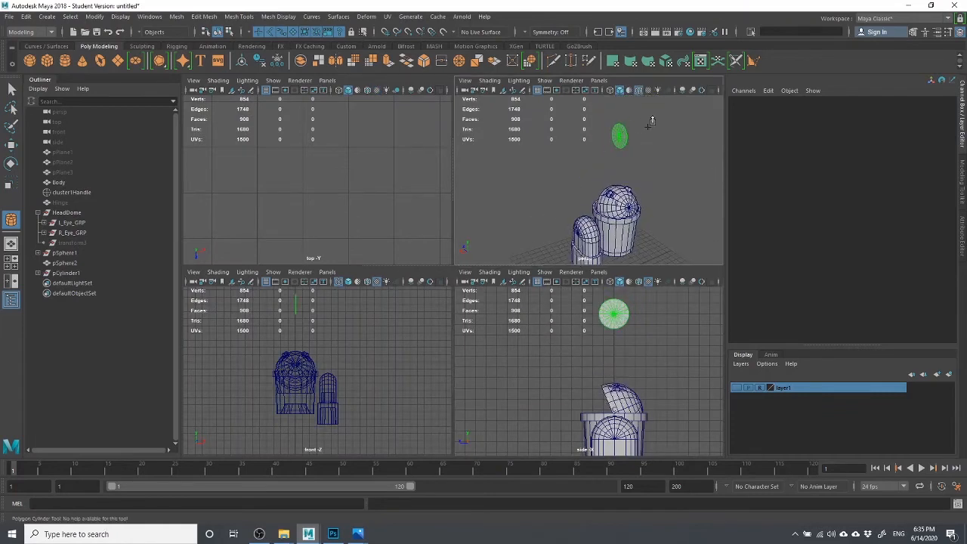
left_click_drag(648, 126, 633, 127)
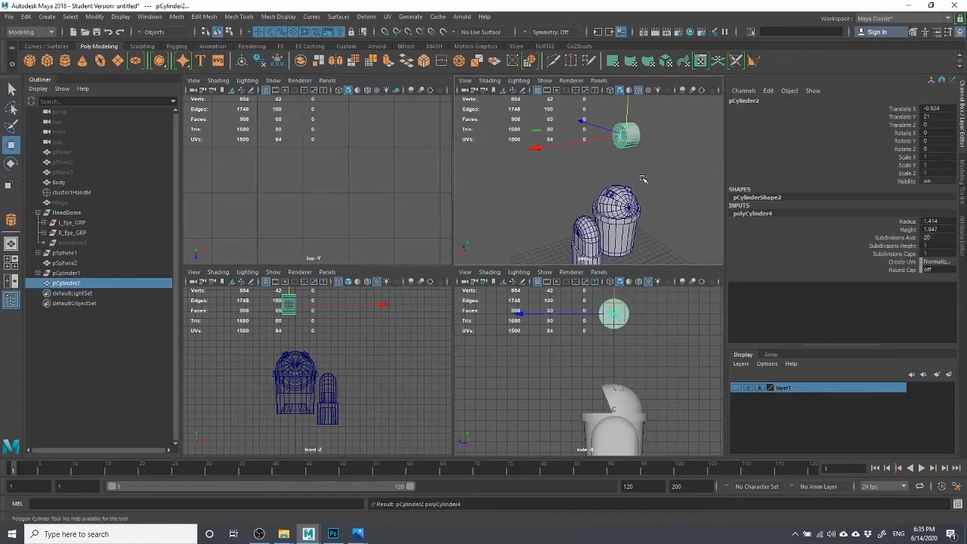
Try rotating the new cylinder by about 62 degrees around its X axis, and undo the rotation.
left_click(904, 238)
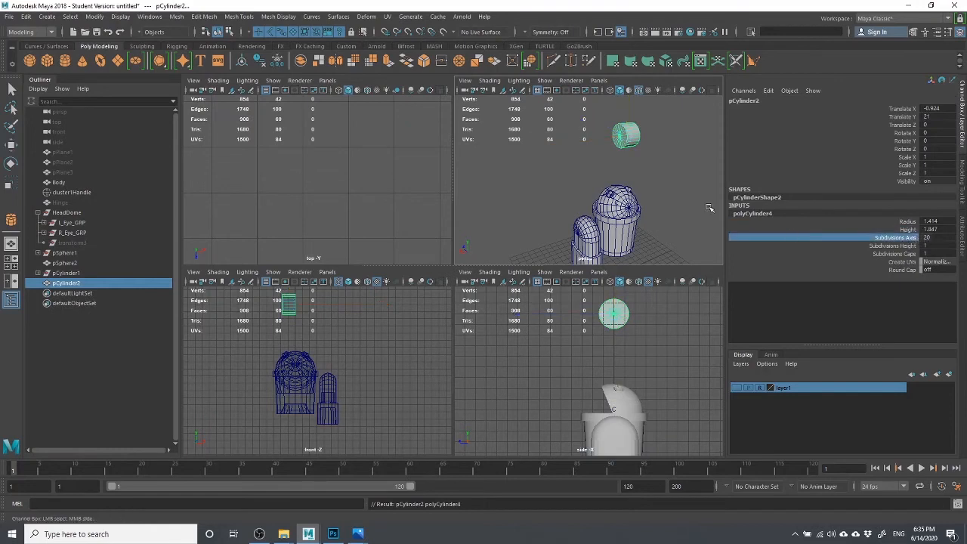
key("w")
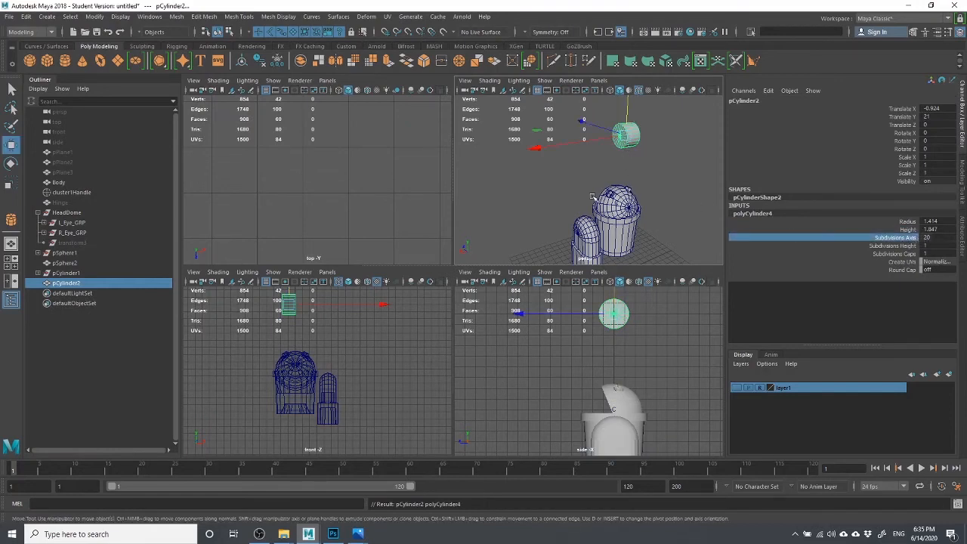
key("e")
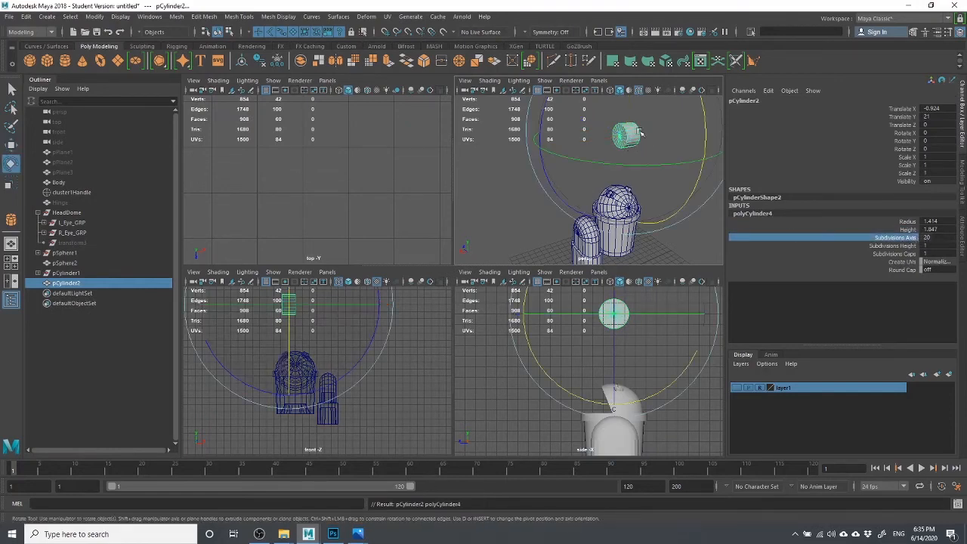
left_click_drag(696, 112, 688, 253)
key("ctrl+z")
Set the new cylinder's Subdivisions Axis to 16 and check its polyCylinder creation settings.
double_click(925, 238)
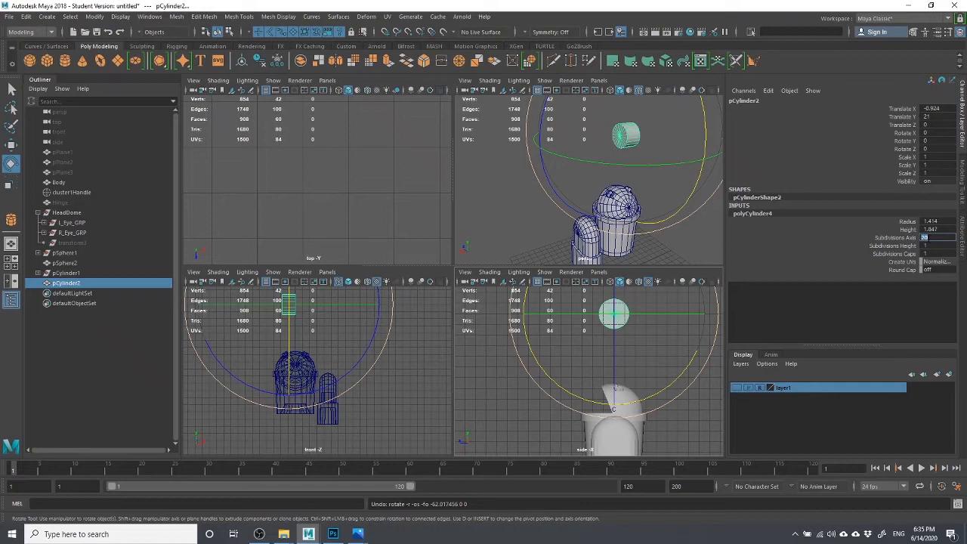
key("Return")
left_click(435, 162)
right_click_drag(578, 161, 648, 130, "alt")
middle_click_drag(647, 130, 649, 185, "alt")
left_click(653, 179)
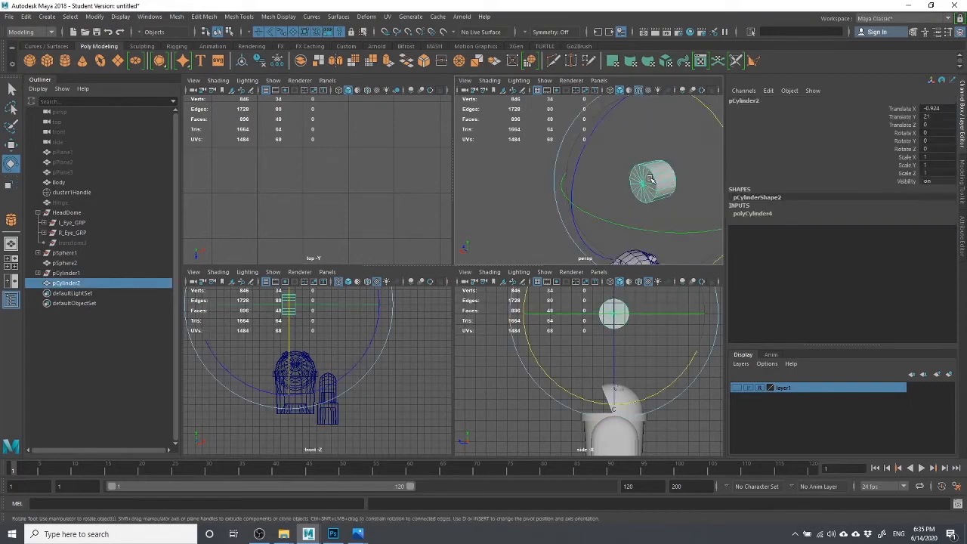
left_click(756, 214)
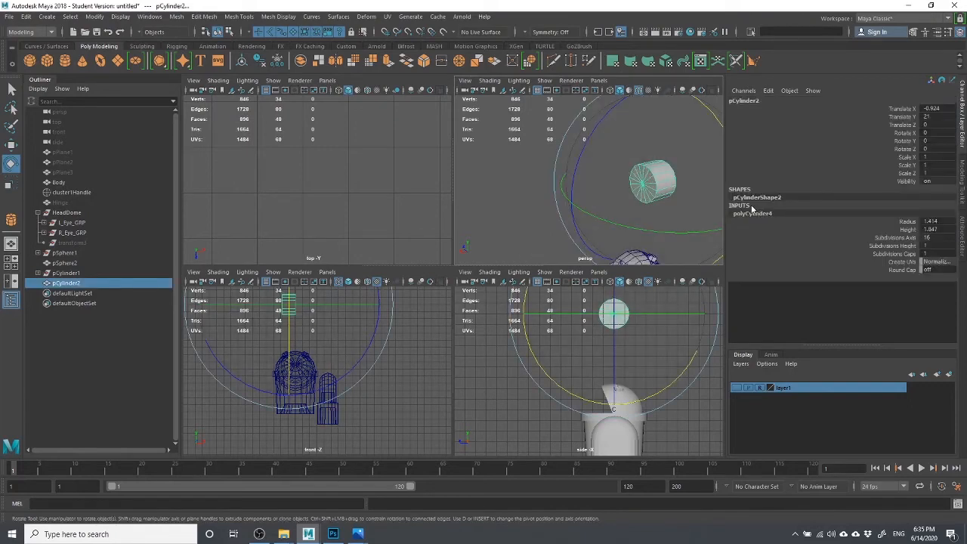
left_click(563, 151)
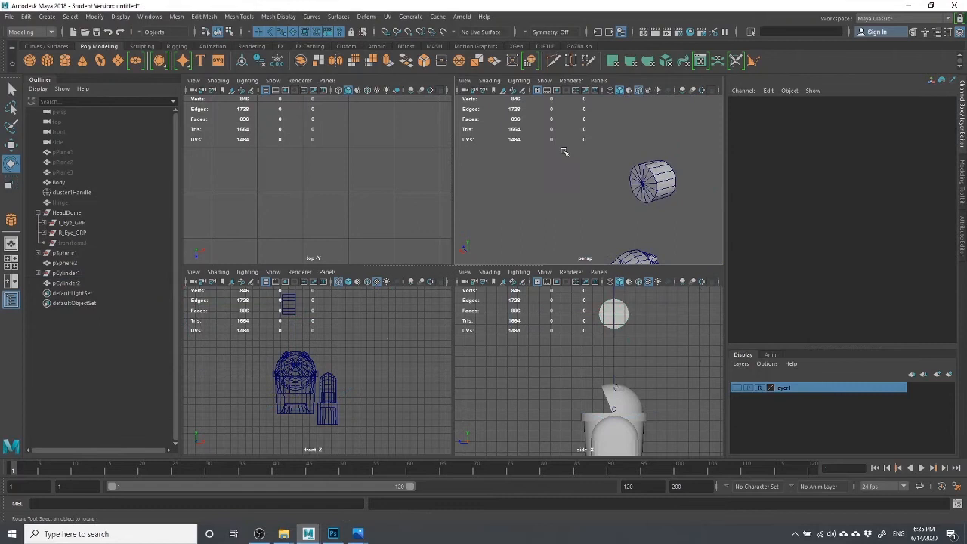
Duplicate the cylinder above the head and move the copy along Z to a Translate Z of about 10.643.
left_click(647, 173)
scroll(636, 207, "down", 5)
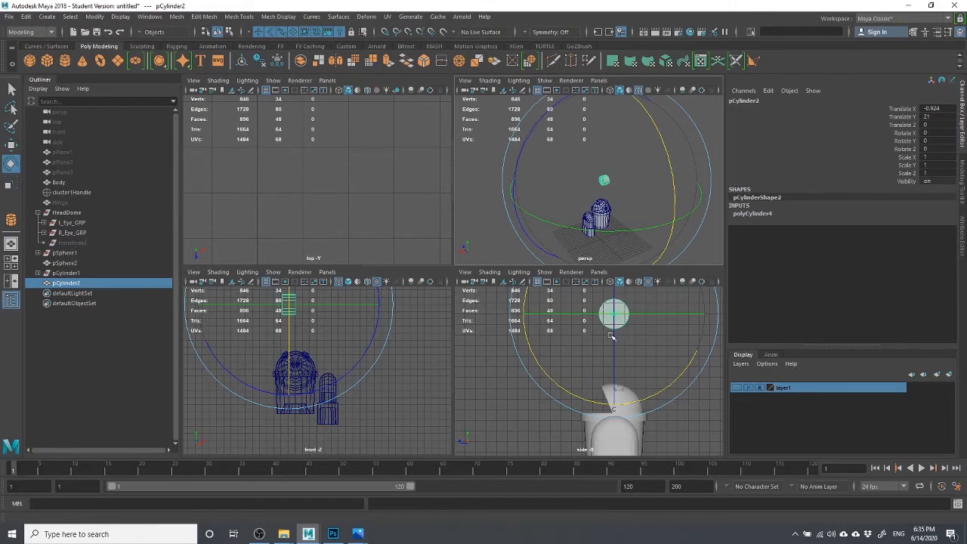
middle_click_drag(611, 336, 581, 351, "alt")
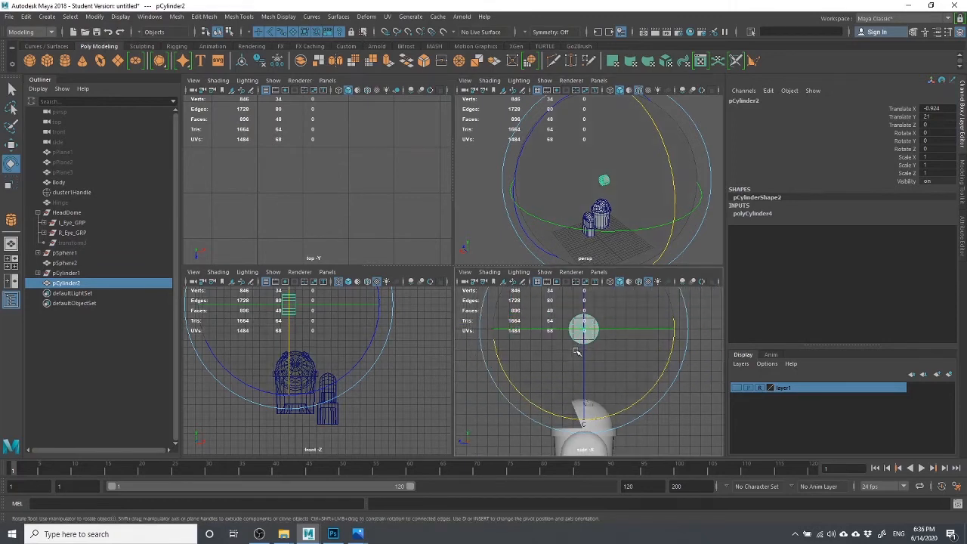
key("r")
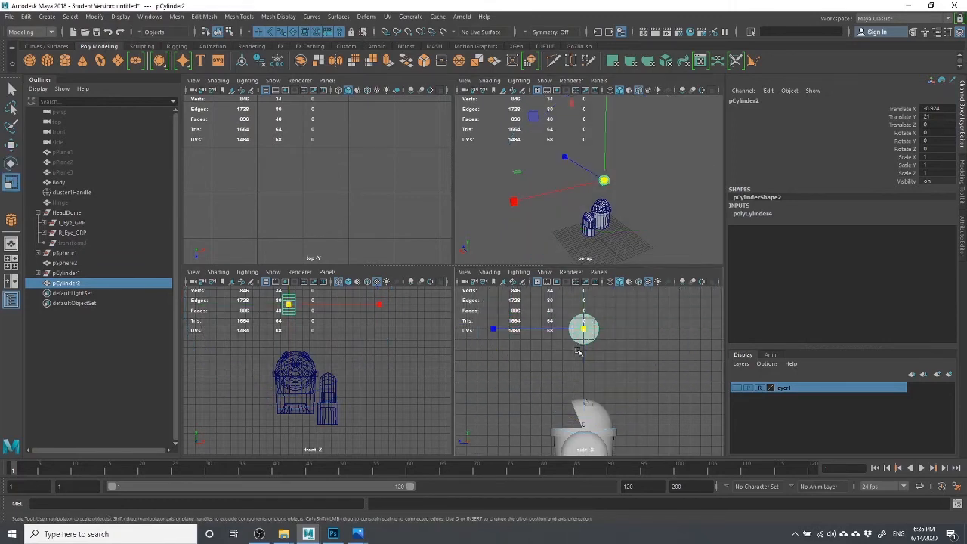
key("ctrl+d")
key("w")
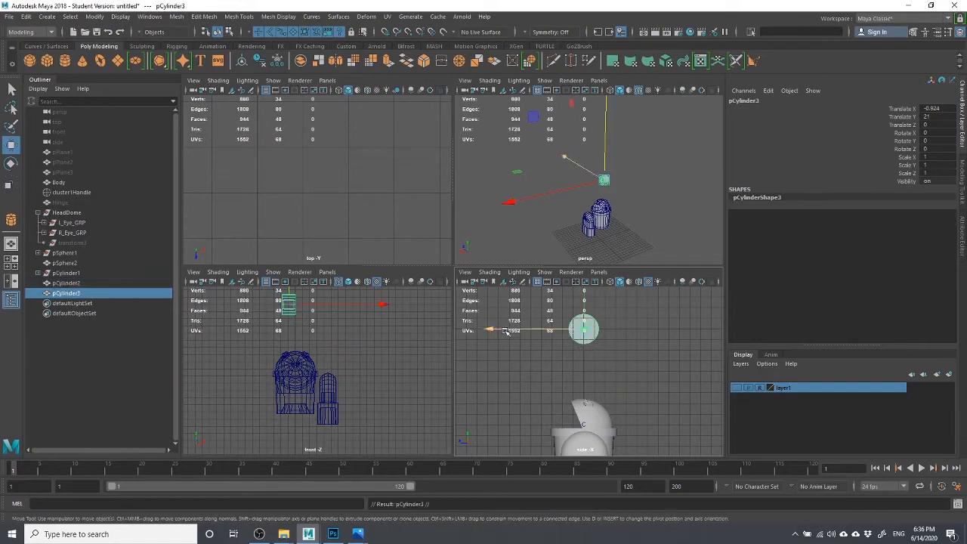
left_click_drag(506, 332, 384, 330)
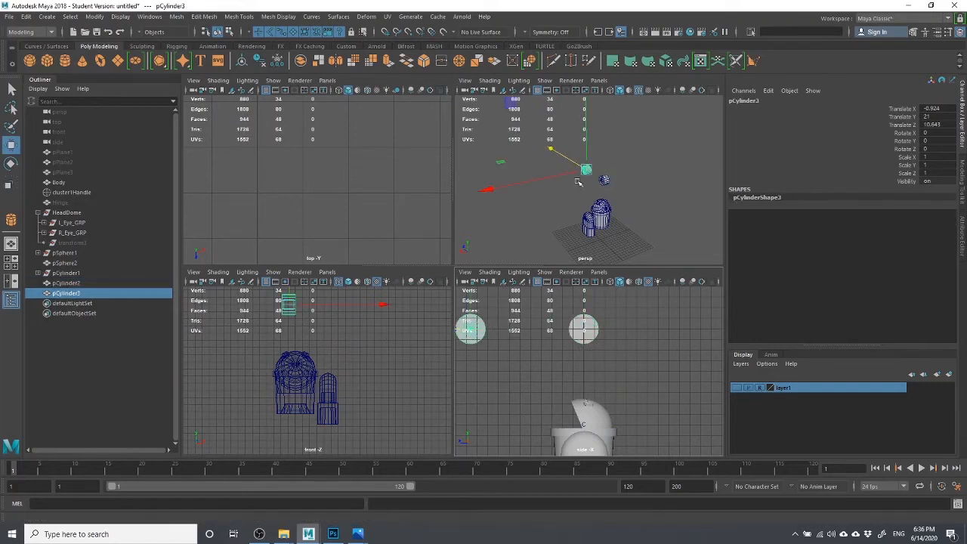
Scale the duplicated cylinder down uniformly to about 0.298.
key("r")
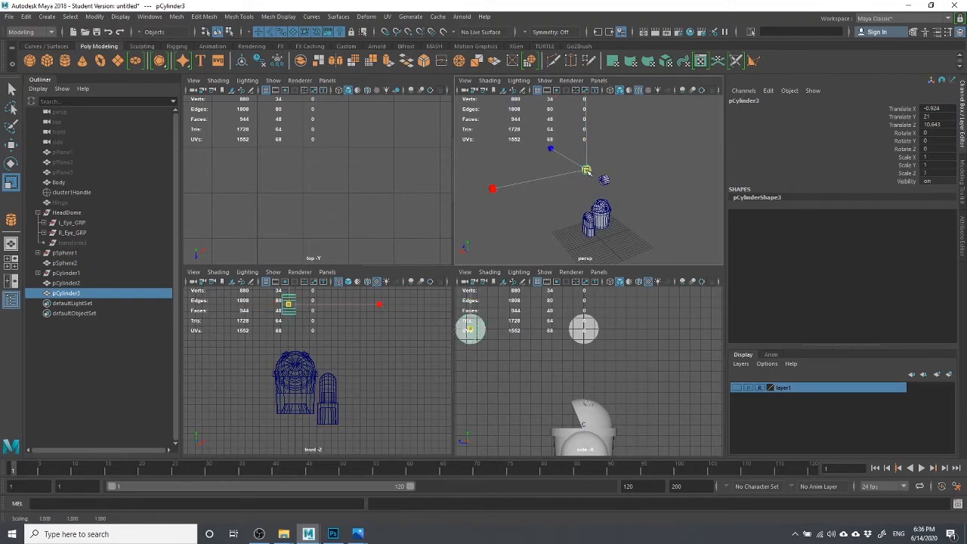
left_click_drag(587, 172, 585, 172)
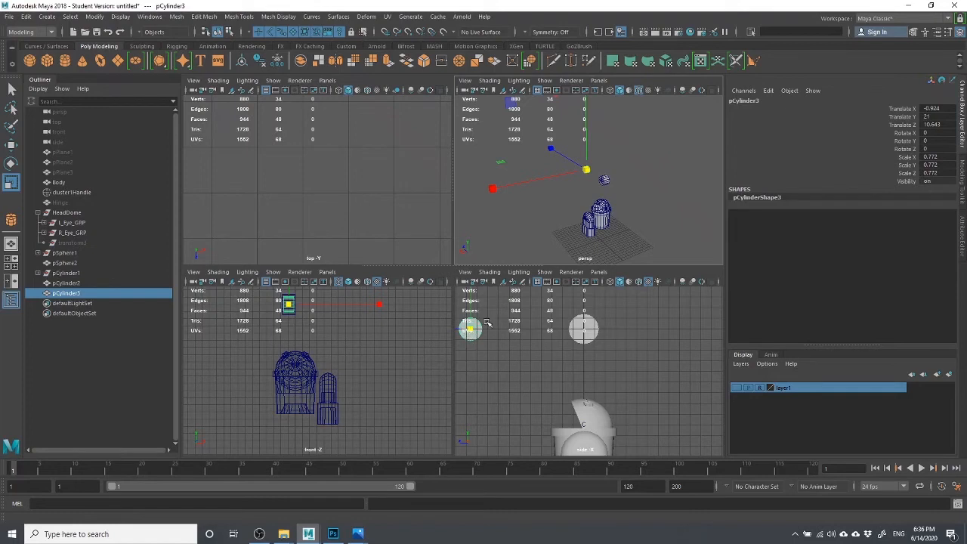
left_click_drag(613, 181, 495, 173, "alt")
scroll(630, 186, "up", 8)
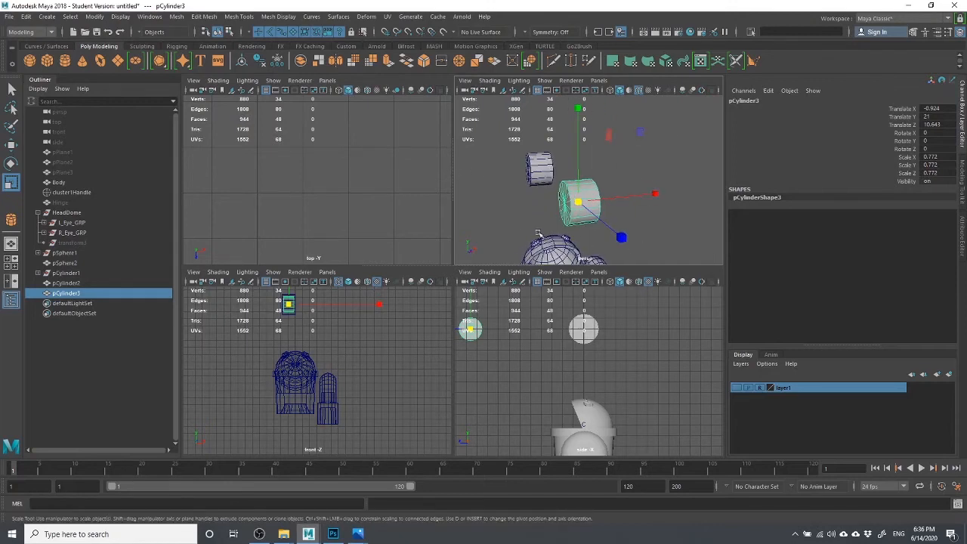
left_click_drag(531, 222, 470, 216, "alt")
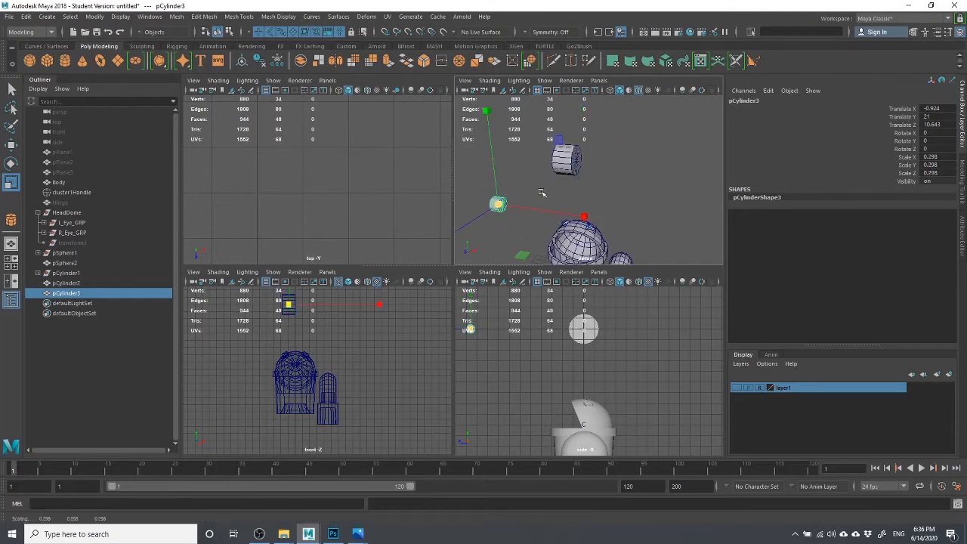
left_click_drag(542, 193, 574, 191, "alt")
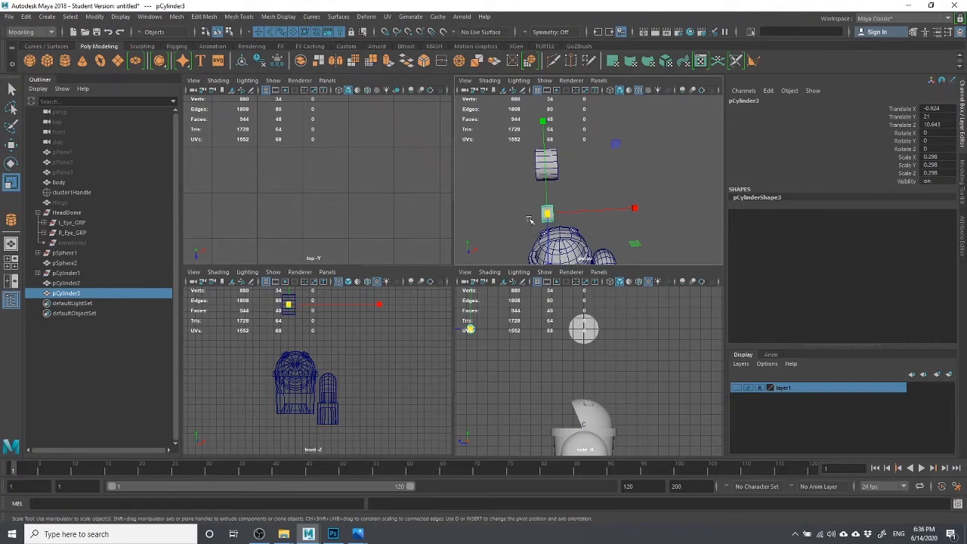
Try narrowing and widening the small cylinder along X, undoing each scale change.
left_click_drag(634, 208, 599, 212)
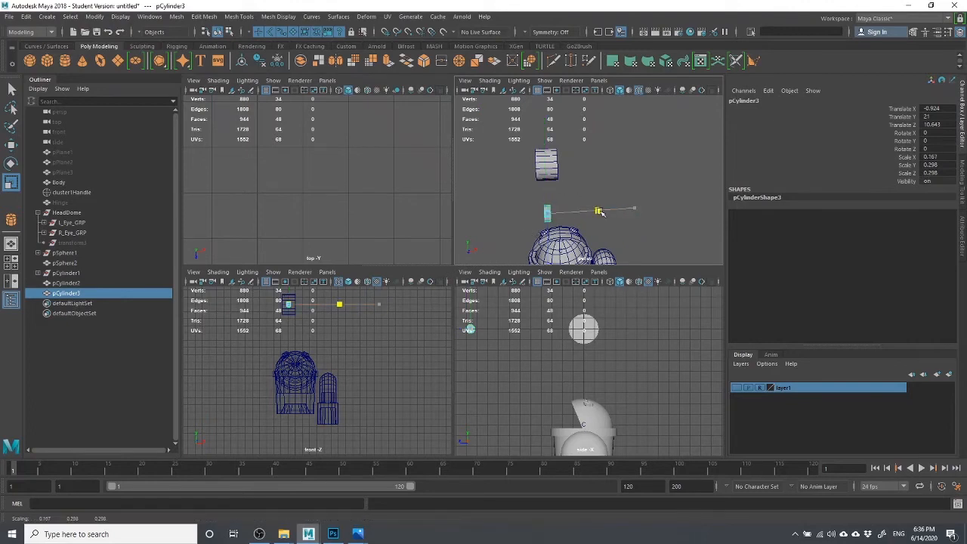
key("ctrl+z")
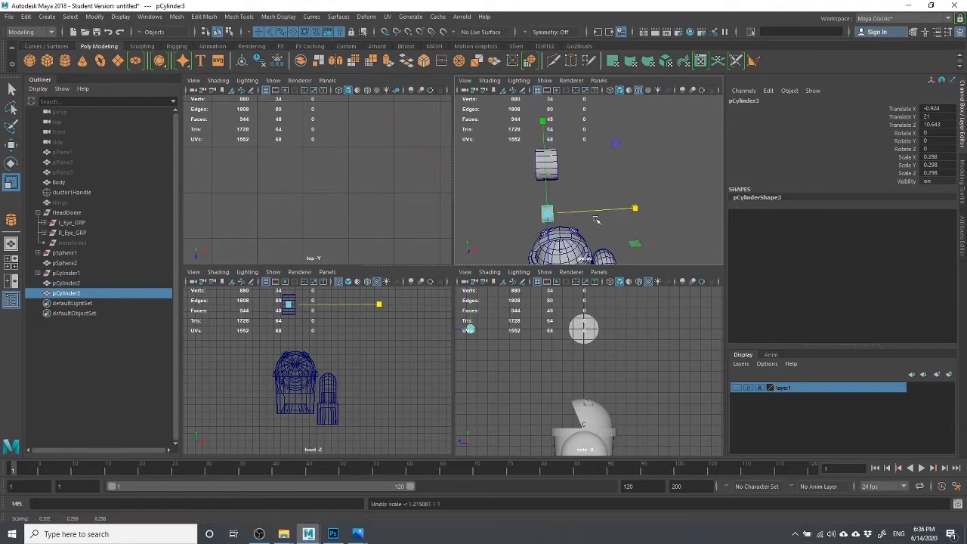
left_click_drag(634, 208, 734, 182)
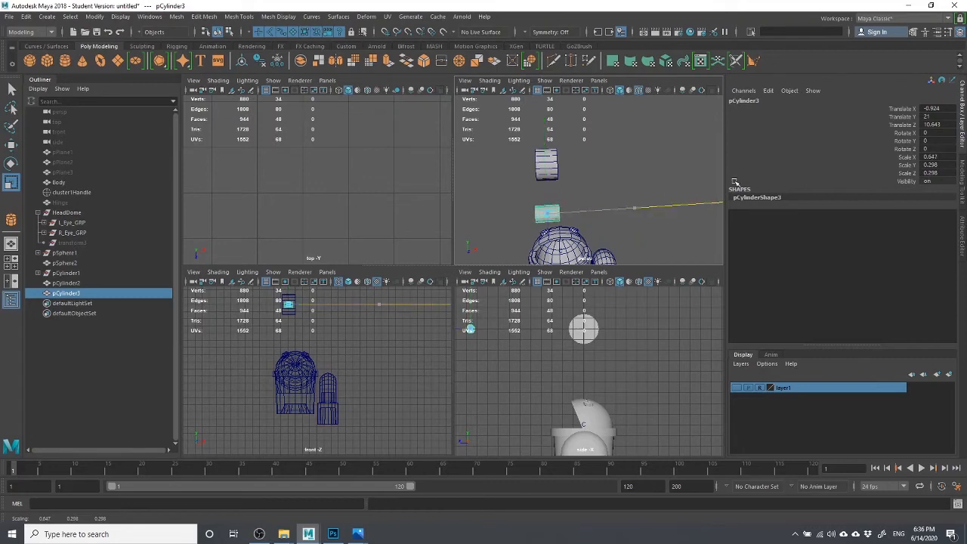
key("ctrl+z")
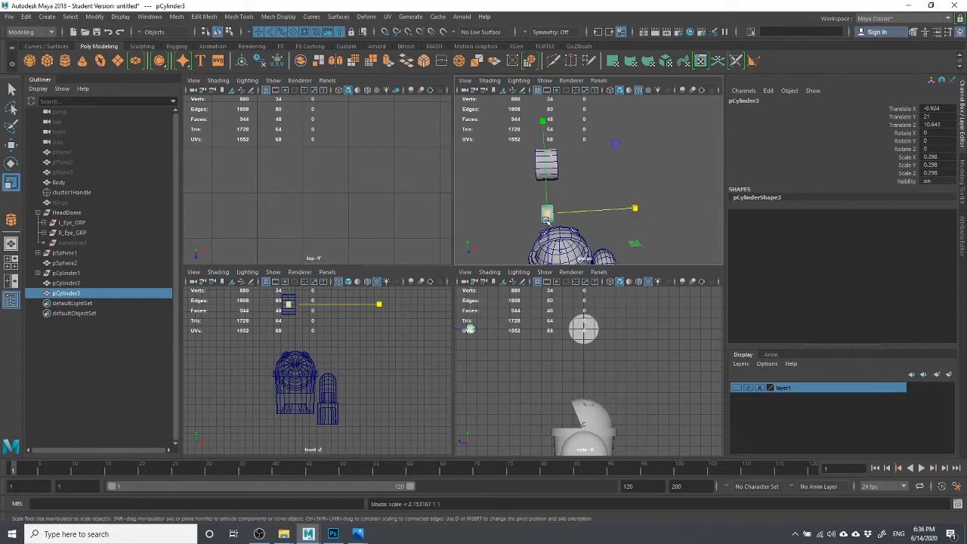
Set the small cylinder's Scale X to 1, compare it with the original cylinder, and leave the small one selected.
left_click(922, 164)
left_click_drag(552, 219, 608, 191, "alt")
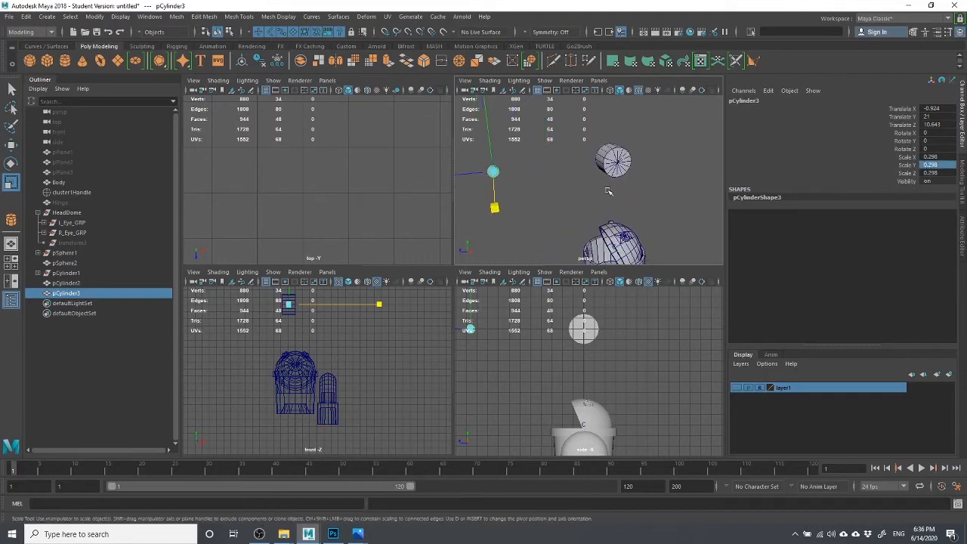
left_click(936, 156)
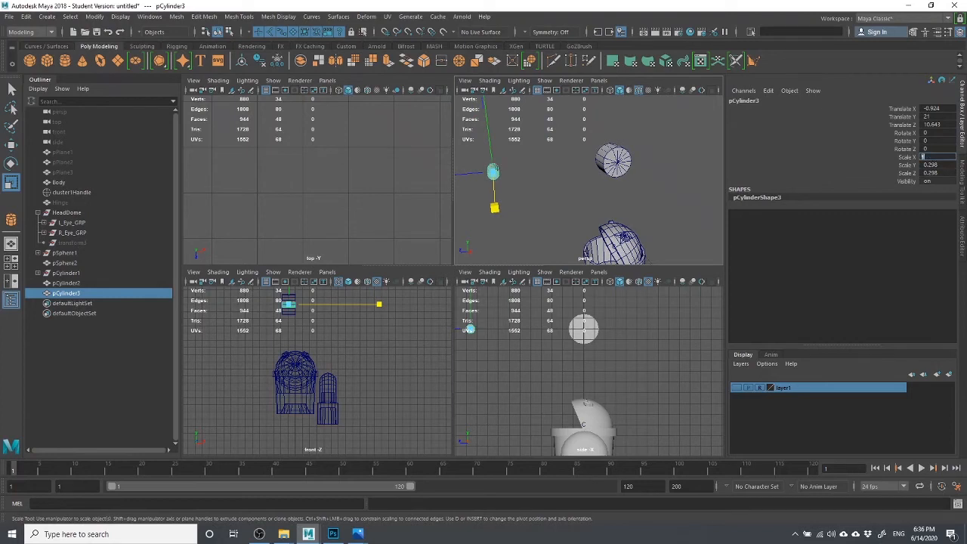
left_click_drag(530, 143, 648, 200, "alt")
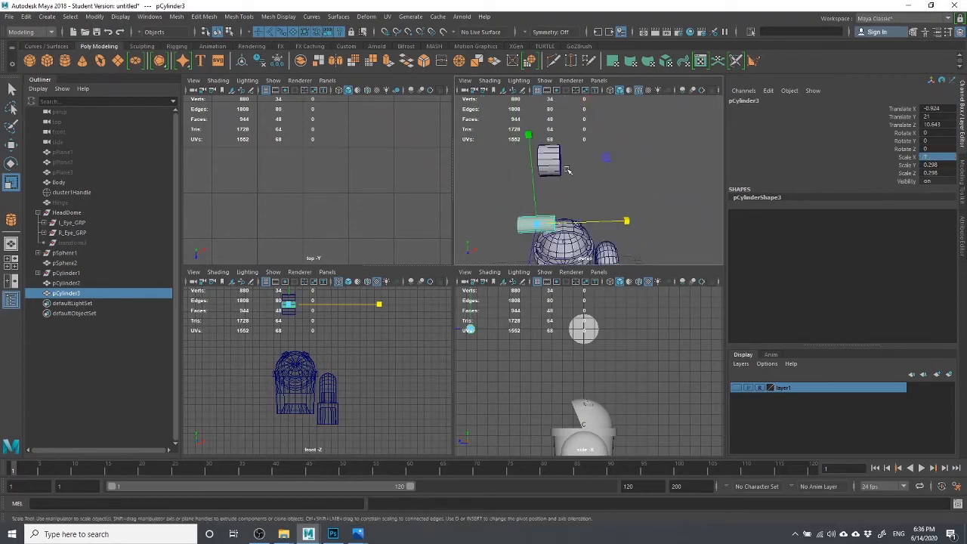
left_click(566, 170)
left_click(561, 170)
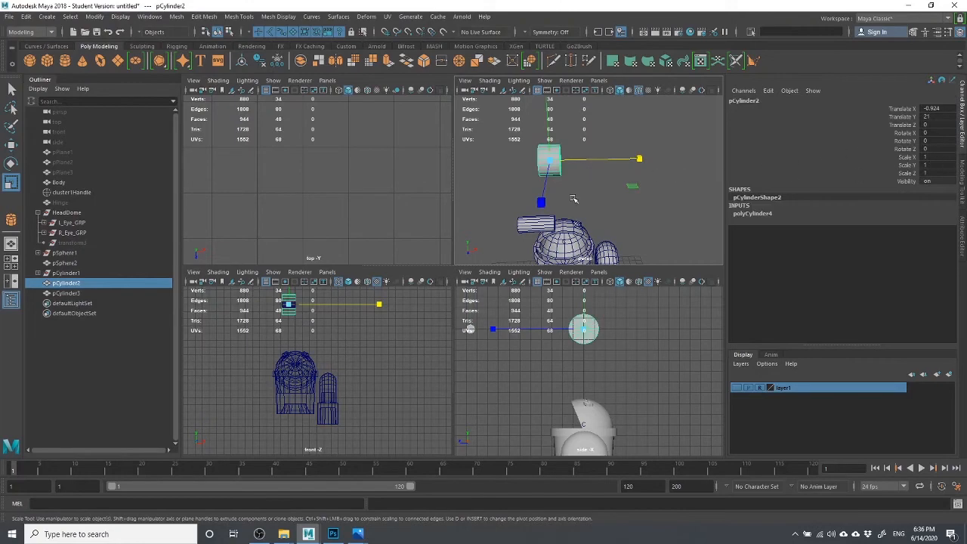
left_click_drag(572, 199, 542, 168, "alt")
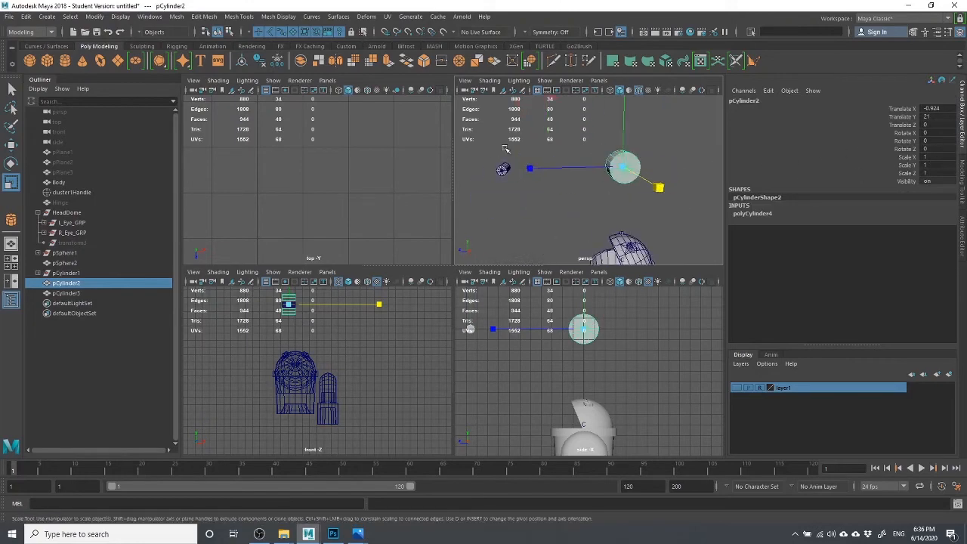
left_click(503, 170)
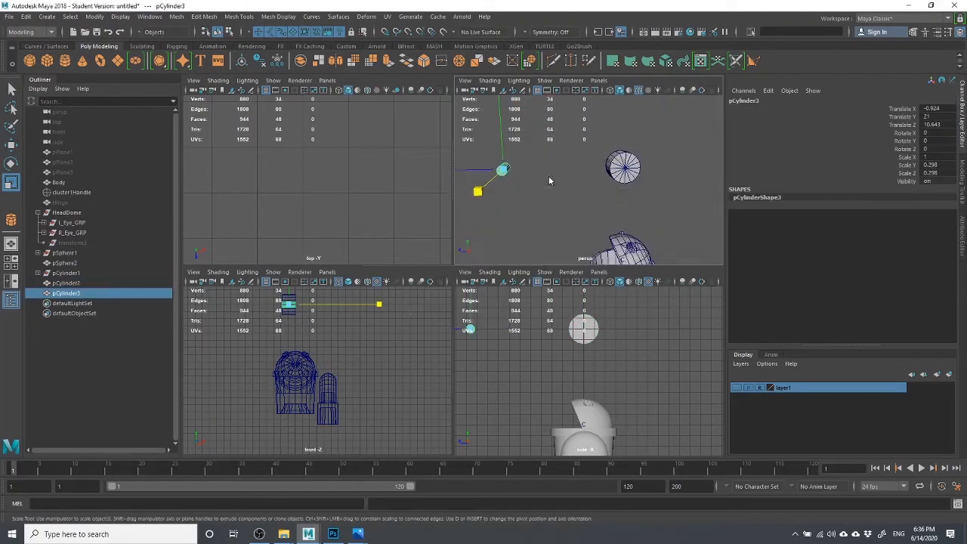
Scale the small cylinder up in Y and Z to 0.489, keeping its Scale X at 1.
key("space")
middle_click_drag(416, 270, 637, 186, "alt")
left_click_drag(563, 249, 403, 285, "alt")
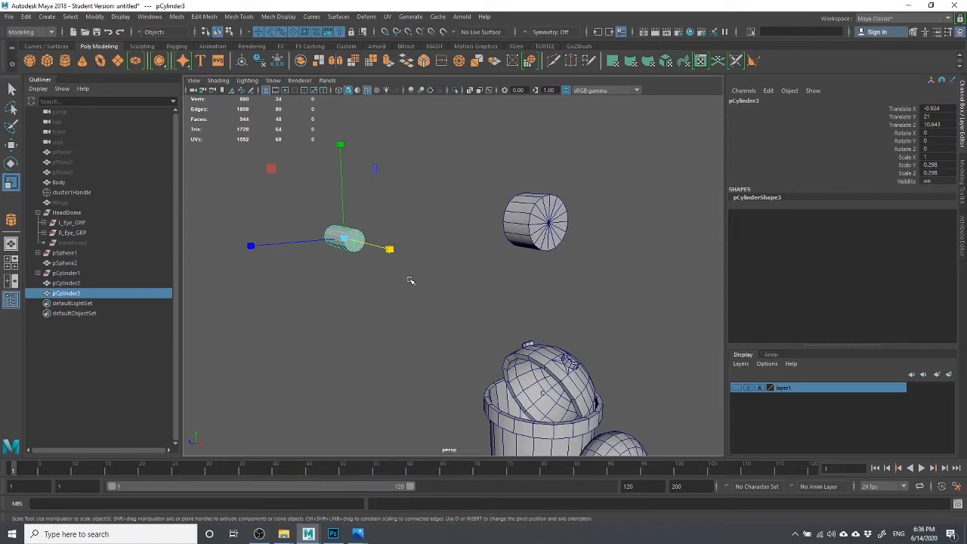
mouse_move(390, 250)
left_mouse_down()
mouse_move(374, 246)
mouse_move(450, 235)
mouse_move(396, 233)
left_mouse_up()
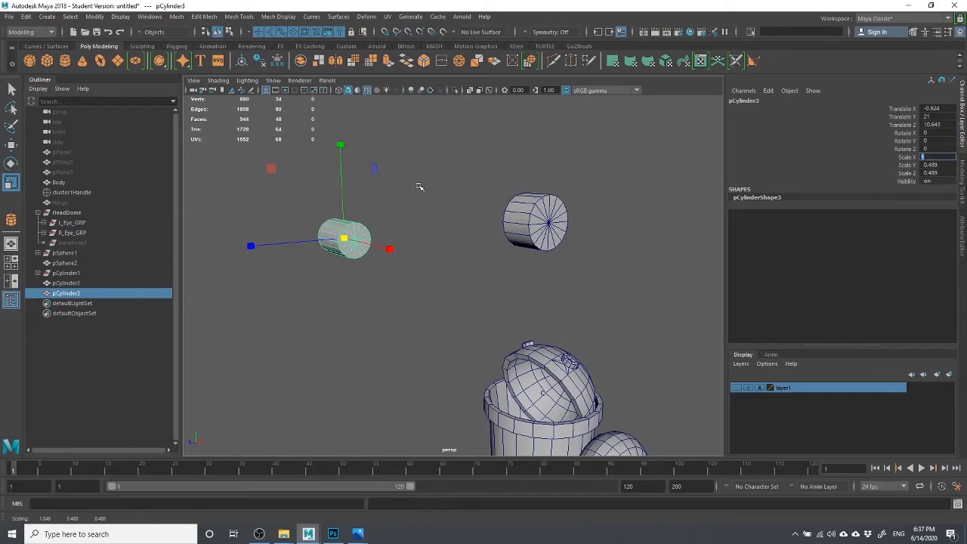
Delete the faces on the half of the small cylinder that faces the large cylinder.
left_click_drag(419, 186, 468, 243, "alt")
right_click(461, 168)
left_click(460, 206)
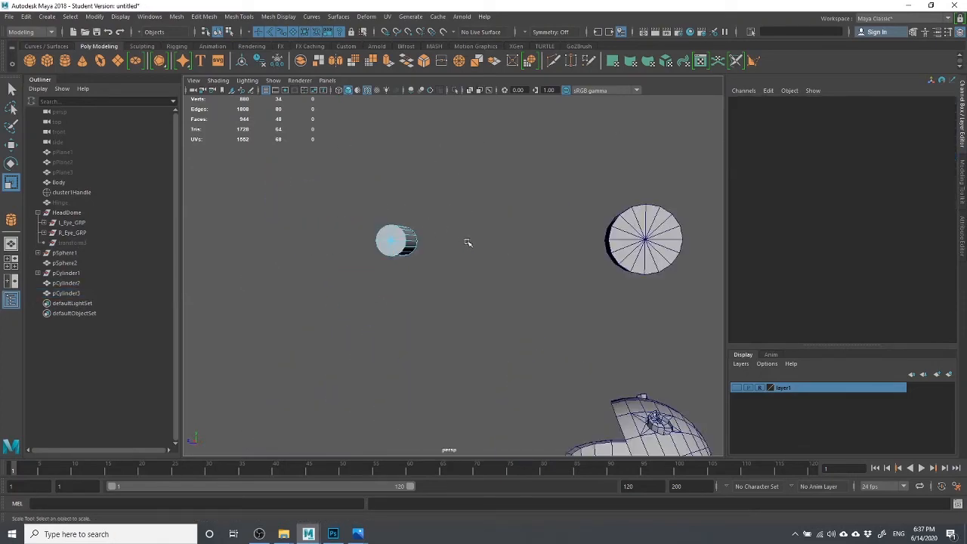
key("space")
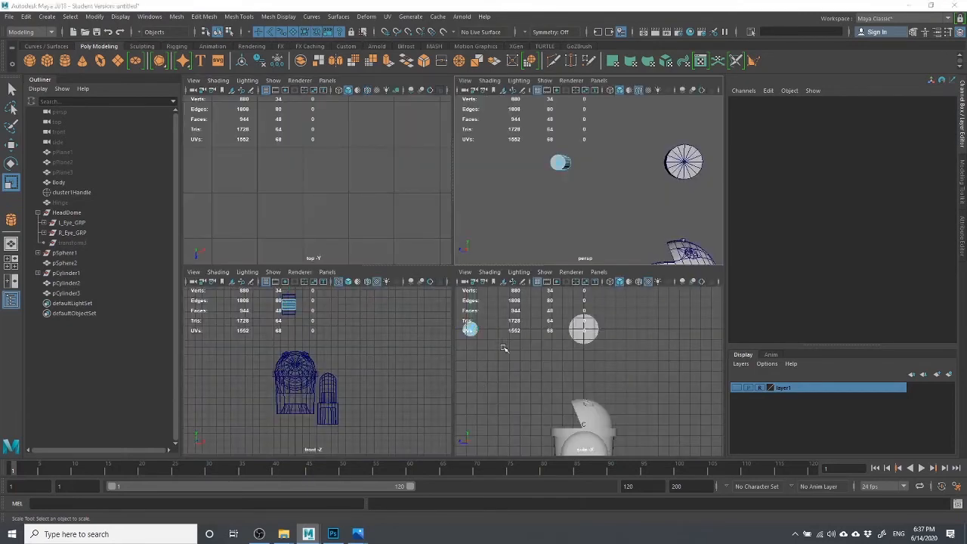
key("space")
middle_click_drag(439, 228, 630, 267, "alt")
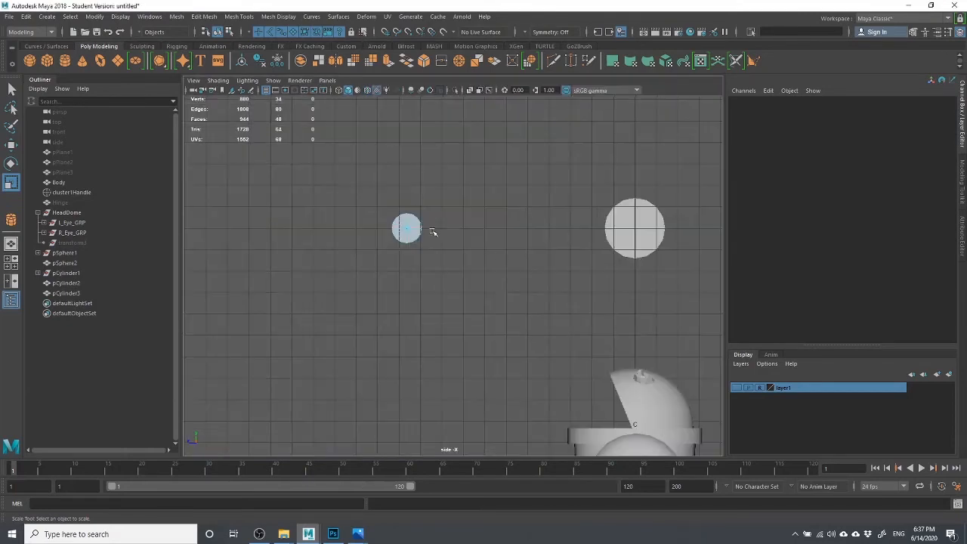
left_click_drag(411, 180, 443, 312)
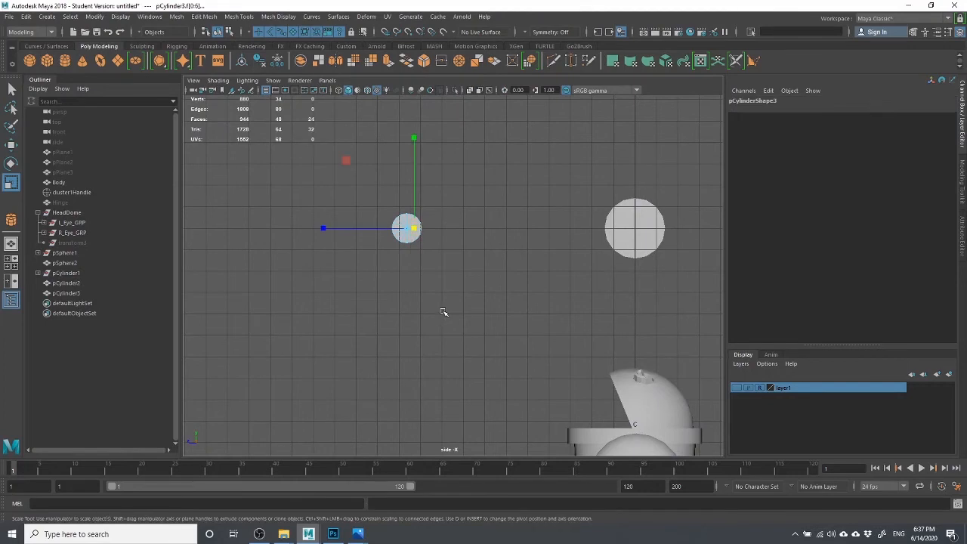
key("Delete")
Delete the faces on the half of the large cylinder that faces the small one.
left_click(652, 232)
right_click_drag(546, 146, 547, 165)
left_click_drag(558, 163, 633, 356)
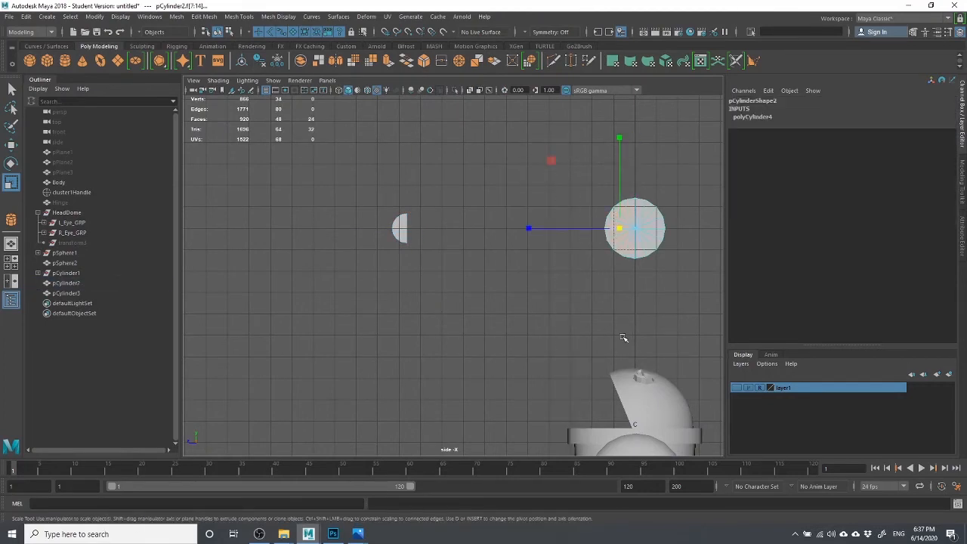
key("Delete")
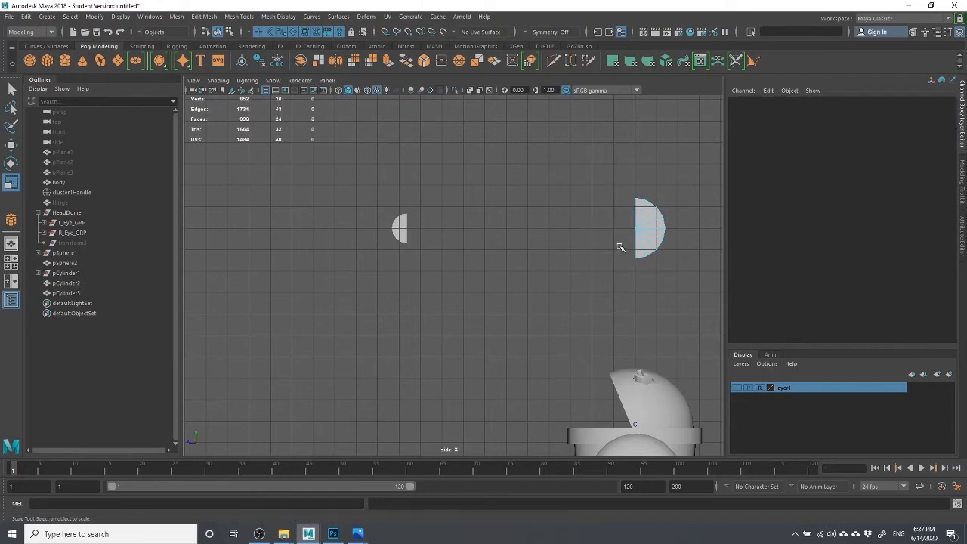
Combine the large and small half cylinders into a single mesh.
right_click_drag(661, 241, 682, 222)
left_click(646, 238)
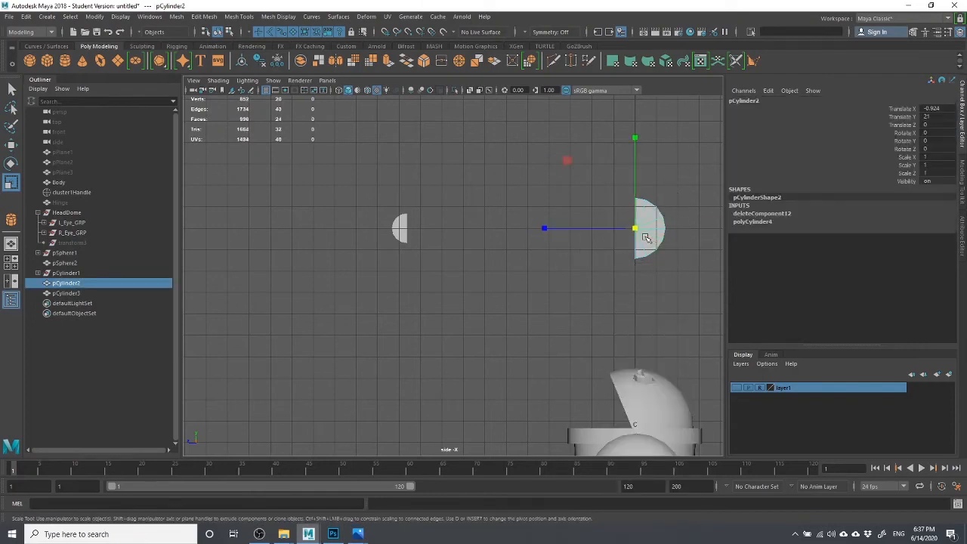
left_click_drag(363, 179, 648, 224, "shift")
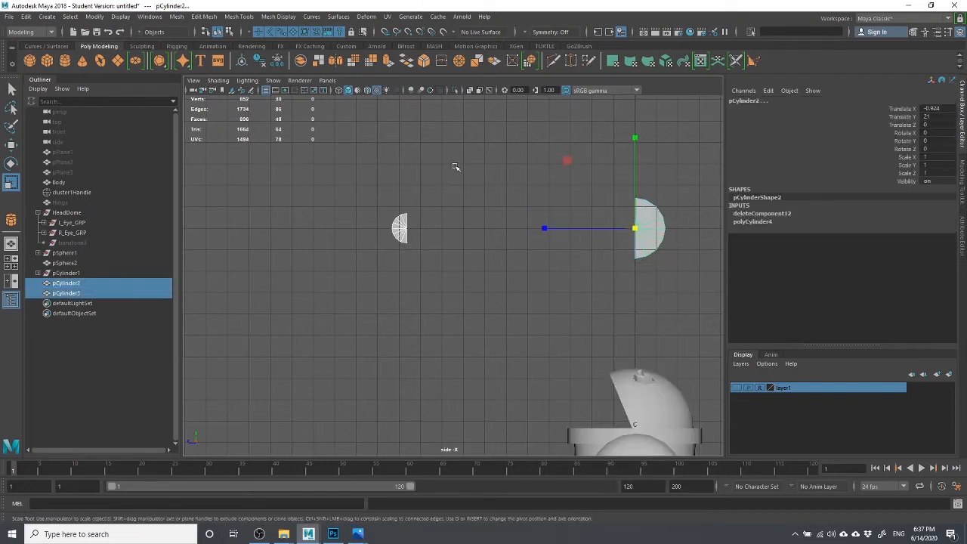
left_click_drag(367, 189, 657, 252)
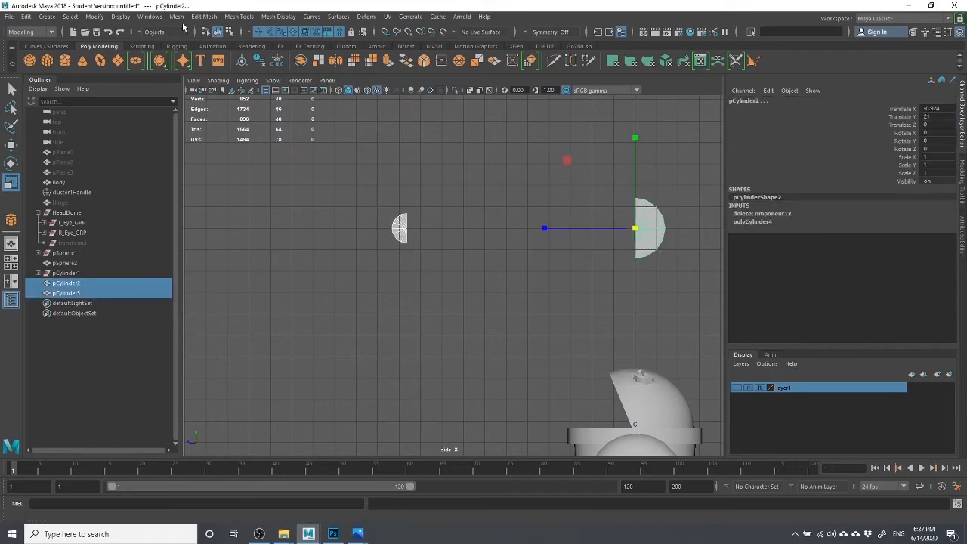
left_click(177, 16)
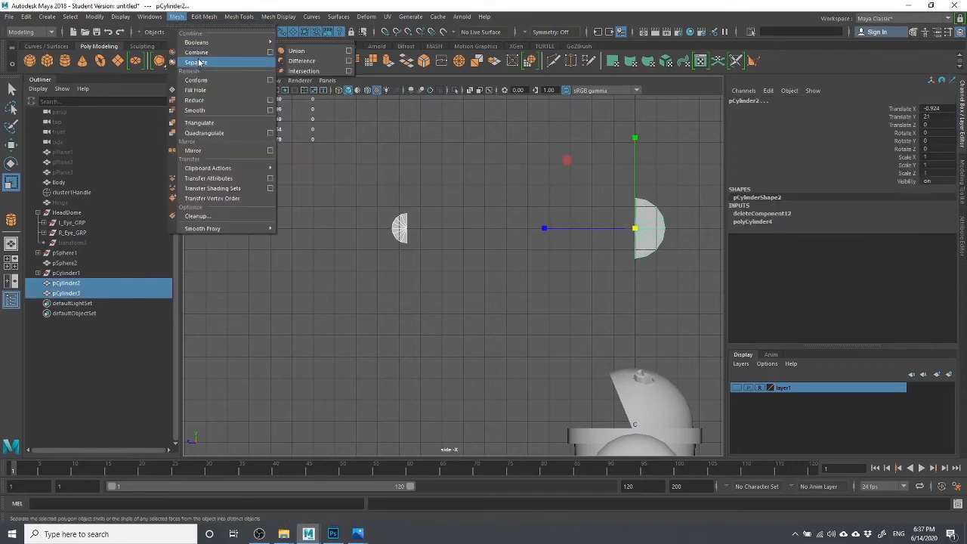
left_click(190, 52)
left_click(490, 274)
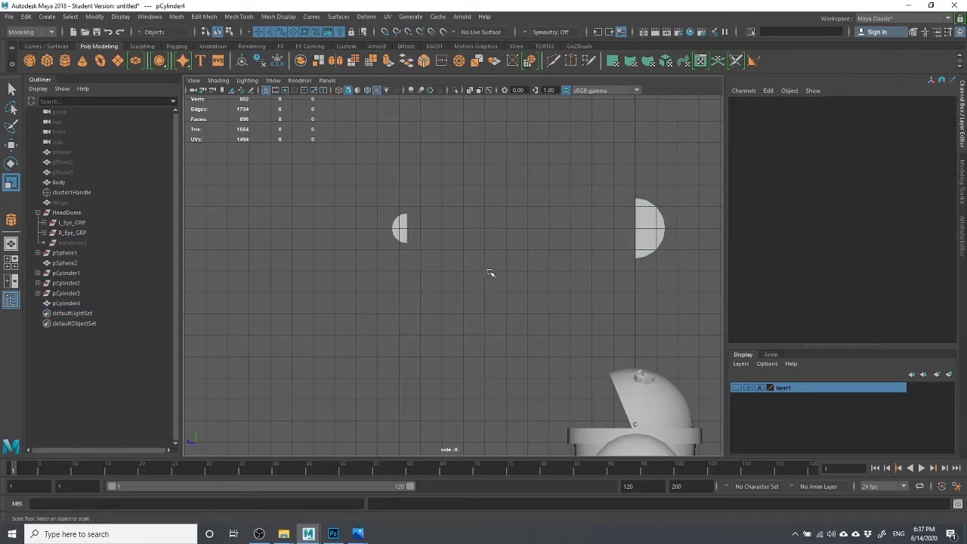
Rename the combined half-cylinder mesh as Finger.
left_click(398, 231)
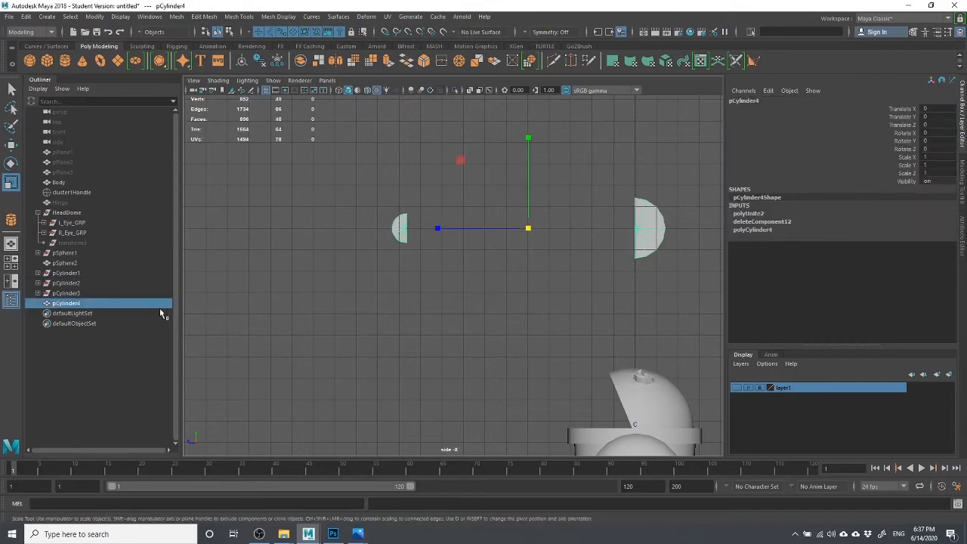
left_click(457, 319)
left_click(63, 303)
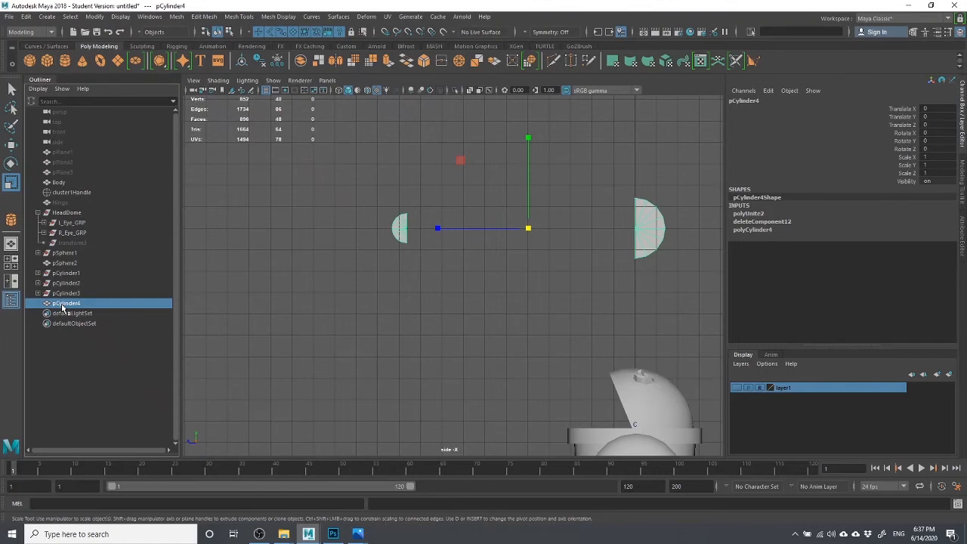
double_click(65, 304)
type("Finger")
key("Return")
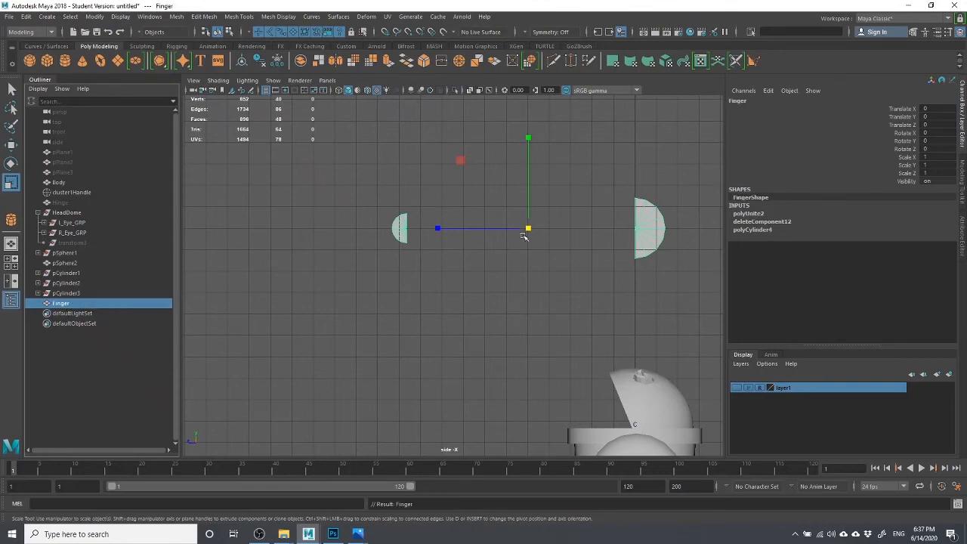
Duplicate the Finger mesh and move the copy down to a Translate Y of -3.877.
left_click(626, 259)
left_click(650, 236)
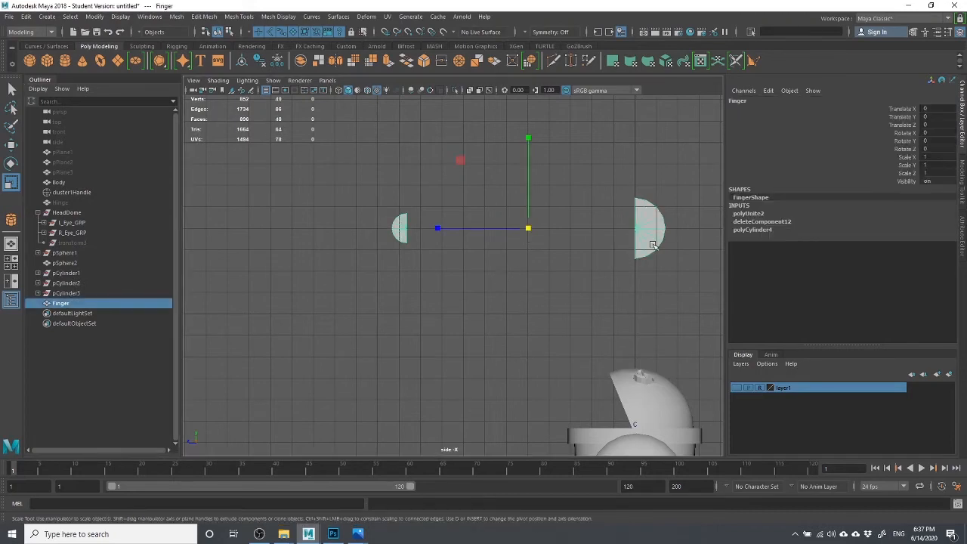
key("w")
left_click_drag(521, 144, 533, 216)
key("ctrl+d")
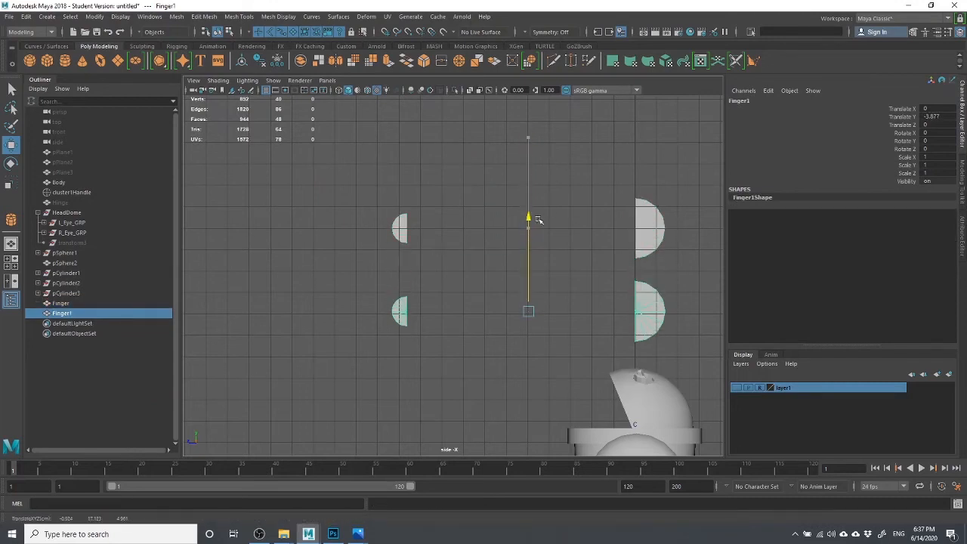
middle_click_drag(656, 351, 645, 297, "alt")
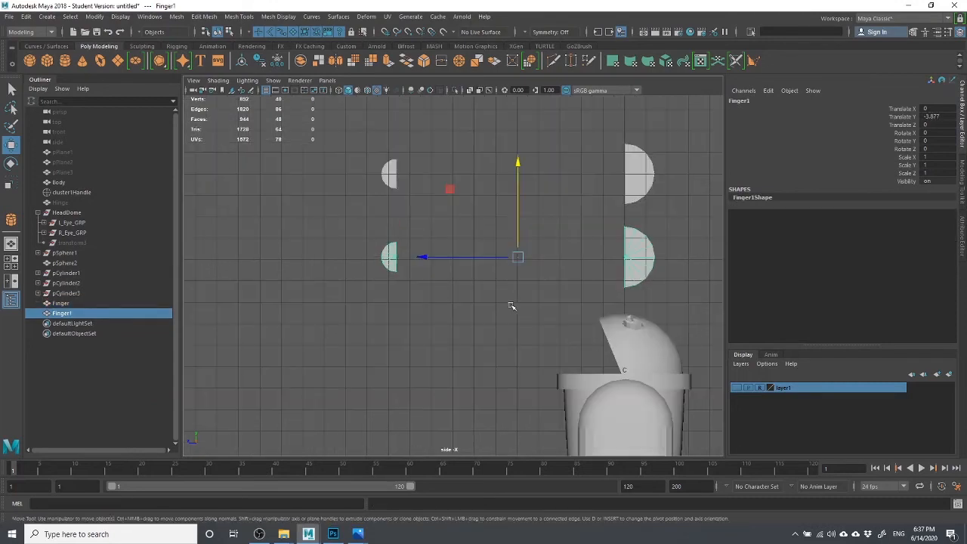
left_click(343, 355)
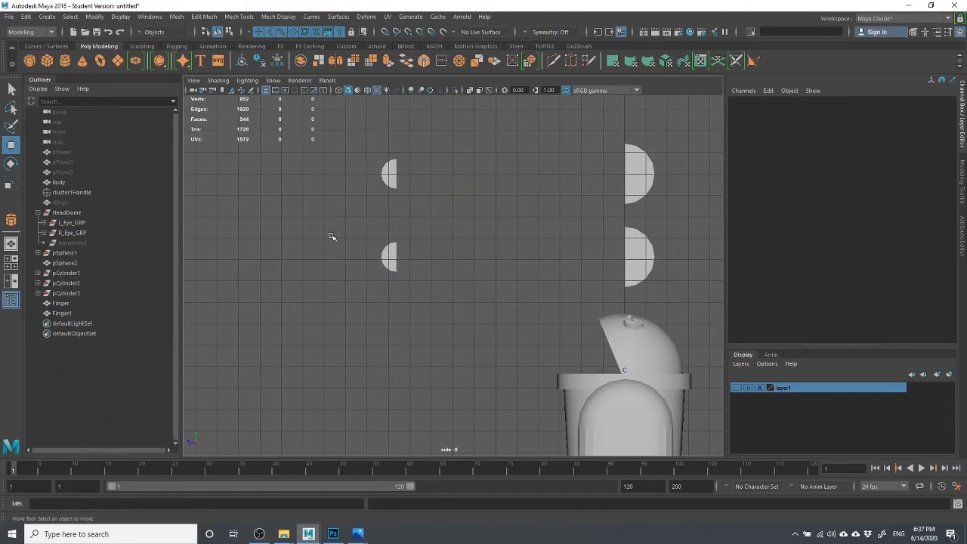
Try to bridge the open border edges of the upper finger's large and small halves, and undo the bridge.
left_click(384, 179)
left_click_drag(403, 210, 644, 261)
left_click_drag(366, 145, 639, 170)
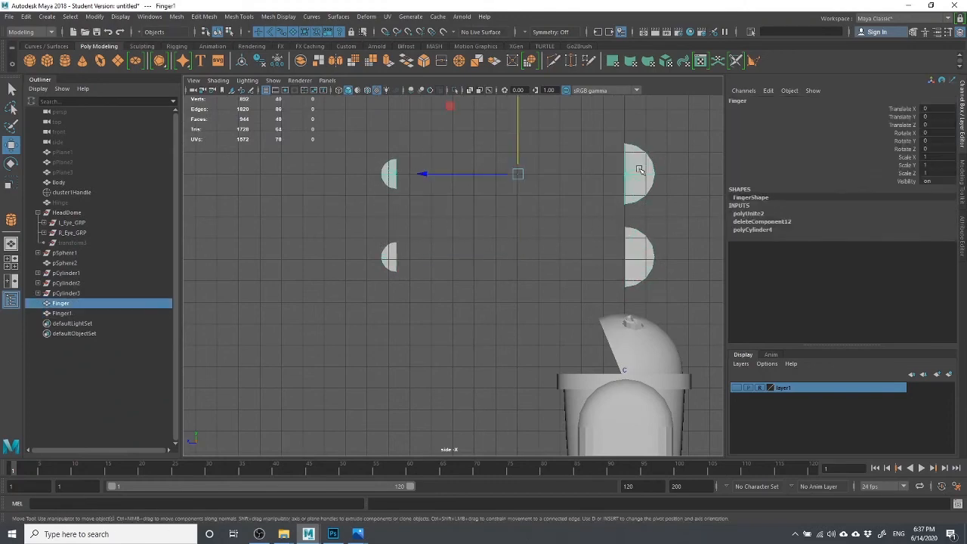
right_click_drag(620, 154, 619, 121)
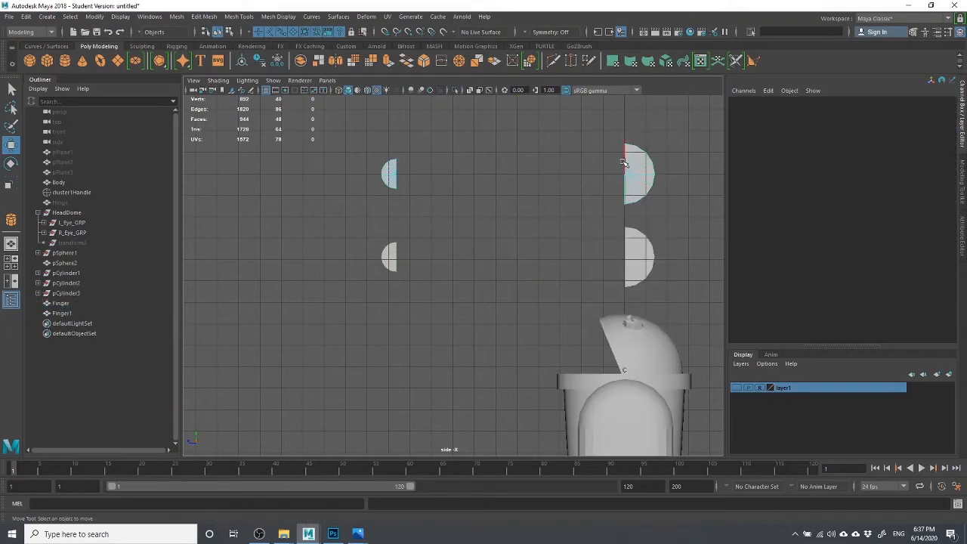
double_click(626, 189)
key("space")
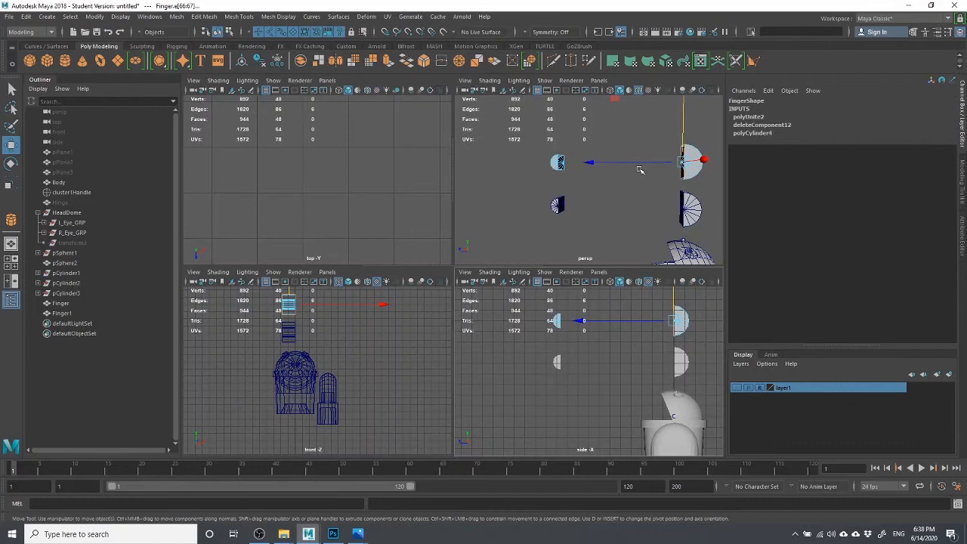
left_click_drag(582, 170, 637, 174, "alt")
scroll(551, 159, "up", 4)
left_click_drag(551, 159, 596, 132, "alt")
left_click_drag(539, 183, 549, 202, "alt")
scroll(549, 202, "up", 4)
scroll(549, 202, "up", 1)
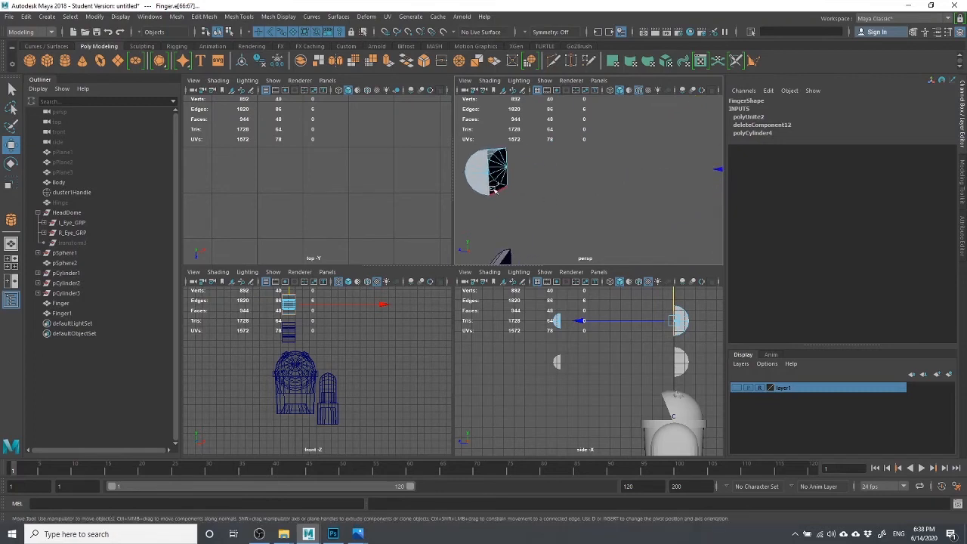
double_click(489, 155, "shift")
scroll(550, 184, "down", 5)
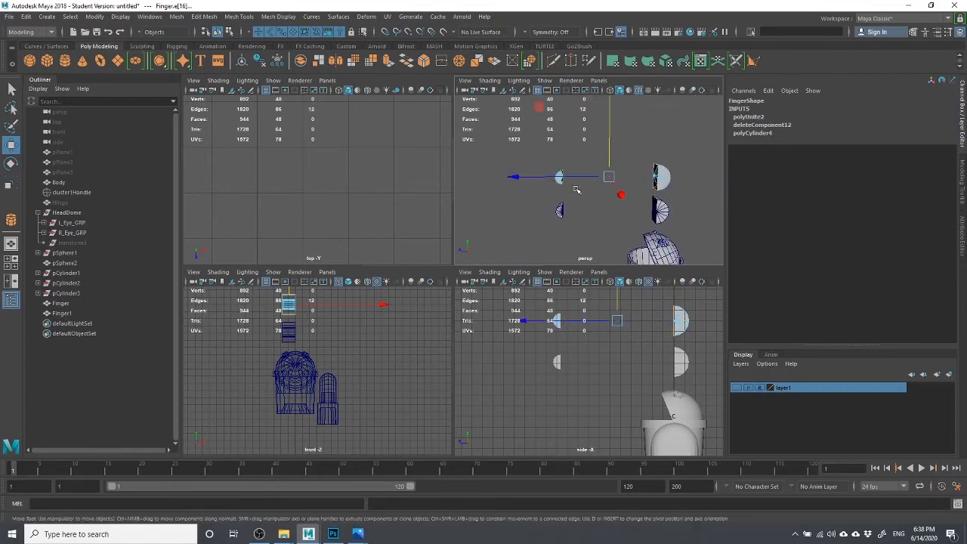
left_click_drag(576, 188, 633, 203, "alt")
left_click(412, 61)
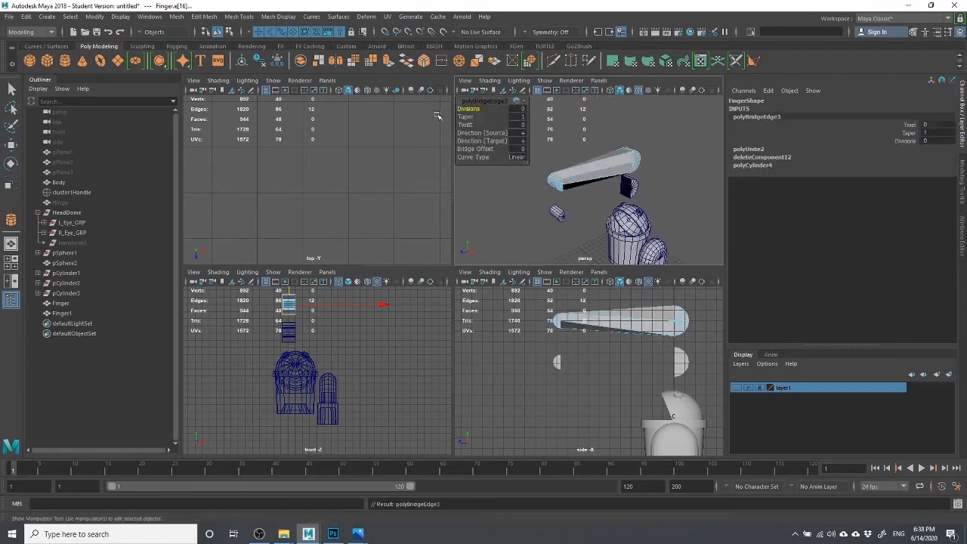
key("ctrl+z")
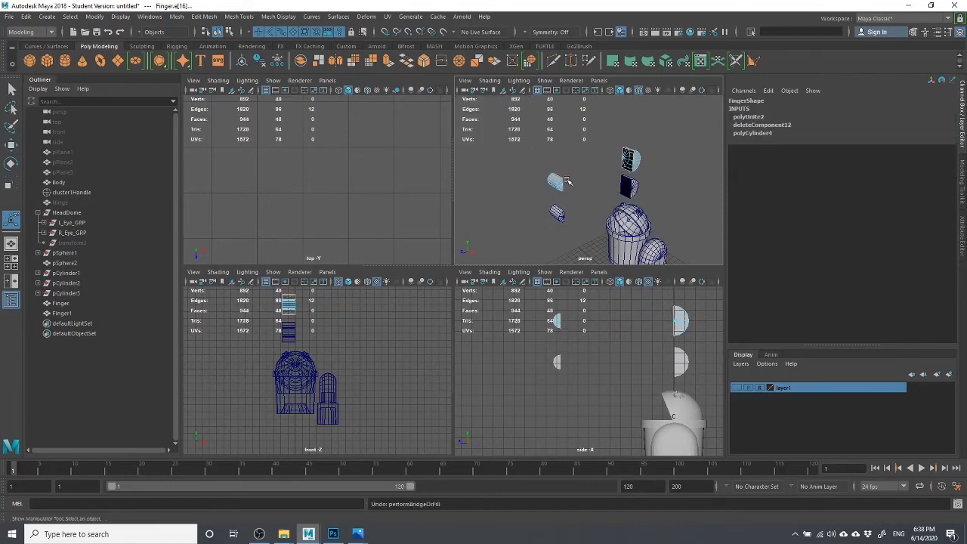
Reselect the flat-side border edges of both halves of the upper finger and bridge them again.
left_click_drag(567, 182, 615, 180, "alt")
left_click(645, 173)
double_click(656, 164)
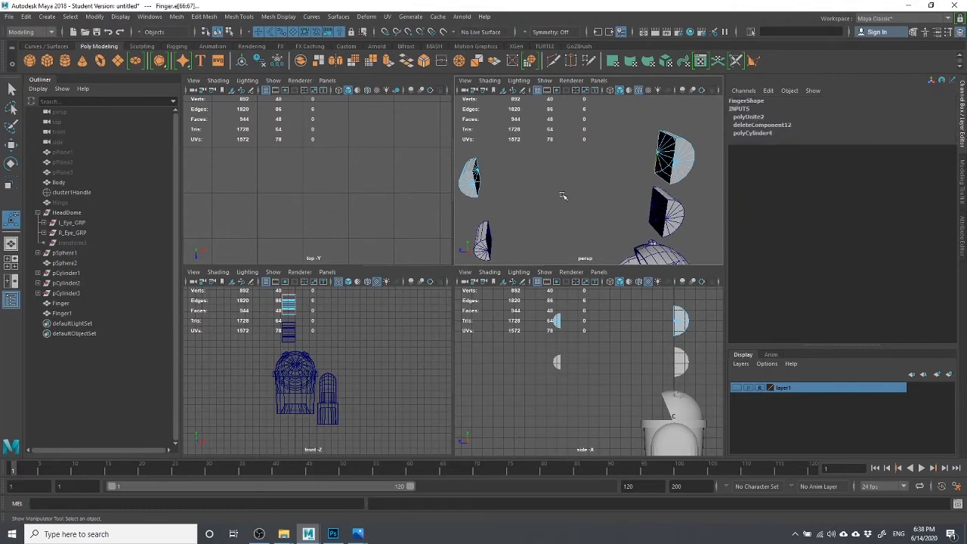
key("q")
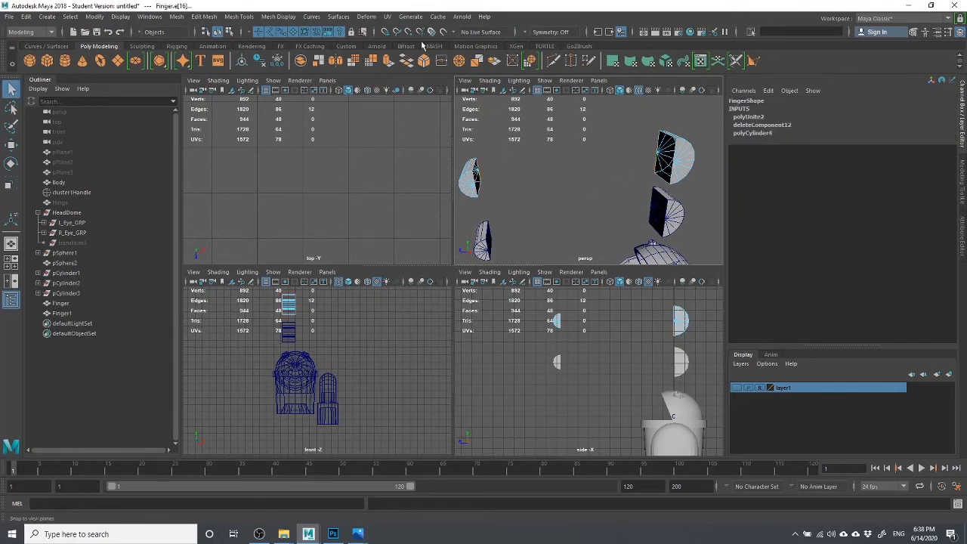
left_click(407, 62)
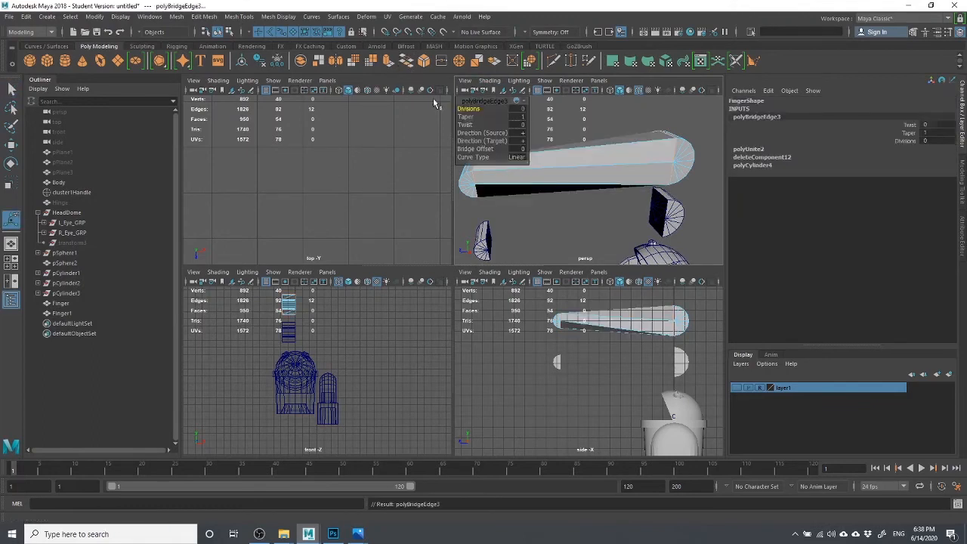
left_click_drag(529, 205, 506, 204, "alt")
scroll(507, 205, "down", 5)
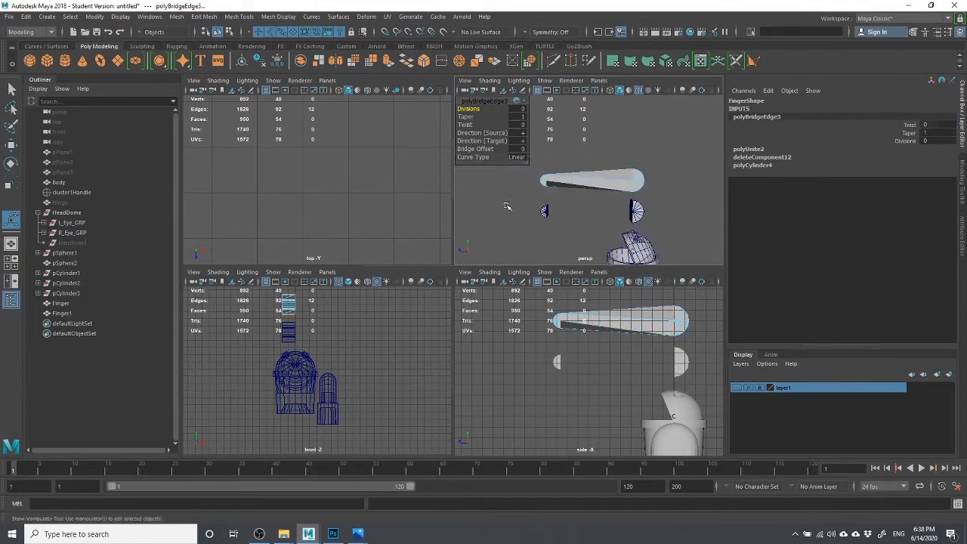
scroll(549, 191, "up", 3)
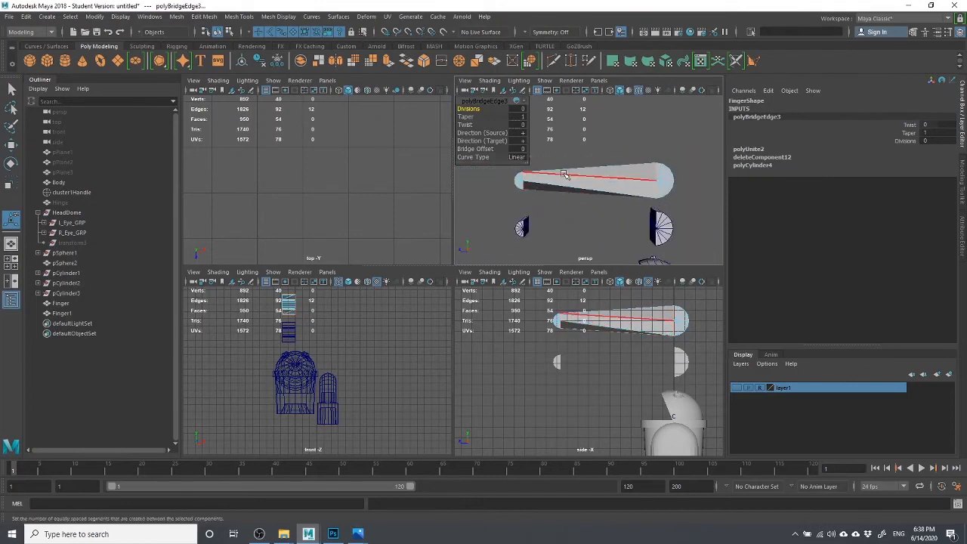
Delete the bridge faces together with the small half's faces from the upper finger and return to object selection.
right_click_drag(564, 174, 556, 212)
left_click_drag(503, 160, 554, 188)
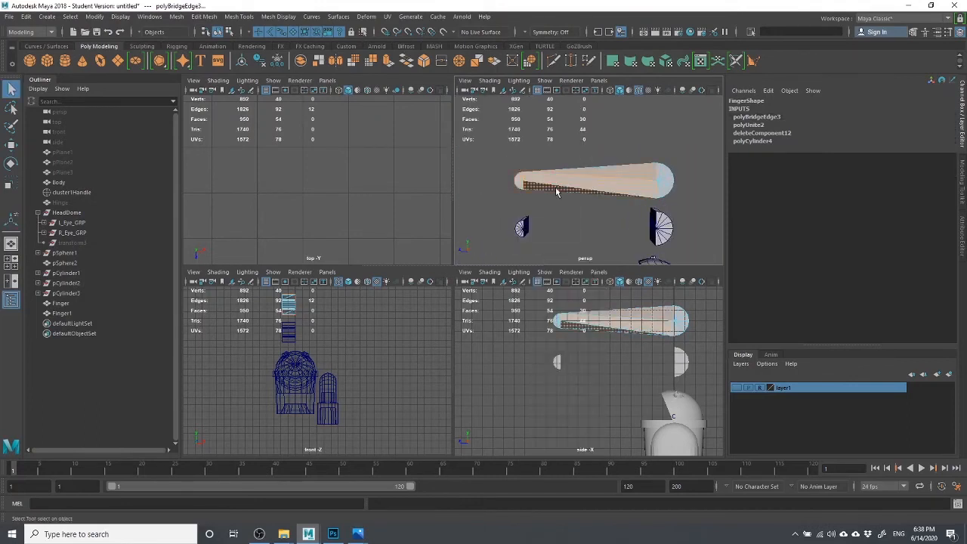
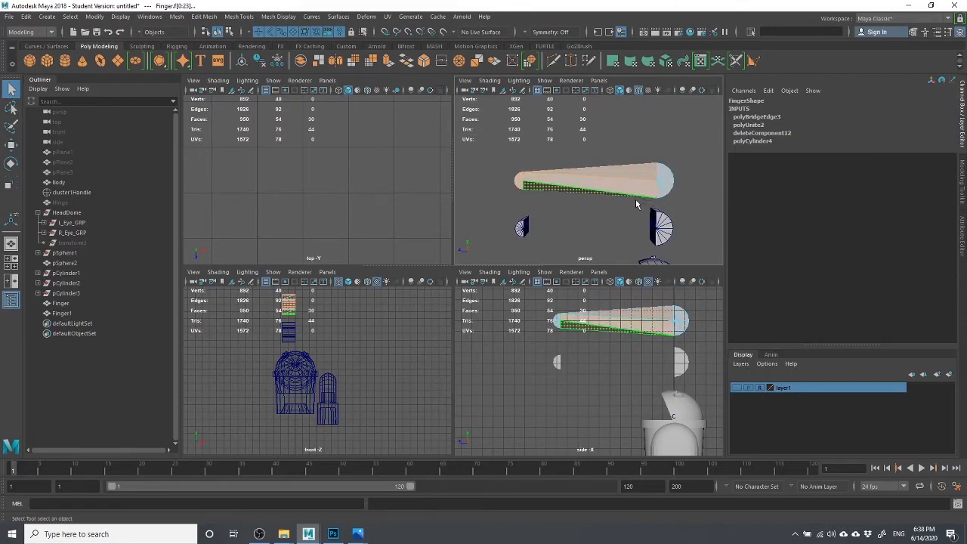
key("Delete")
right_click_drag(651, 194, 624, 147)
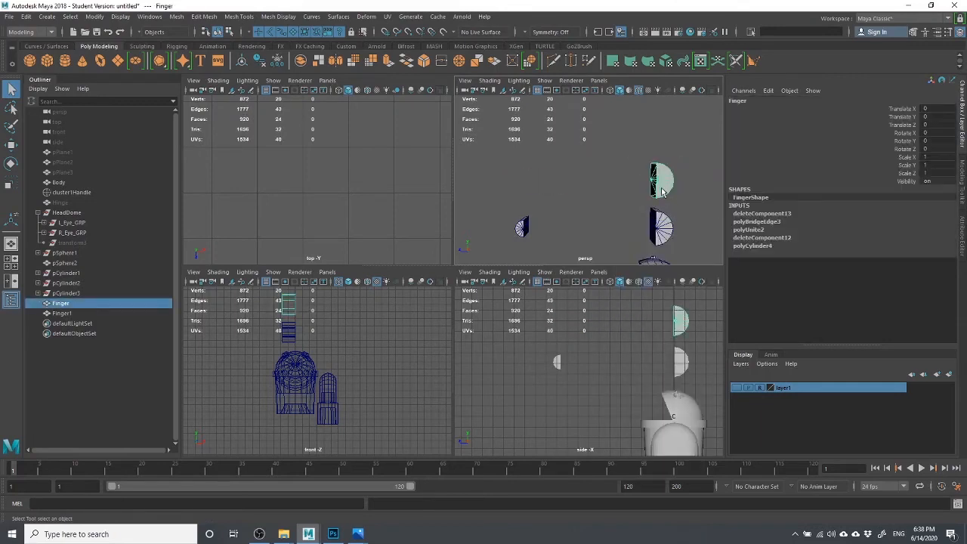
Duplicate the upper Finger half cylinder, move the copy along Z to 10.658, and set its Rotate X to 180.
key("ctrl+d")
key("w")
left_click_drag(497, 181, 478, 190)
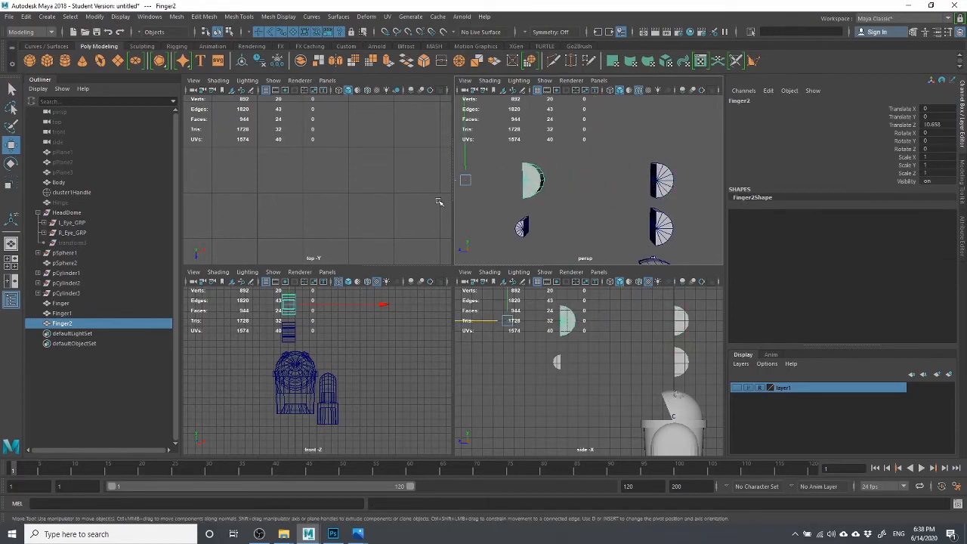
key("e")
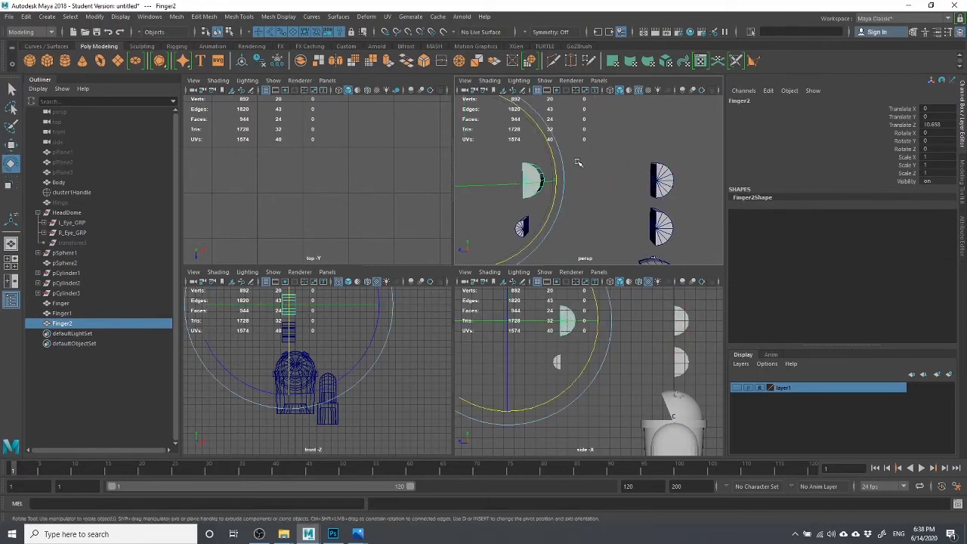
left_click_drag(559, 154, 896, 121)
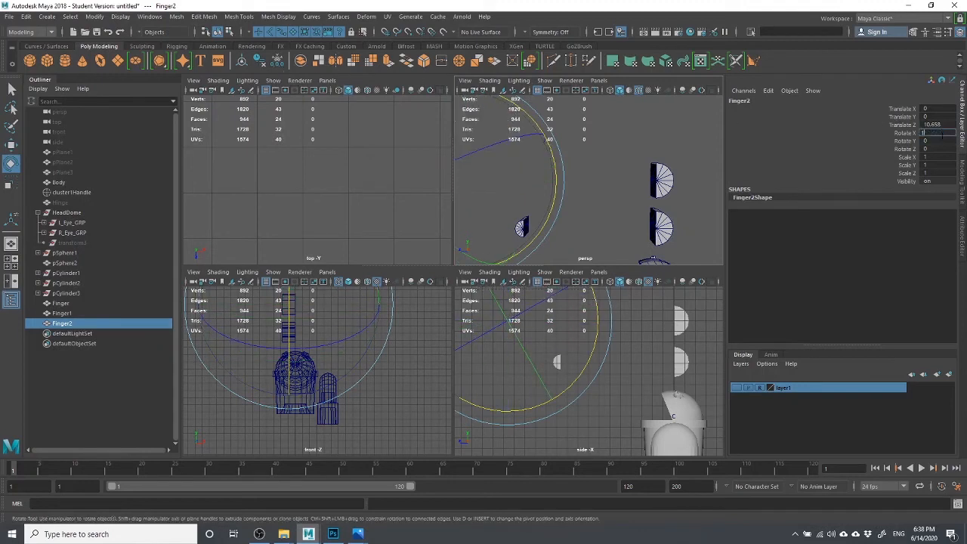
type("0")
key("Return")
Move the flipped half to Translate Z 2.907, scale it uniformly to 0.809, and set its Scale X to 1.
left_click_drag(672, 192, 697, 194, "alt")
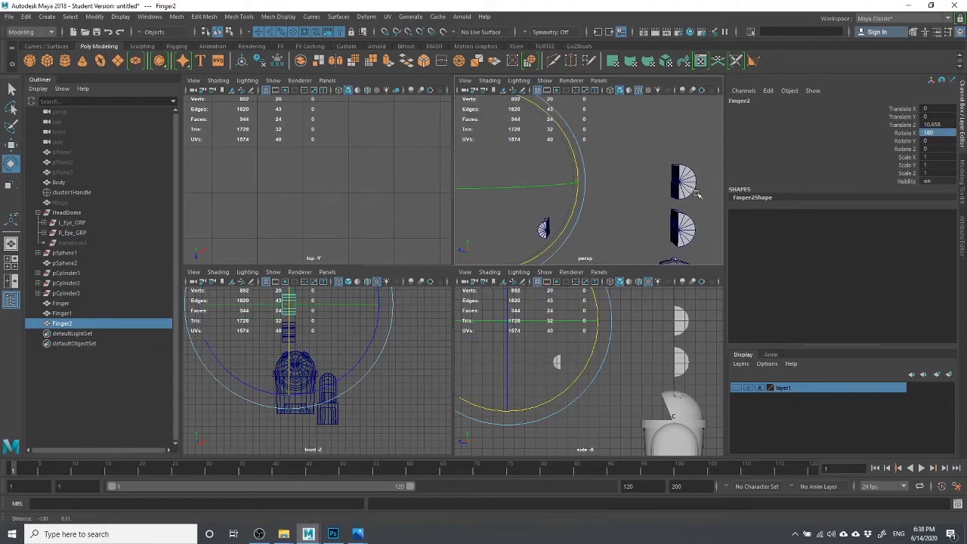
right_click_drag(698, 194, 581, 189, "alt")
key("w")
left_click_drag(567, 181, 647, 186)
key("r")
scroll(647, 186, "up", 3)
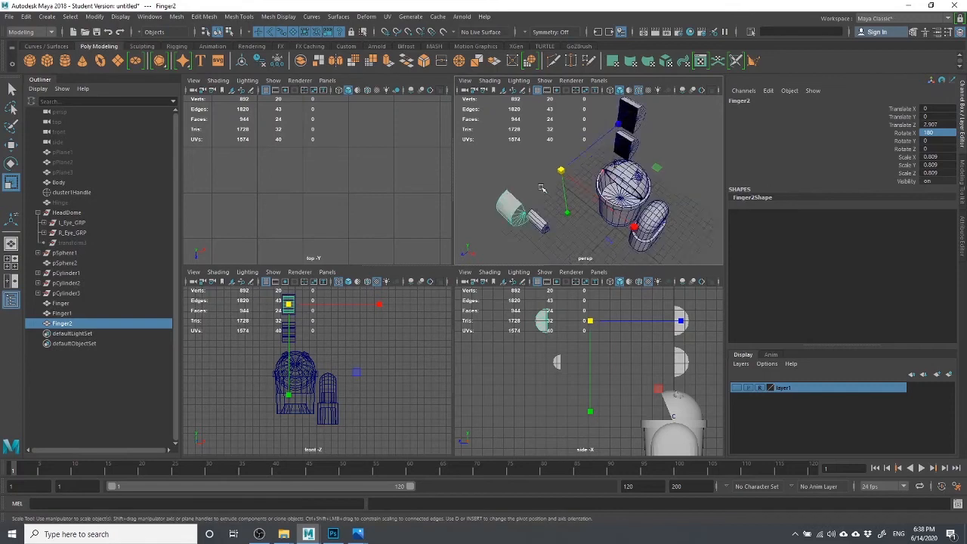
scroll(565, 186, "down", 3)
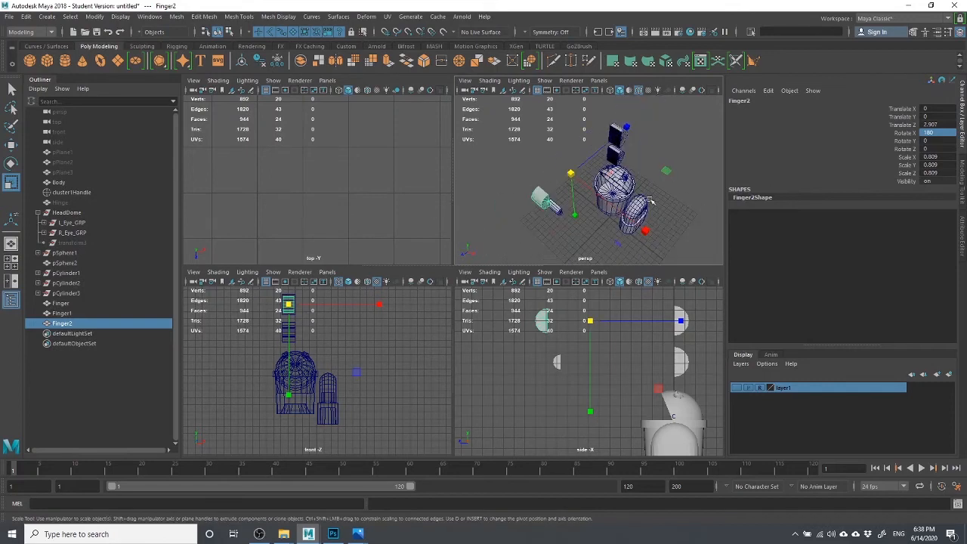
double_click(937, 156)
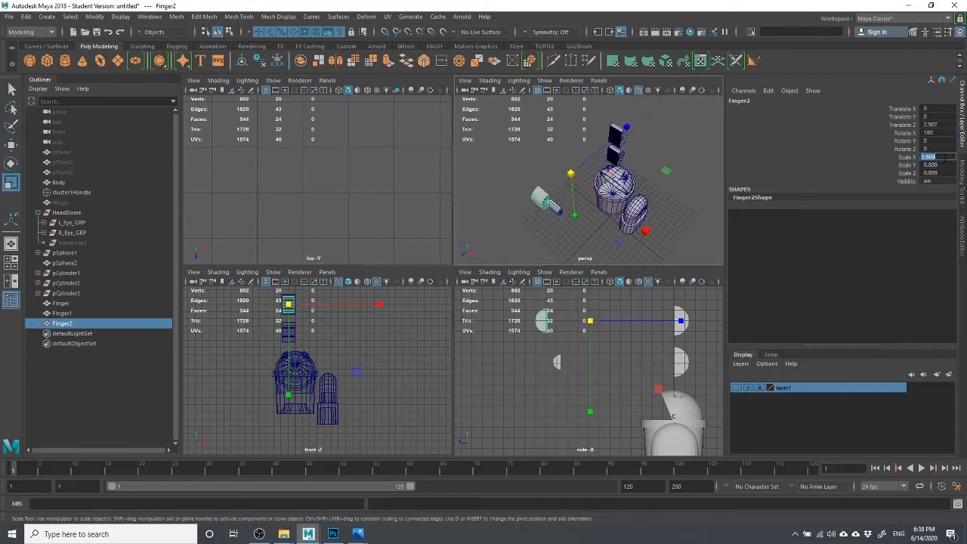
type("1")
Combine the large half cylinder and its smaller flipped copy into one mesh.
left_click_drag(647, 177, 583, 182, "alt")
left_click(542, 169)
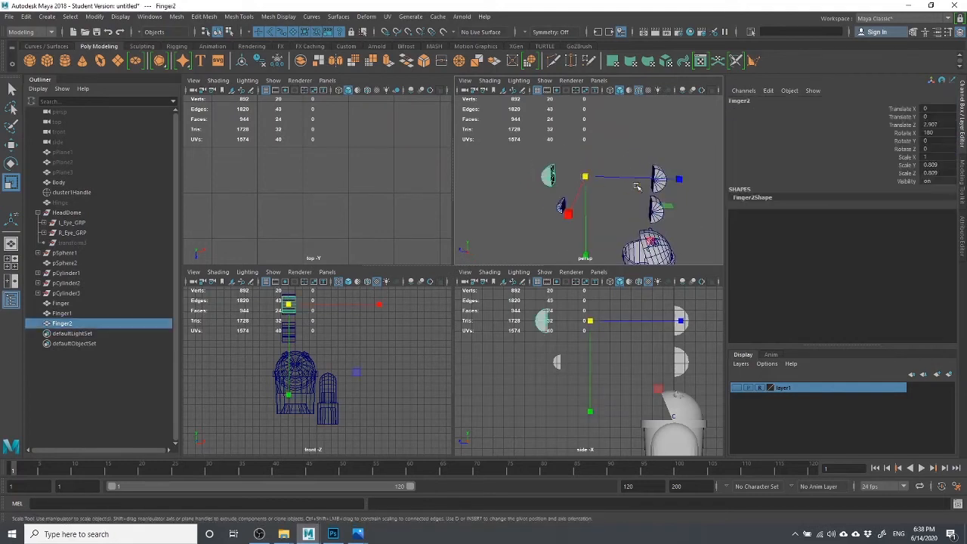
left_click(657, 177, "shift")
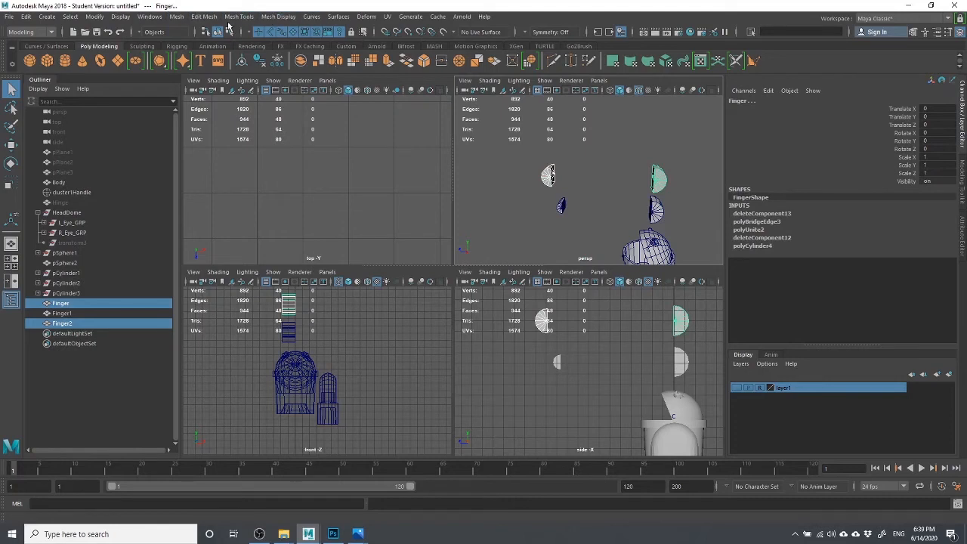
left_click(176, 17)
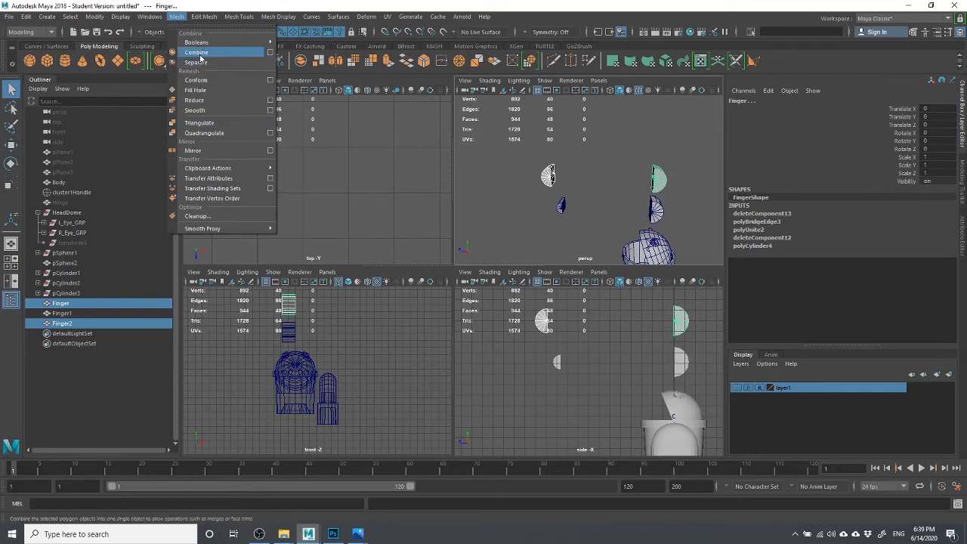
left_click(196, 52)
left_click(609, 192)
Select the flat-side border edges of both halves of the combined mesh and bridge them.
left_click(548, 182)
scroll(536, 175, "up", 6)
right_click(451, 137)
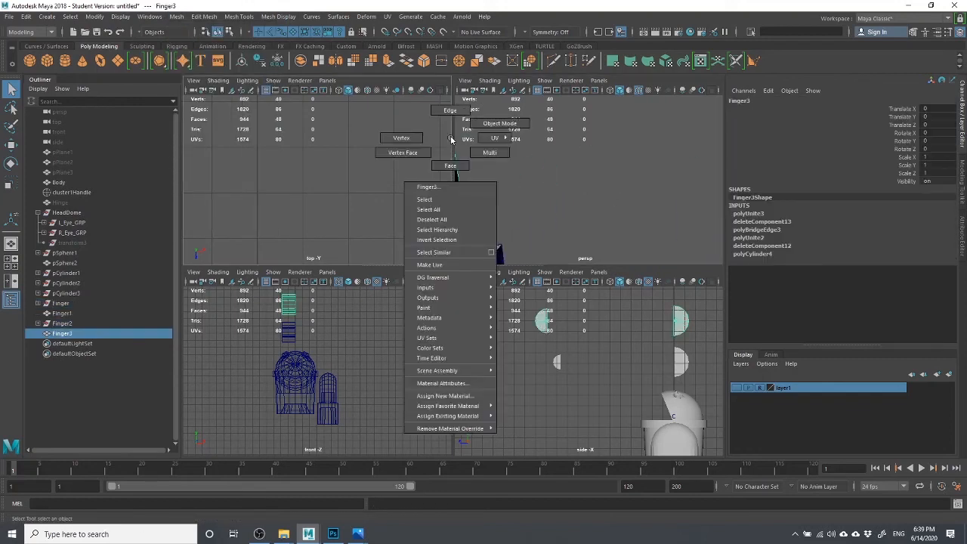
scroll(524, 162, "down", 4)
right_click_drag(534, 164, 533, 136)
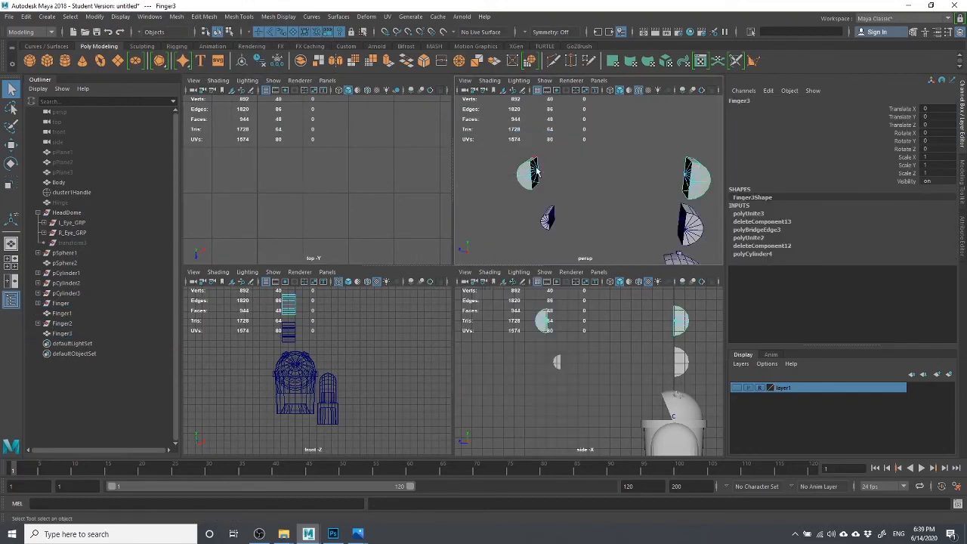
double_click(539, 180)
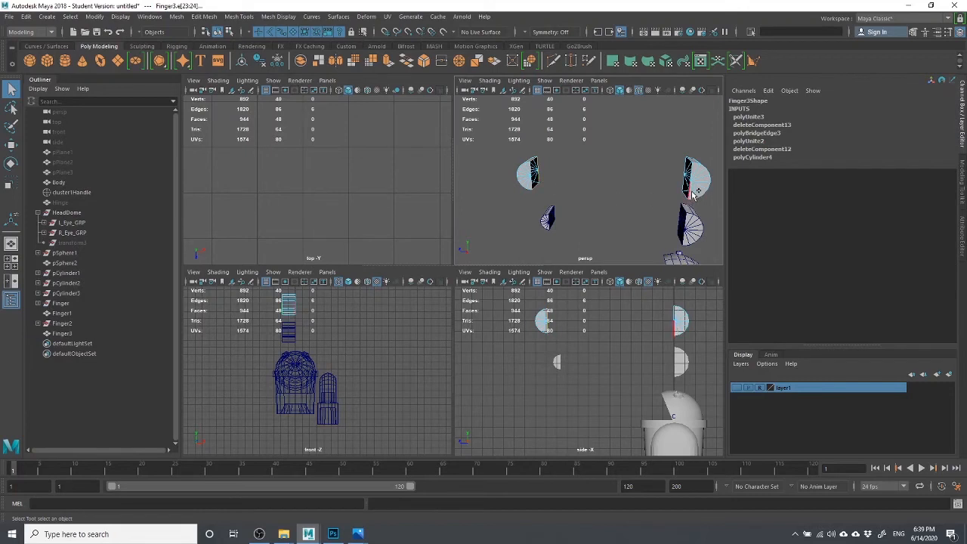
key("ctrl+z")
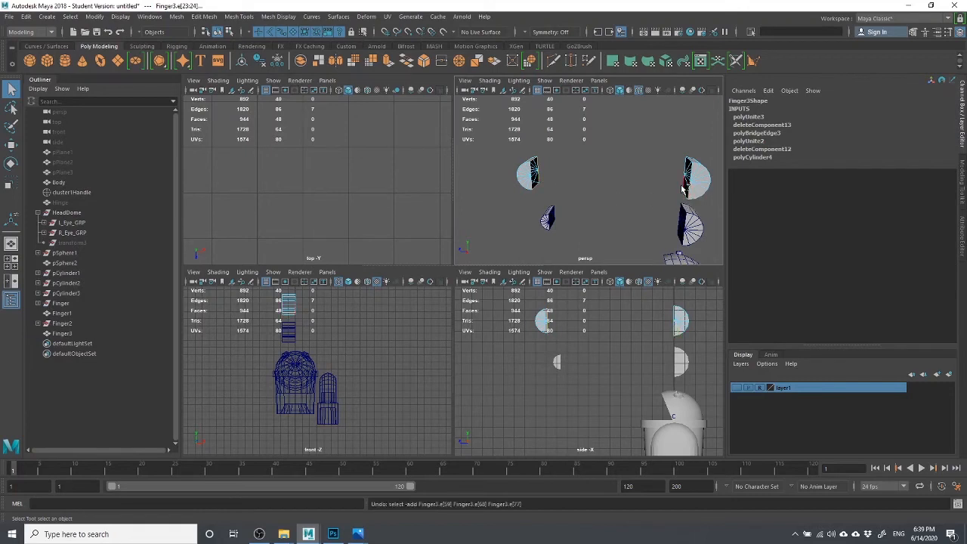
double_click(683, 189, "shift")
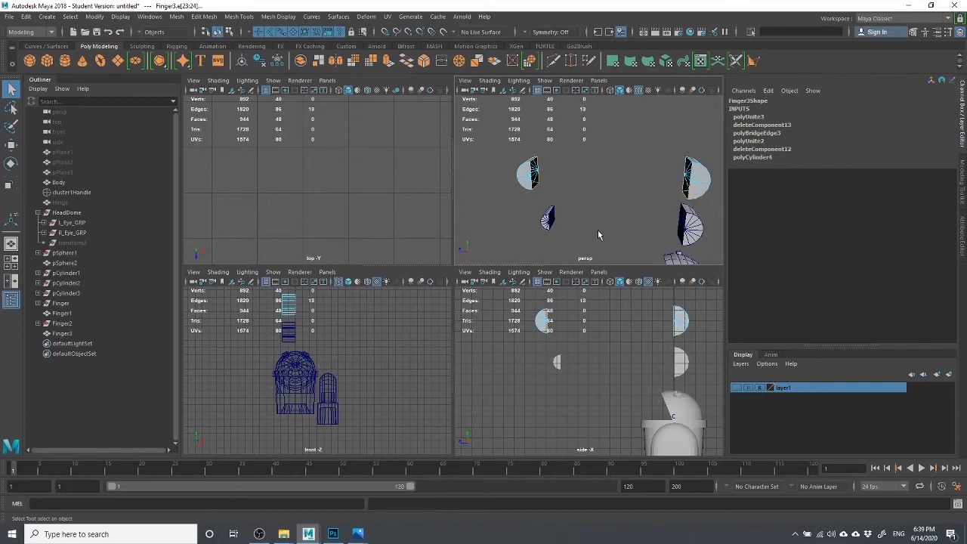
left_click(412, 67)
left_click_drag(675, 170, 434, 191, "alt")
scroll(631, 158, "down", 3)
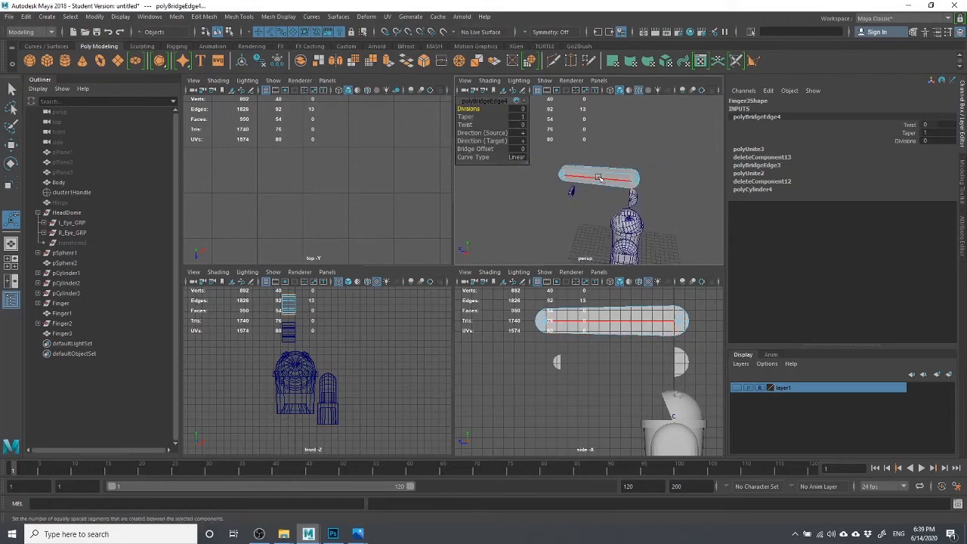
Inspect the bridged finger and delete the spare unbridged Finger1 mesh below it.
scroll(631, 158, "up", 5)
left_click_drag(631, 158, 650, 234, "alt")
scroll(570, 223, "down", 4)
scroll(535, 181, "up", 2)
key("space")
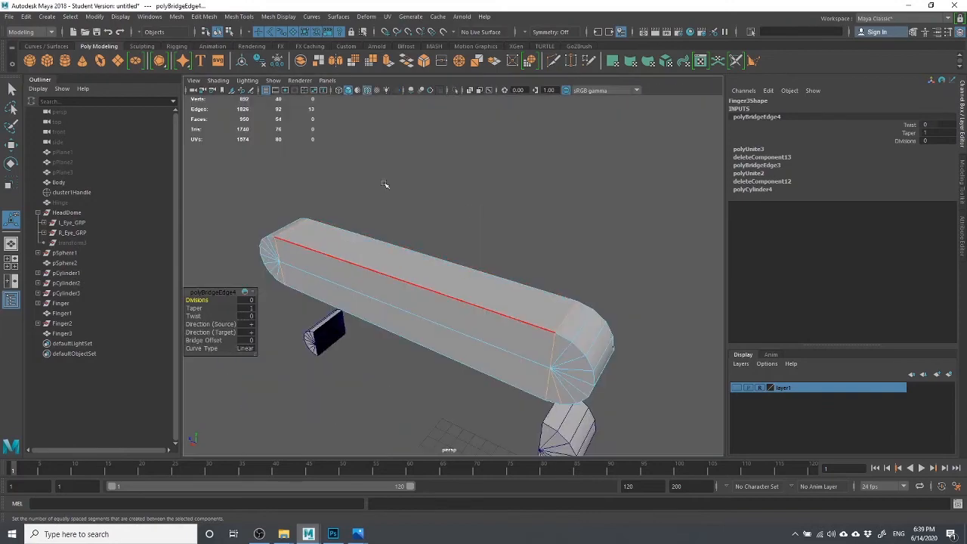
left_click_drag(349, 248, 439, 290, "alt")
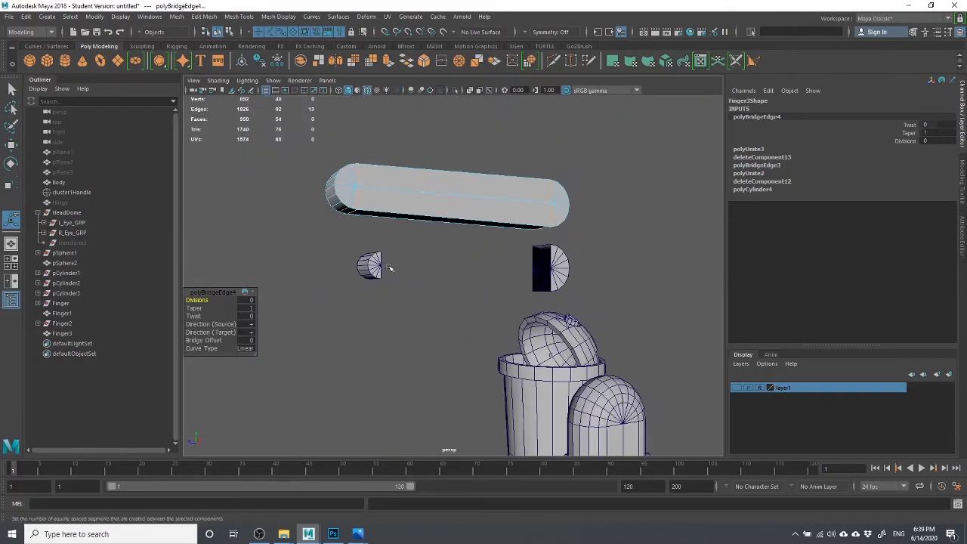
right_click_drag(389, 268, 434, 239)
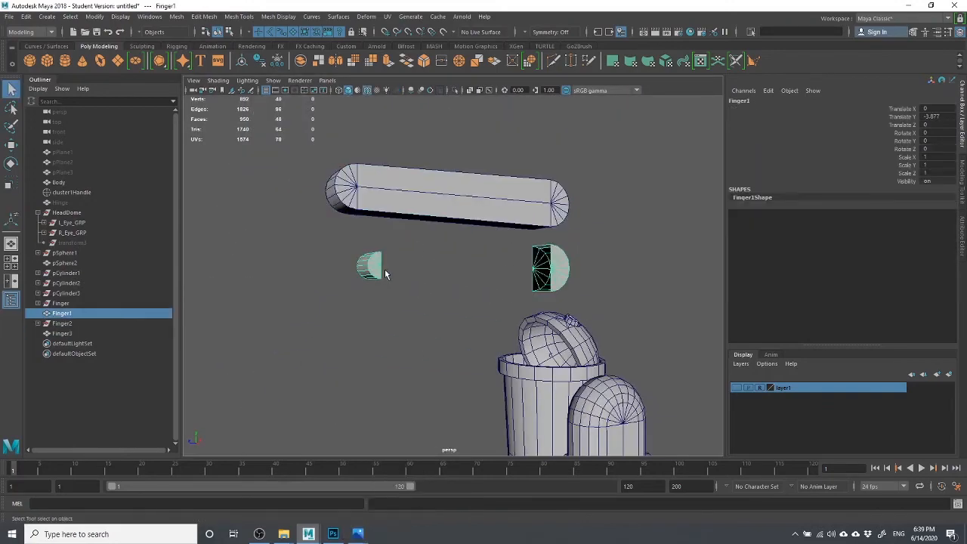
key("Delete")
Duplicate the bridged finger and move the copy down to a Translate Y of -6.248.
left_click(443, 215)
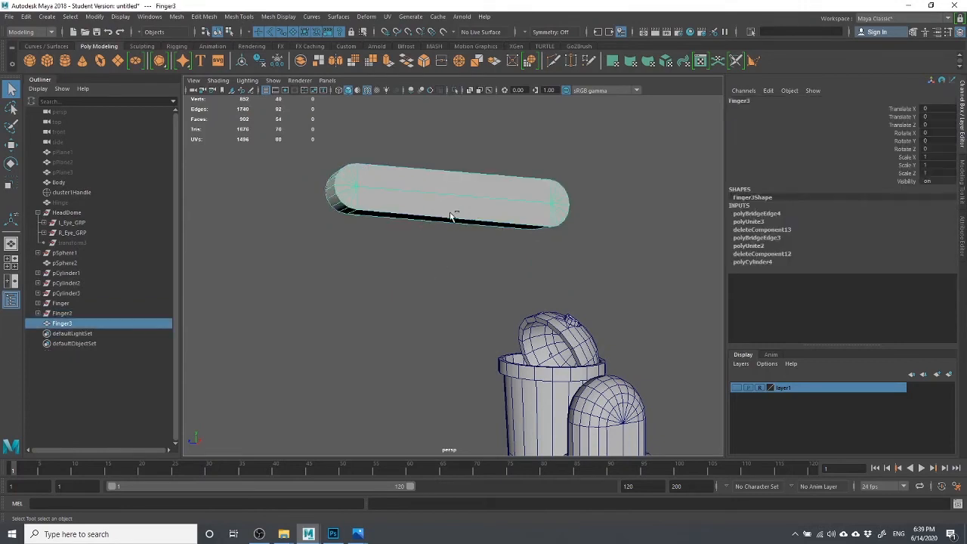
key("ctrl+d")
key("w")
left_click_drag(460, 113, 460, 225)
Delete the straight middle faces and the flat side faces of the lower copy, keeping only its two curved end strips.
right_click_drag(439, 256, 410, 275)
left_click_drag(410, 281, 466, 359)
key("Delete")
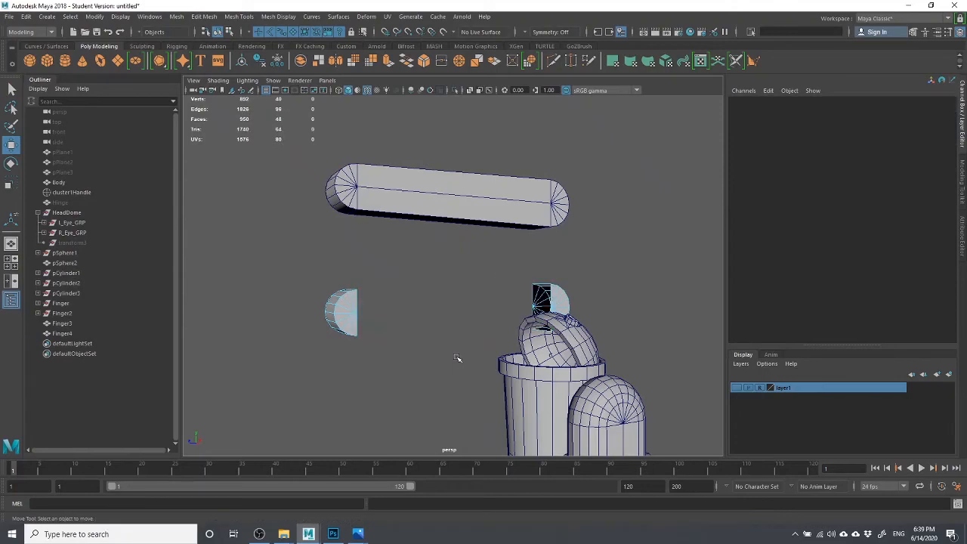
left_click_drag(424, 301, 464, 295, "alt")
left_click_drag(399, 306, 353, 315, "alt")
key("Delete")
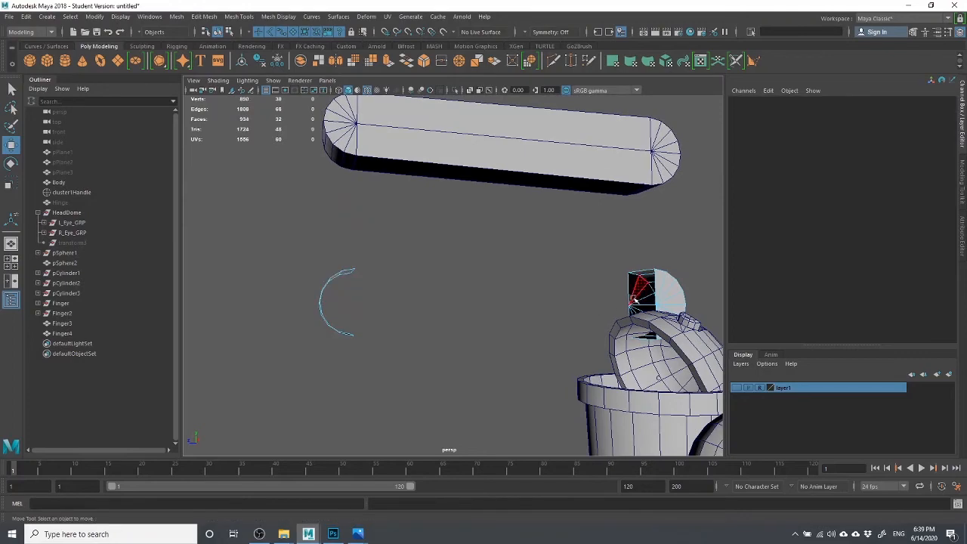
left_click_drag(637, 299, 564, 290, "alt")
key("Delete")
Bridge the upper end edges of the two curved strips.
right_click_drag(374, 214, 311, 252, "alt")
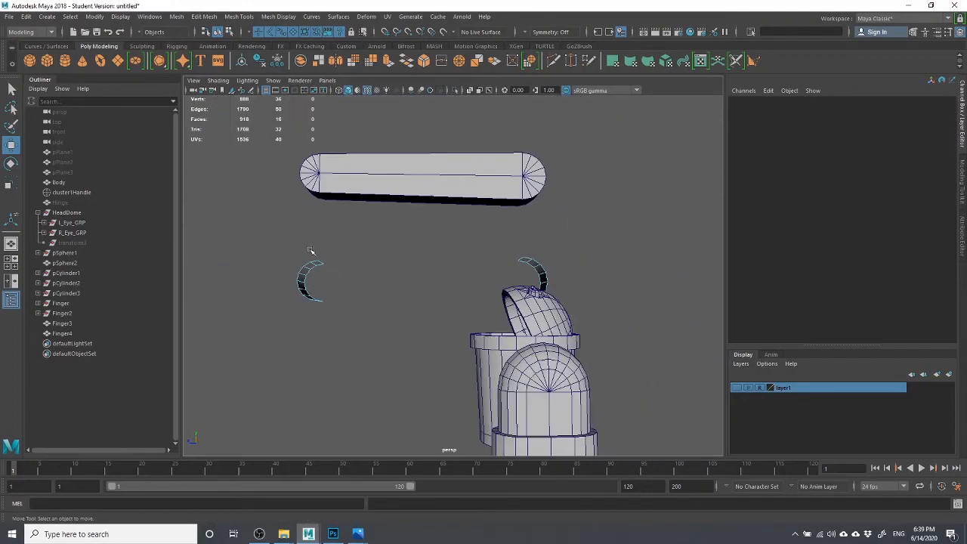
left_click_drag(311, 252, 313, 264, "alt")
right_click_drag(311, 241, 325, 203)
left_click(313, 242)
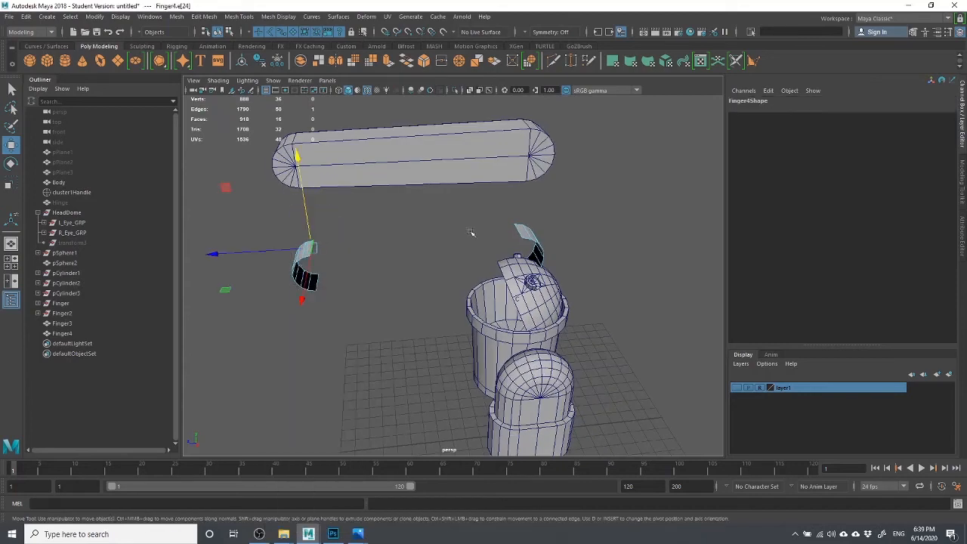
left_click(518, 229, "shift")
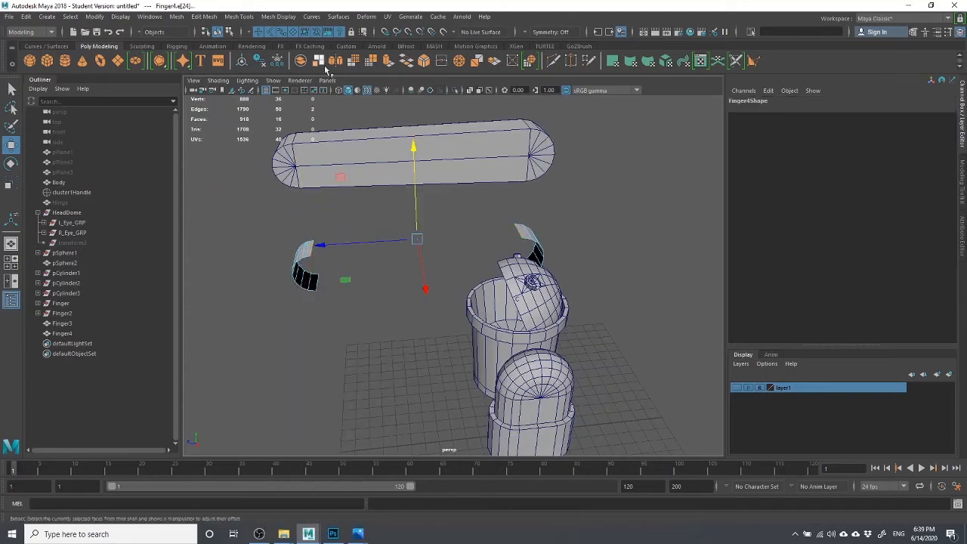
left_click(412, 62)
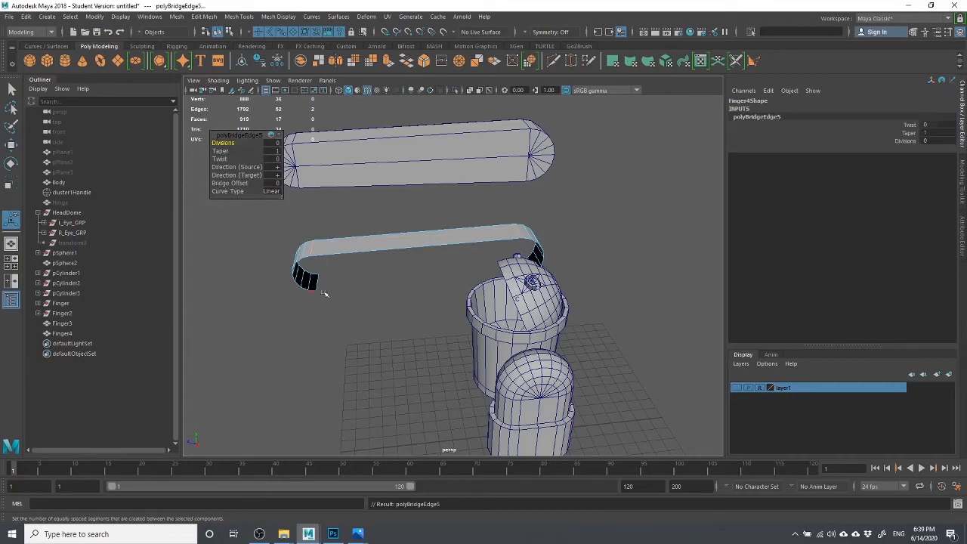
Bridge the lower end edges of the two curved strips to close the tread loop, and return to object selection.
left_click(489, 263)
mouse_move(533, 259)
left_mouse_down("alt")
mouse_move(566, 237)
mouse_move(542, 270)
left_mouse_up("alt")
scroll(508, 278, "up", 2)
left_click_drag(511, 309, 521, 217, "alt")
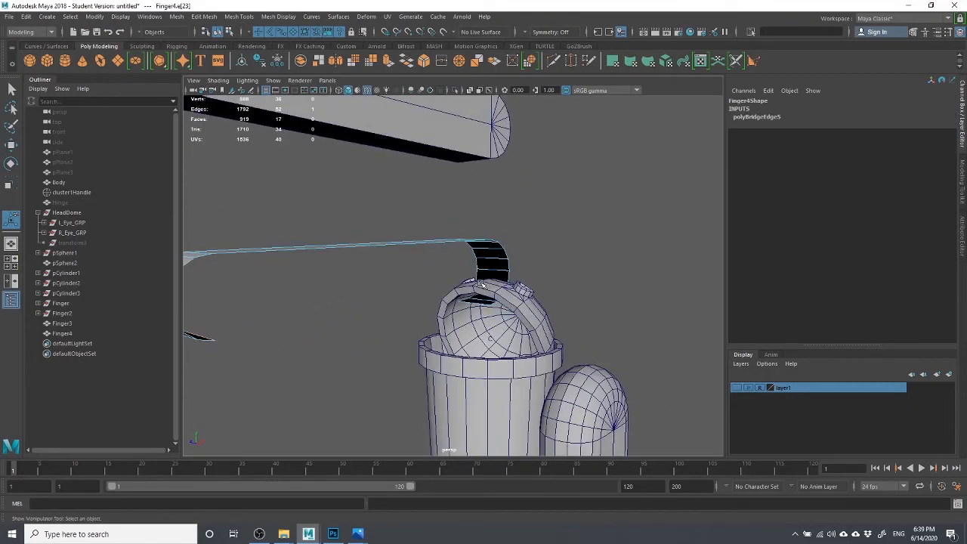
key("super+p")
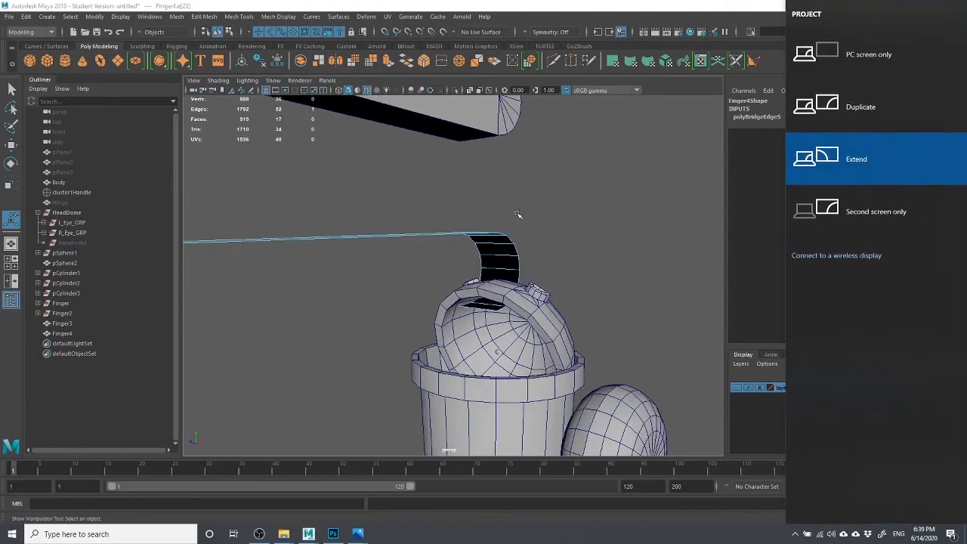
key("Escape")
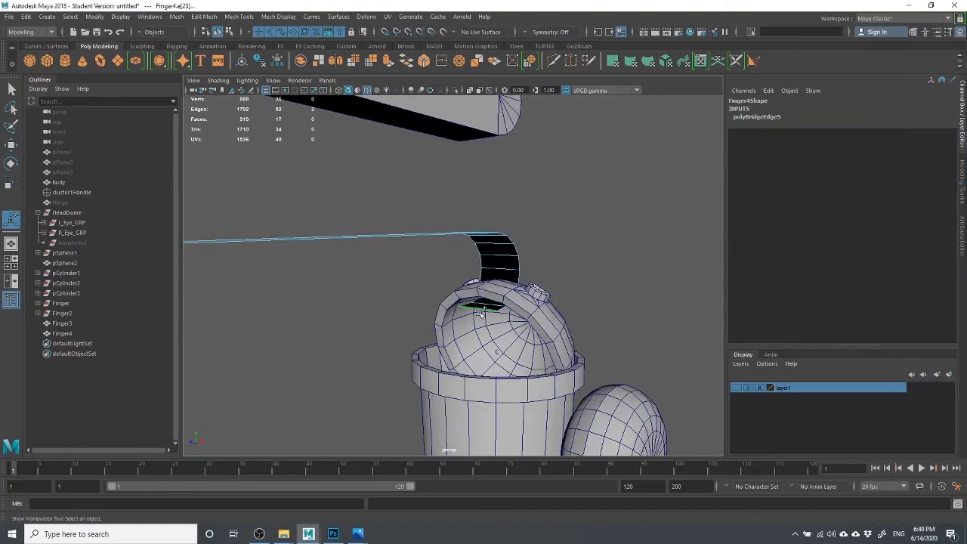
left_click_drag(482, 306, 489, 341, "alt")
left_click_drag(384, 361, 495, 341, "alt")
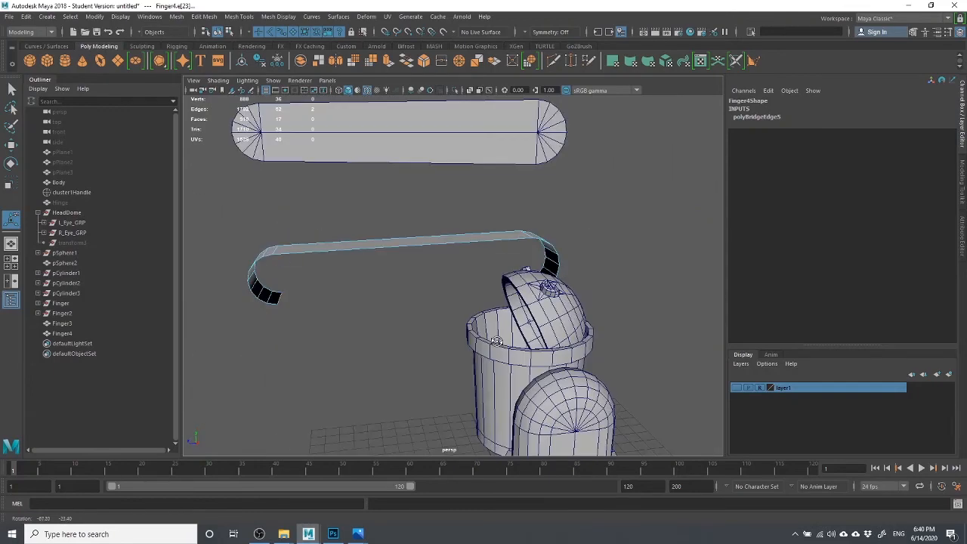
left_click(408, 60)
left_click_drag(427, 283, 425, 298, "alt")
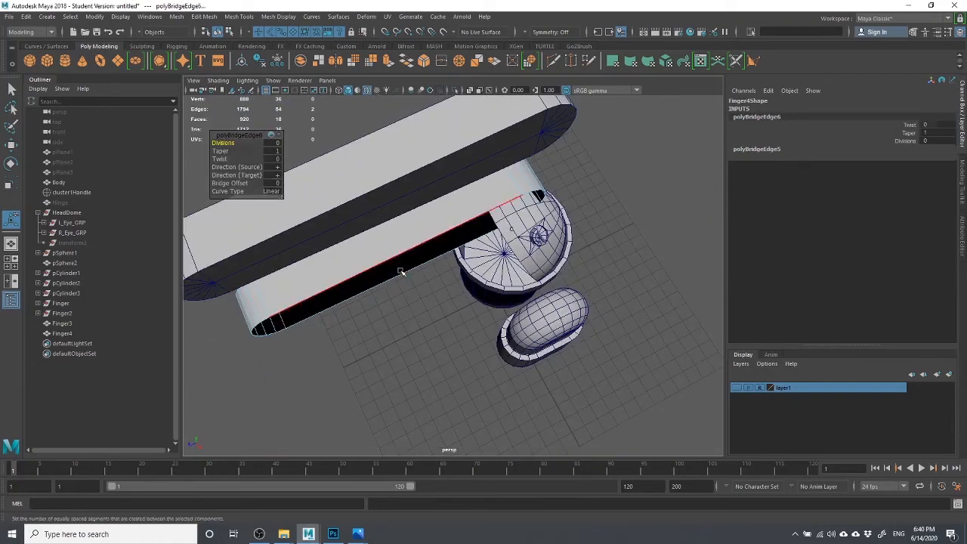
right_click(398, 244)
right_click_drag(377, 298, 361, 243)
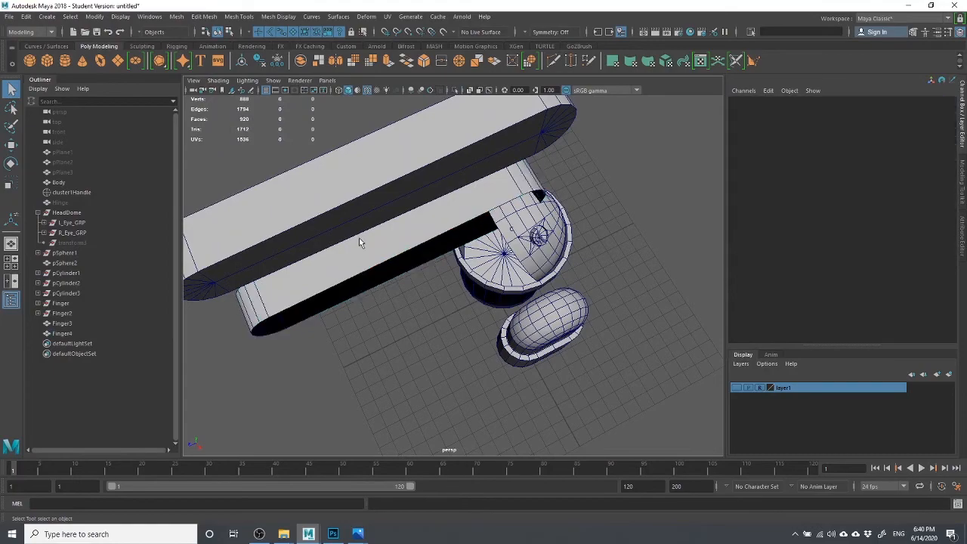
Select the closed tread strip and examine it from several angles against the solid finger and the body.
left_click_drag(391, 281, 423, 233, "alt")
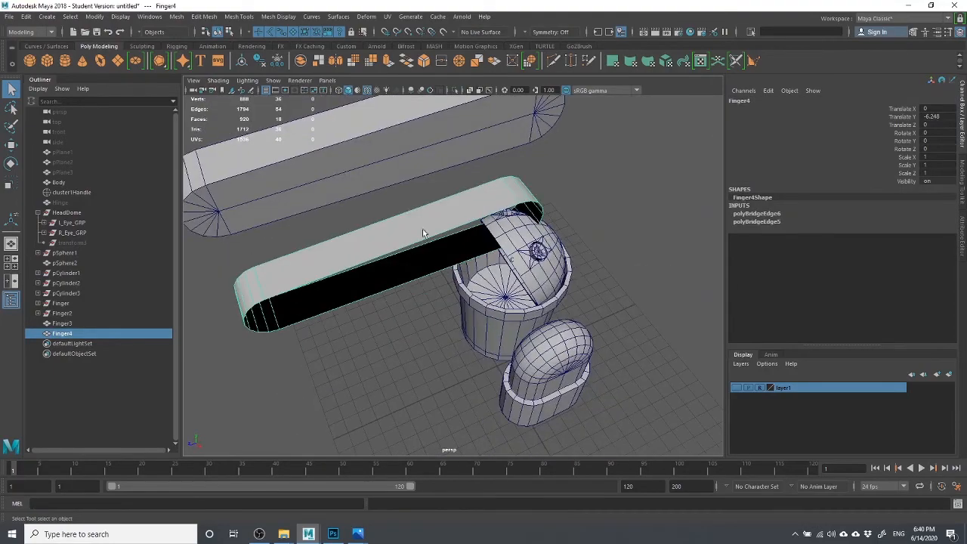
left_click(440, 196)
left_click(435, 209)
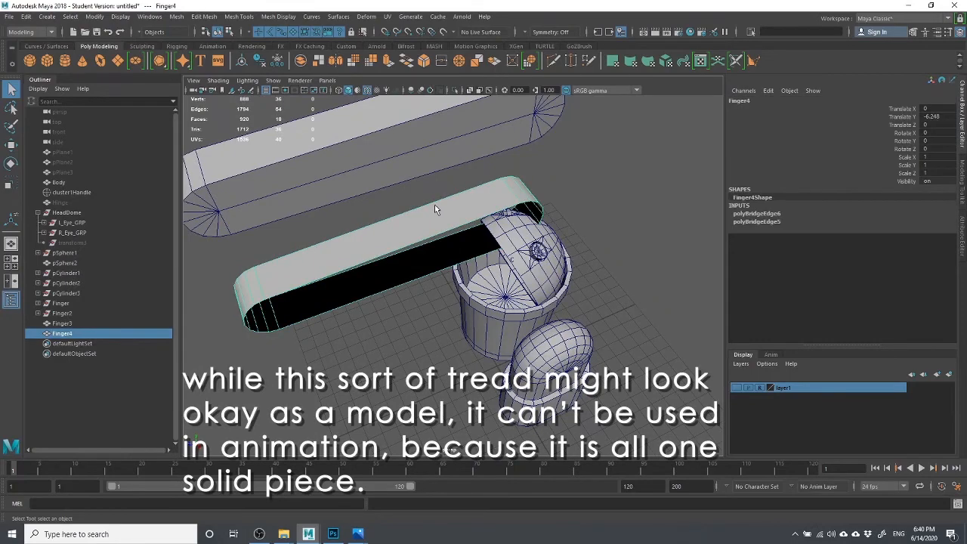
left_click_drag(434, 210, 442, 283, "alt")
scroll(393, 292, "up", 3)
scroll(393, 292, "down", 5)
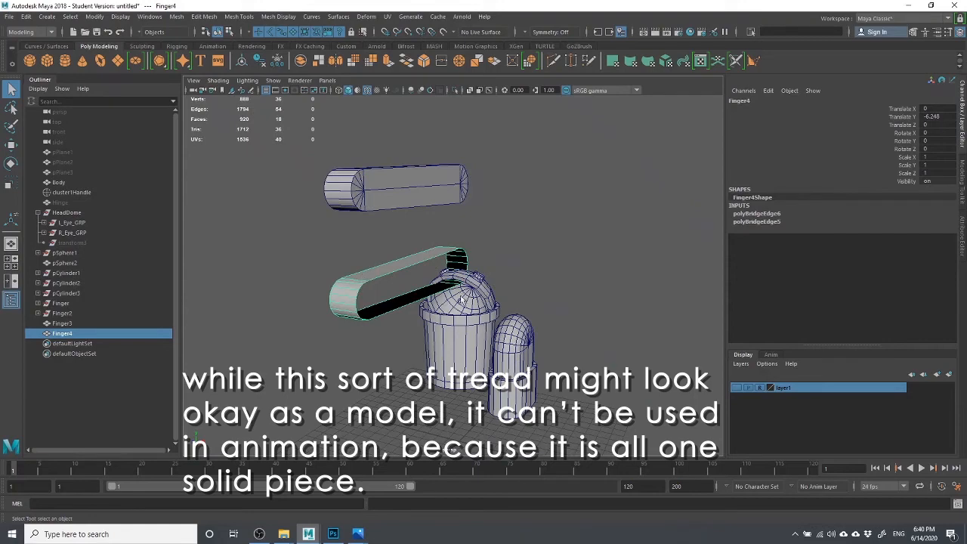
Delete the hollow tread strip below the solid finger.
left_click_drag(417, 258, 362, 264, "alt")
left_click(349, 219)
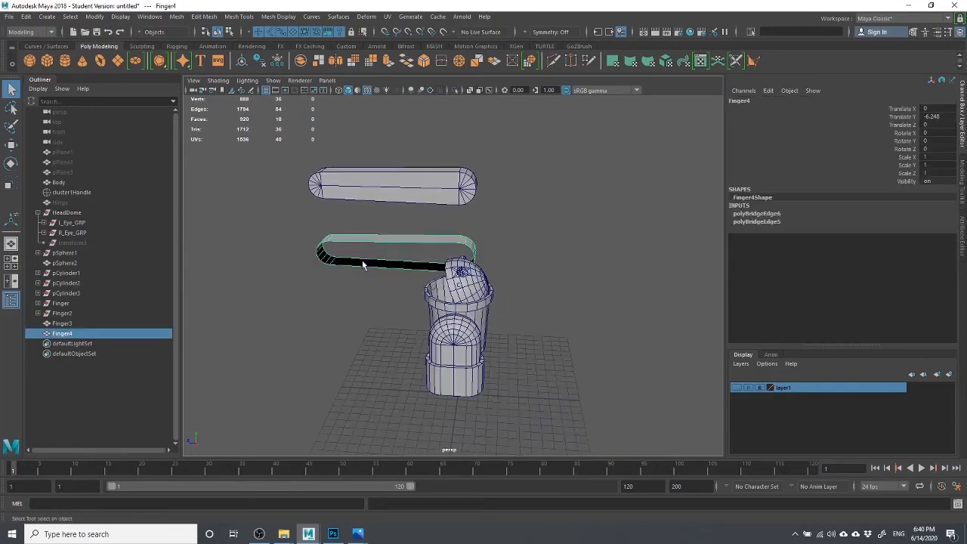
key("Delete")
left_click_drag(377, 179, 390, 195, "alt")
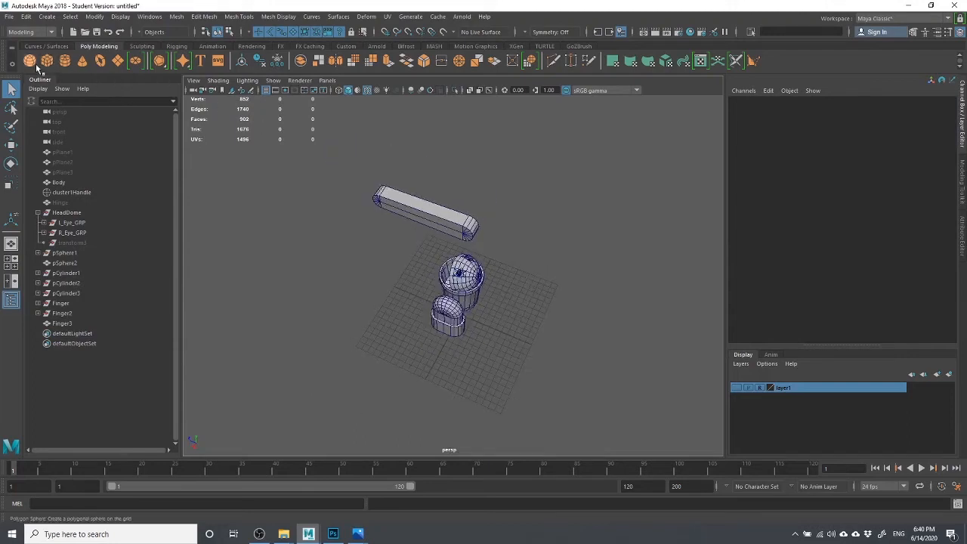
Create a cluster from the two centre vertices on opposite sides of the solid finger's rounded end nearest the body.
left_click(390, 191)
key("w")
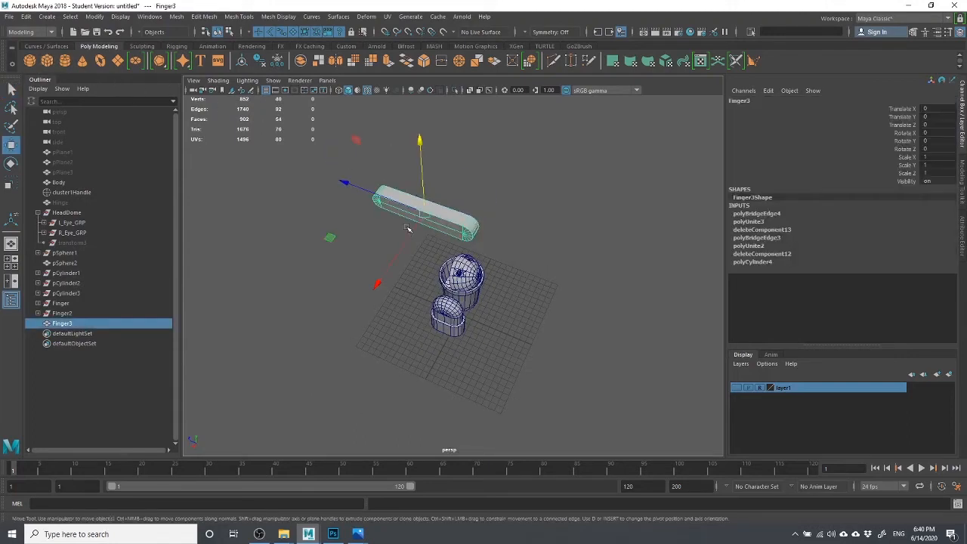
left_click(492, 217)
scroll(499, 216, "up", 2)
left_click(421, 210)
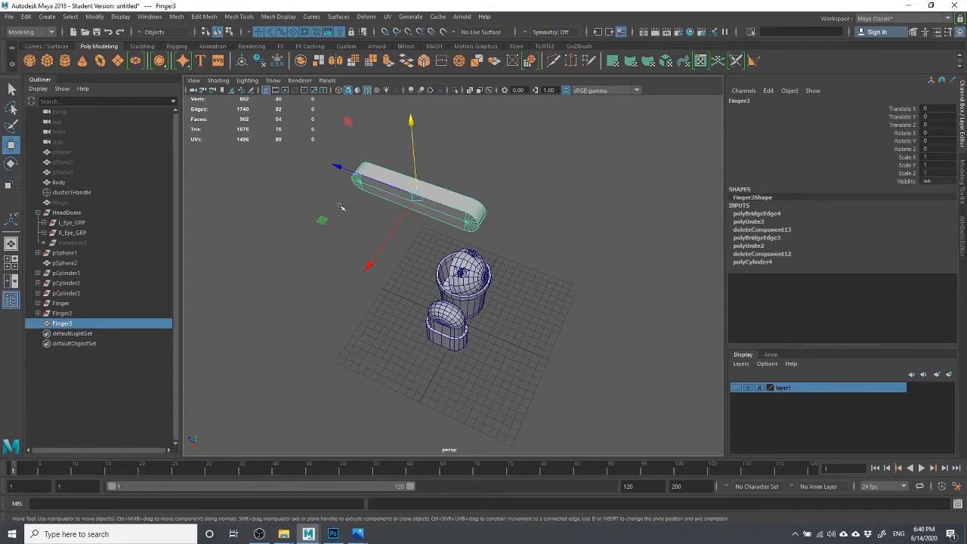
right_click_drag(341, 208, 281, 184)
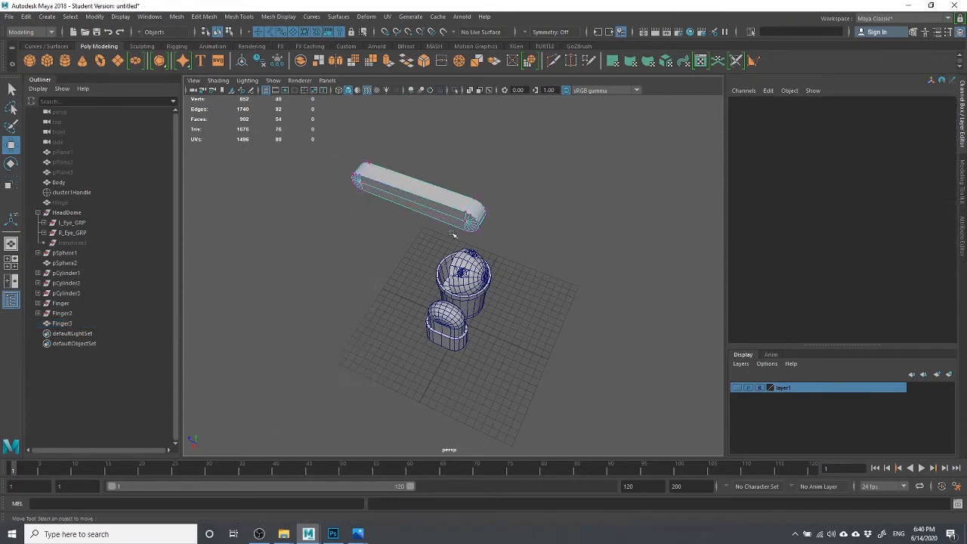
key("q")
left_click(474, 229)
left_click_drag(476, 230, 422, 207, "alt")
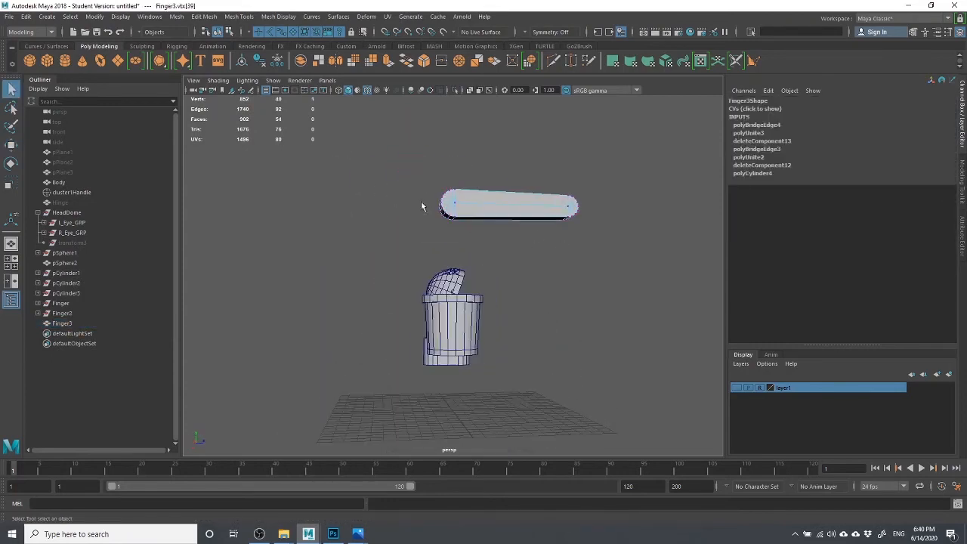
left_click_drag(330, 241, 531, 244, "alt")
scroll(531, 243, "up", 4)
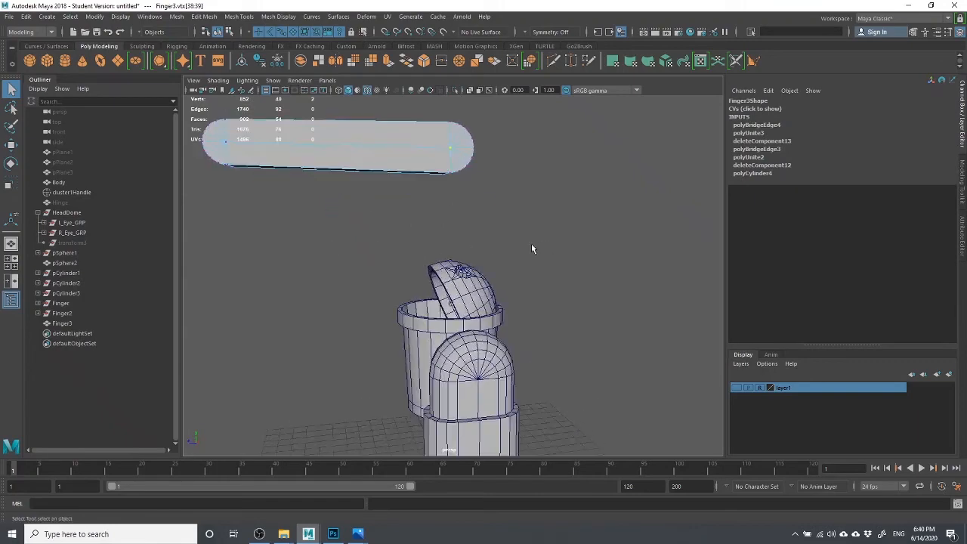
left_click(367, 16)
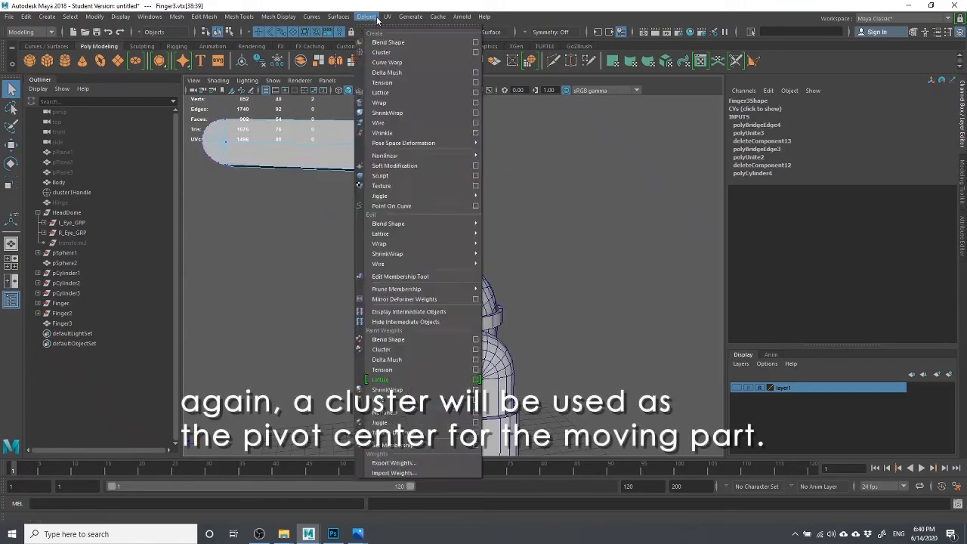
left_click(367, 16)
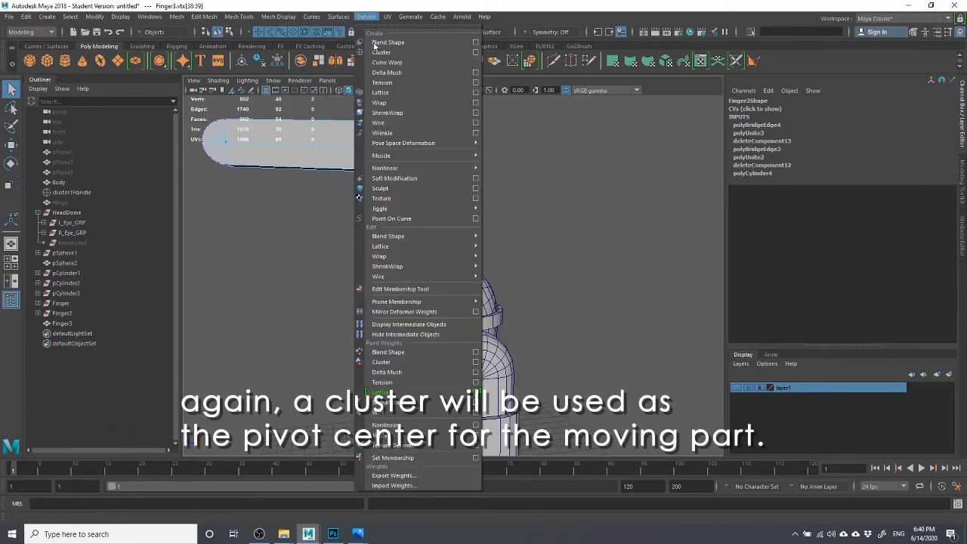
left_click(380, 53)
left_click_drag(451, 154, 443, 294, "alt")
key("w")
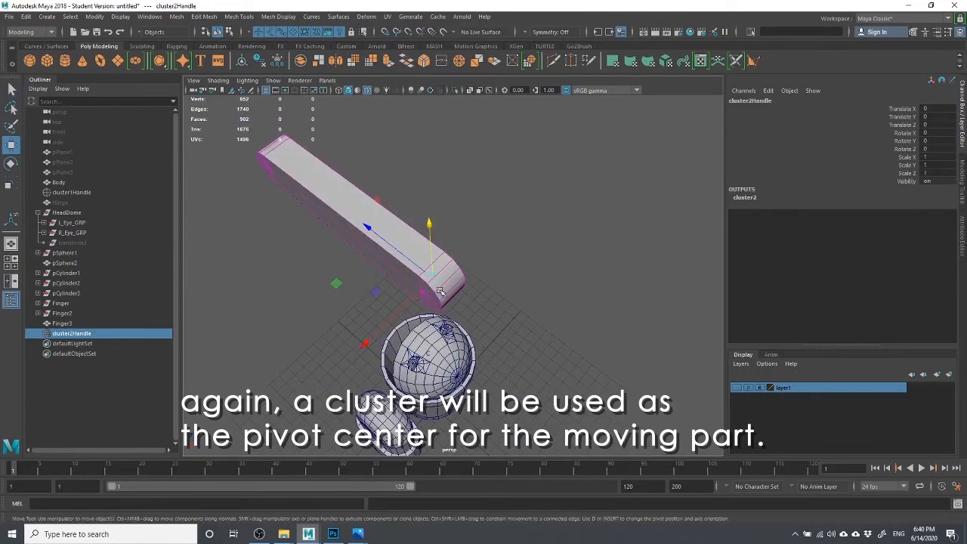
Move the solid finger's pivot along its length to its rounded end and snap it to the cluster there.
right_click_drag(443, 294, 503, 297, "alt")
left_click(502, 297)
left_click(445, 294)
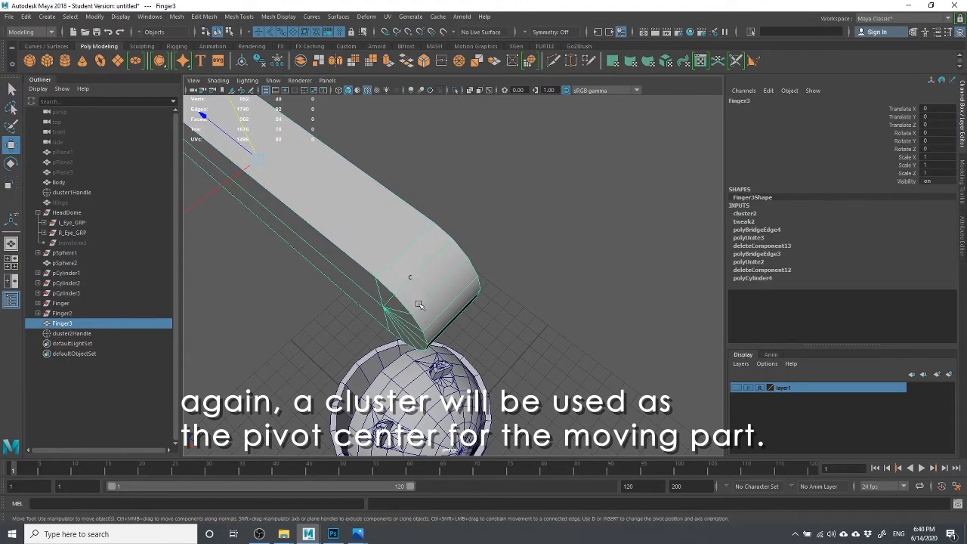
left_click_drag(412, 275, 415, 279)
left_click(509, 298)
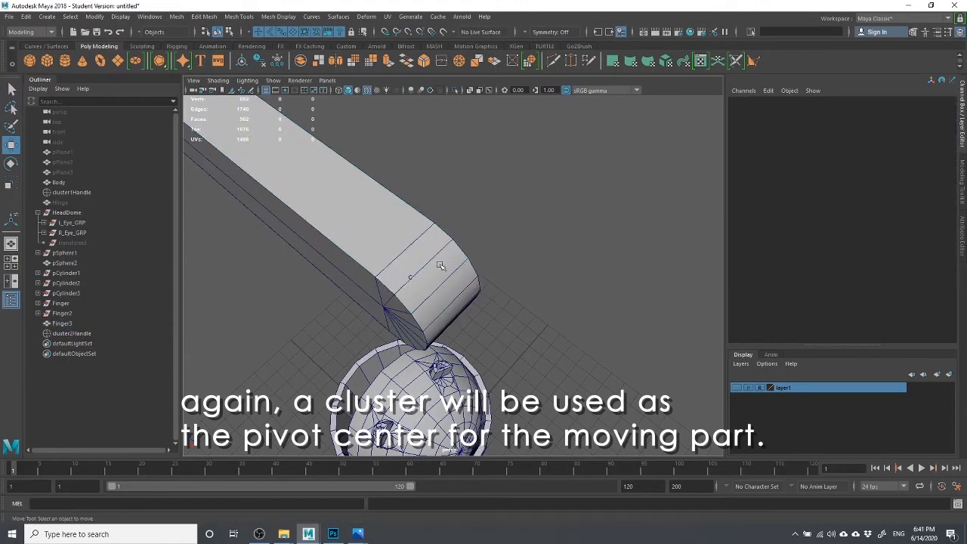
left_click(354, 202)
scroll(367, 202, "down", 2)
scroll(369, 202, "down", 1)
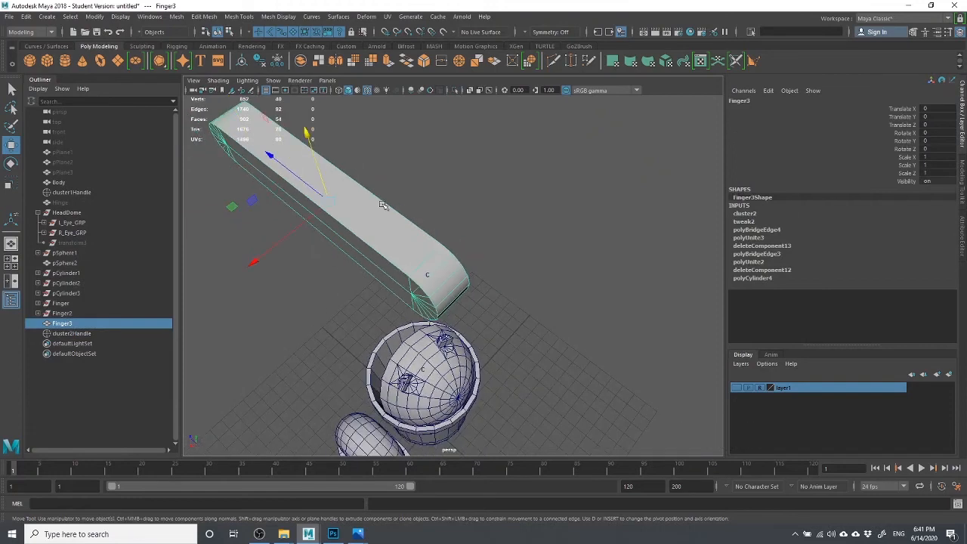
key("d")
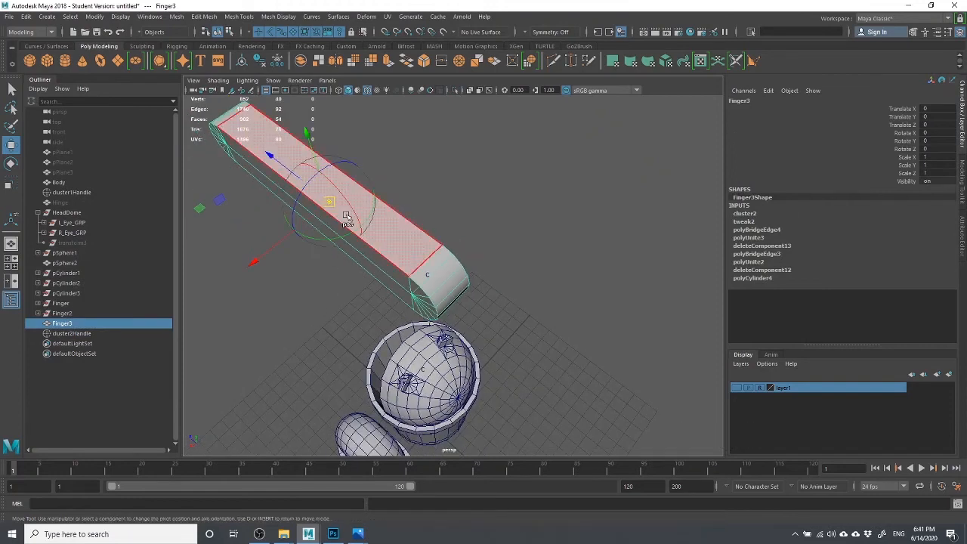
left_click_drag(272, 158, 355, 231)
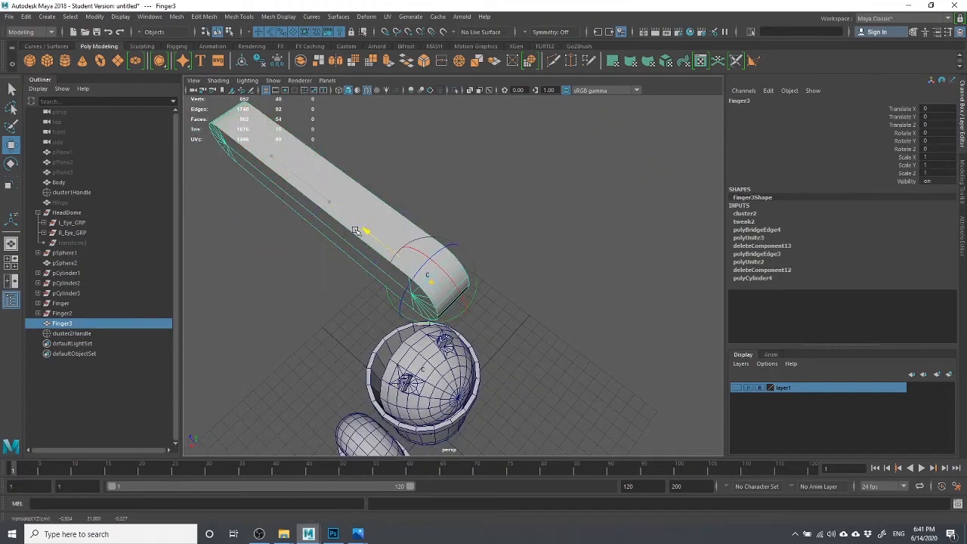
scroll(423, 276, "up", 4)
left_click_drag(523, 284, 434, 268, "alt")
key("v")
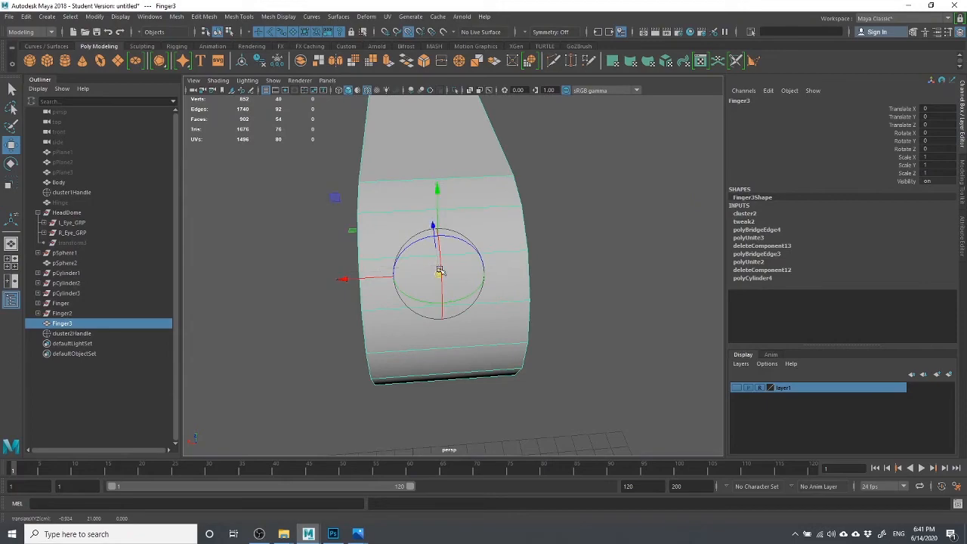
left_click_drag(505, 280, 556, 289, "alt")
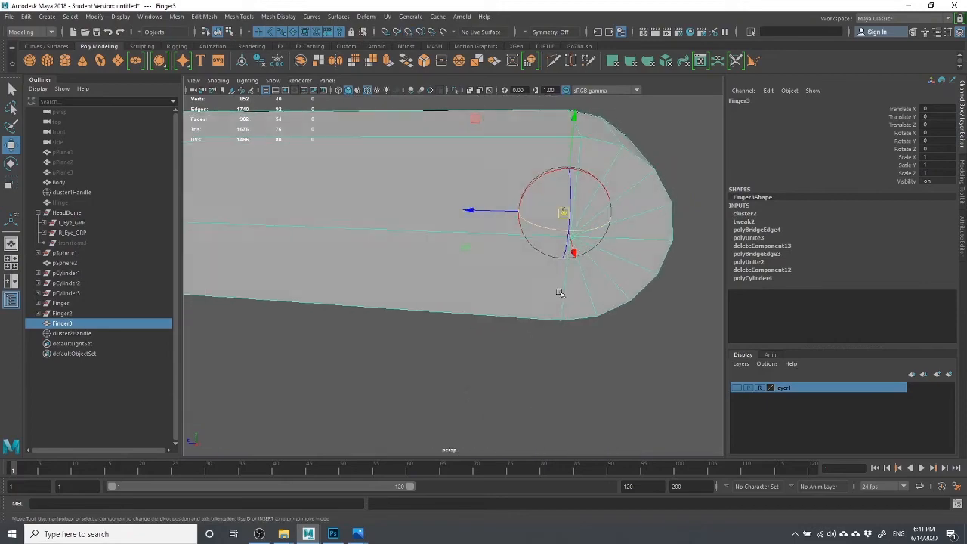
Test the finger's rotation about its repositioned pivot, and undo the rotation.
key("f")
key("e")
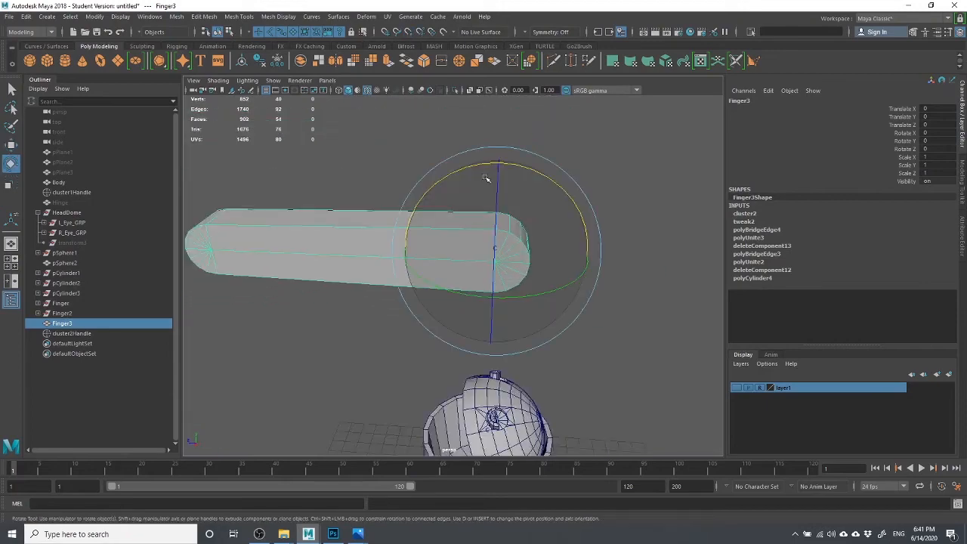
left_click_drag(541, 181, 551, 263)
key("ctrl+z")
scroll(536, 324, "down", 5)
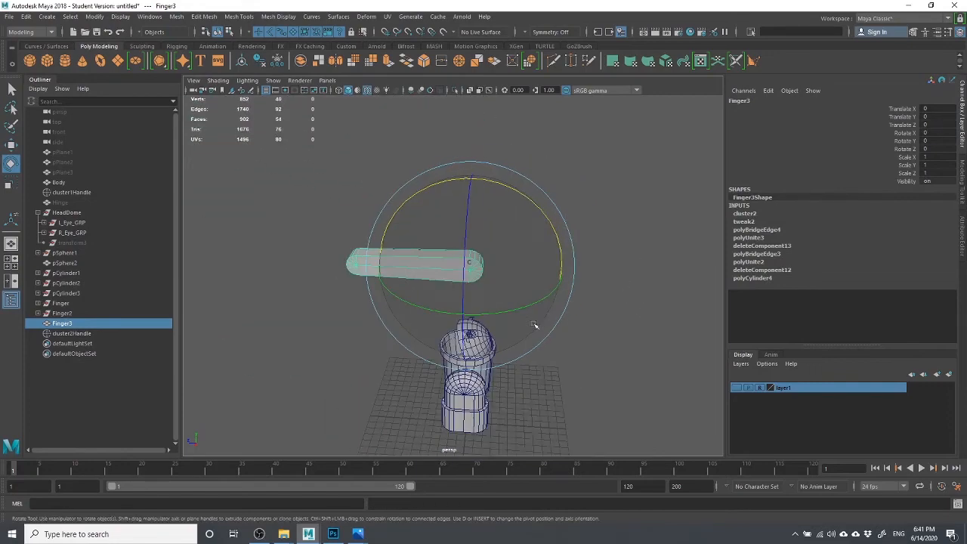
left_click(586, 300)
Duplicate the finger and move the copy 12.378 along Z so its rounded end overlaps the original's far end.
left_click(363, 262)
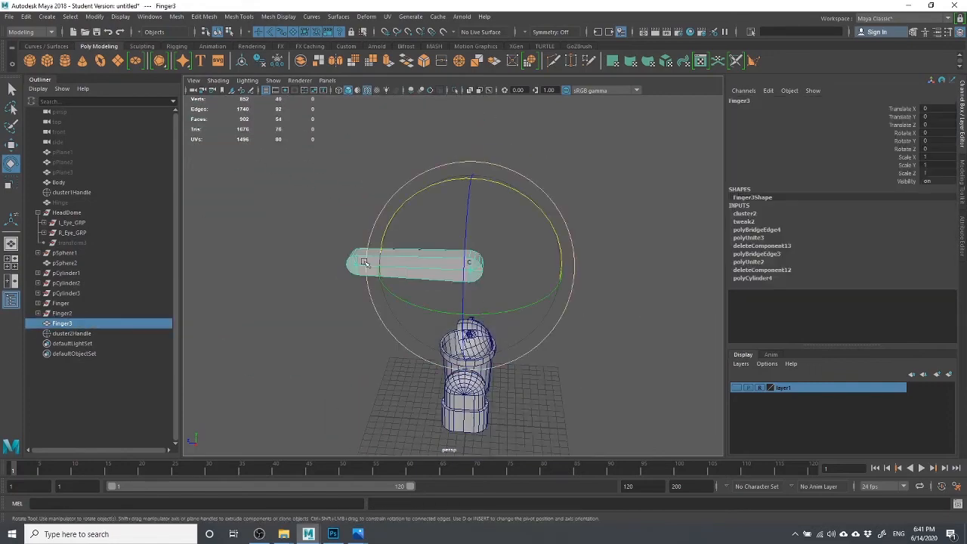
key("ctrl+d")
key("w")
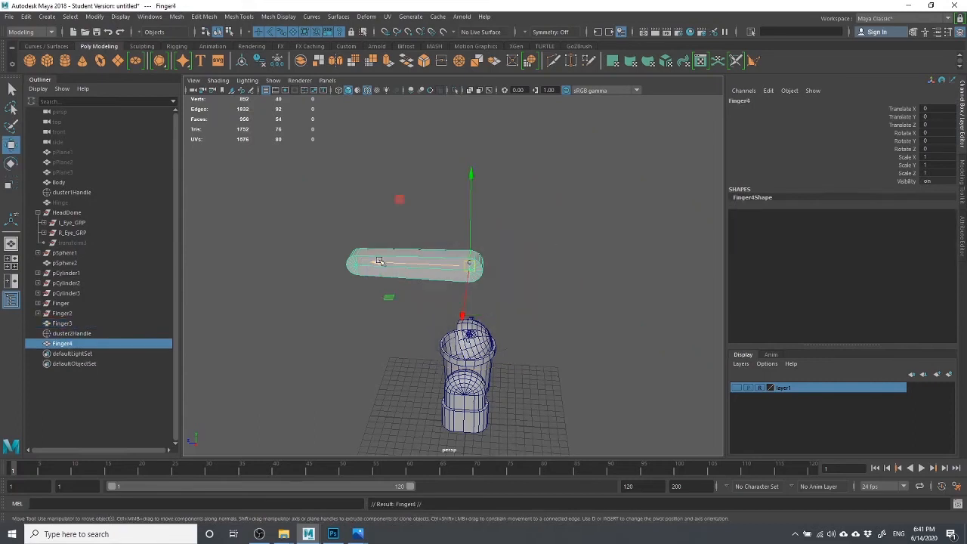
left_click_drag(380, 260, 273, 247)
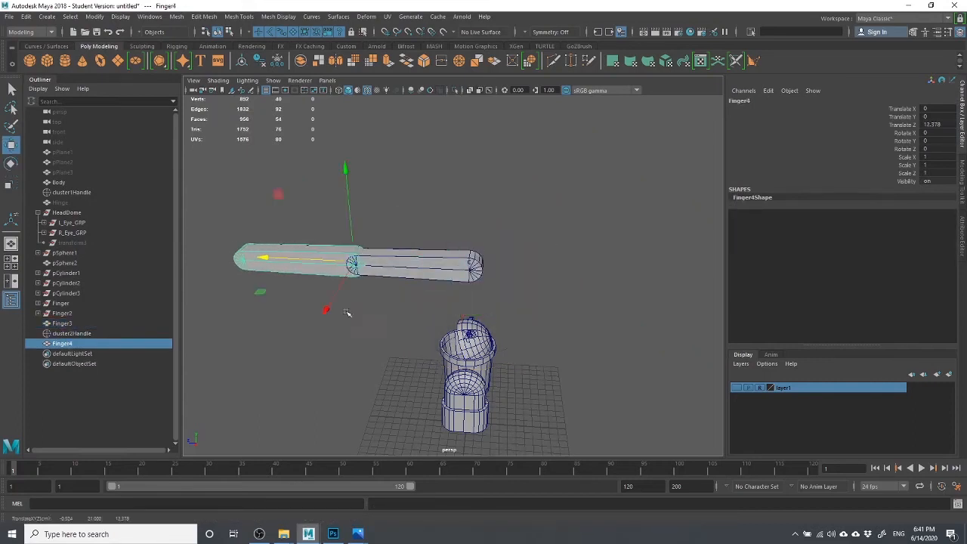
Widen the duplicated finger to a scale of 1.455 along X around the original's end.
left_click_drag(347, 312, 350, 291, "alt")
right_click_drag(349, 292, 427, 285, "alt")
left_click_drag(427, 284, 285, 232, "alt")
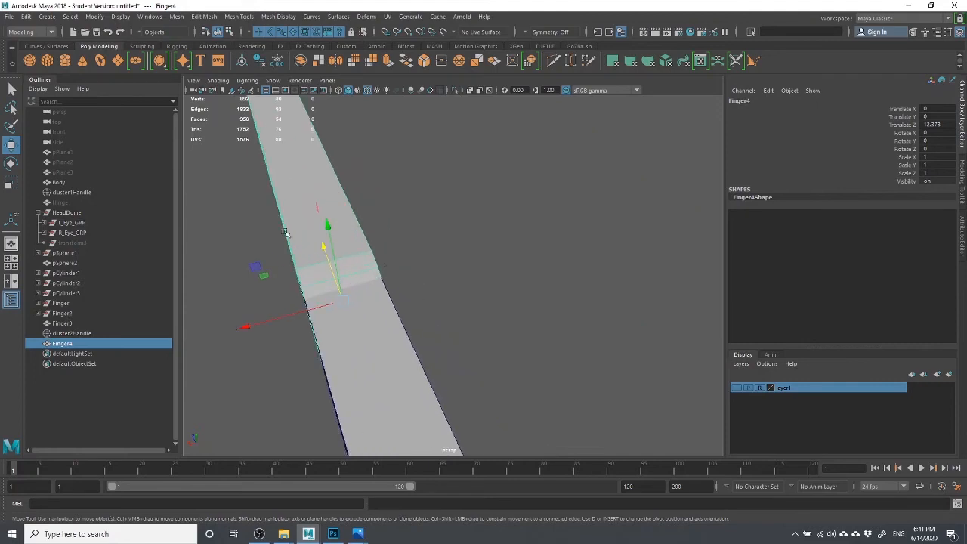
left_click_drag(245, 325, 209, 325)
key("ctrl+z")
key("r")
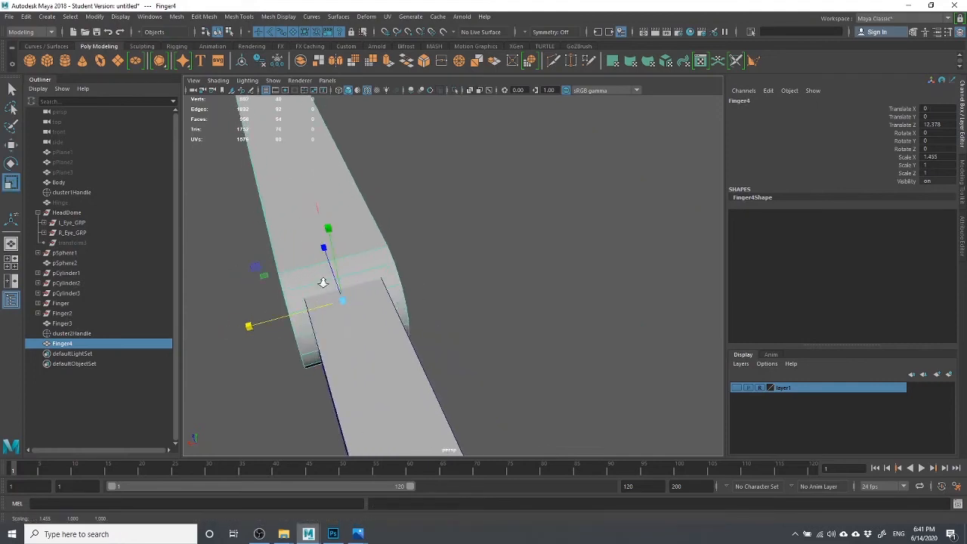
scroll(325, 282, "down", 3)
left_click(484, 270)
left_click(388, 244)
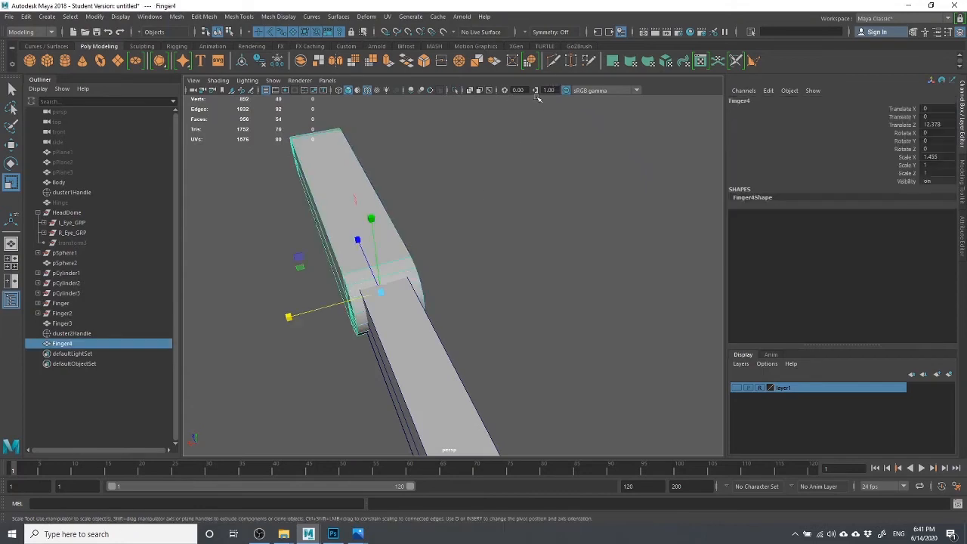
Insert two edge loops around the wider finger, in line with the two sides of the narrower finger.
left_click(553, 61)
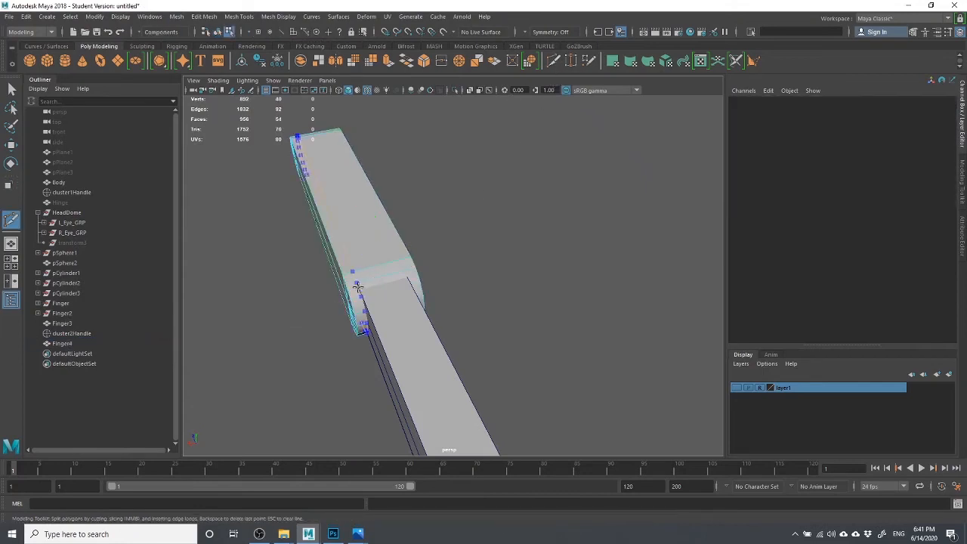
left_click(357, 287, "ctrl")
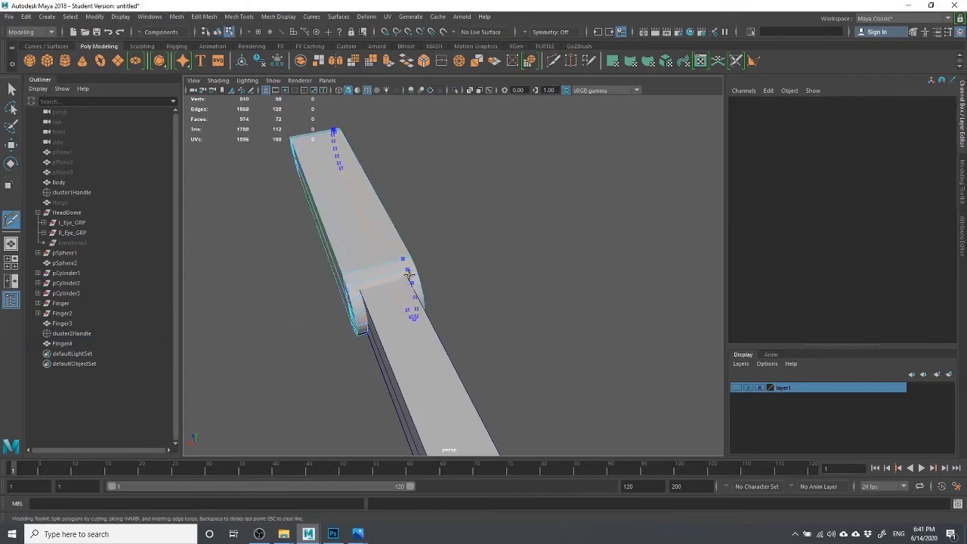
left_click_drag(504, 286, 414, 303, "alt")
key("w")
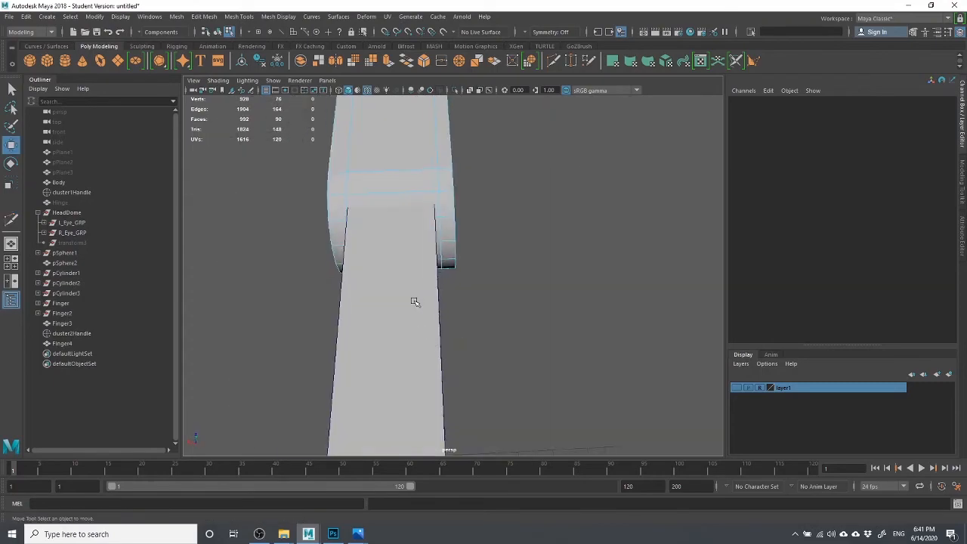
Delete the curved end faces between the two edge loops of the wider finger, keeping its long flat middle faces.
left_click_drag(389, 200, 396, 202)
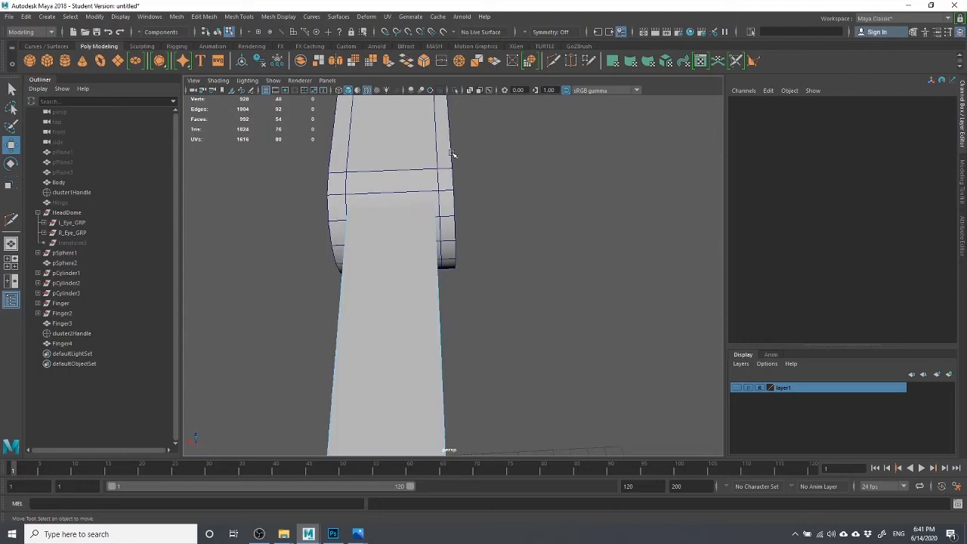
right_click_drag(453, 156, 470, 133)
right_click_drag(551, 245, 511, 284)
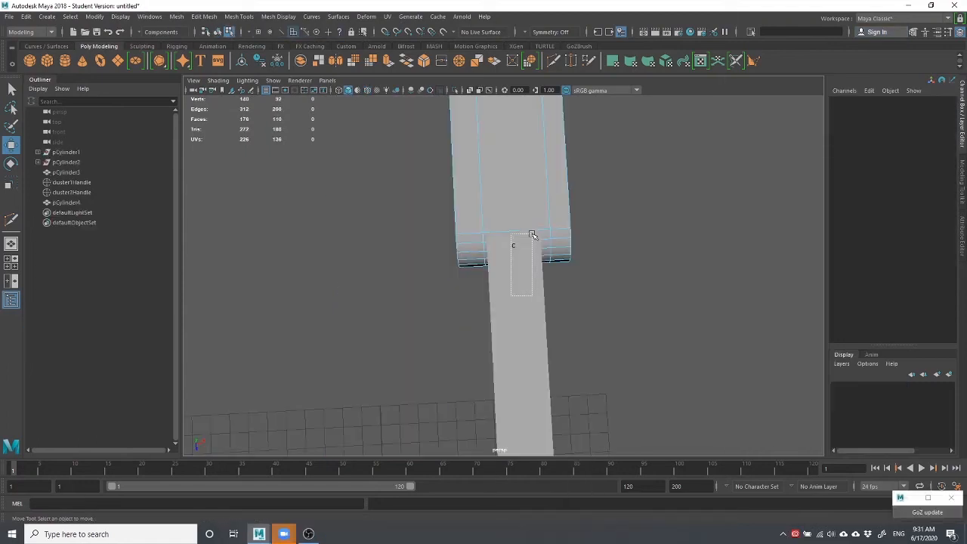
left_click_drag(533, 235, 533, 235)
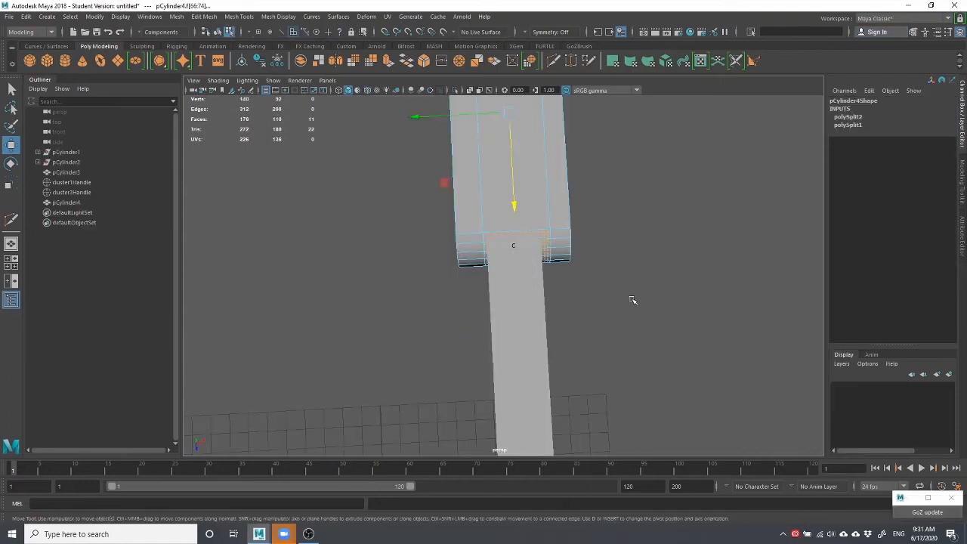
left_click_drag(666, 328, 671, 205, "alt")
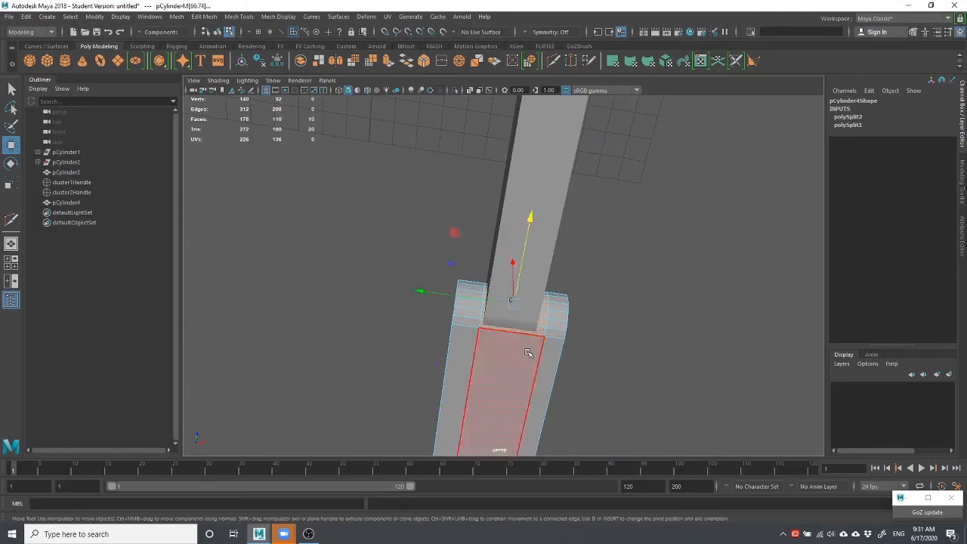
key("Delete")
left_click_drag(631, 256, 608, 265, "alt")
Bridge the upper and lower open edges at the back of the wider finger's notch, and return to object selection.
right_click_drag(609, 261, 599, 233)
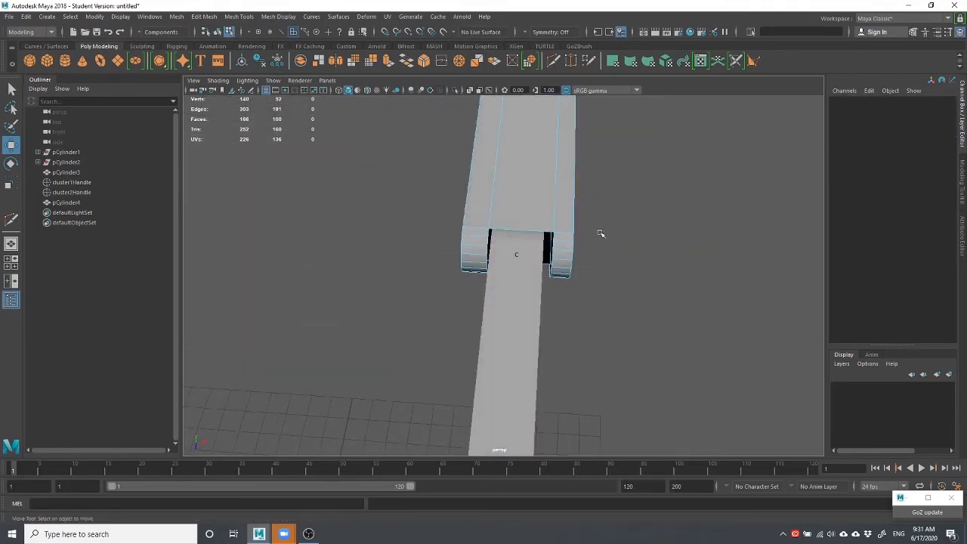
left_click(520, 231)
key("q")
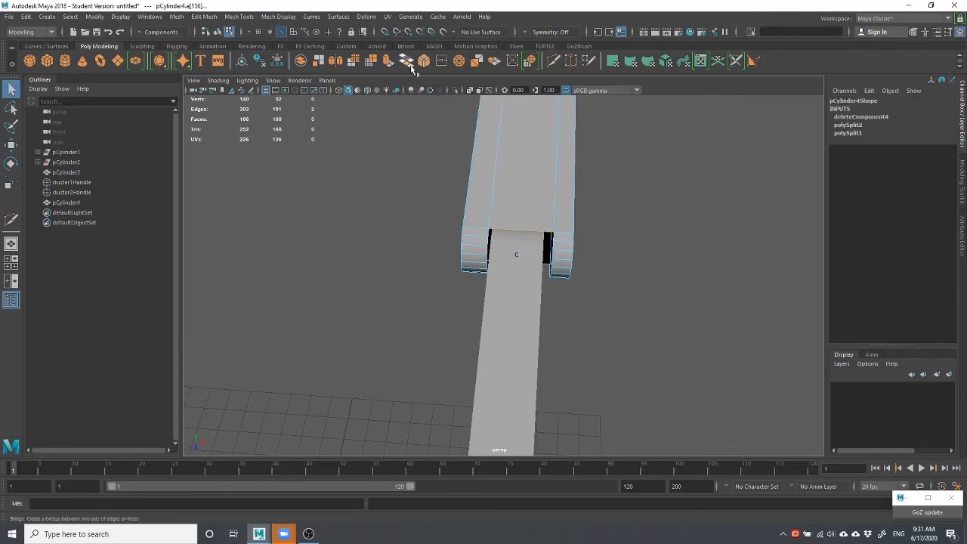
left_click(405, 60)
left_click_drag(596, 264, 595, 238, "alt")
right_click_drag(548, 227, 597, 204)
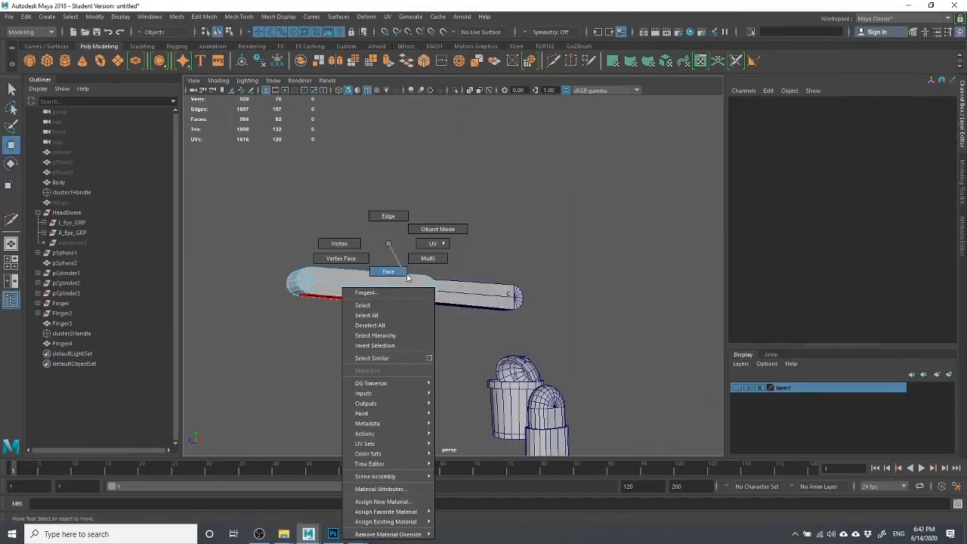
Test the hinge by rotating the wider finger around its notched end, and undo the rotation.
right_click_drag(384, 259, 441, 239)
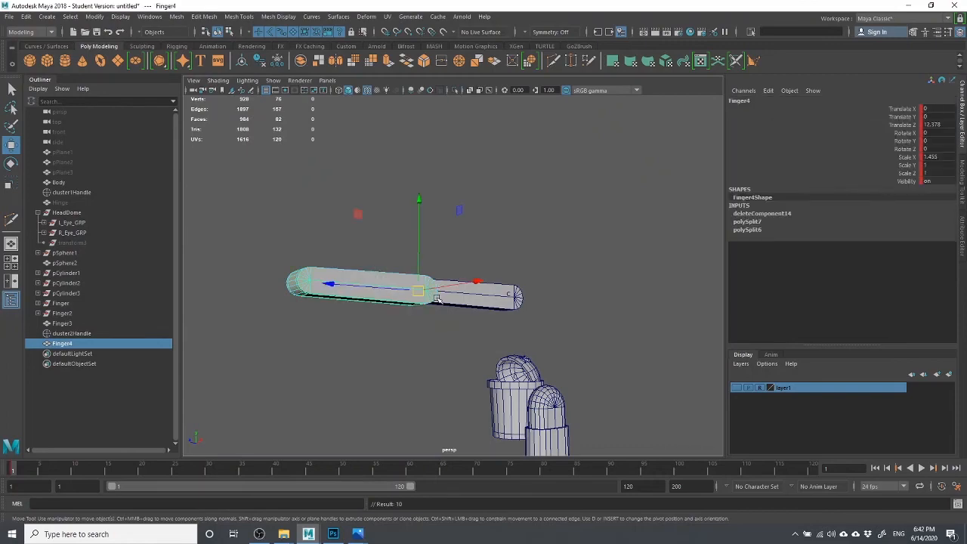
left_click_drag(434, 300, 323, 291, "alt")
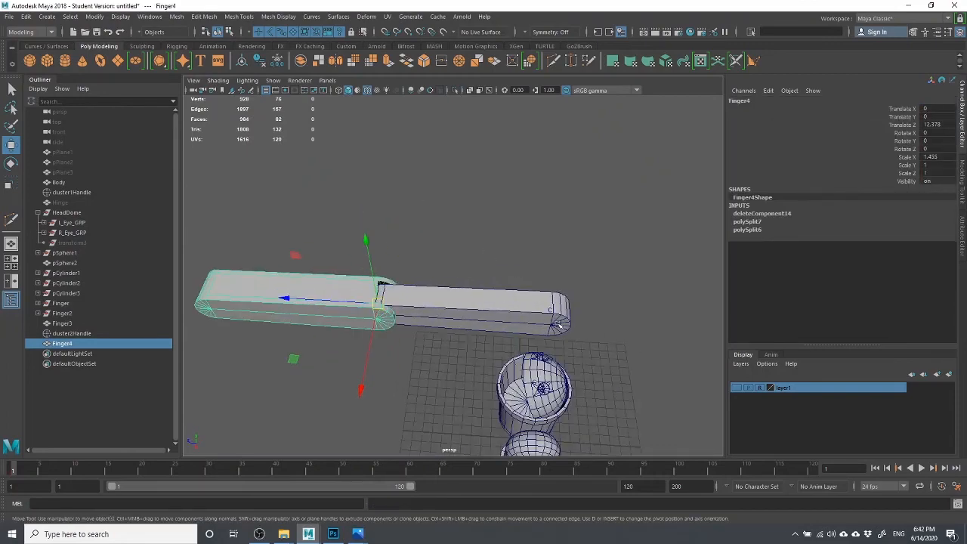
left_click(332, 379)
left_click(258, 318)
key("e")
left_click_drag(426, 262, 388, 241)
scroll(401, 246, "up", 4)
key("ctrl+z")
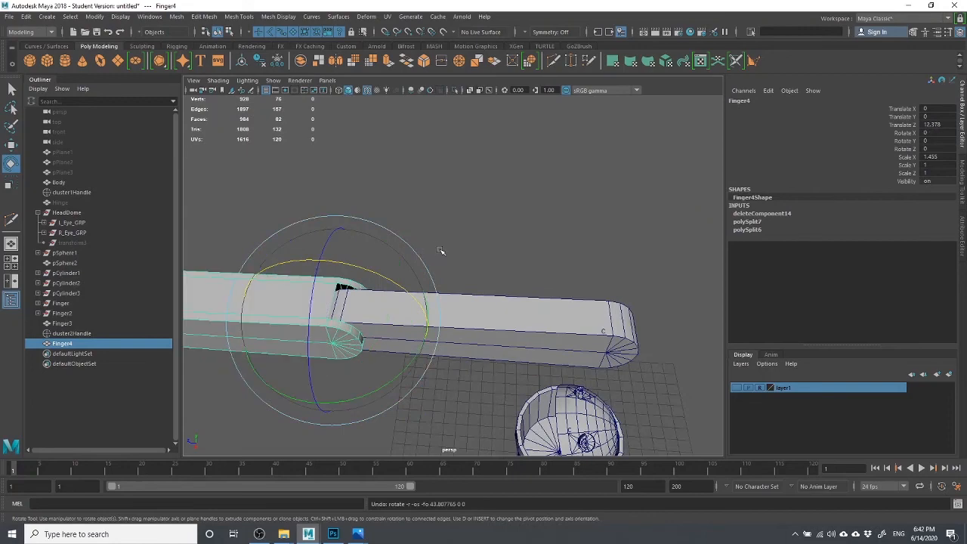
Close the back wall of the wider finger's notch by bridging its upper and lower open edges, and return to object selection.
scroll(461, 249, "up", 4)
left_click_drag(529, 235, 648, 176, "alt")
left_click(647, 177)
left_click(495, 222)
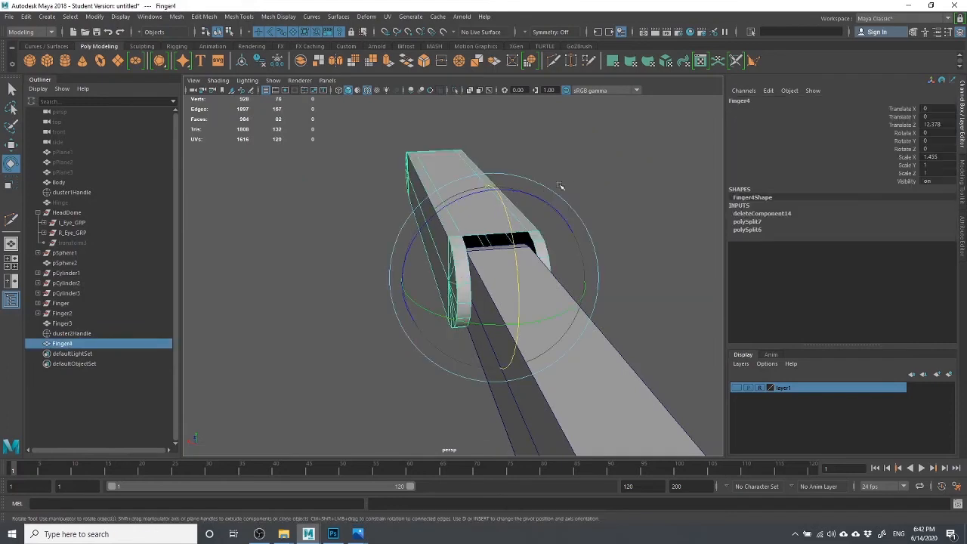
right_click_drag(569, 181, 566, 148)
left_click(482, 235)
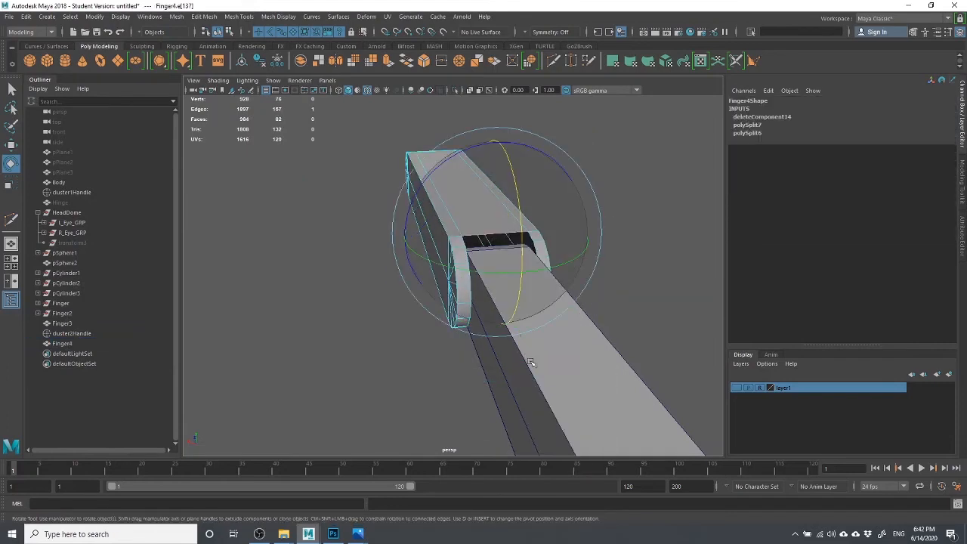
key("4")
key("q")
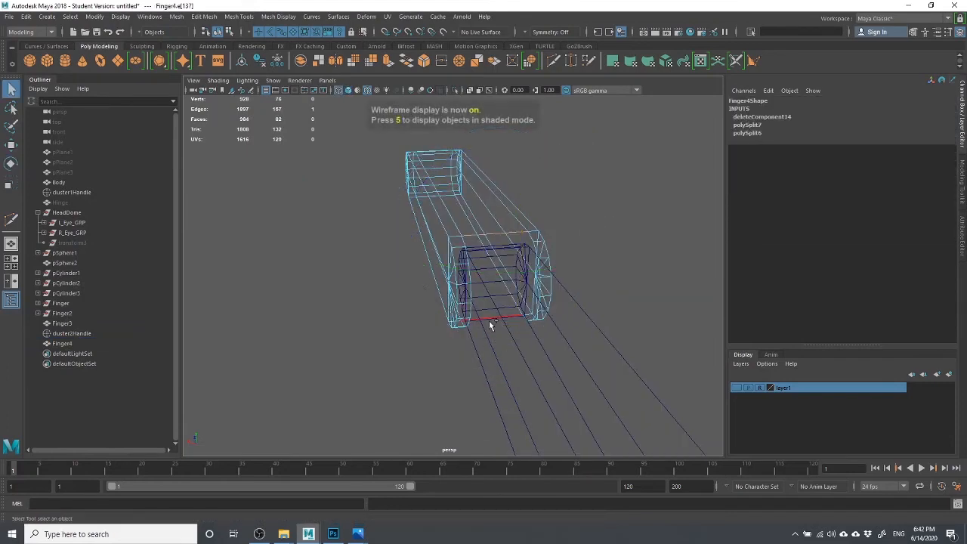
left_click(461, 247, "shift")
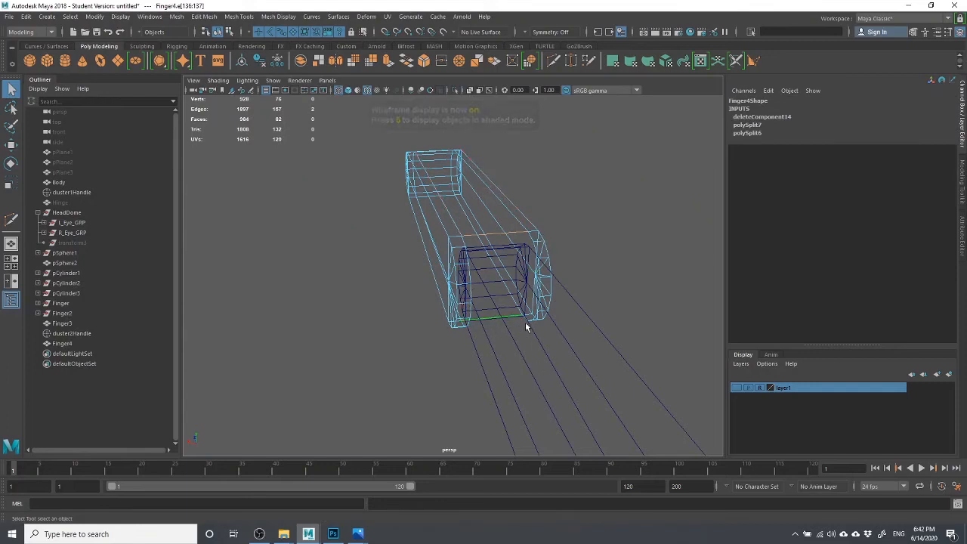
left_click(406, 60)
key("5")
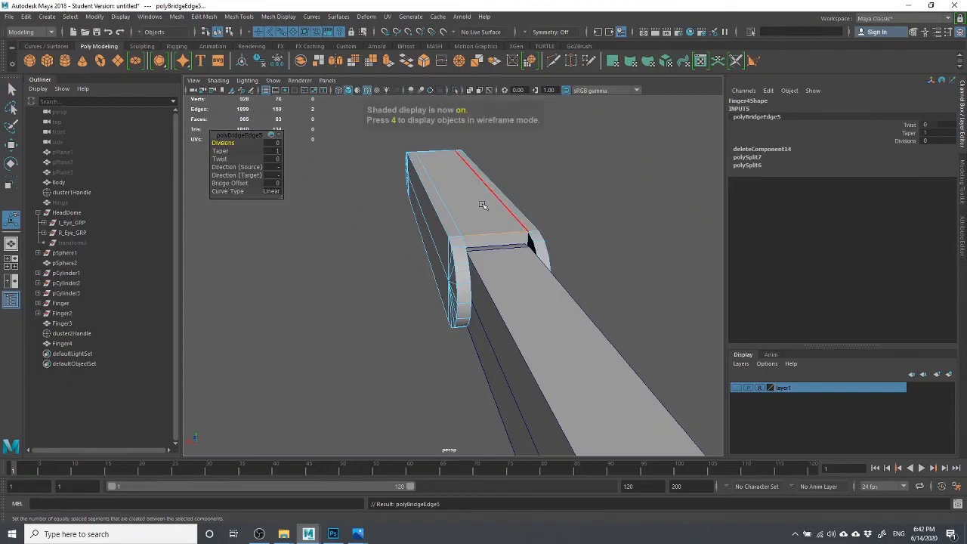
right_click_drag(482, 204, 533, 188)
left_click(630, 195)
left_click(521, 214)
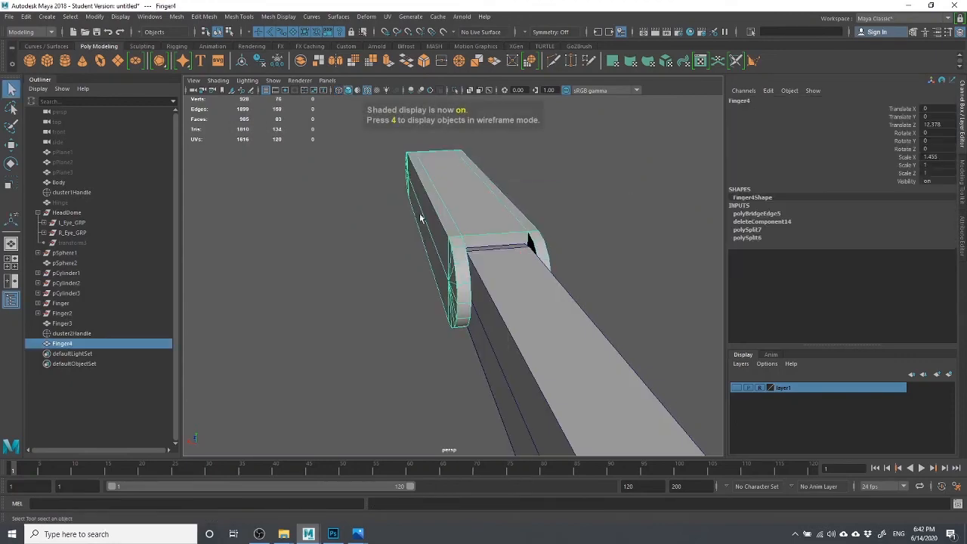
Fill the remaining open holes on the wider finger's mesh with Fill Hole.
left_click_drag(421, 218, 574, 244, "alt")
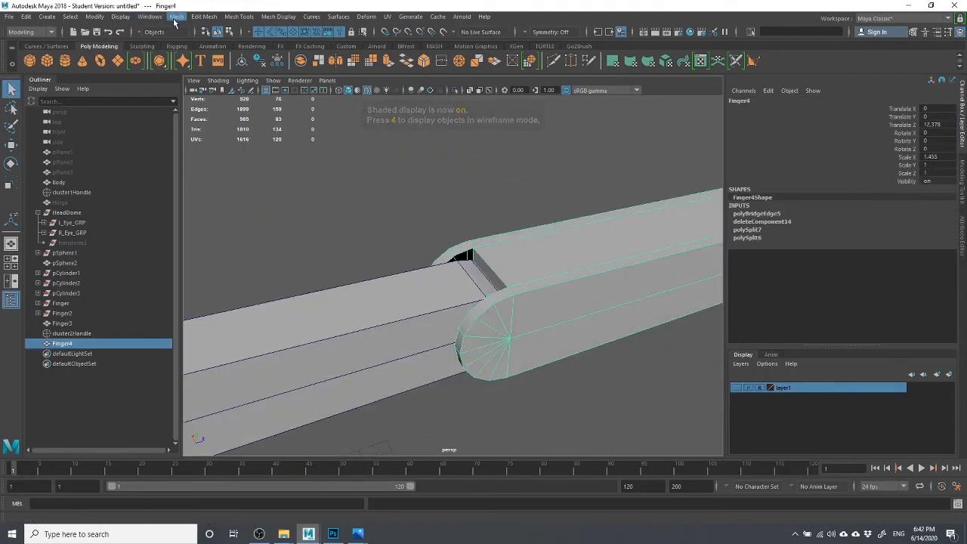
left_click(176, 17)
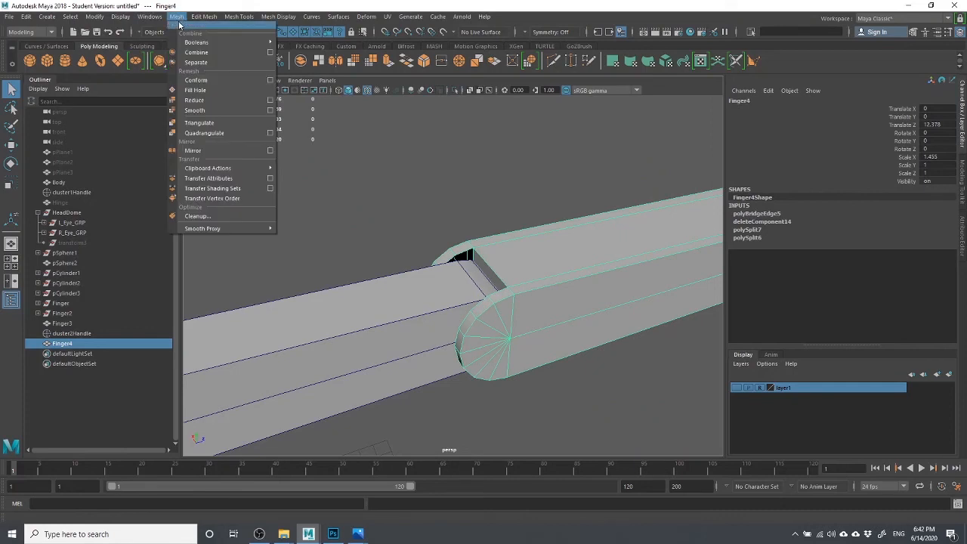
mouse_move(214, 18)
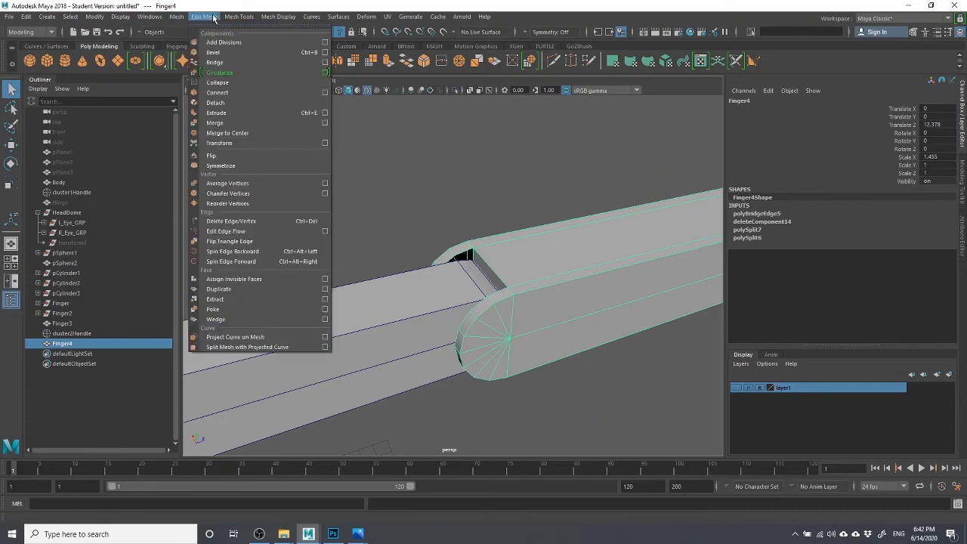
mouse_move(179, 20)
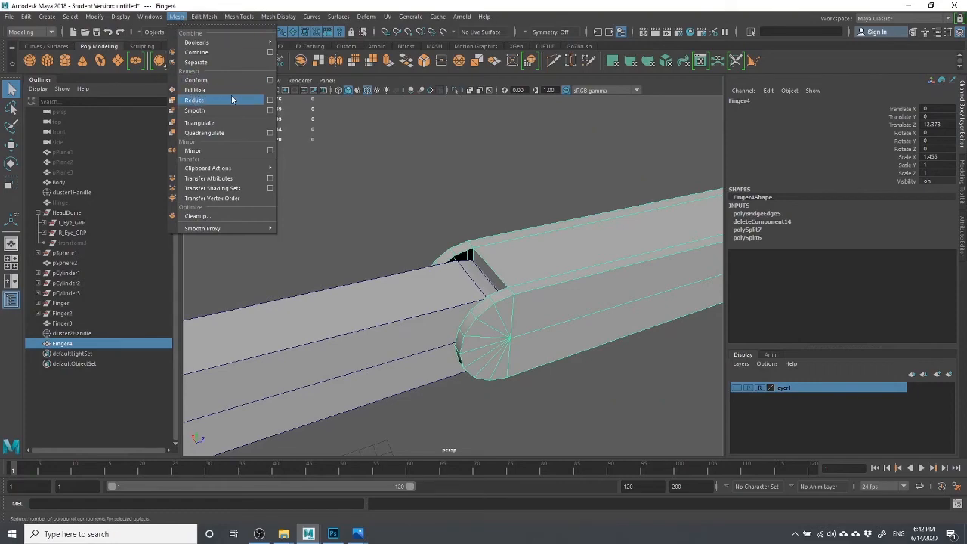
left_click(199, 90)
Test-rotate the closed wider finger around the hinge joint and undo the rotations.
left_click_drag(432, 270, 512, 253, "alt")
key("w")
key("e")
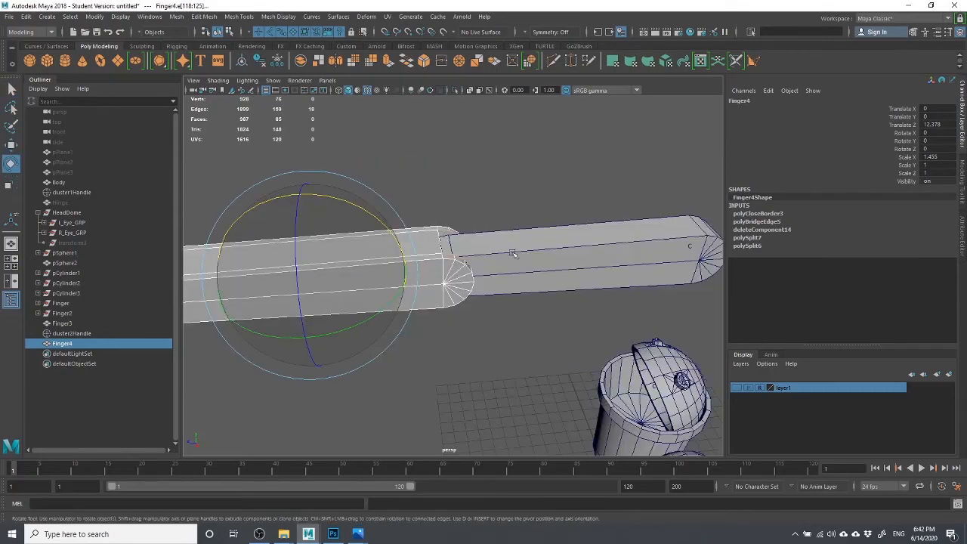
left_click_drag(361, 224, 387, 202)
key("ctrl+z")
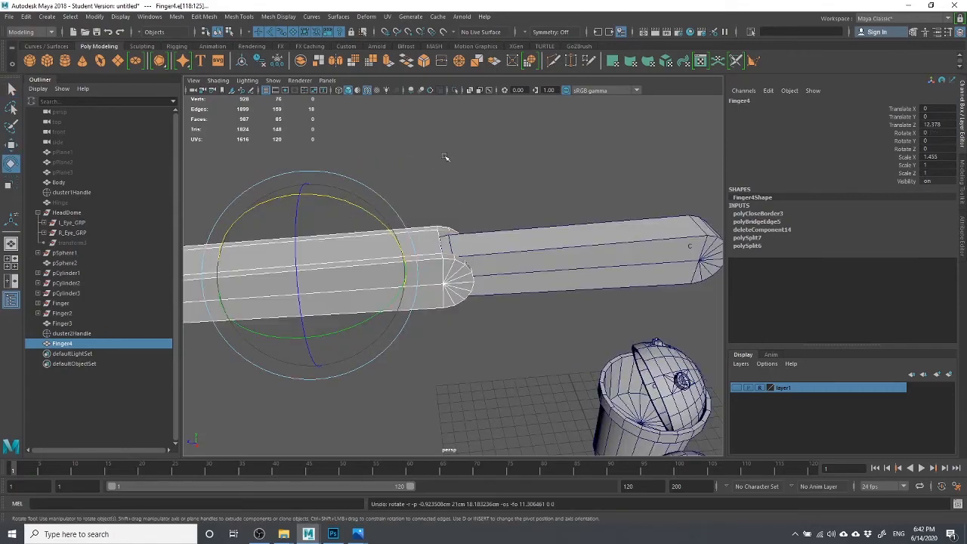
left_click(447, 156)
left_click(380, 244)
left_click_drag(508, 200, 475, 220)
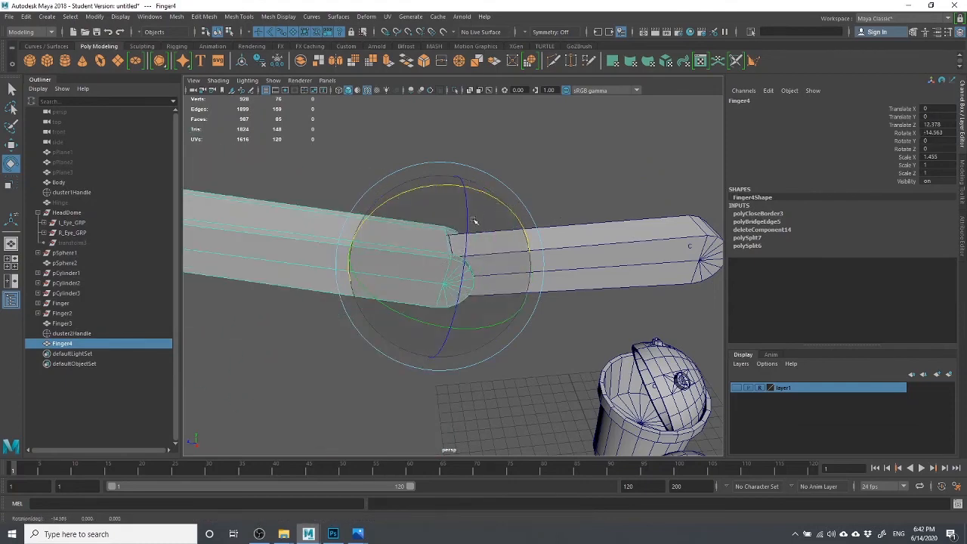
key("ctrl+z")
Parent the wider finger under the narrower finger.
scroll(434, 255, "down", 3)
key("q")
left_click(361, 234)
left_click(323, 281)
scroll(308, 287, "down", 3)
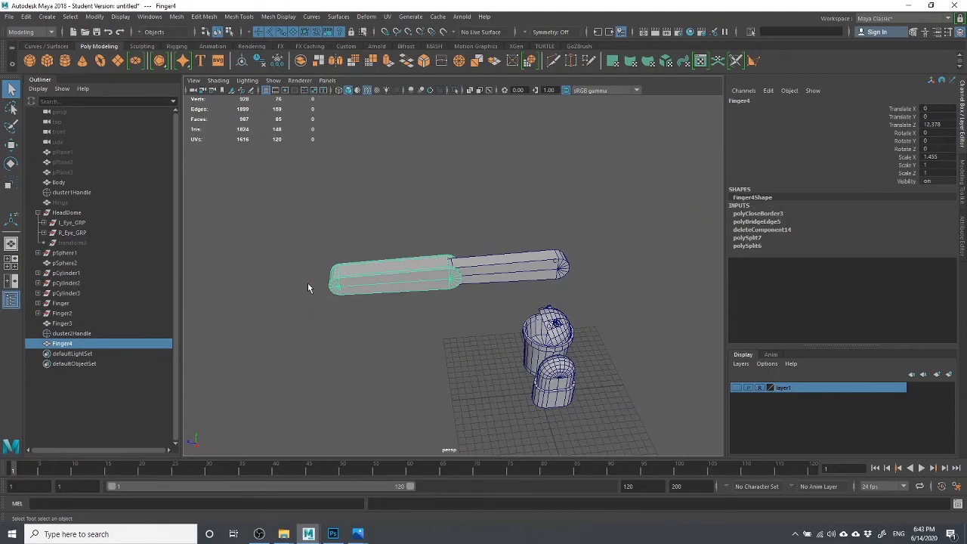
key("w")
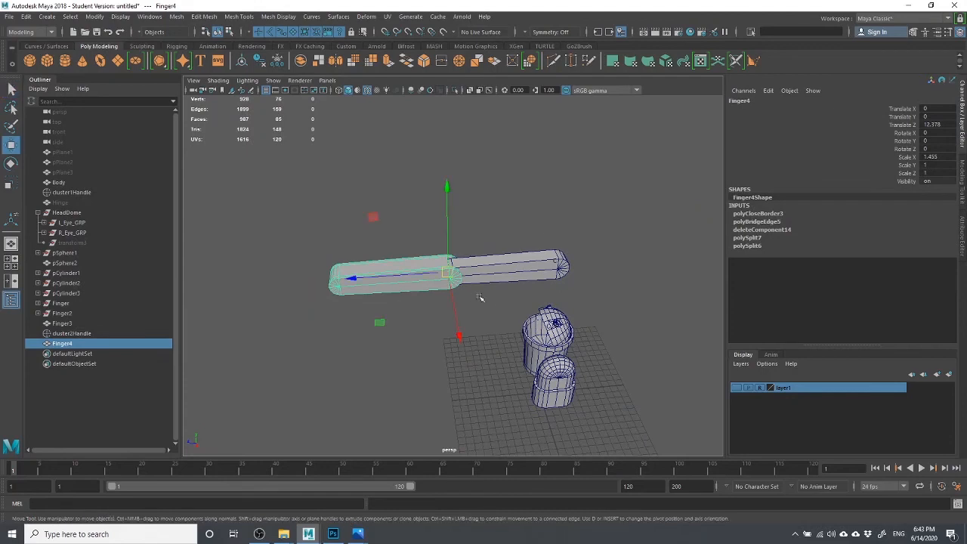
left_click(499, 279, "shift")
left_click(499, 280, "shift")
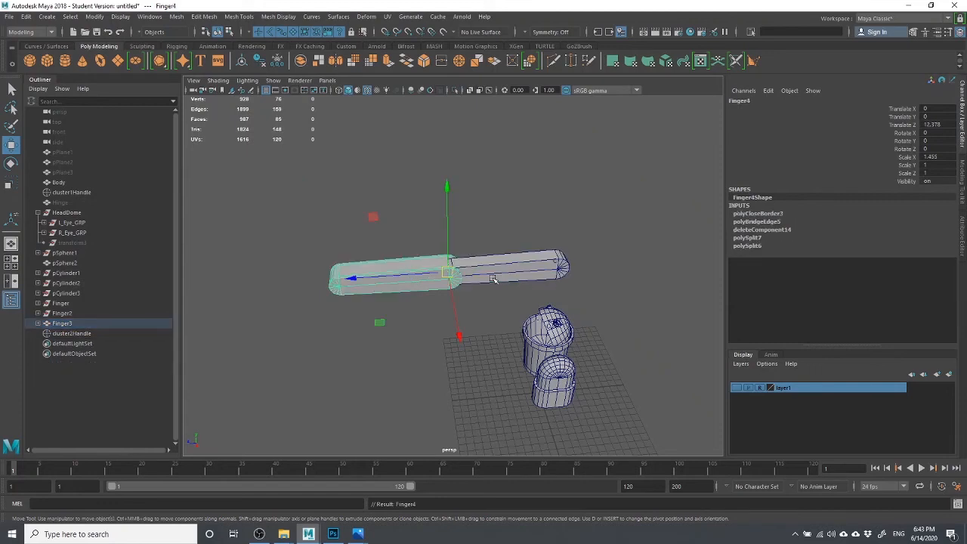
Test the finger hierarchy by rotating the narrower parent finger with its child, and undo the rotation.
left_click(335, 302)
left_click(340, 282)
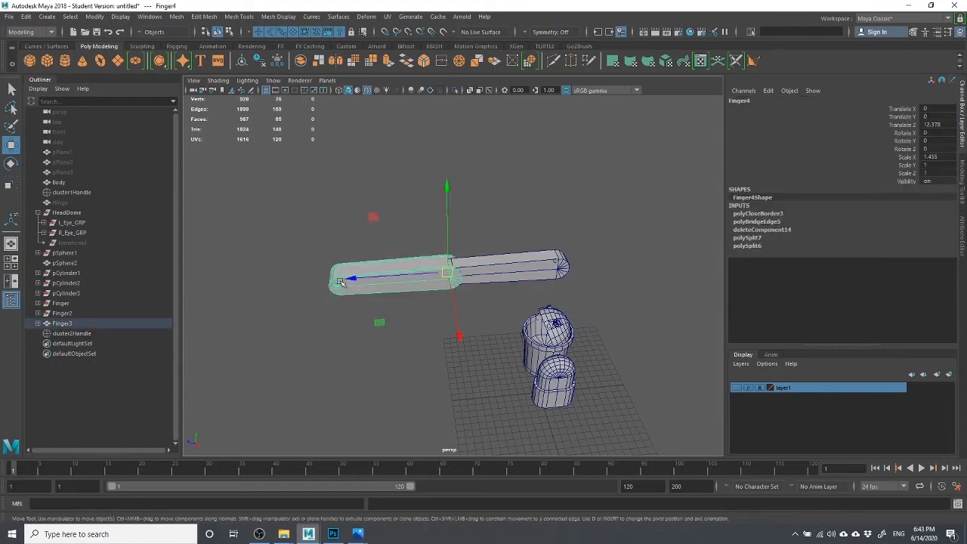
left_click(516, 266)
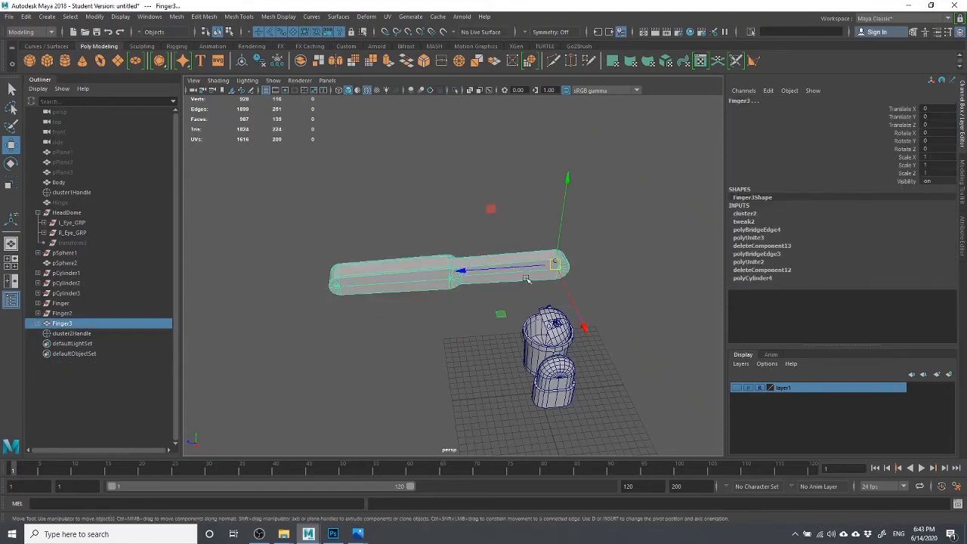
left_click(438, 346)
left_click(520, 256)
key("e")
left_click_drag(494, 228, 431, 237)
key("ctrl+z")
Open the recent scene RobotAnimations.ma without saving the current scene, and continue past the student version notice.
left_click(369, 242)
left_click_drag(382, 268, 460, 333, "alt")
middle_click_drag(501, 347, 475, 207, "alt")
scroll(481, 398, "up", 4)
scroll(499, 293, "down", 4)
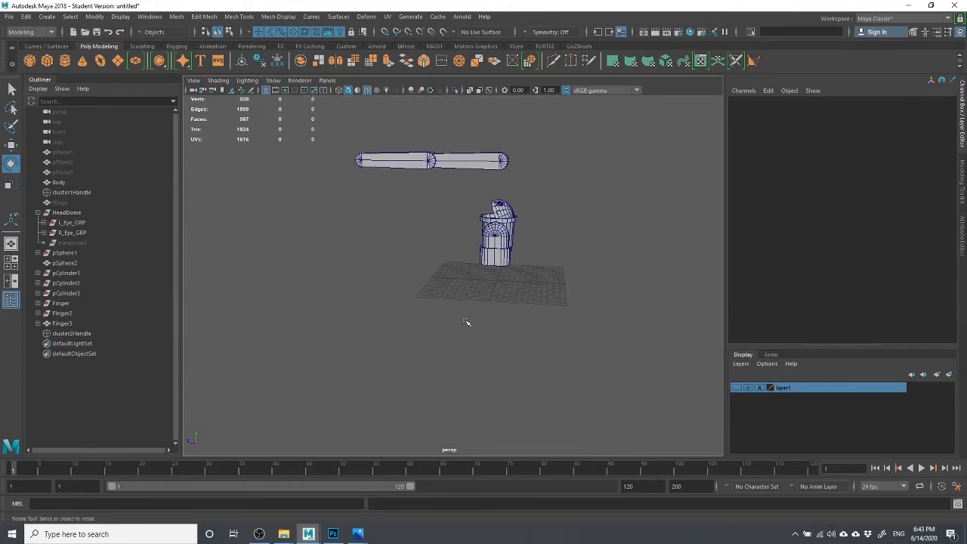
left_click(10, 16)
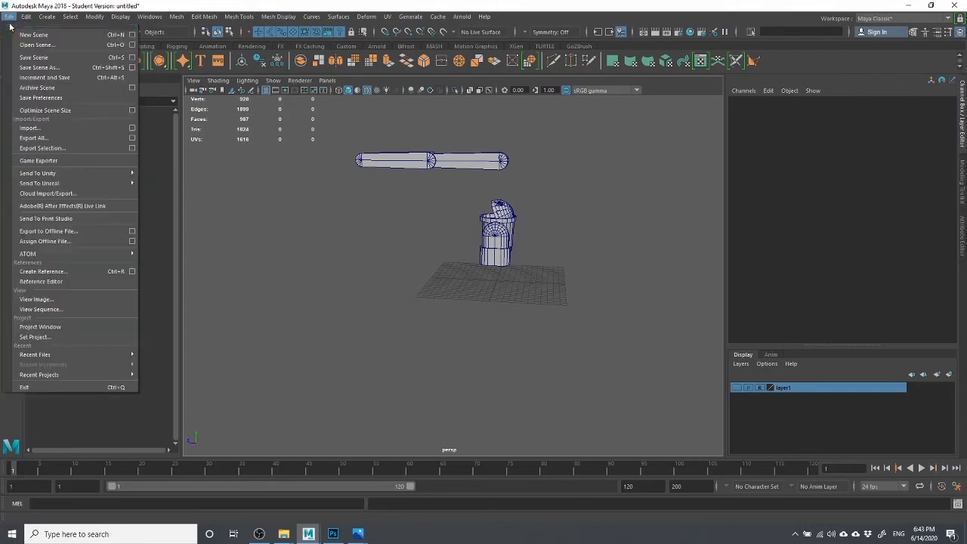
mouse_move(59, 355)
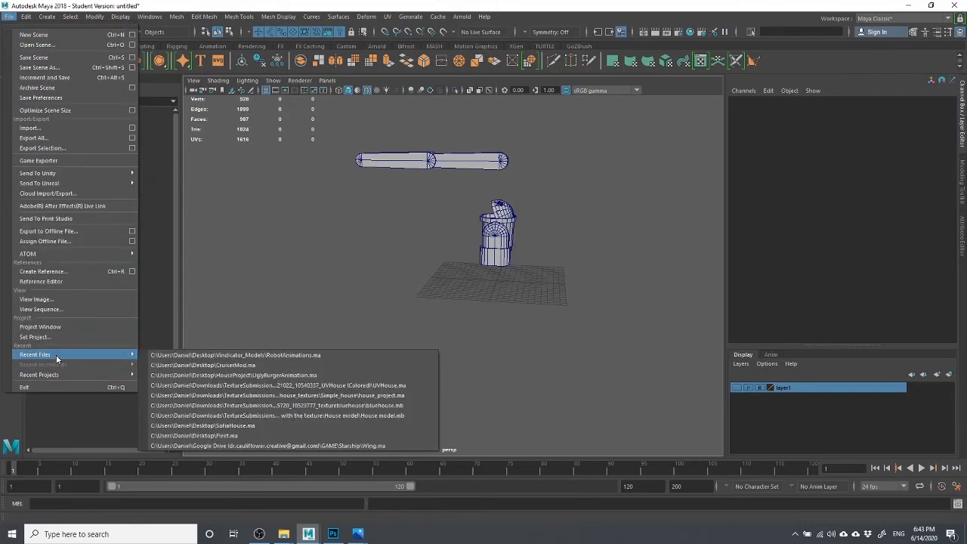
left_click(294, 355)
left_click(484, 270)
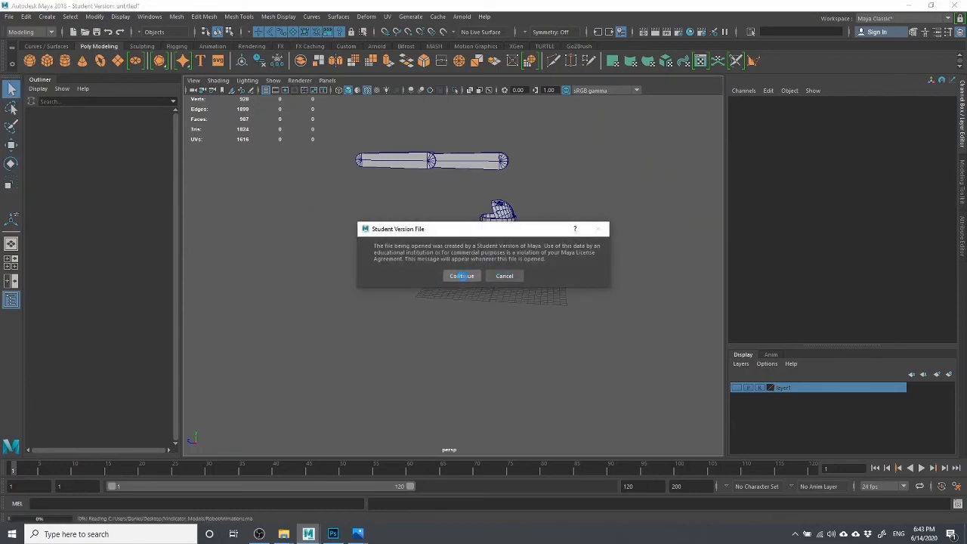
left_click(460, 277)
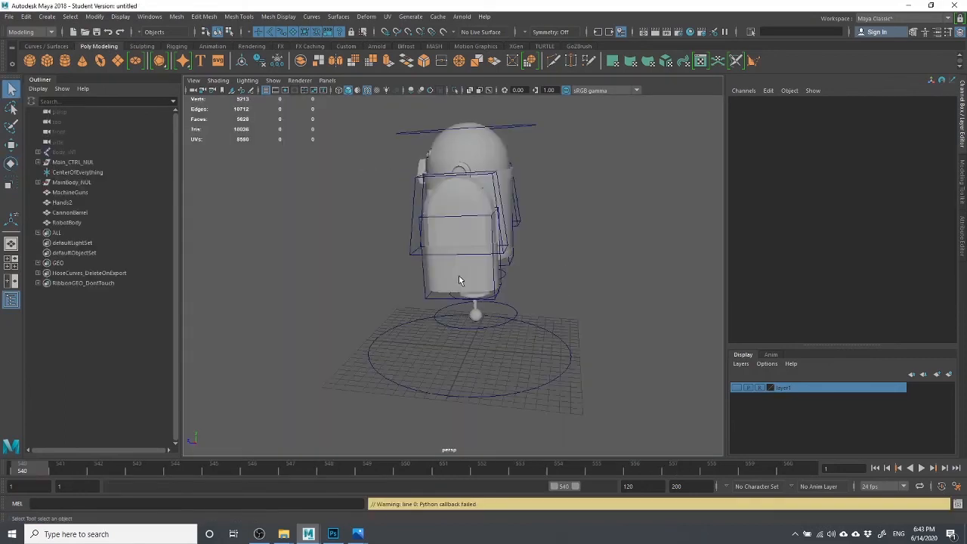
Set the head control's Rotate X to 0 and deselect it.
left_click(528, 127)
left_click(935, 133)
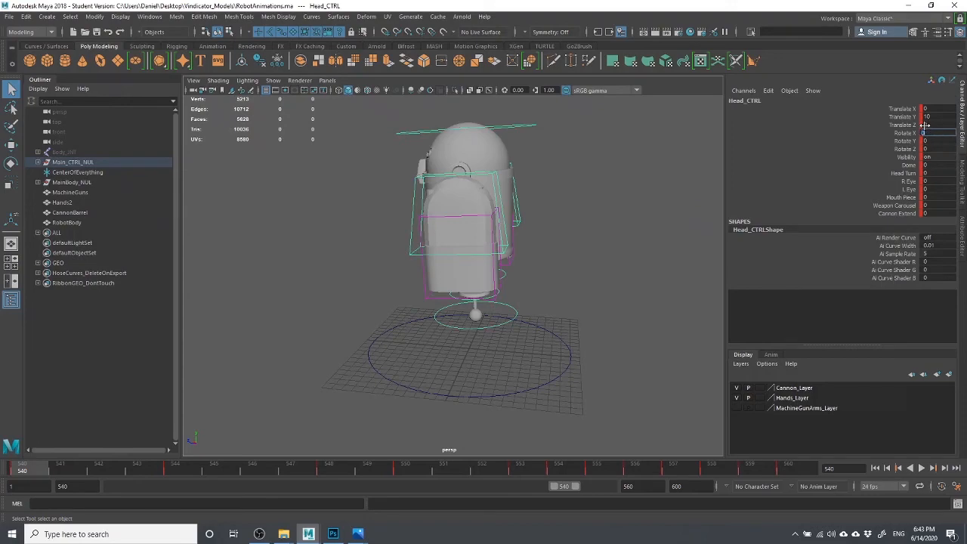
type("0")
key("Return")
left_click(617, 259)
Lower the robot's left hand control out of the arm housing to about -7.06 in Translate Y.
left_click_drag(584, 270, 563, 274, "alt")
left_click(553, 282)
key("w")
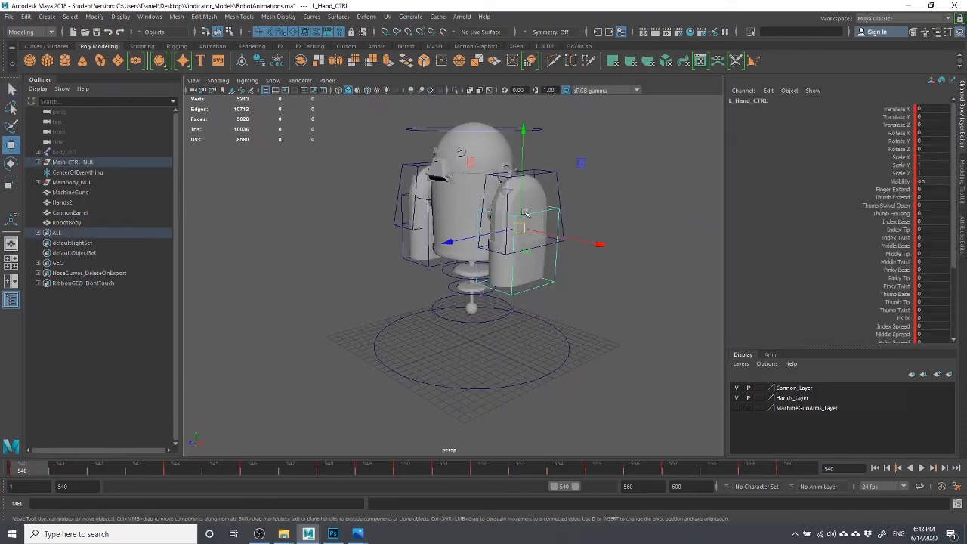
left_click_drag(527, 136, 521, 201)
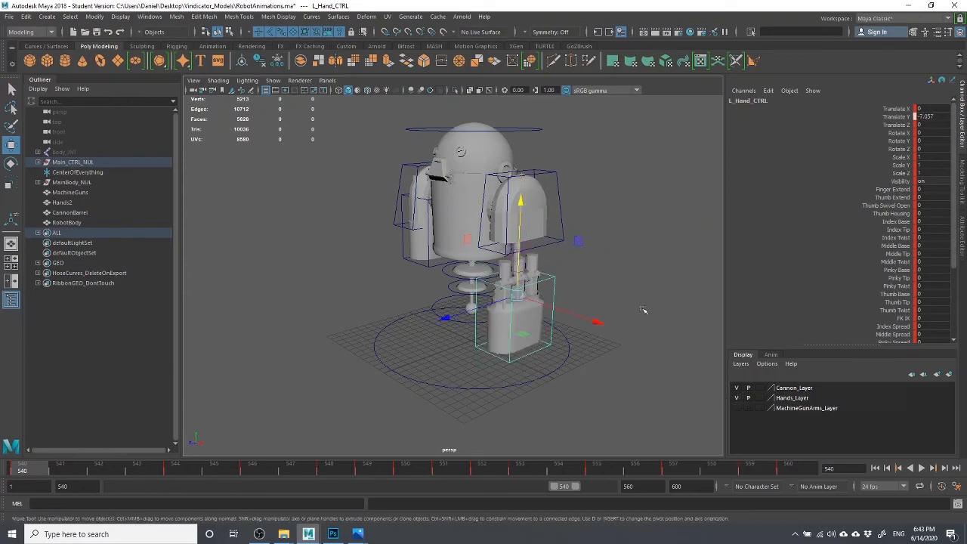
left_click(562, 276)
left_click(556, 283)
Pose the left hand by scrubbing all of its control's custom channels from Finger Extend to Thumb Spread together.
left_click_drag(647, 354, 581, 318, "alt")
right_click_drag(597, 207, 647, 255, "alt")
middle_click_drag(647, 256, 613, 200, "alt")
left_click_drag(610, 241, 539, 293, "alt")
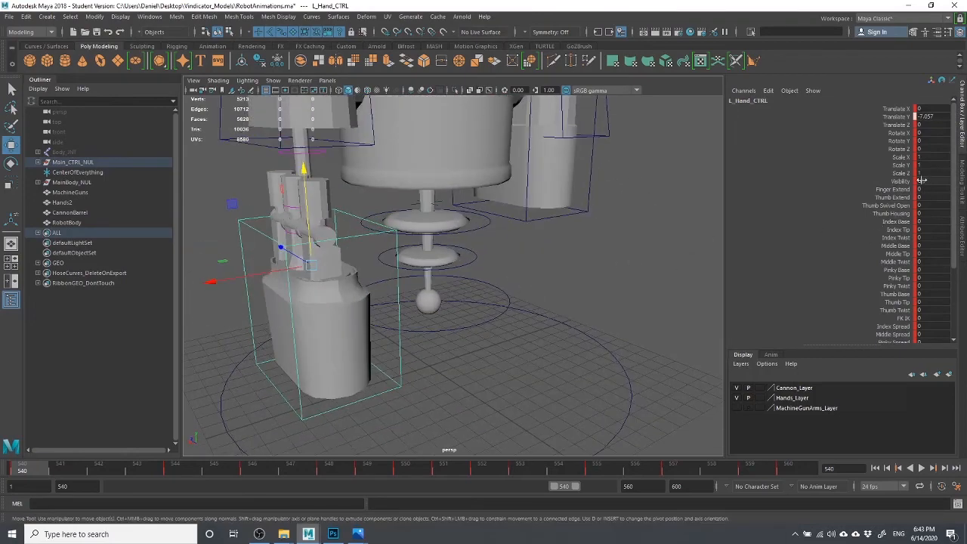
left_click_drag(895, 188, 895, 339)
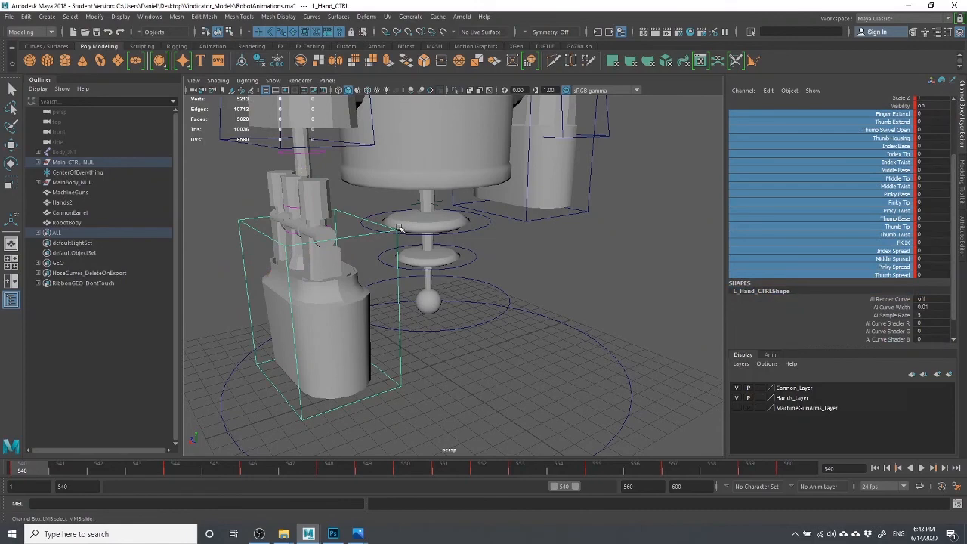
middle_click_drag(399, 227, 923, 262)
middle_click_drag(397, 334, 445, 123, "alt")
left_click_drag(402, 250, 684, 209, "alt")
middle_click_drag(652, 218, 794, 242)
left_click_drag(632, 267, 491, 225, "alt")
middle_click_drag(574, 228, 276, 297)
Examine the posed hand mesh from several sides, looking at the finger segments, thumb housing and hinge joints.
left_click_drag(276, 297, 589, 306, "alt")
left_click(633, 284)
scroll(633, 284, "up", 2)
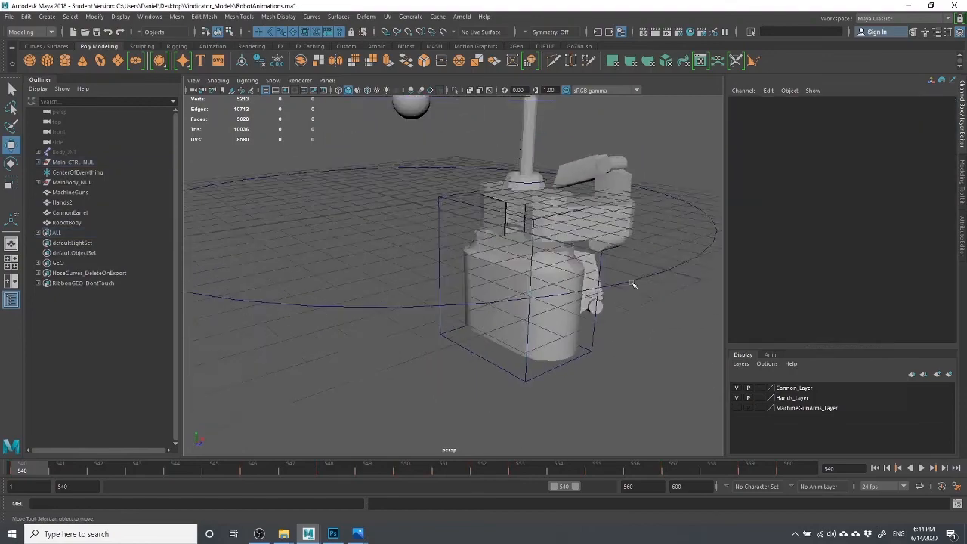
left_click_drag(633, 284, 378, 297, "alt")
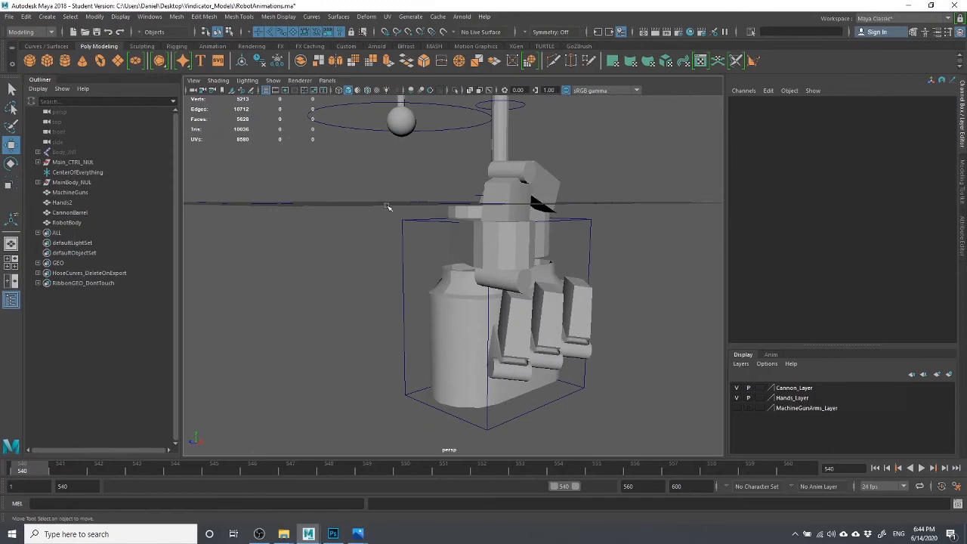
left_click(428, 259)
left_click(613, 219)
left_click_drag(613, 220, 404, 248, "alt")
left_click(404, 248)
left_click_drag(469, 266, 225, 260, "alt")
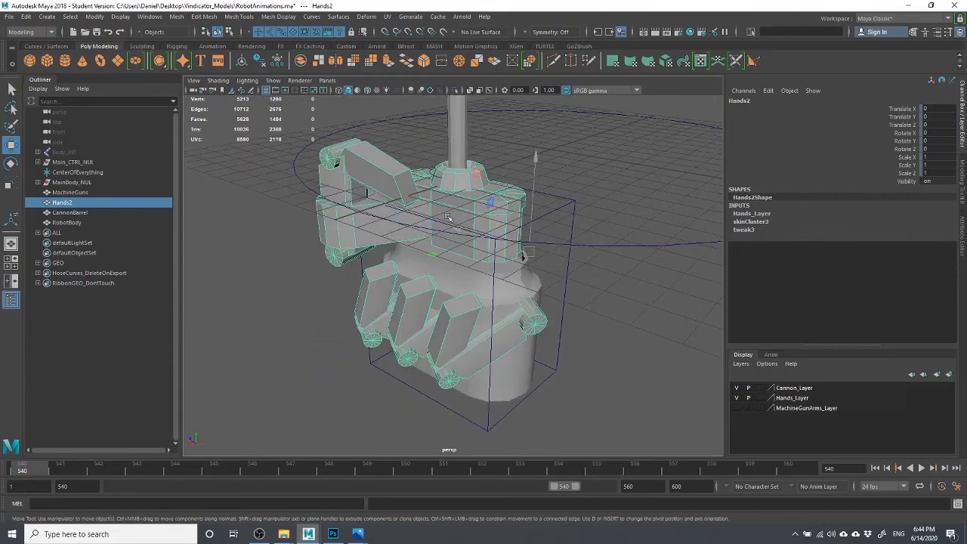
left_click(521, 161)
left_click(495, 217)
left_click_drag(501, 230, 621, 285, "alt")
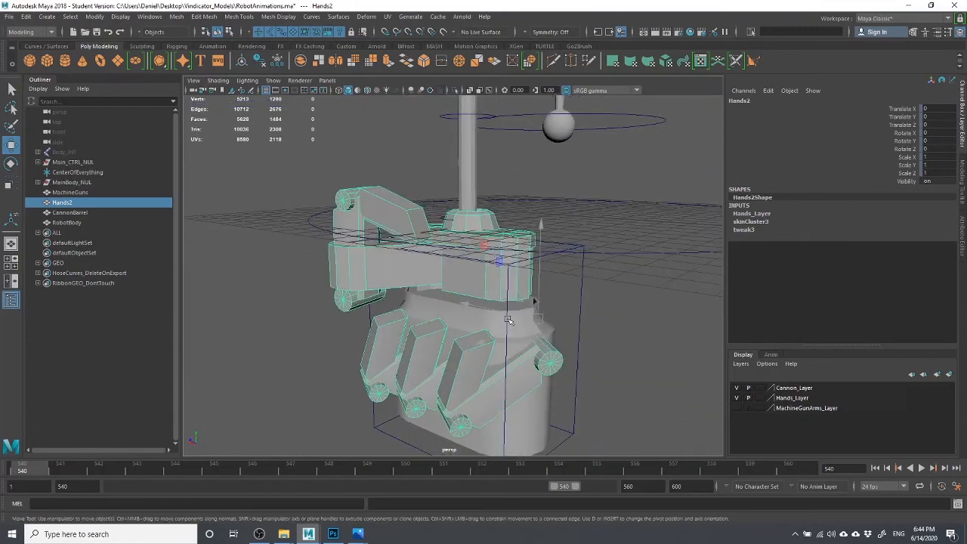
Examine the Hands2 mesh from the sides and back, looking at the wrist block, thumb and finger hinges.
left_click(388, 238)
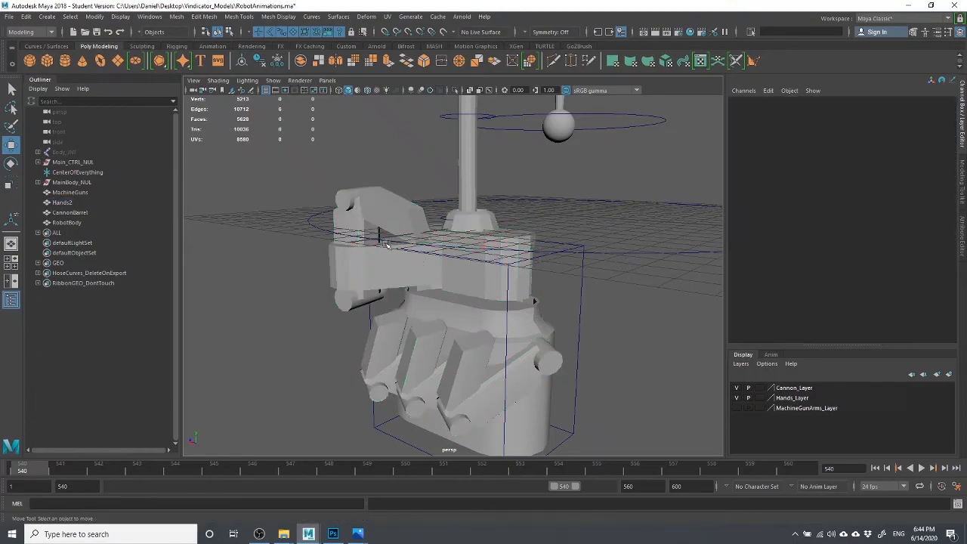
left_click(369, 263)
left_click_drag(362, 275, 435, 266, "alt")
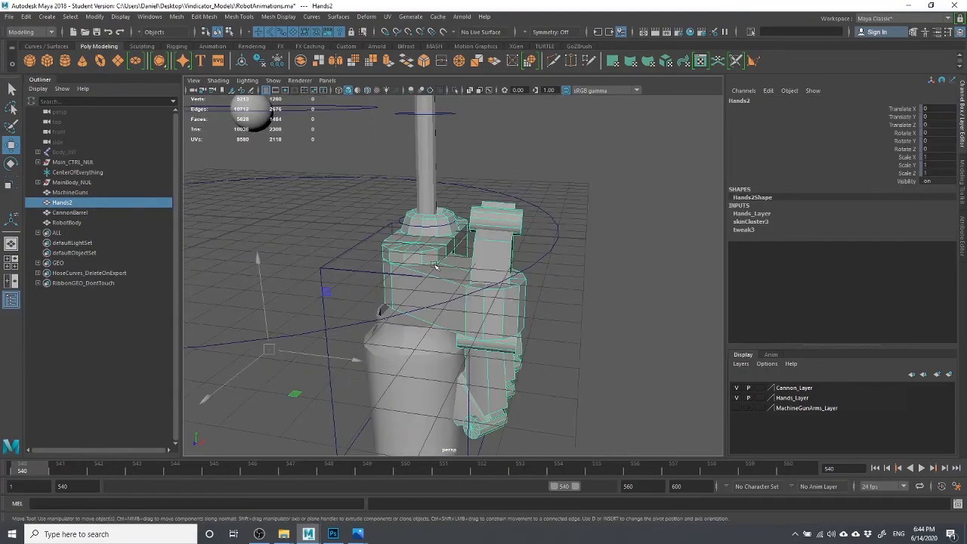
left_click_drag(542, 283, 481, 292, "alt")
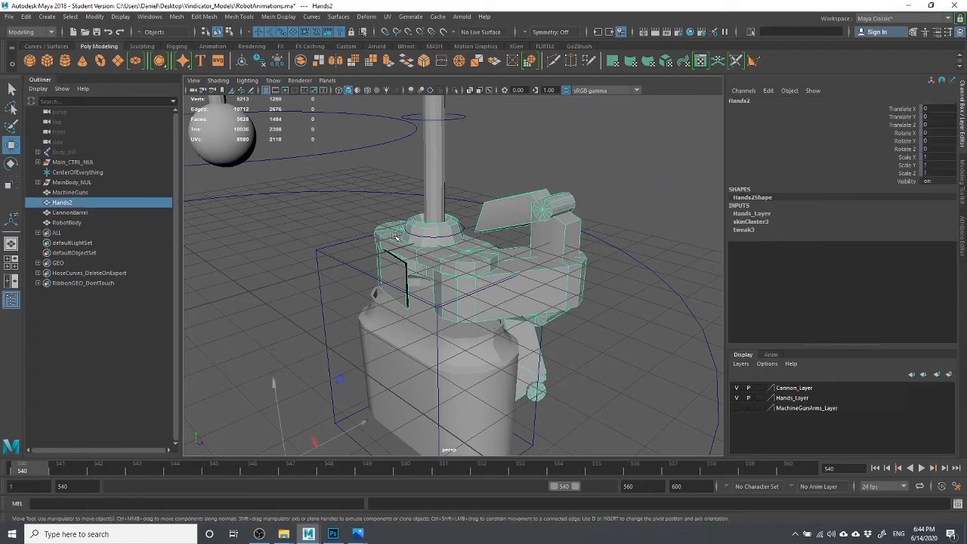
left_click_drag(394, 237, 375, 254, "alt")
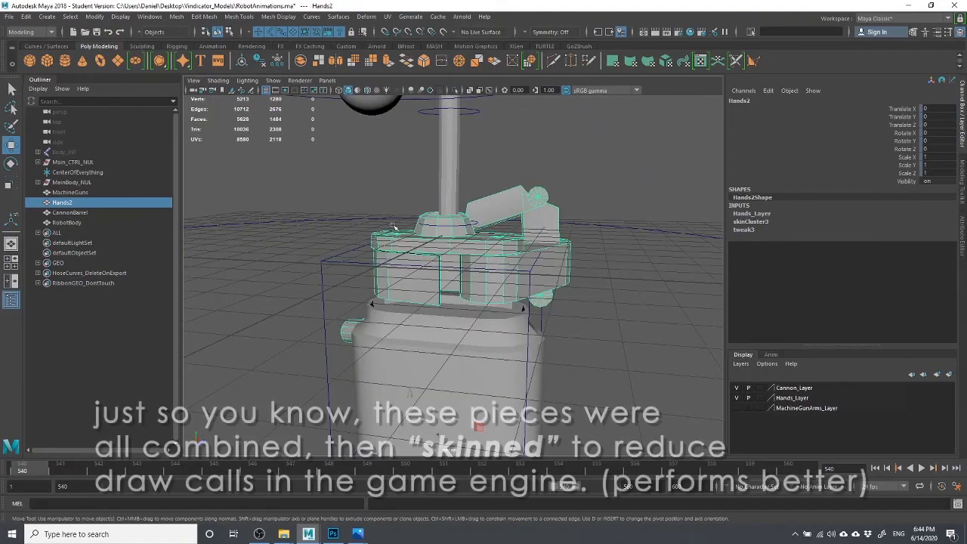
left_click_drag(449, 279, 378, 231, "alt")
left_click(378, 233)
left_click(377, 235)
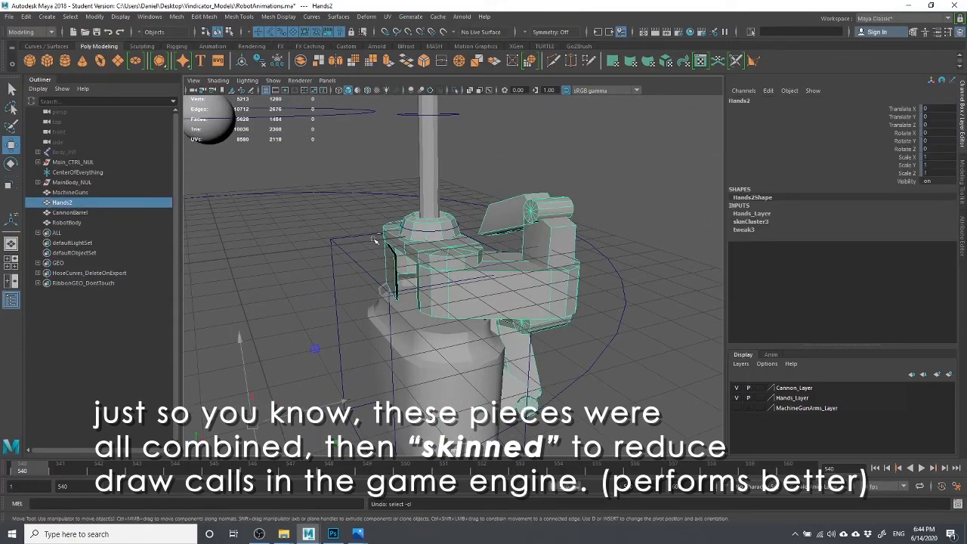
left_click(376, 237)
left_click(375, 239)
Undo the left hand's posing and extension, back through the selection of its control.
key("ctrl+z")
key("ctrl+z")
key("ctrl+z")
key("ctrl+z")
key("ctrl+z")
key("ctrl+z")
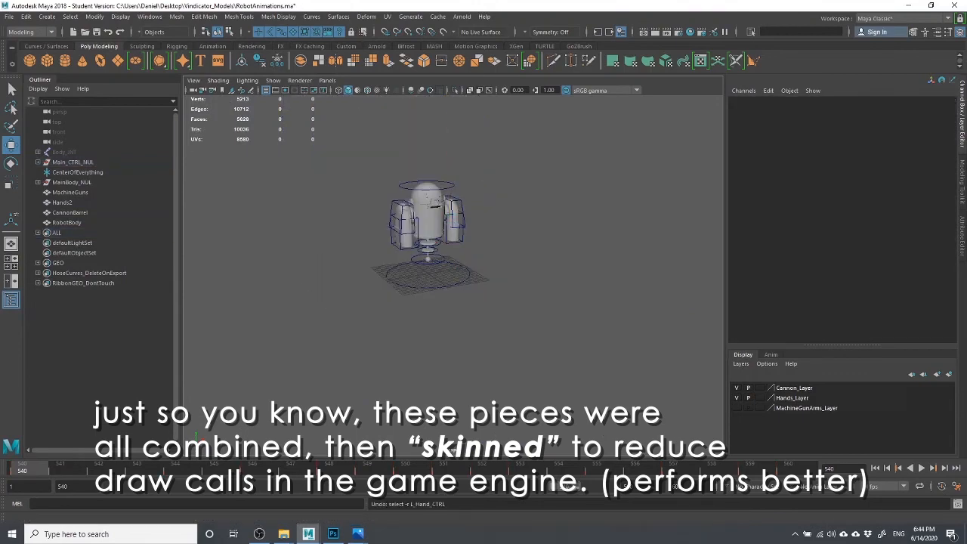
Open the MoveLister tool and review the Idle_Regular move's name and frame range.
left_click(346, 46)
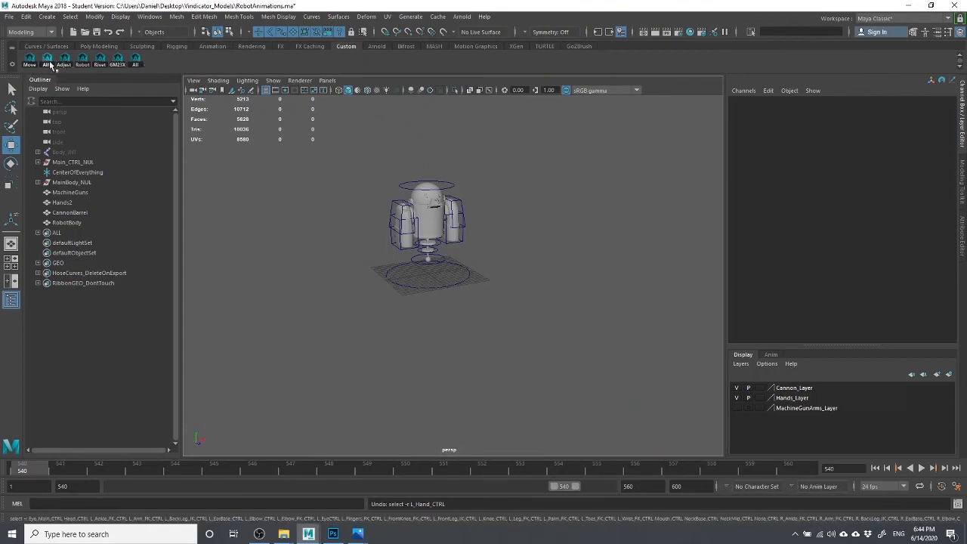
left_click(30, 59)
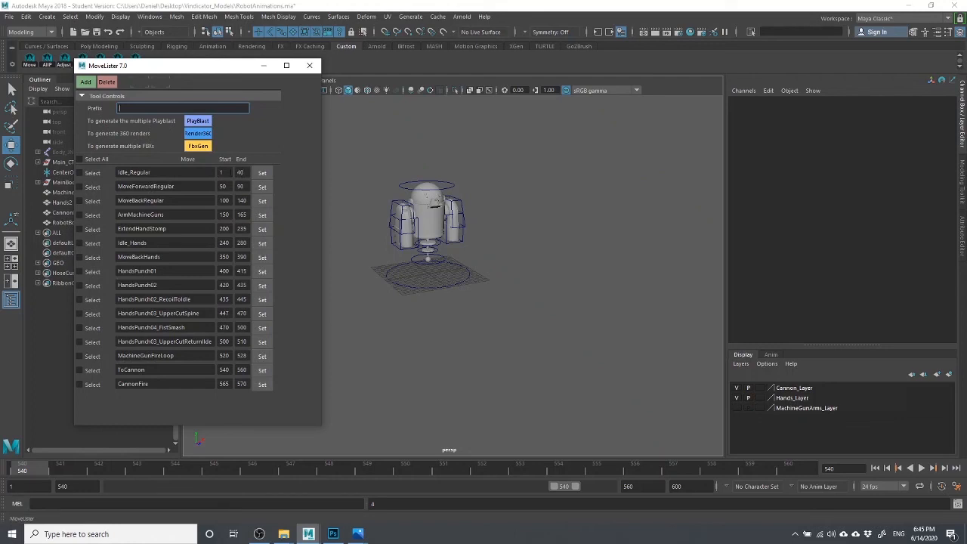
left_click_drag(231, 172, 219, 175)
left_click_drag(155, 174, 130, 174)
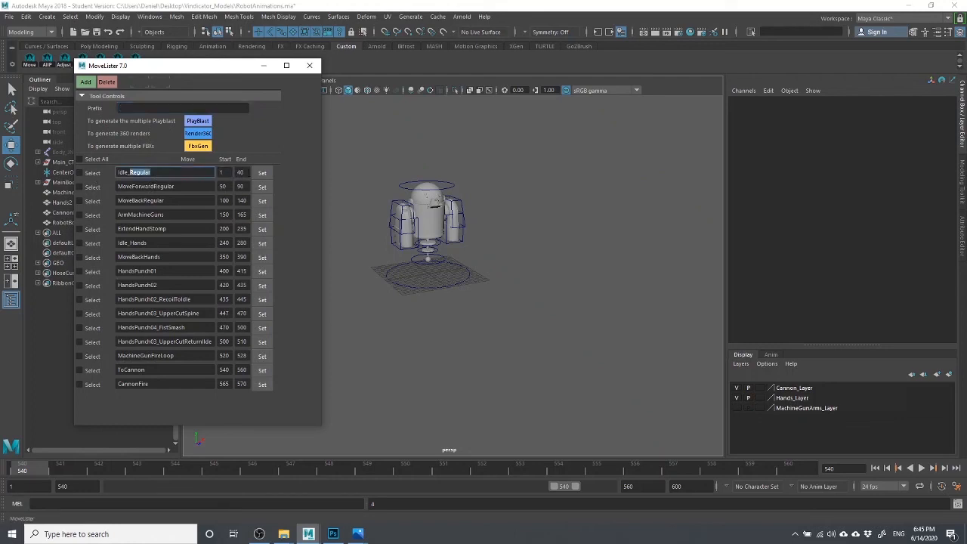
left_click(243, 172)
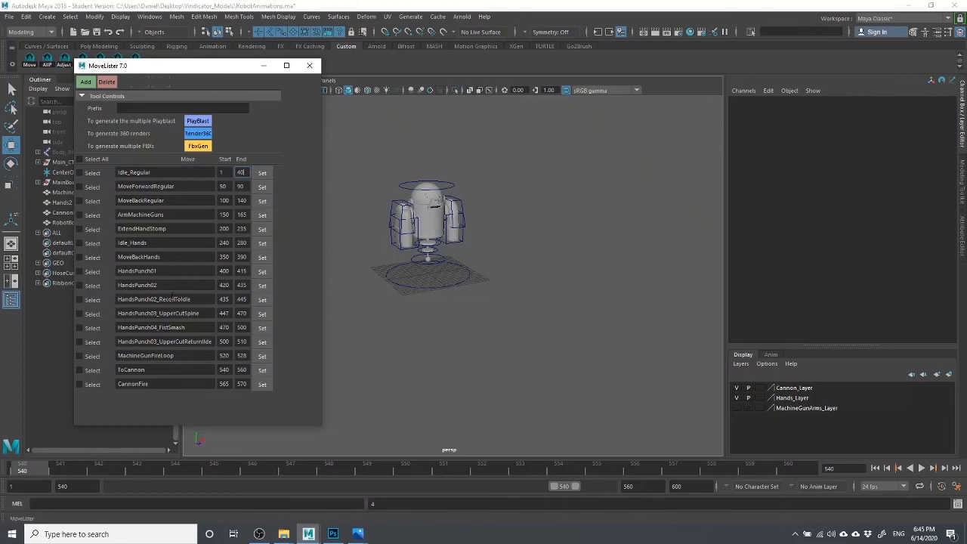
Try the frame ranges of the Idle_Hands, ExtendHandStomp and HandsPunch02_RecoilToIdle moves on the timeline.
left_click(261, 243)
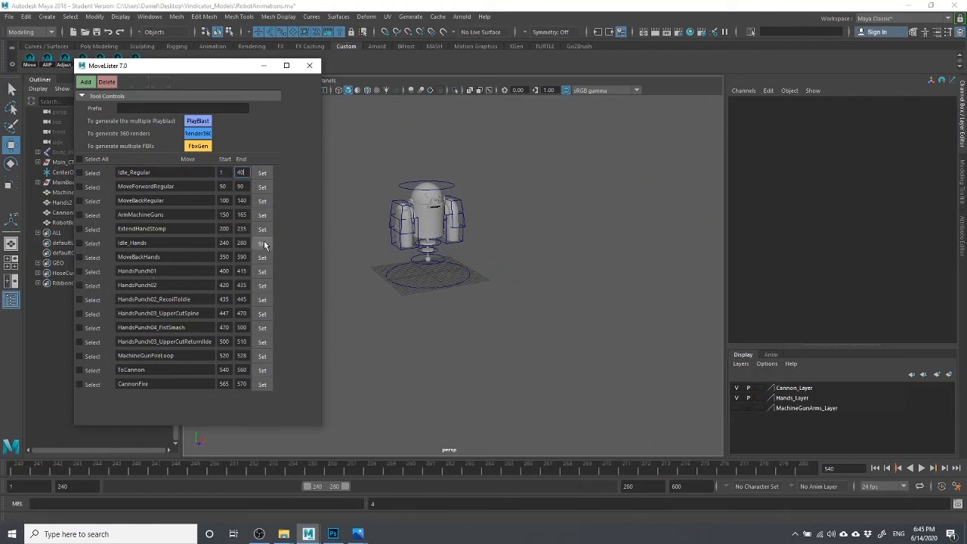
left_click(263, 230)
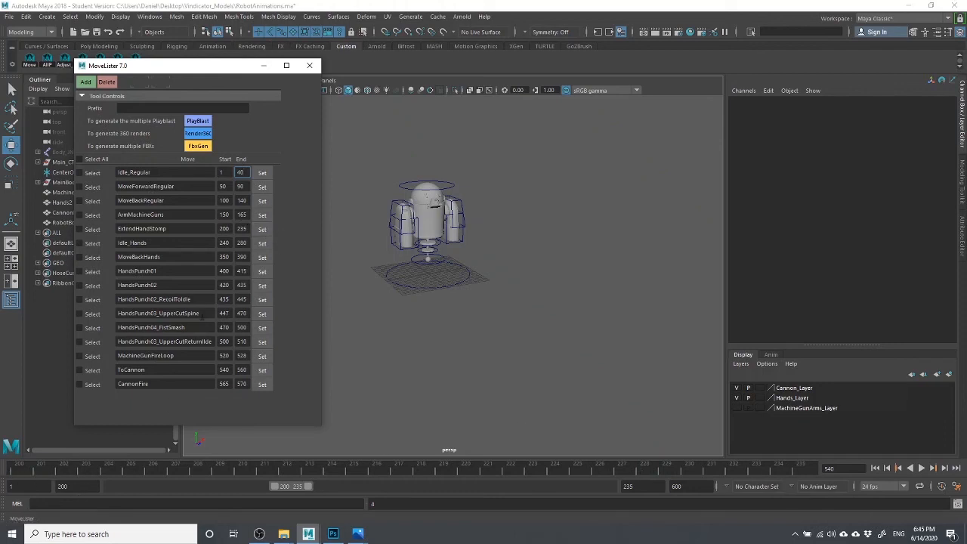
left_click(262, 300)
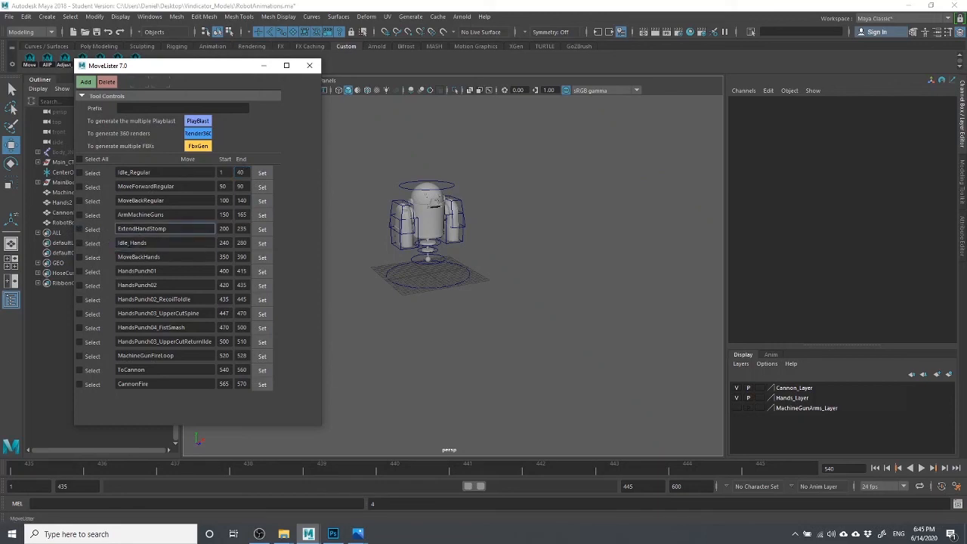
Set the timeline to the ExtendHandStomp move's range of frames 200 to 235 and play the animation.
left_click(136, 269)
left_click_drag(154, 228, 159, 229)
left_click(263, 232)
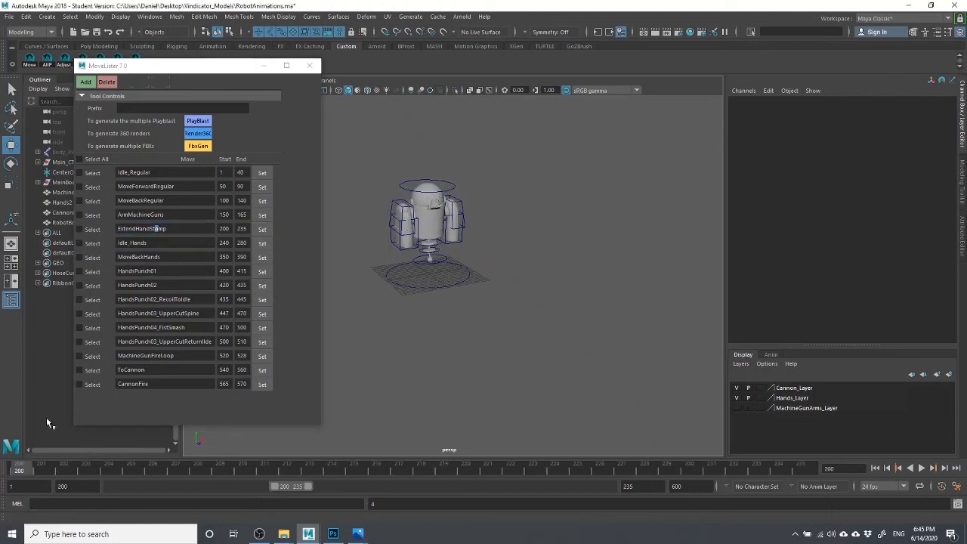
right_click_drag(453, 260, 538, 281, "alt")
left_click_drag(552, 310, 538, 293, "alt")
middle_click_drag(538, 293, 538, 355, "alt")
left_click_drag(538, 332, 517, 333, "alt")
key("alt+v")
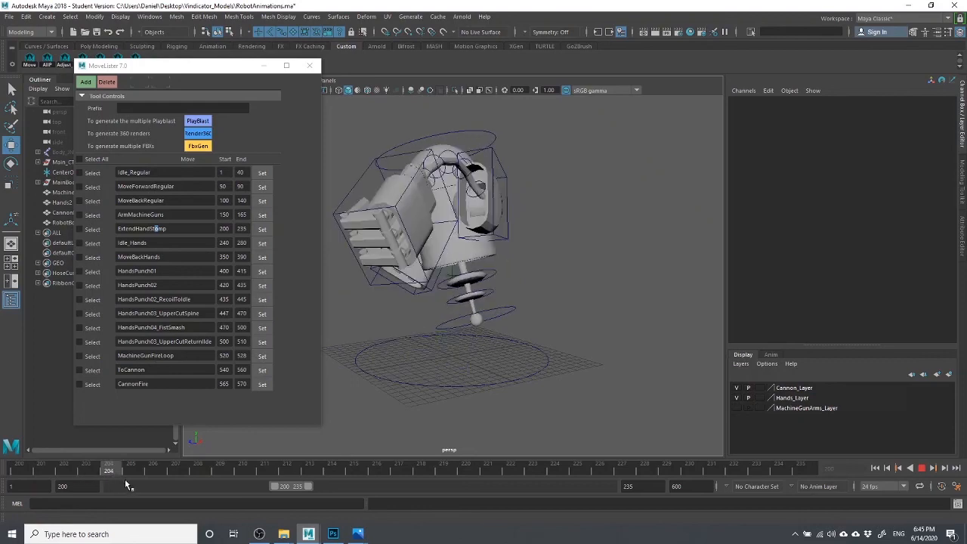
Stop playback and scrub through the opening frames of ExtendHandStomp, viewing how the hand leaves the arm housing.
left_click(61, 474)
left_click_drag(458, 363, 566, 327, "alt")
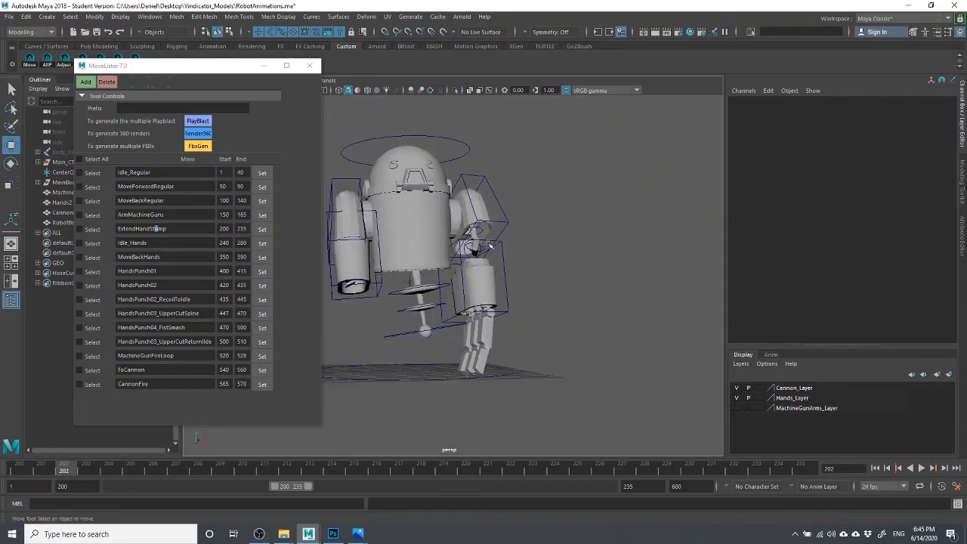
left_click_drag(471, 308, 561, 294, "alt")
left_click_drag(50, 470, 178, 474)
left_click_drag(588, 293, 508, 310, "alt")
key("alt+comma")
key("alt+comma")
key("alt+comma")
key("alt+comma")
key("alt+comma")
key("alt+comma")
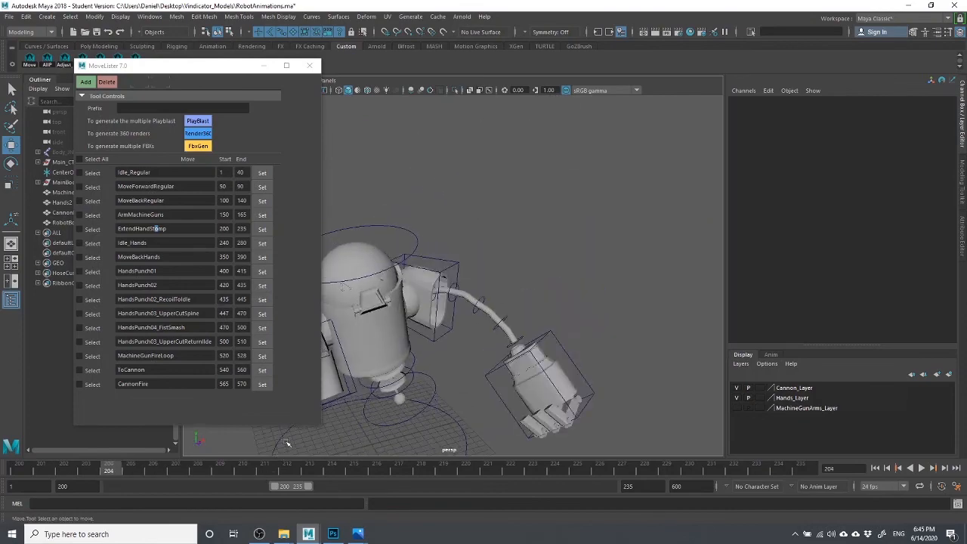
Advance the animation to frame 207 and examine the raised hand and extended arm from the side.
key("alt+period")
key("alt+period")
key("alt+period")
key("alt+period")
key("alt+period")
key("alt+period")
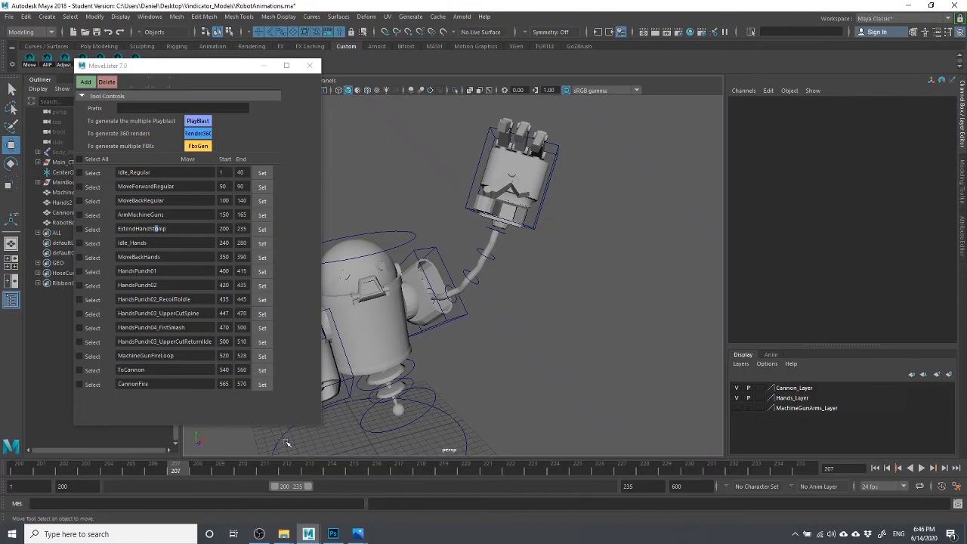
left_click_drag(287, 443, 460, 178, "alt")
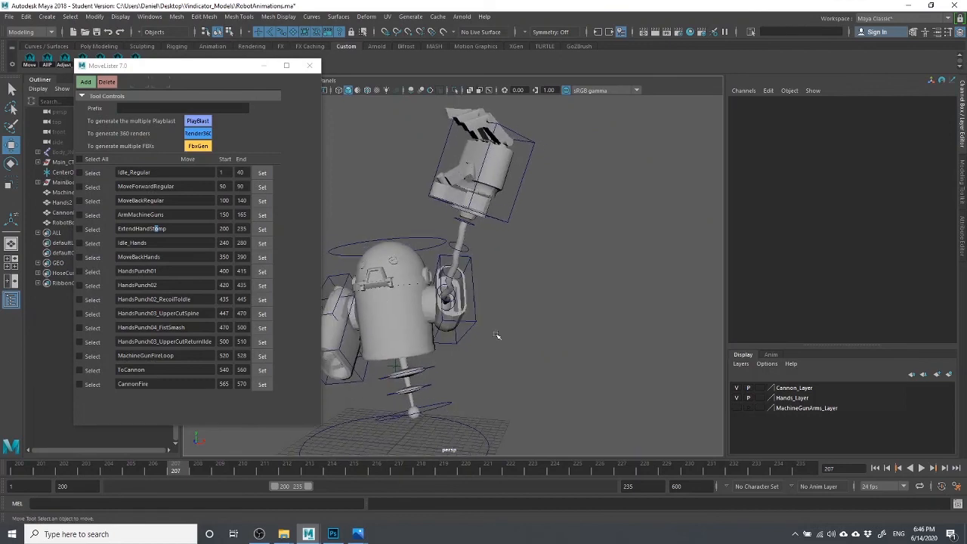
Step back and forth through the stomp up to frame 213 and examine the outstretched hand up close.
key("alt+period")
key("alt+period")
key("alt+period")
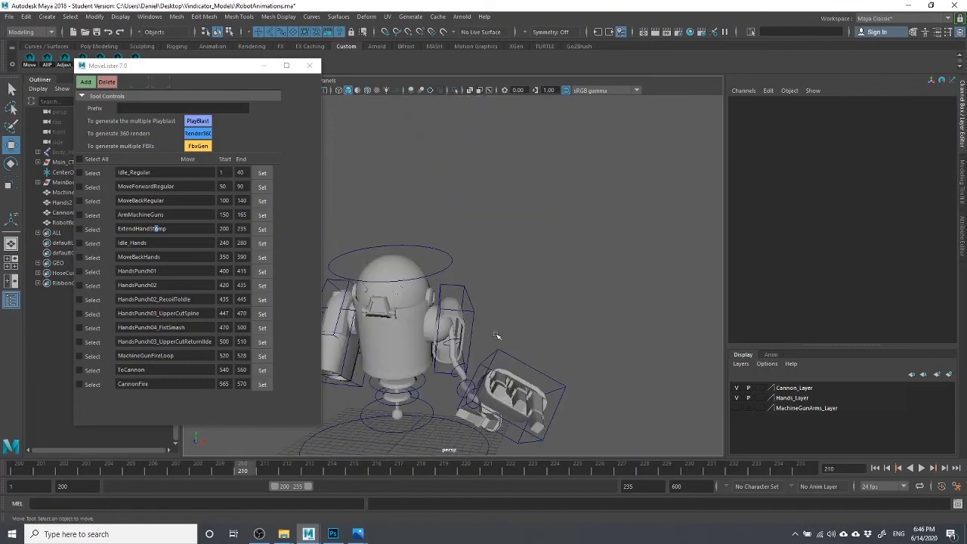
key("alt+comma")
key("alt+comma")
key("alt+comma")
key("alt+comma")
key("alt+period")
key("alt+period")
key("alt+period")
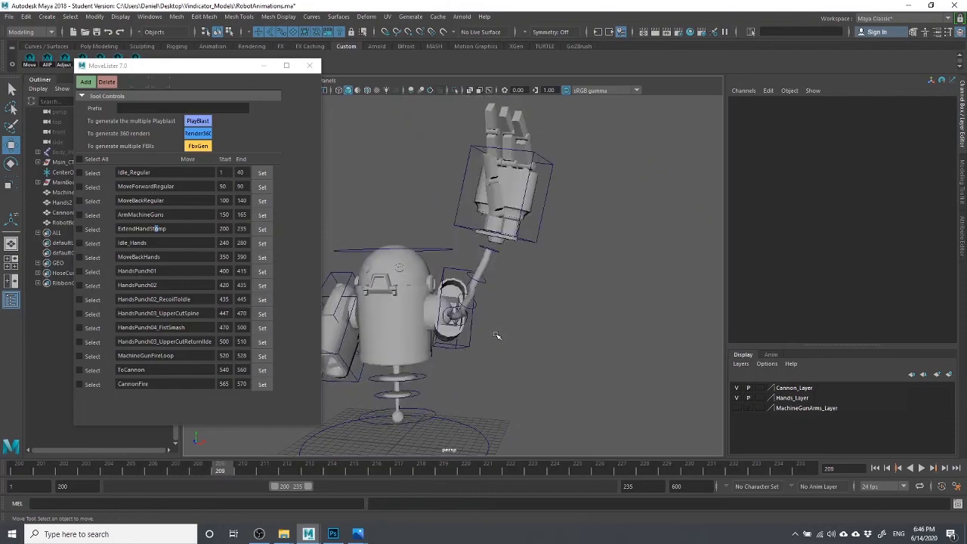
key("alt+period")
key("alt+period")
key("alt+period")
key("alt+period")
left_click_drag(497, 335, 575, 330, "alt")
scroll(567, 328, "up", 3)
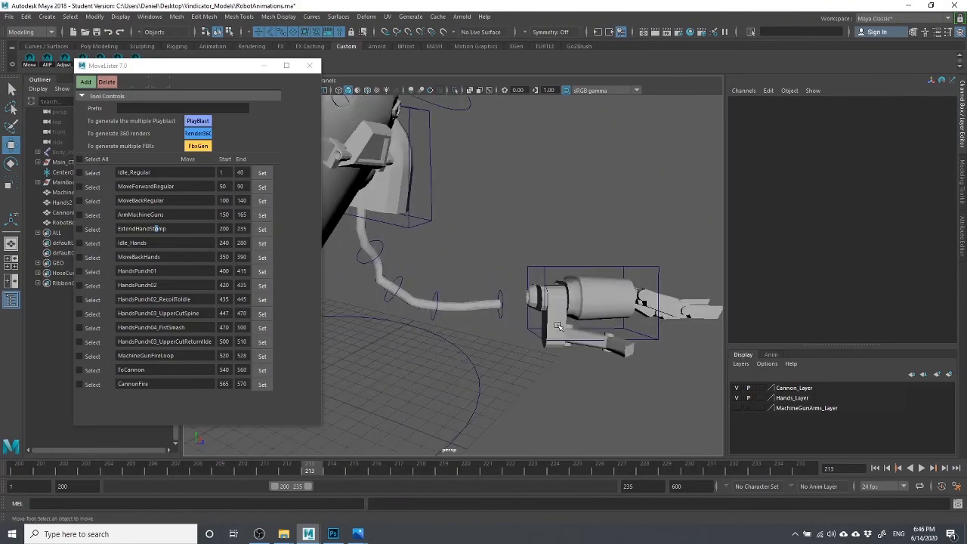
Close MoveLister and scrub the animation to its end at frame 235, viewing the whole robot.
left_click(309, 65)
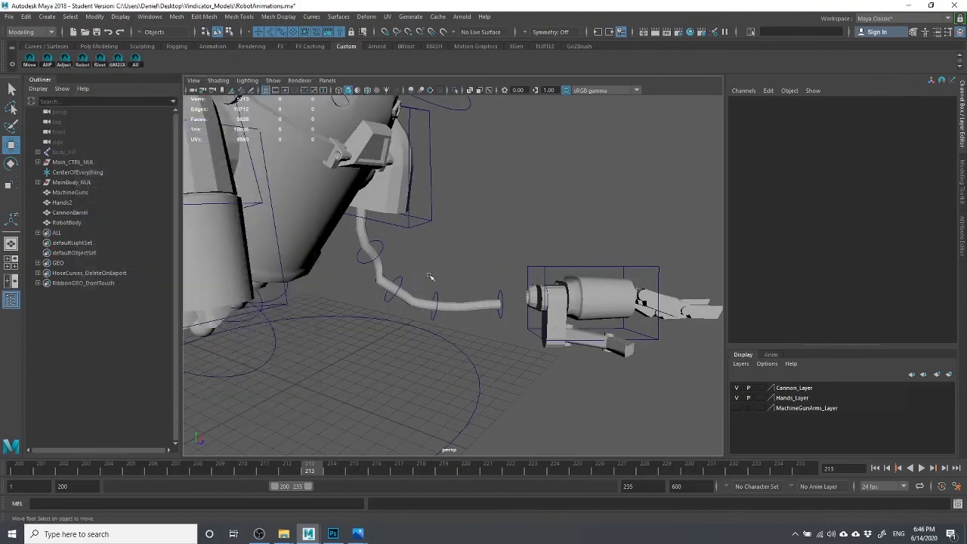
scroll(509, 292, "down", 6)
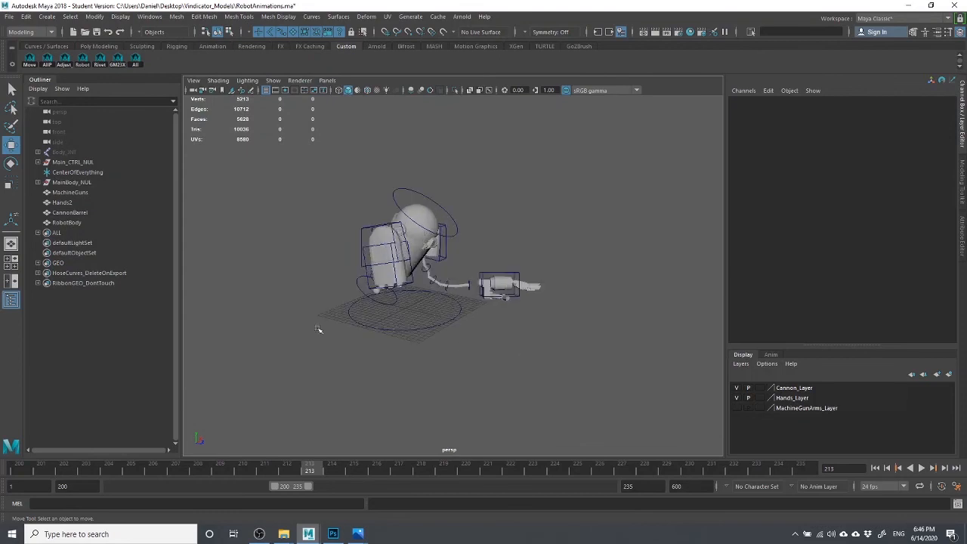
left_click_drag(318, 329, 555, 357, "alt")
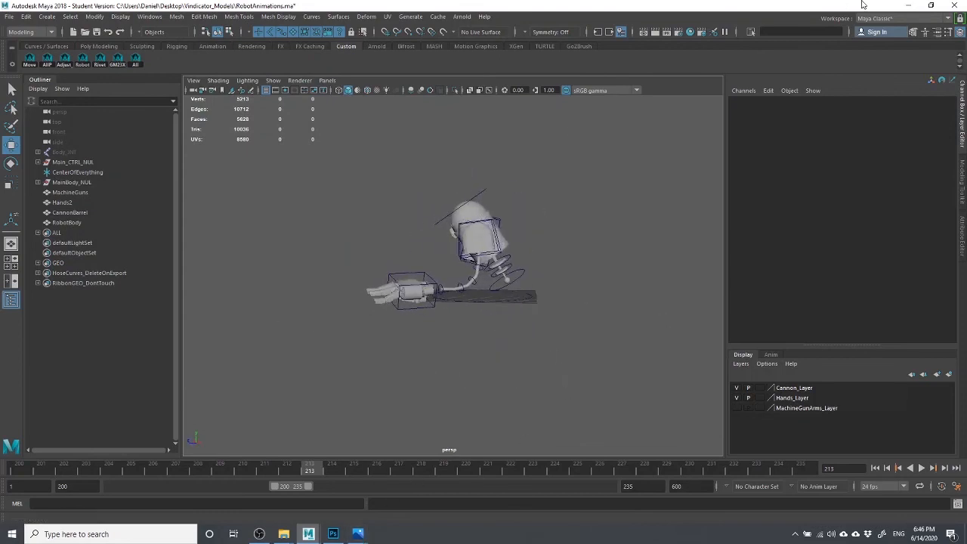
scroll(488, 253, "up", 4)
left_click_drag(416, 350, 476, 414, "alt")
left_click_drag(322, 472, 830, 487)
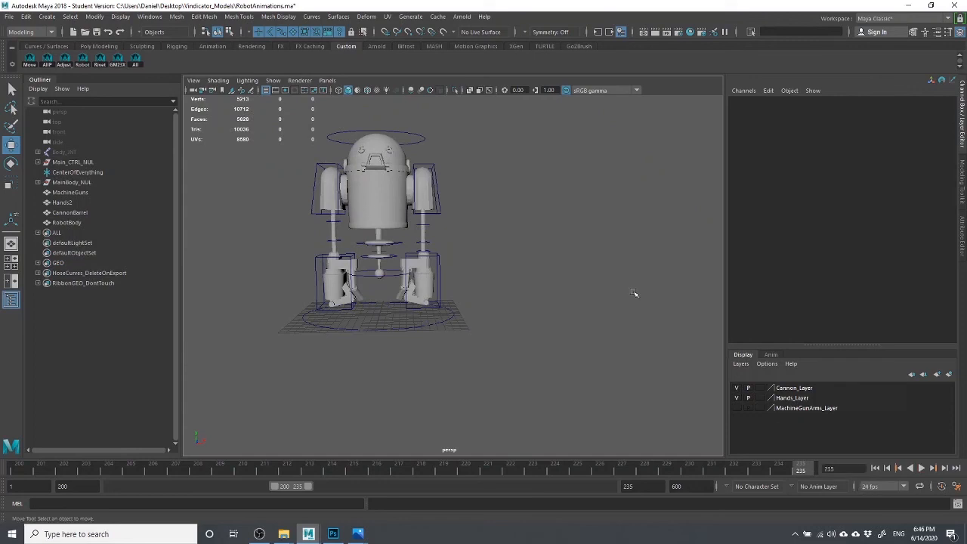
Try rotating the left arm control about 46.7 degrees around Z to swing the arm and hand outward.
left_click(418, 166)
key("e")
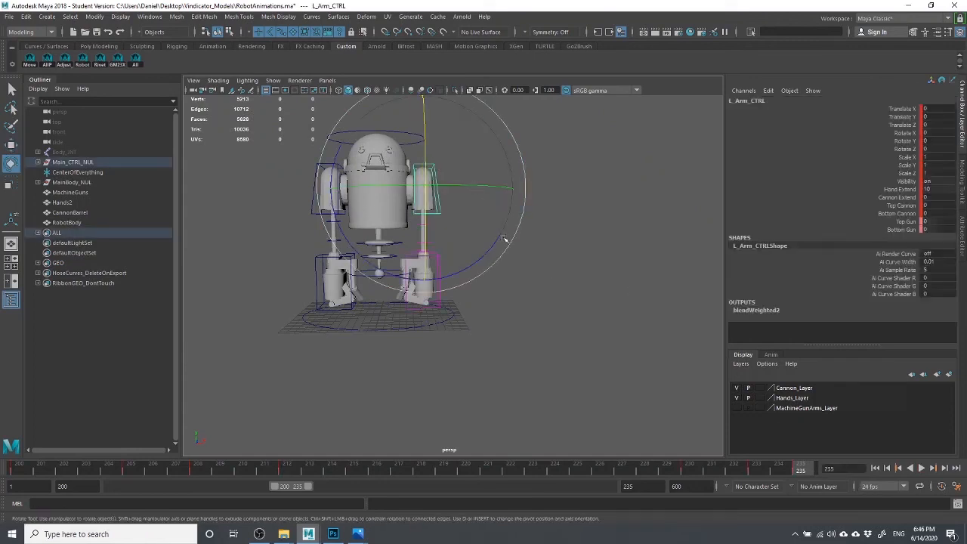
left_click_drag(504, 239, 568, 179)
left_click_drag(563, 302, 599, 329, "alt")
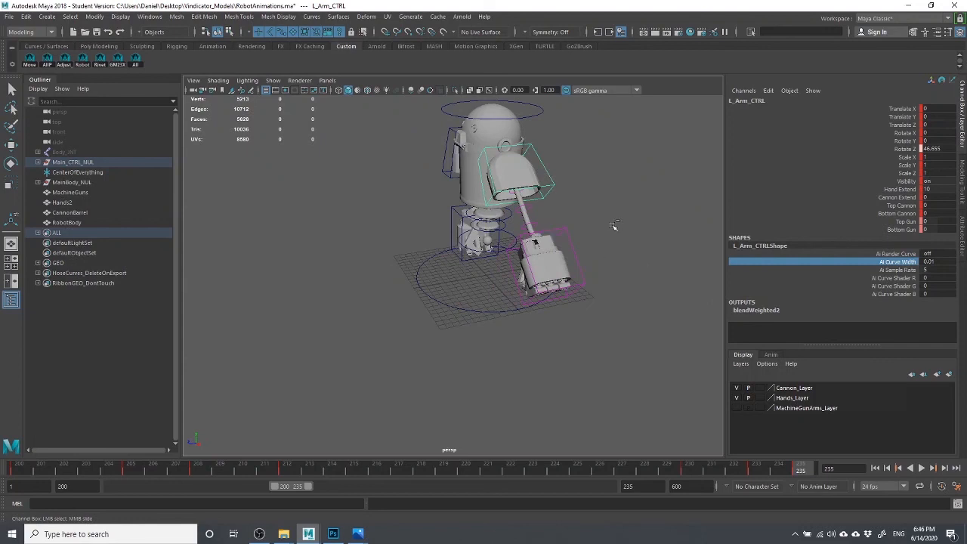
key("ctrl+z")
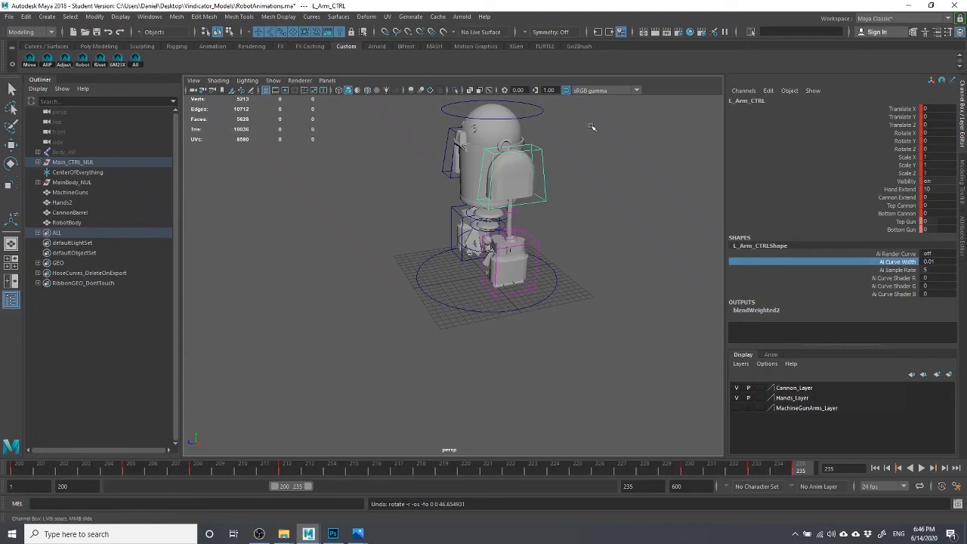
Examine the box-shaped control curve around the left arm and the neighbouring rig controls.
left_click(585, 125)
left_click_drag(533, 102, 580, 172)
left_click(638, 205)
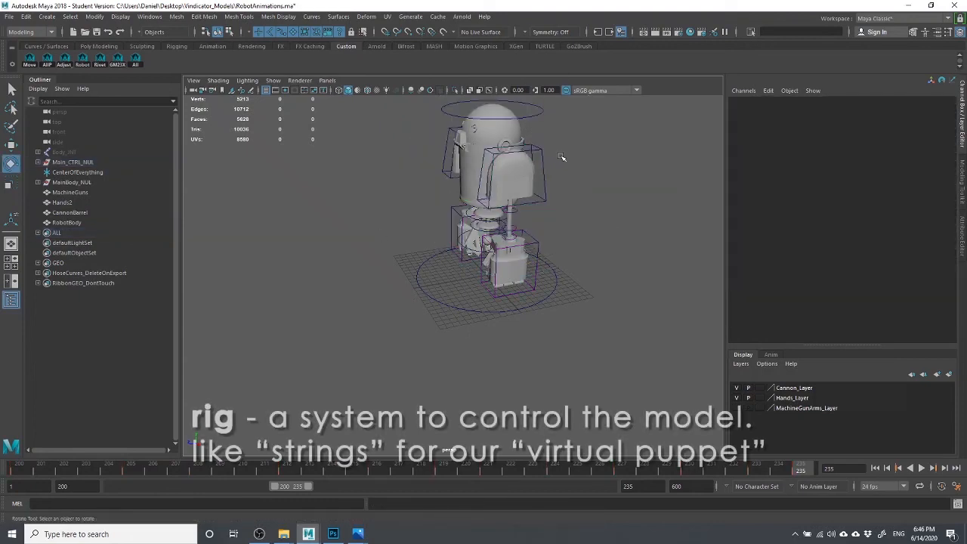
left_click(543, 163)
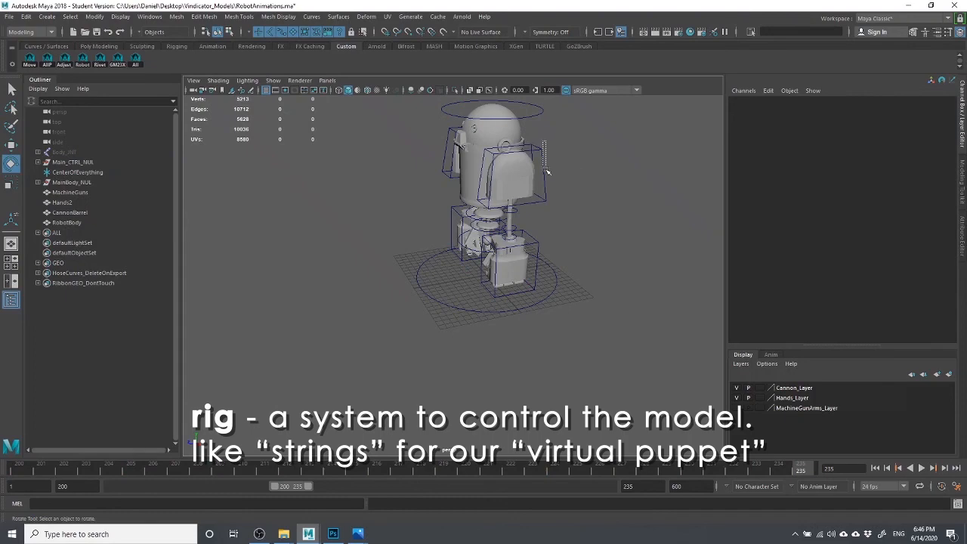
left_click(545, 170)
left_click(640, 179)
left_click(542, 111)
left_click_drag(408, 124, 648, 204)
key("ctrl+z")
left_click(648, 204)
Try rotating the left arm control again and undo the rotation.
left_click(544, 169)
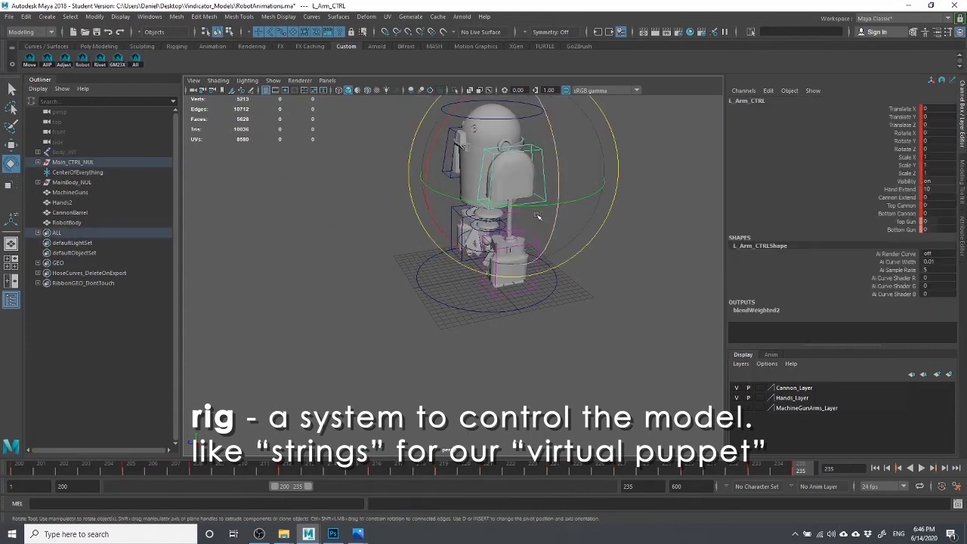
left_click_drag(541, 197, 542, 228)
key("ctrl+z")
scroll(594, 293, "up", 3)
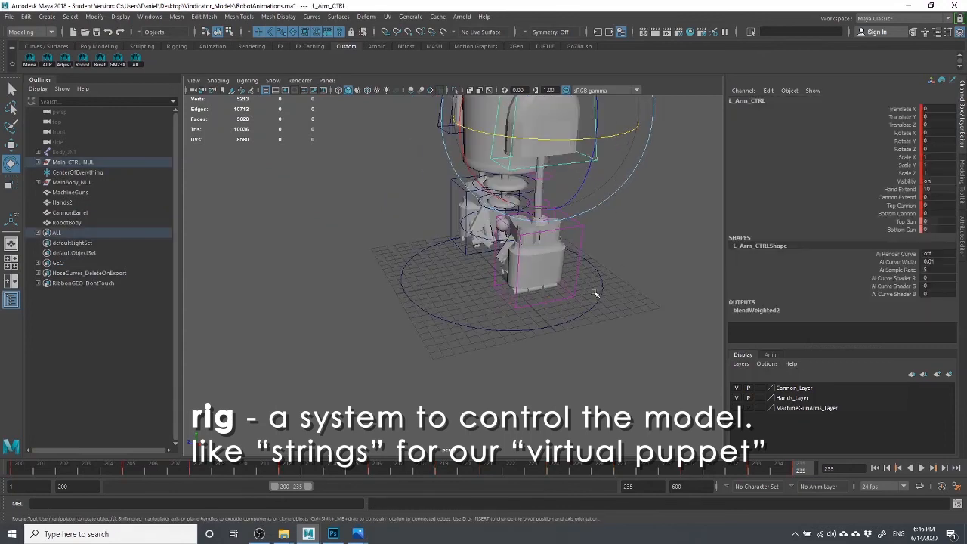
Inspect the arm tube mesh between the arm housings and hands, and clear the selection.
left_click(655, 302)
left_click(541, 192)
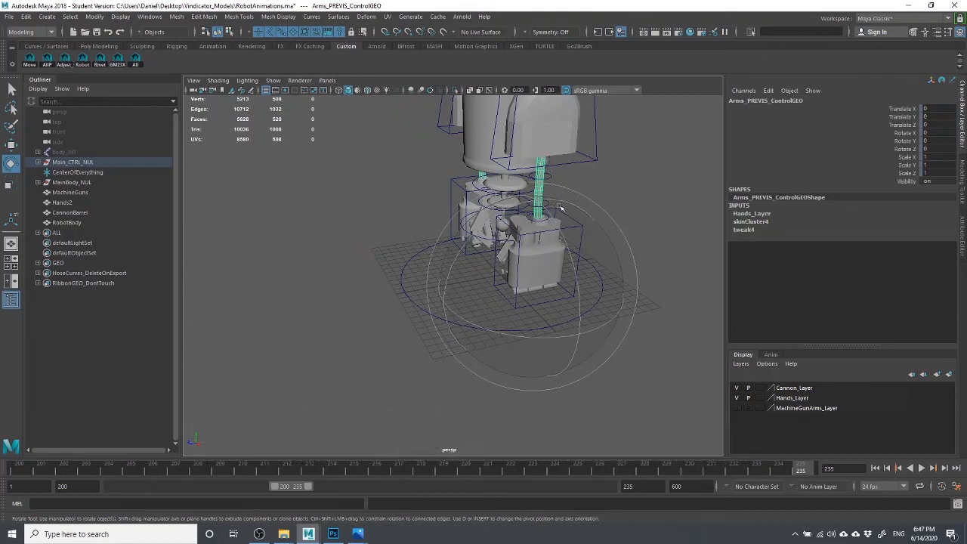
left_click_drag(561, 208, 658, 205, "alt")
left_click(658, 204)
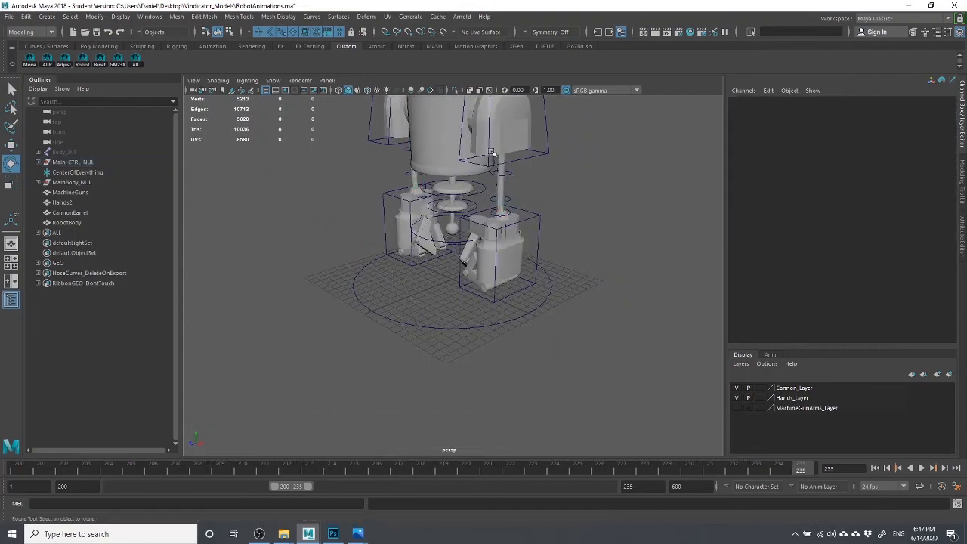
Examine the robot's body, arm housings and hands together with their surrounding rig control curves from several angles.
scroll(513, 166, "down", 3)
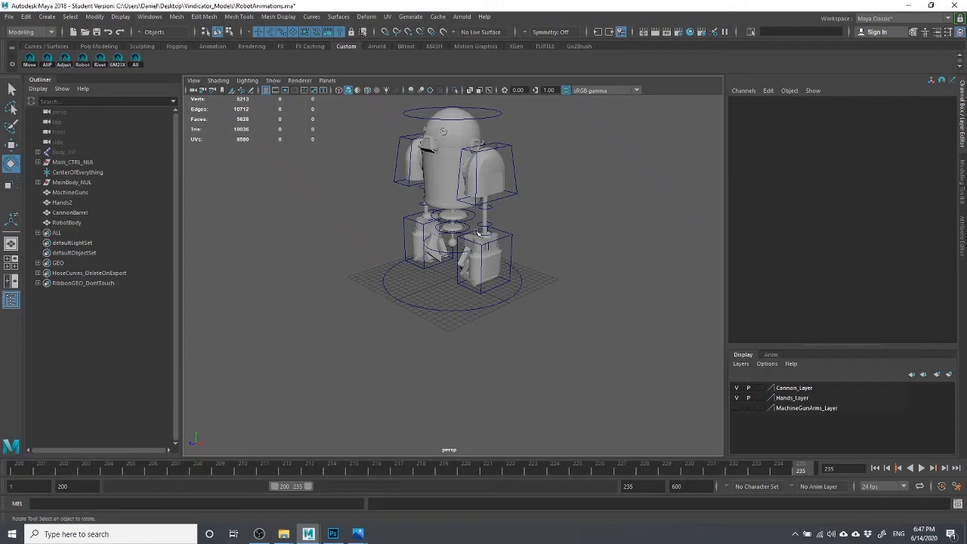
scroll(478, 232, "up", 5)
middle_click_drag(449, 290, 413, 349, "alt")
left_click_drag(378, 310, 493, 198, "alt")
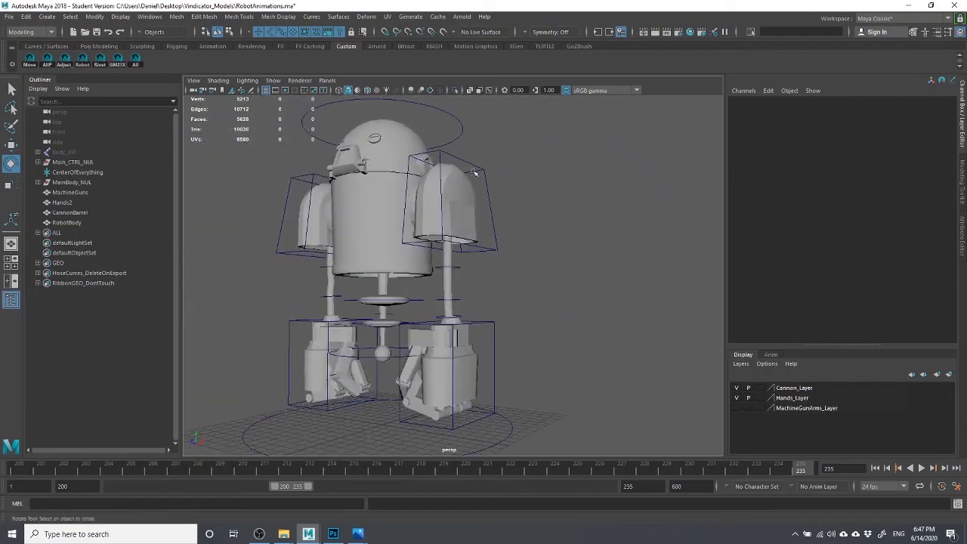
left_click_drag(461, 147, 481, 184)
left_click(615, 216)
middle_click_drag(469, 295, 495, 260, "alt")
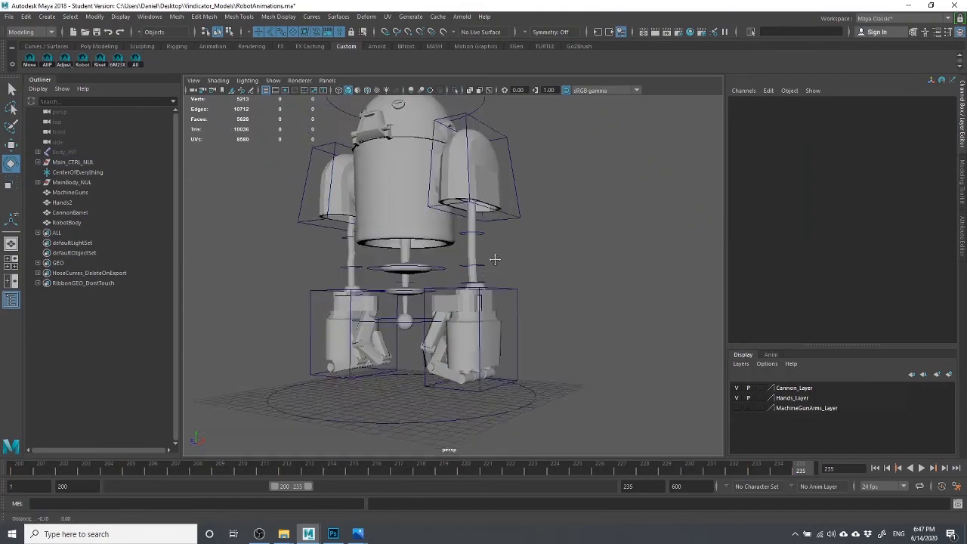
left_click_drag(495, 259, 415, 287, "alt")
middle_click_drag(458, 326, 382, 339, "alt")
left_click_drag(383, 339, 413, 346, "alt")
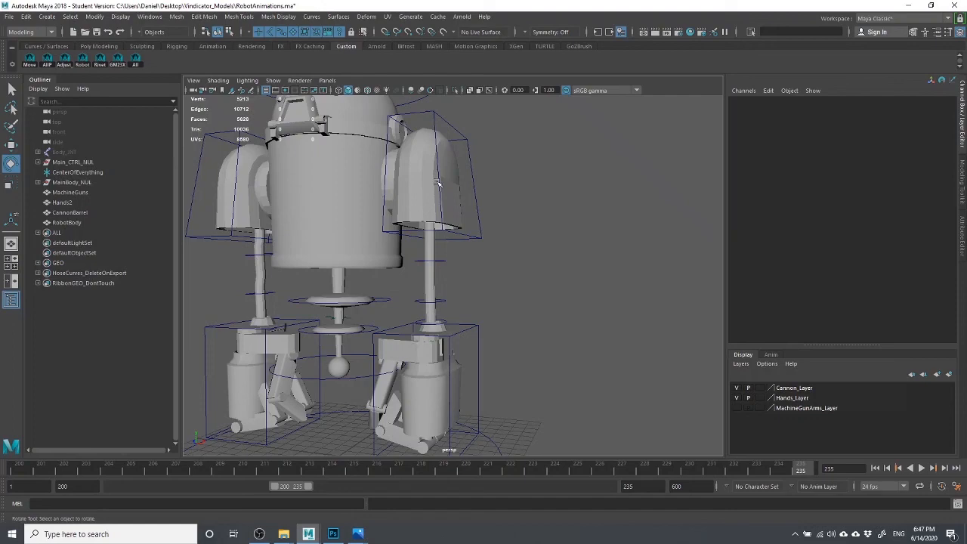
scroll(437, 182, "down", 2)
left_click_drag(539, 270, 520, 276, "alt")
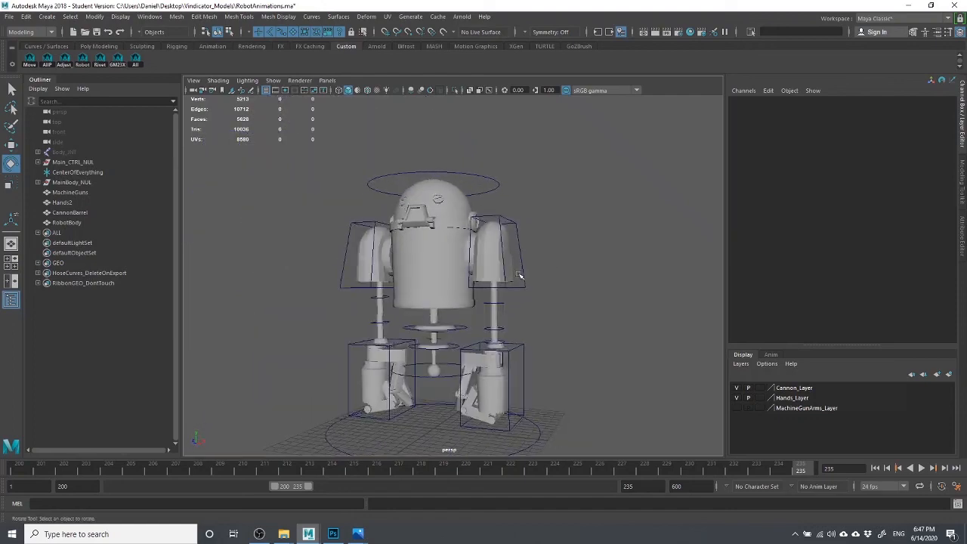
Select the head control curve (Head_CTRL) of the robot rig.
left_click(457, 254)
left_click(466, 199)
scroll(512, 200, "up", 3)
left_click(464, 186)
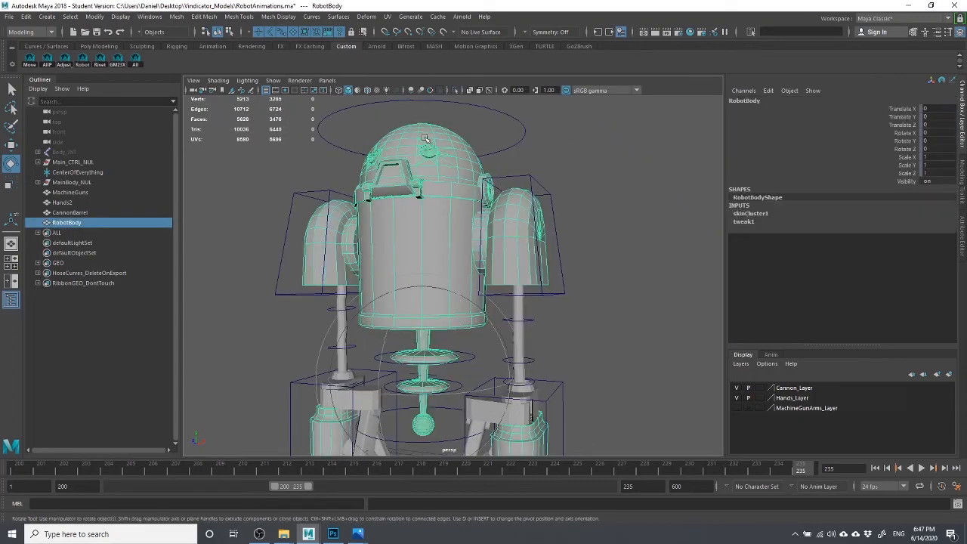
left_click_drag(640, 198, 552, 177, "alt")
left_click(417, 175)
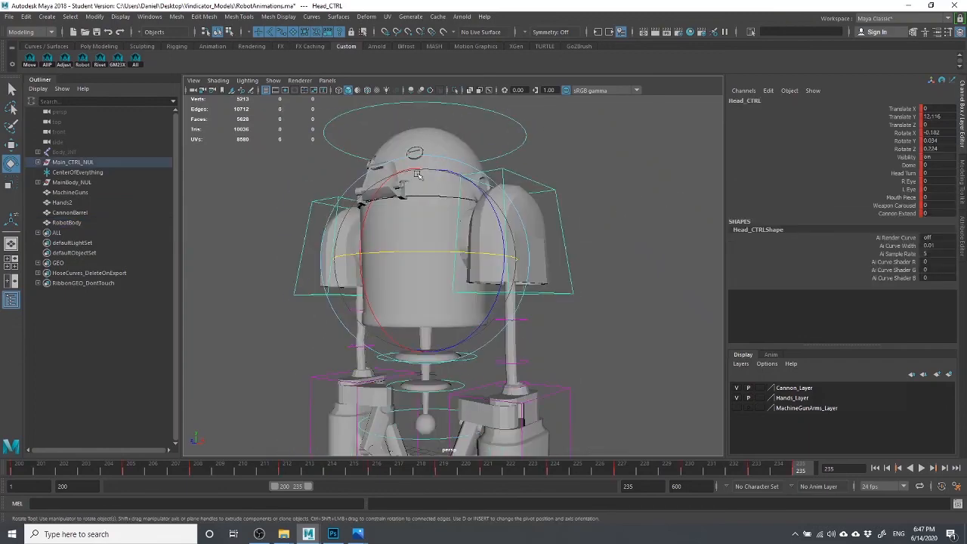
Set the head control's R Eye attribute to 7.5, then try turning the eye further and undo that extra change.
left_click(889, 190)
left_click(910, 181)
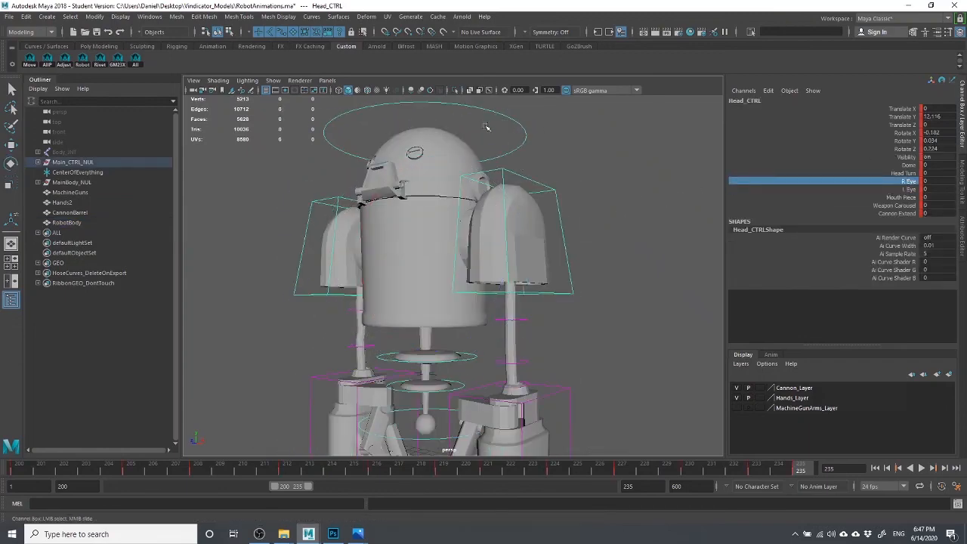
middle_click_drag(486, 127, 556, 132)
left_click_drag(445, 157, 457, 179, "alt")
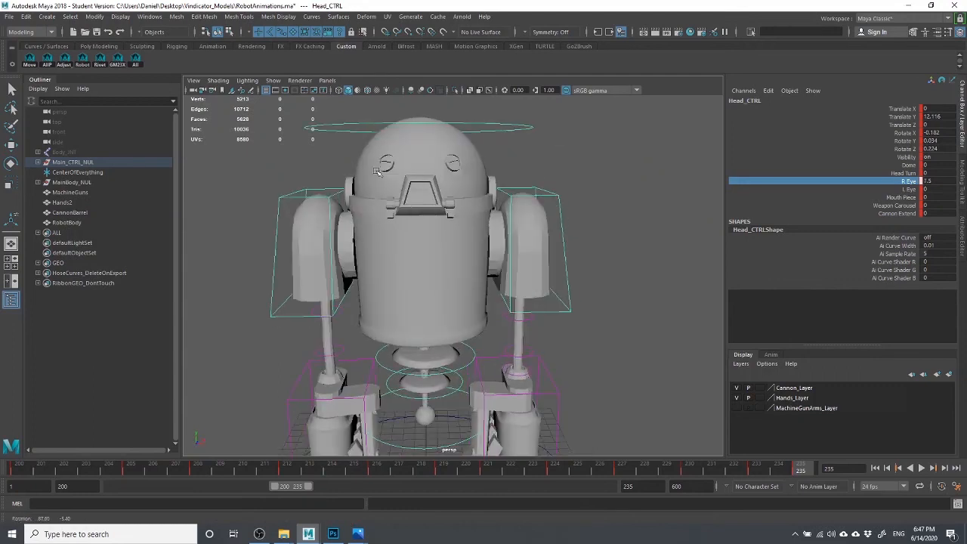
middle_click_drag(478, 161, 690, 144)
key("ctrl+z")
key("ctrl+z")
key("ctrl+z")
Try adjusting the head control's Mouth Piece attribute to move the mouth flap, and undo the change.
left_click(894, 189)
left_click(874, 205)
left_click(891, 197)
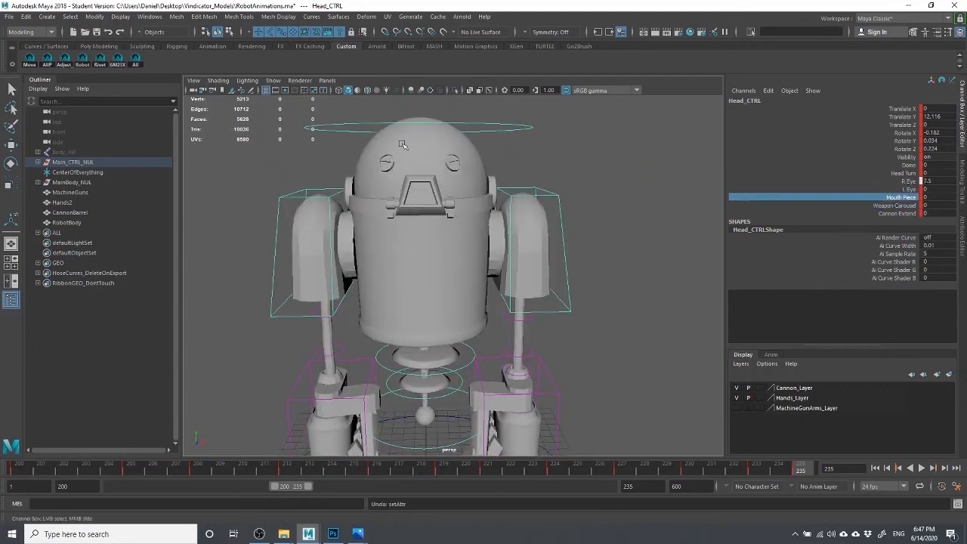
middle_click_drag(404, 146, 682, 137)
key("ctrl+z")
Try the Mouth Piece attribute again in a close side view of the mouth hinge, and undo the change.
left_click_drag(684, 137, 562, 167, "alt")
middle_click_drag(562, 168, 650, 237, "alt")
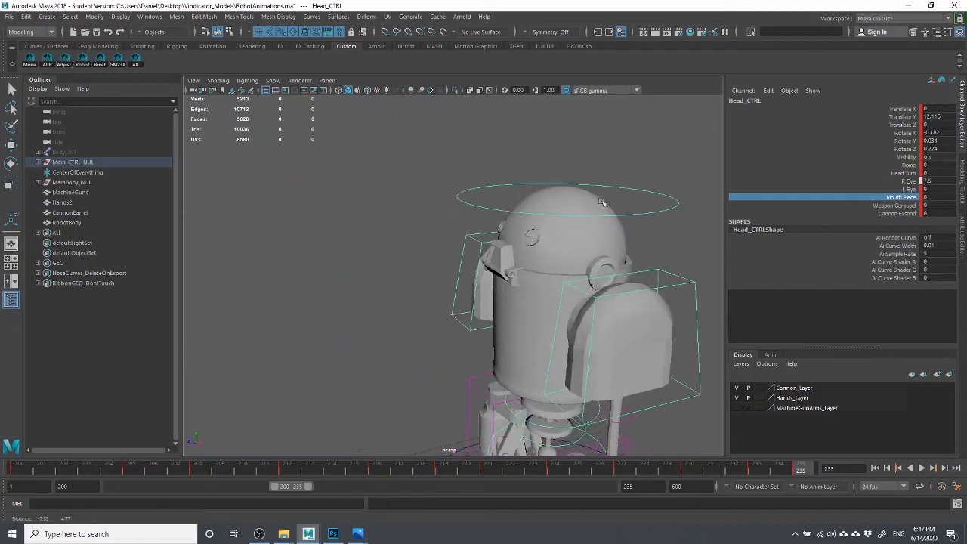
scroll(648, 243, "up", 5)
left_click_drag(648, 243, 464, 253, "alt")
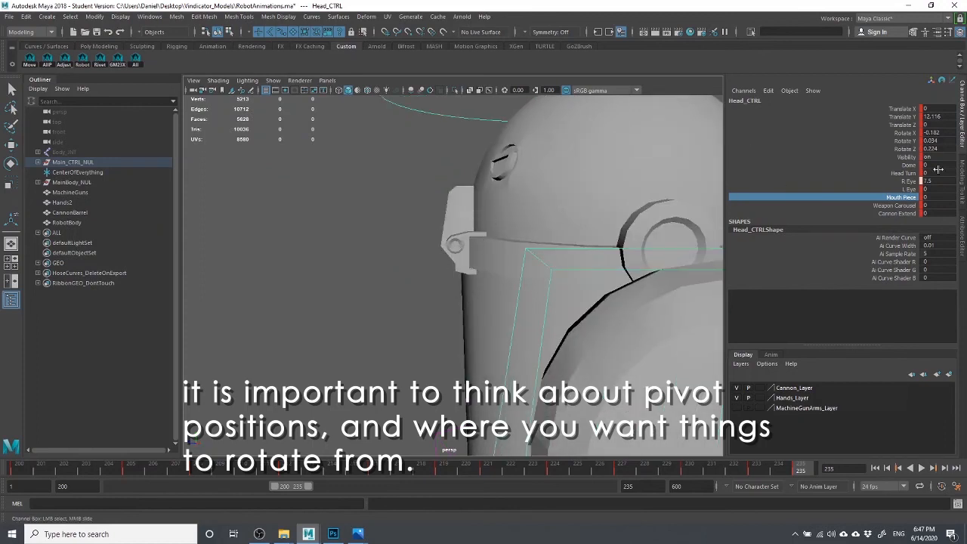
middle_click_drag(664, 210, 770, 292)
key("ctrl+z")
scroll(542, 336, "down", 15)
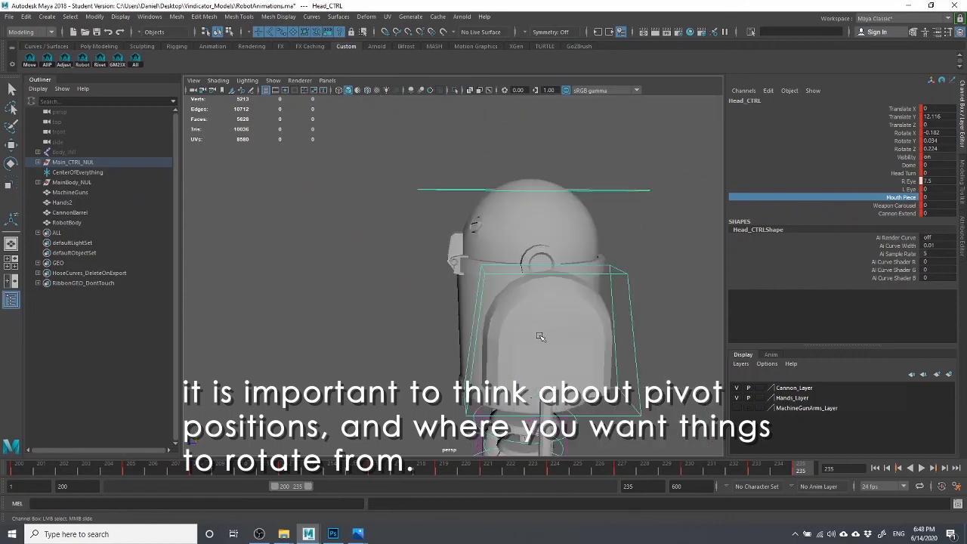
left_click_drag(454, 345, 493, 327, "alt")
scroll(493, 326, "up", 1)
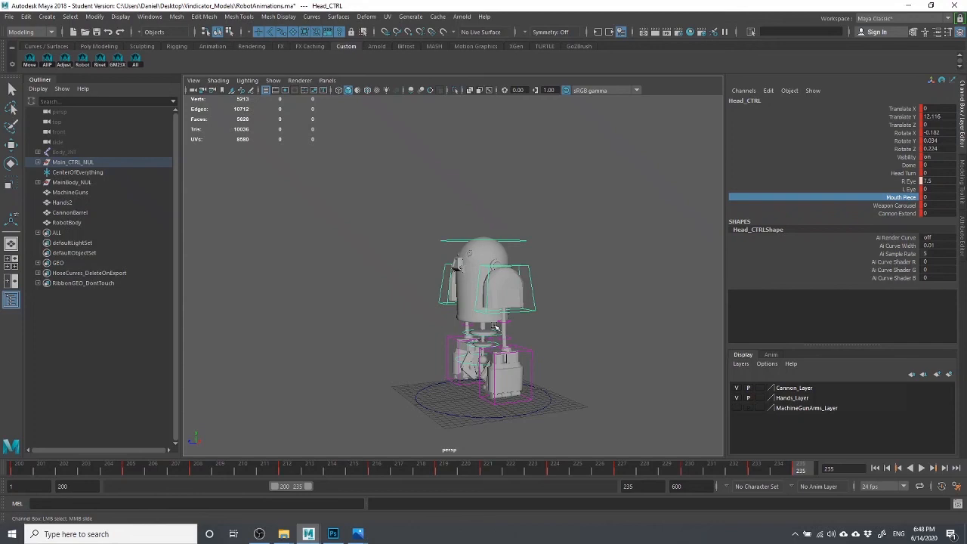
scroll(379, 373, "down", 2)
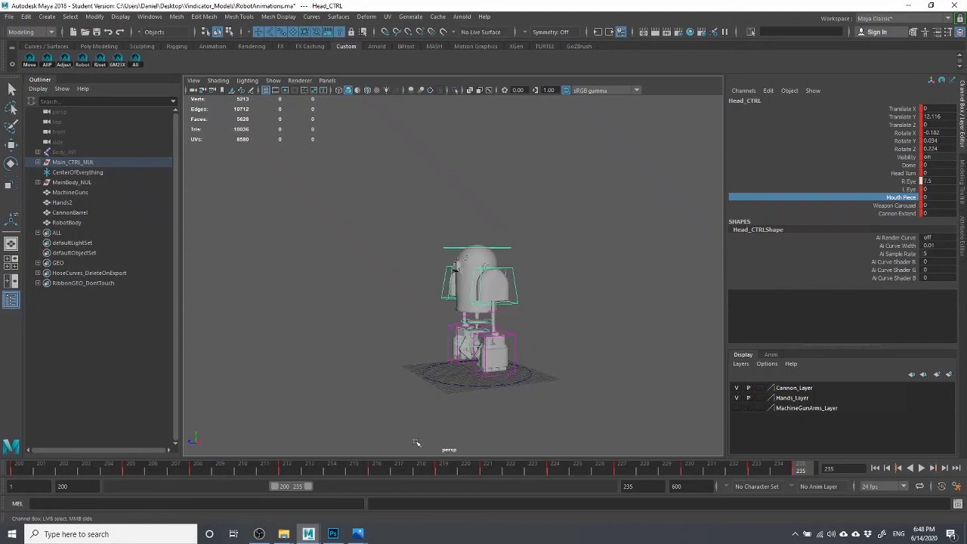